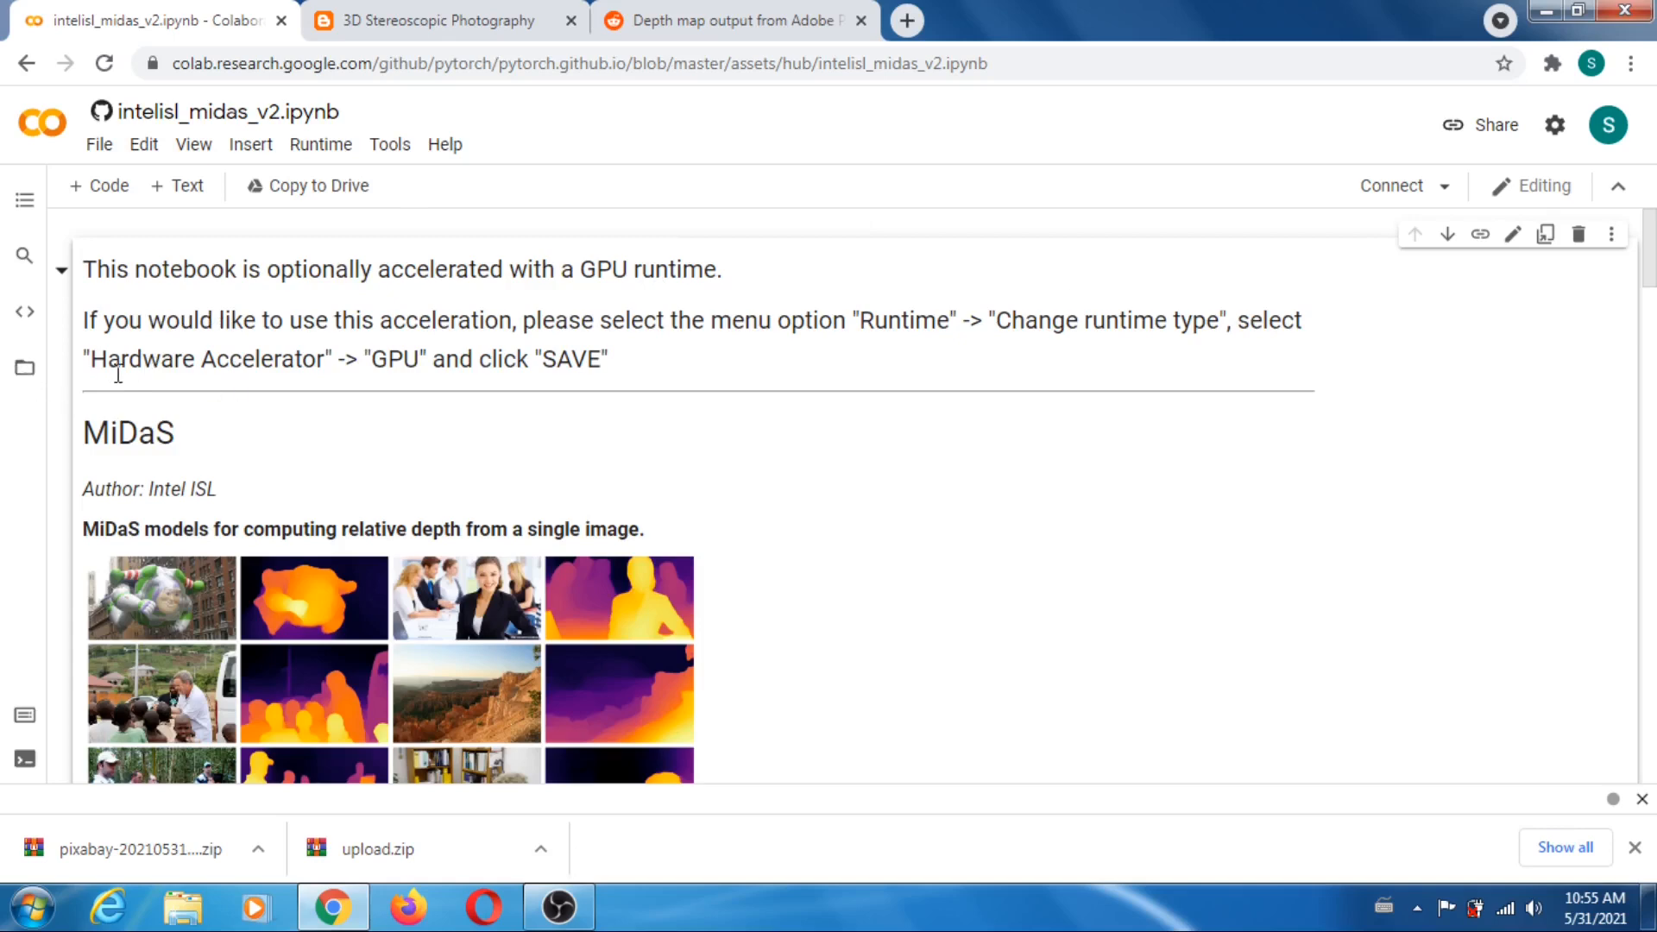
- In the cell that downloads the example image, reduce the url/filename assignment to filename = "" and remove the urllib.request.urlretrieve line
scroll(1063, 376, "down", 10)
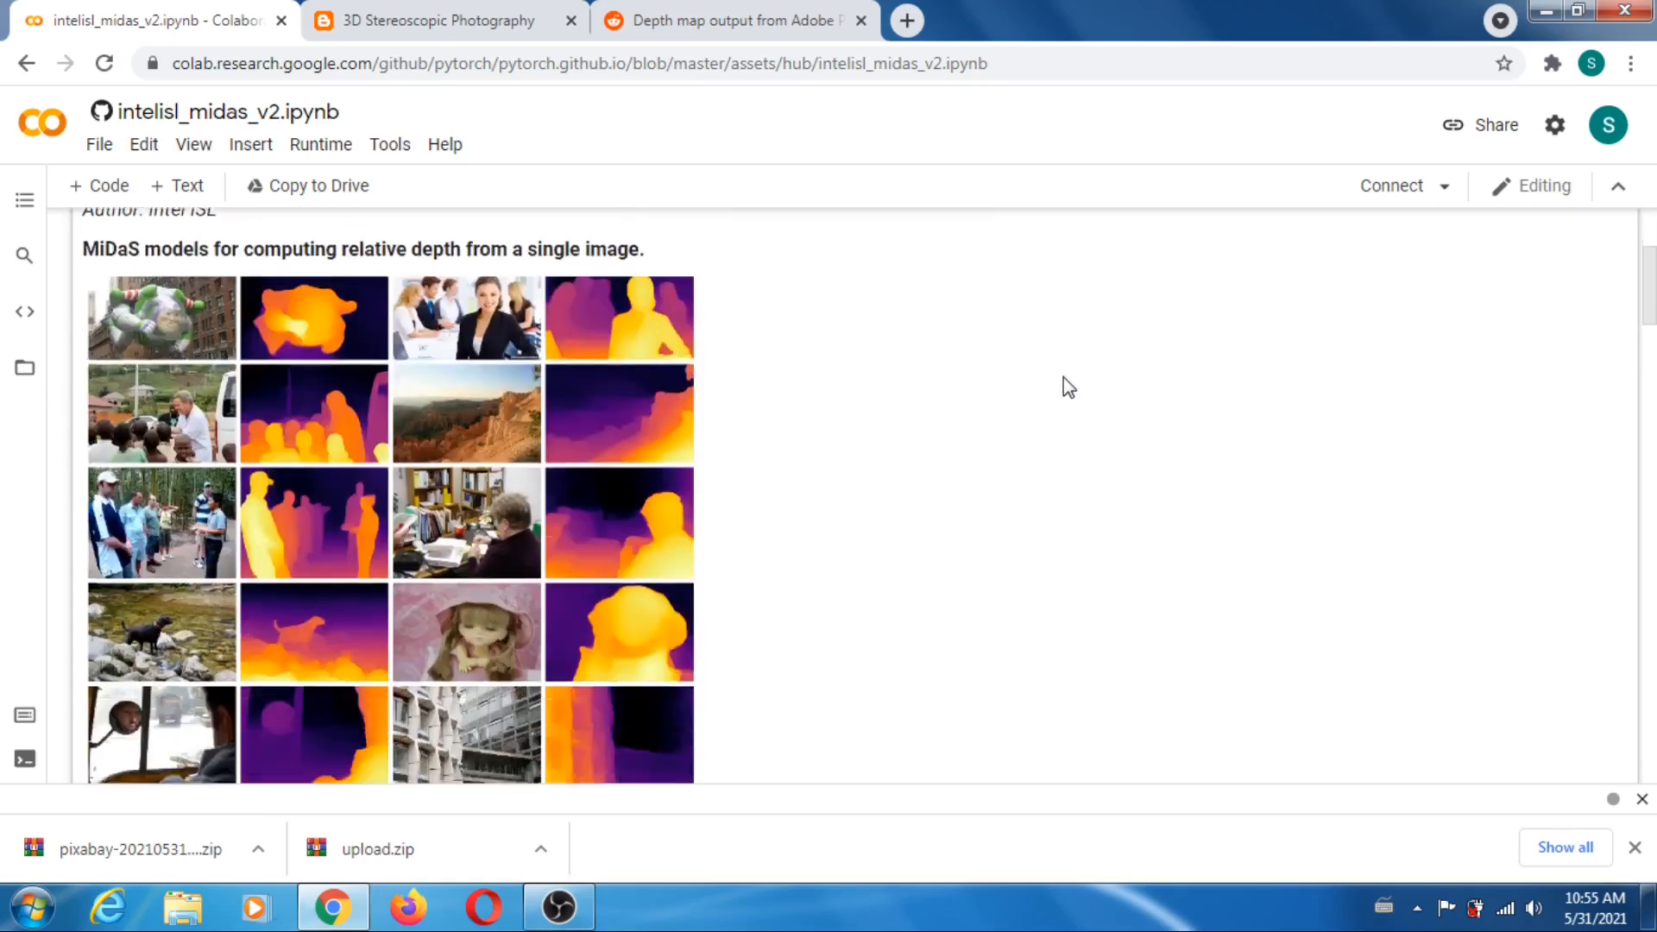
scroll(1095, 373, "down", 7)
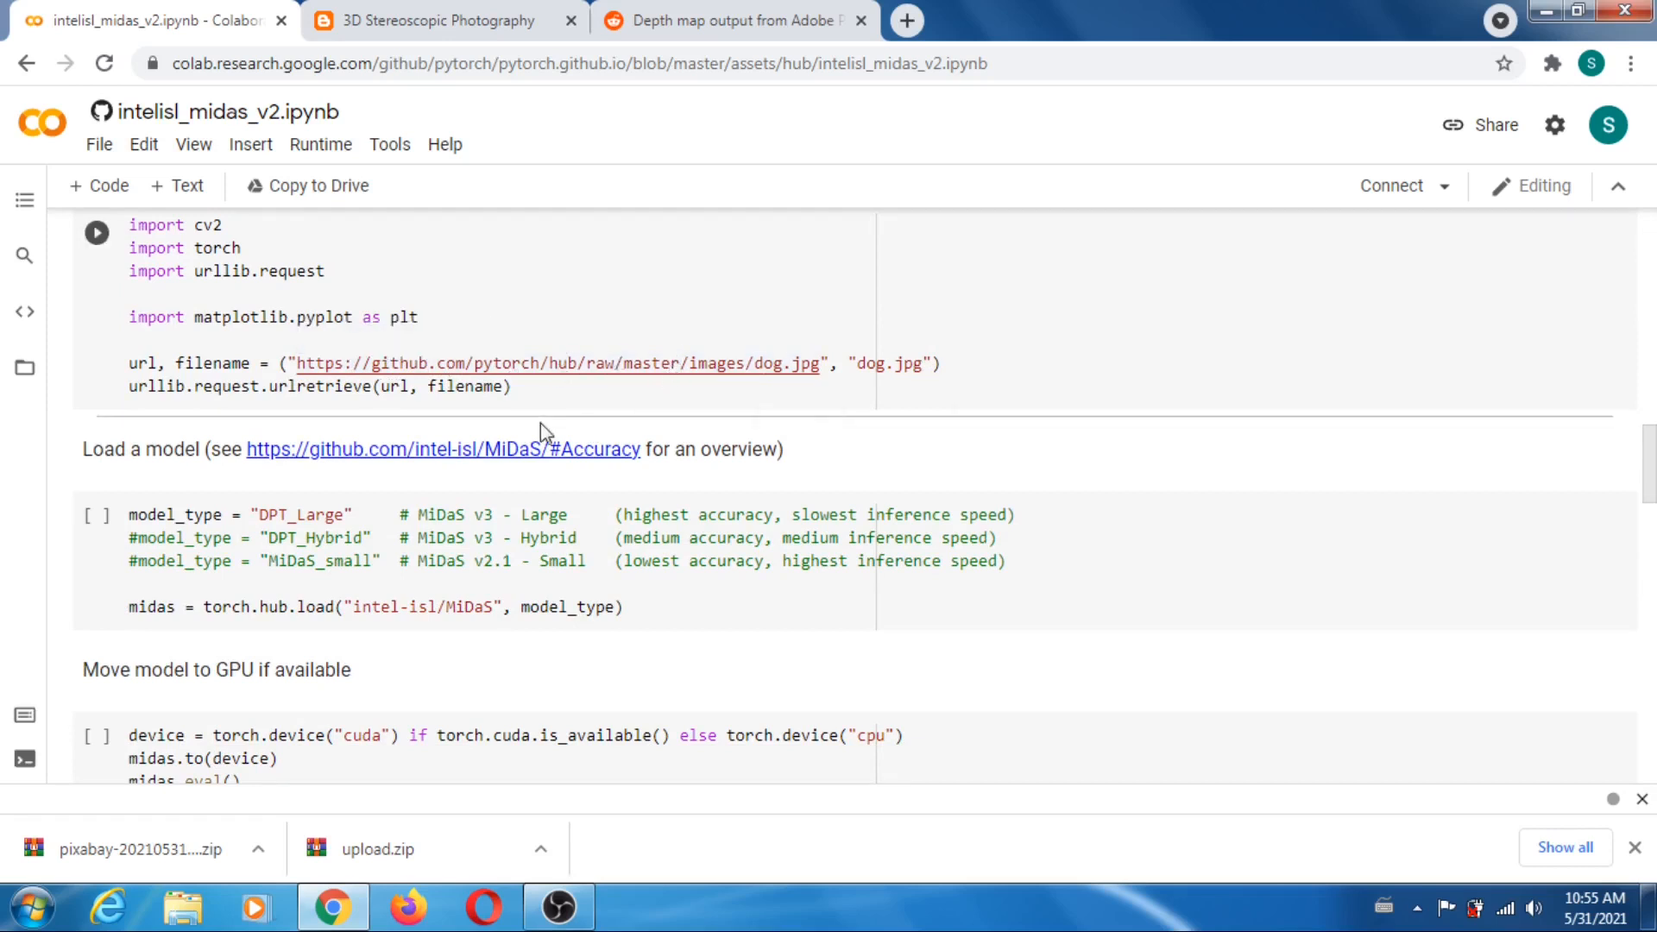
left_click(201, 362)
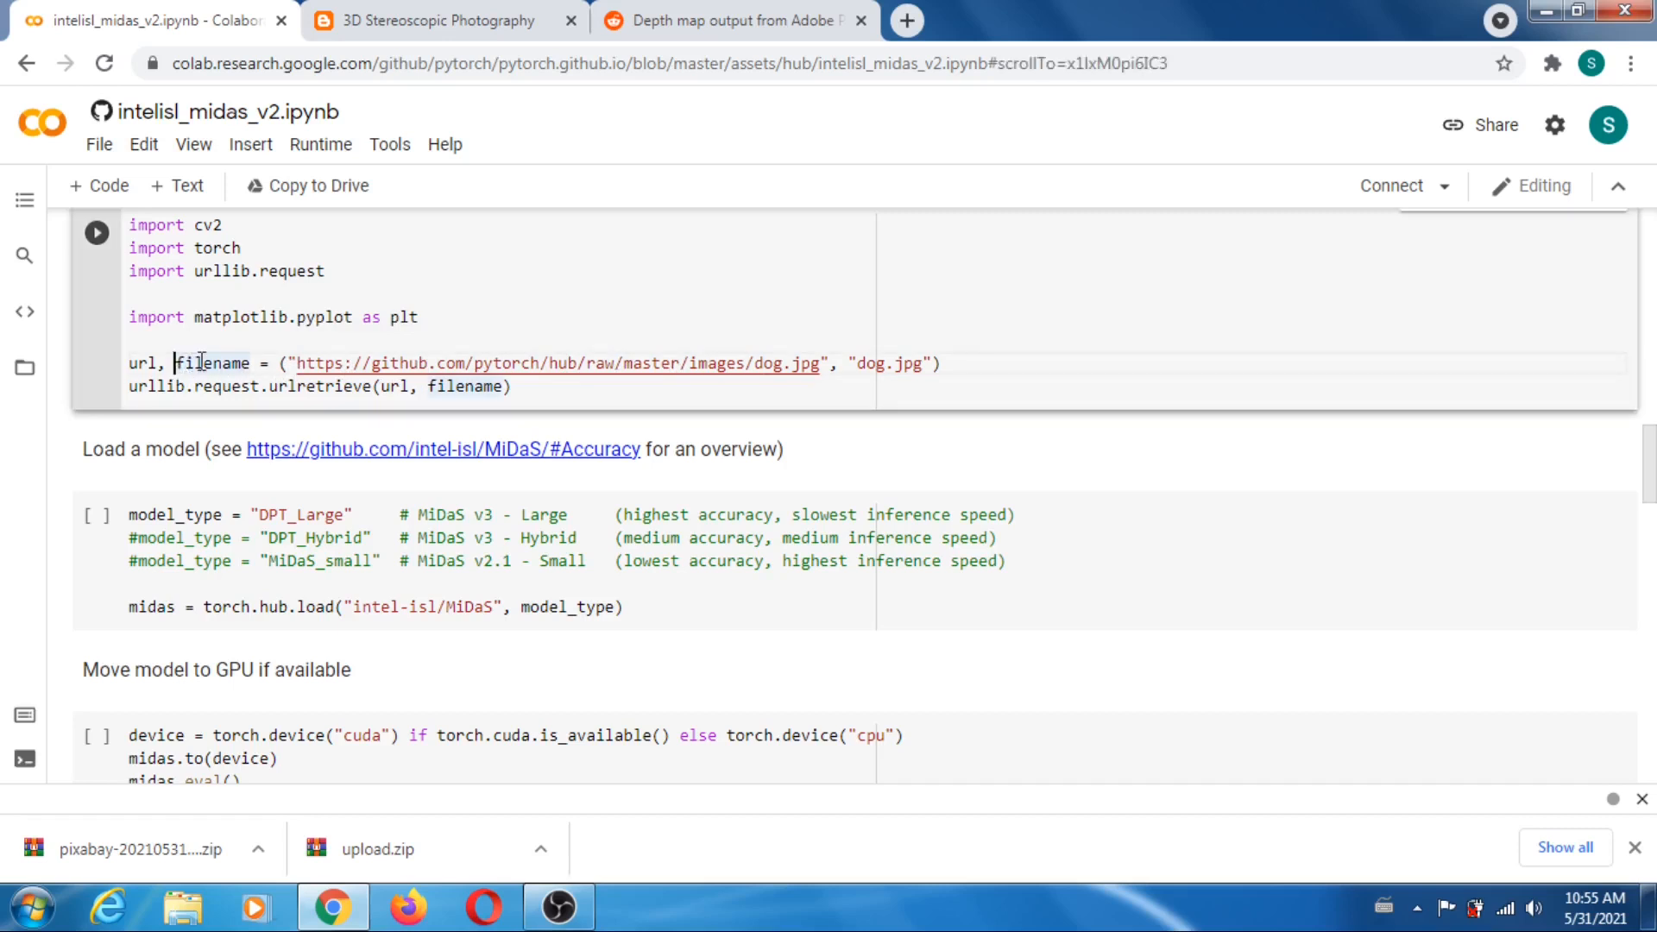
key("BackSpace")
key("BackSpace")
key("BackSpace")
key("BackSpace")
key("BackSpace")
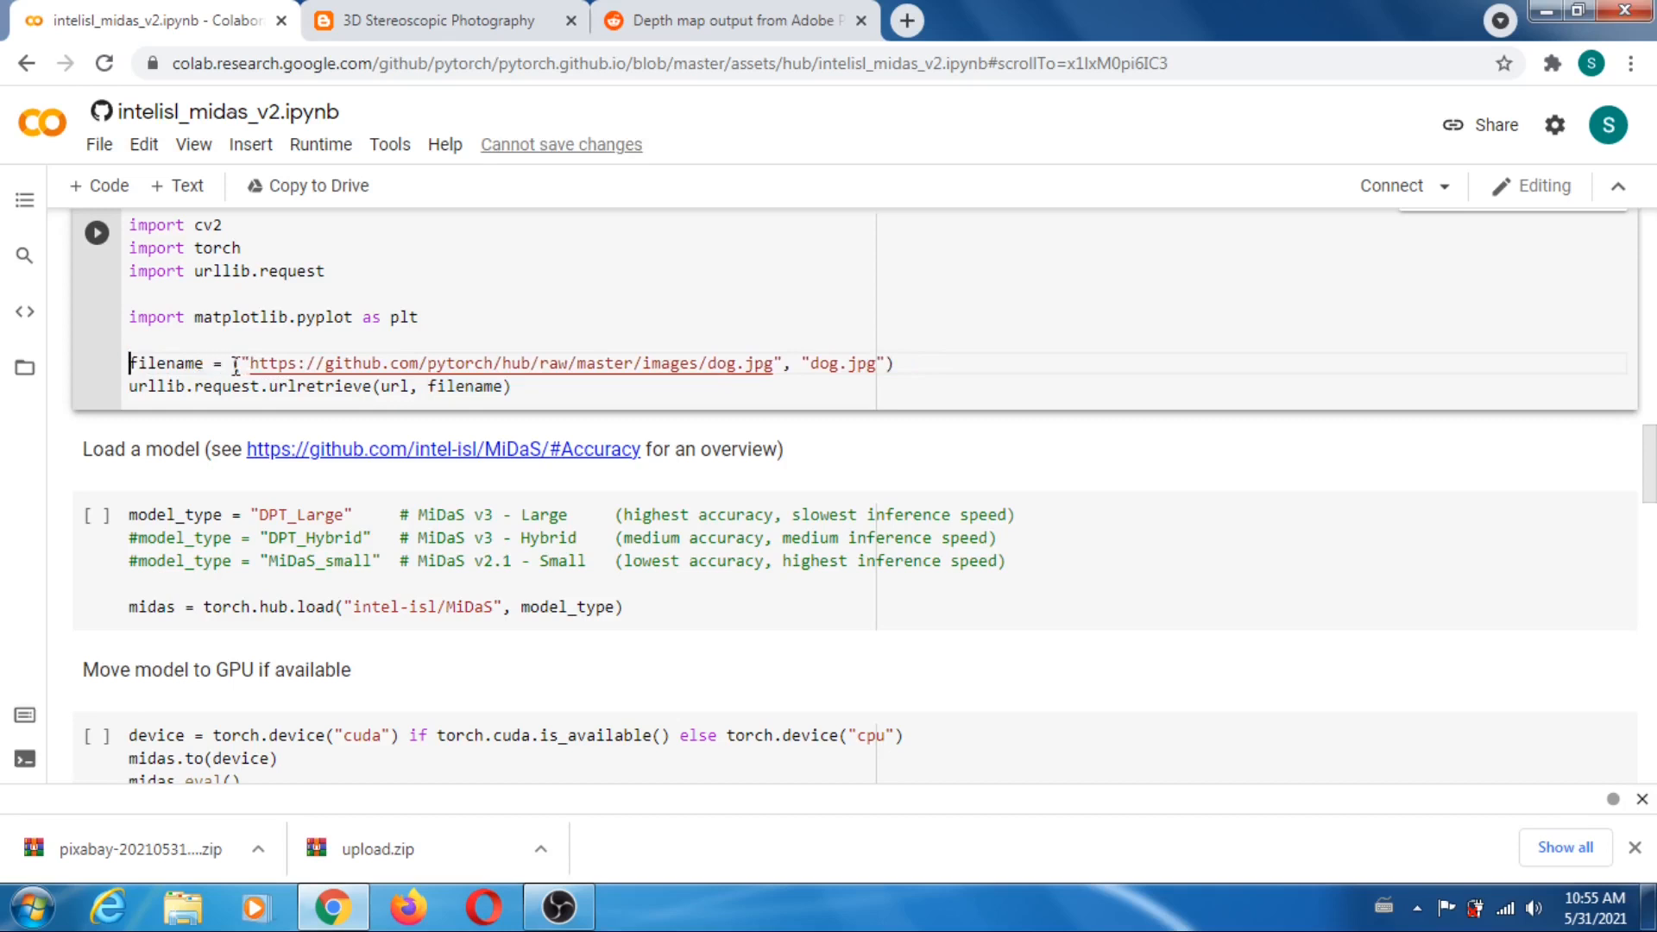
left_click_drag(236, 366, 516, 391)
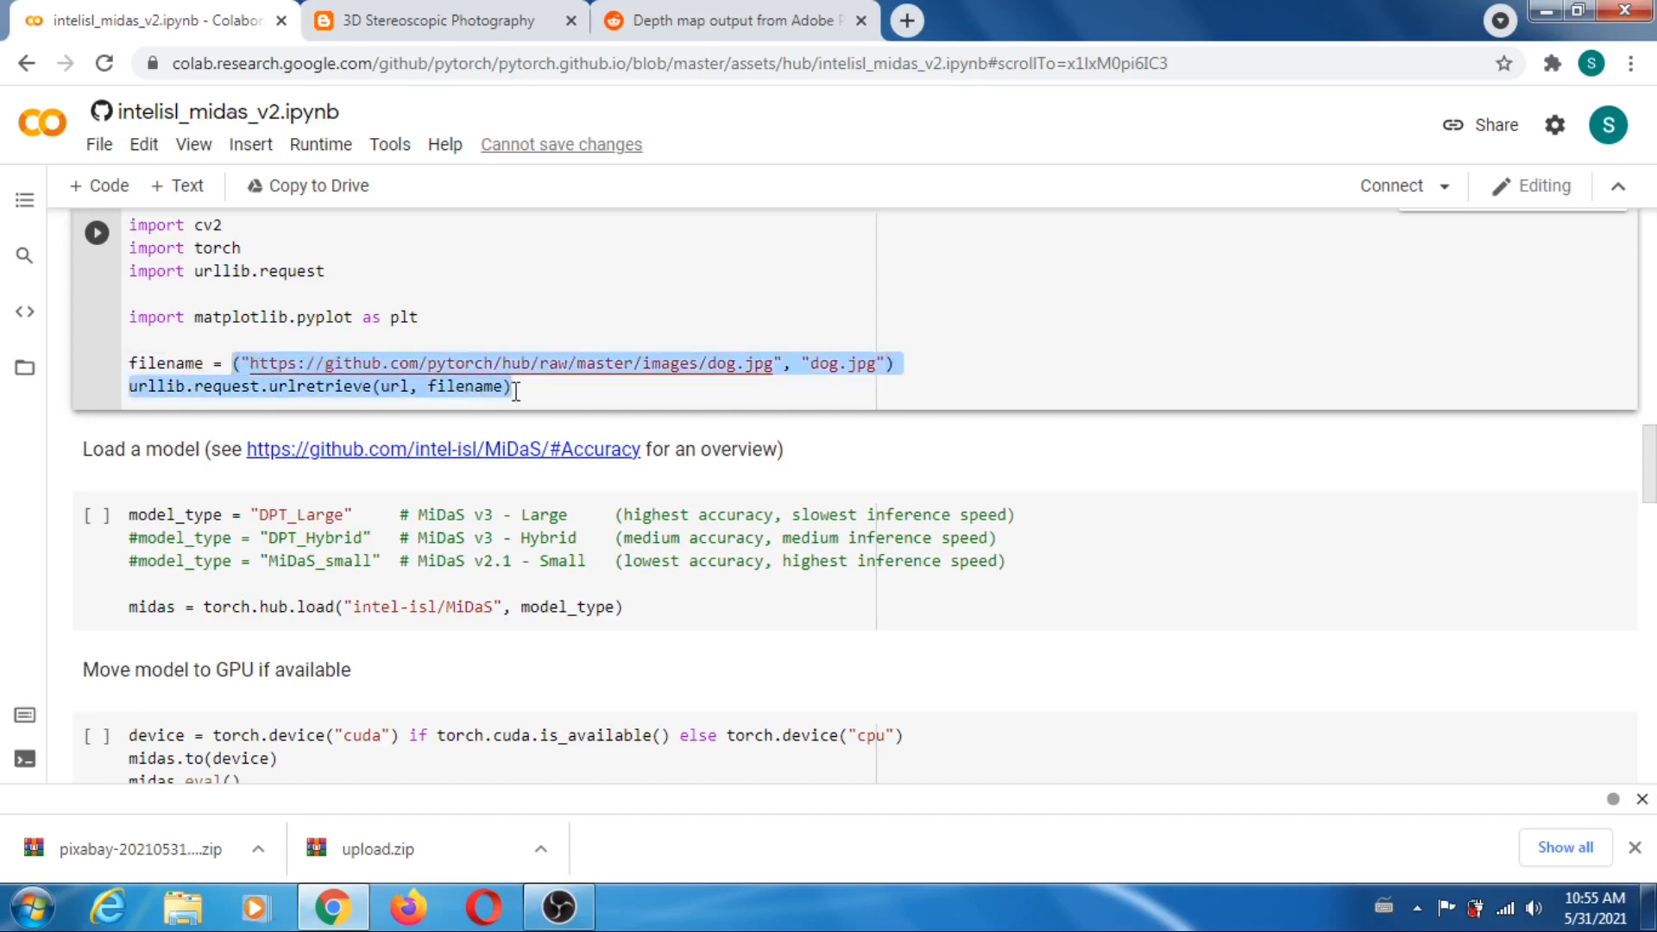
key("BackSpace")
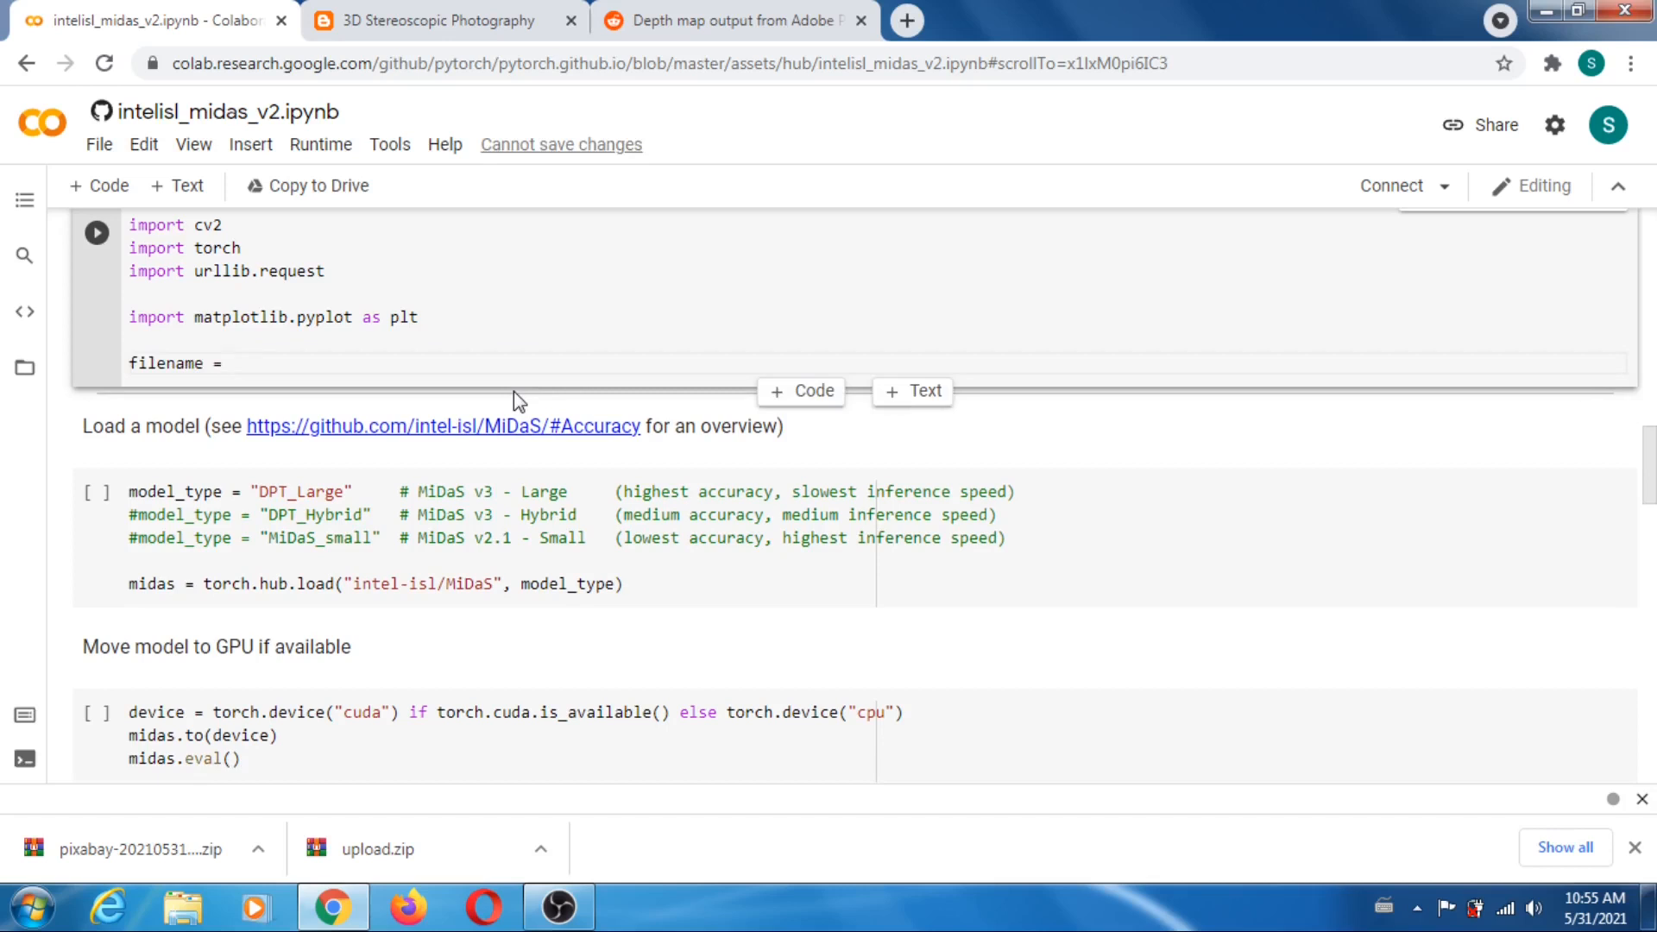
type("\"")
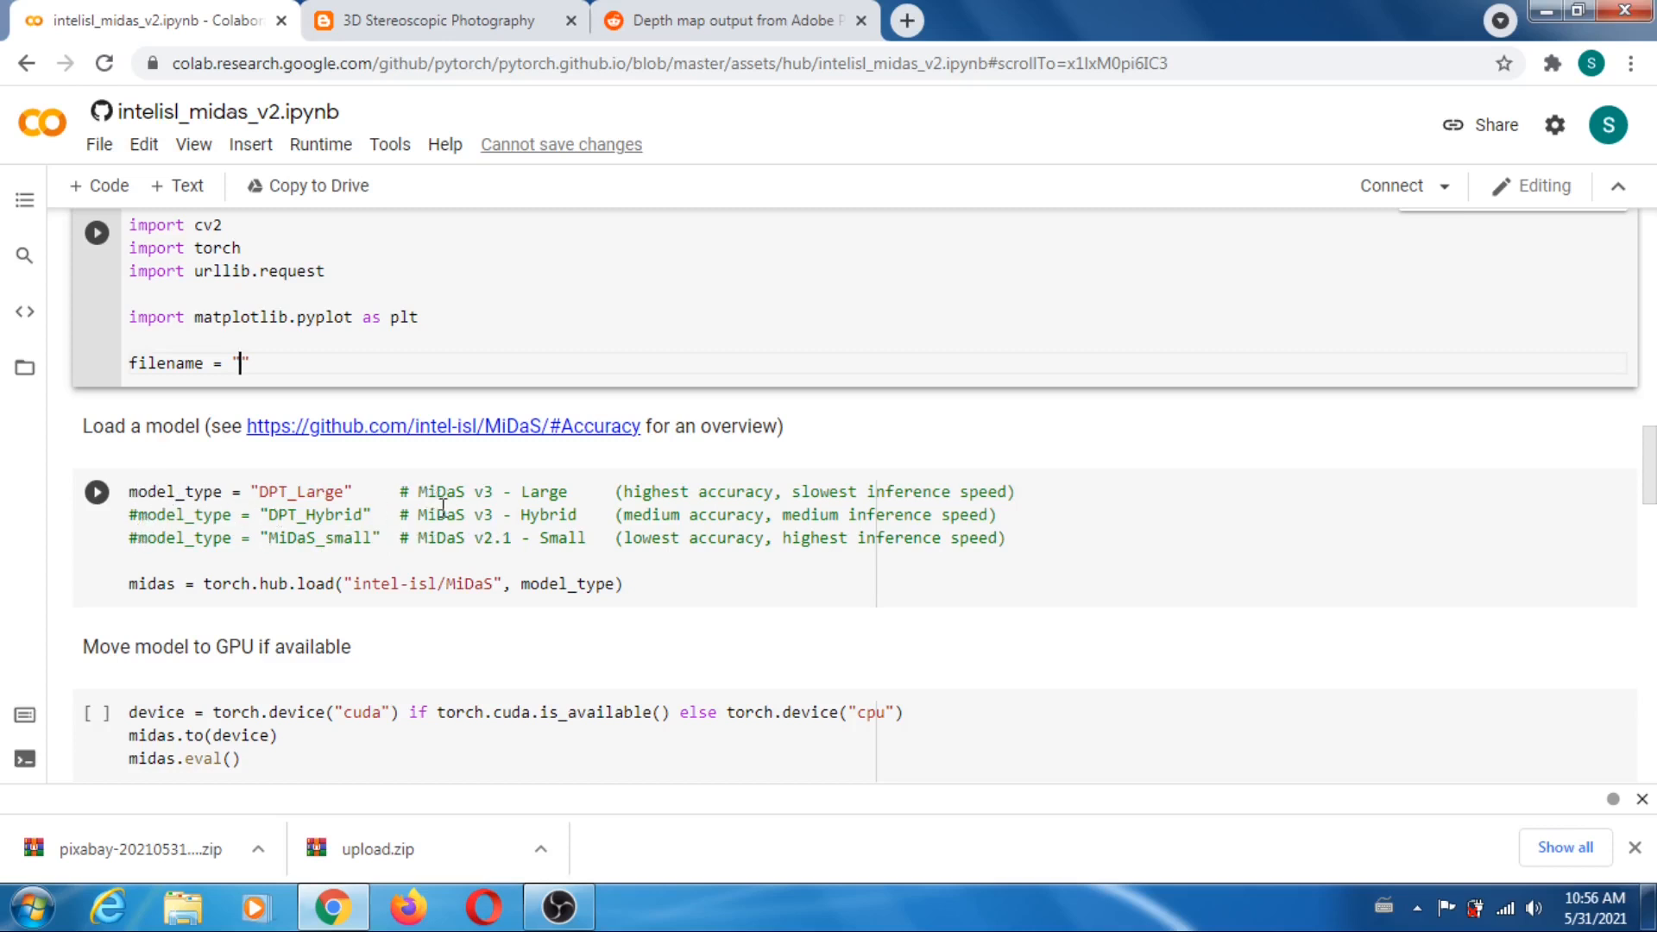
scroll(445, 500, "down", 1)
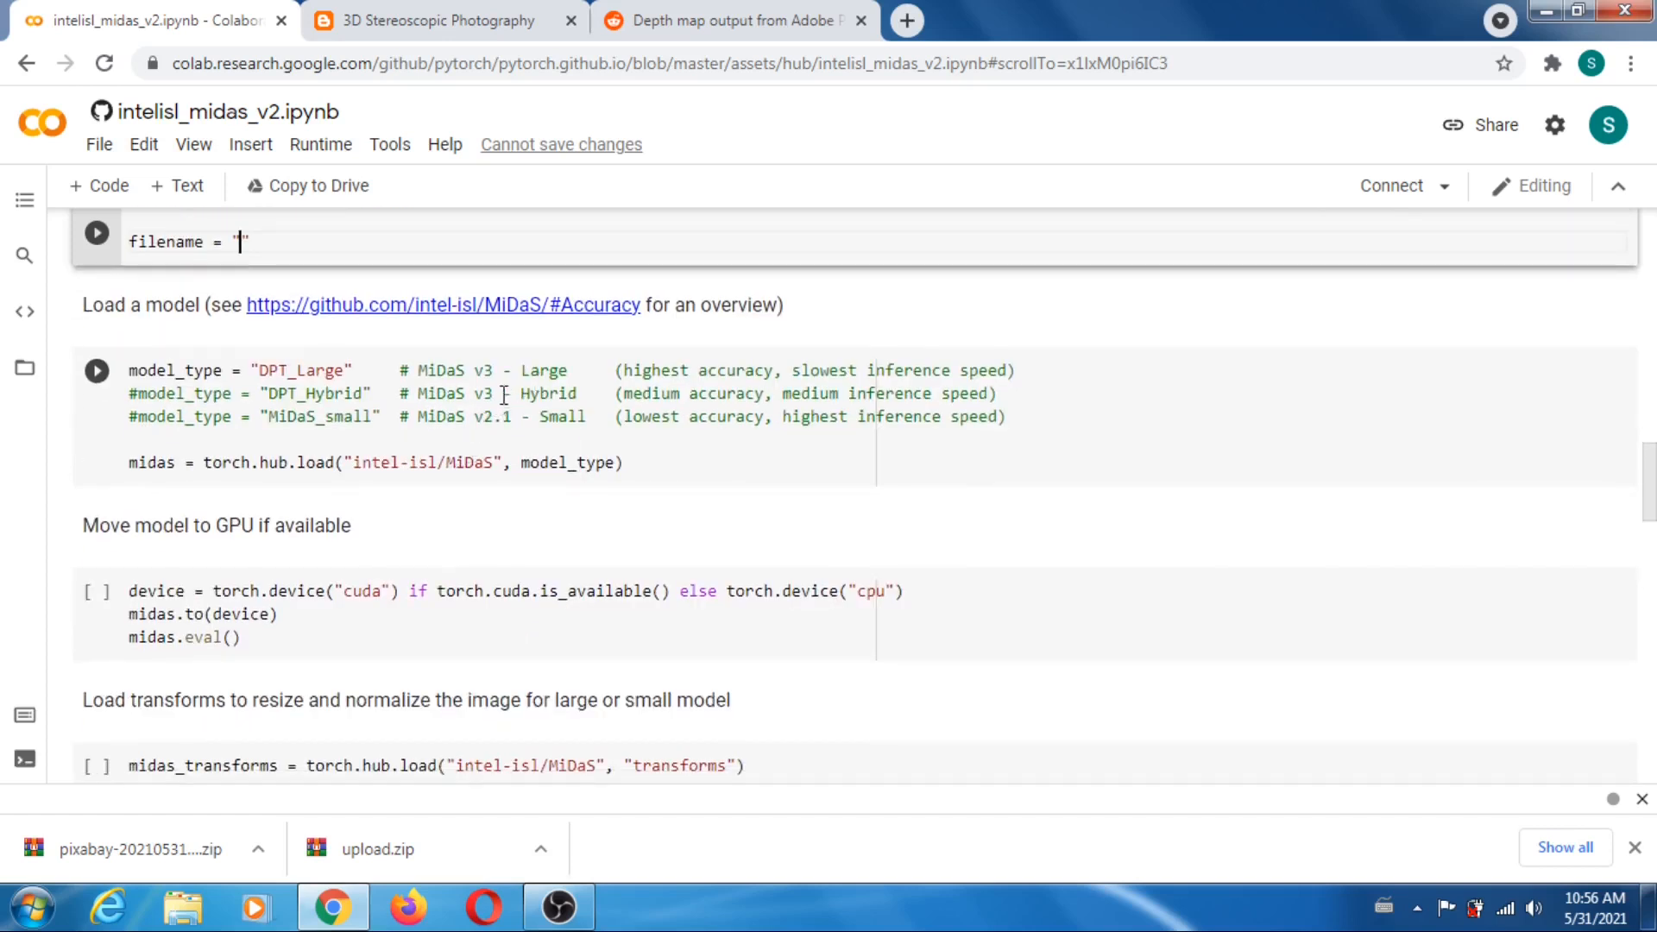
scroll(501, 388, "down", 1)
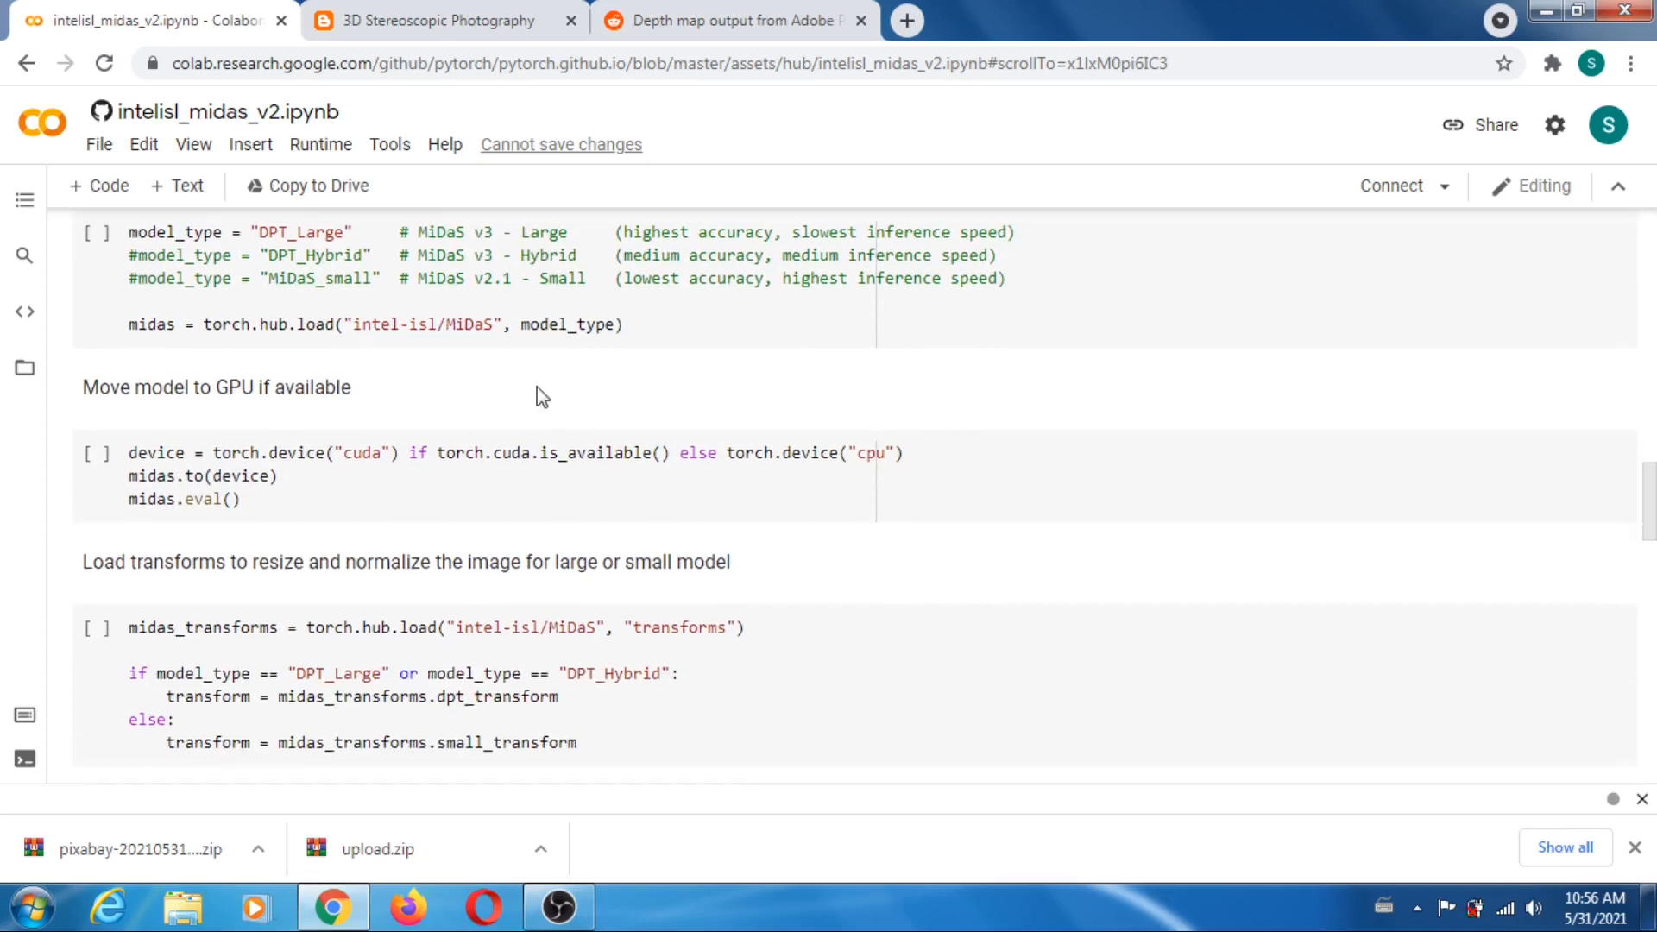
scroll(538, 389, "down", 2)
scroll(538, 389, "down", 4)
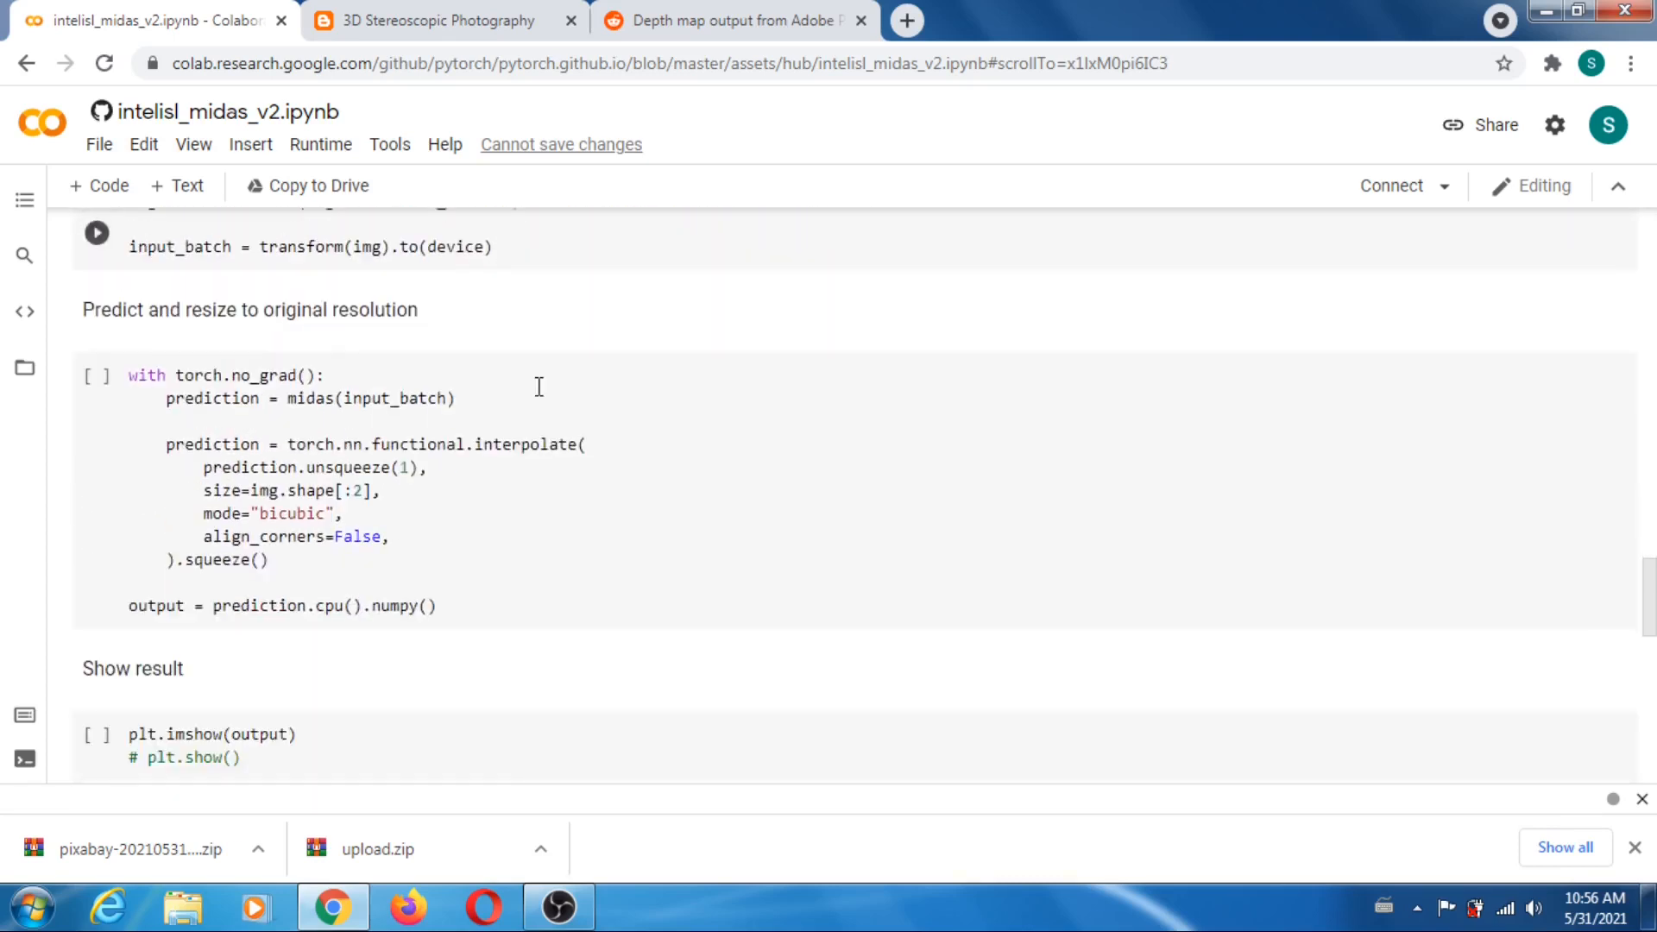
scroll(538, 386, "down", 4)
scroll(590, 390, "down", 3)
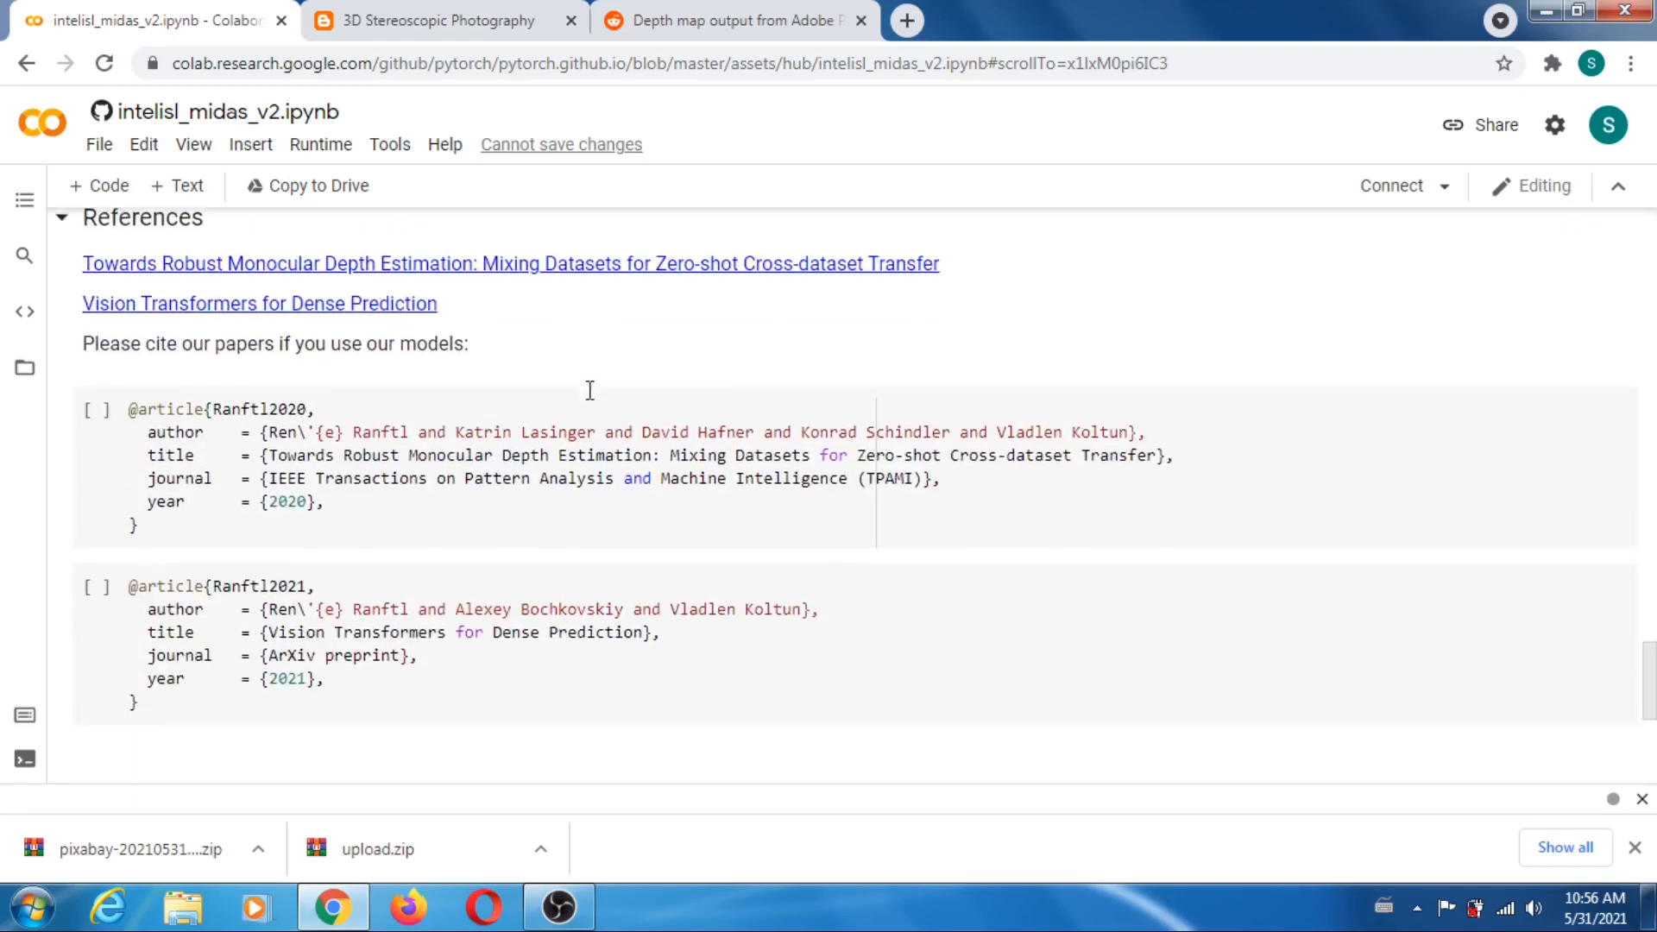
scroll(765, 563, "down", 1)
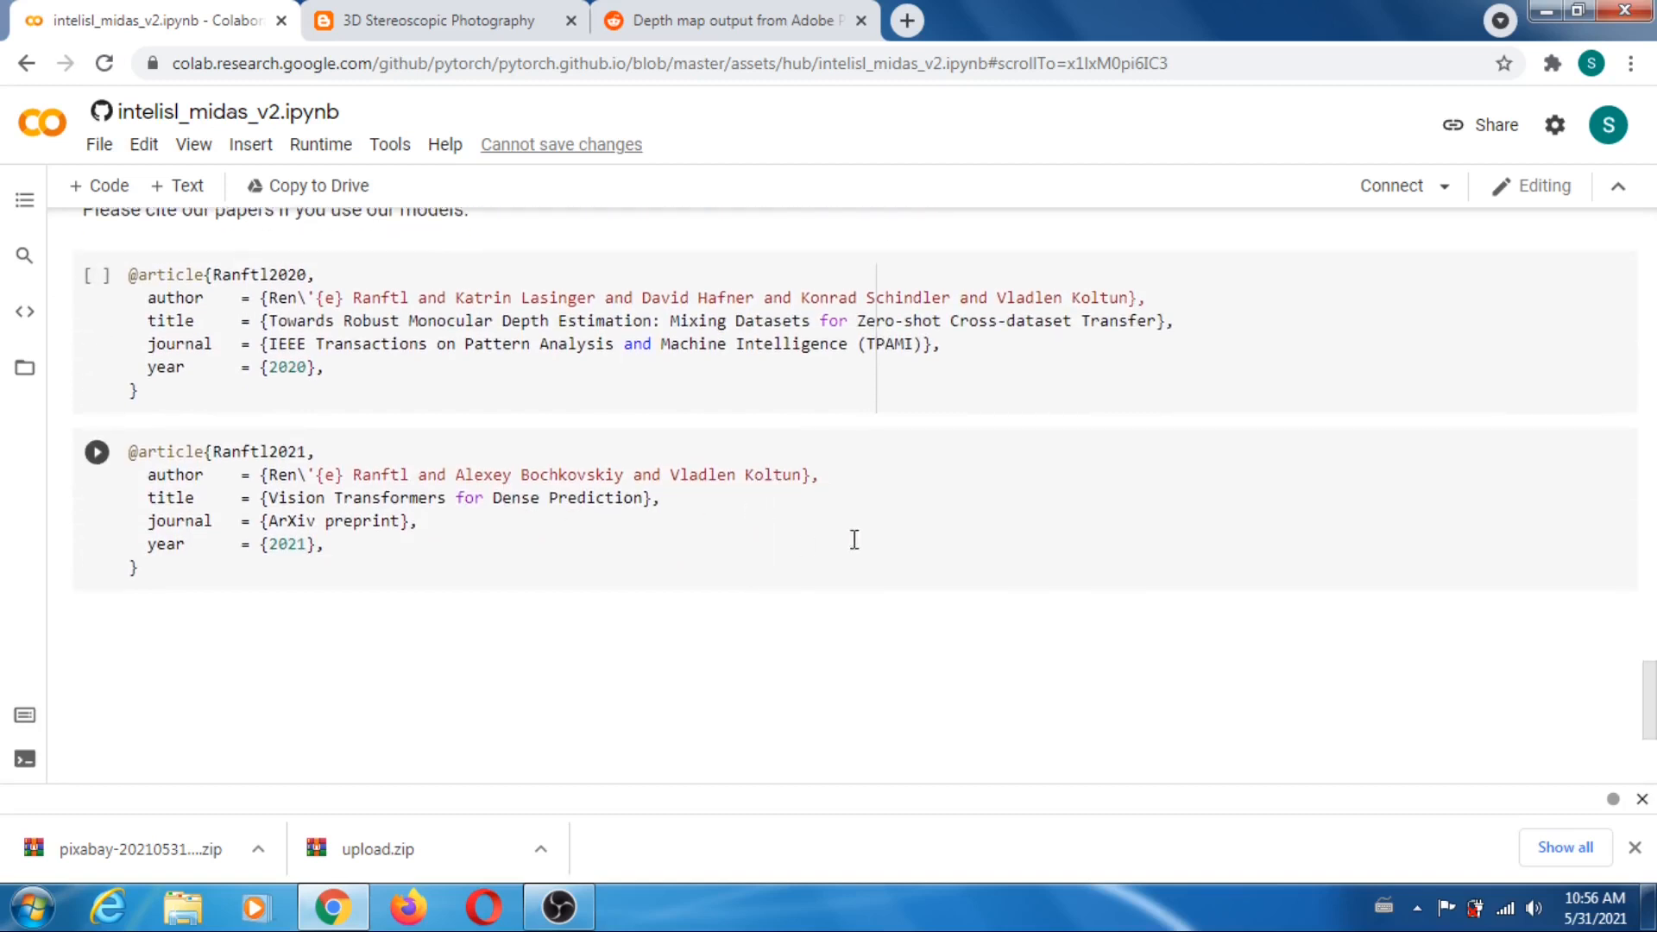
left_click(1113, 530)
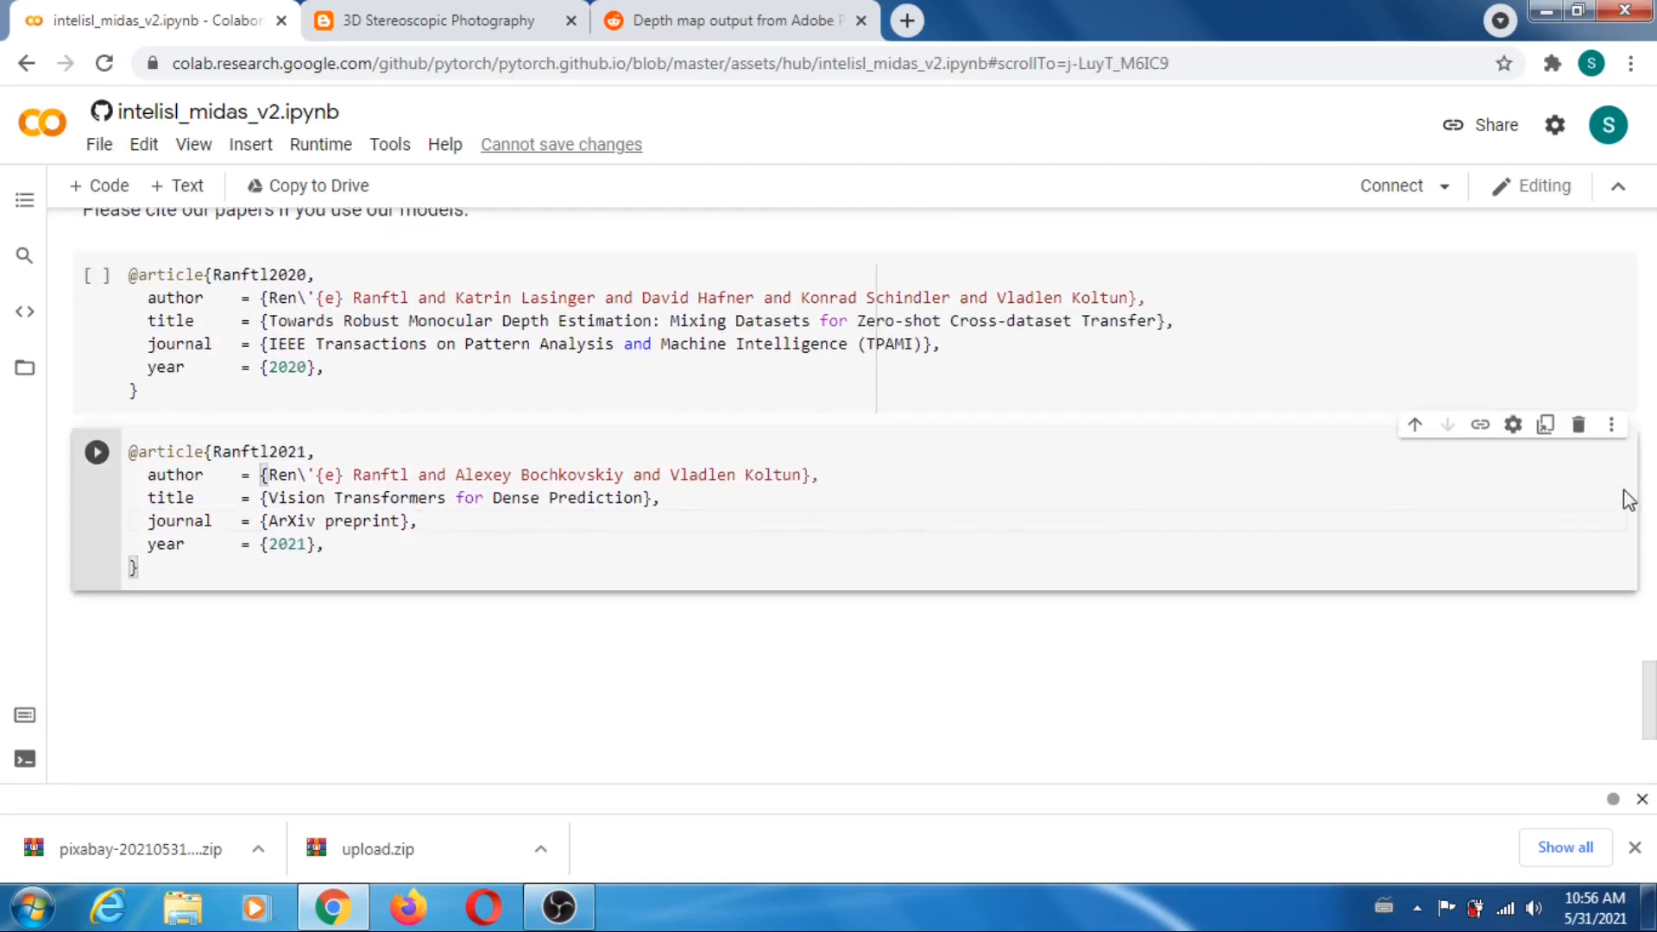
left_click(1577, 428)
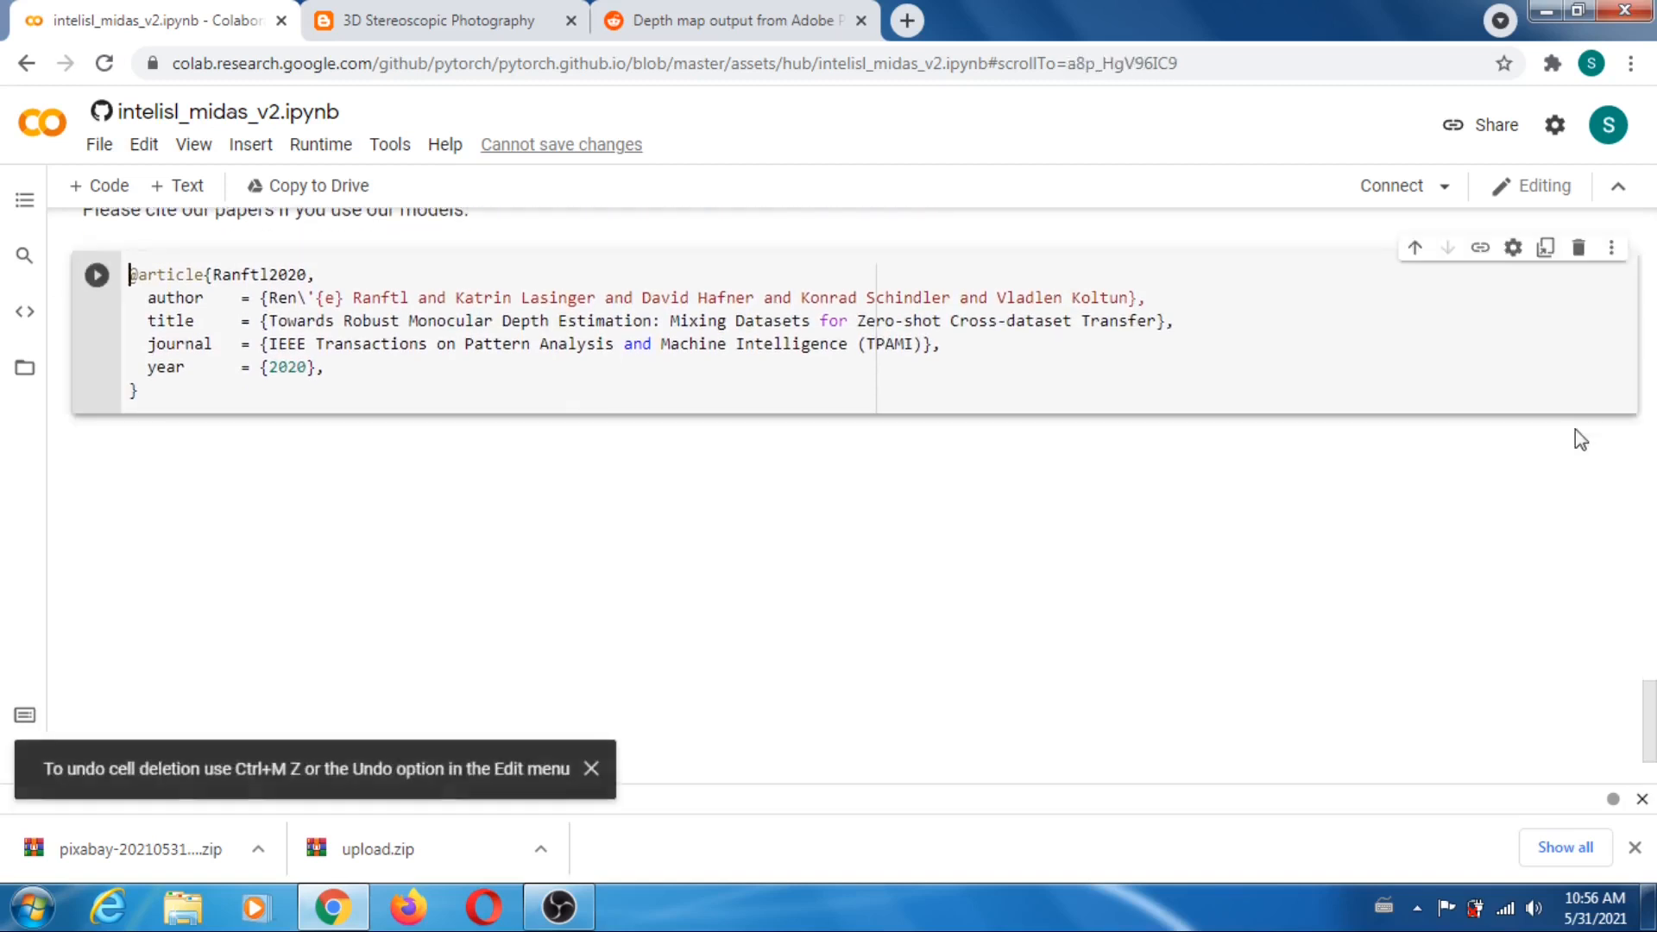
left_click(1578, 249)
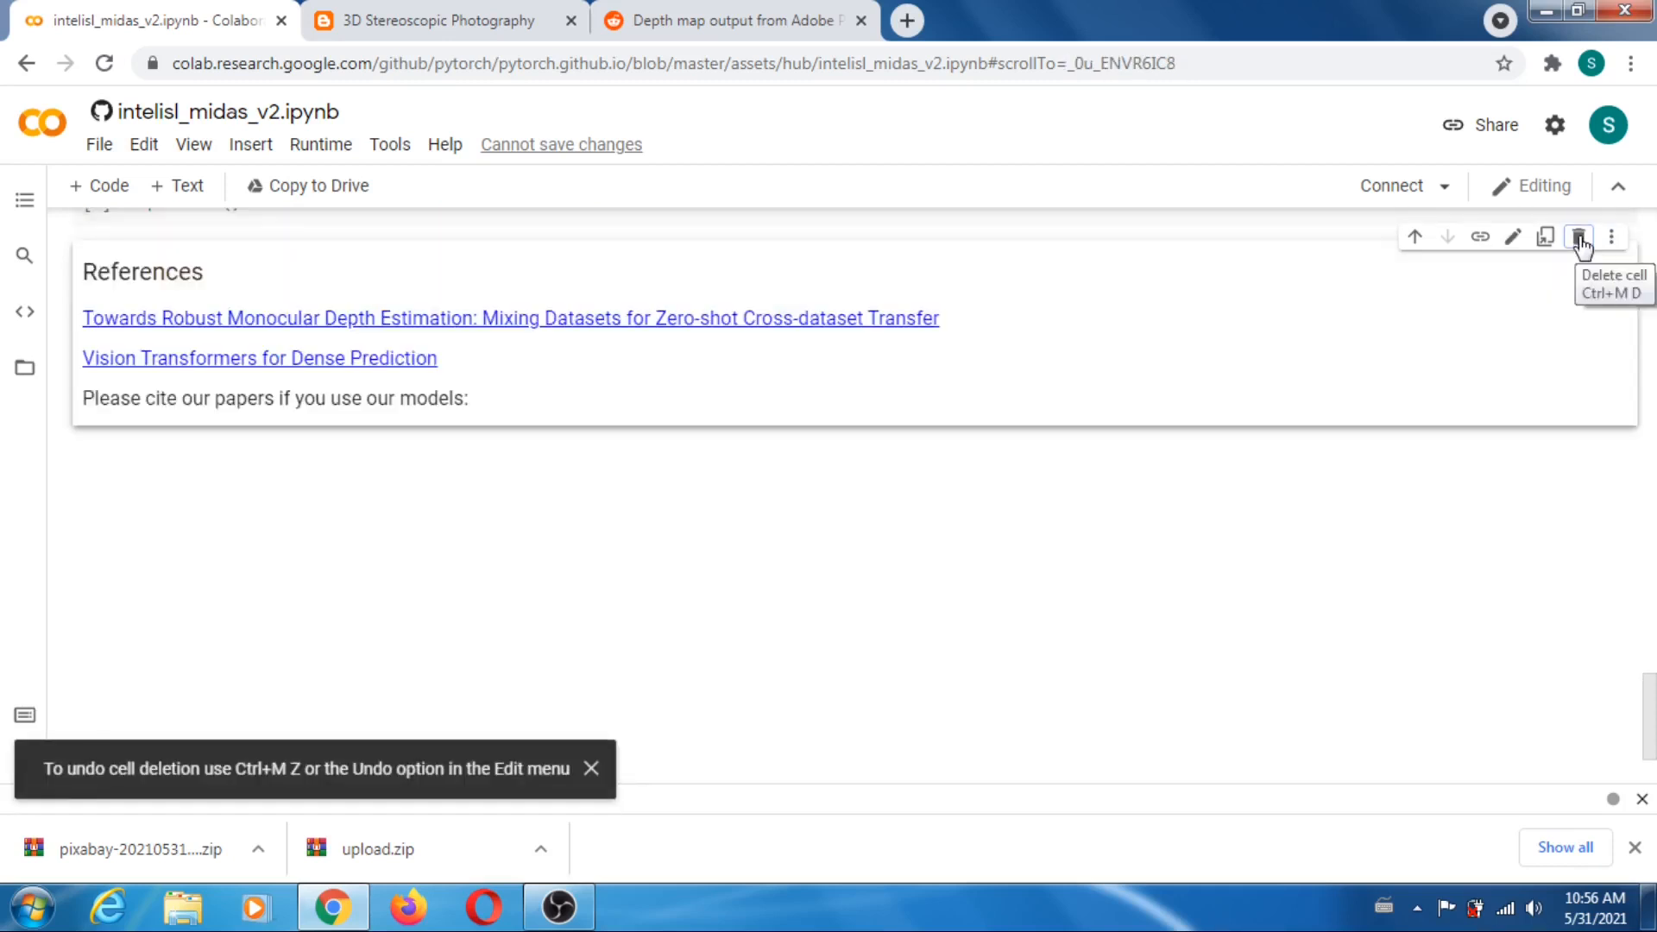
left_click(1577, 239)
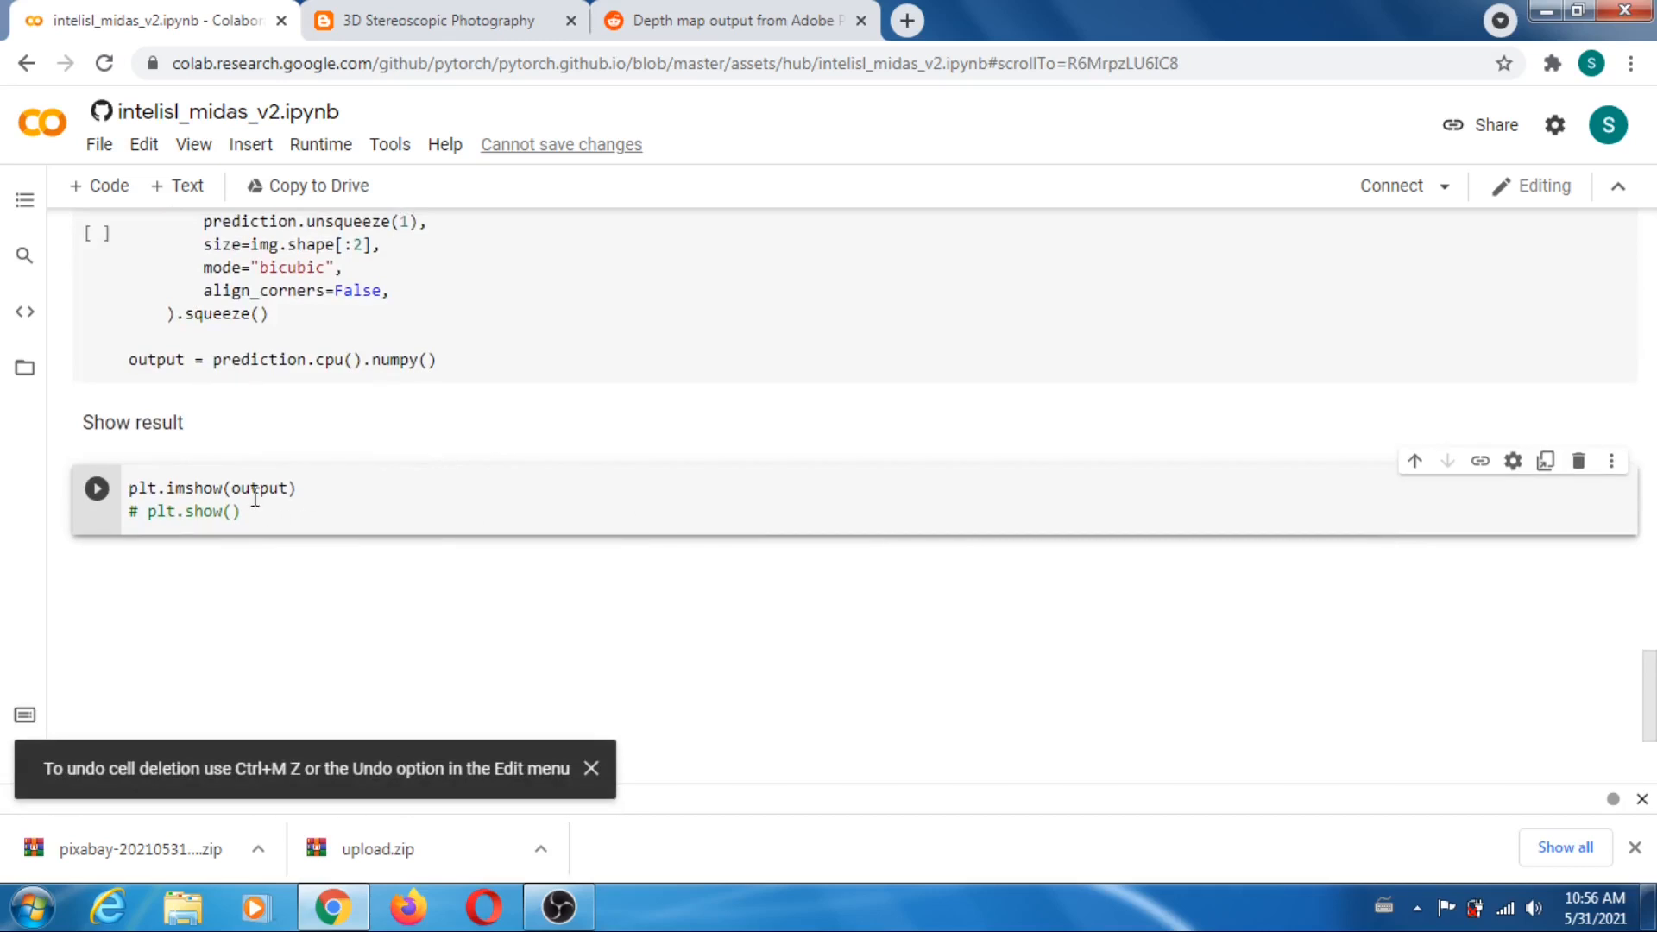
- Copy the five-line snippet for saving the MiDaS depth map, from fig = plt.imshow(output) through plt.savefig, from the 3D Stereoscopic Photography blog
left_click(297, 515)
left_click(434, 33)
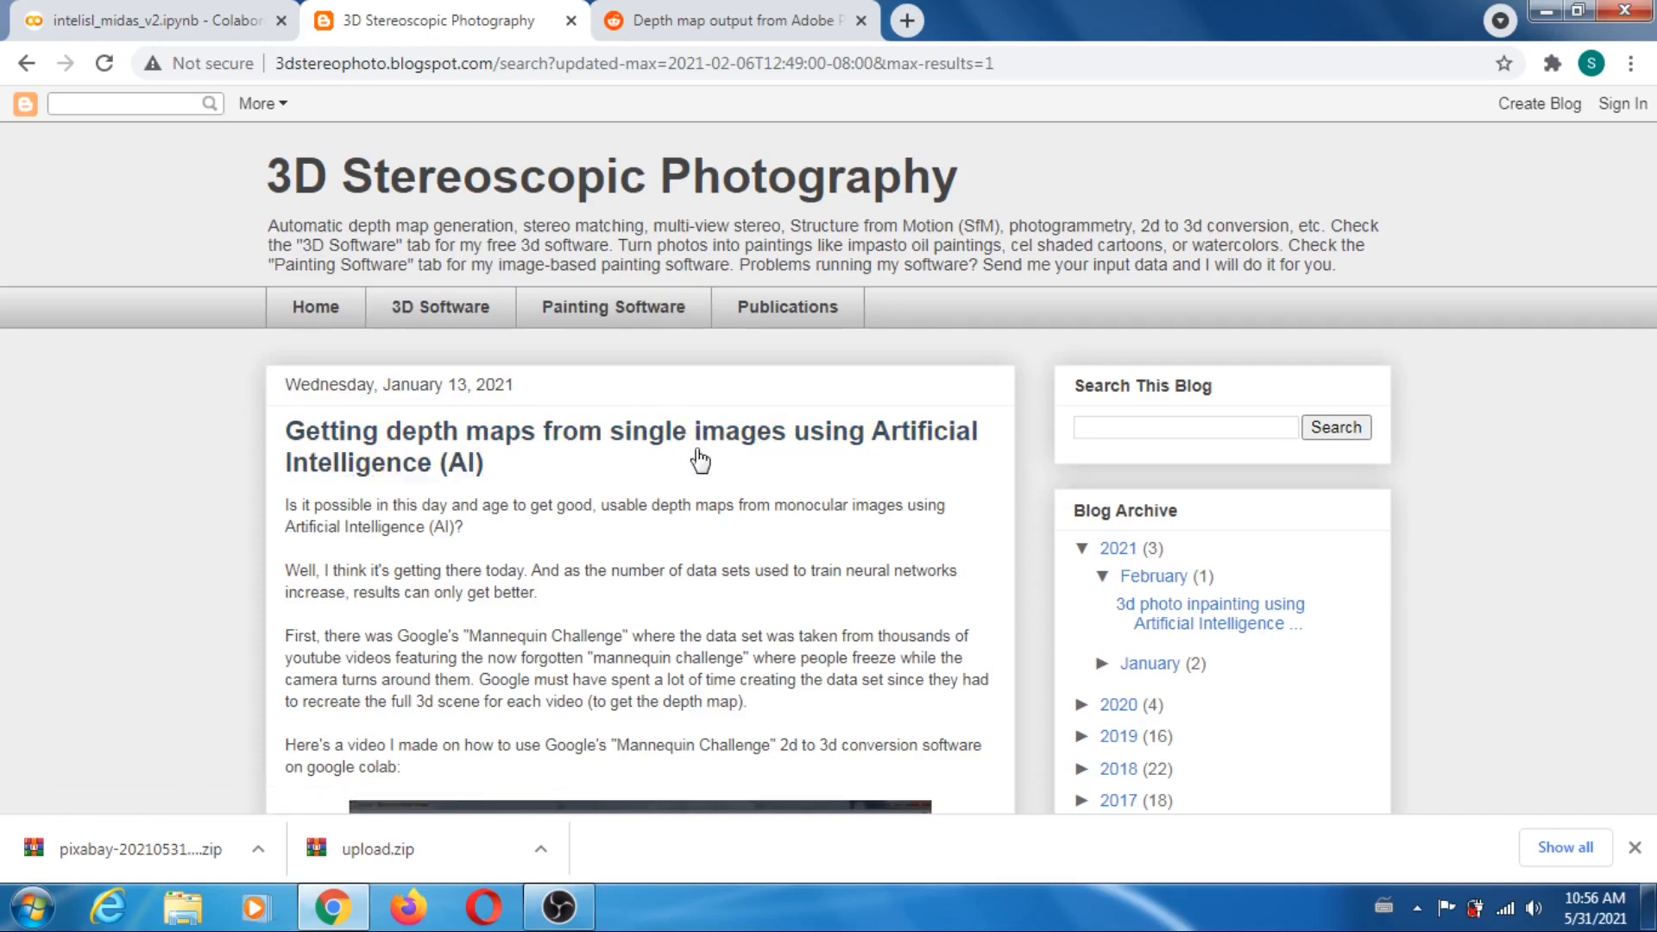
scroll(701, 462, "down", 20)
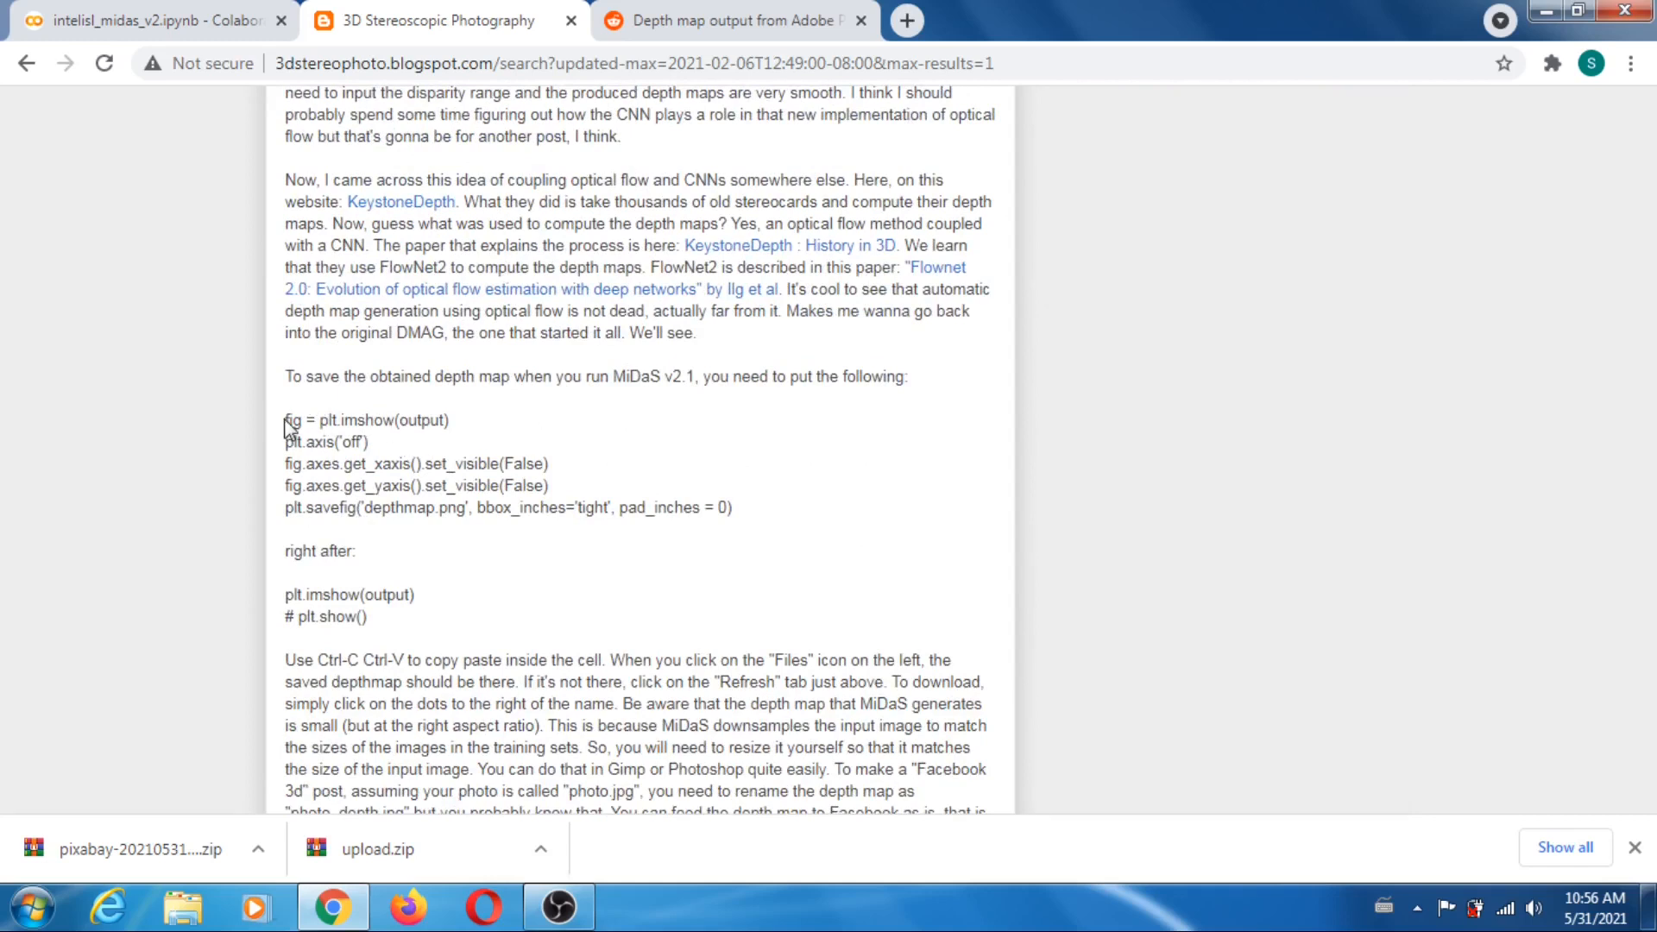
left_click_drag(286, 419, 739, 512)
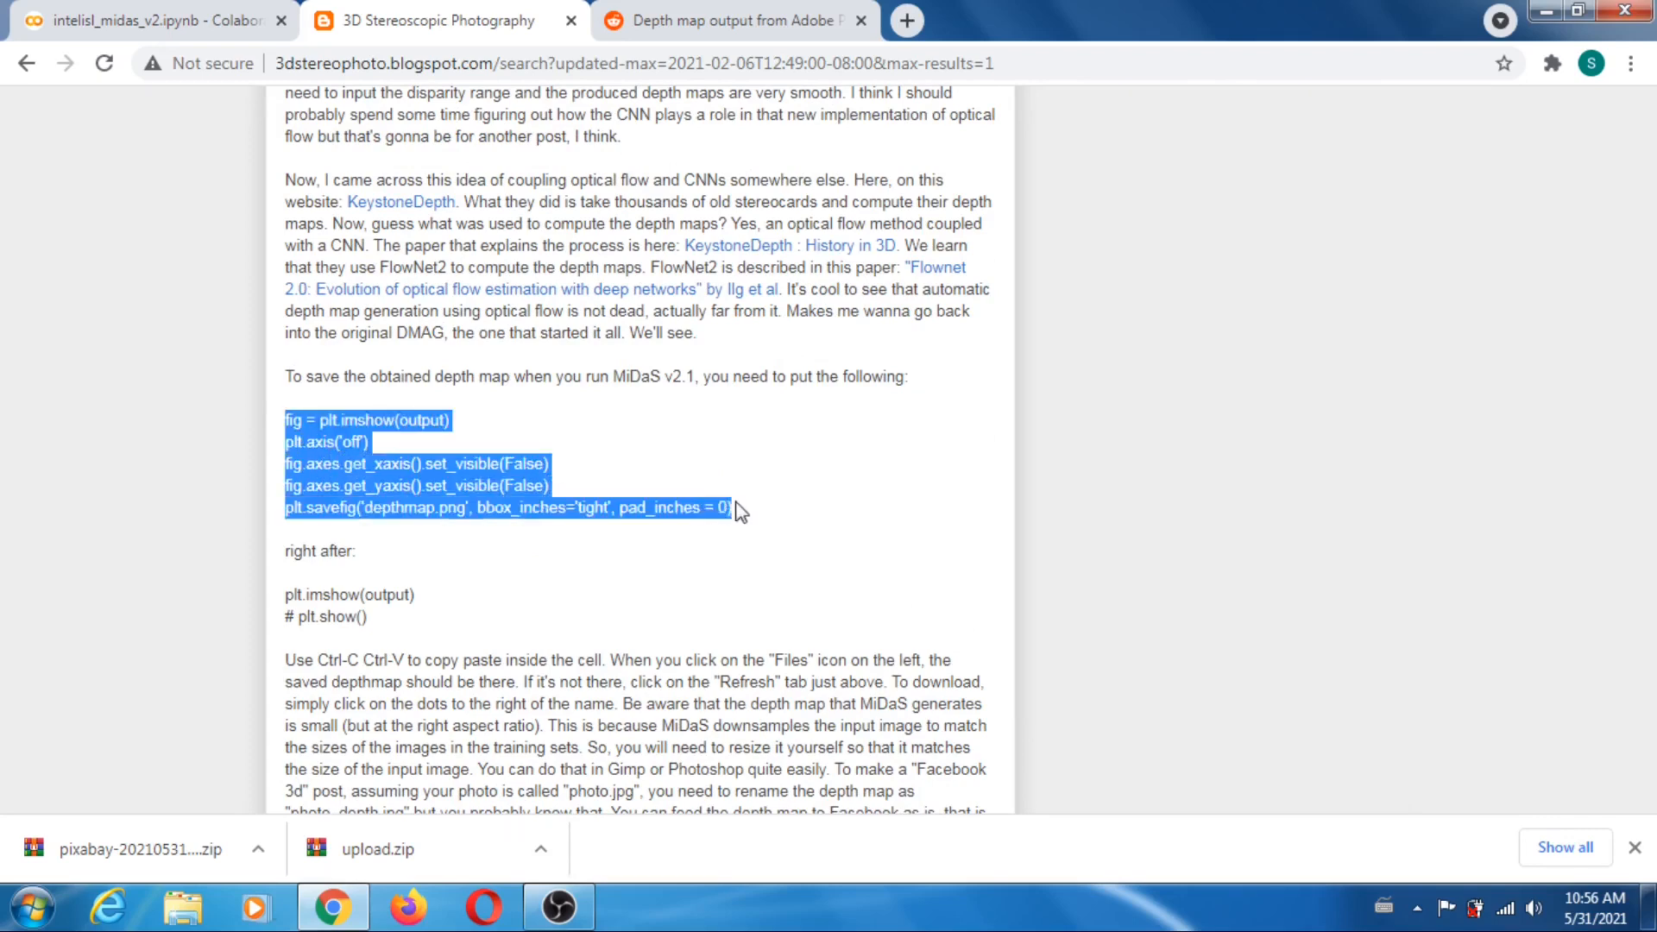
right_click(699, 508)
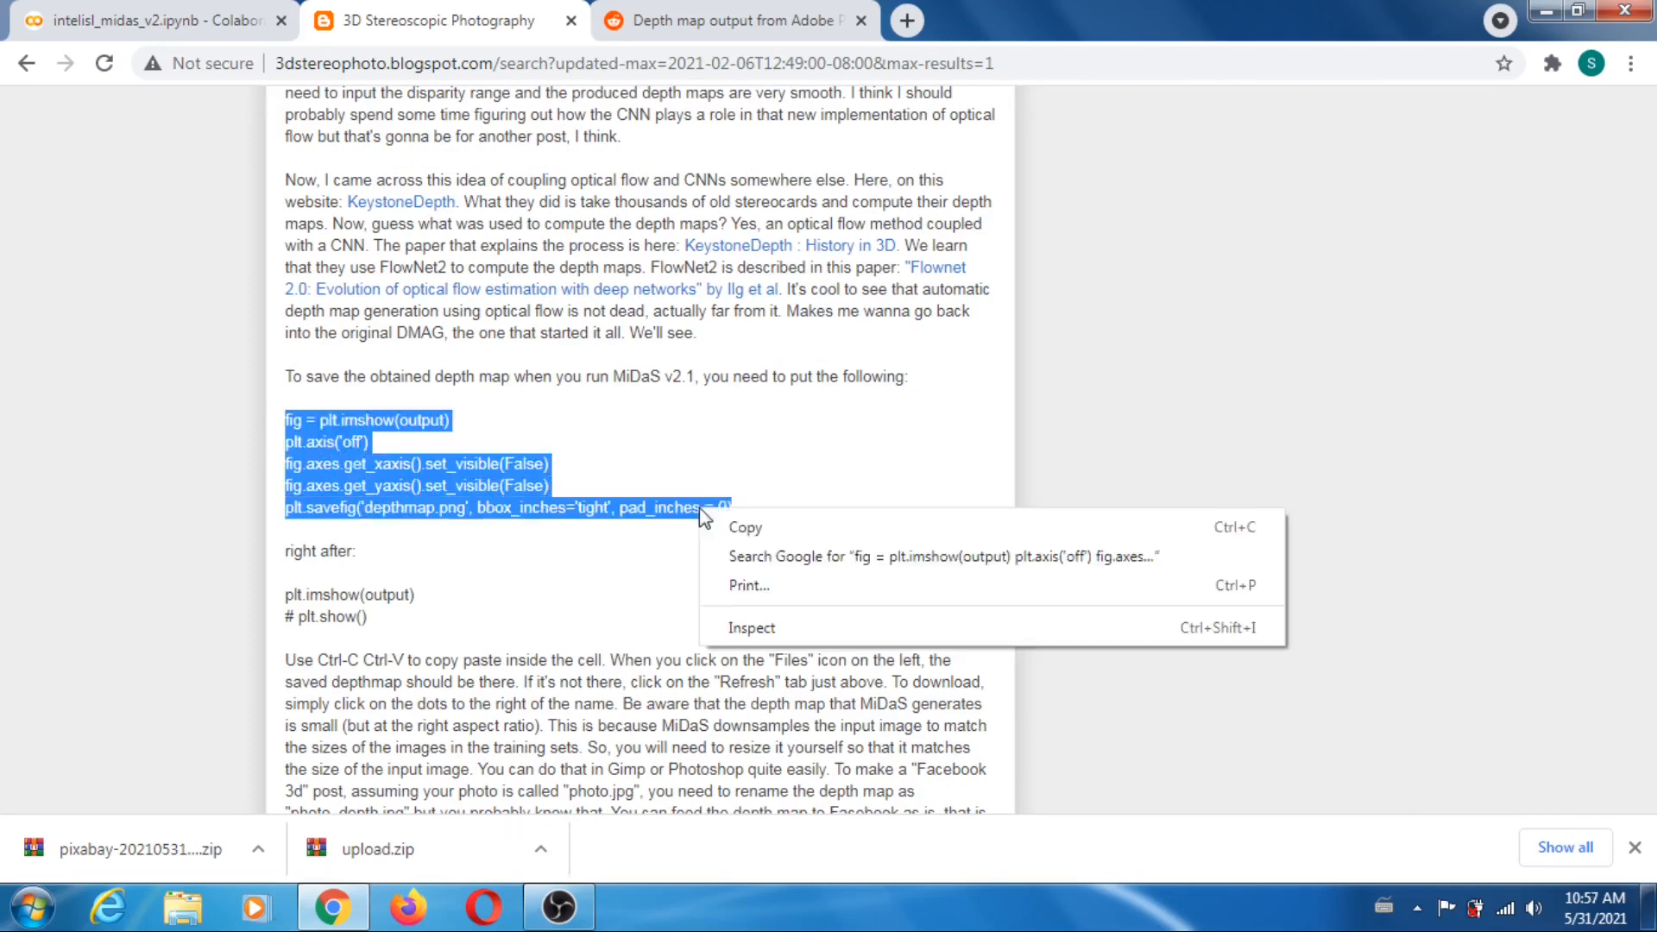
left_click(748, 530)
- Back in the Colab notebook, paste the copied code on a new line below # plt.show() in the Show result cell
left_click(155, 20)
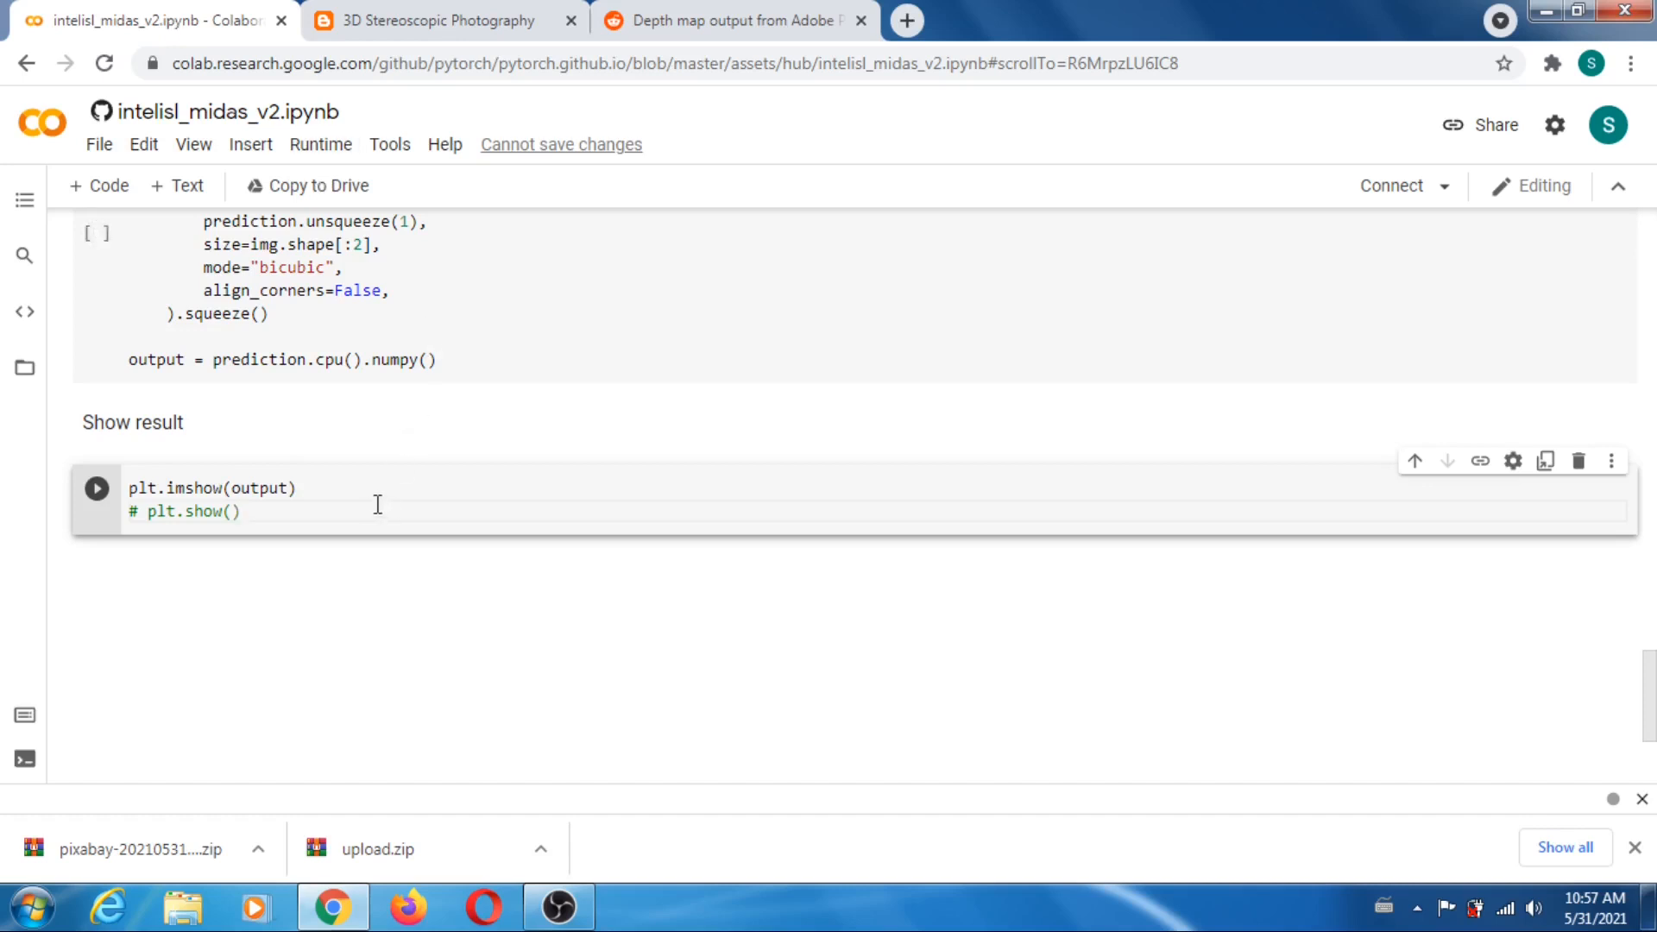
key("Return")
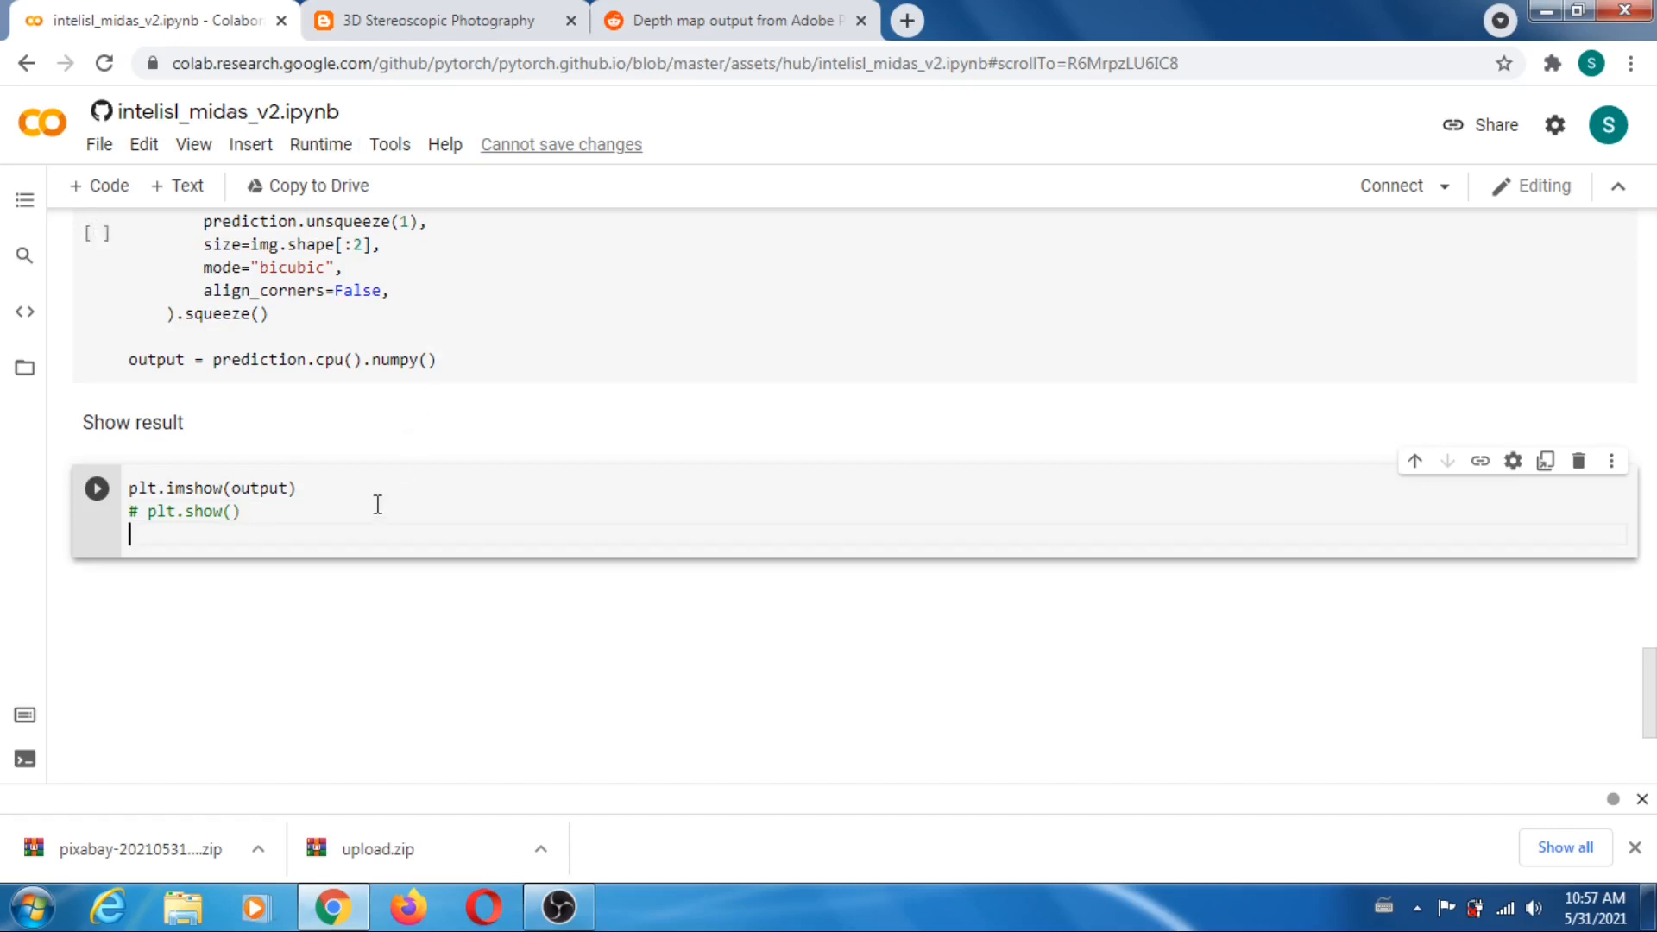
key("ctrl+v")
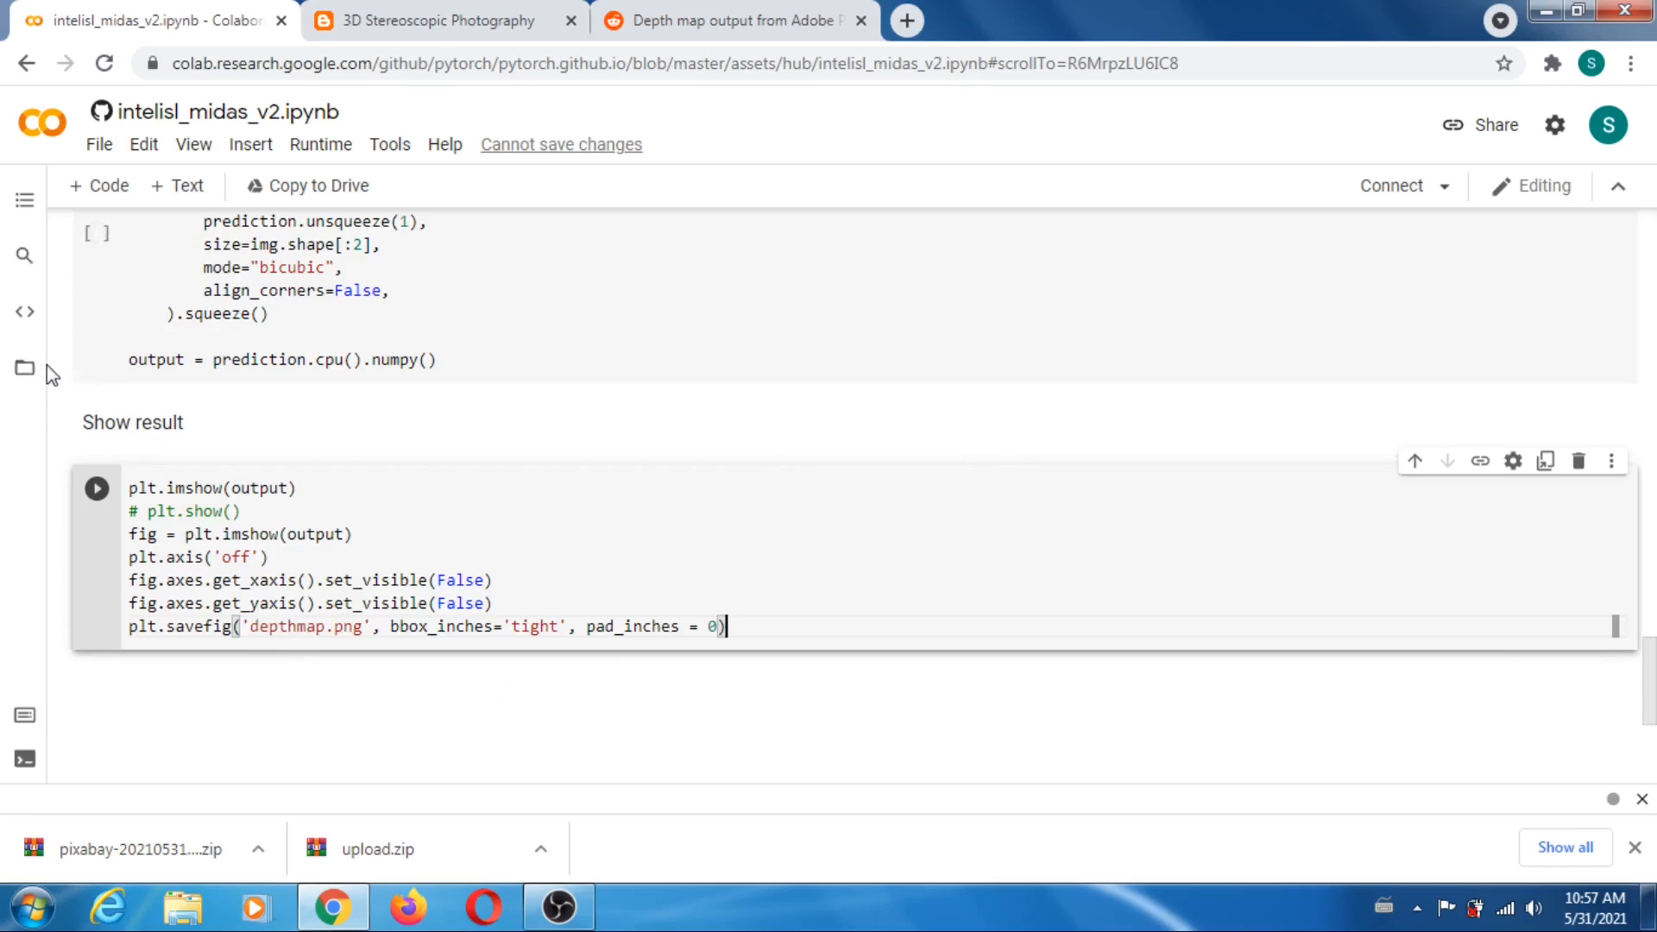
- Show the notebook's file browser and set the runtime's hardware accelerator to GPU
left_click(24, 373)
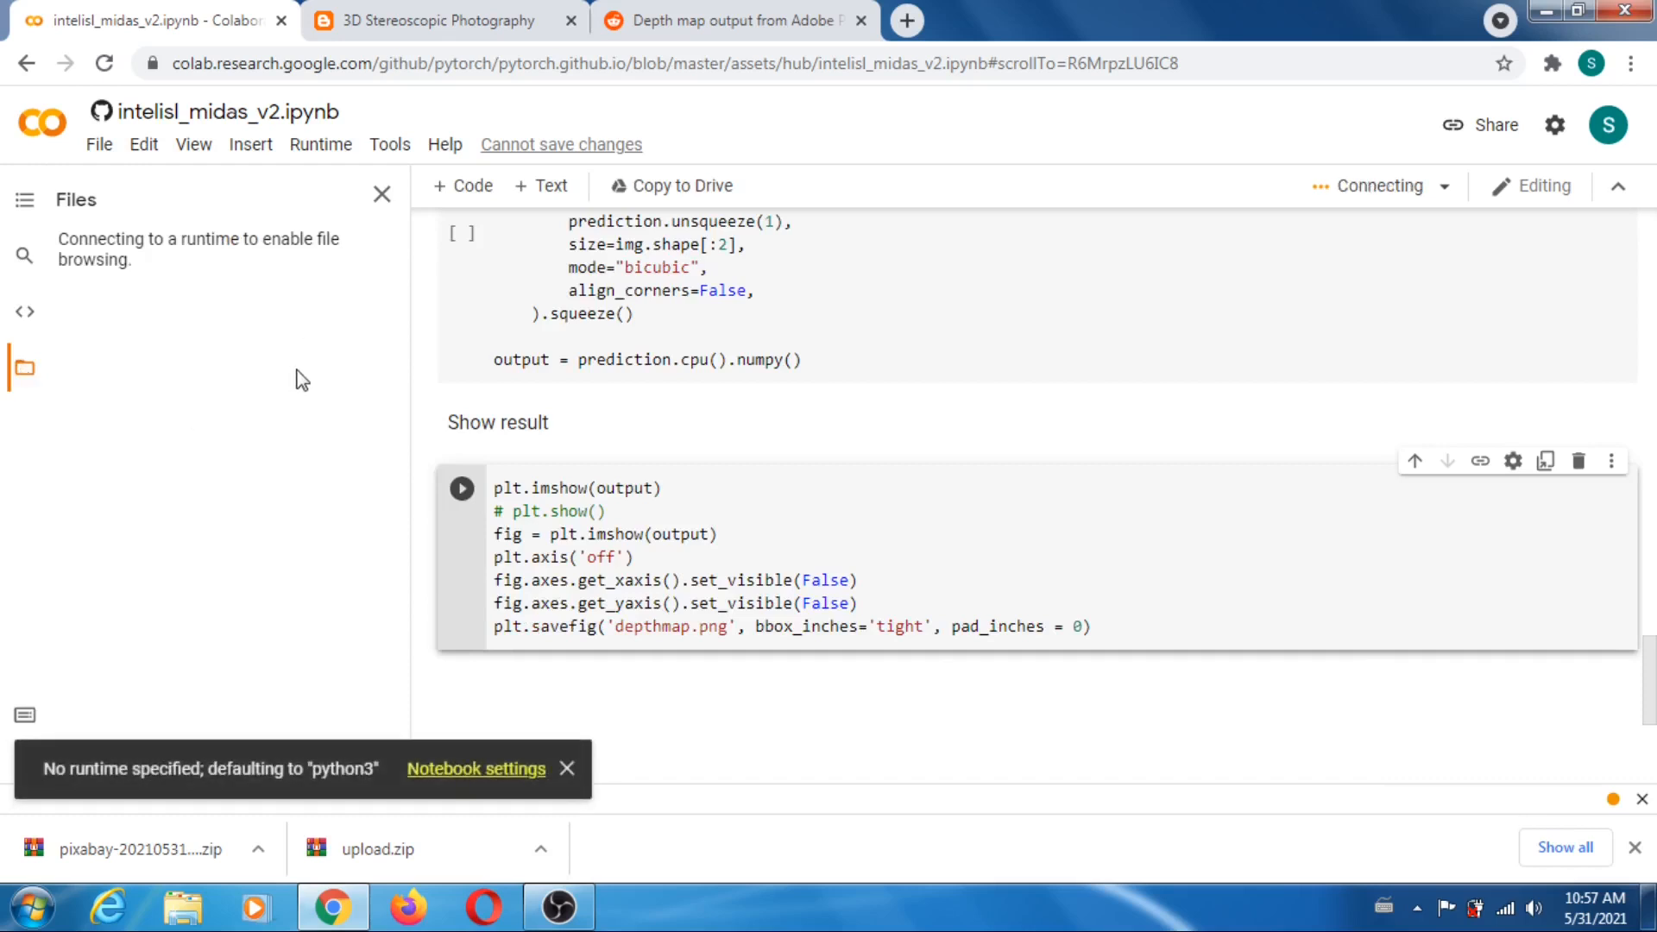
left_click(567, 768)
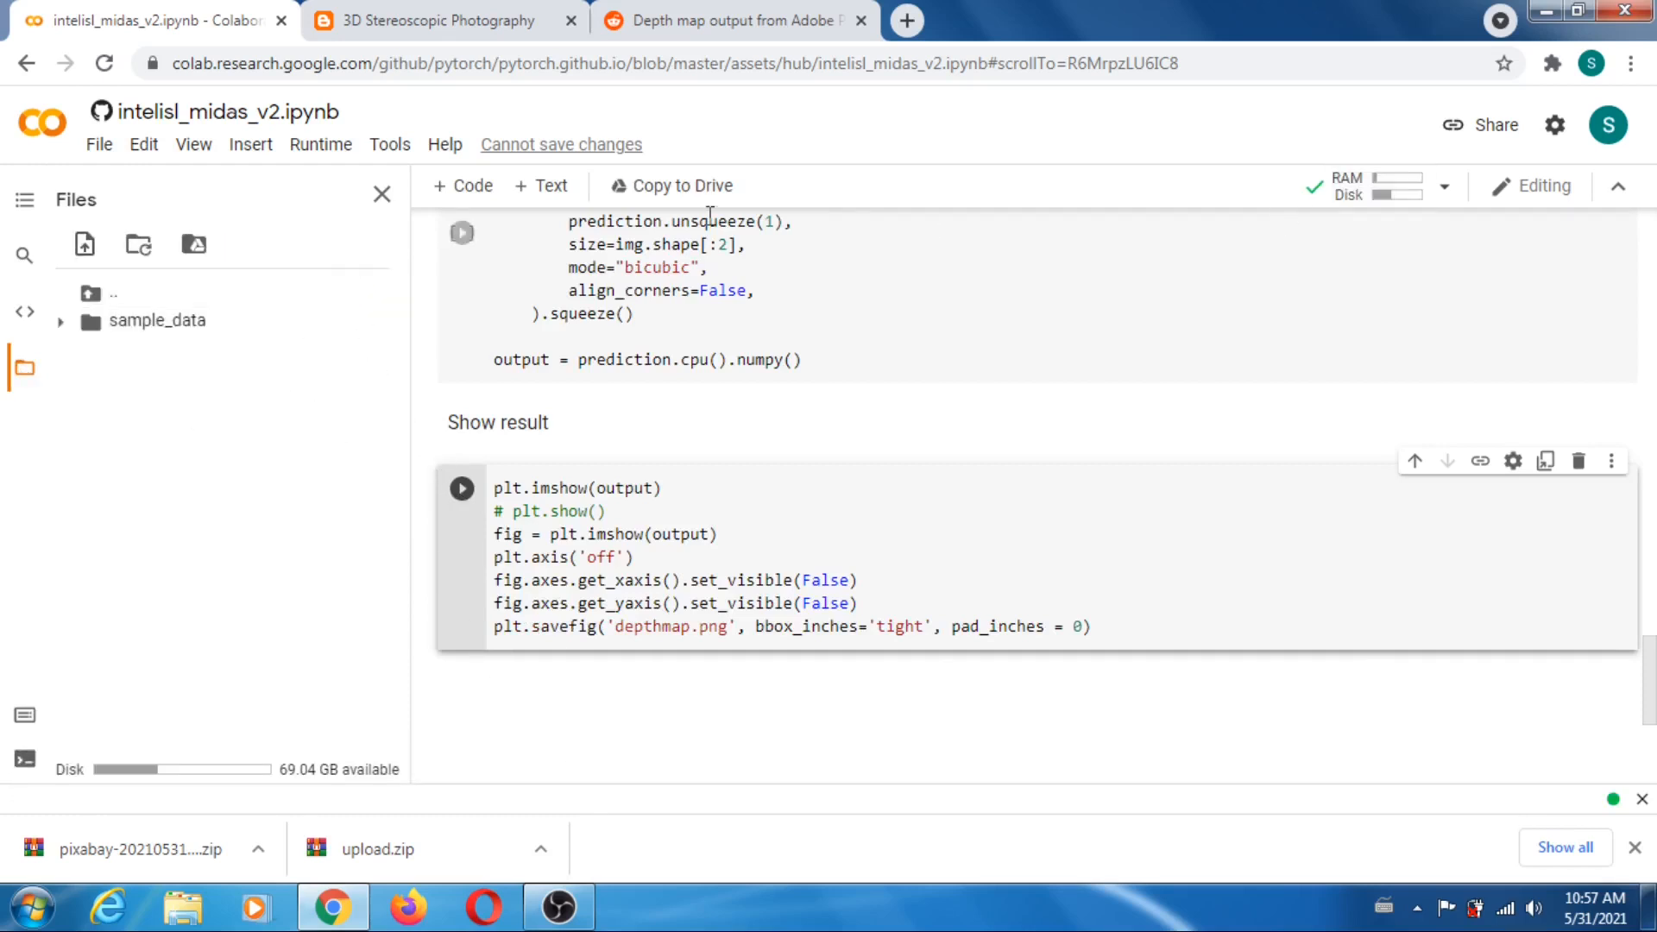
left_click(320, 146)
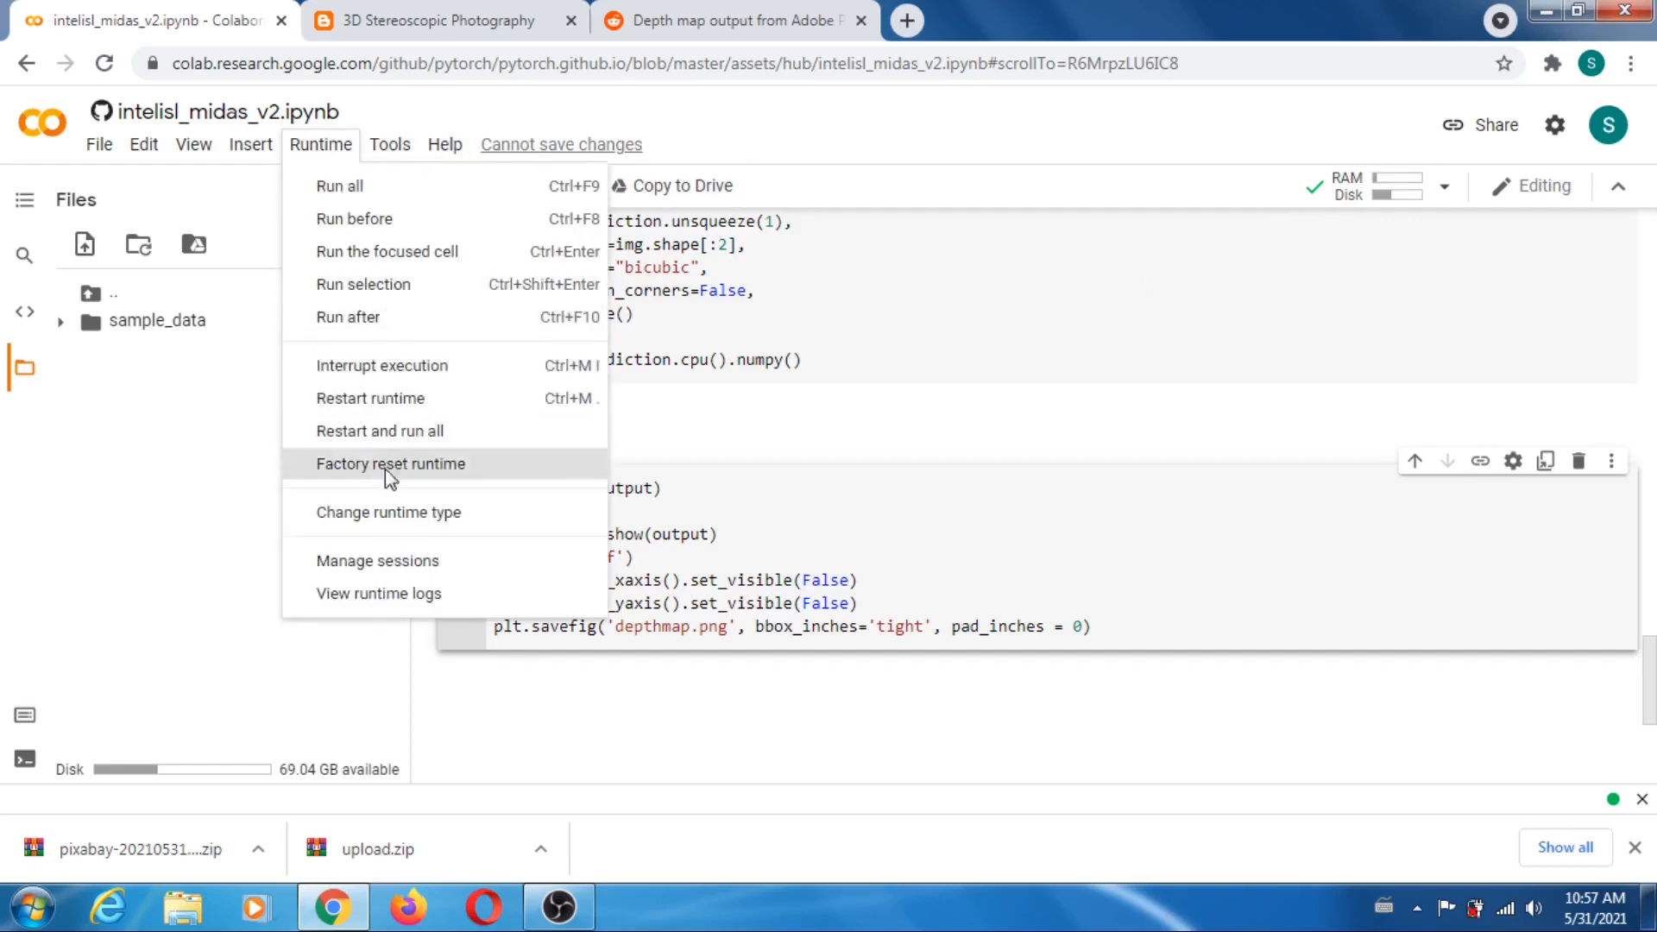
left_click(413, 516)
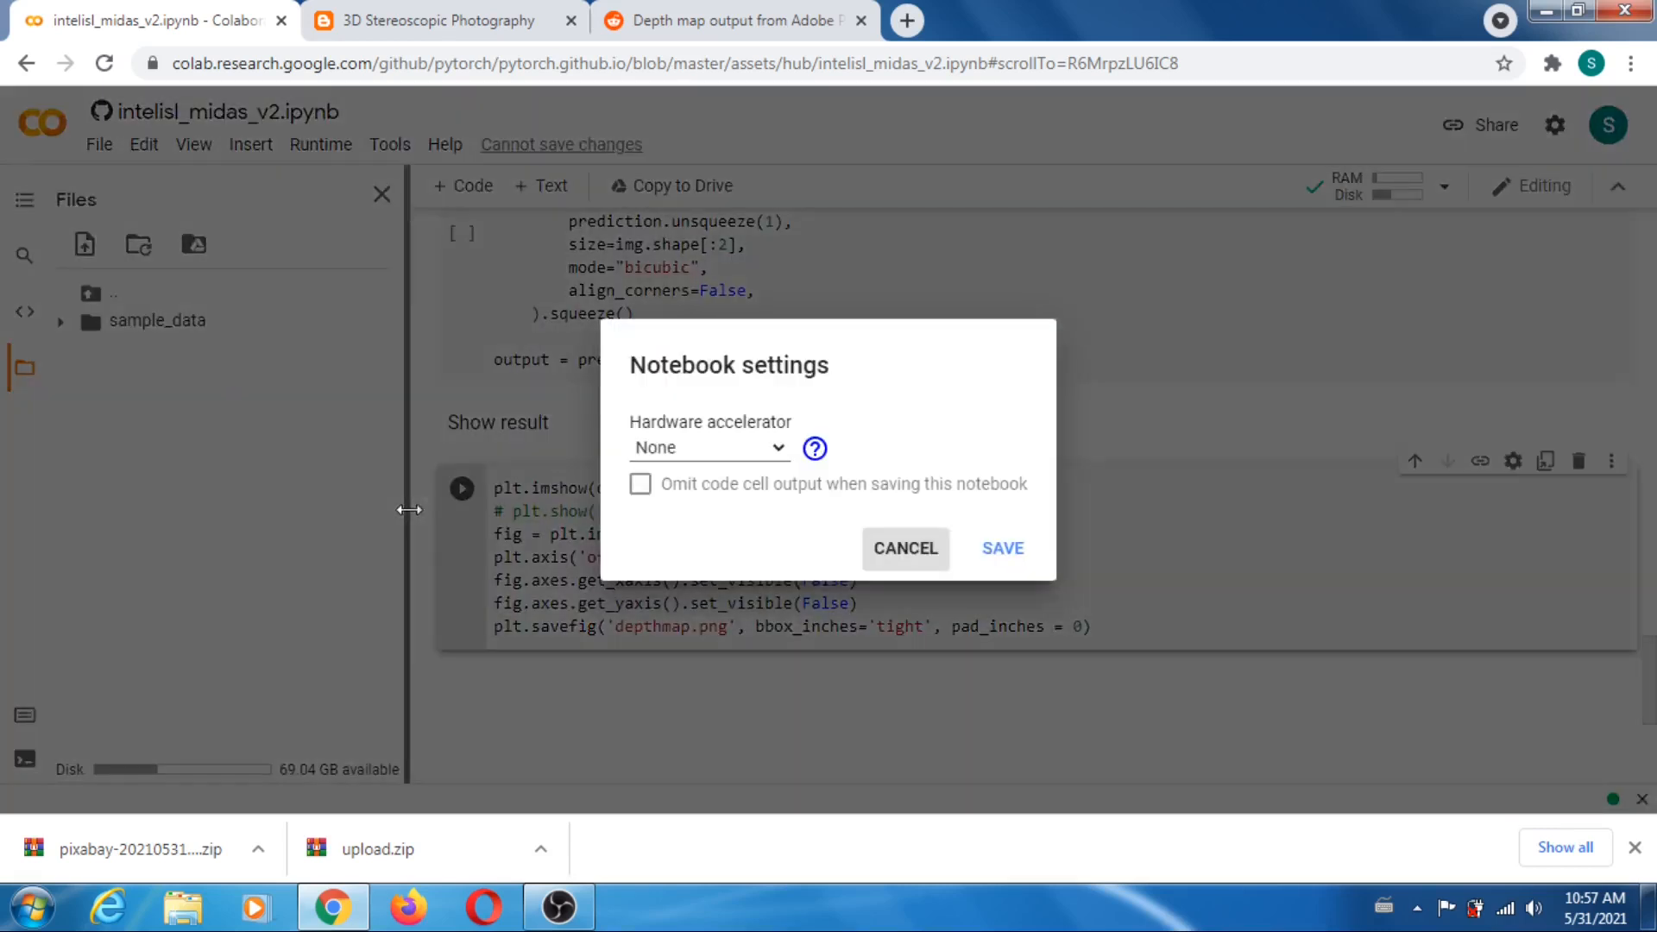
left_click(781, 449)
left_click(663, 497)
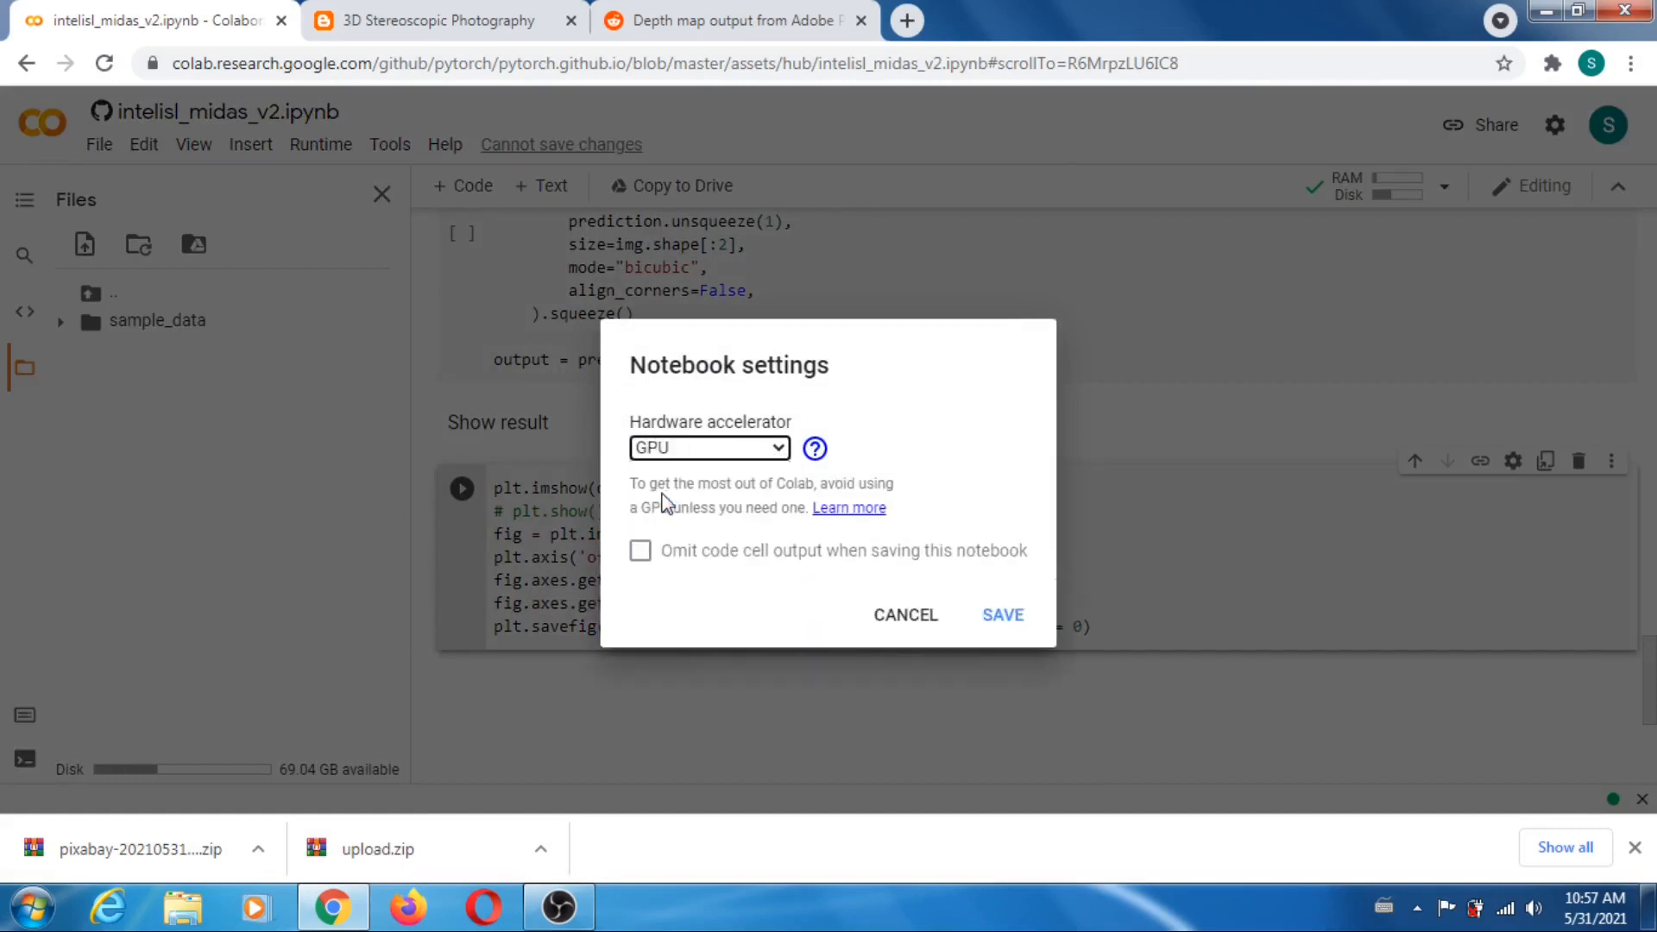
left_click(1002, 617)
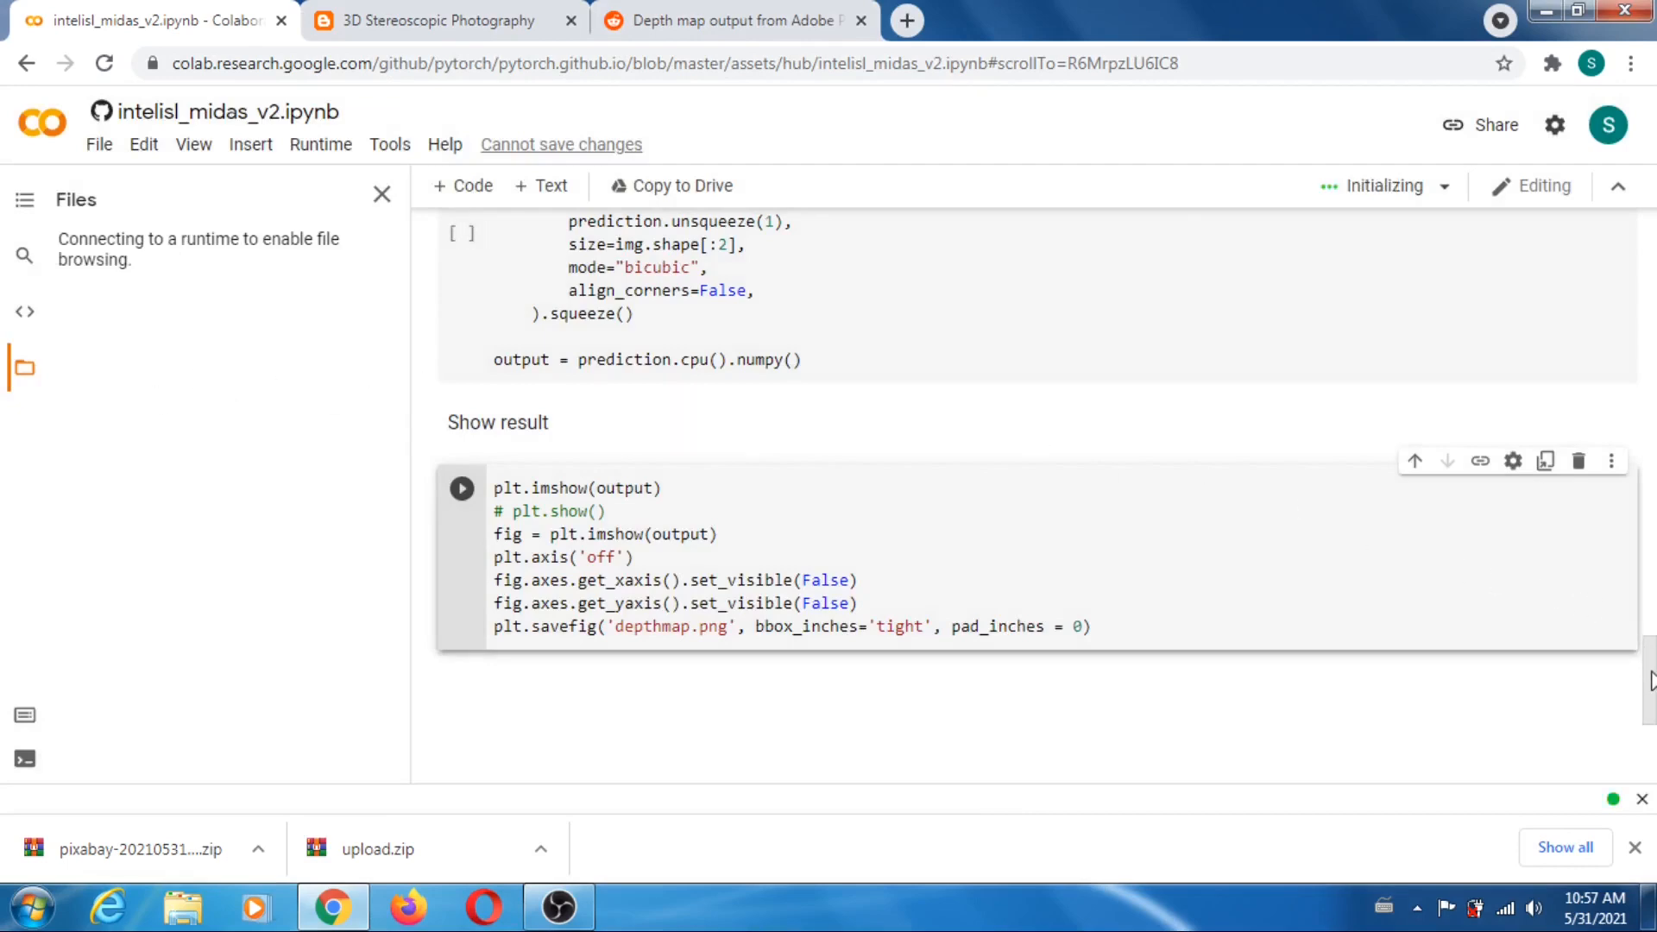
- Run all cells of the notebook despite the authorship warning, and go to the image filename cell under Example Usage
left_click_drag(1650, 690, 1638, 240)
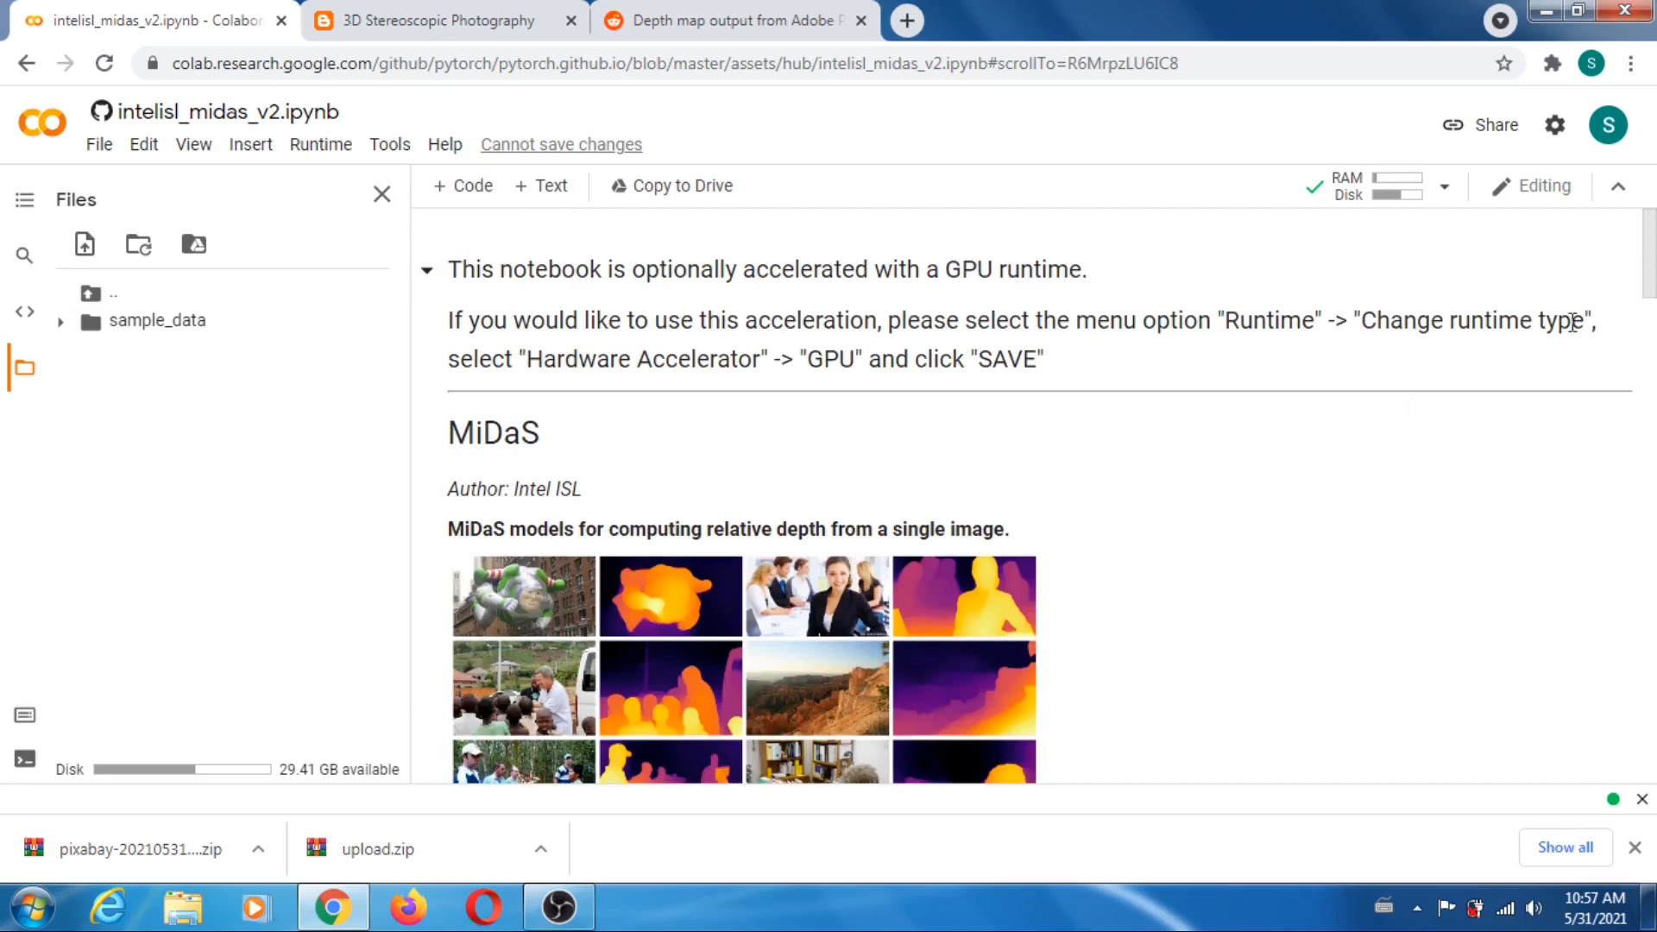
left_click_drag(1649, 257, 1653, 309)
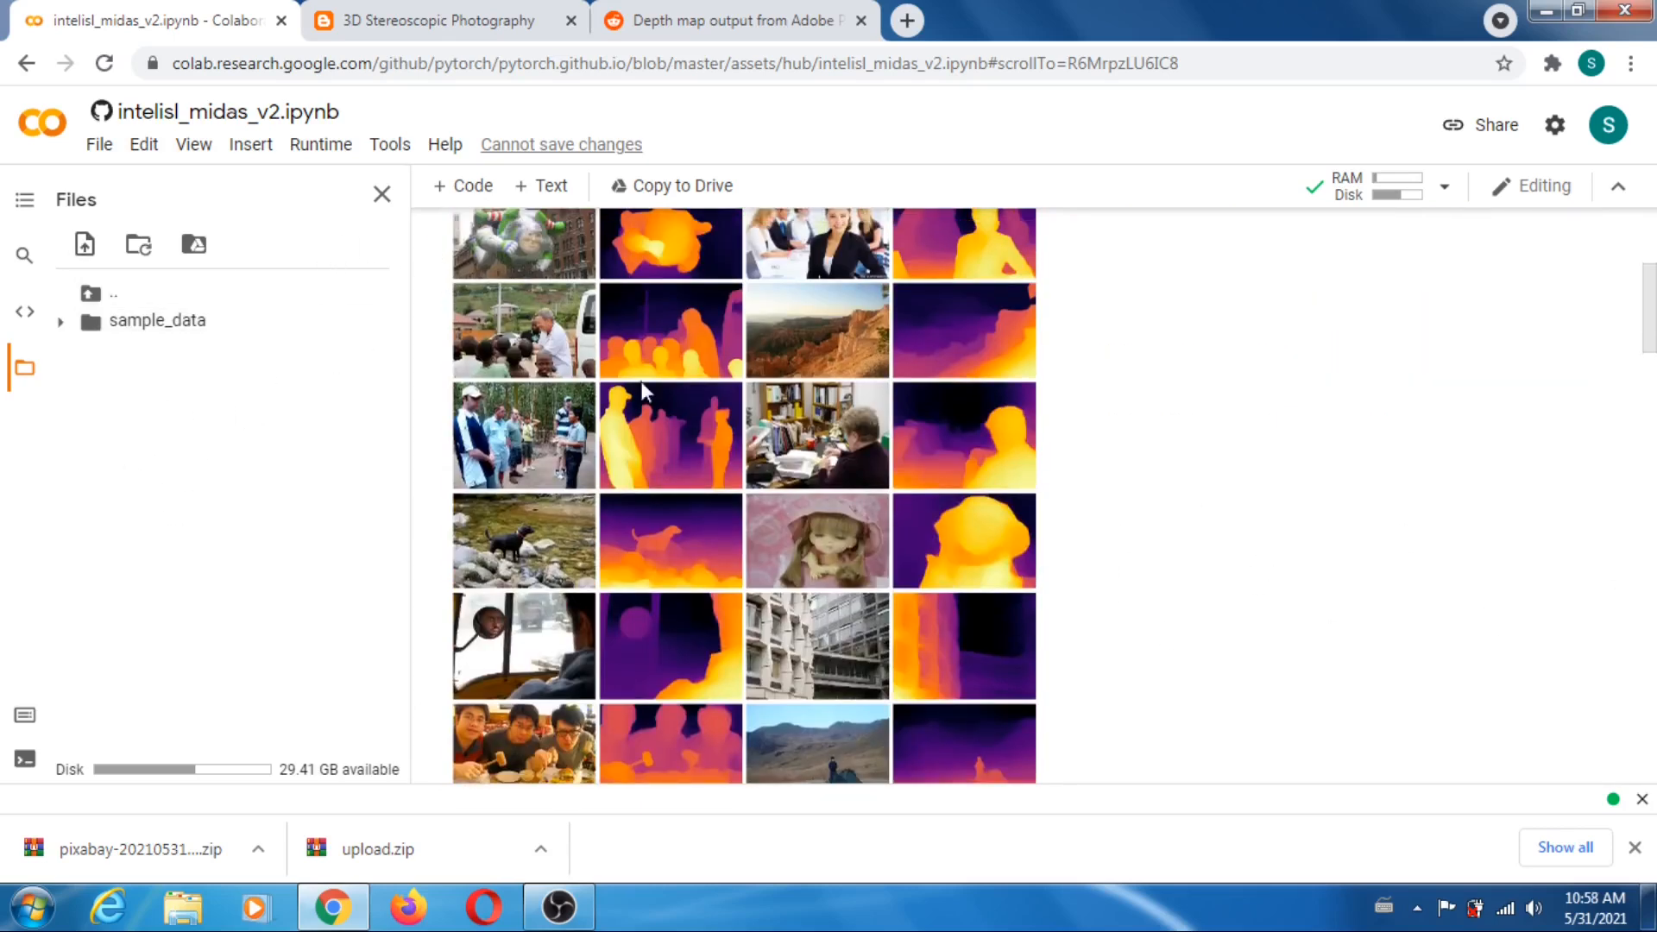
left_click(321, 147)
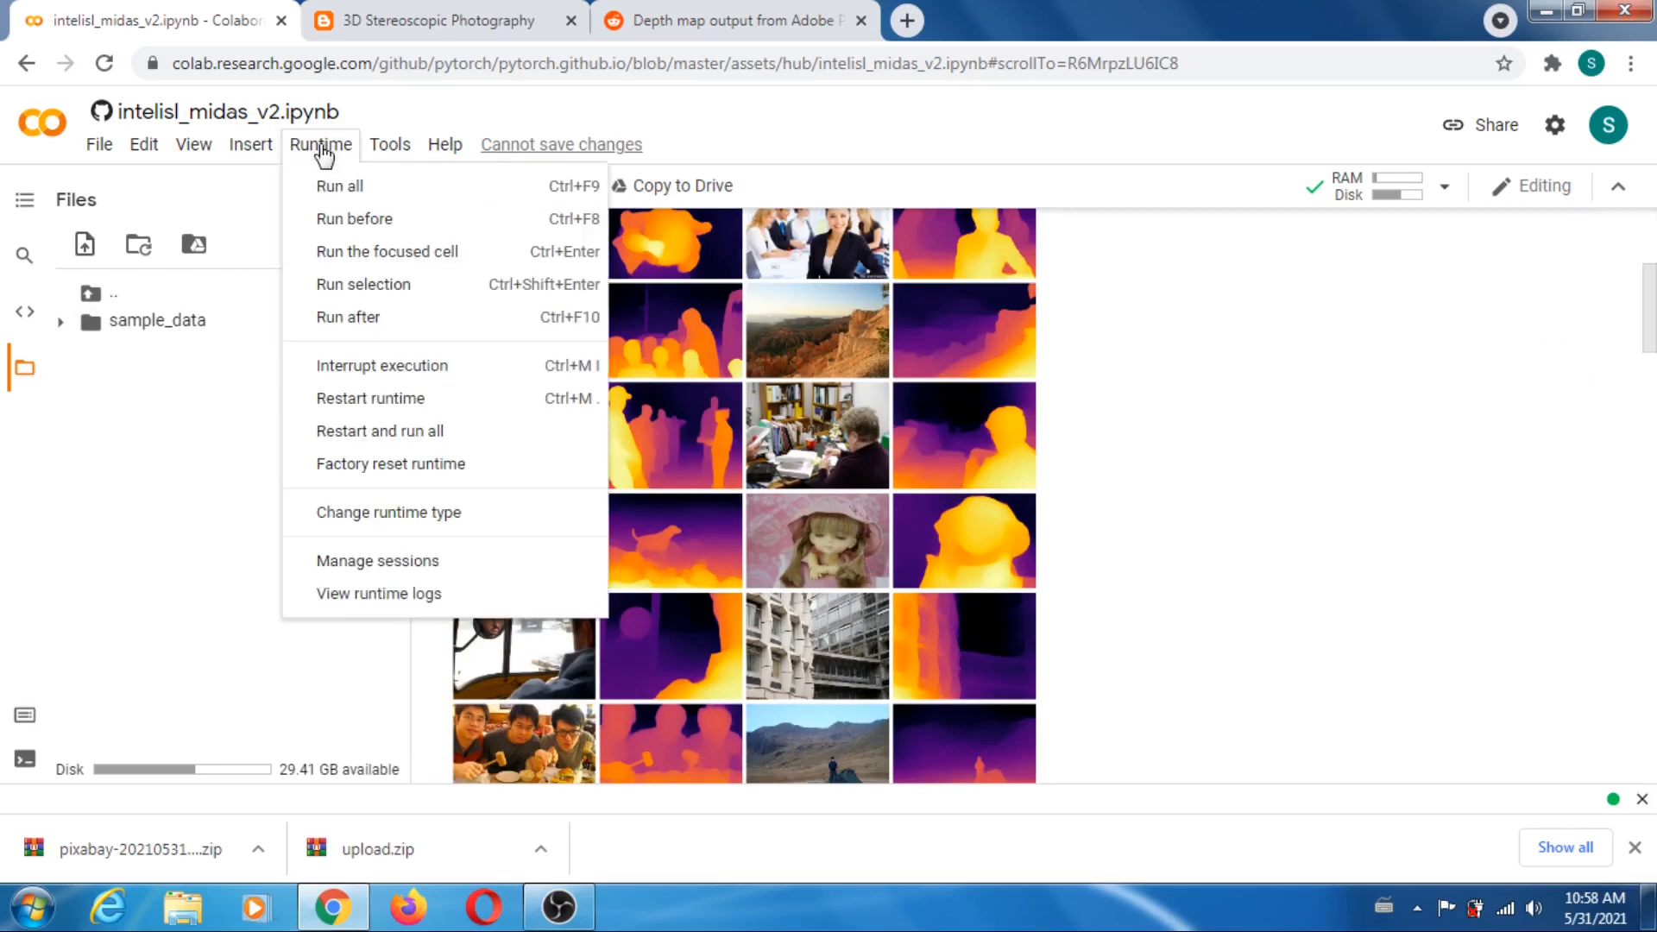
left_click(339, 187)
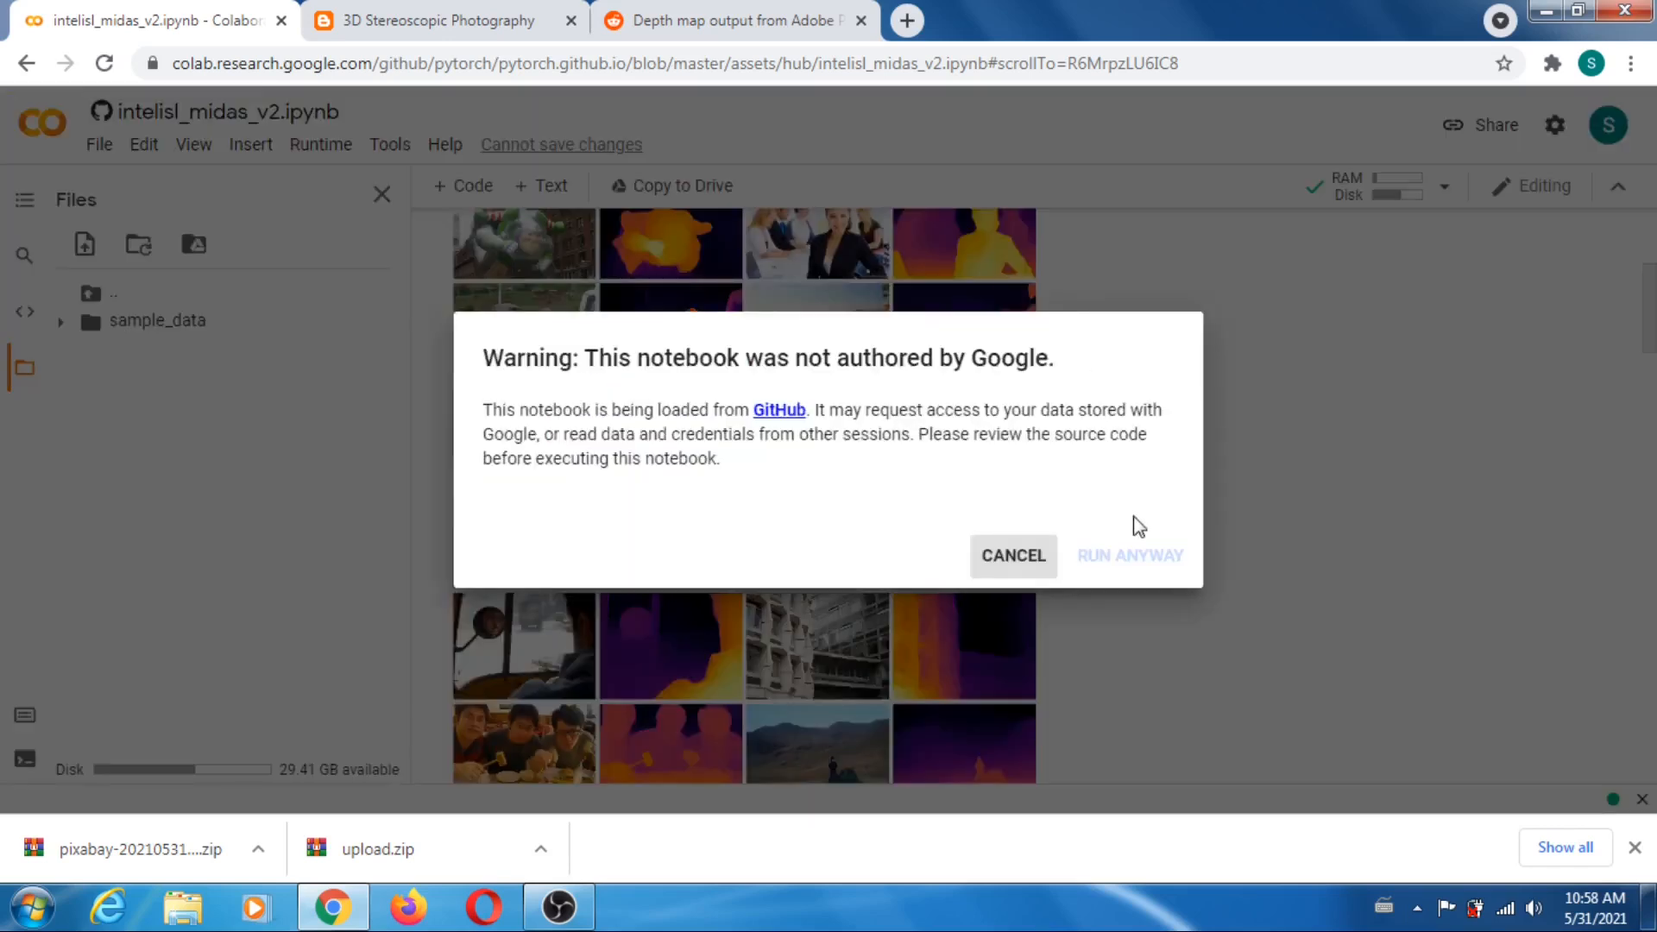
left_click(1151, 559)
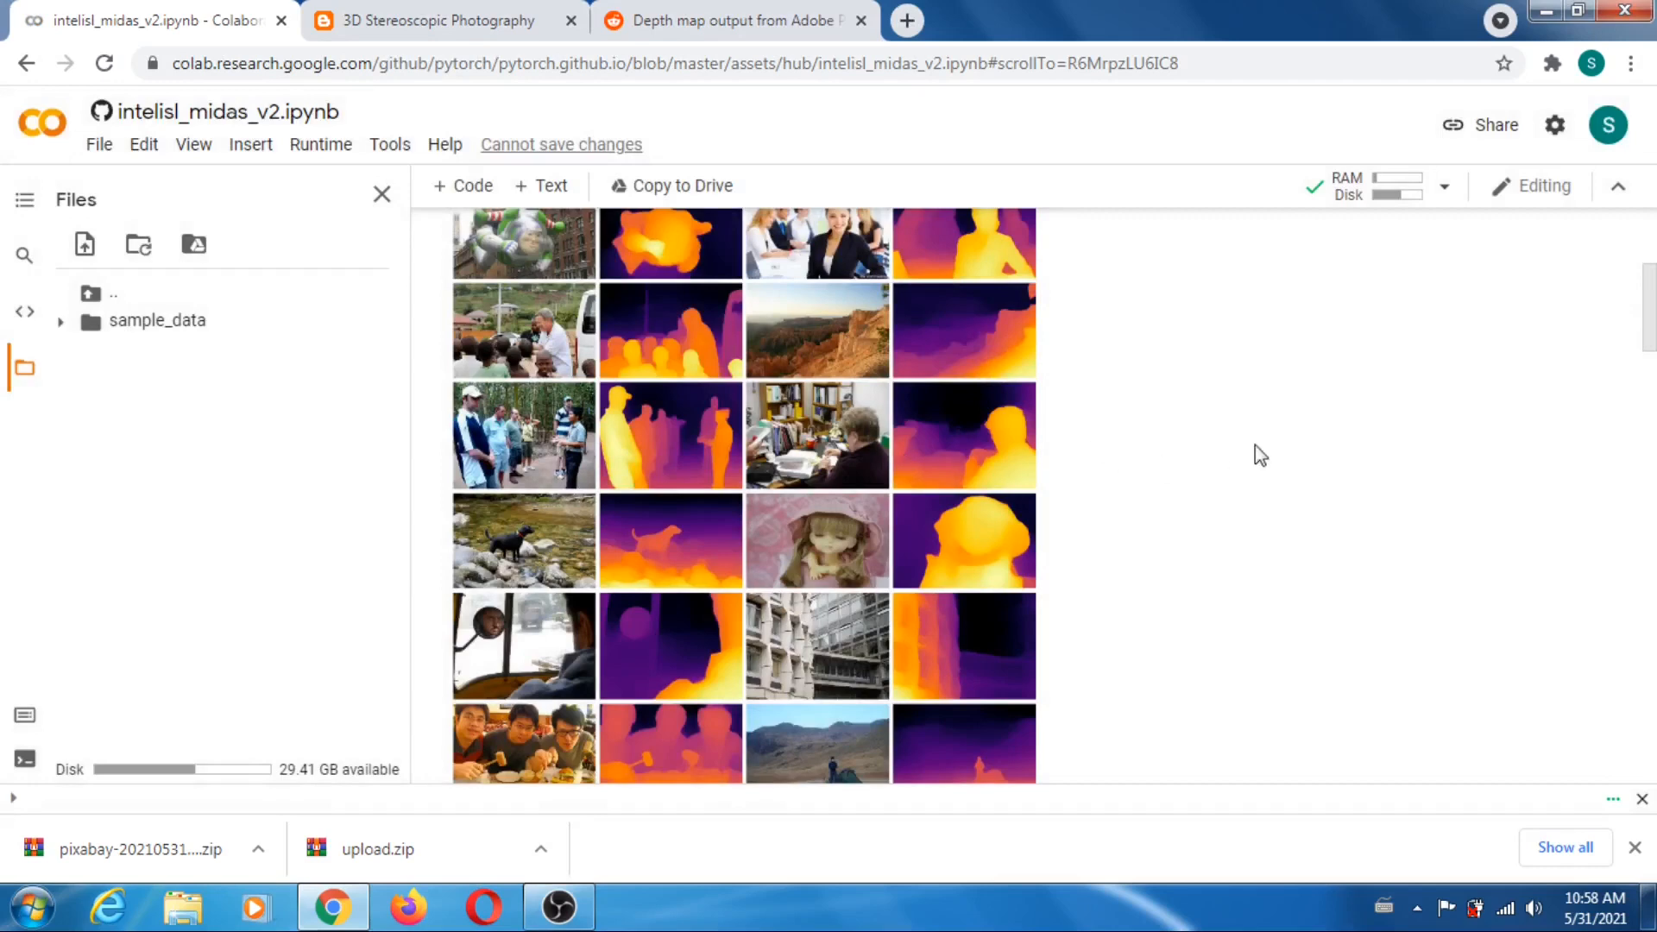
left_click_drag(1649, 285, 1655, 475)
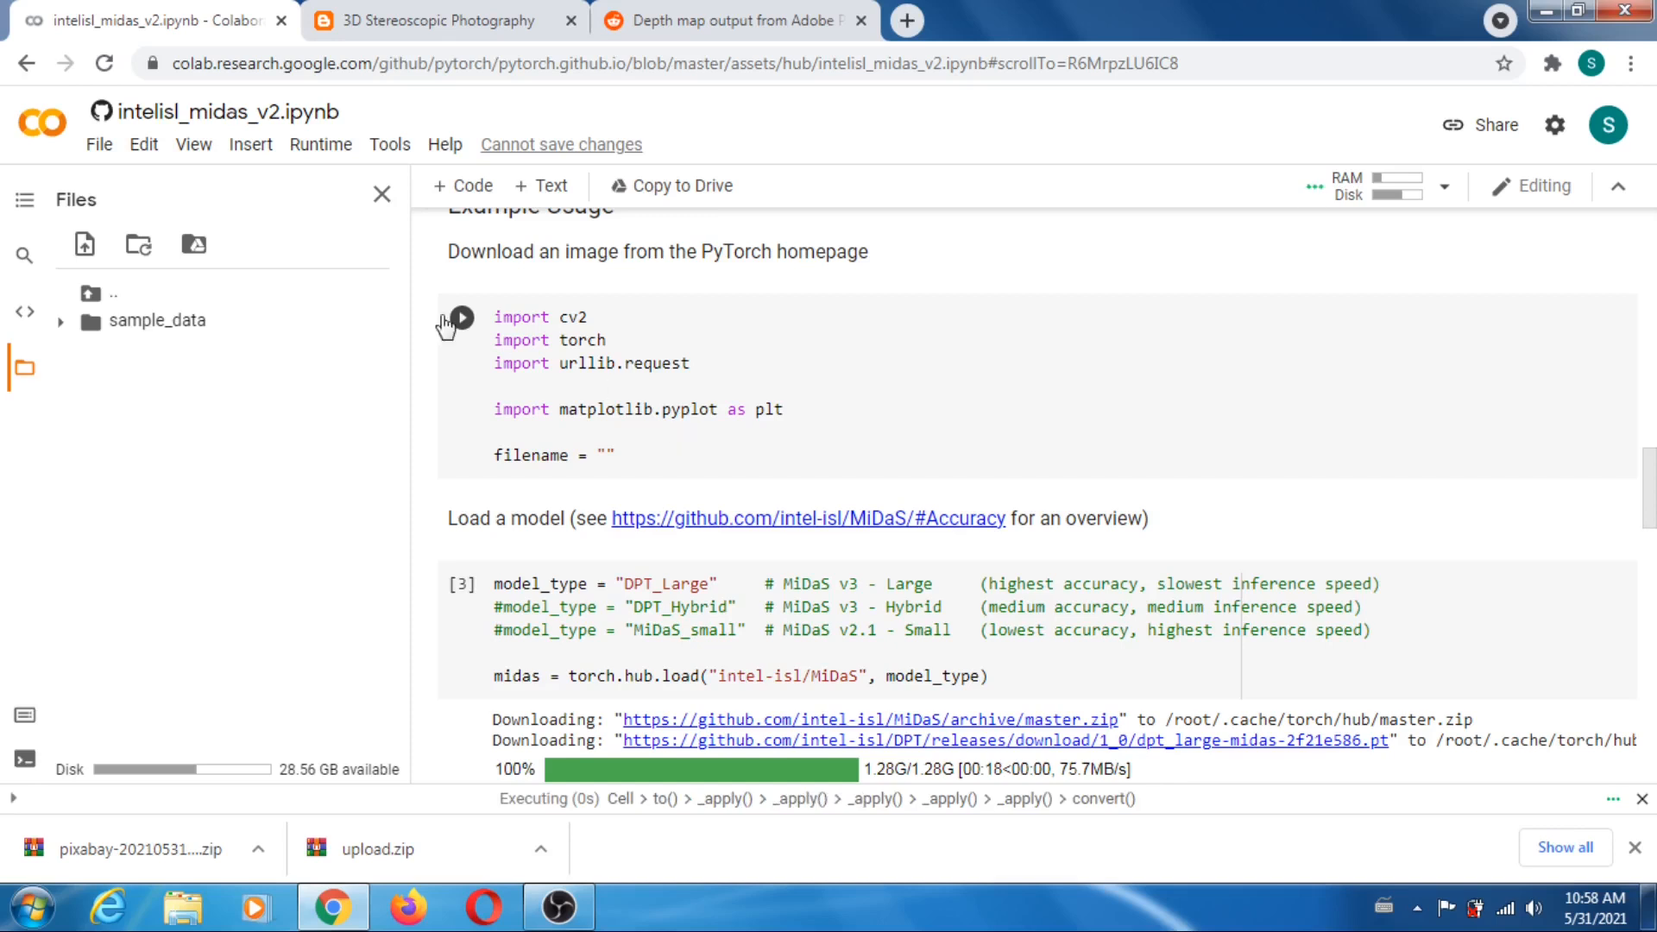
- Refresh the notebook's file list and check the output of the Load image and apply transforms cell
left_click(138, 248)
left_click(139, 249)
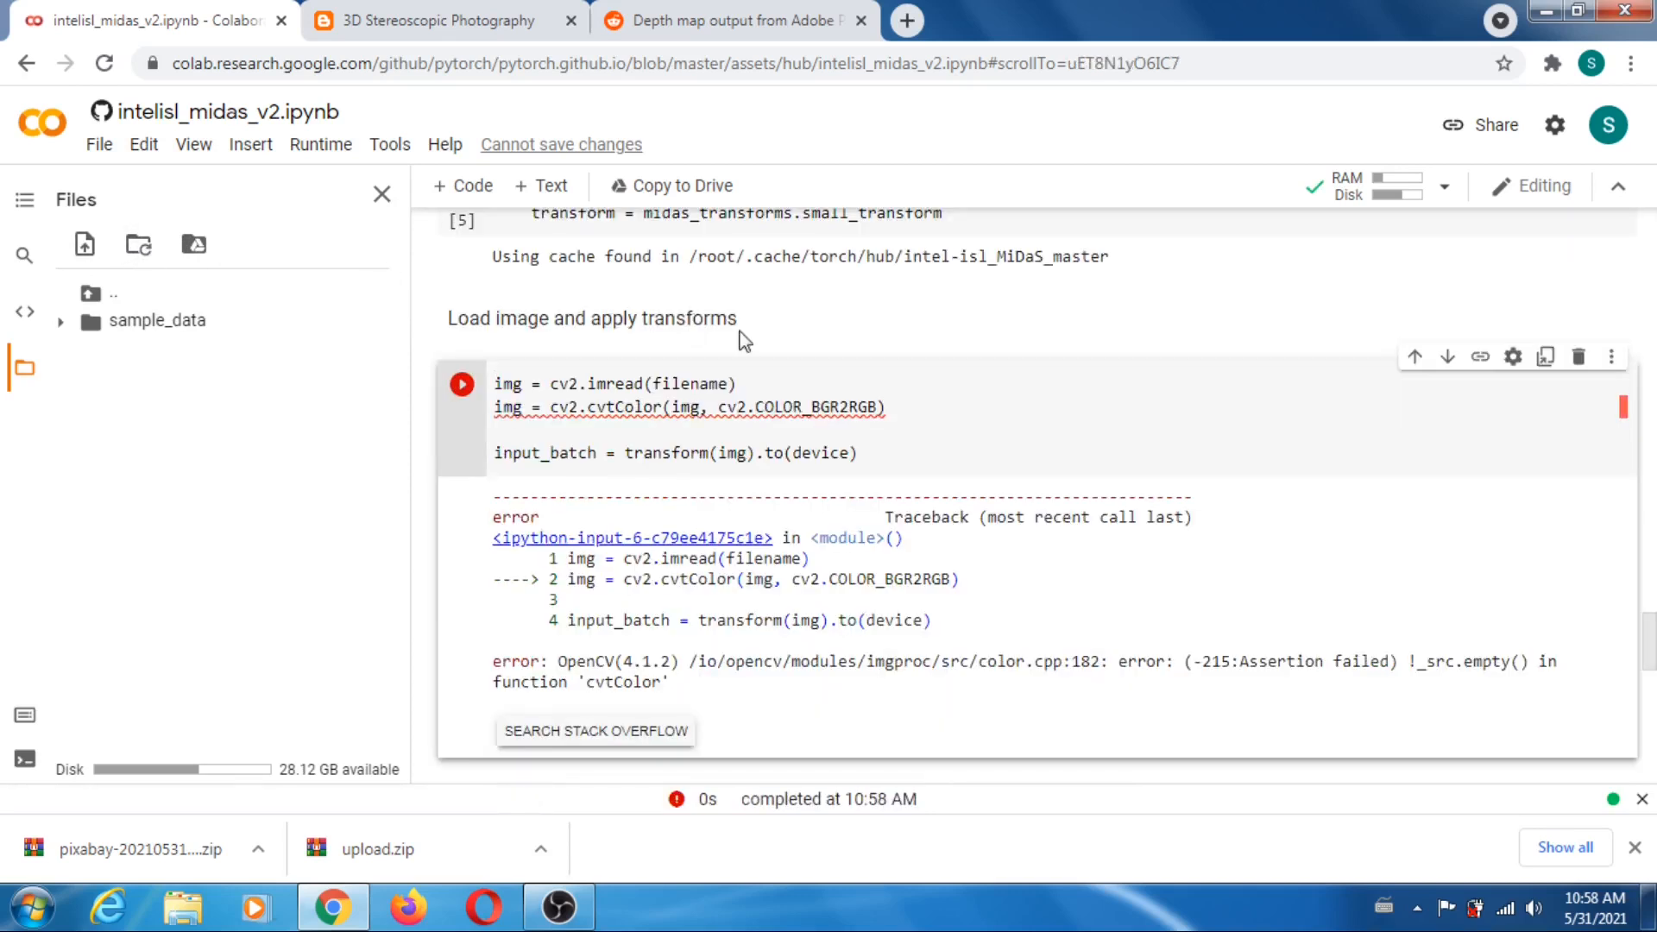
left_click(151, 259)
scroll(801, 410, "up", 4)
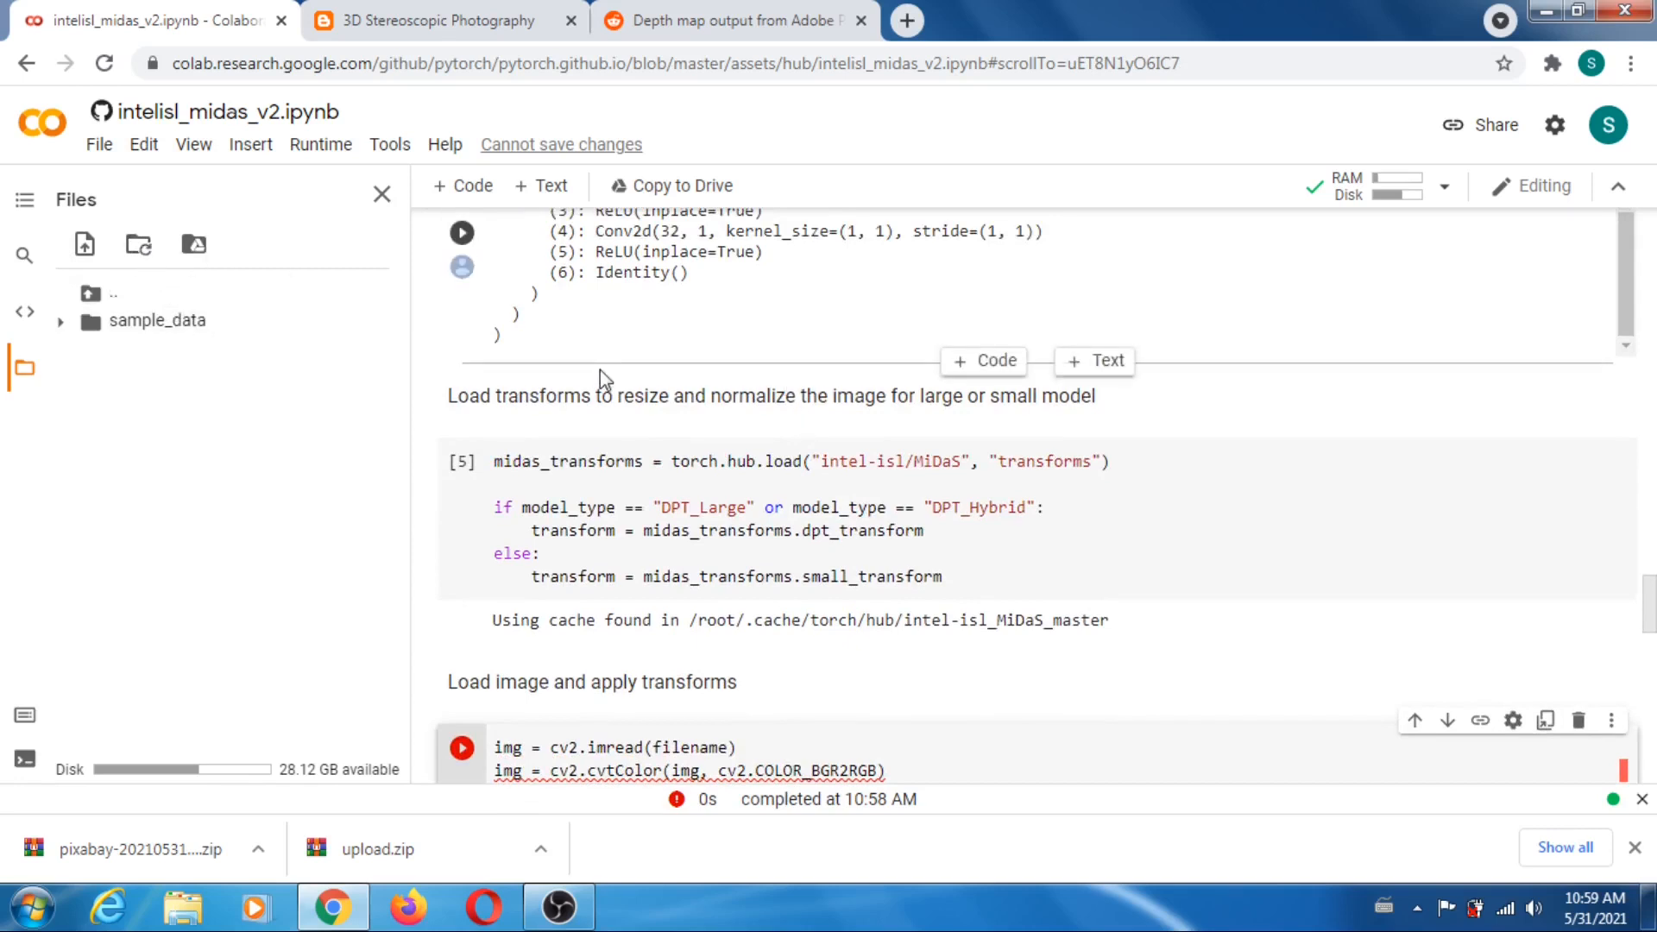
scroll(598, 379, "down", 3)
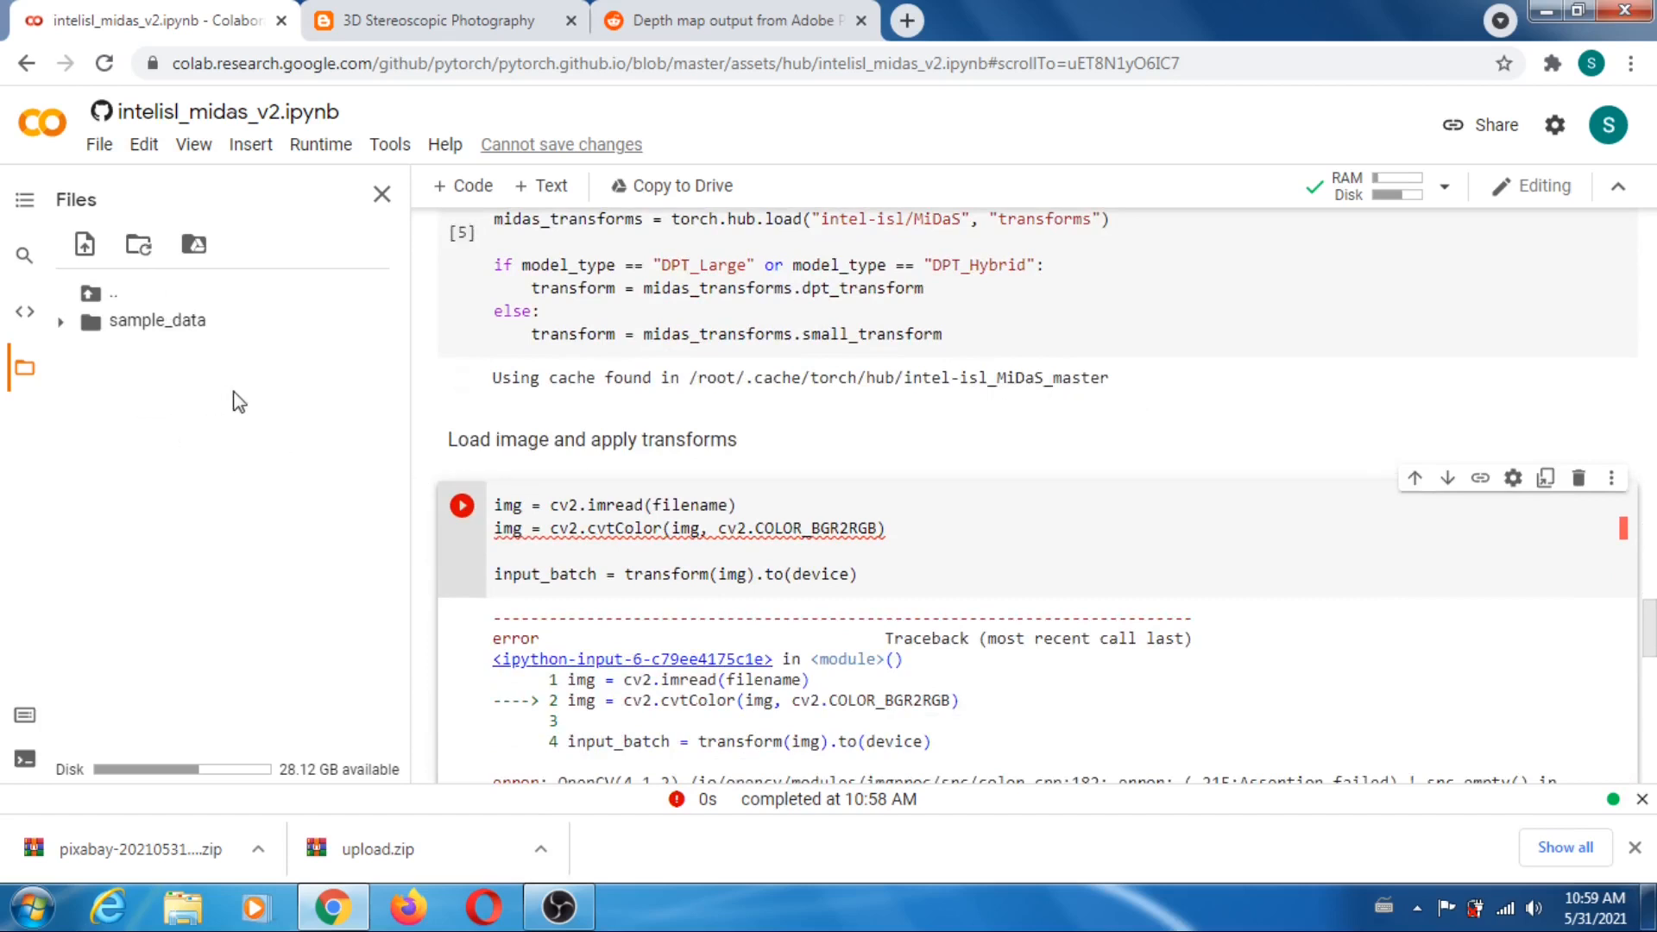
- Upload all images in the Downloads pixabay folder, from adult-1807529_1920 to woman-with-ice-cream-2004777_1920, to the notebook's files and acknowledge the reminder
right_click(292, 438)
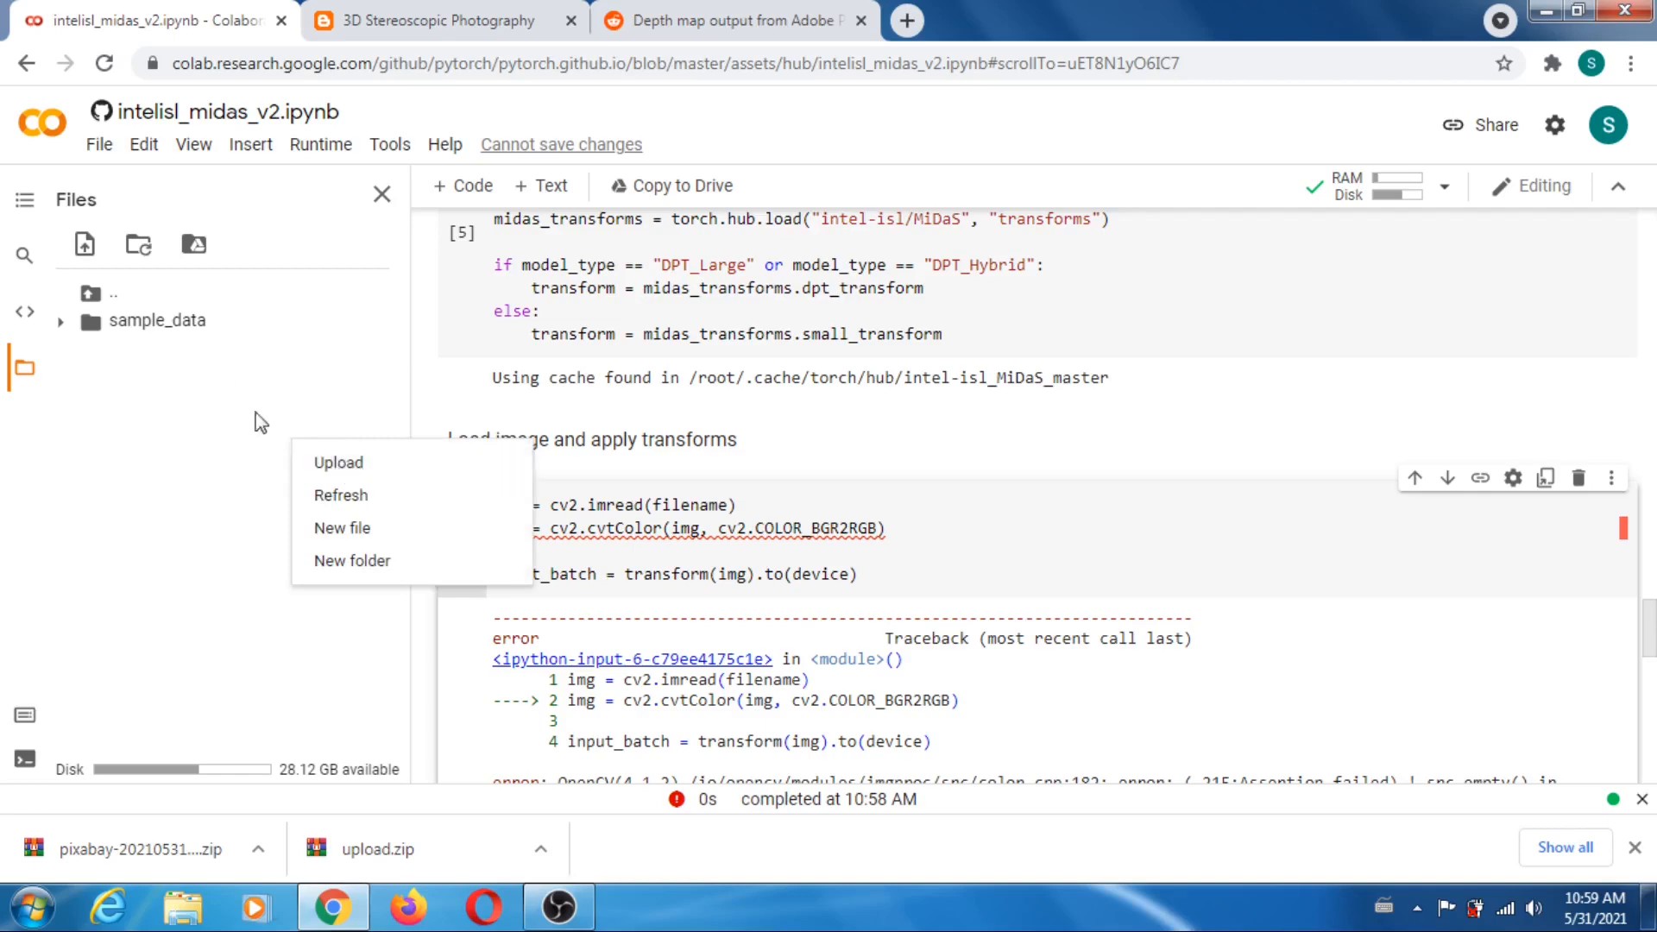
left_click(353, 466)
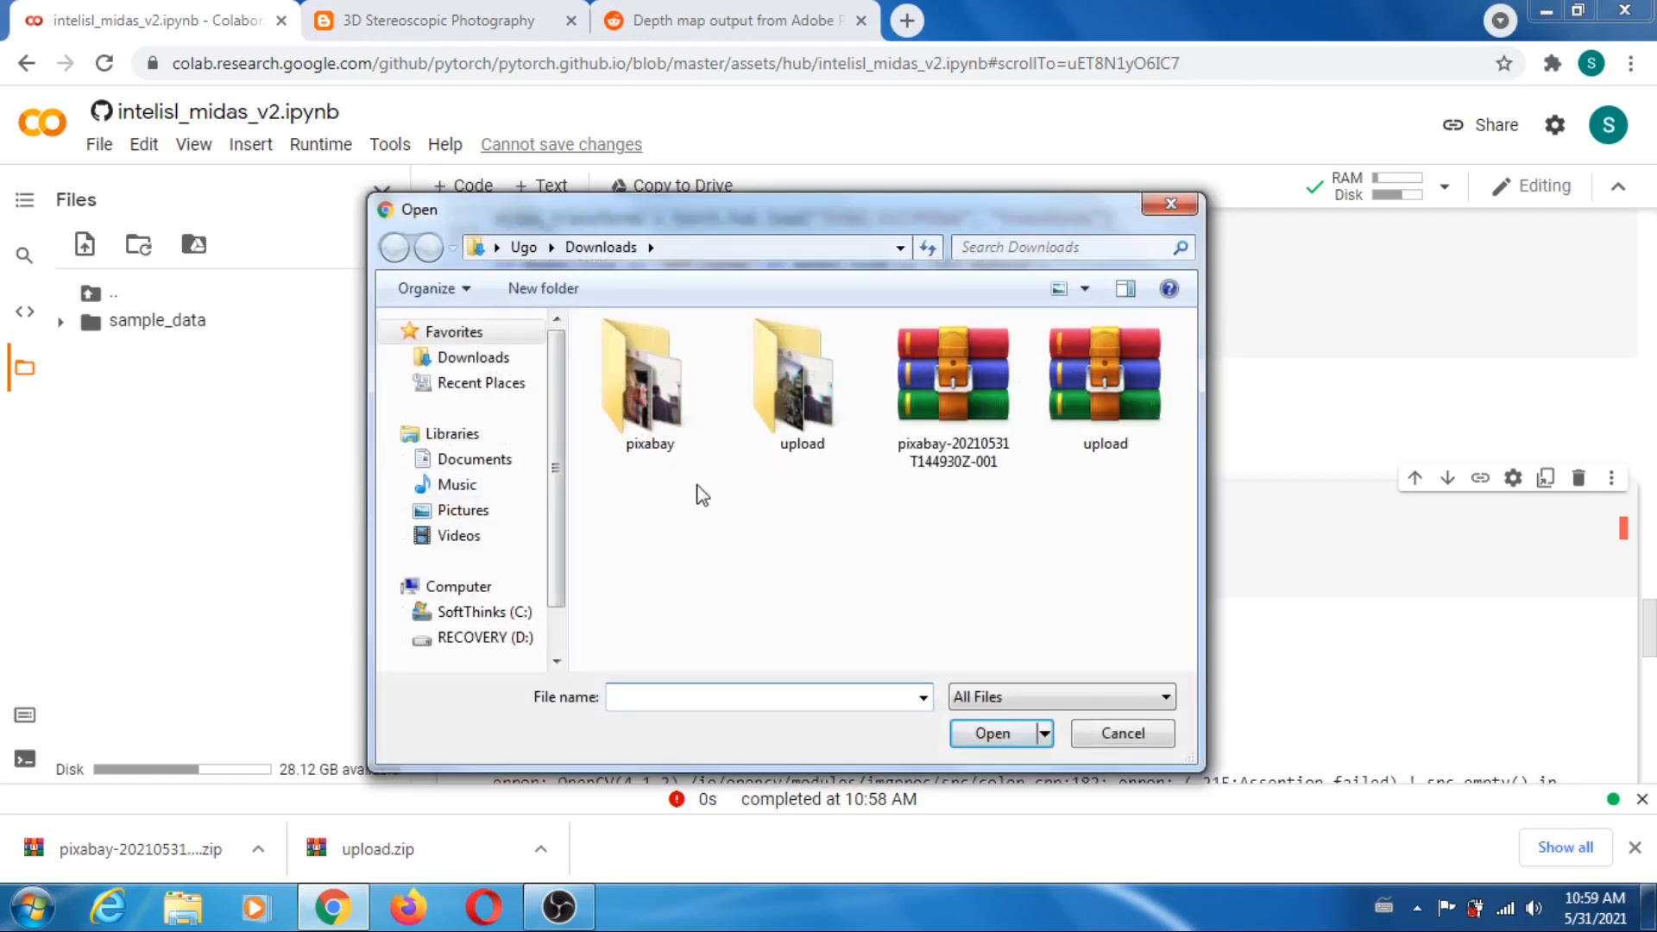
double_click(643, 404)
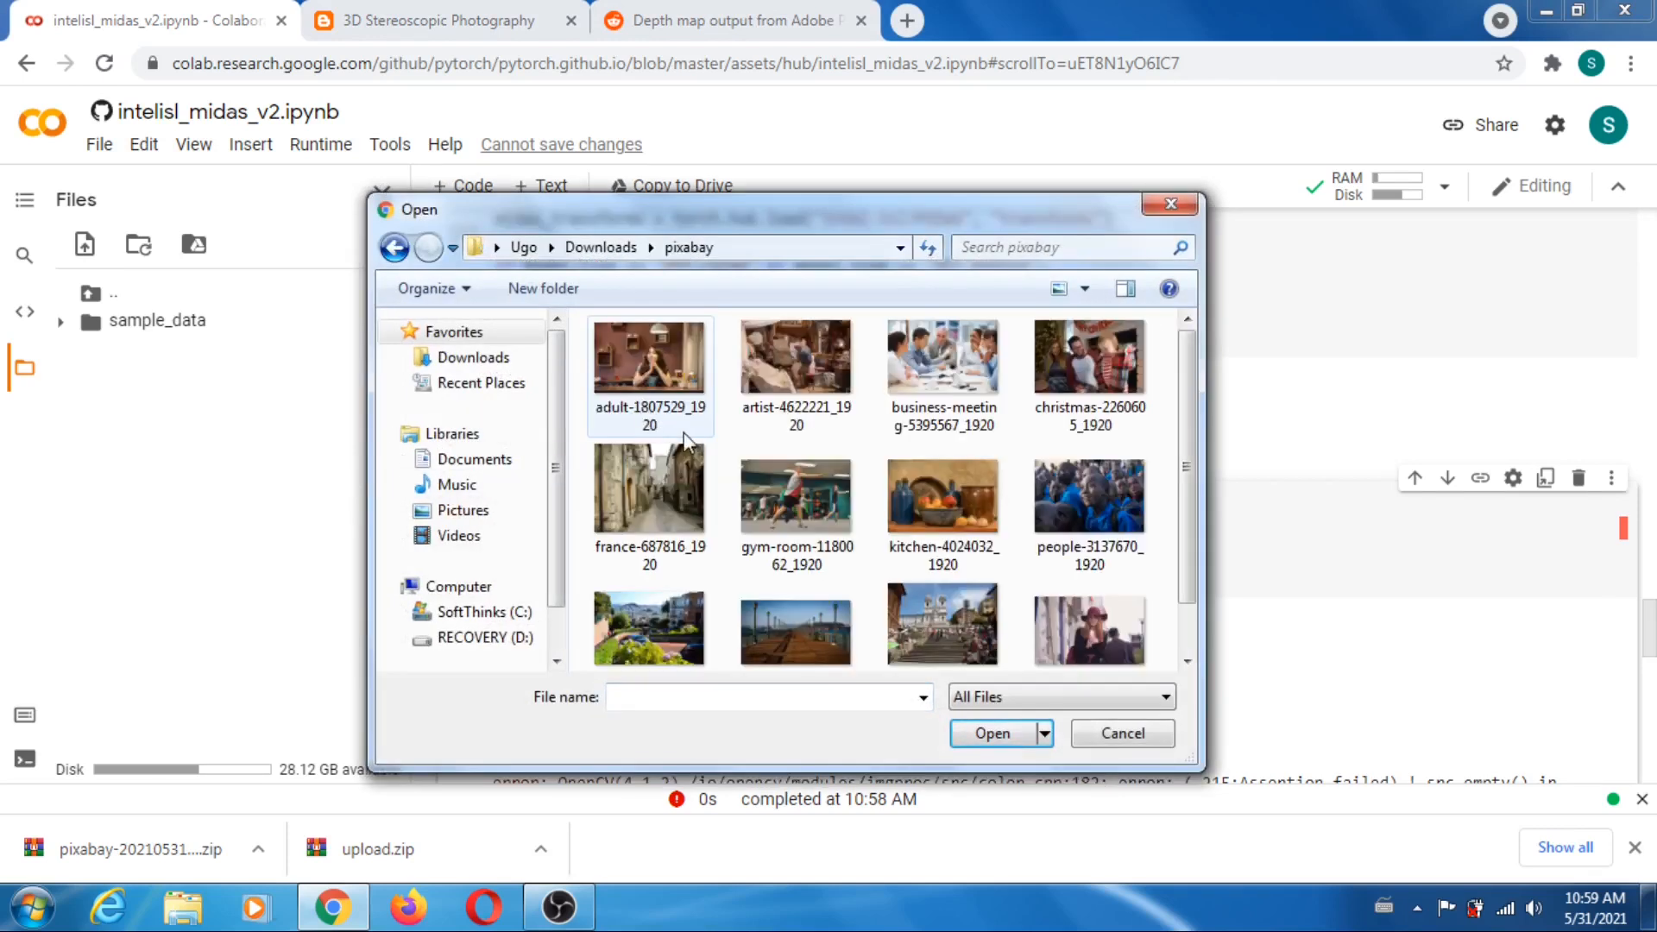
left_click(646, 390)
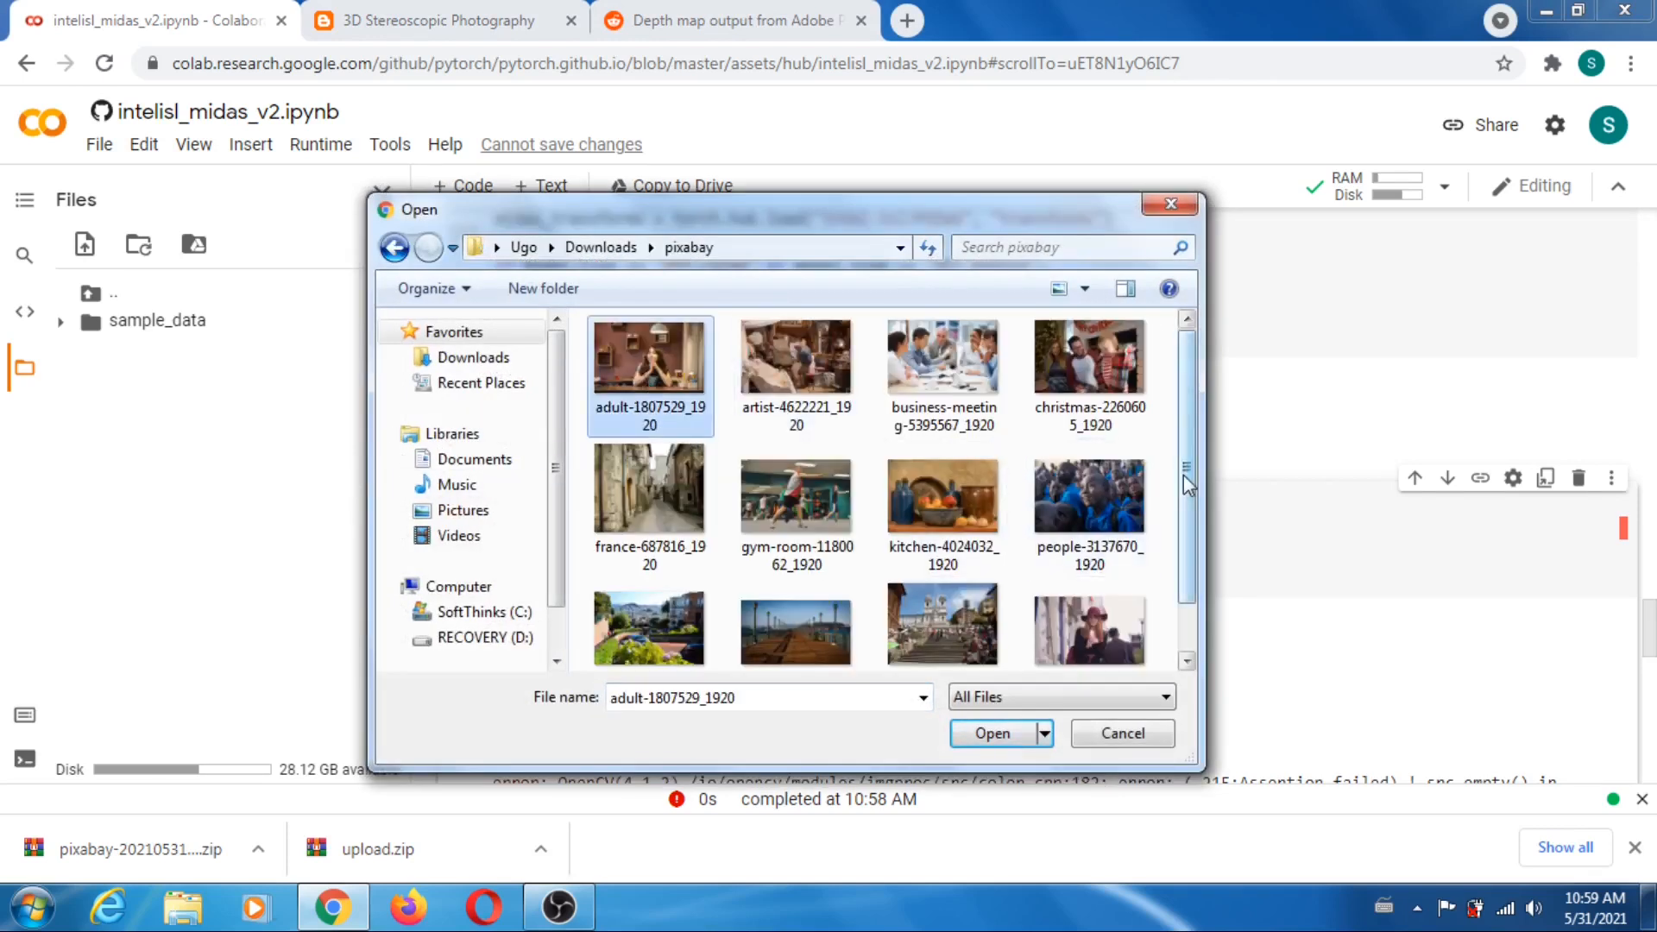
scroll(1187, 552, "down", 1)
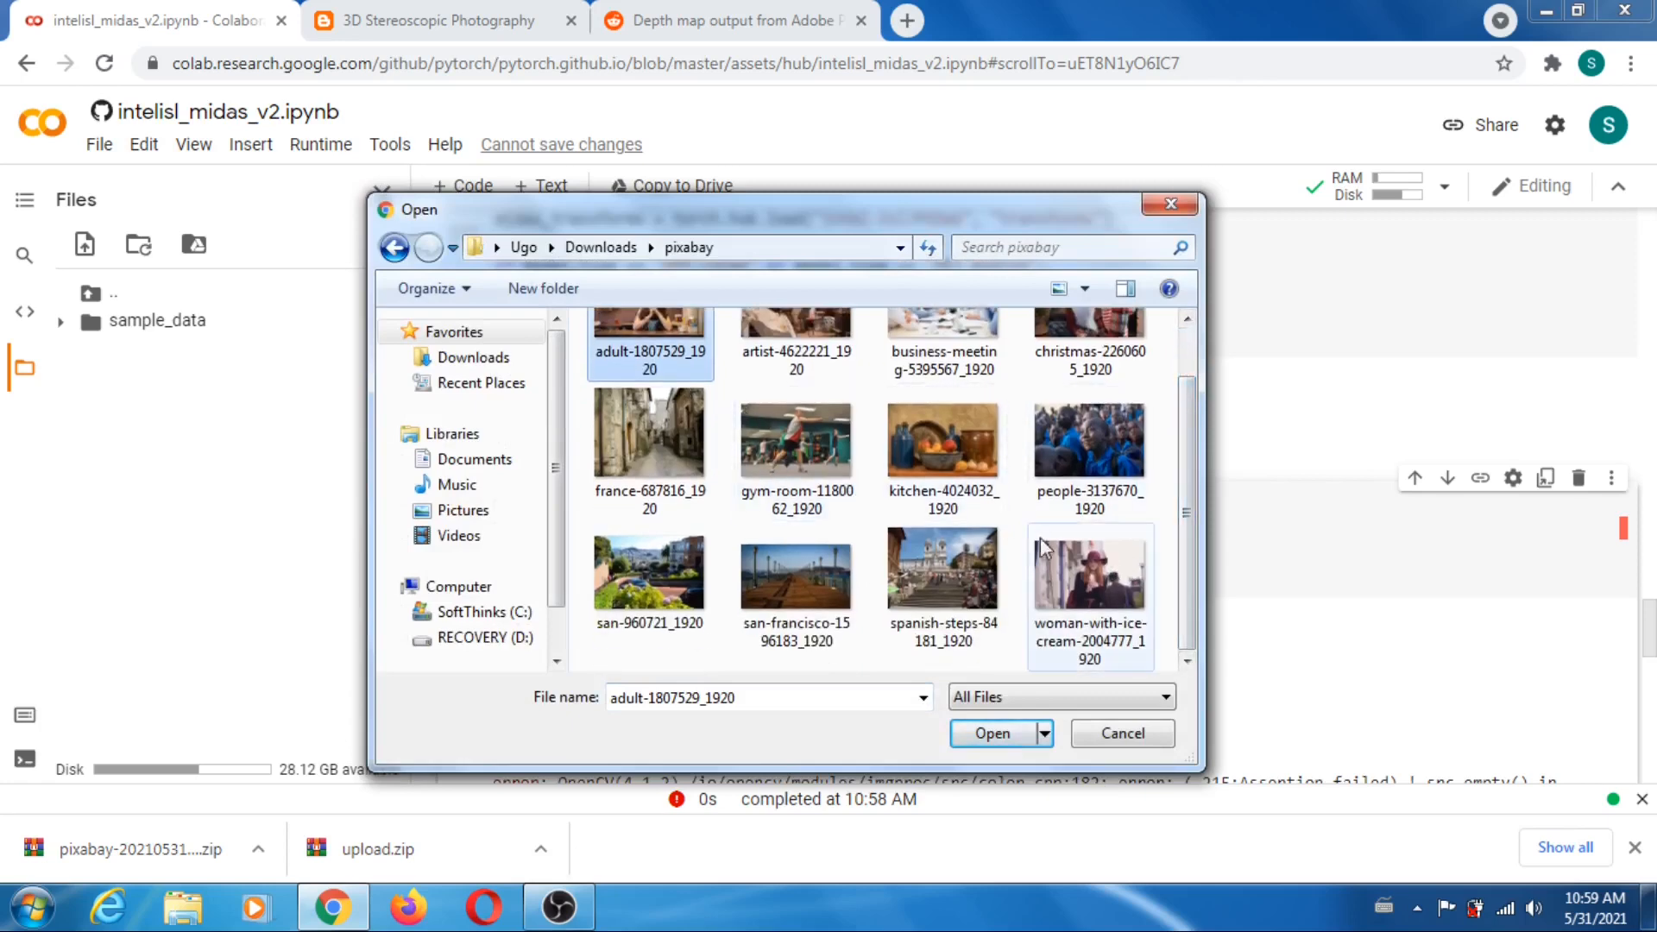
left_click(1087, 580, "shift")
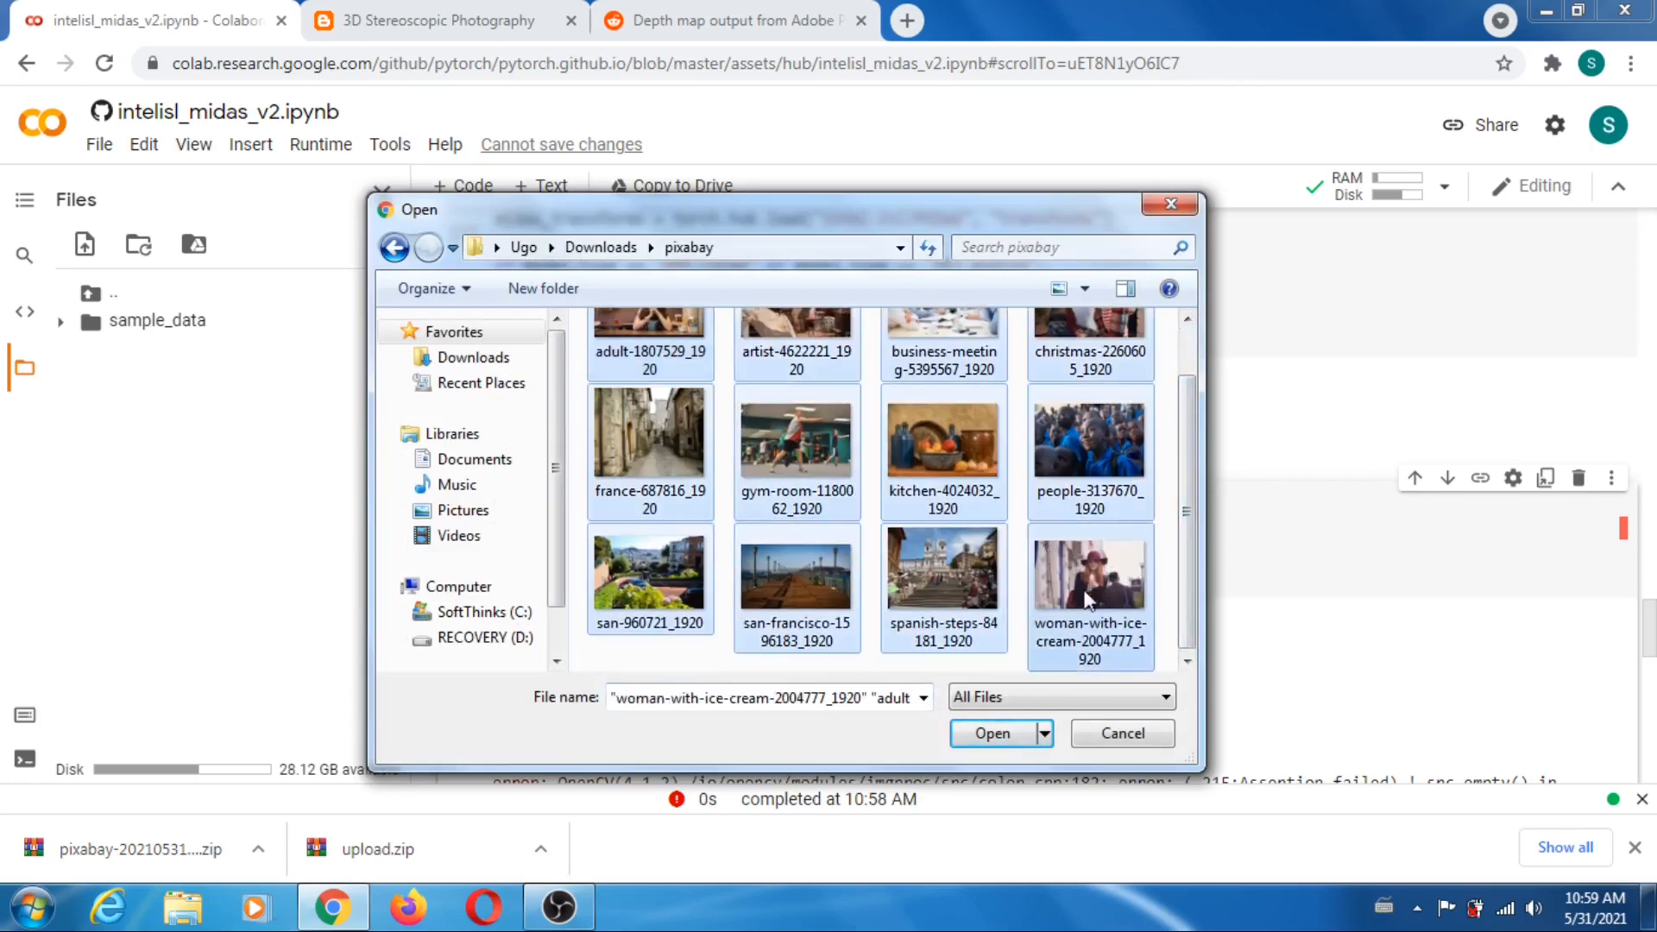
left_click(1017, 732)
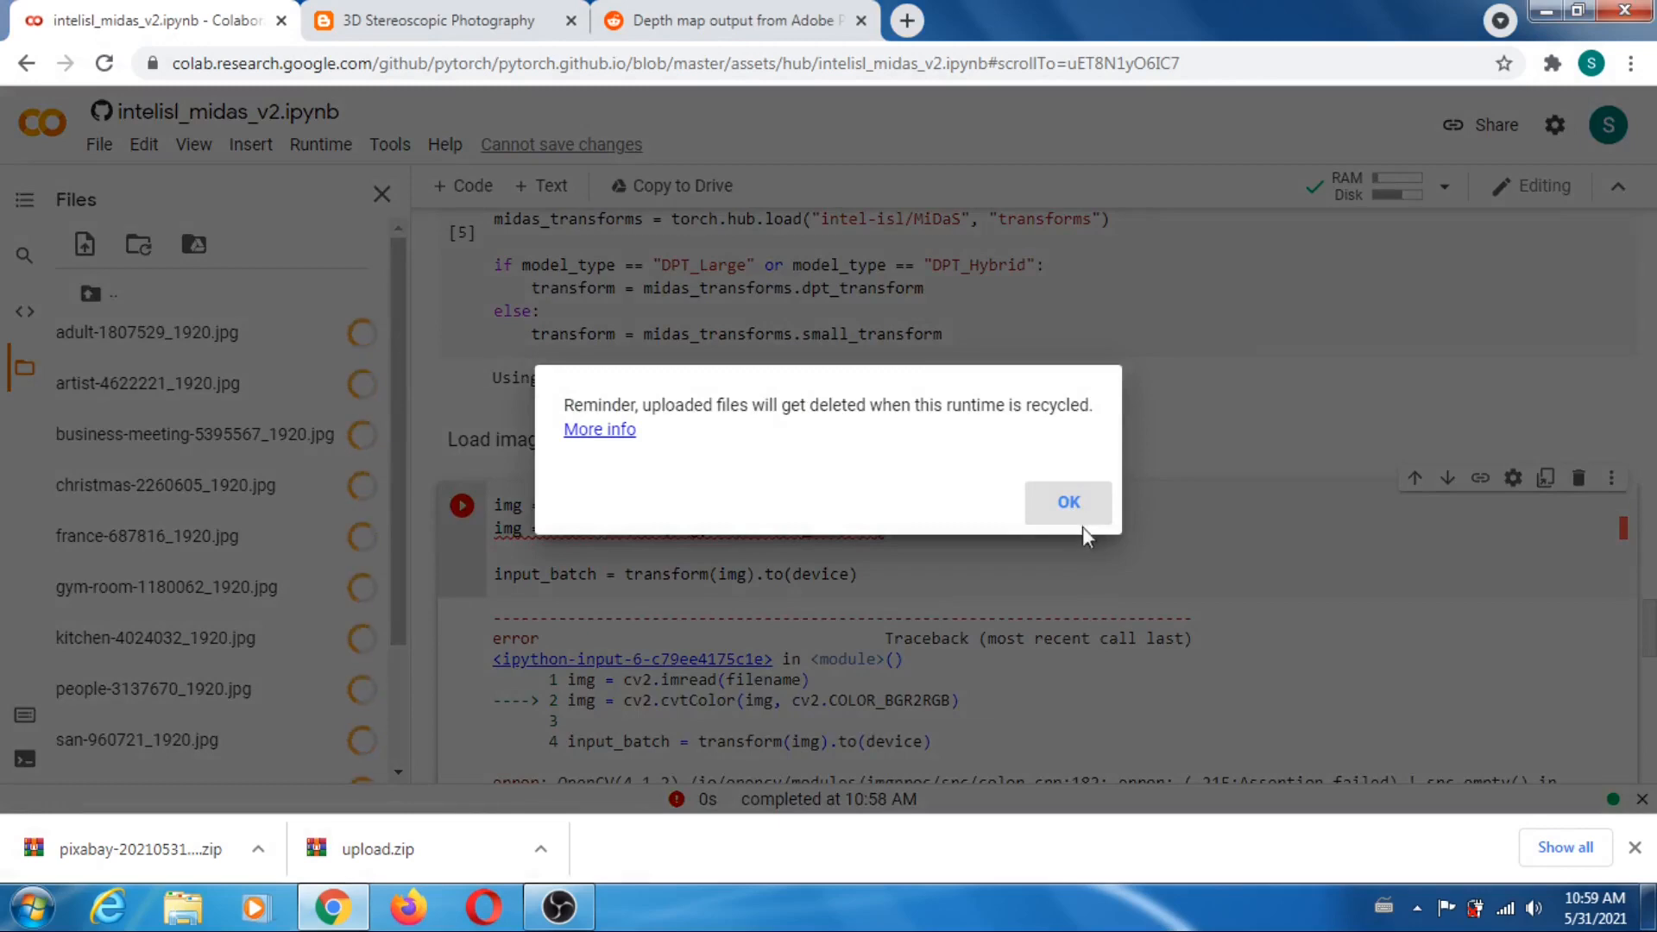
left_click(1069, 503)
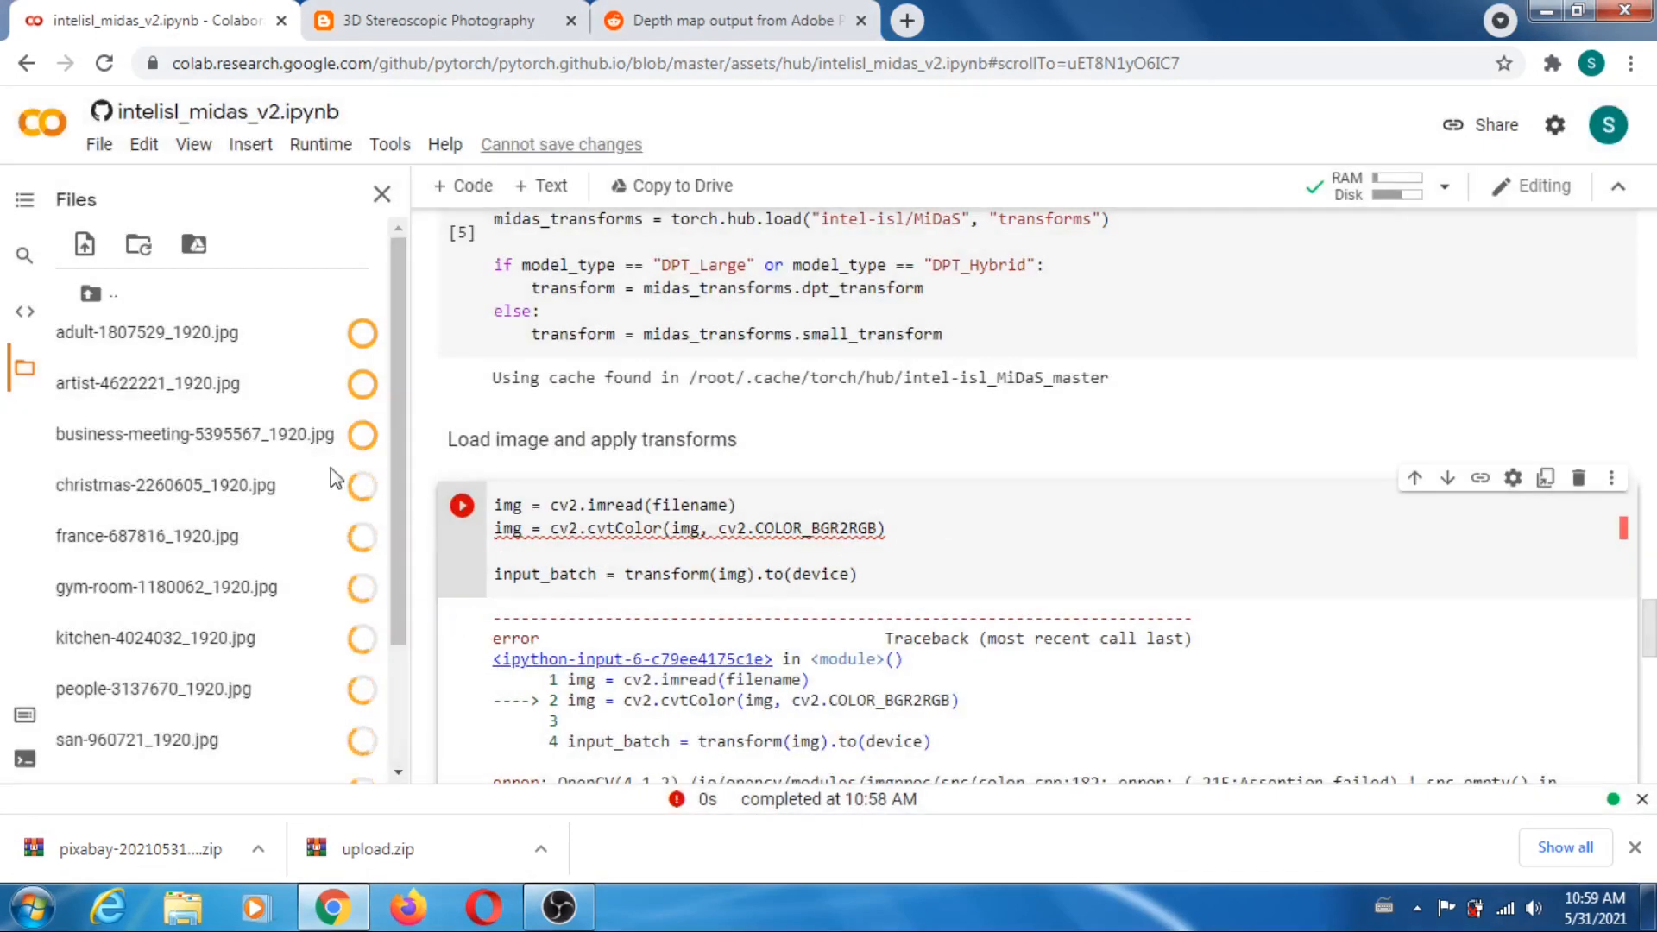
- Copy the path of adult-1807529_1920.jpg and paste it as the filename value, giving "/content/adult-1807529_1920.jpg", in the import cell
scroll(231, 367, "down", 3)
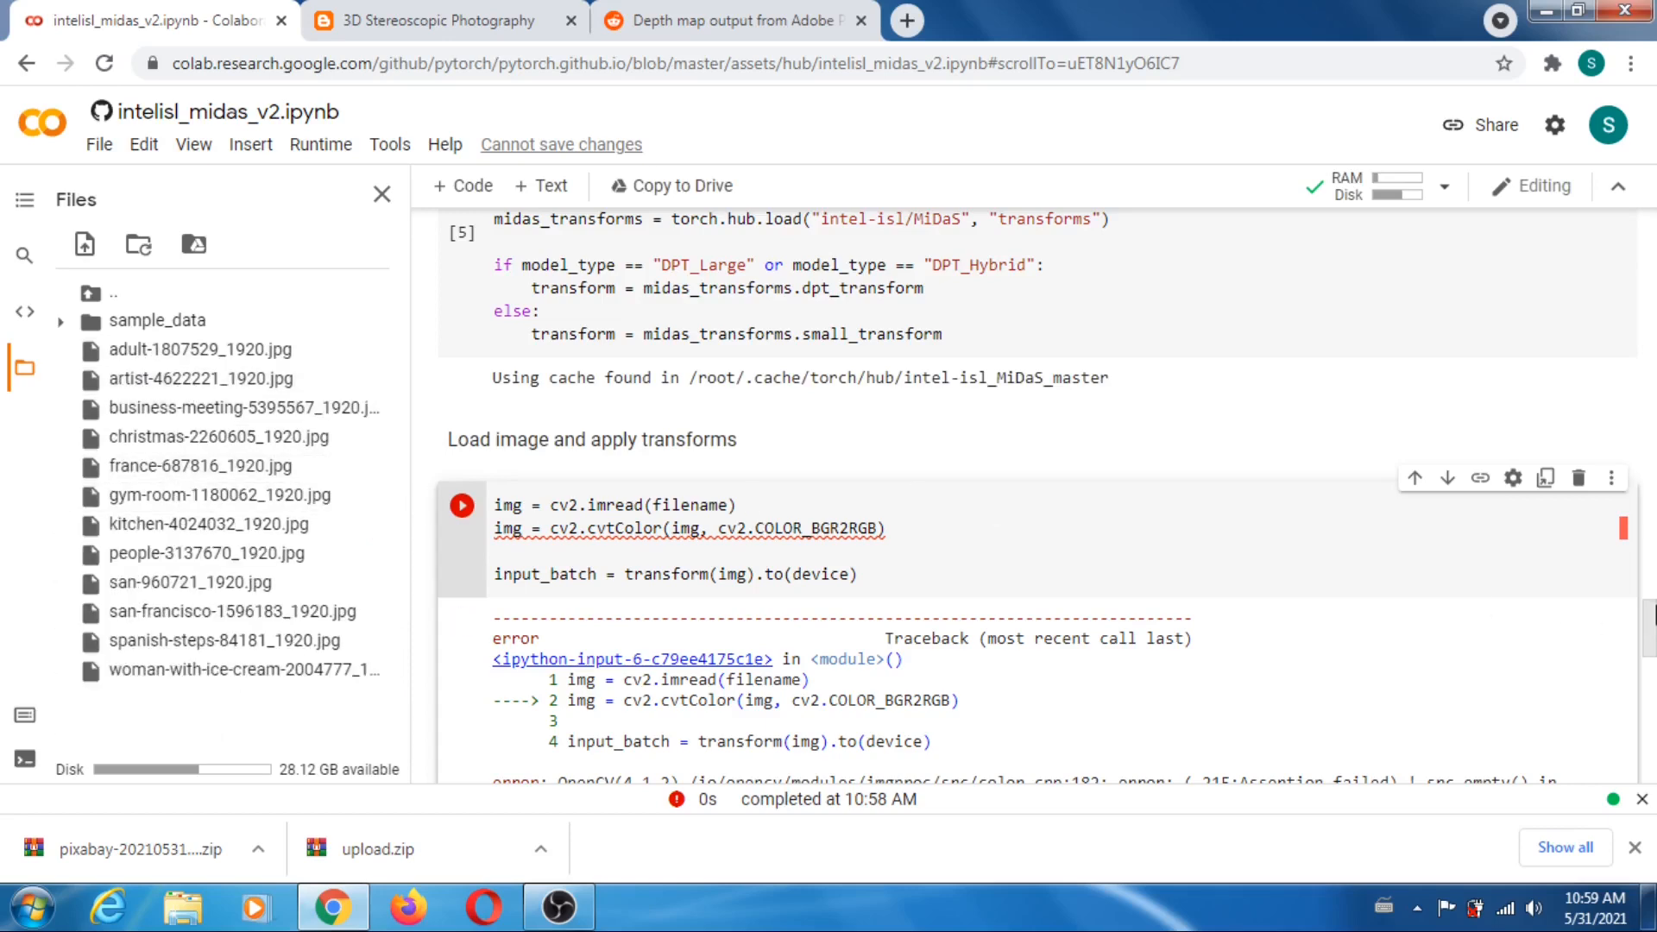
left_click_drag(1650, 638, 1651, 427)
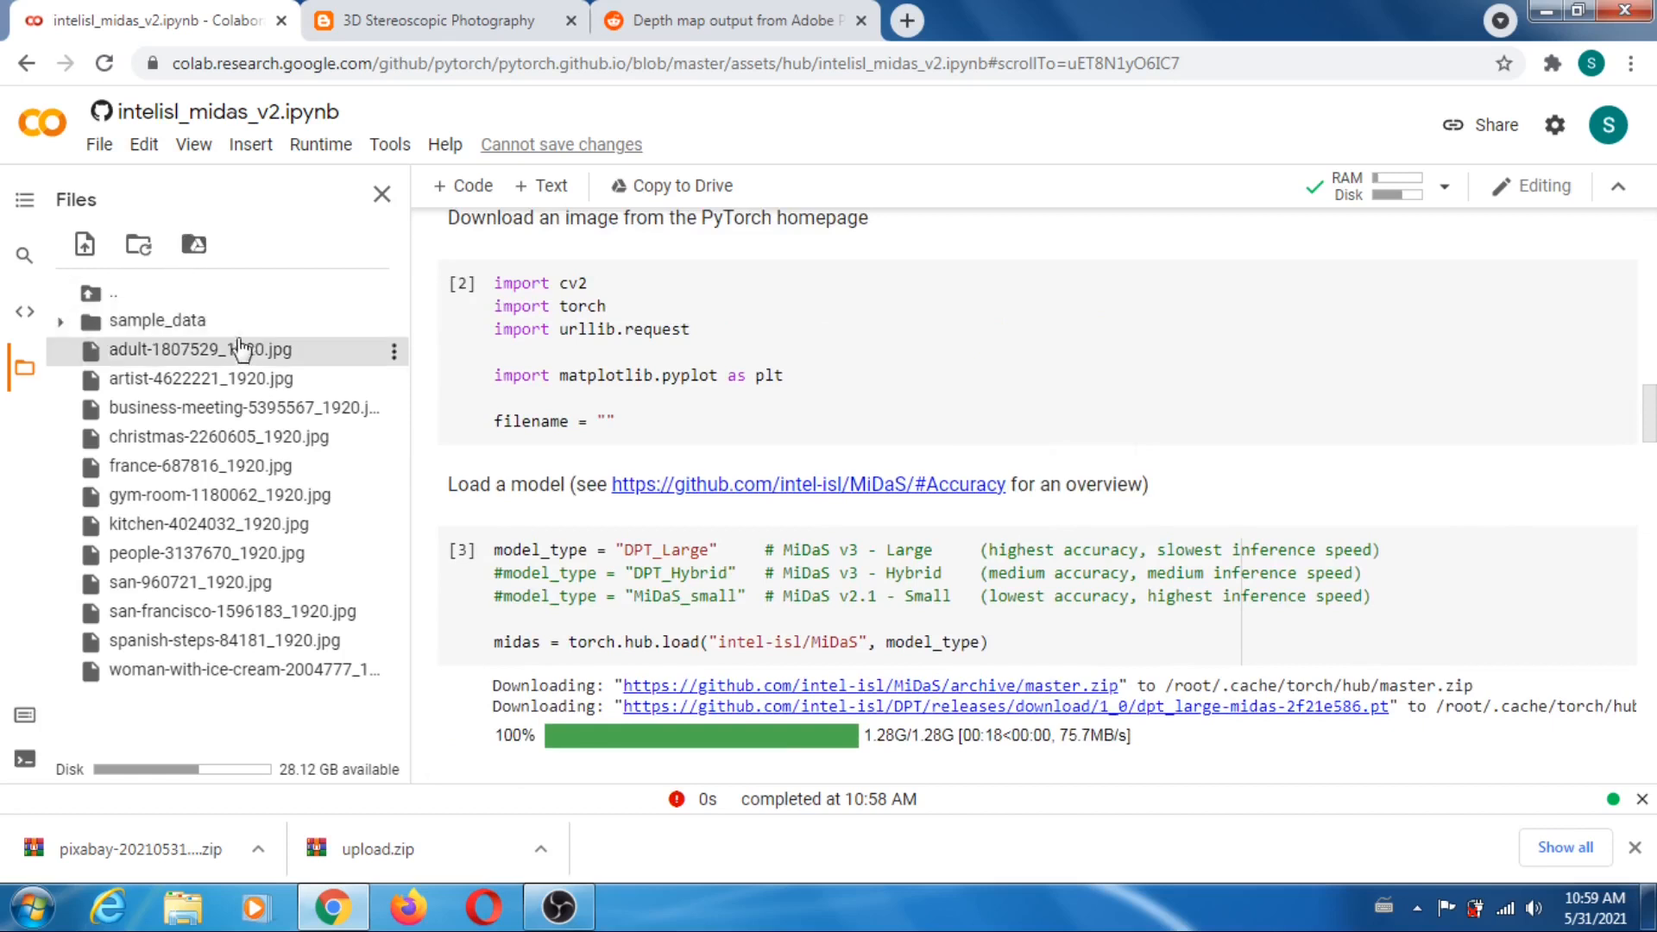
left_click(393, 351)
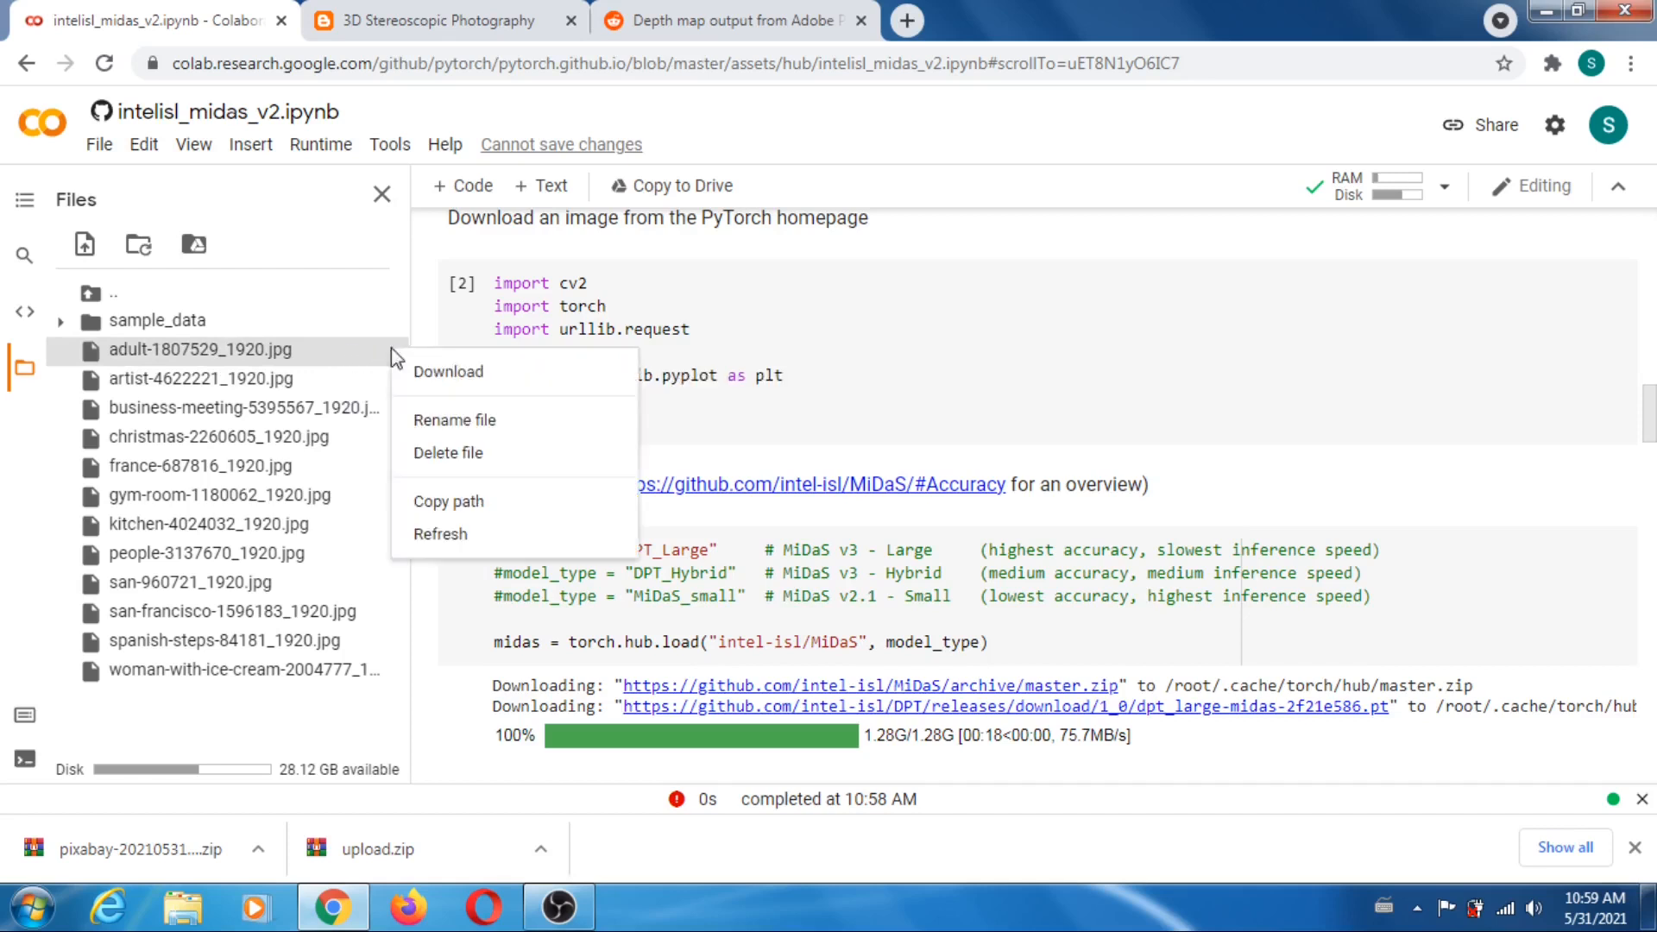
left_click(469, 504)
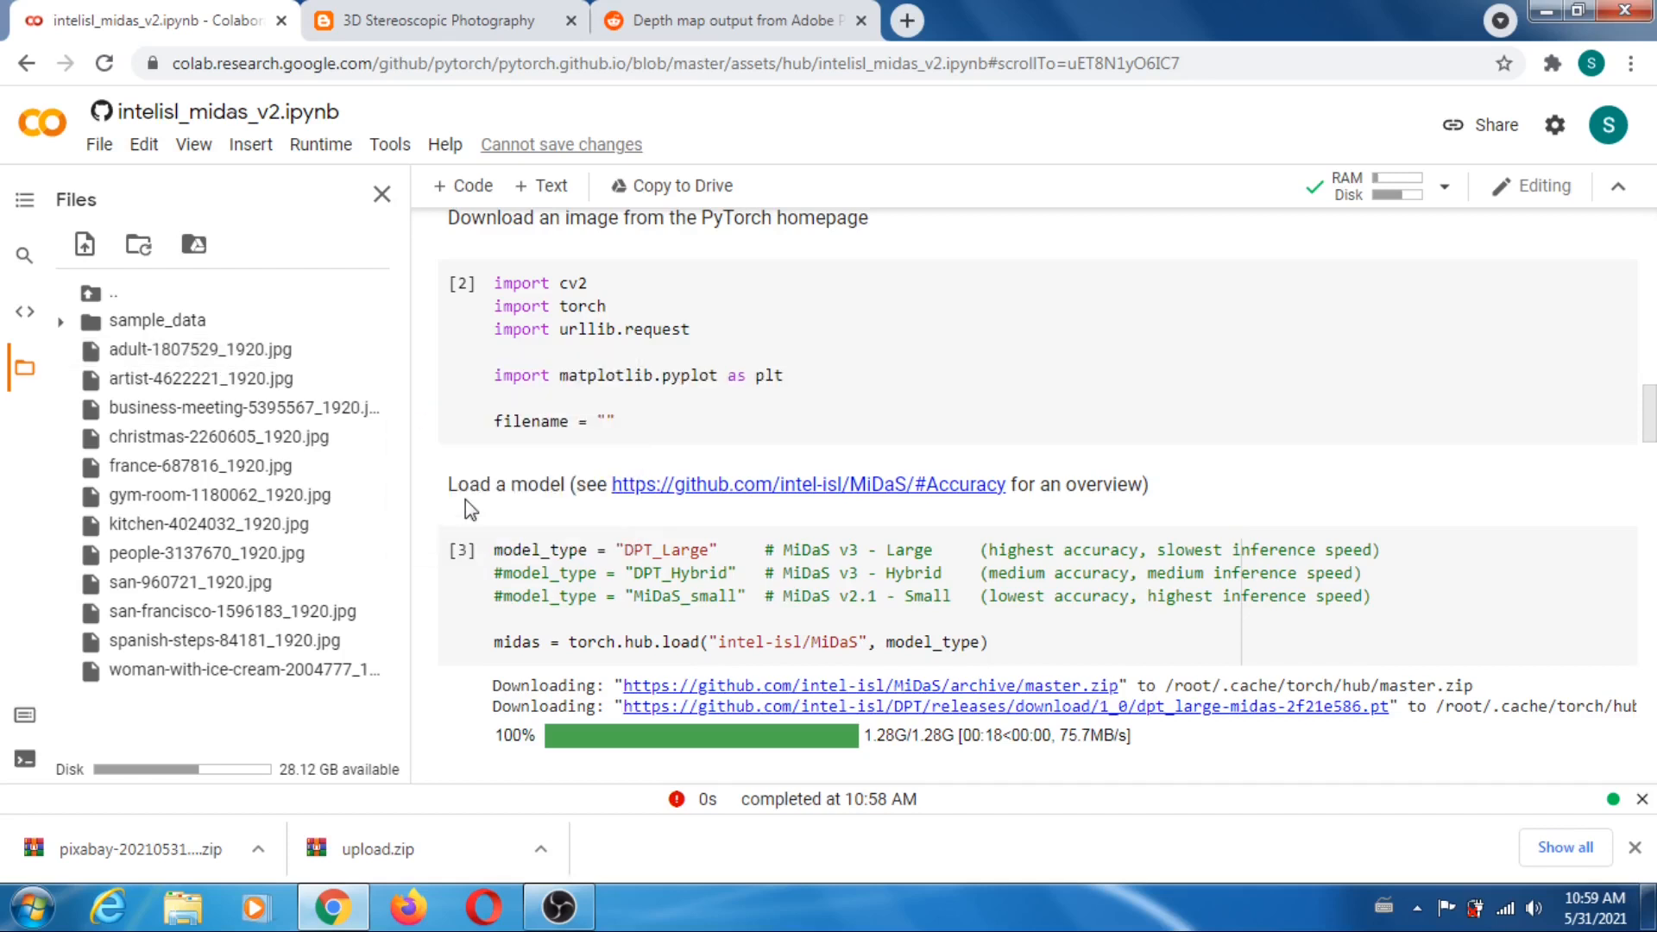
left_click(608, 420)
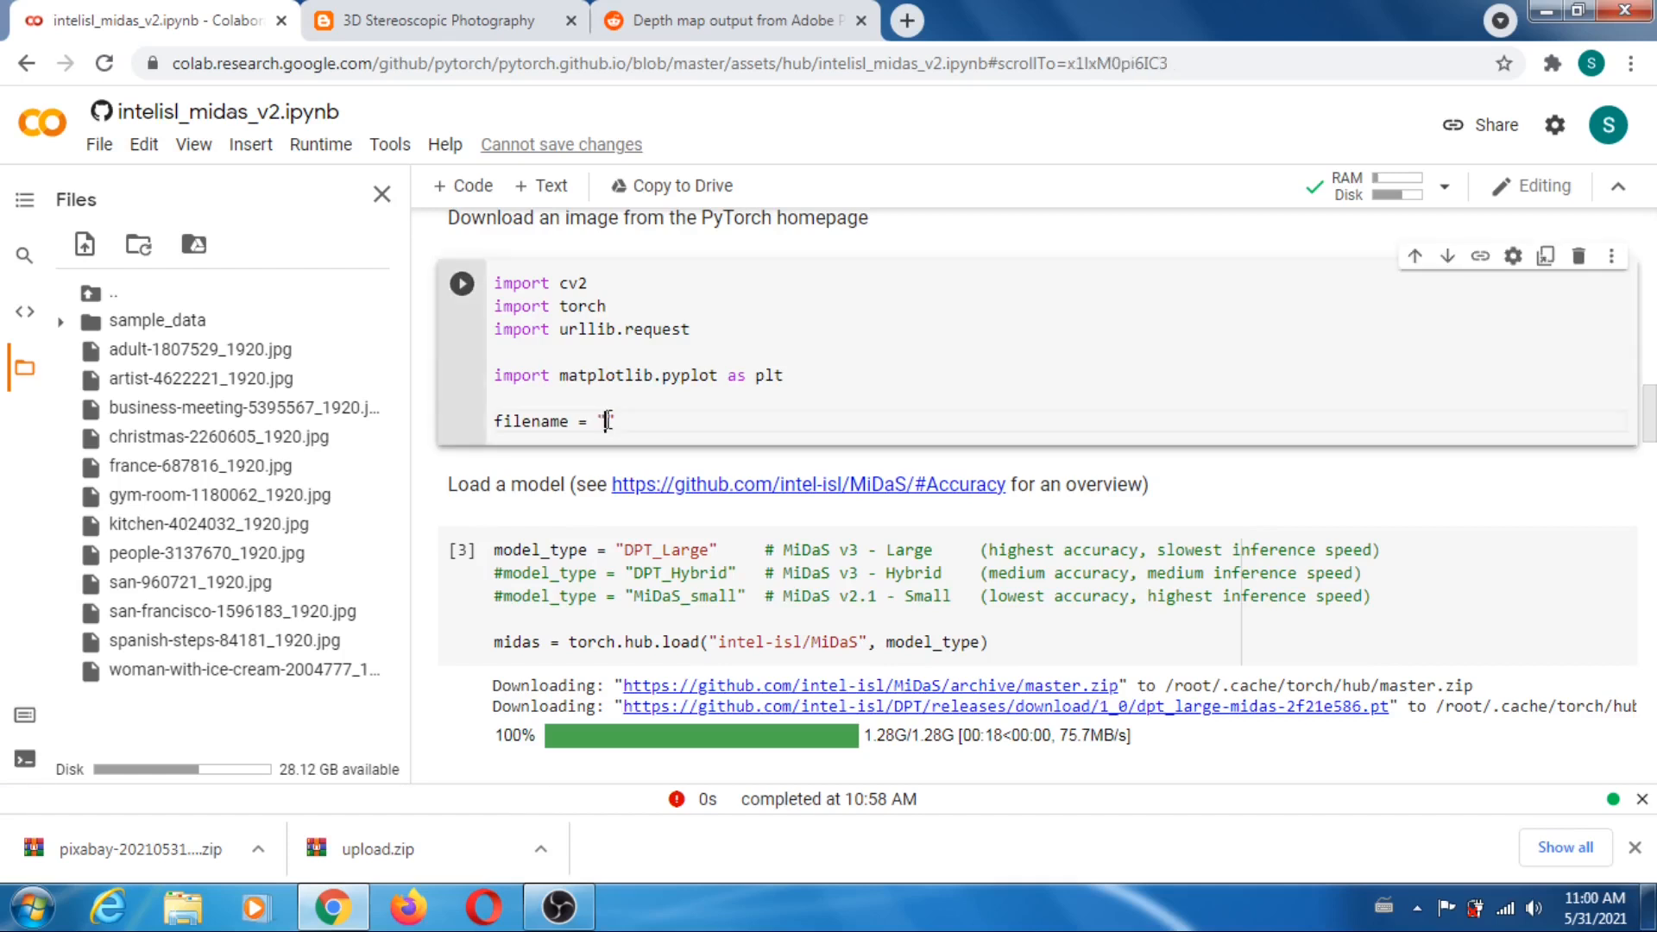
key("ctrl+v")
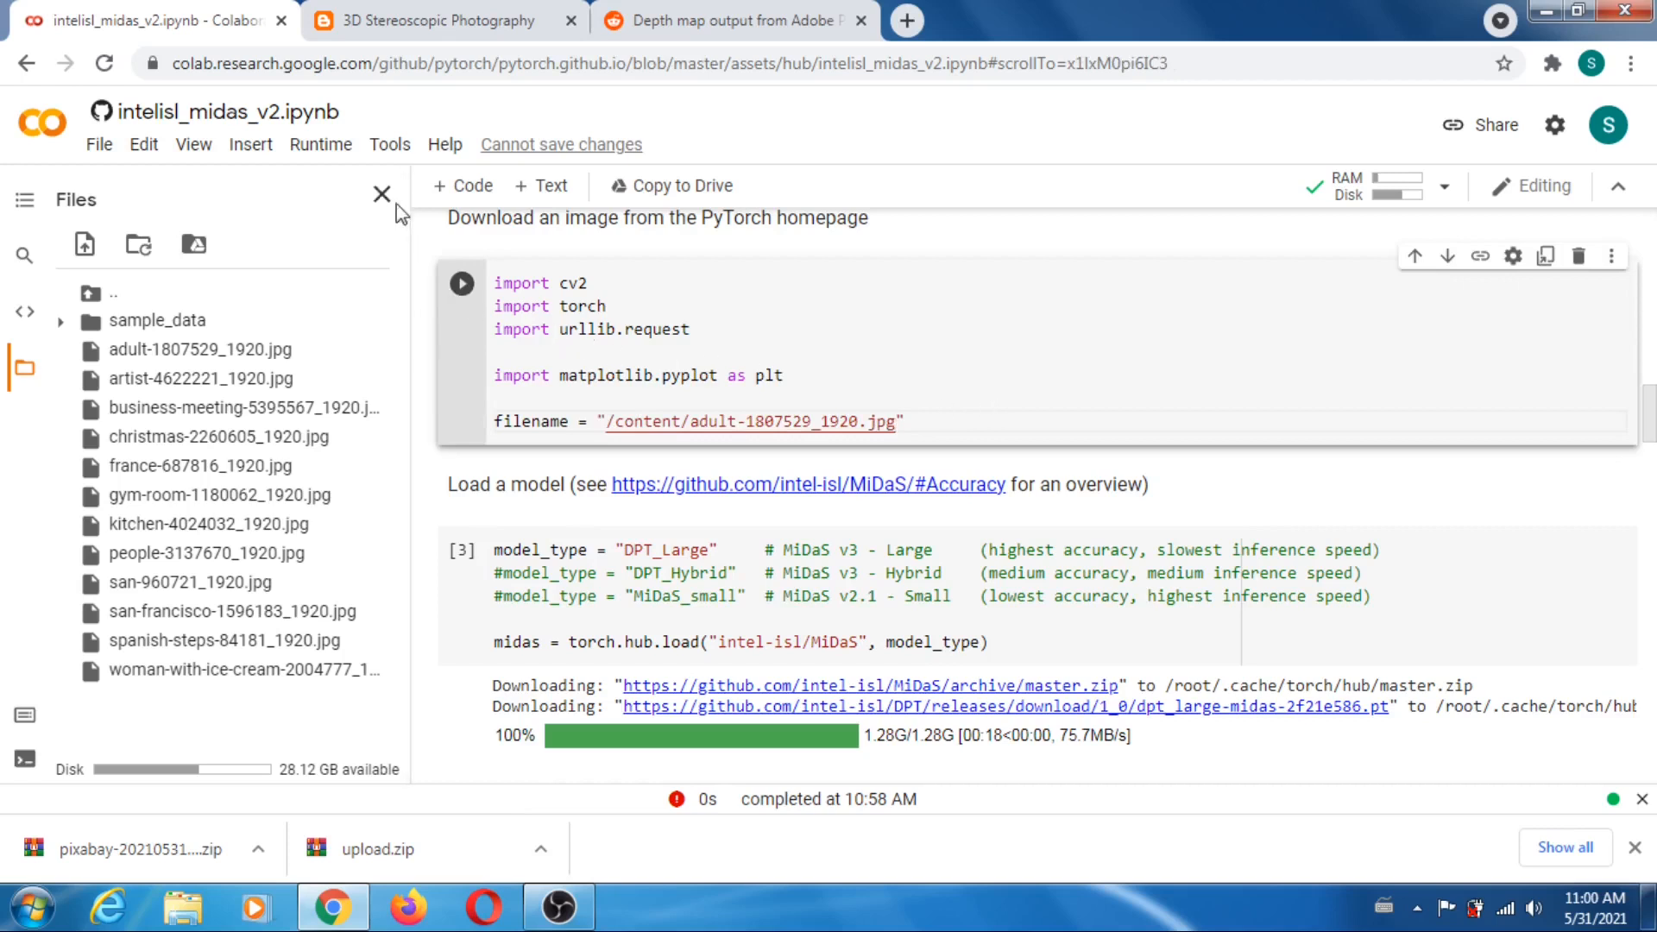
- Run all cells of the notebook again and go to the depth map output of the Show result cell
left_click(321, 147)
left_click(342, 178)
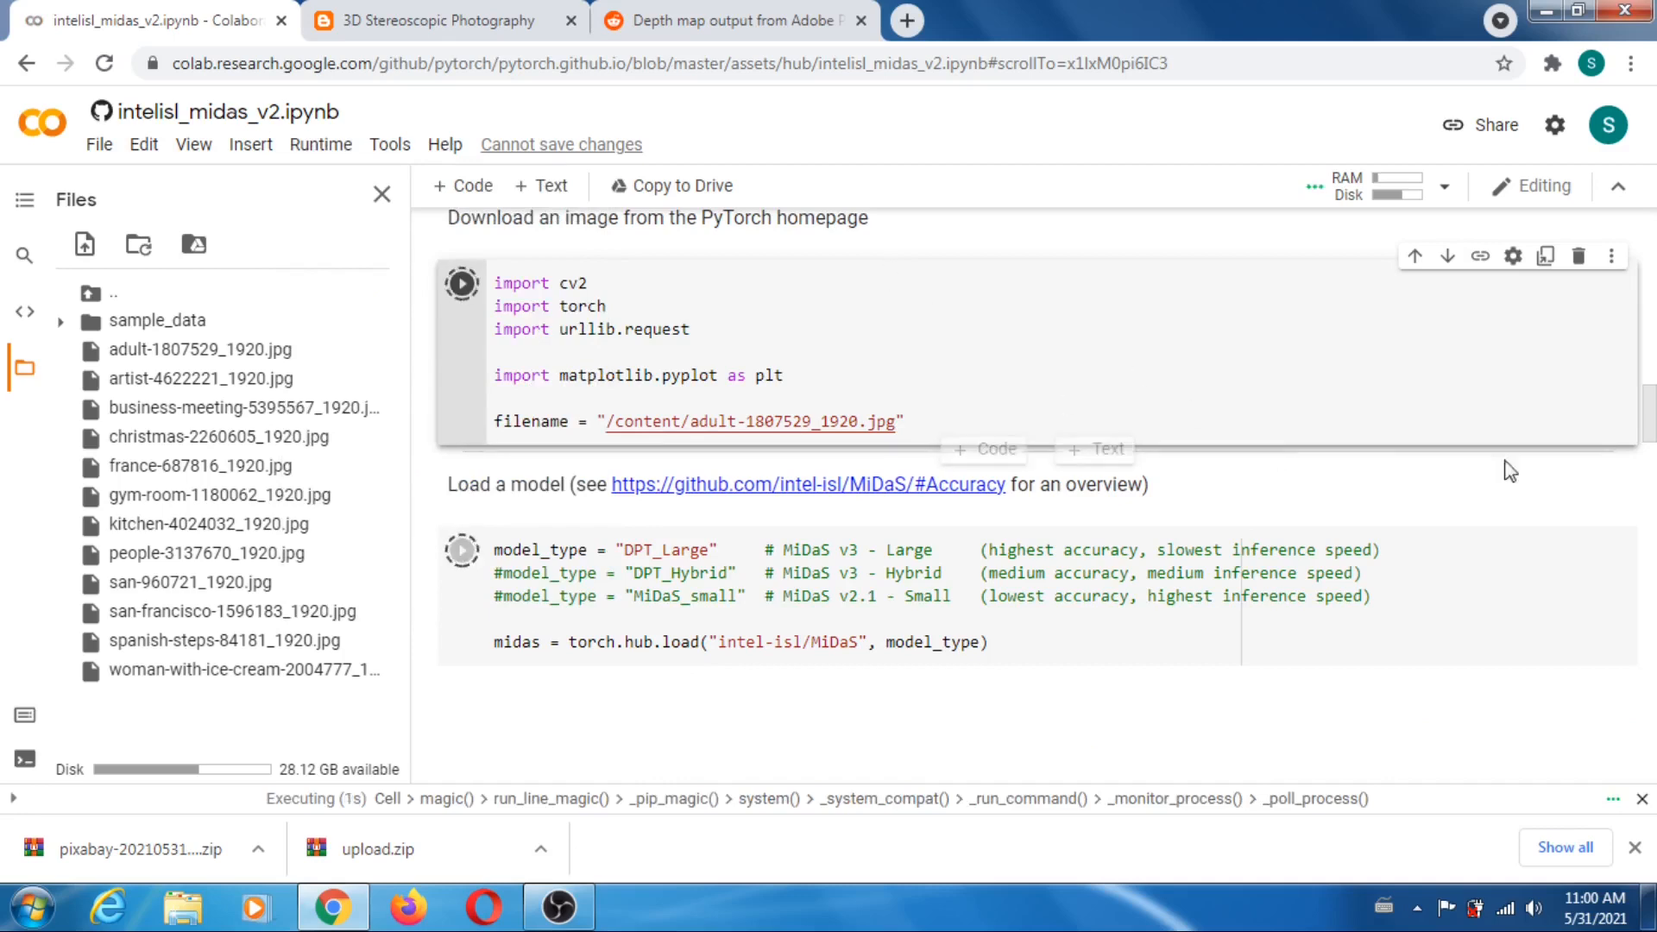
left_click_drag(1651, 437, 1654, 471)
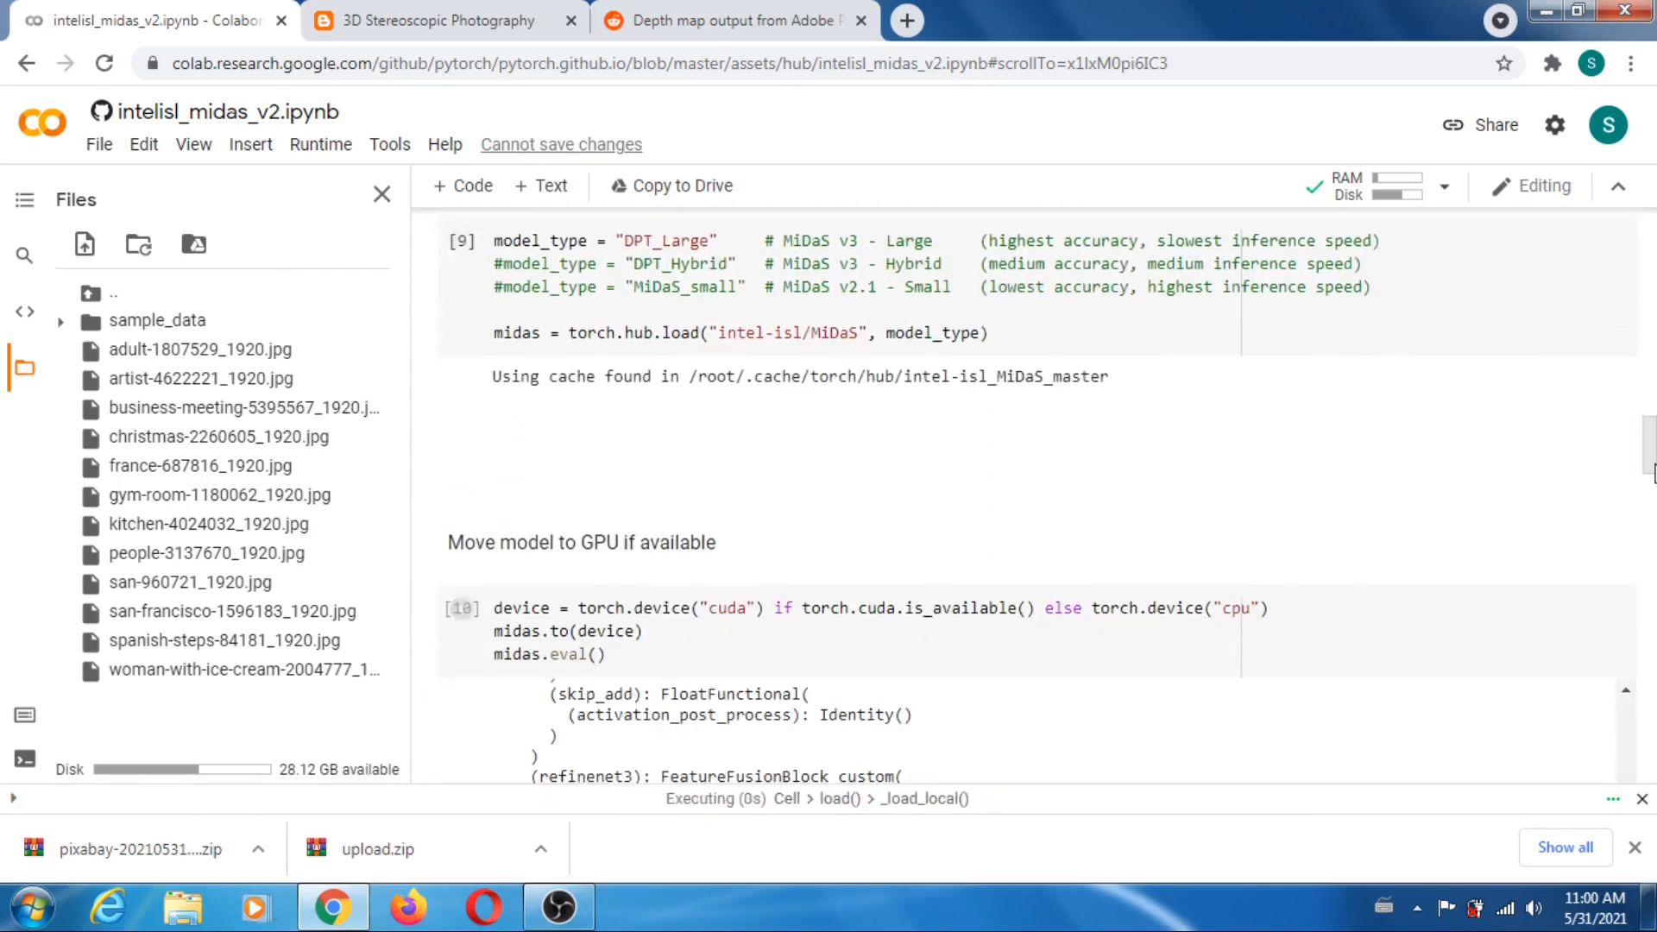
left_click_drag(1651, 440, 1654, 712)
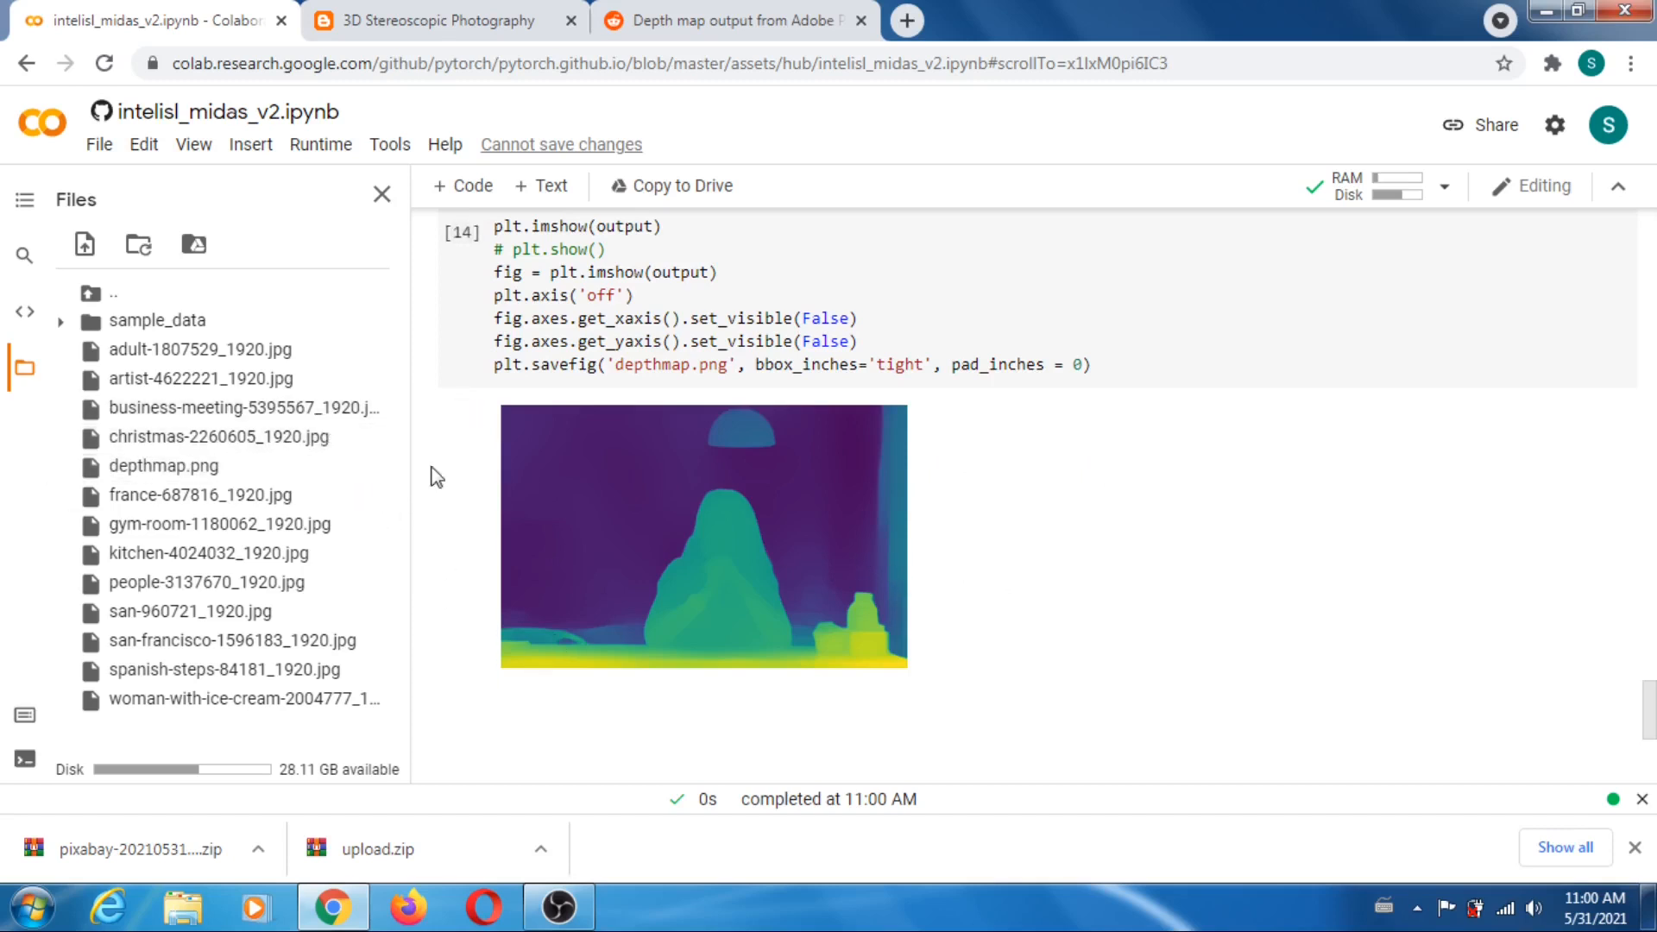
- Refresh the notebook's file list and download depthmap.png
left_click(136, 247)
mouse_move(259, 467)
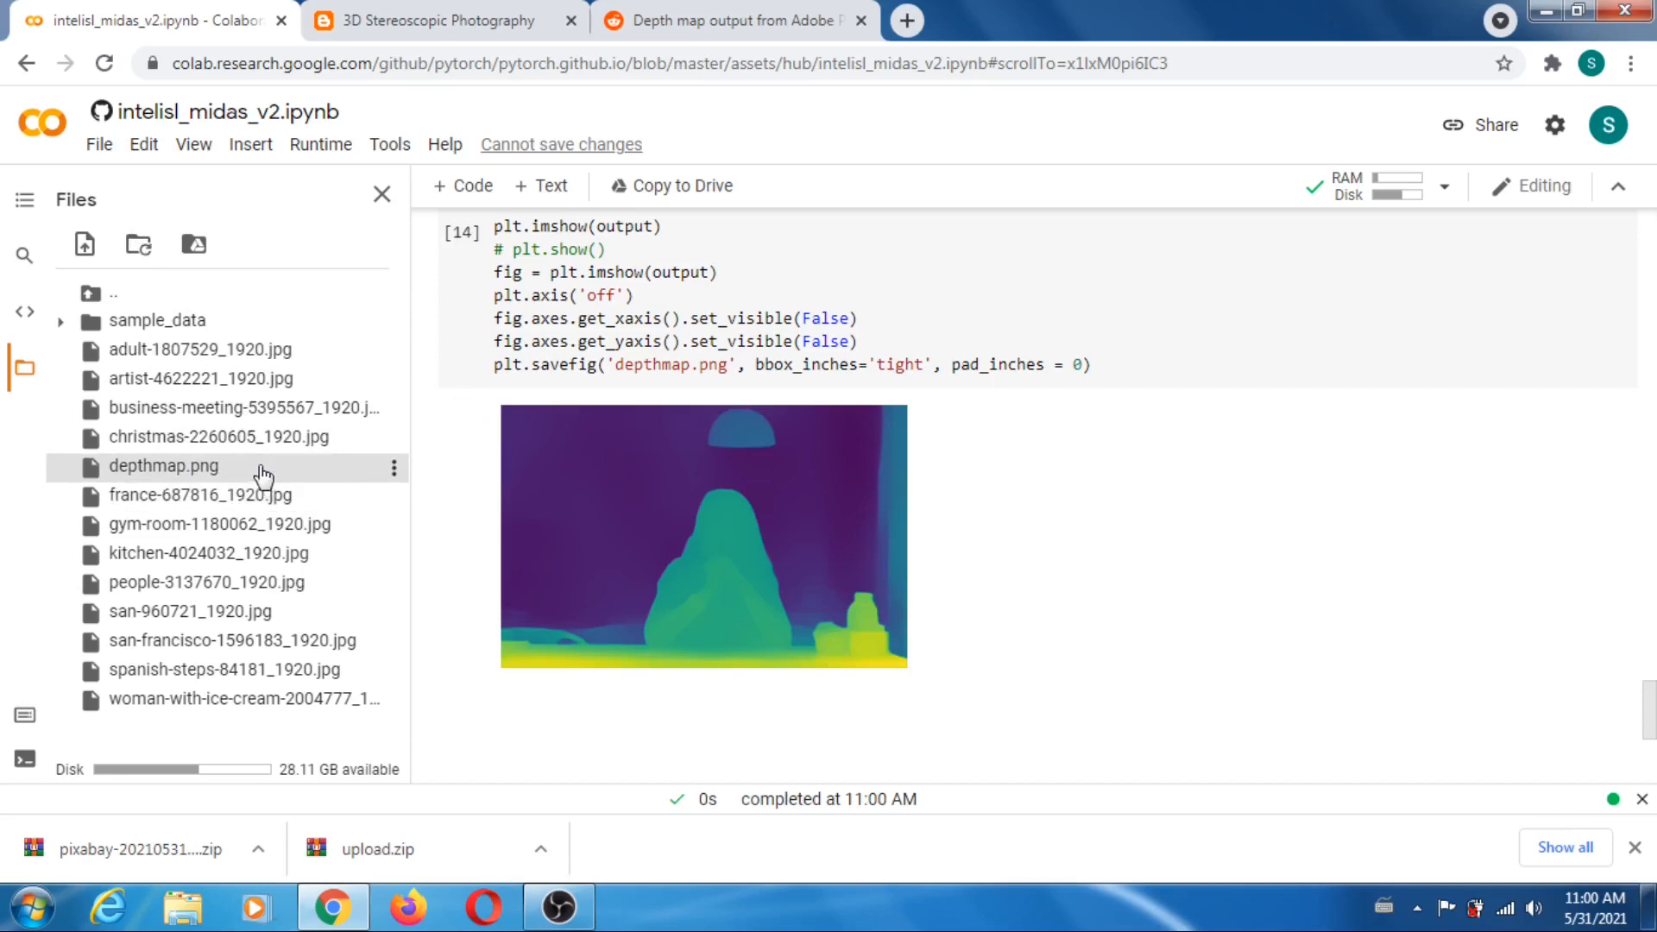
left_click(394, 472)
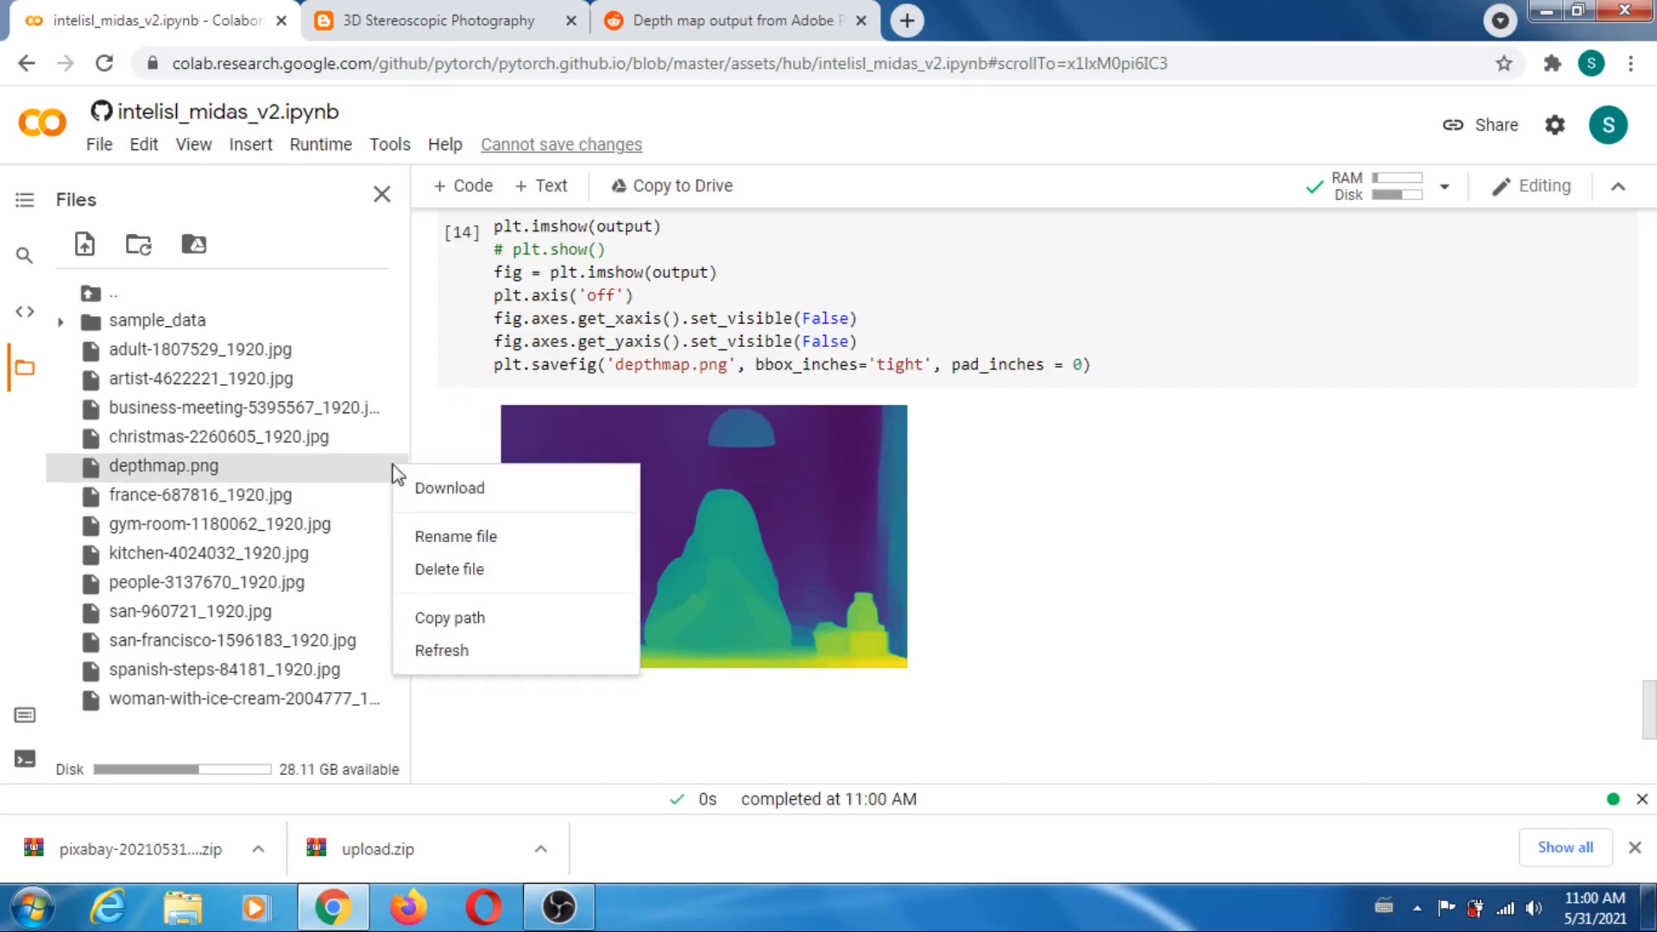
left_click(450, 489)
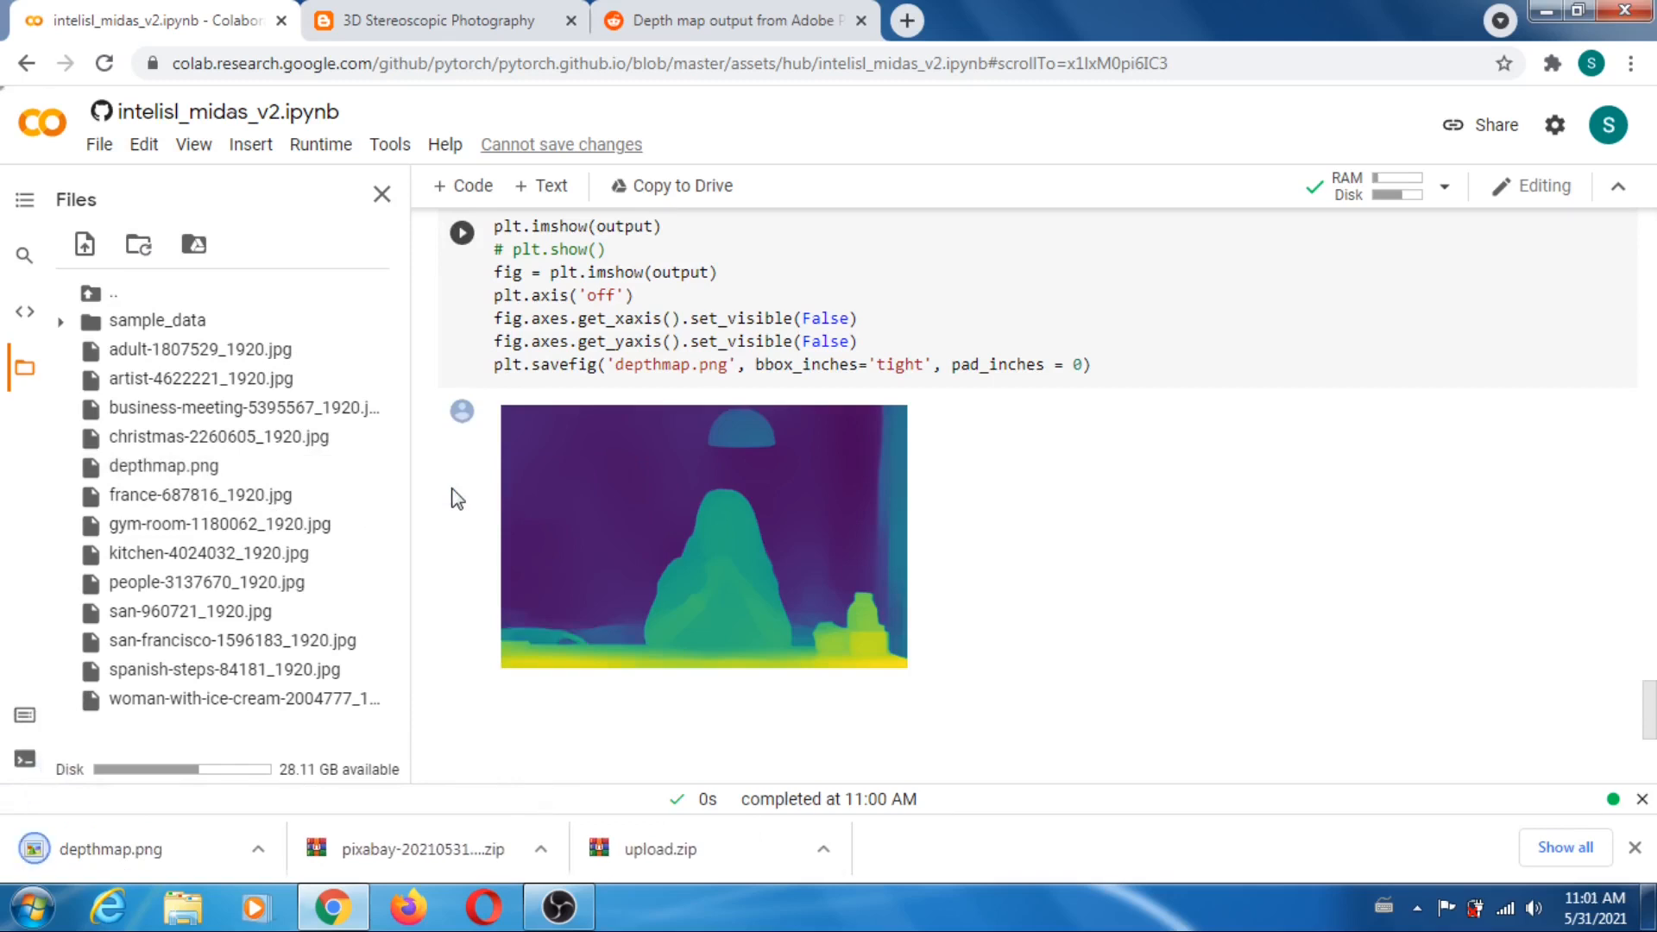
- Launch GIMP 2.10.12 and open adult-1807529_1920.jpg from the pixabay folder in Downloads
left_click(31, 917)
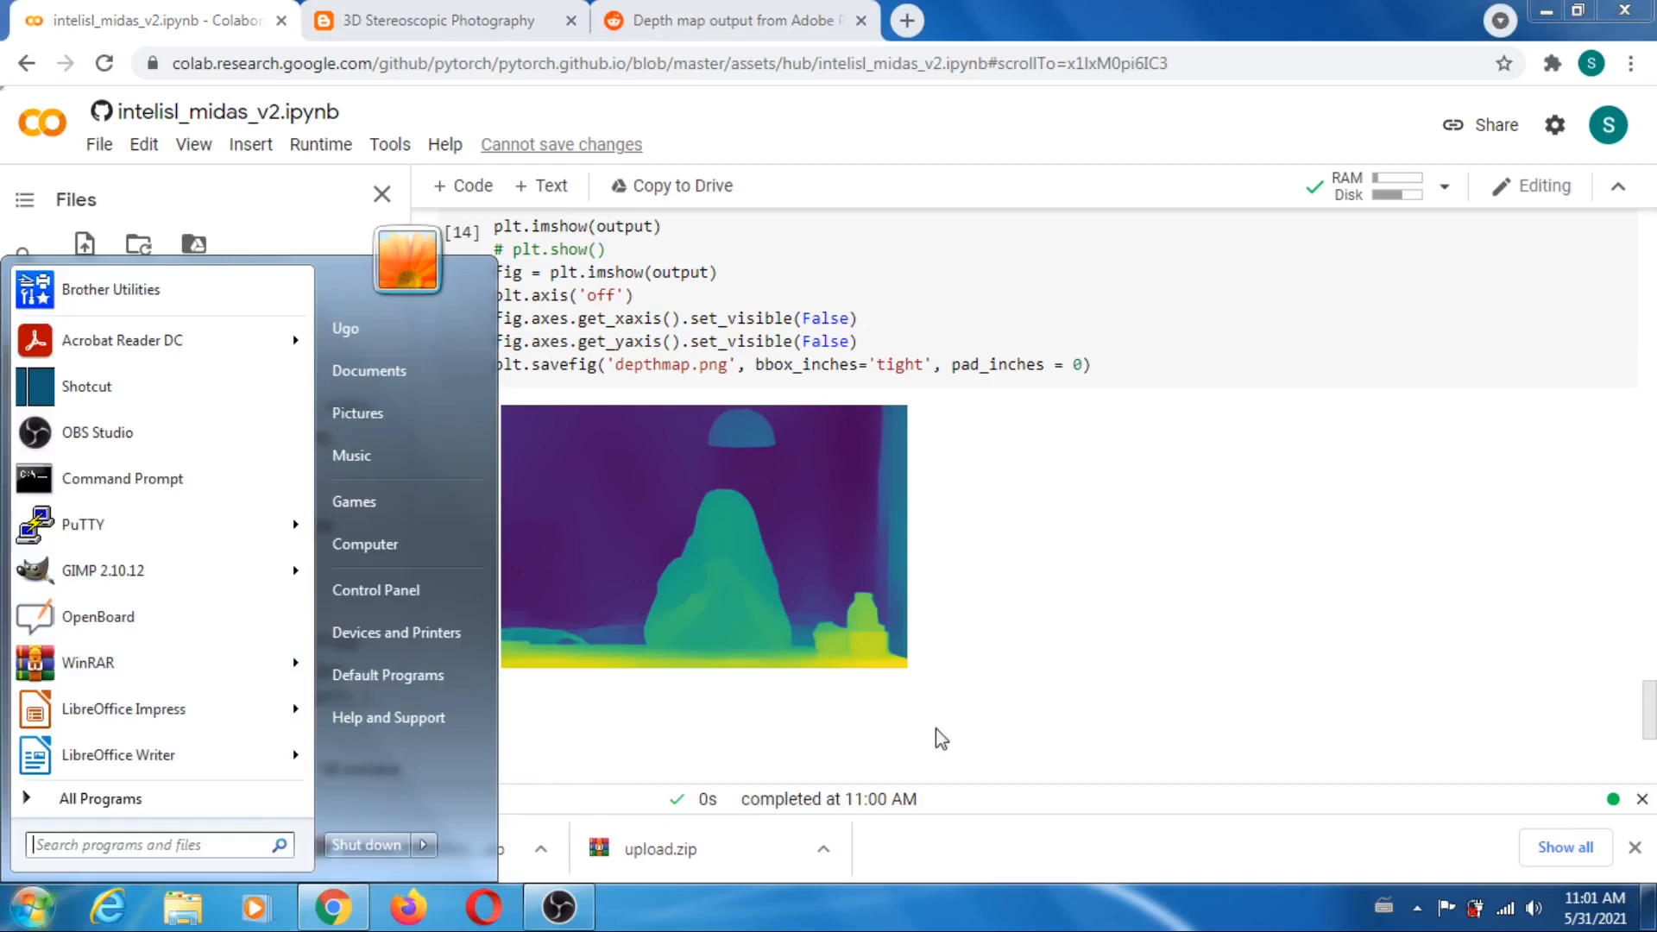
left_click(112, 578)
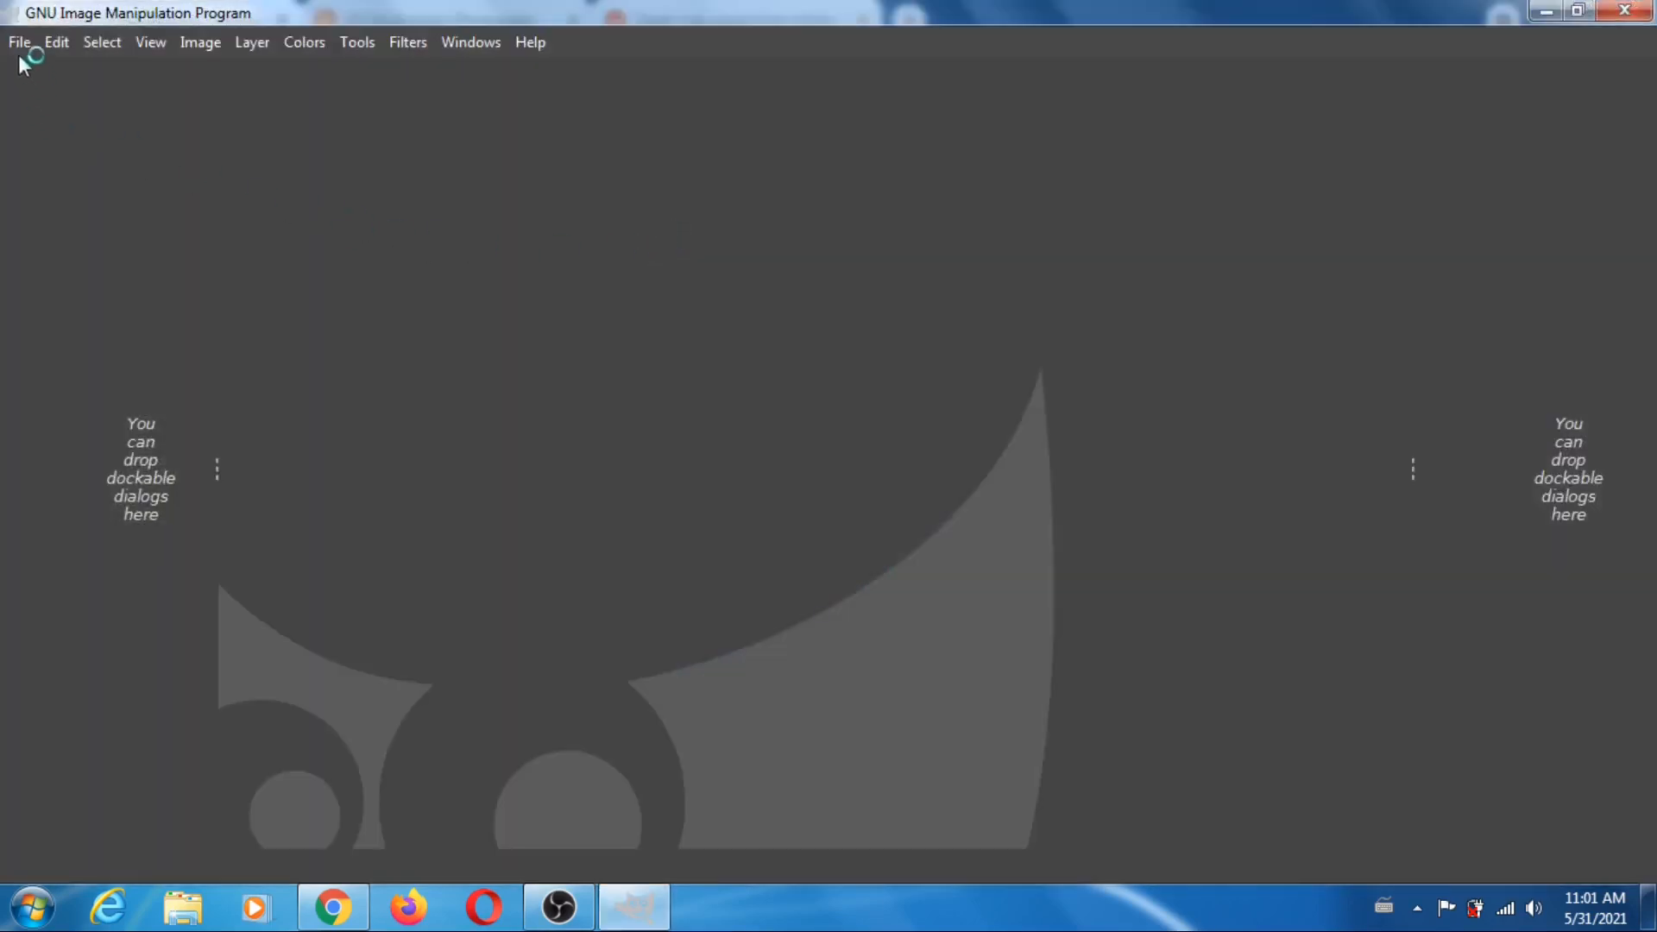
left_click(17, 45)
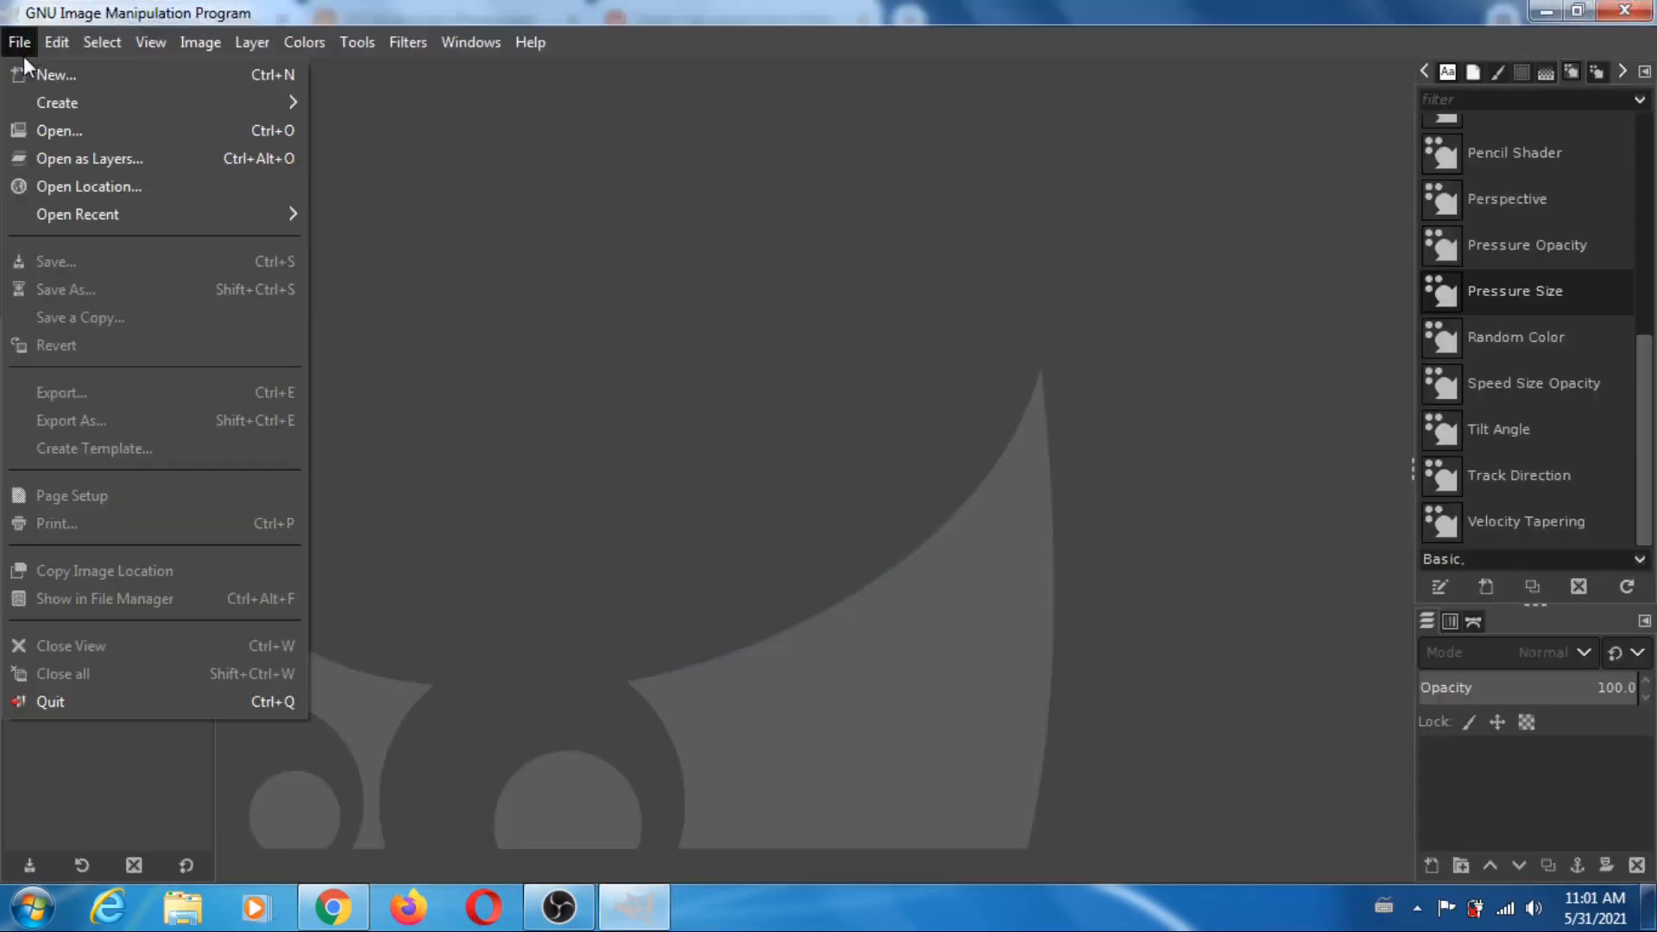
left_click(71, 129)
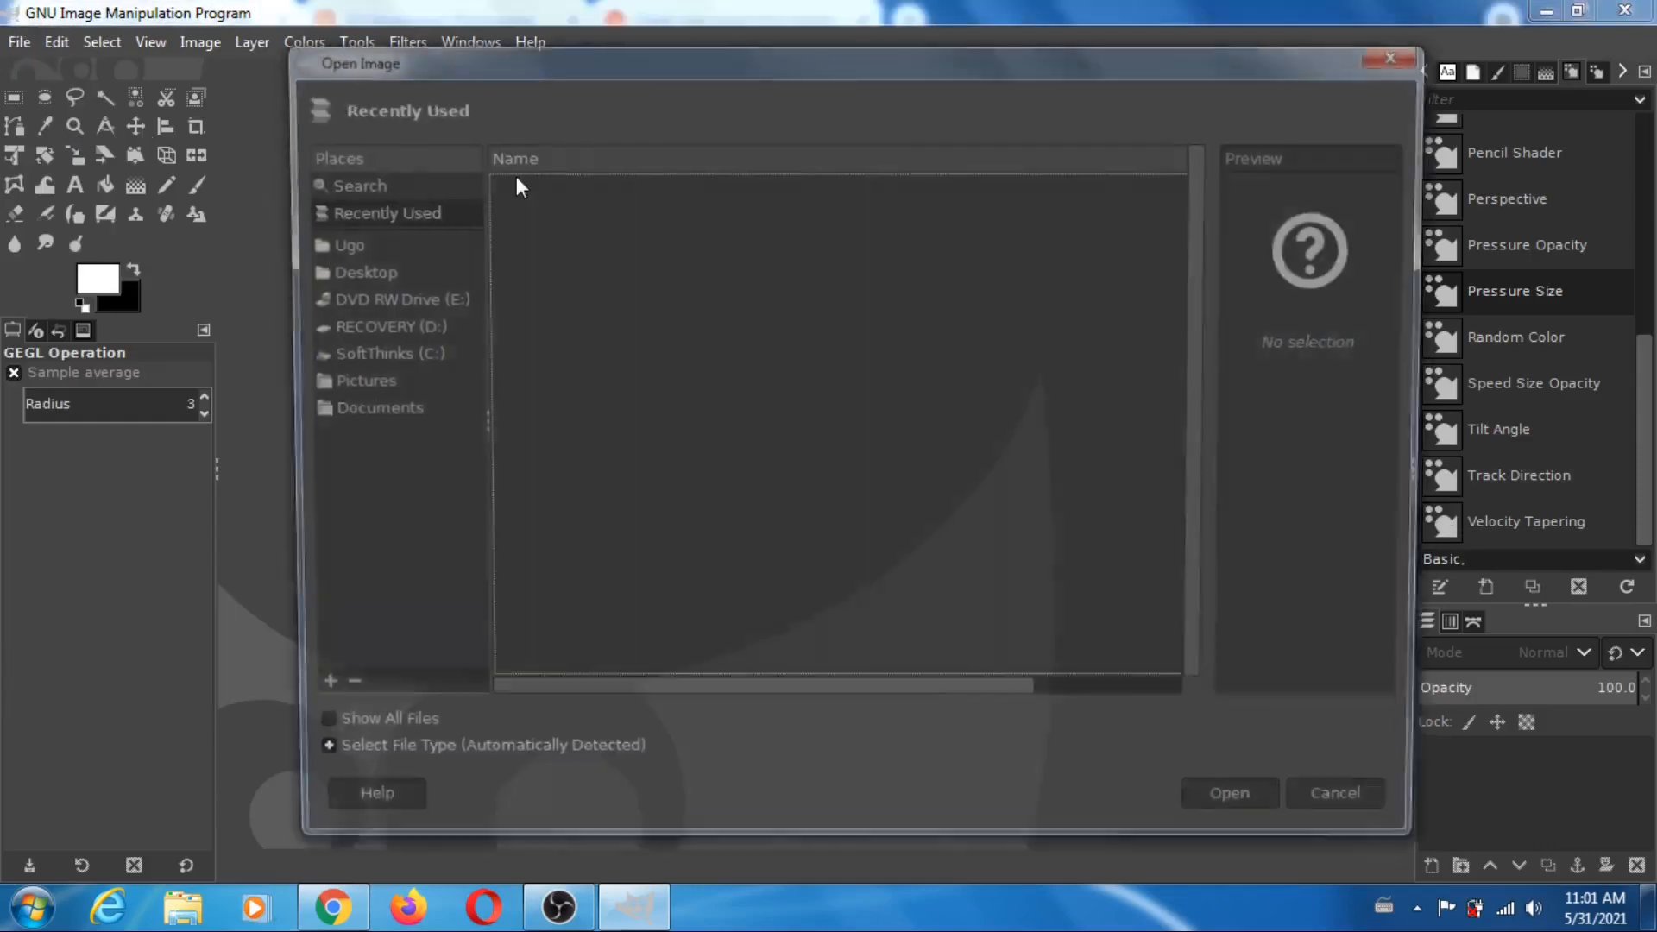
left_click(340, 249)
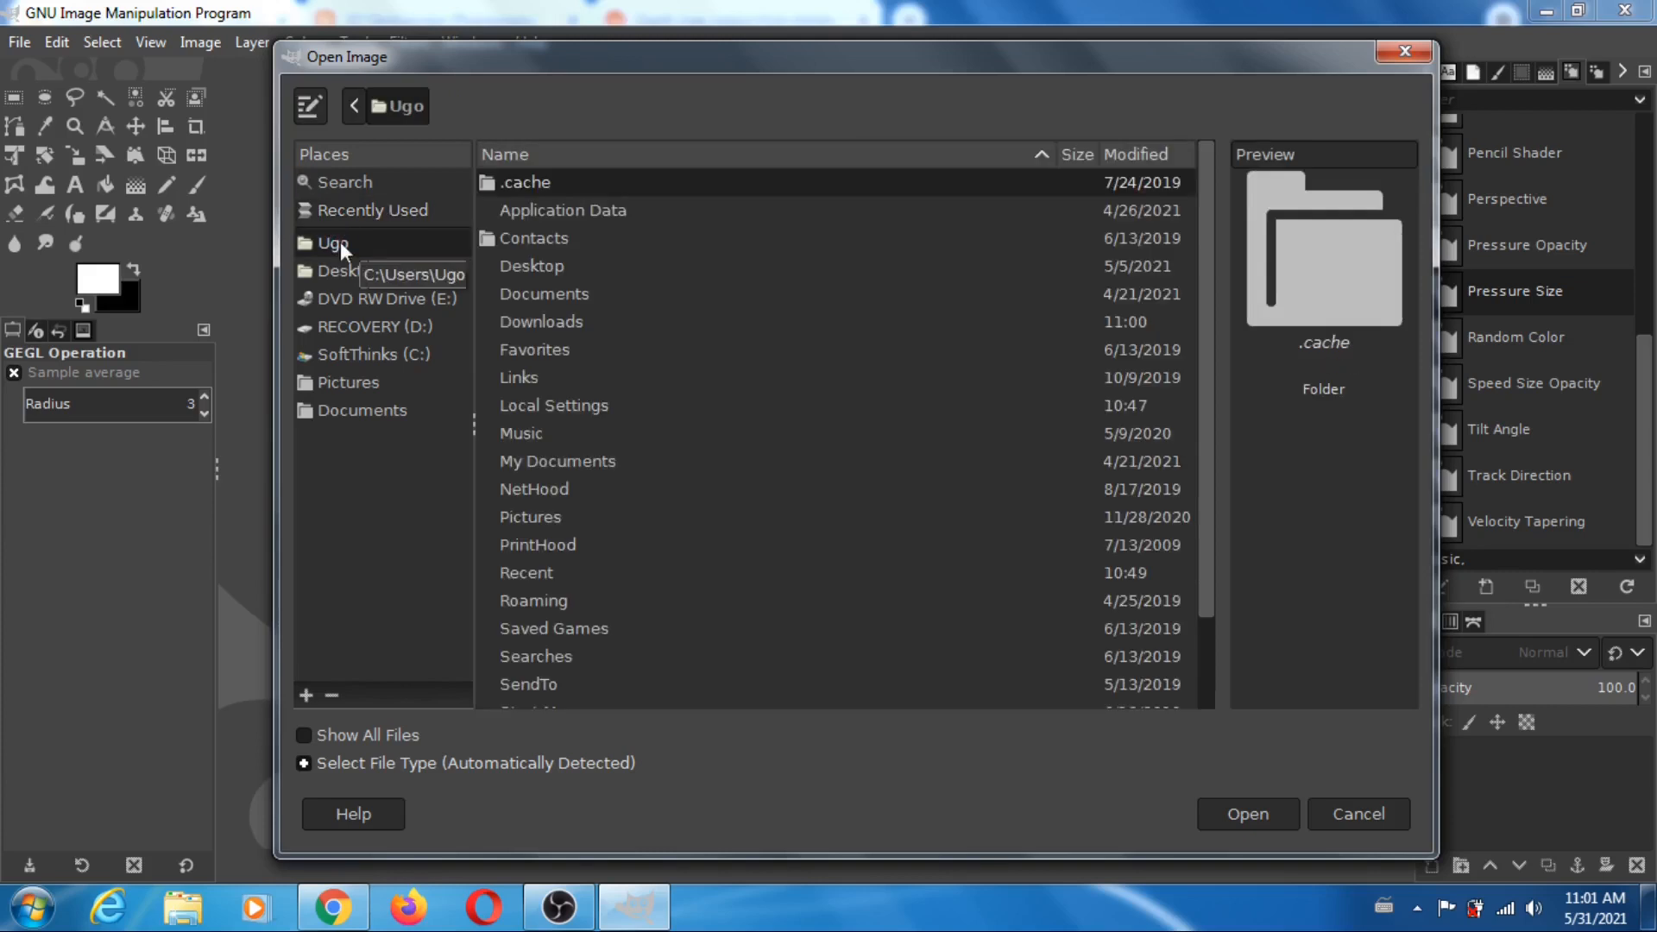
double_click(542, 323)
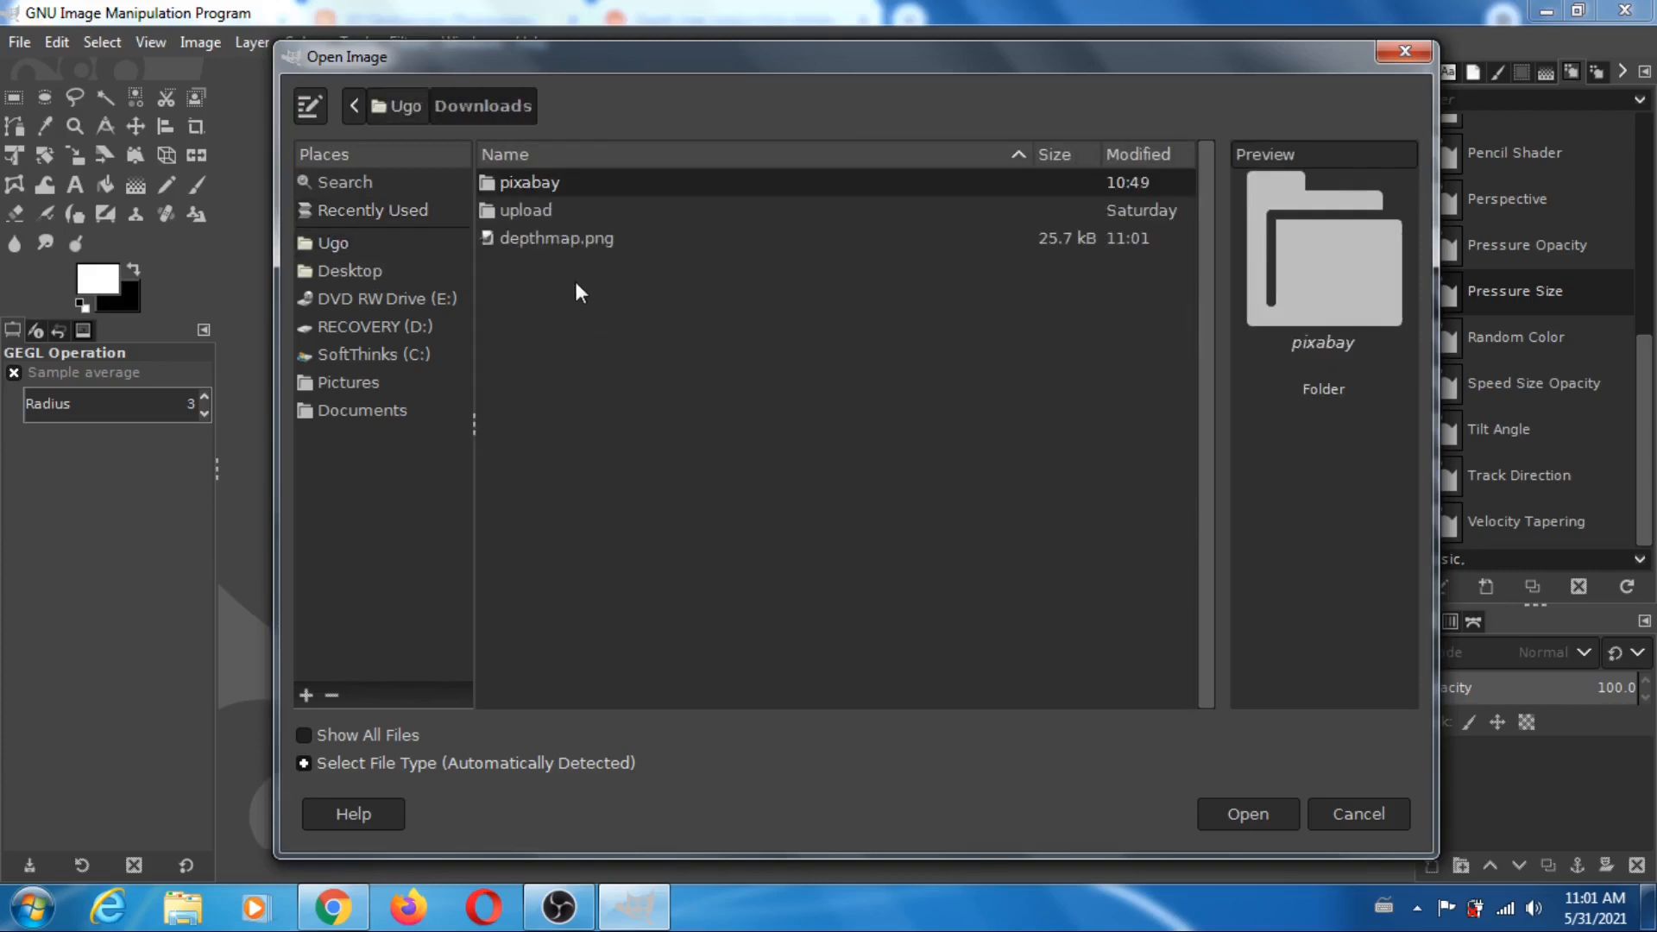
double_click(541, 185)
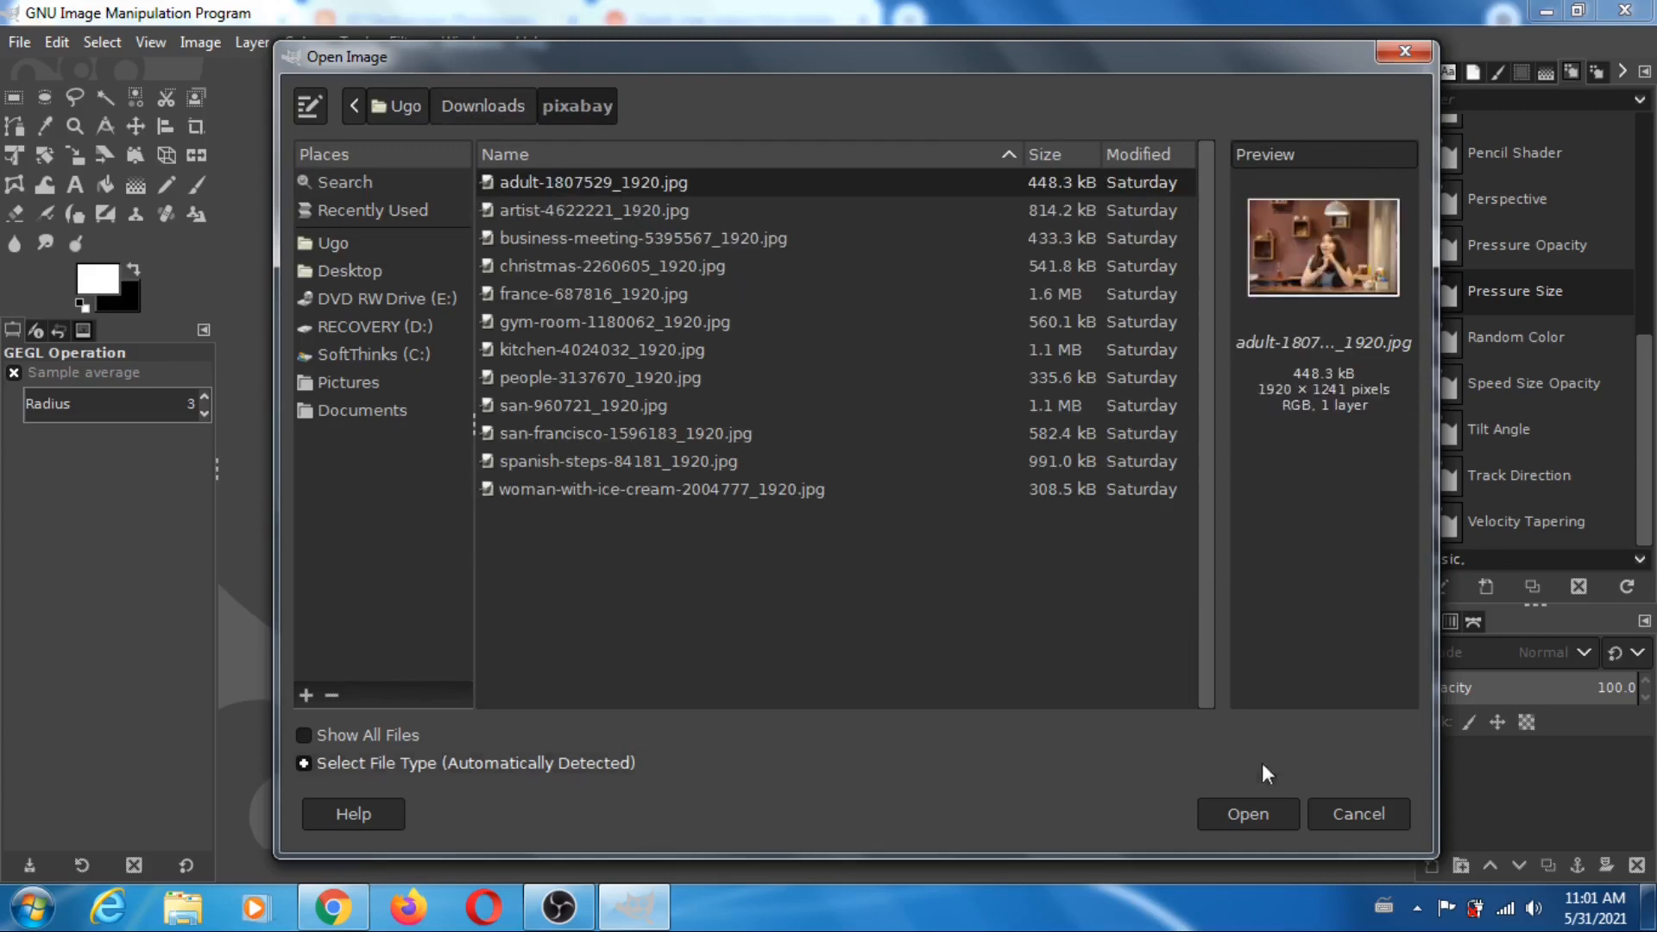
left_click(1270, 815)
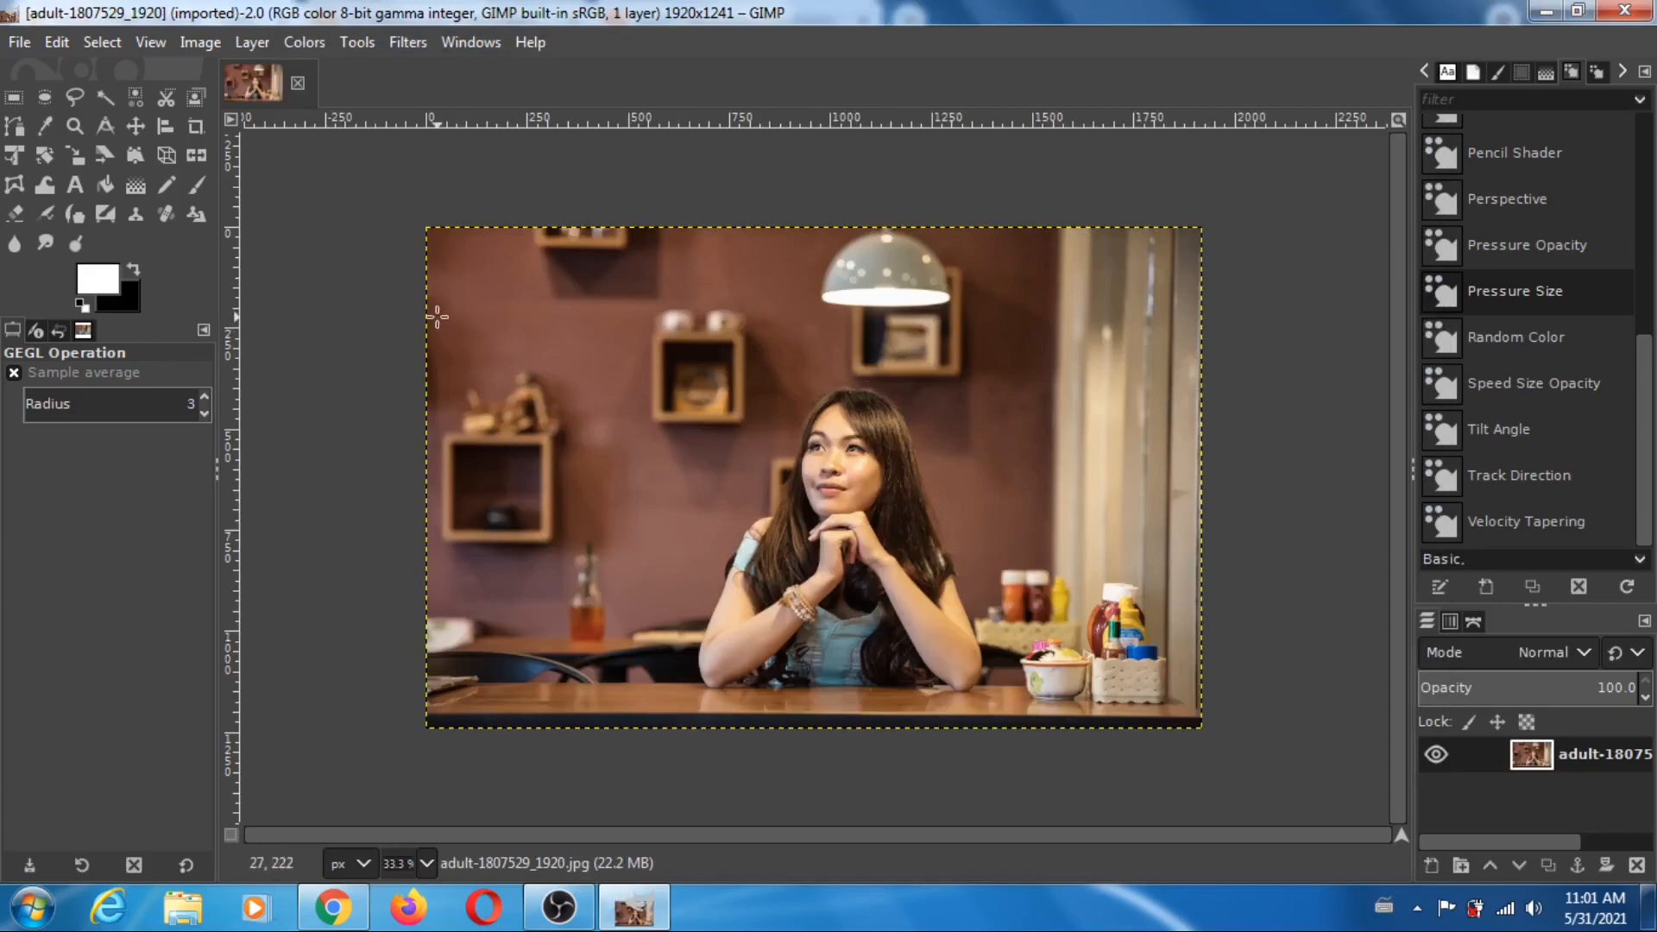
- Open depthmap.png from the Downloads folder as a separate image
left_click(25, 44)
left_click(67, 131)
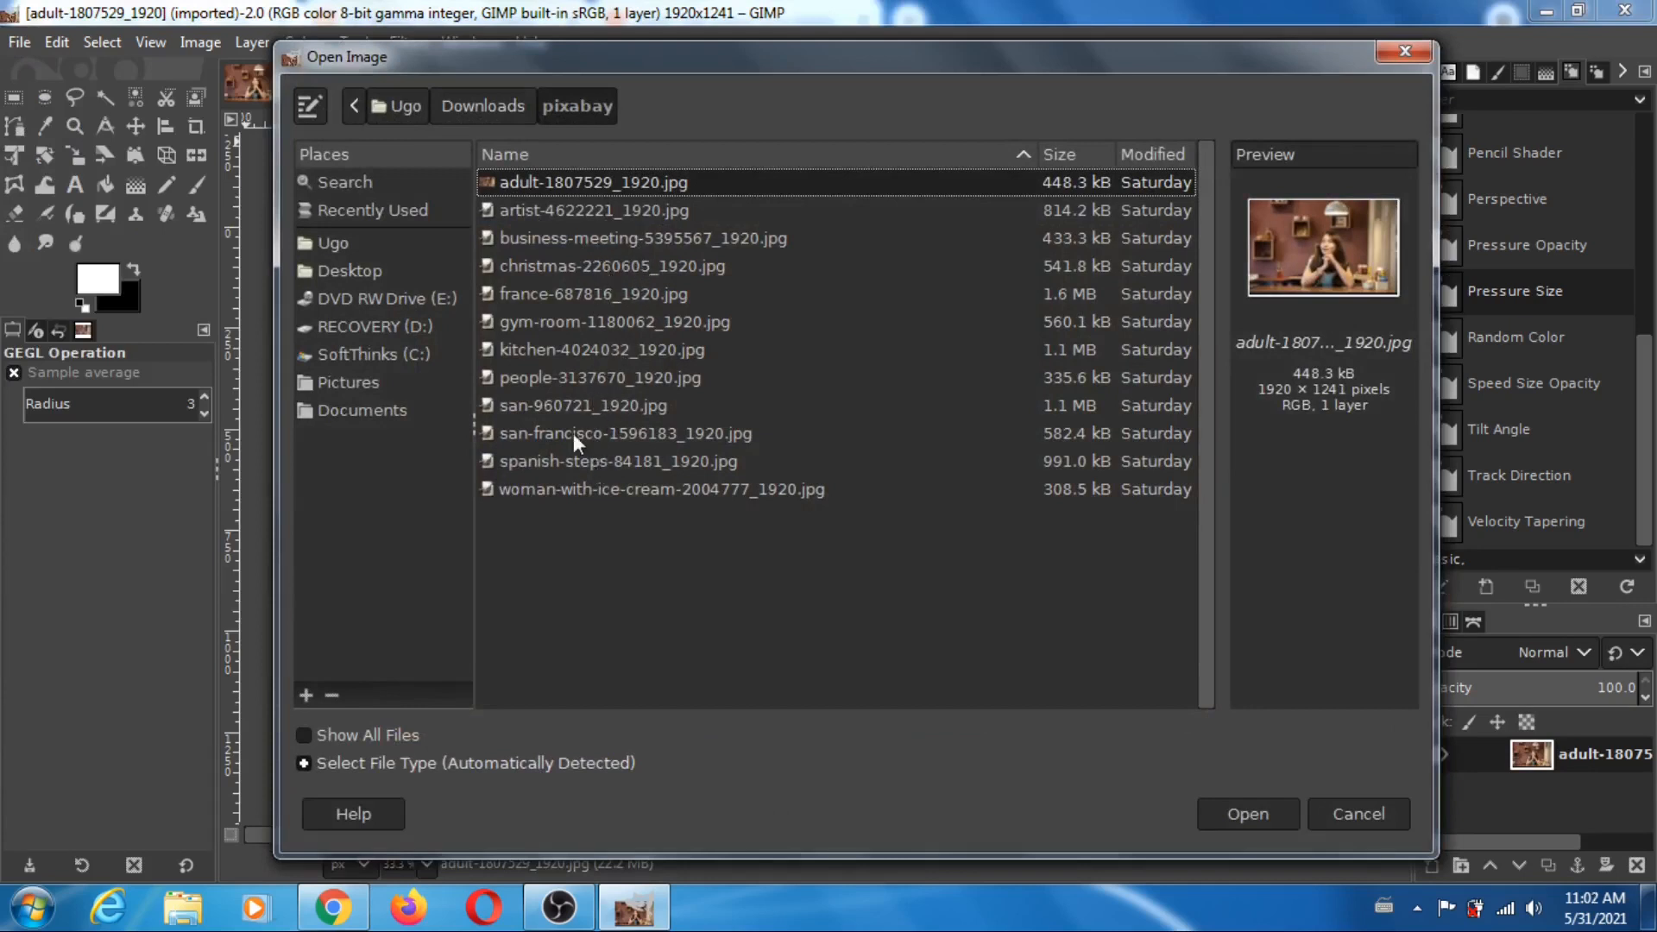
left_click(349, 246)
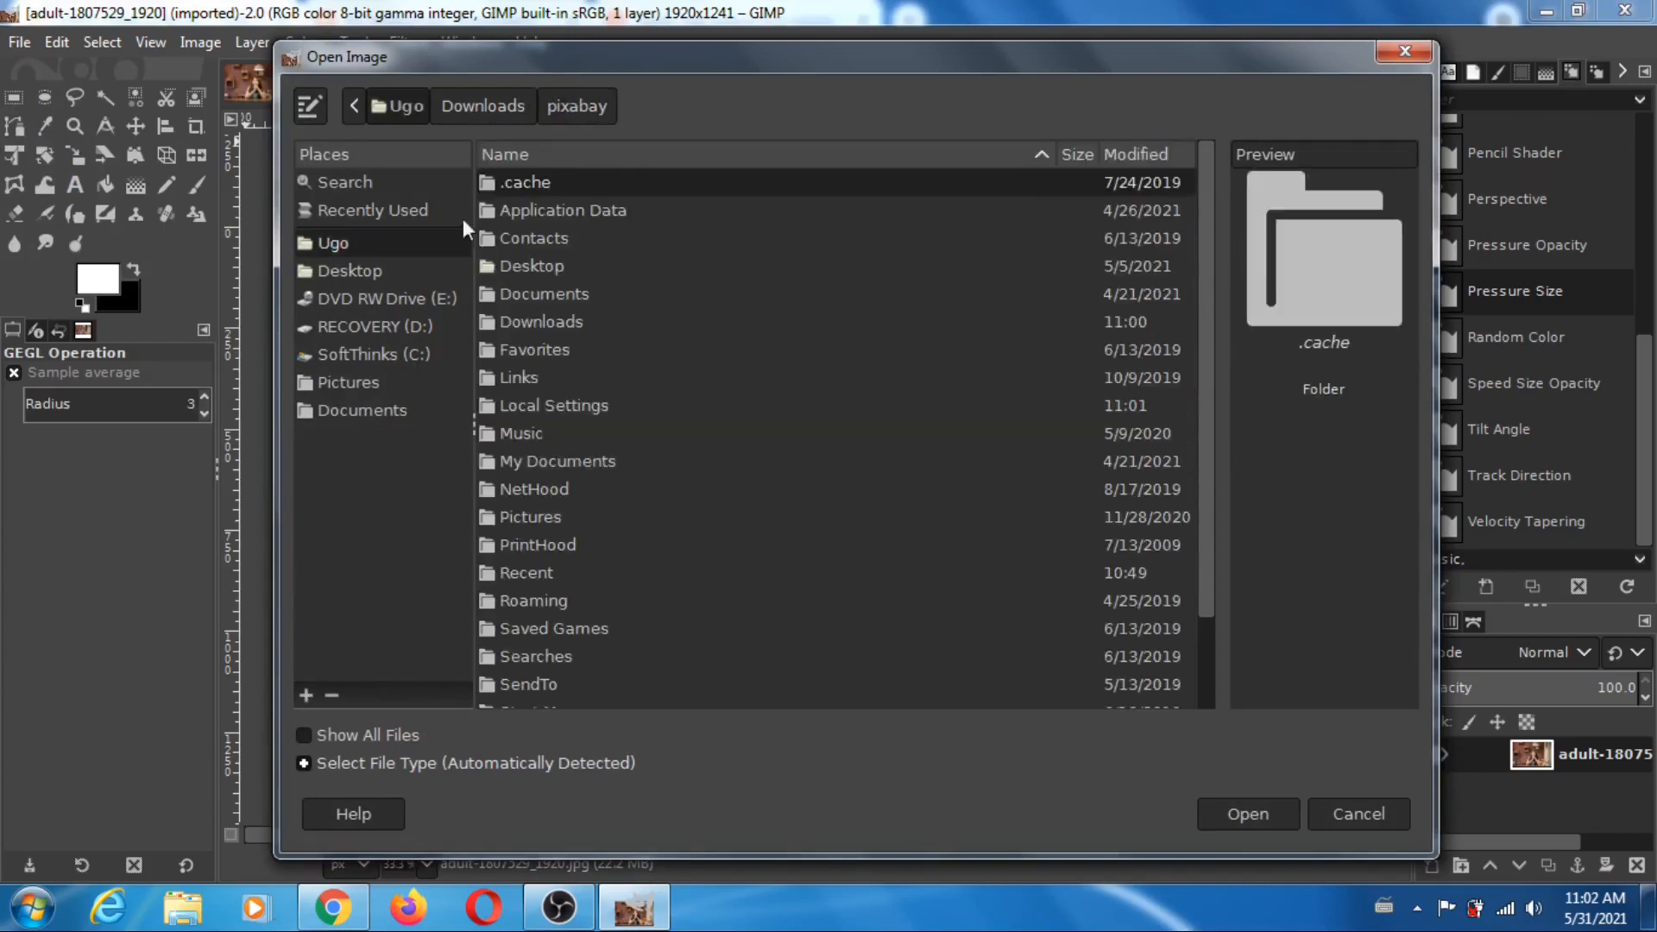
double_click(547, 321)
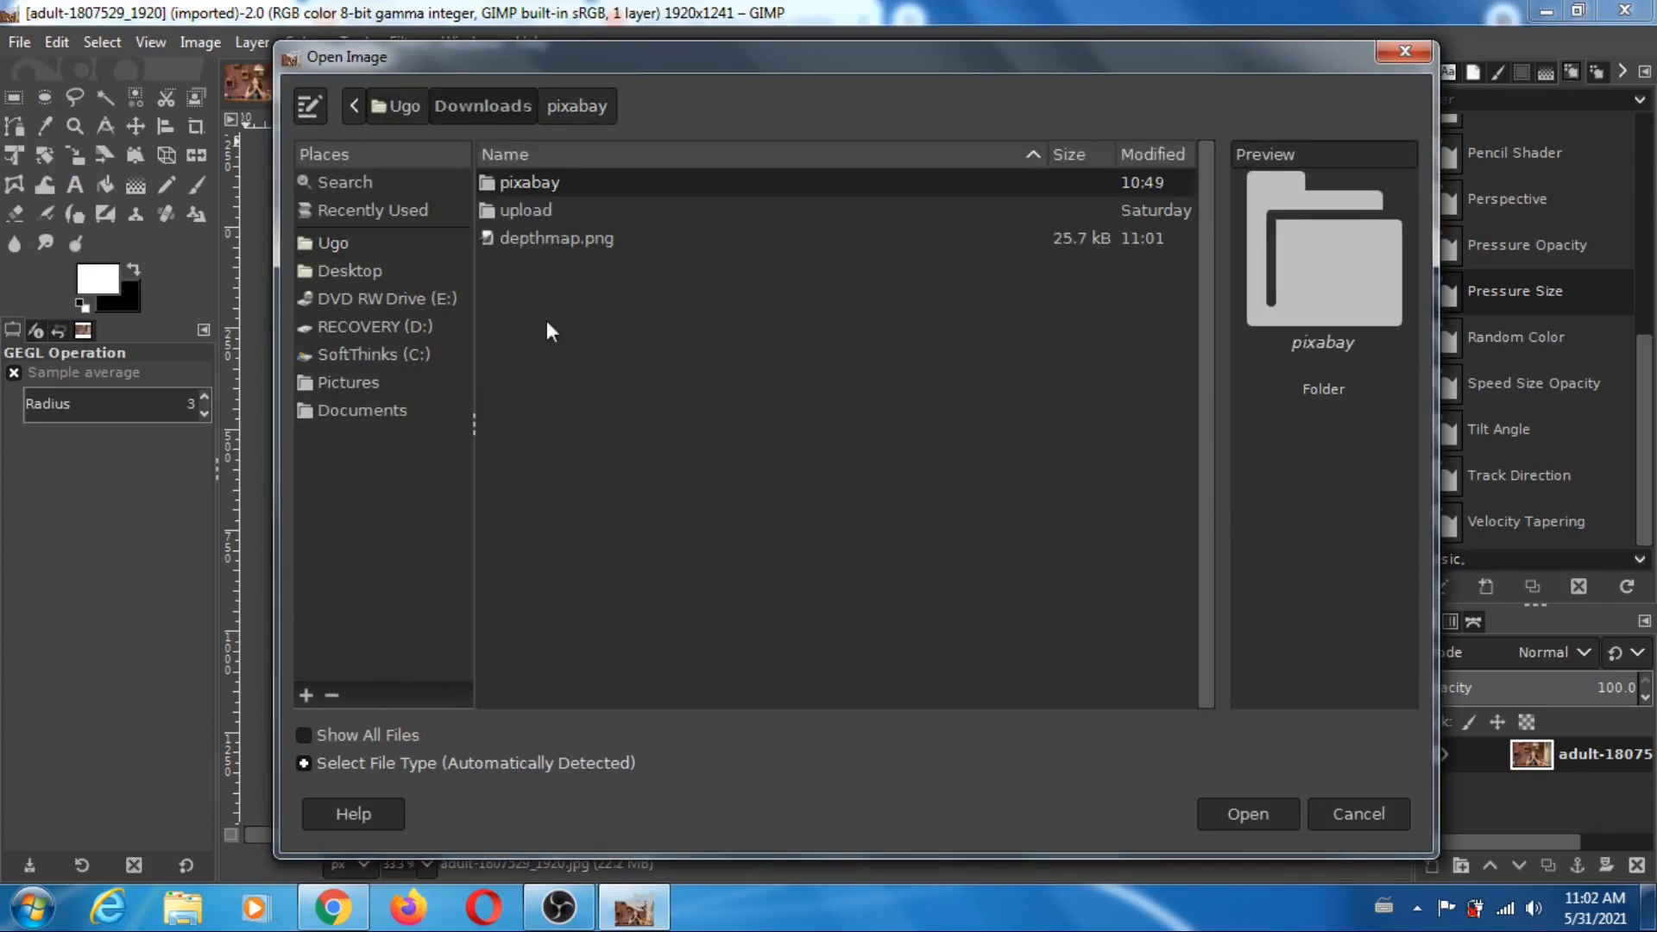
left_click(581, 246)
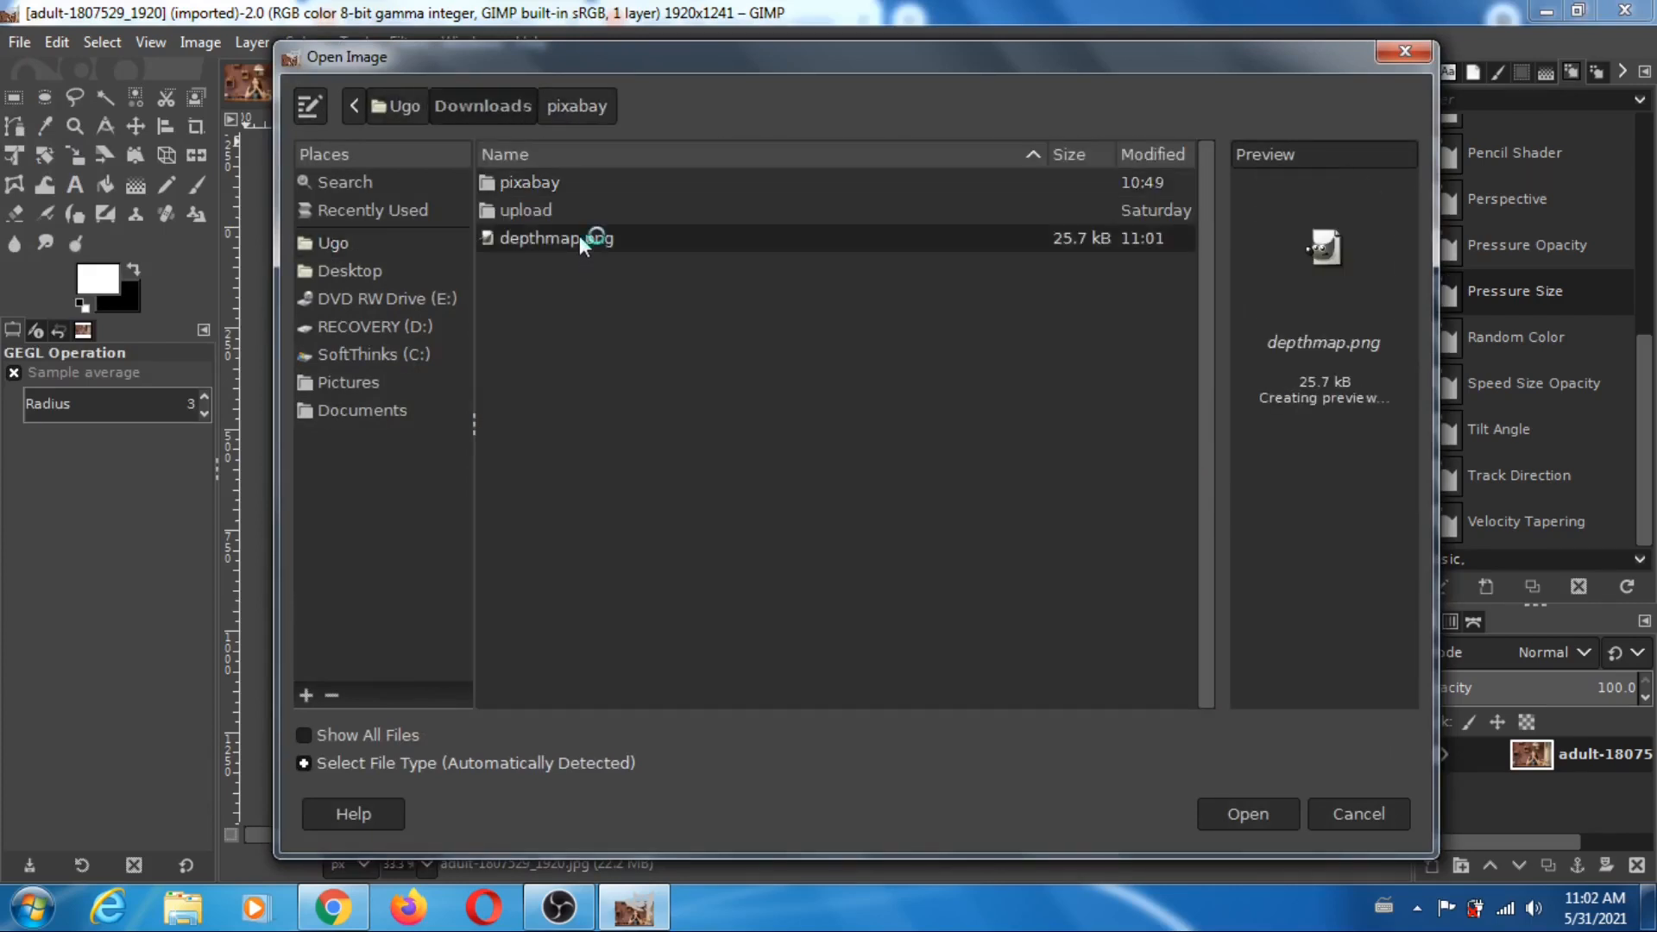
left_click(1248, 814)
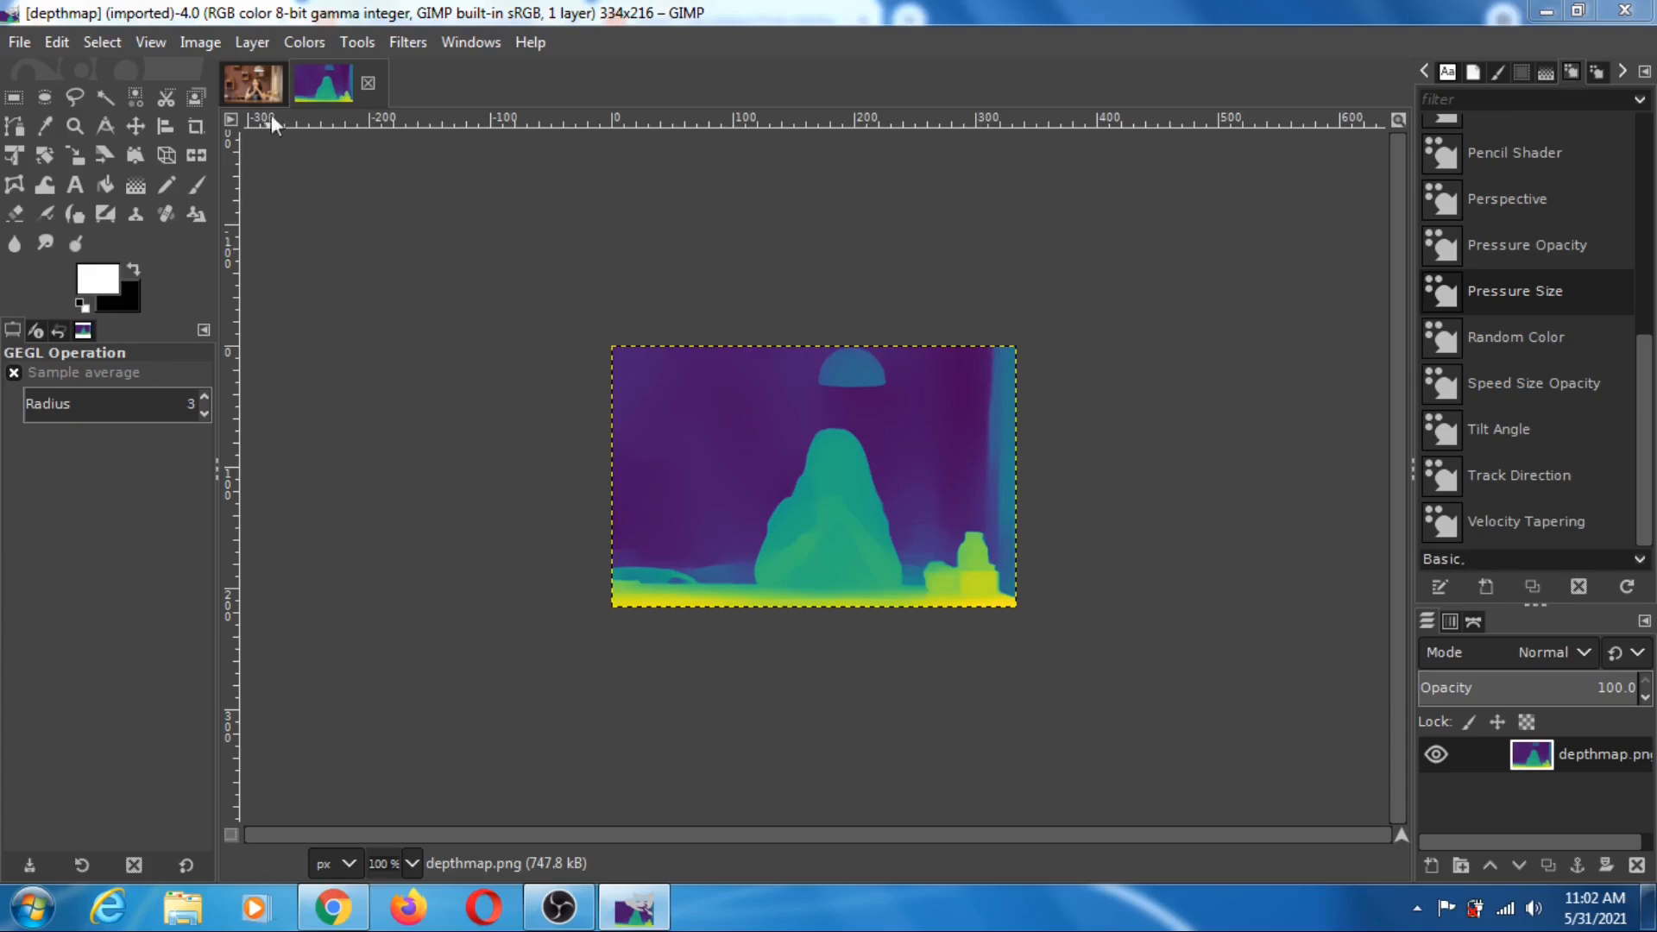
- Scale the adult-1807529_1920 photo to 334 × 216 px with the aspect ratio kept
left_click(258, 94)
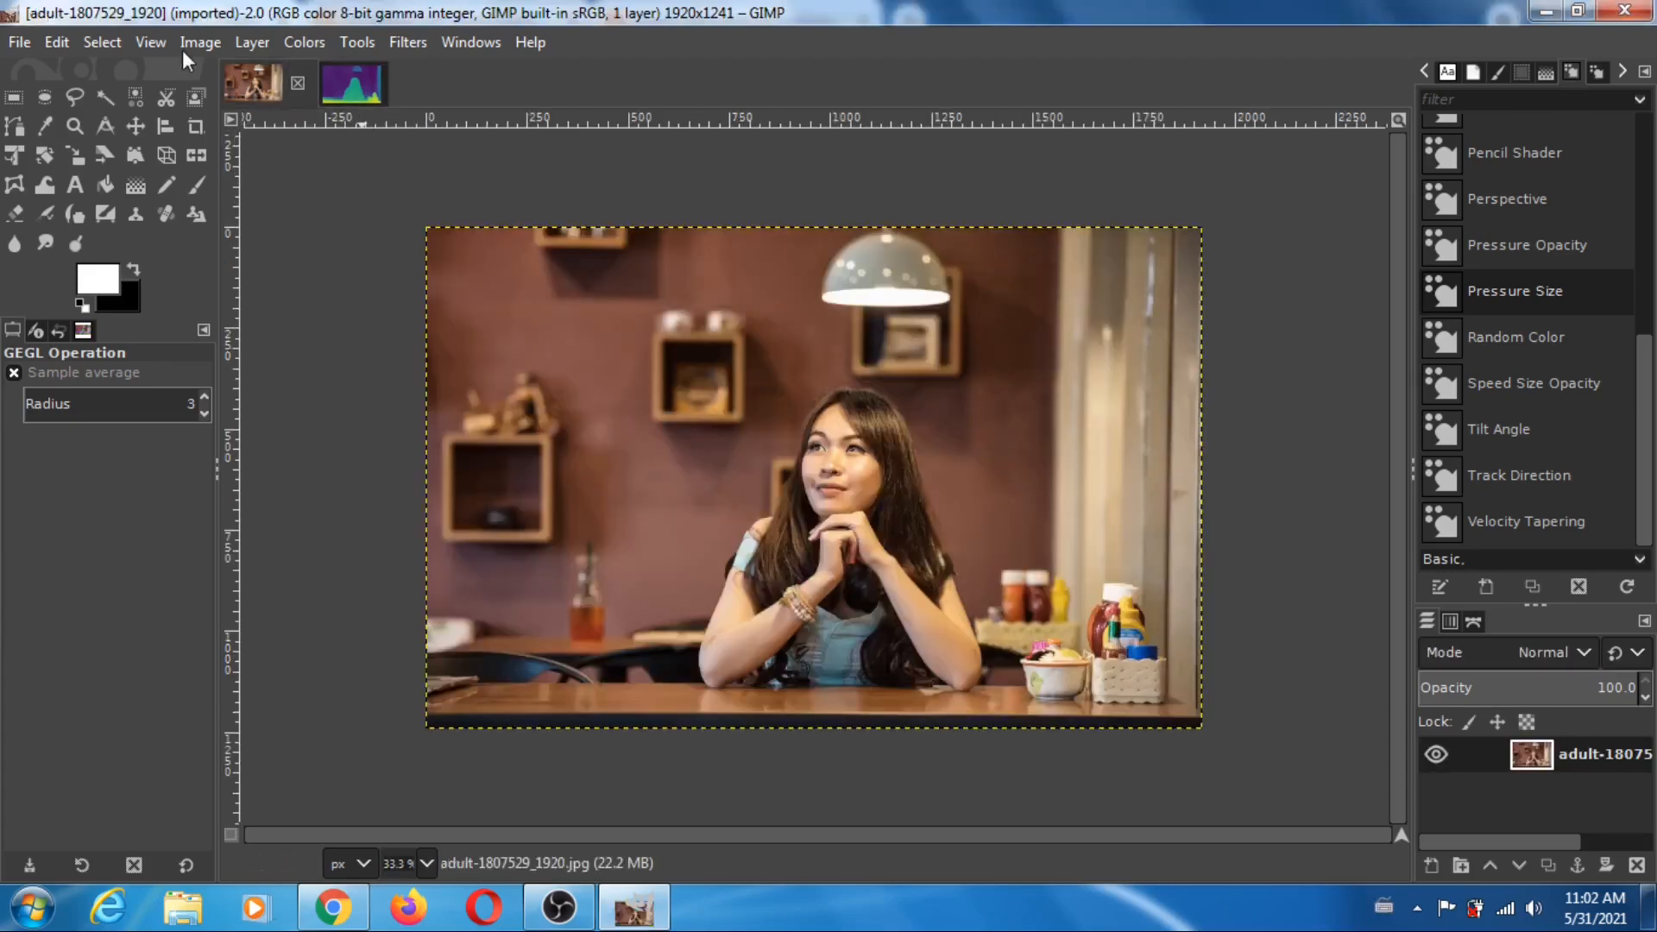
left_click(199, 41)
left_click(259, 362)
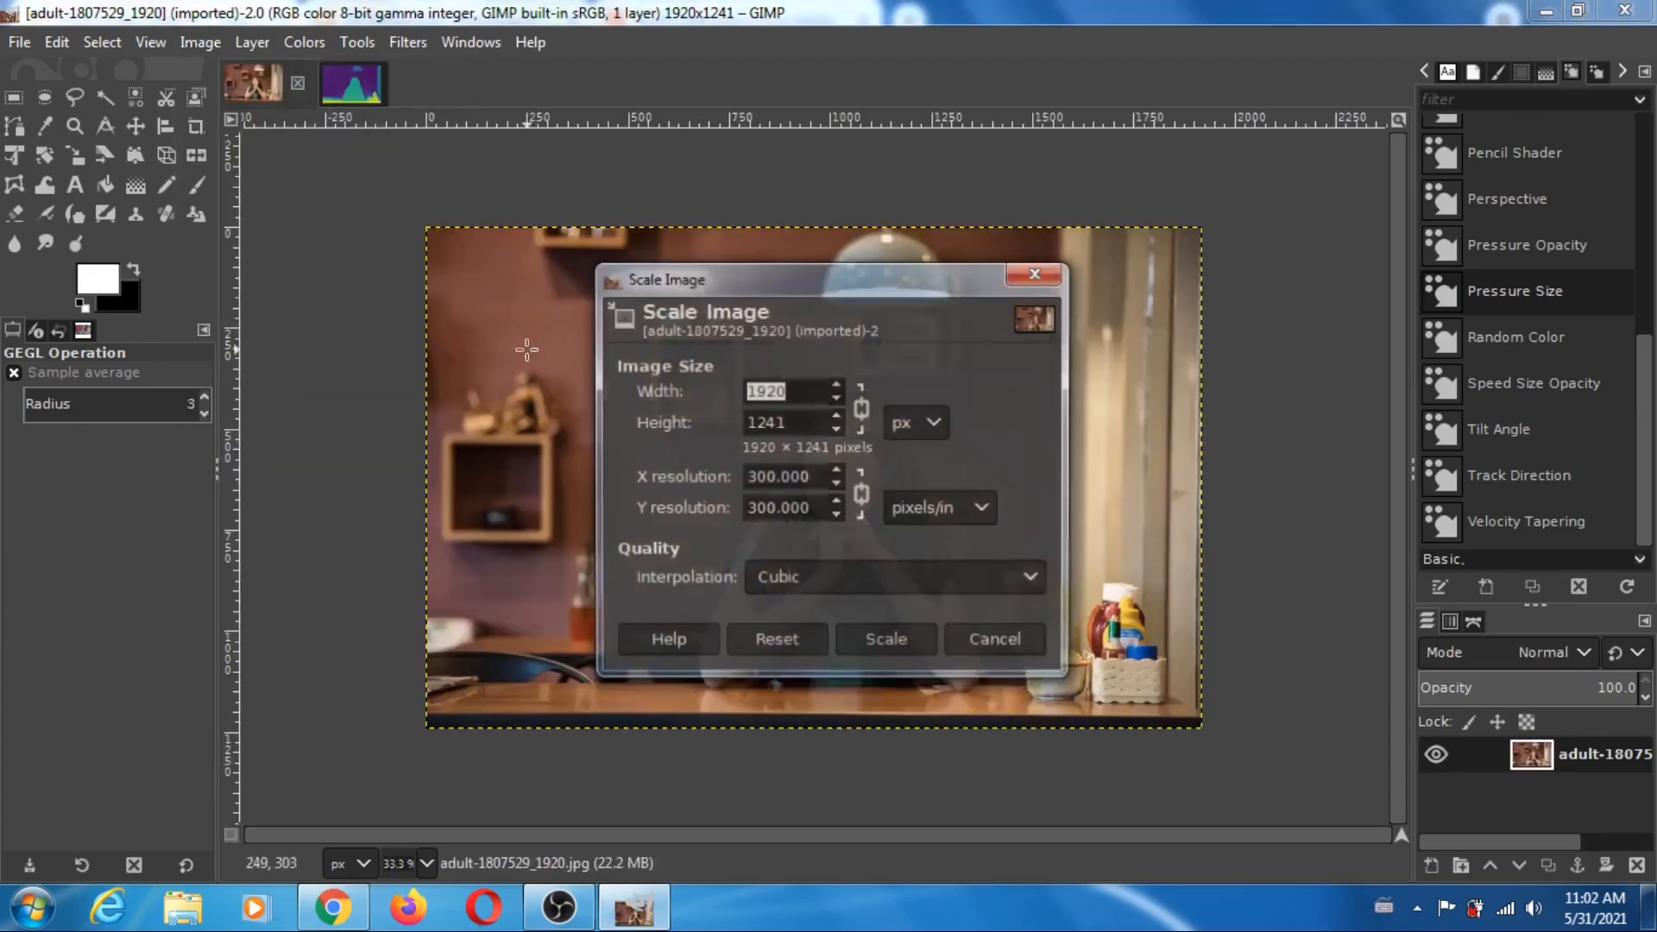
left_click(811, 393)
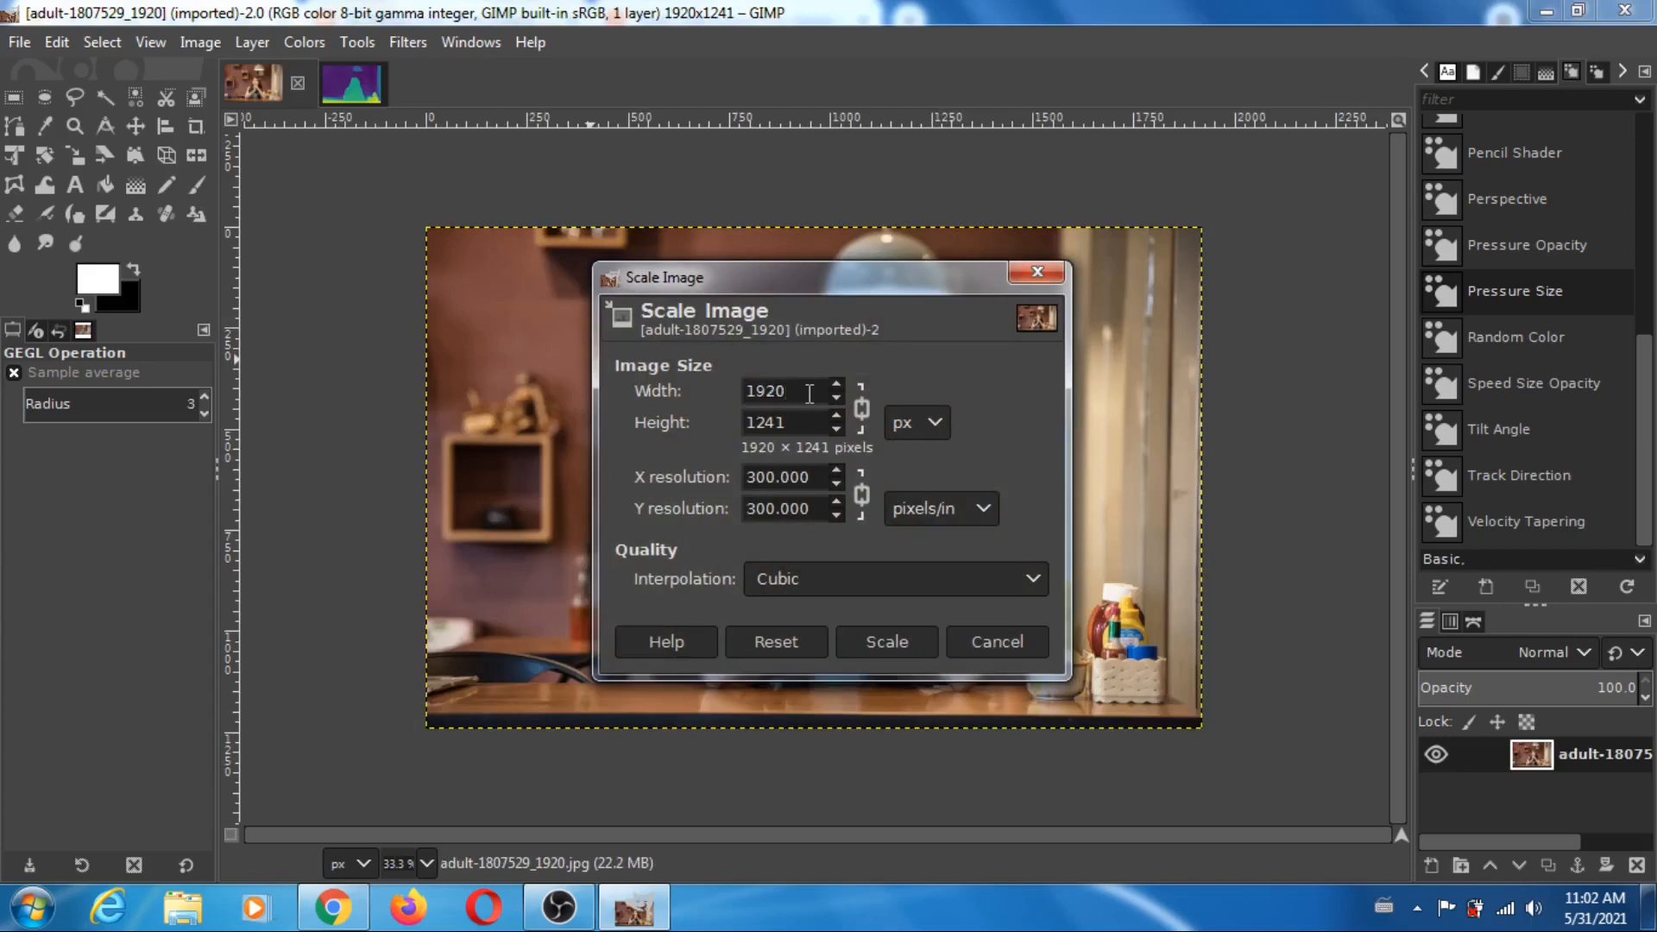
key("BackSpace")
key("BackSpace")
key("BackSpace")
key("BackSpace")
type("334")
key("Return")
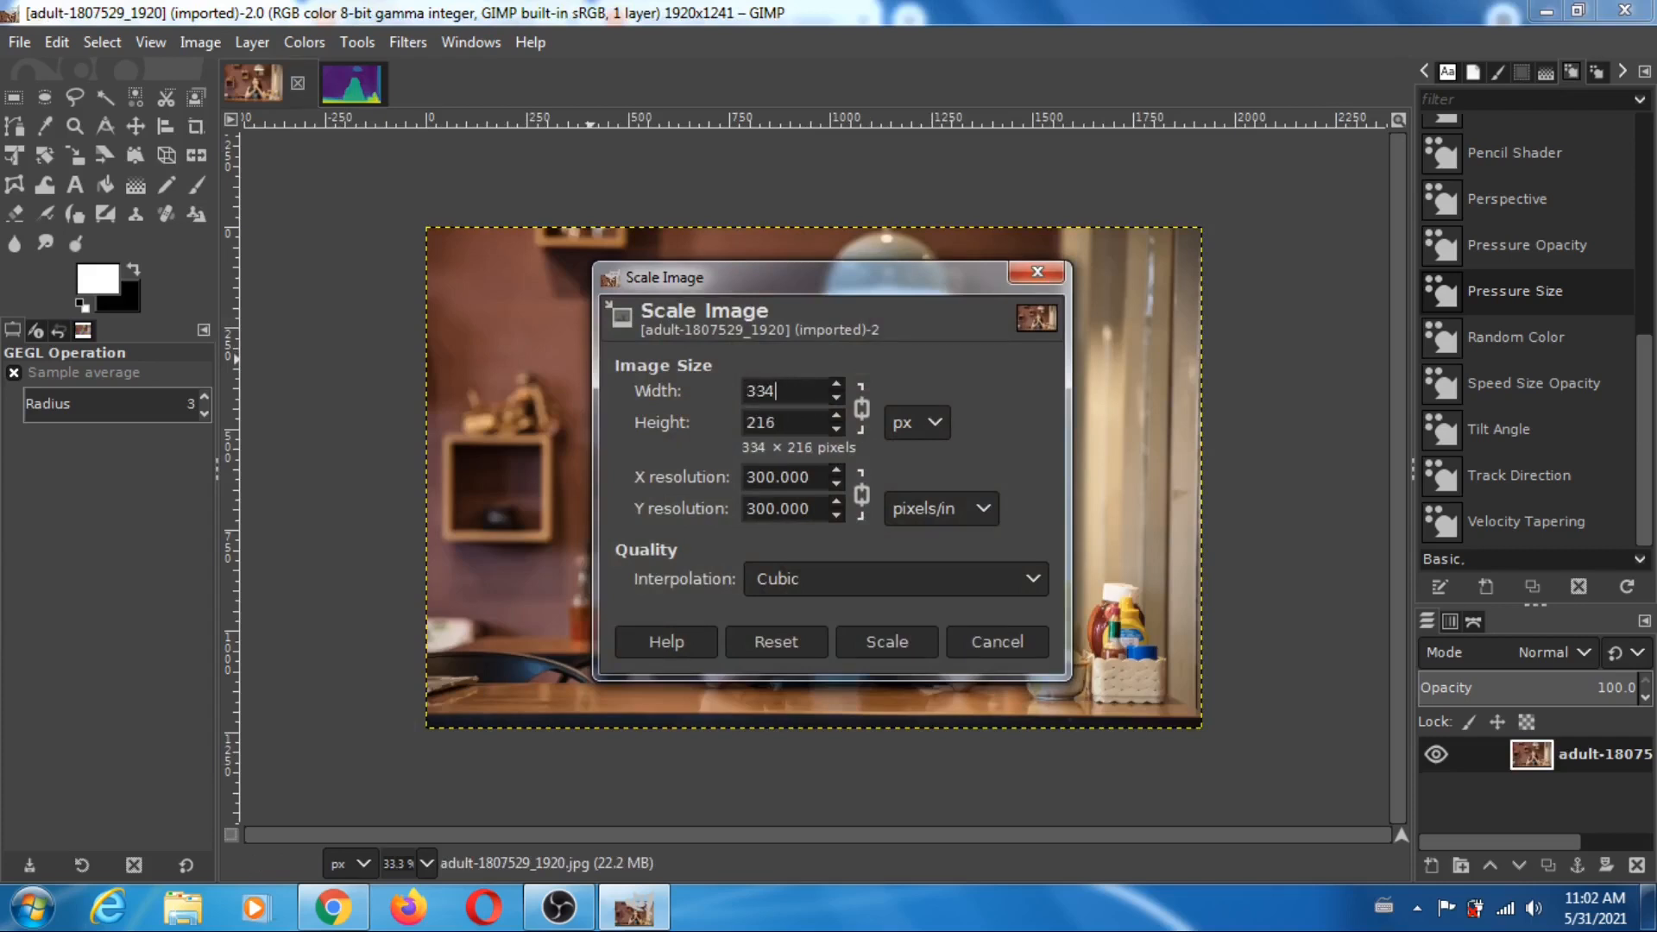
left_click(889, 642)
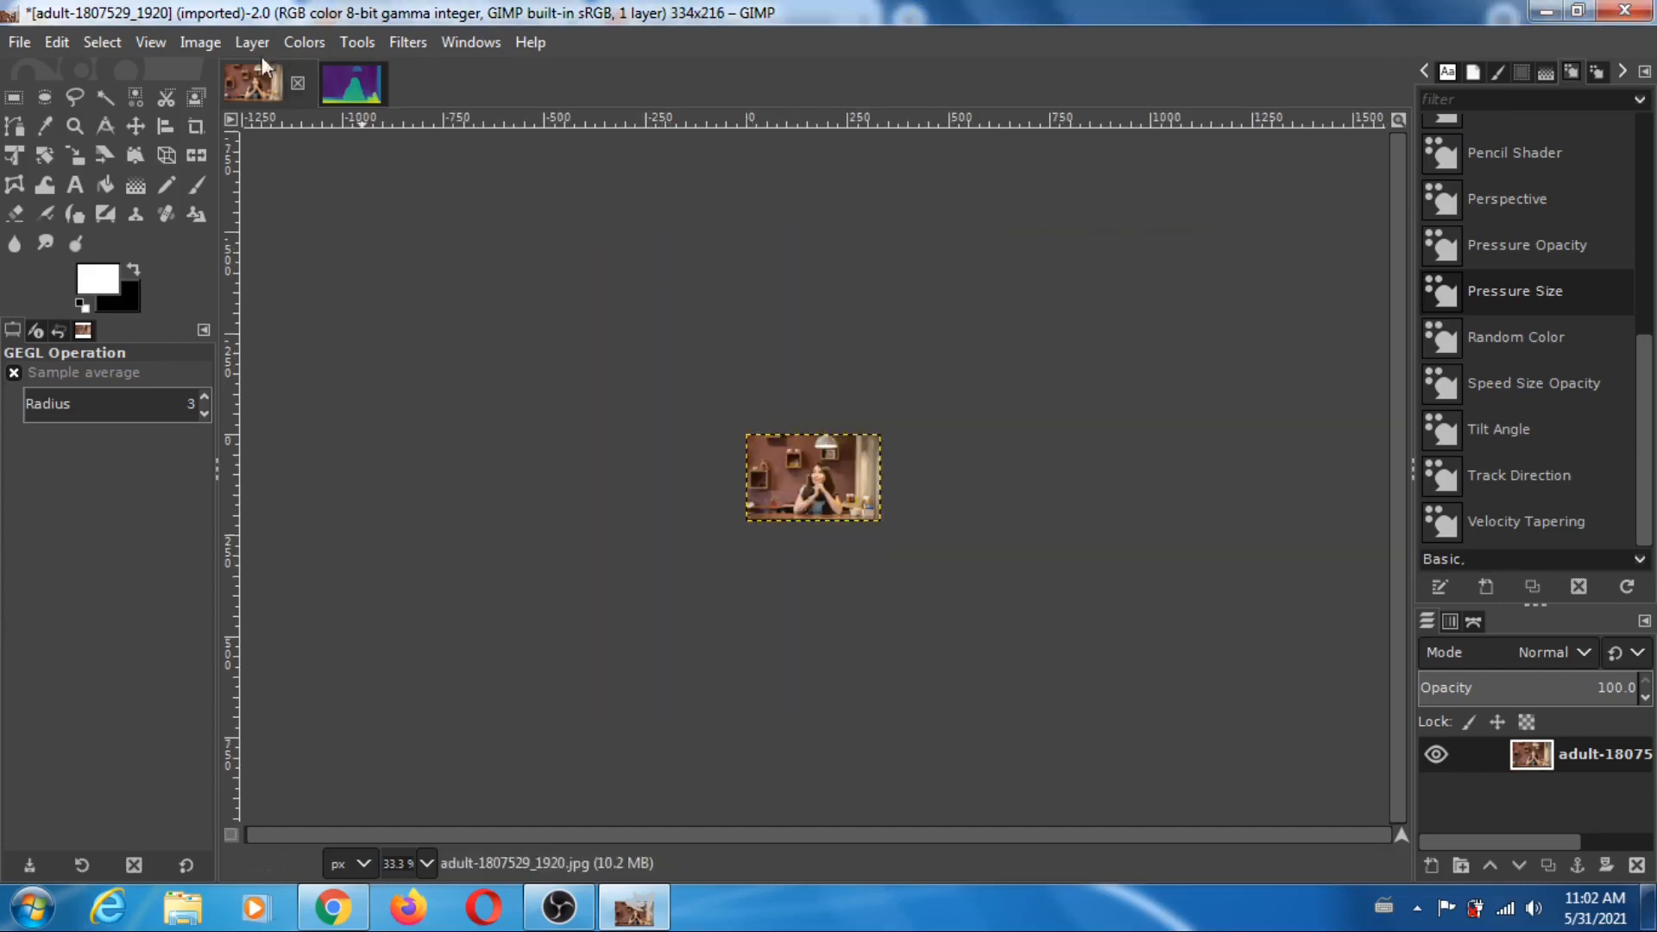
- Export the scaled photo to the pixabay folder as adult-1807529_334.png with the current PNG options
left_click(152, 48)
mouse_move(272, 134)
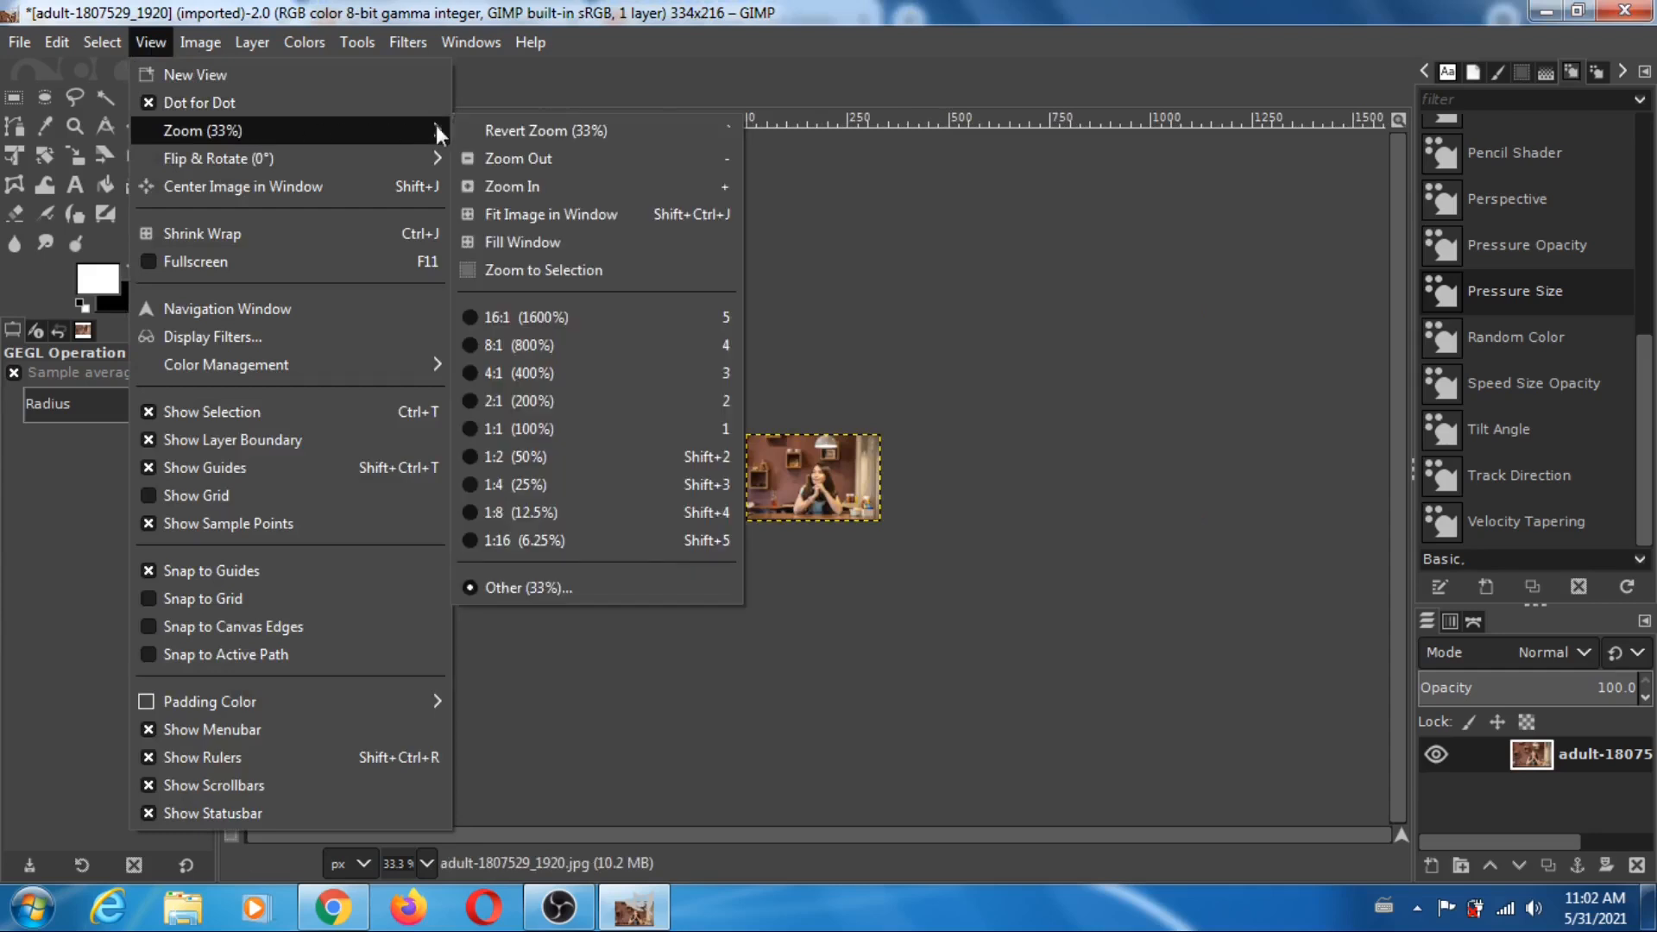
left_click(518, 428)
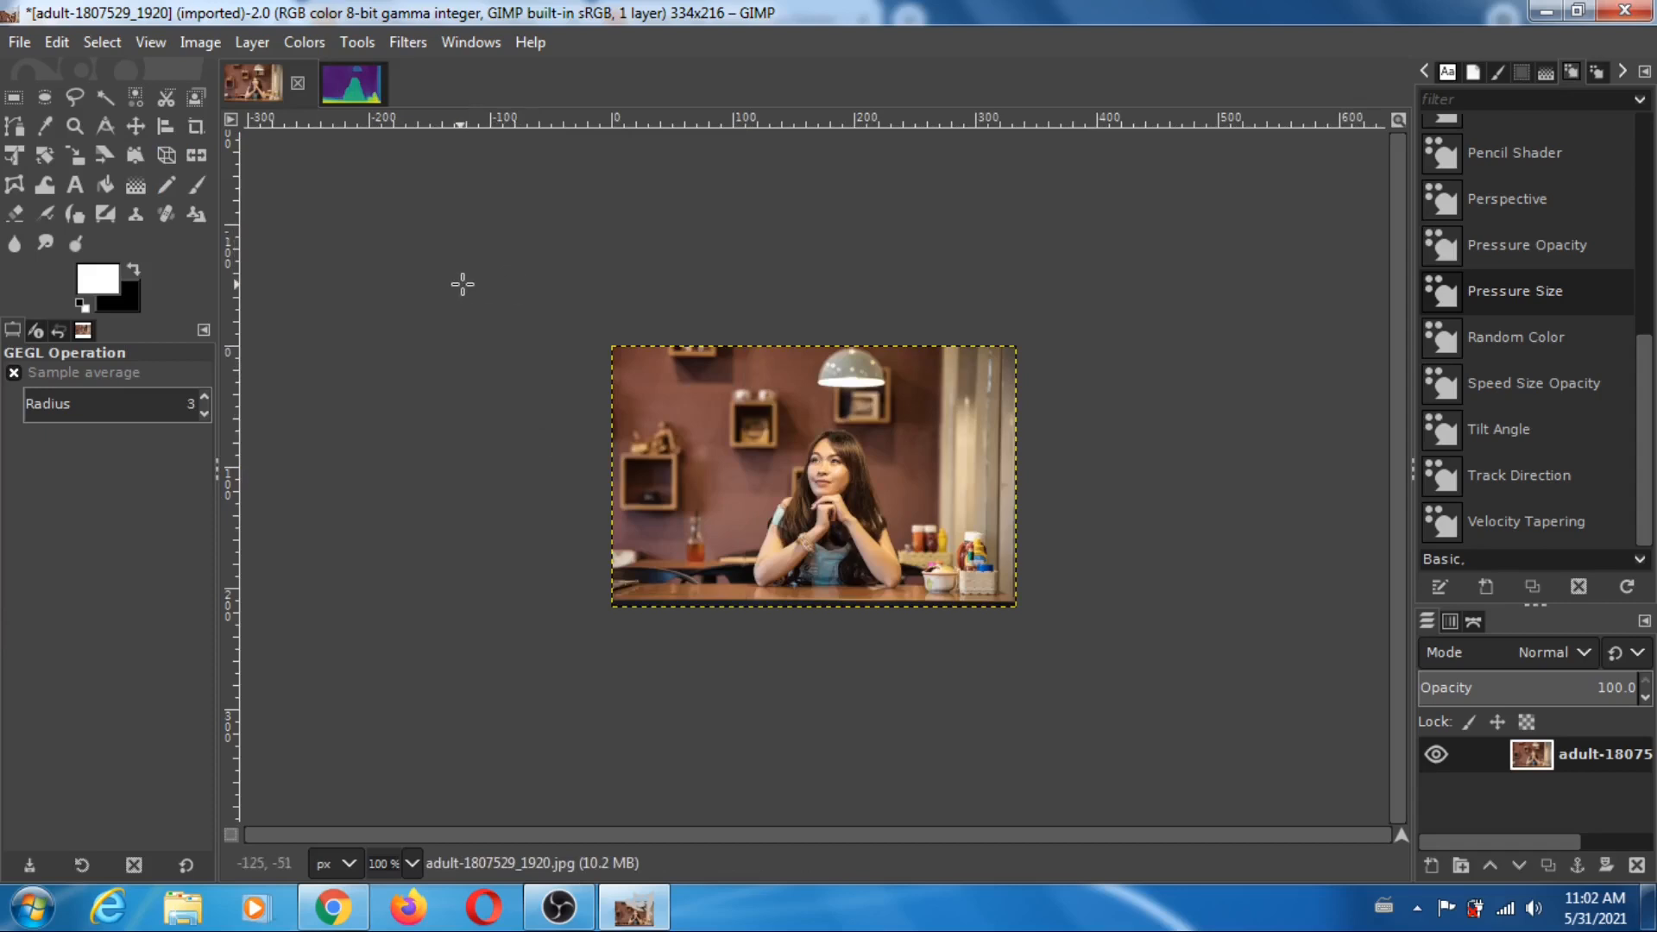
left_click(17, 45)
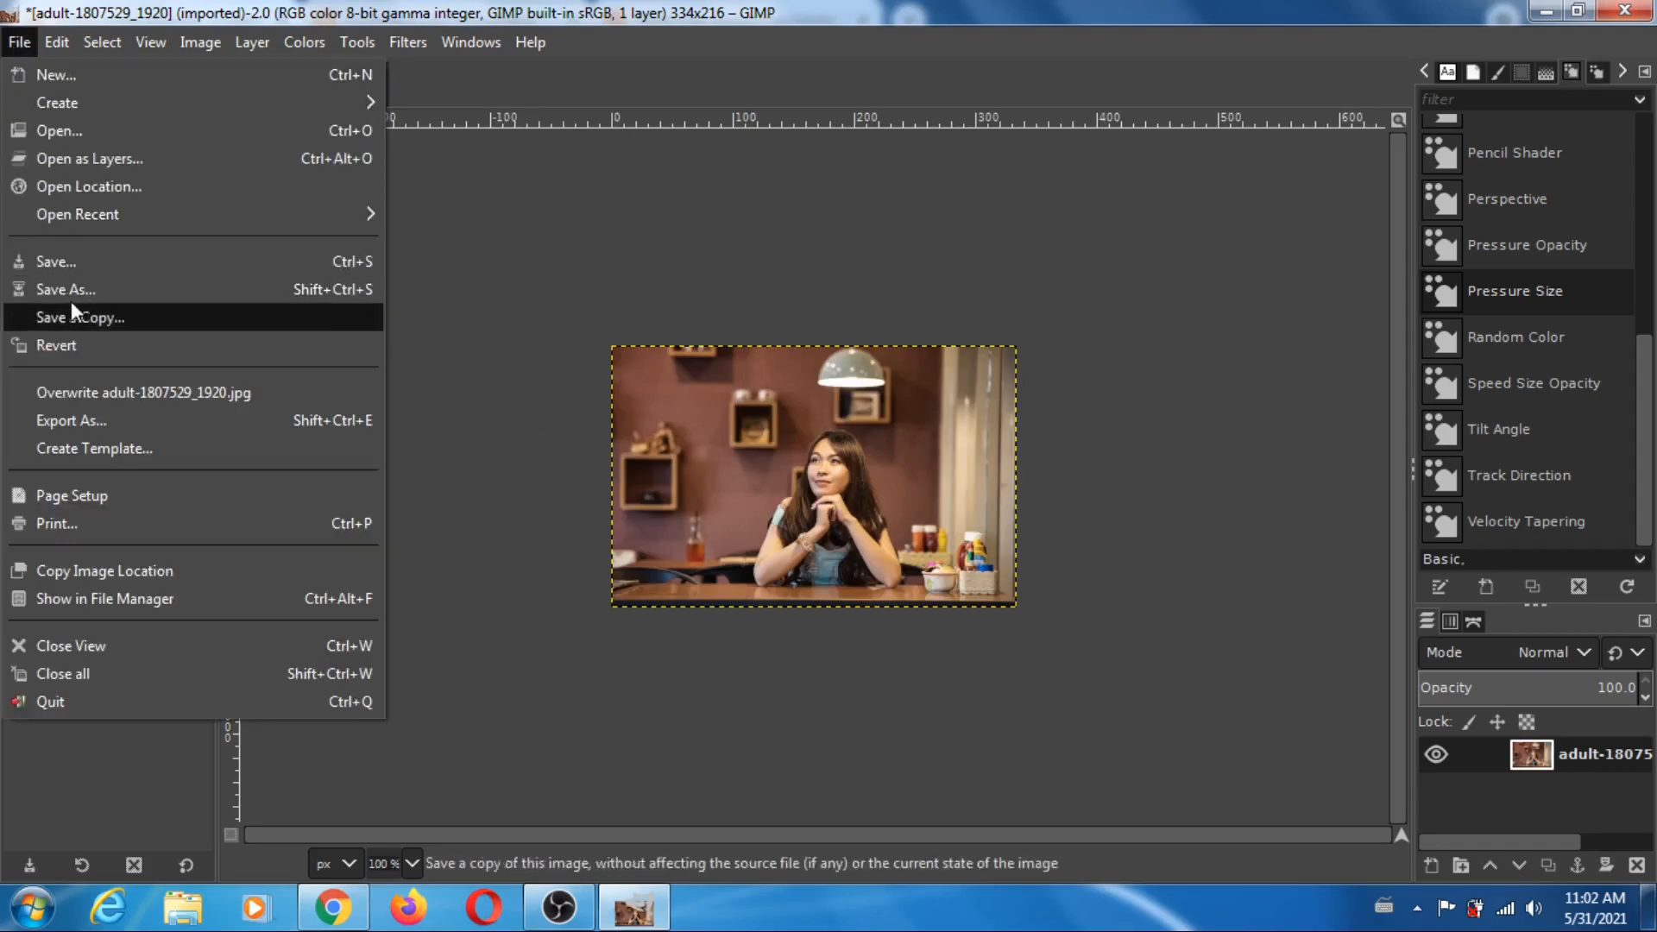
left_click(87, 423)
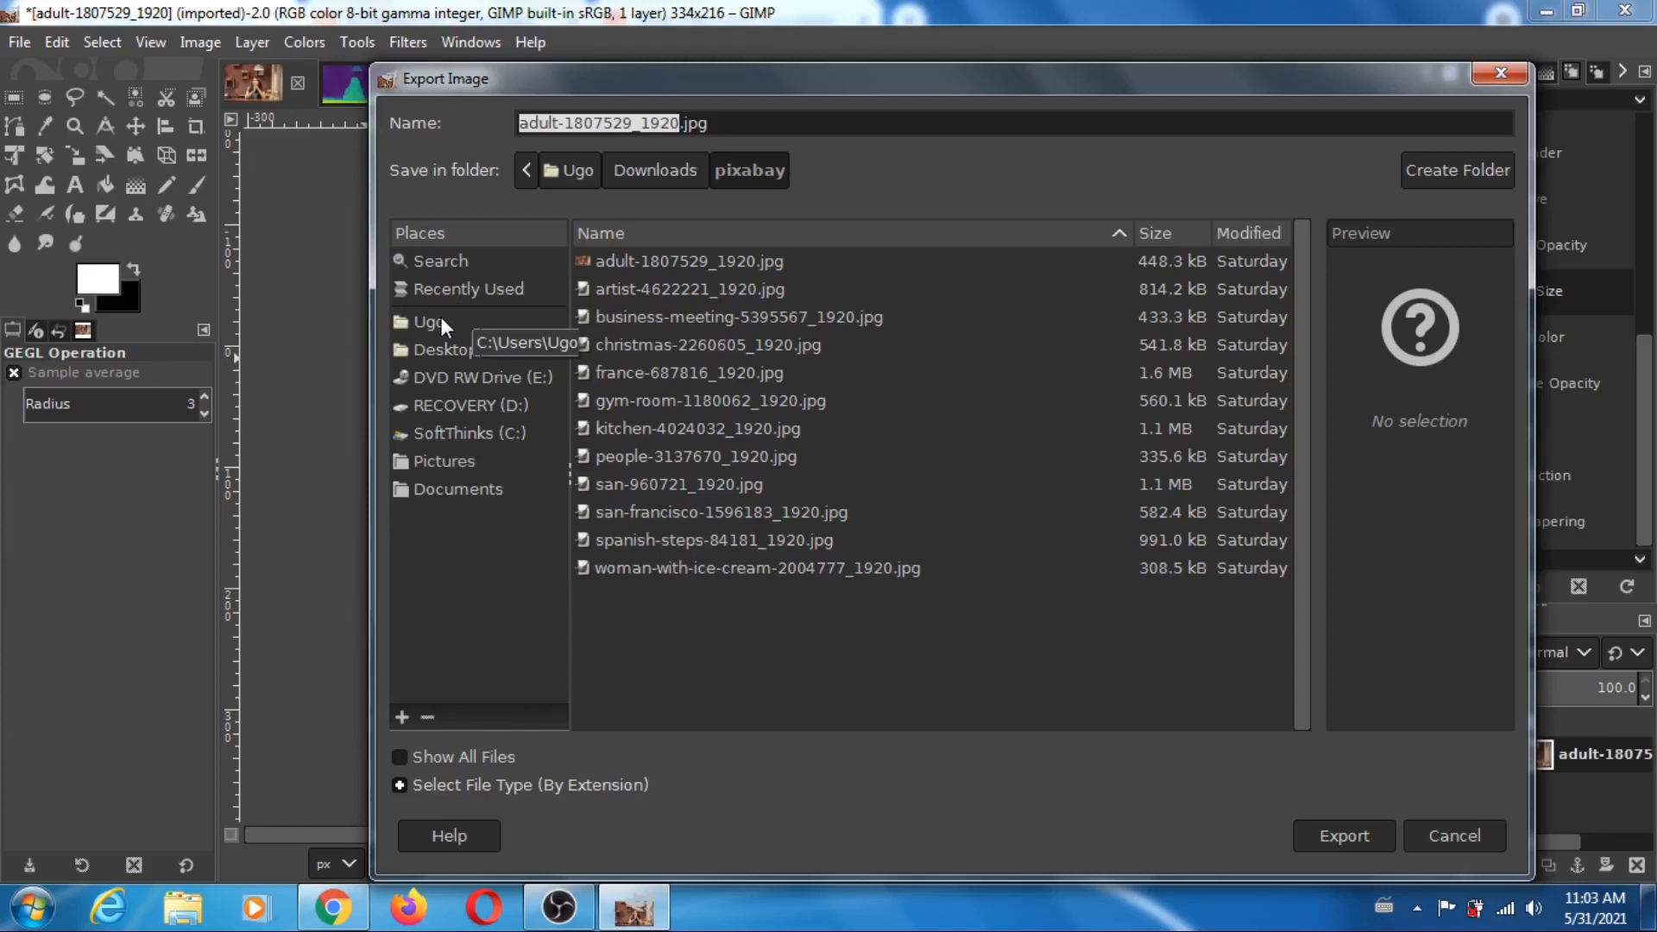
left_click(683, 125)
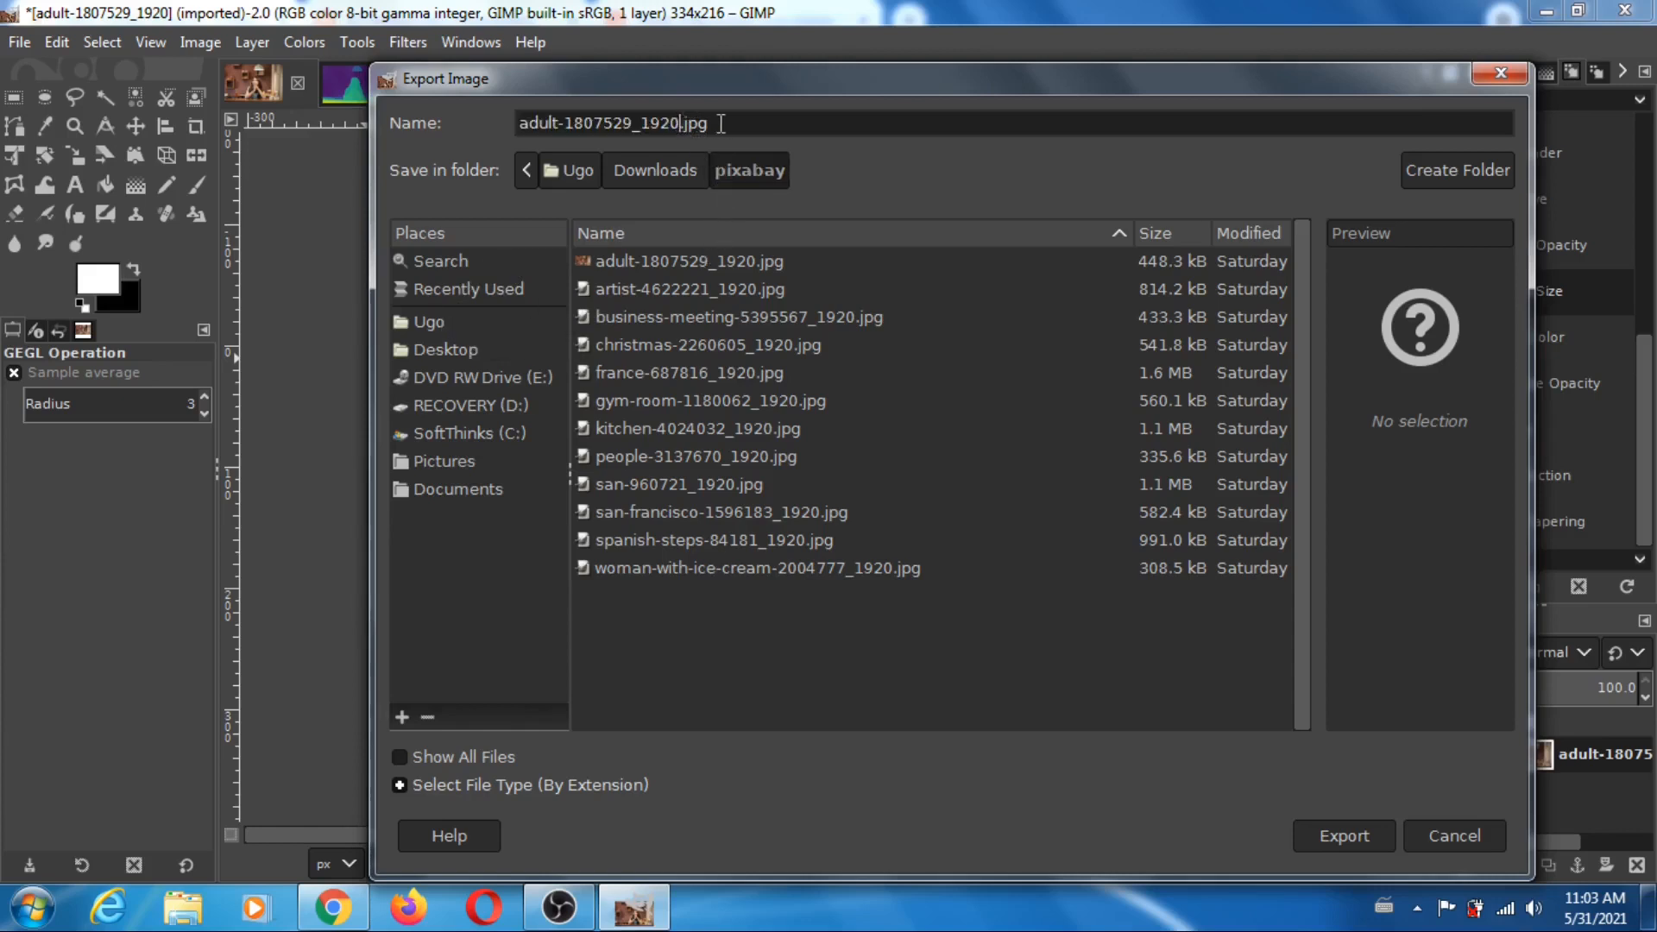
key("BackSpace")
key("BackSpace")
key("BackSpace")
key("BackSpace")
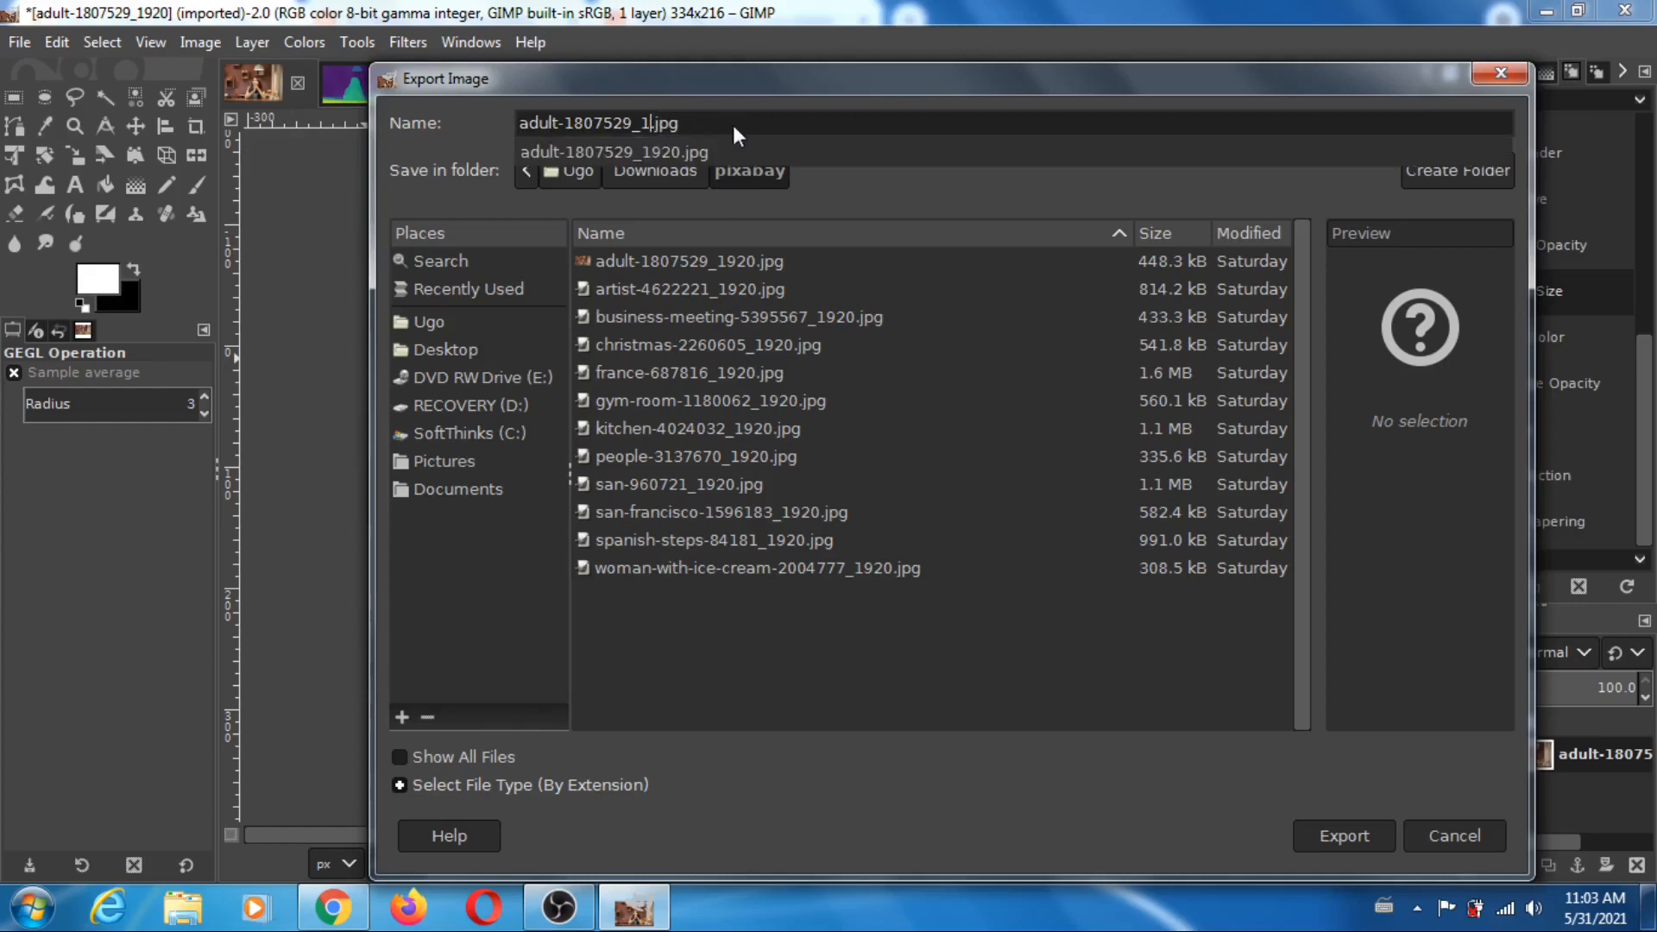
type("334")
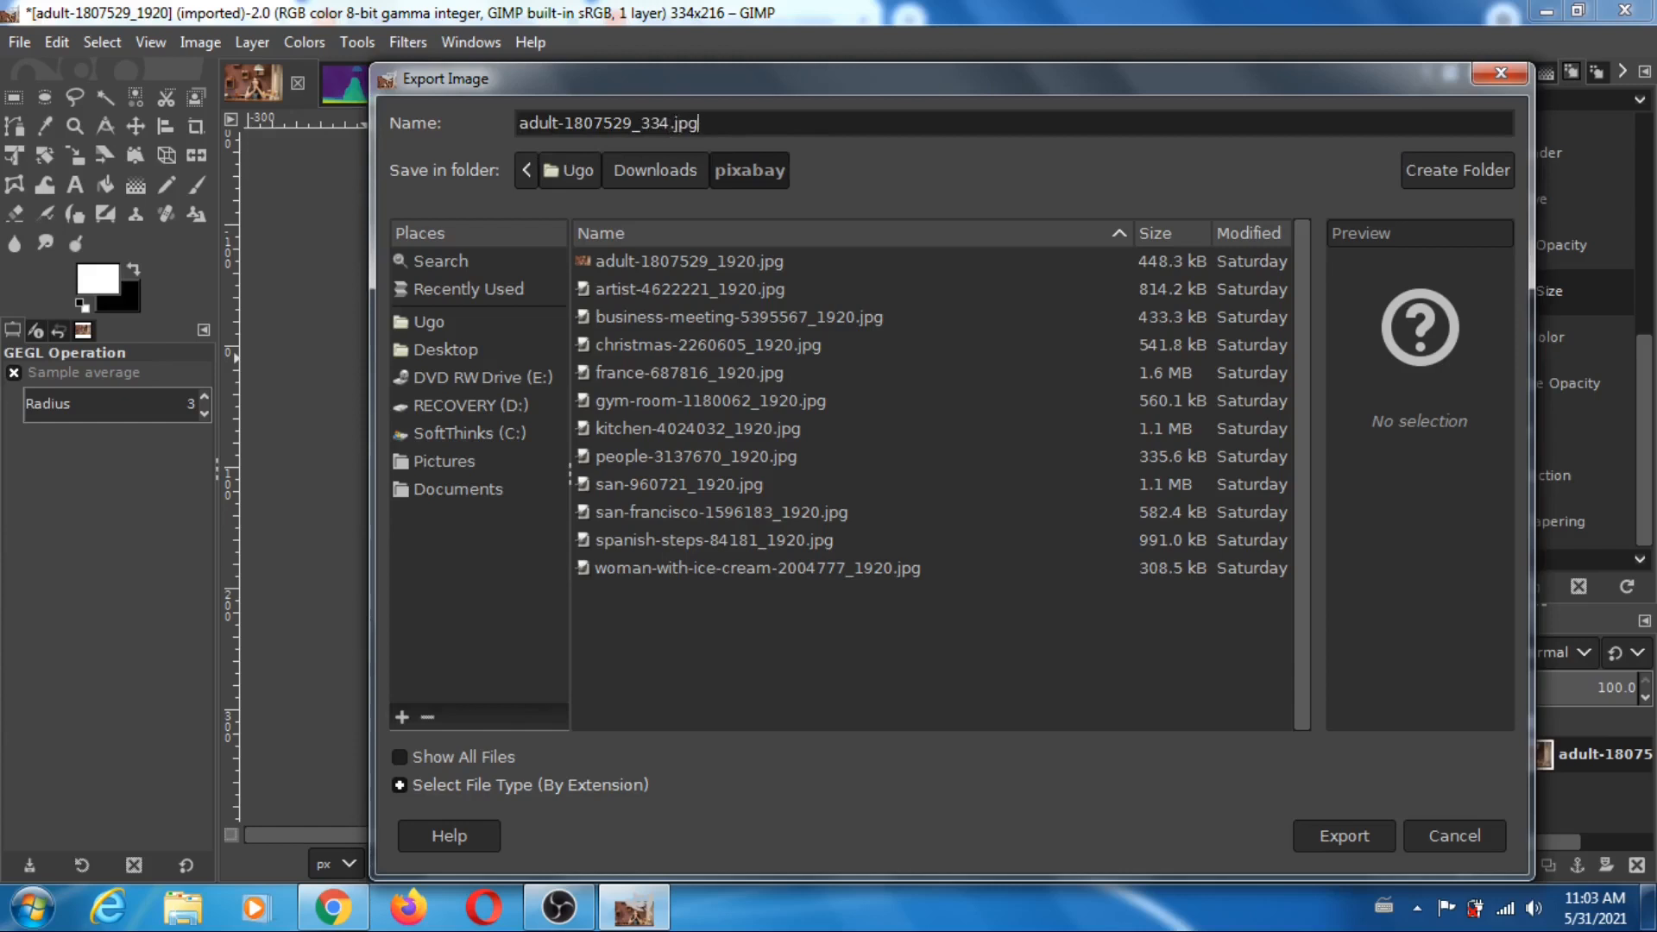
key("BackSpace")
key("BackSpace")
type("png")
key("Return")
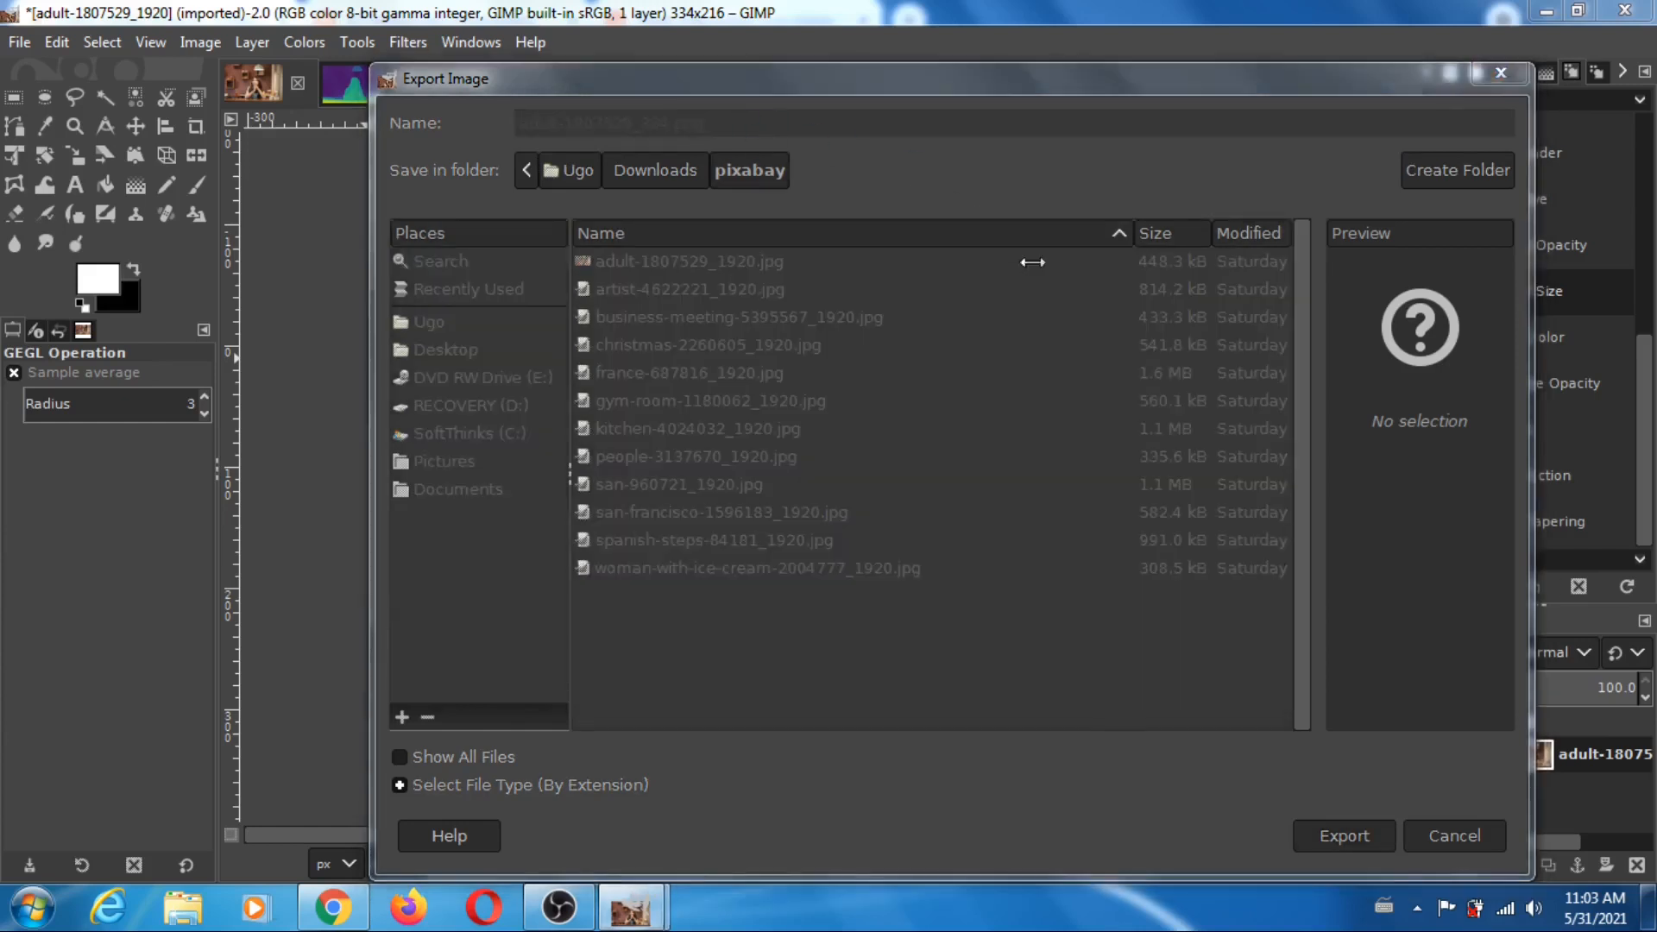
left_click(865, 738)
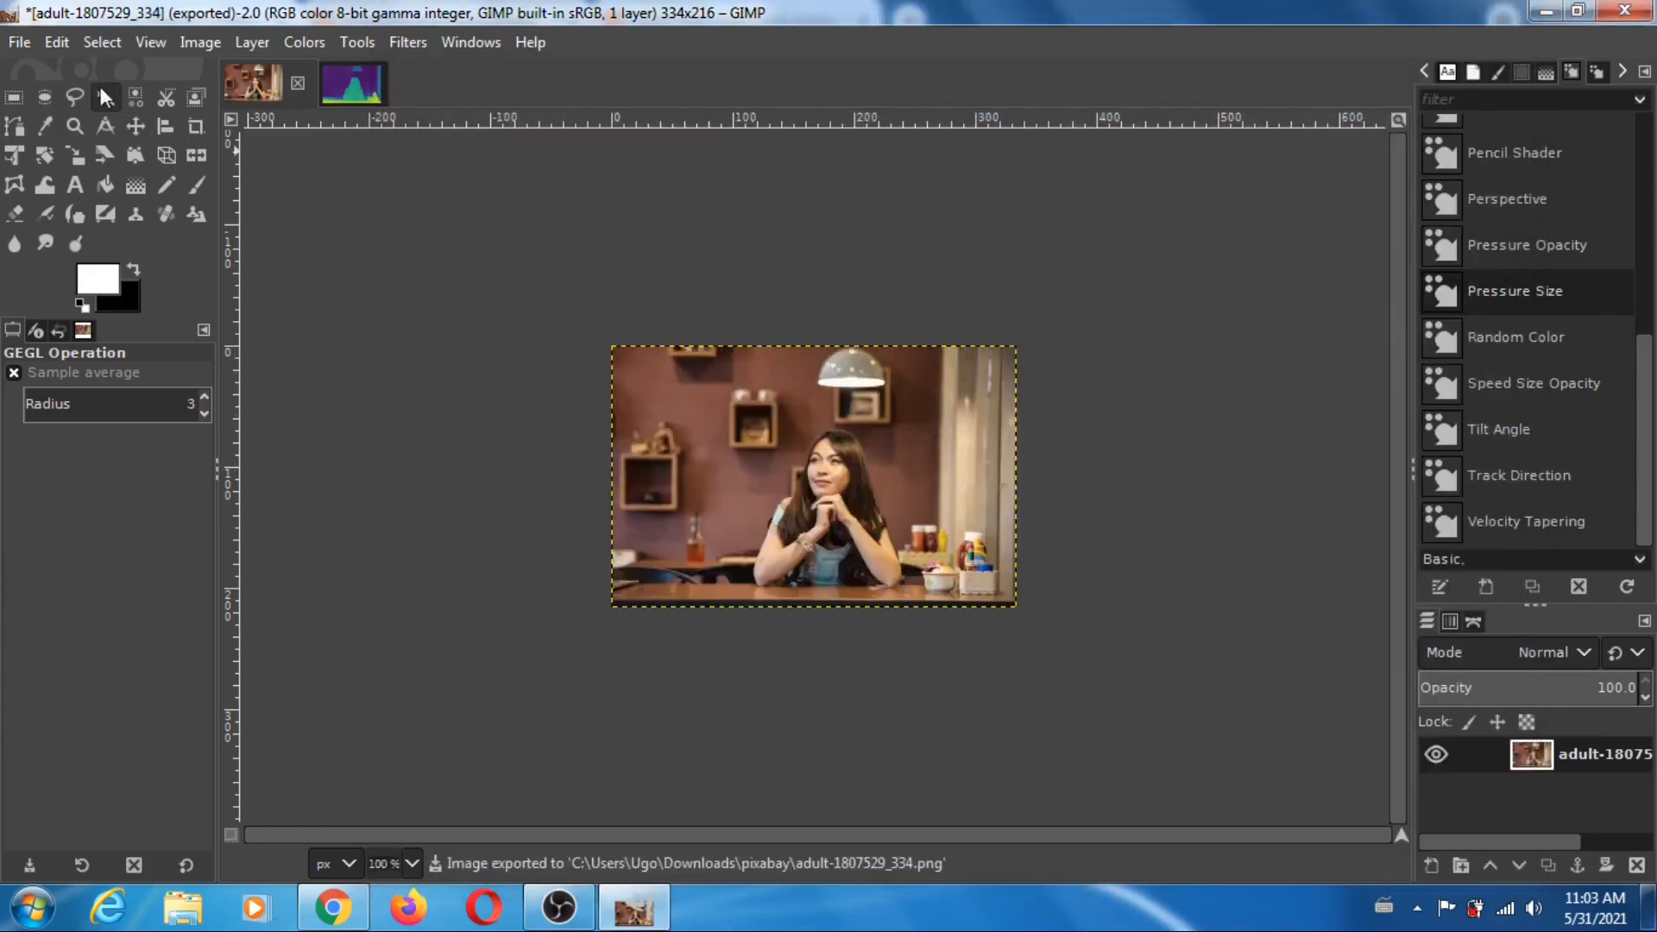
left_click(353, 96)
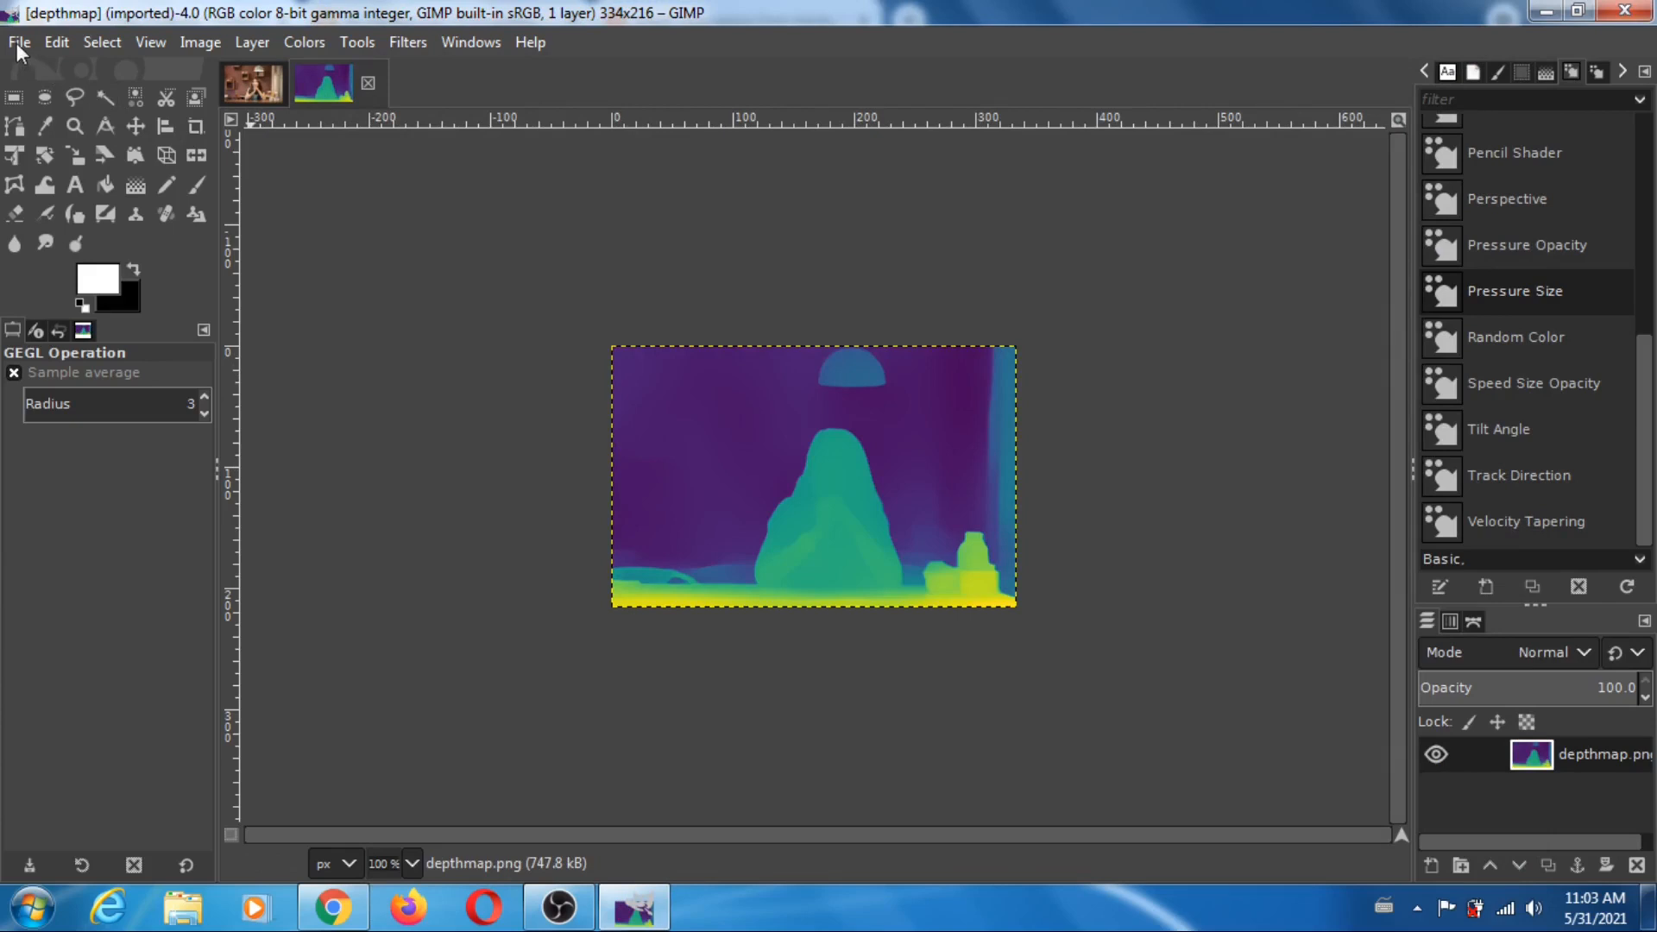
left_click(19, 45)
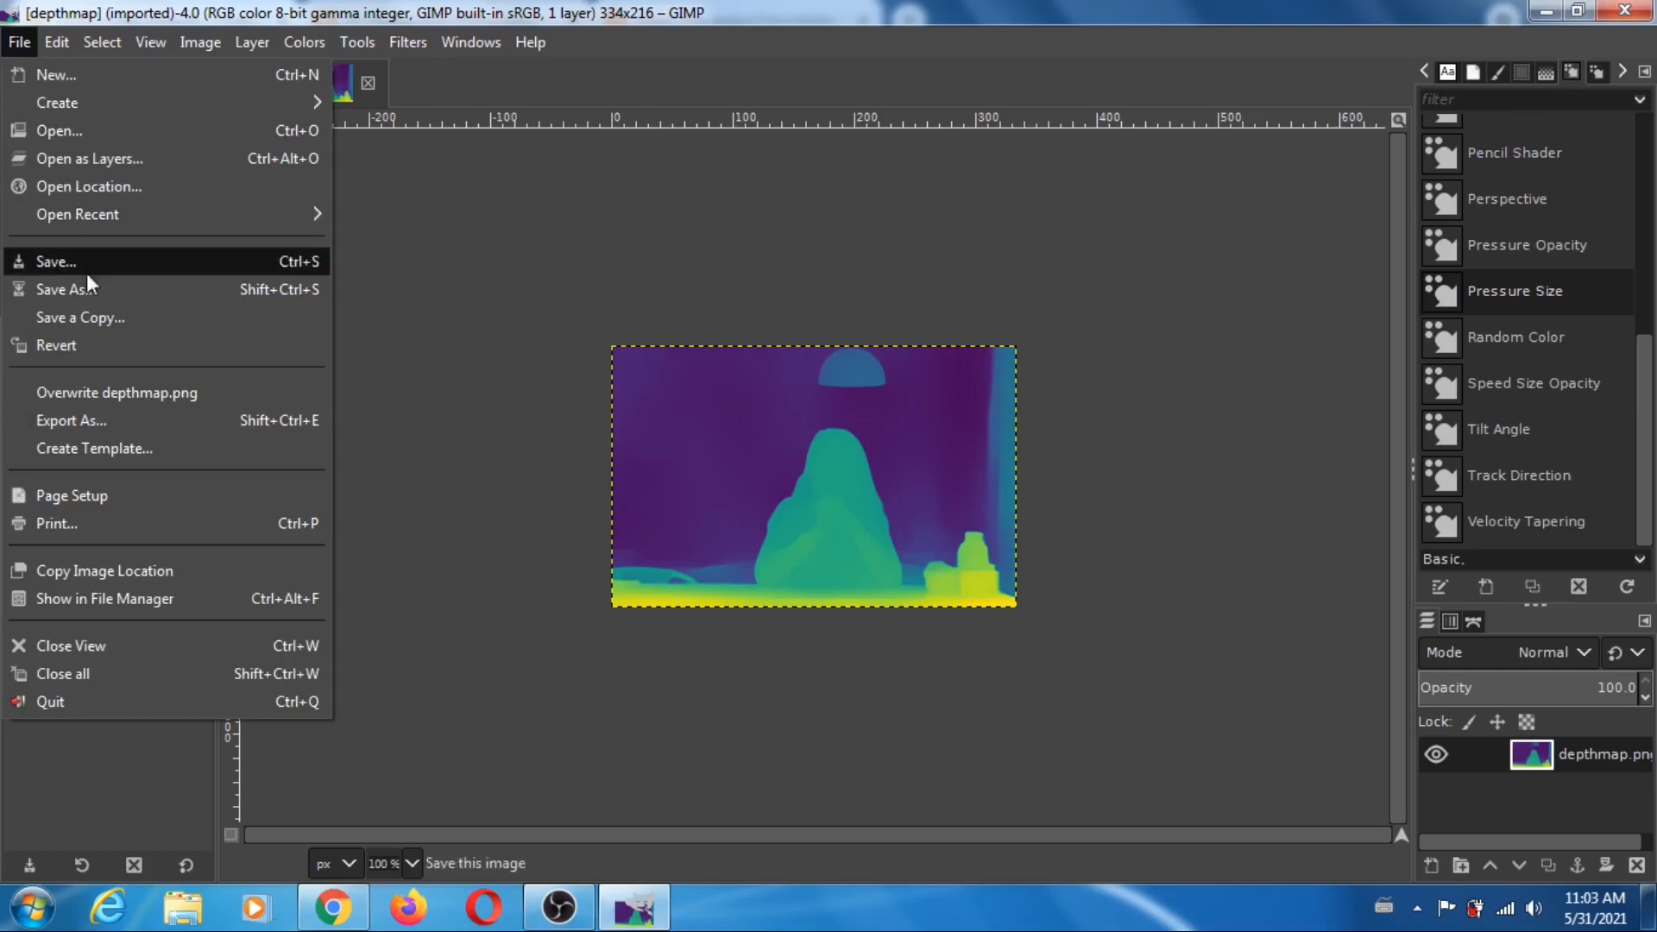
left_click(111, 421)
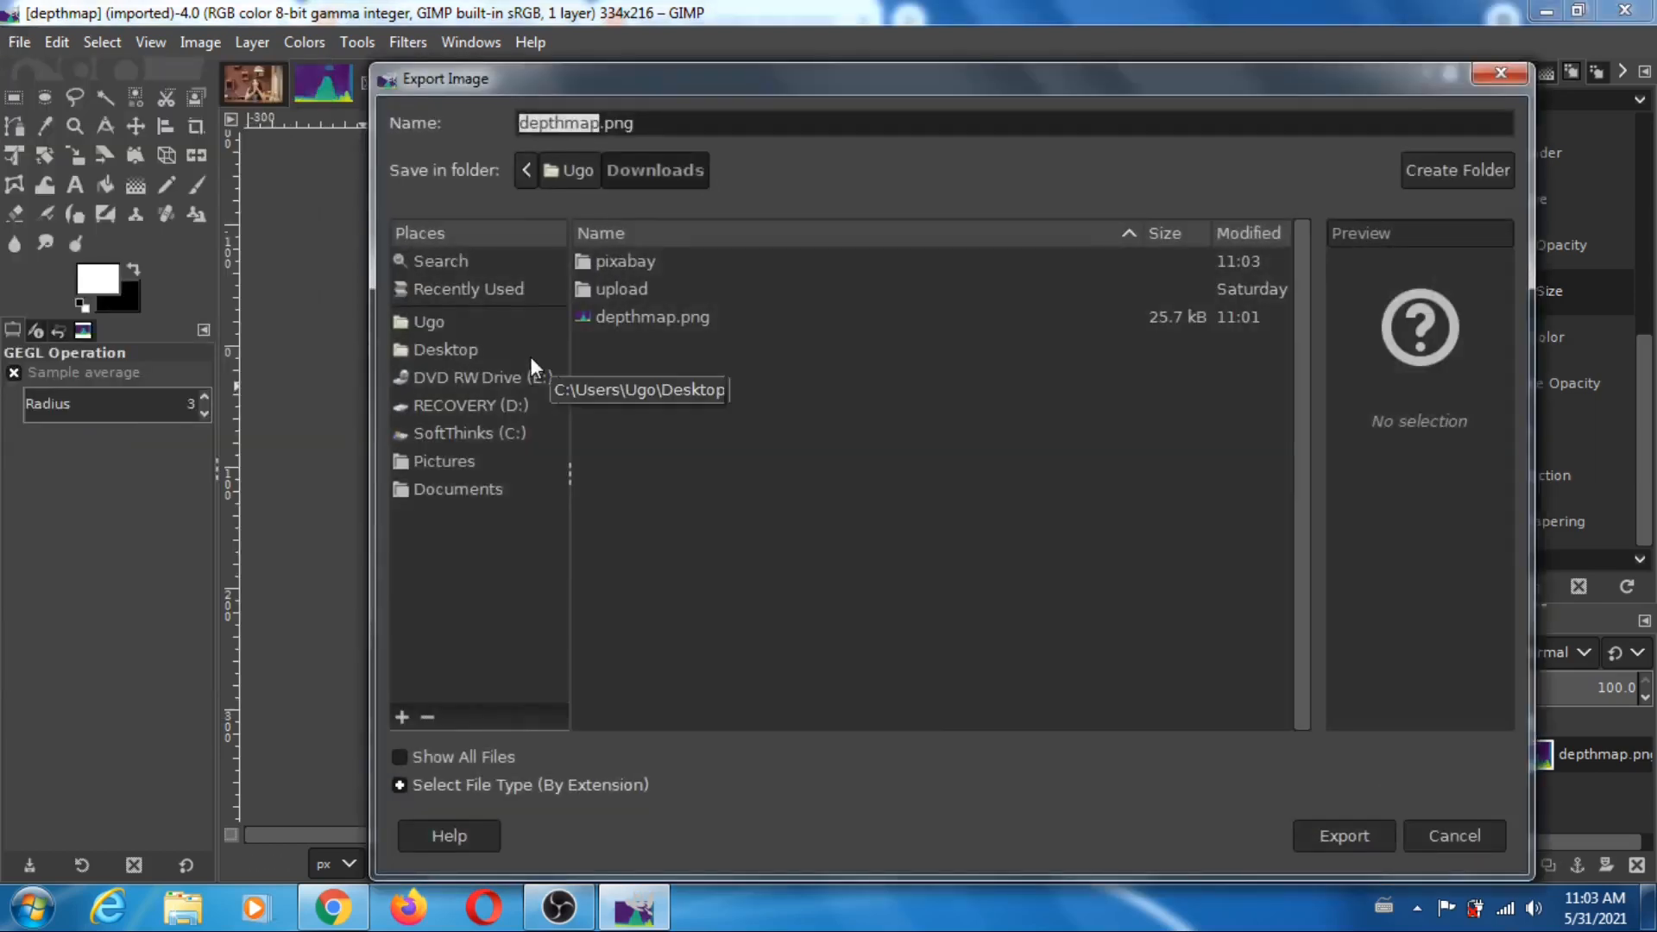
left_click(1460, 826)
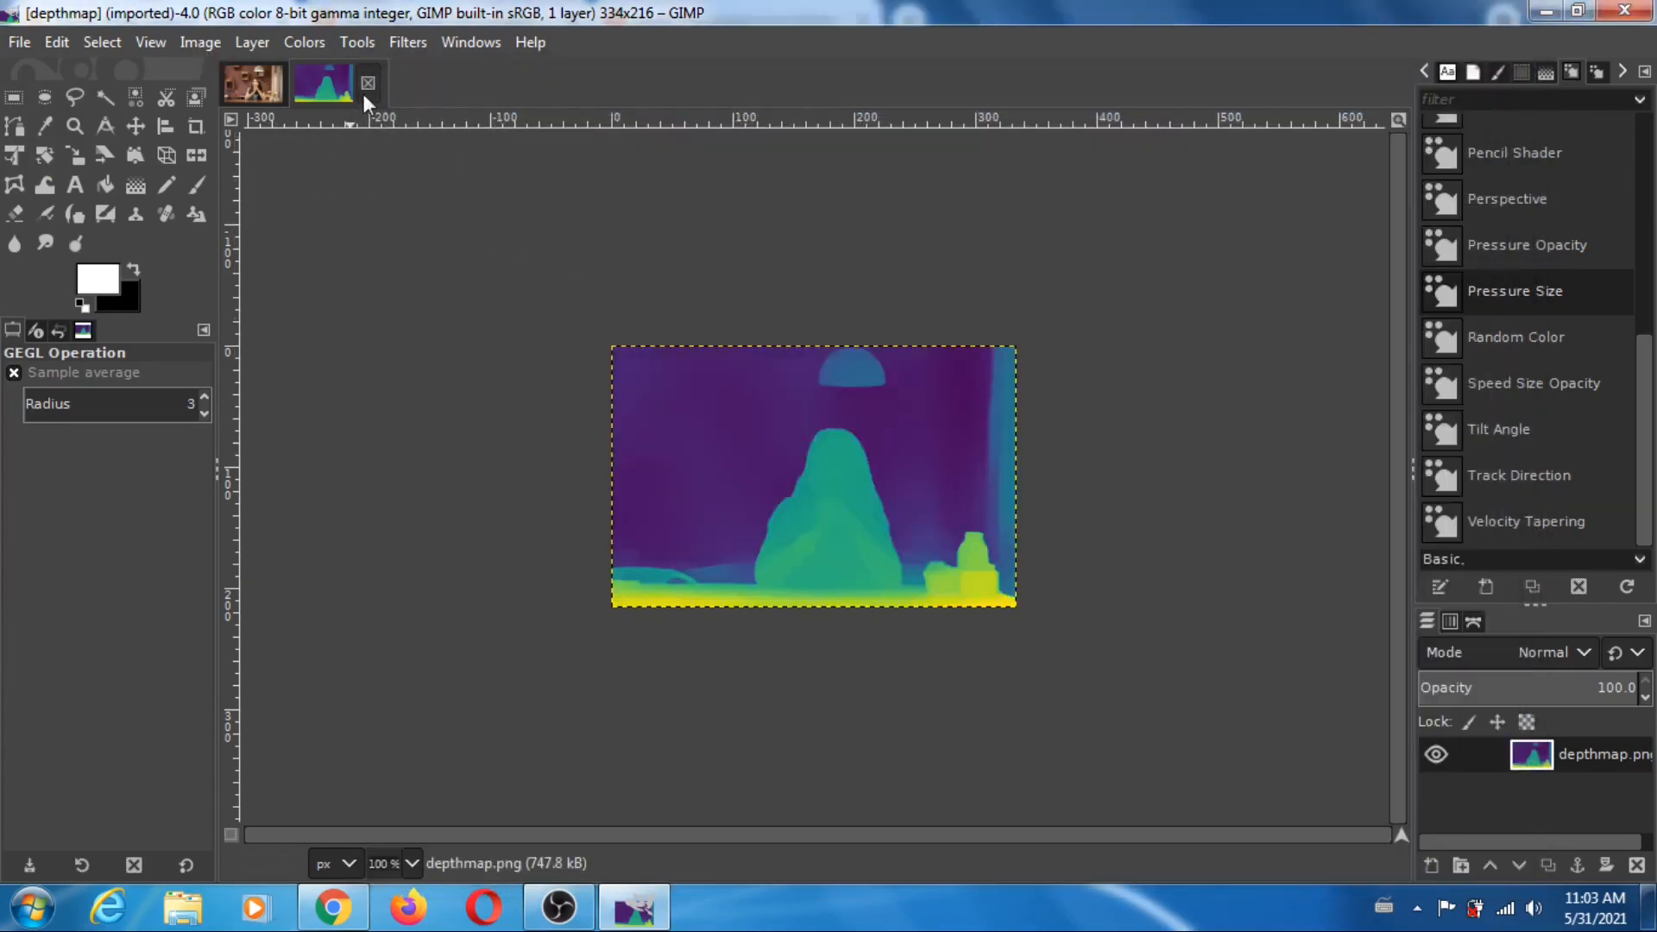
- Add depthmap.png from the Downloads folder as a new layer above the scaled photo
left_click(259, 85)
left_click(19, 42)
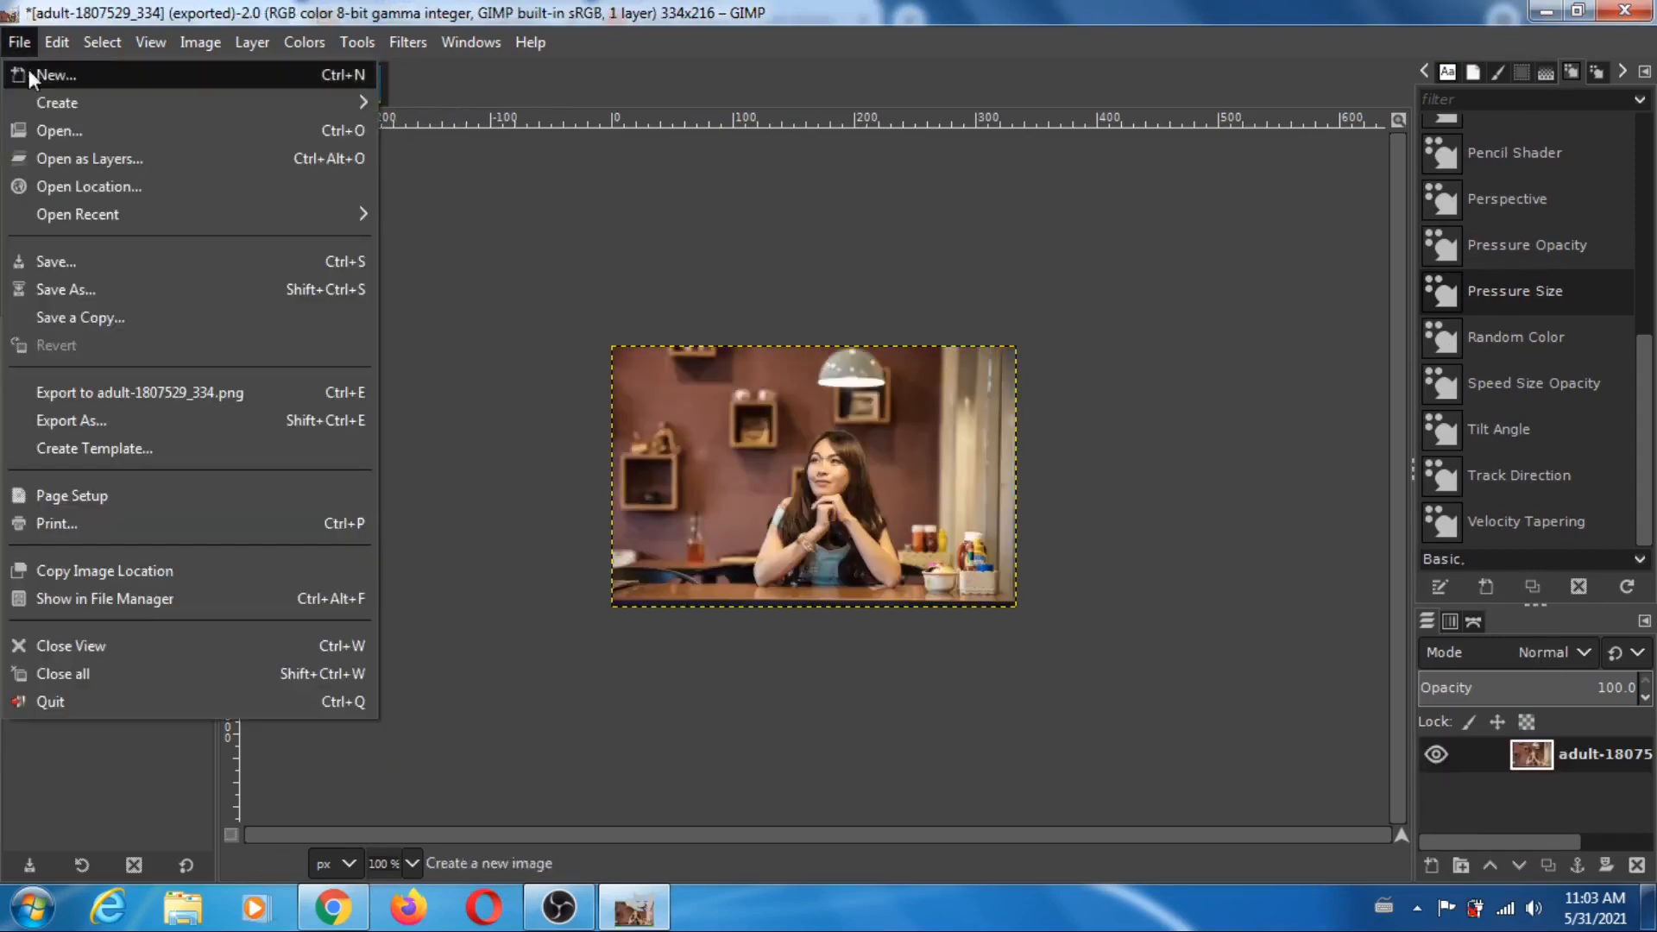
left_click(97, 159)
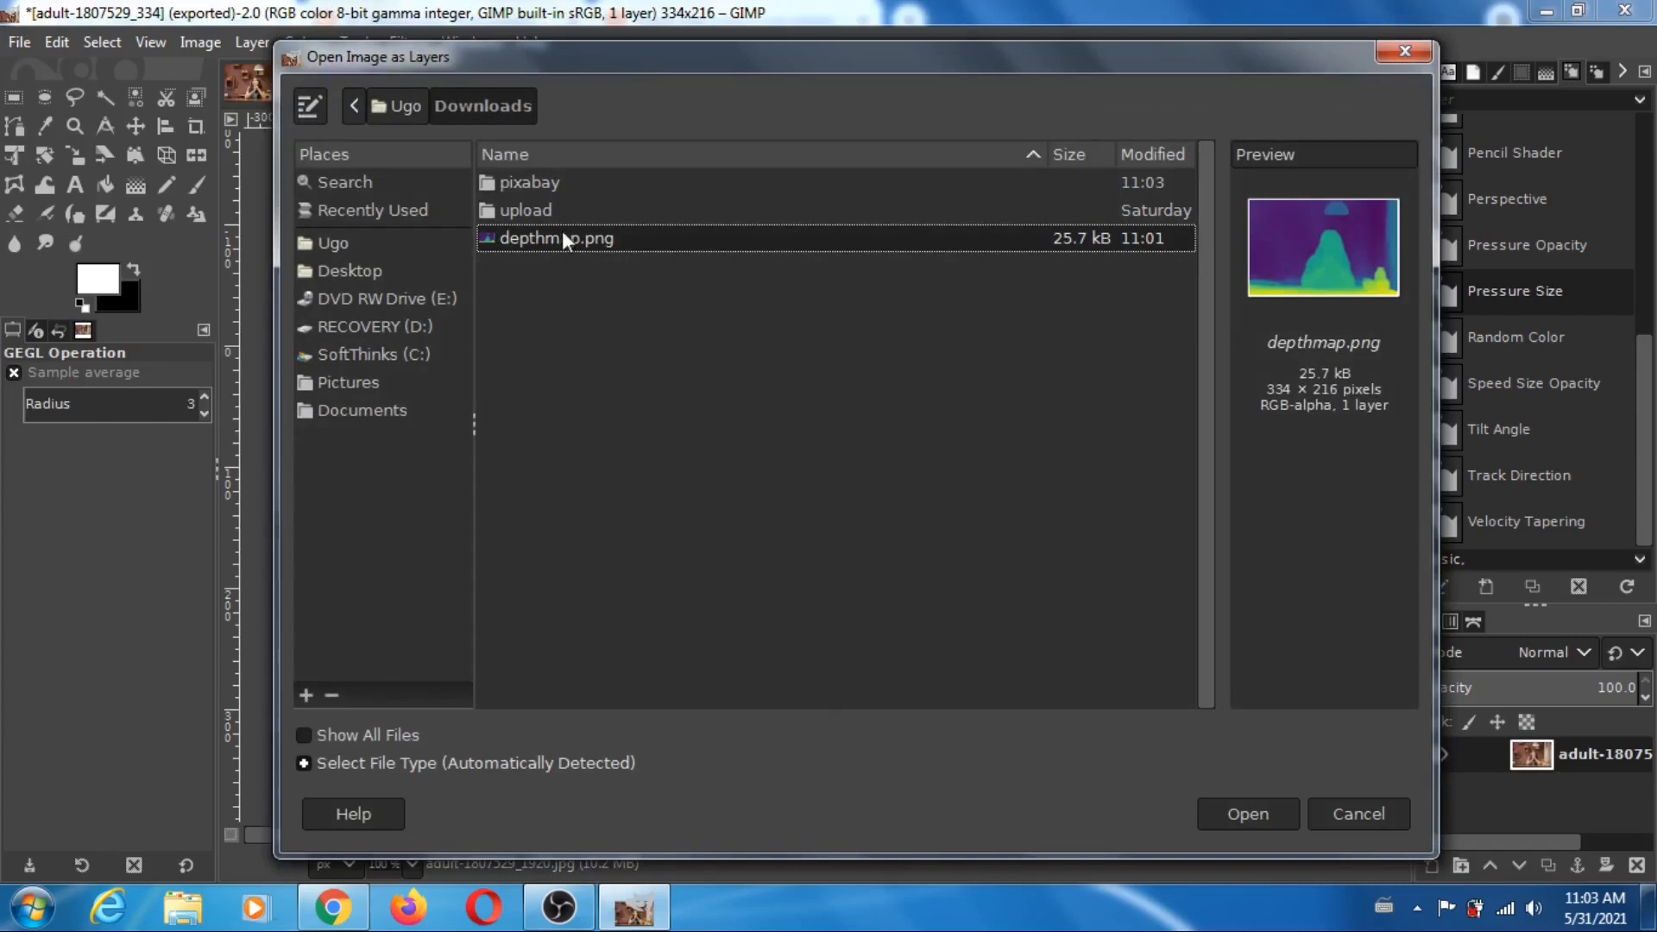
left_click(573, 241)
left_click(1240, 816)
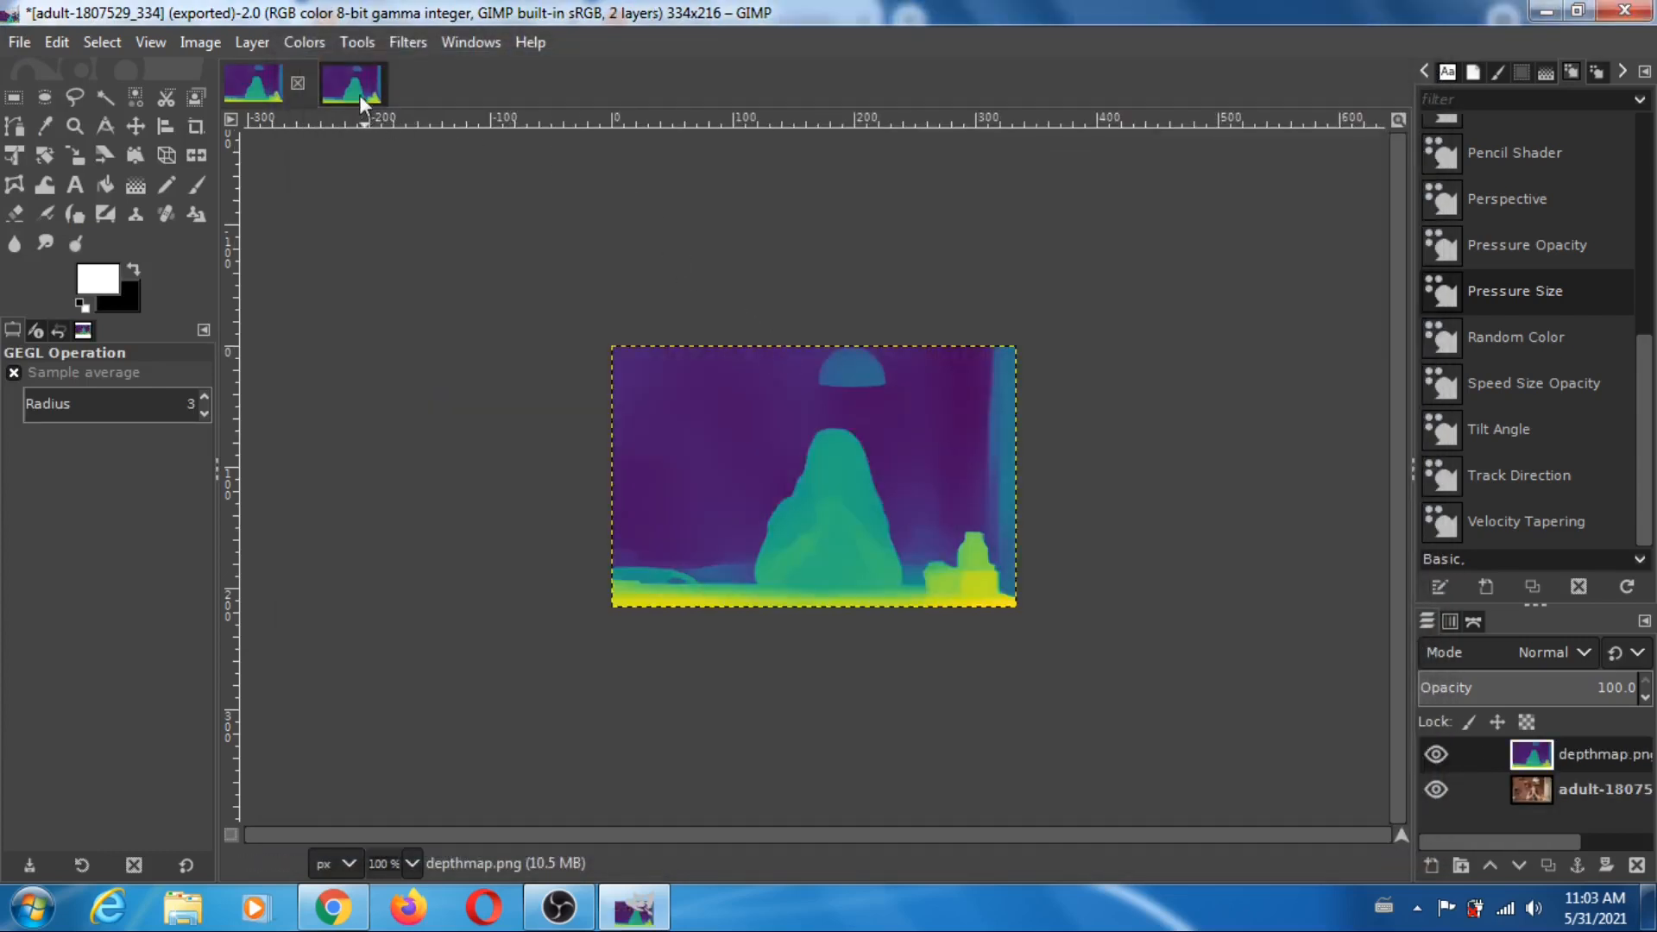
- Close the separate depthmap image and hide and reshow the depthmap.png layer to compare it with the photo
left_click(362, 100)
left_click(368, 85)
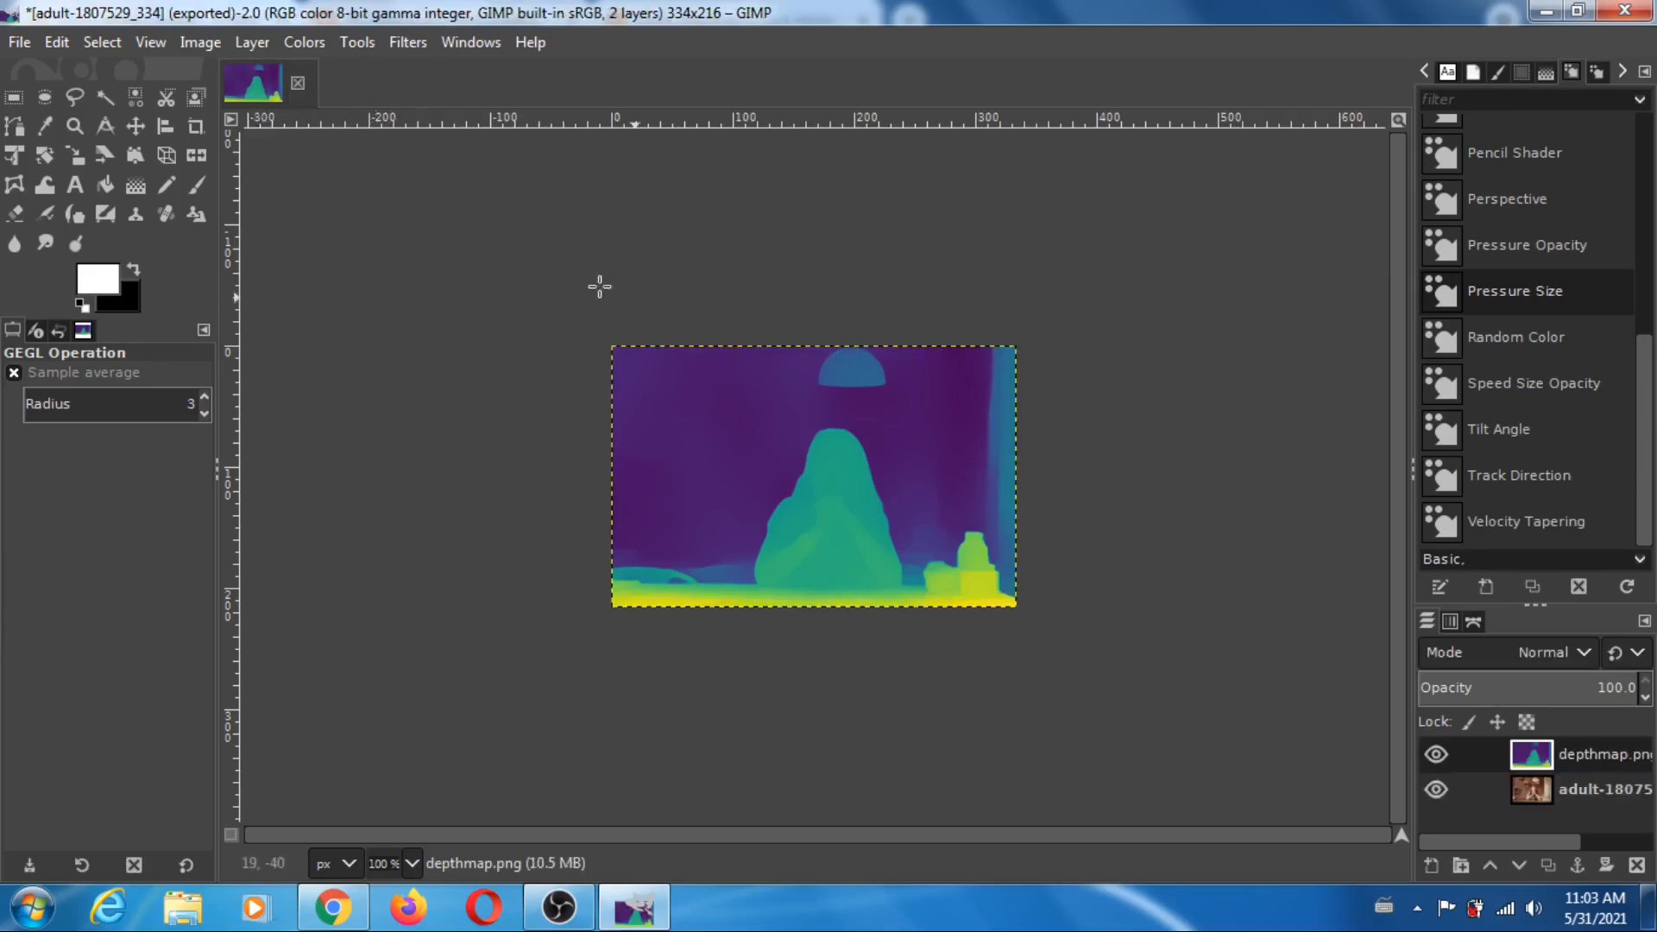
left_click(1435, 754)
left_click(1436, 754)
- Export the colour depth map to the pixabay folder as adult-1807529_334_midas.png with the current PNG options
left_click(19, 42)
left_click(87, 420)
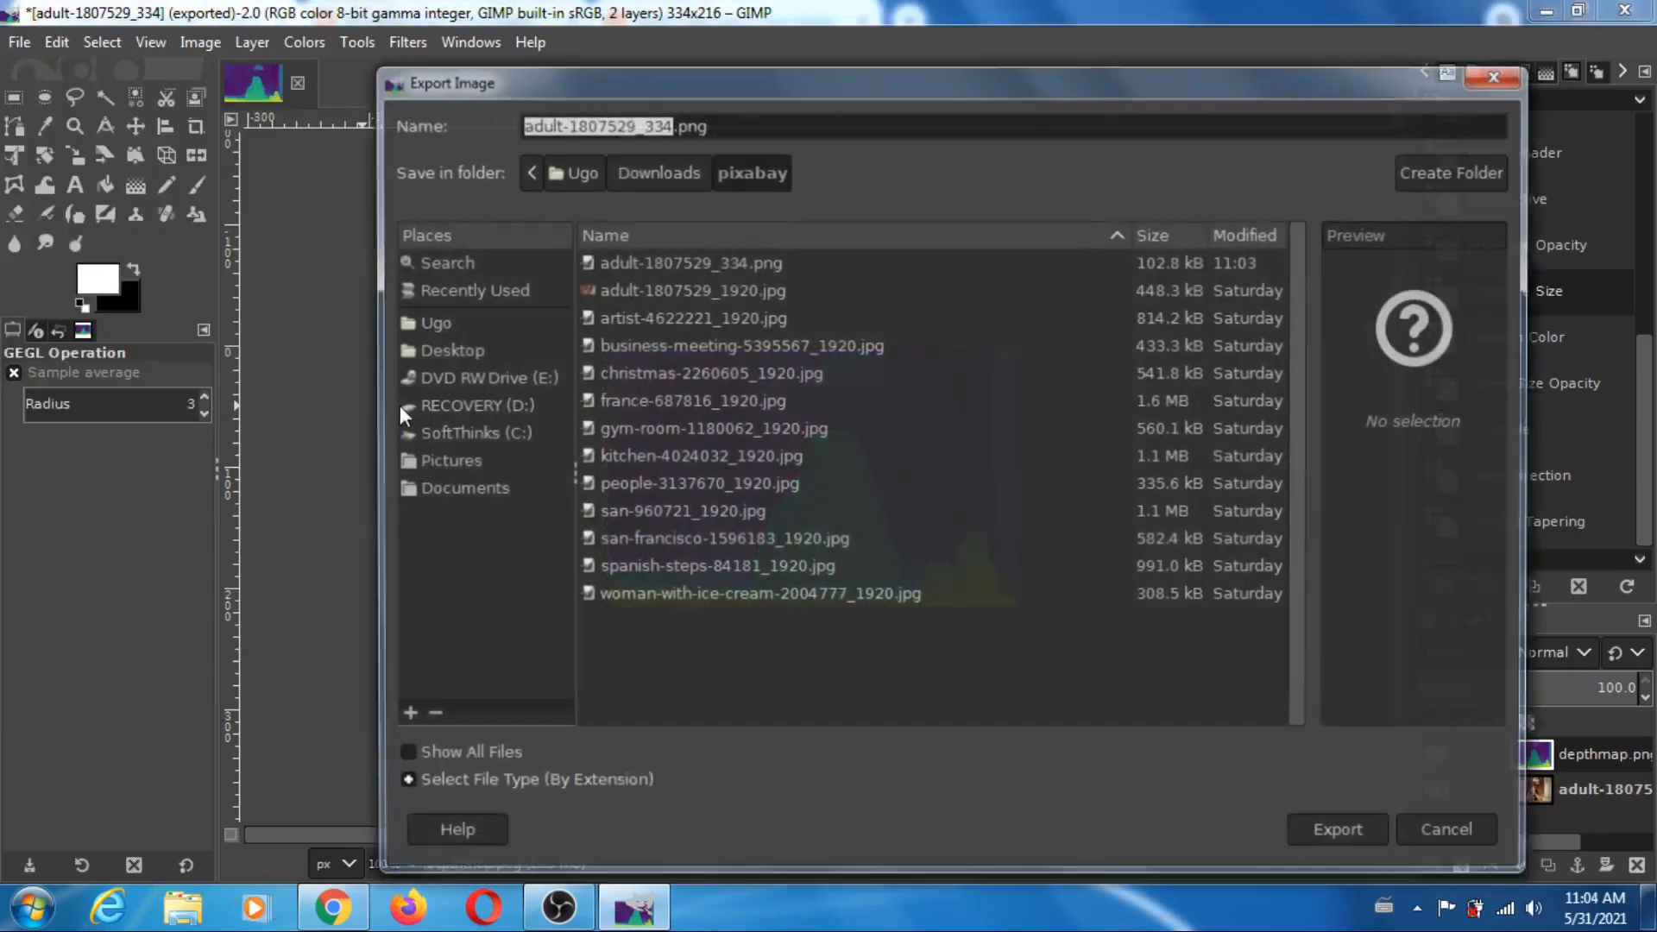
left_click(668, 125)
type("_depth")
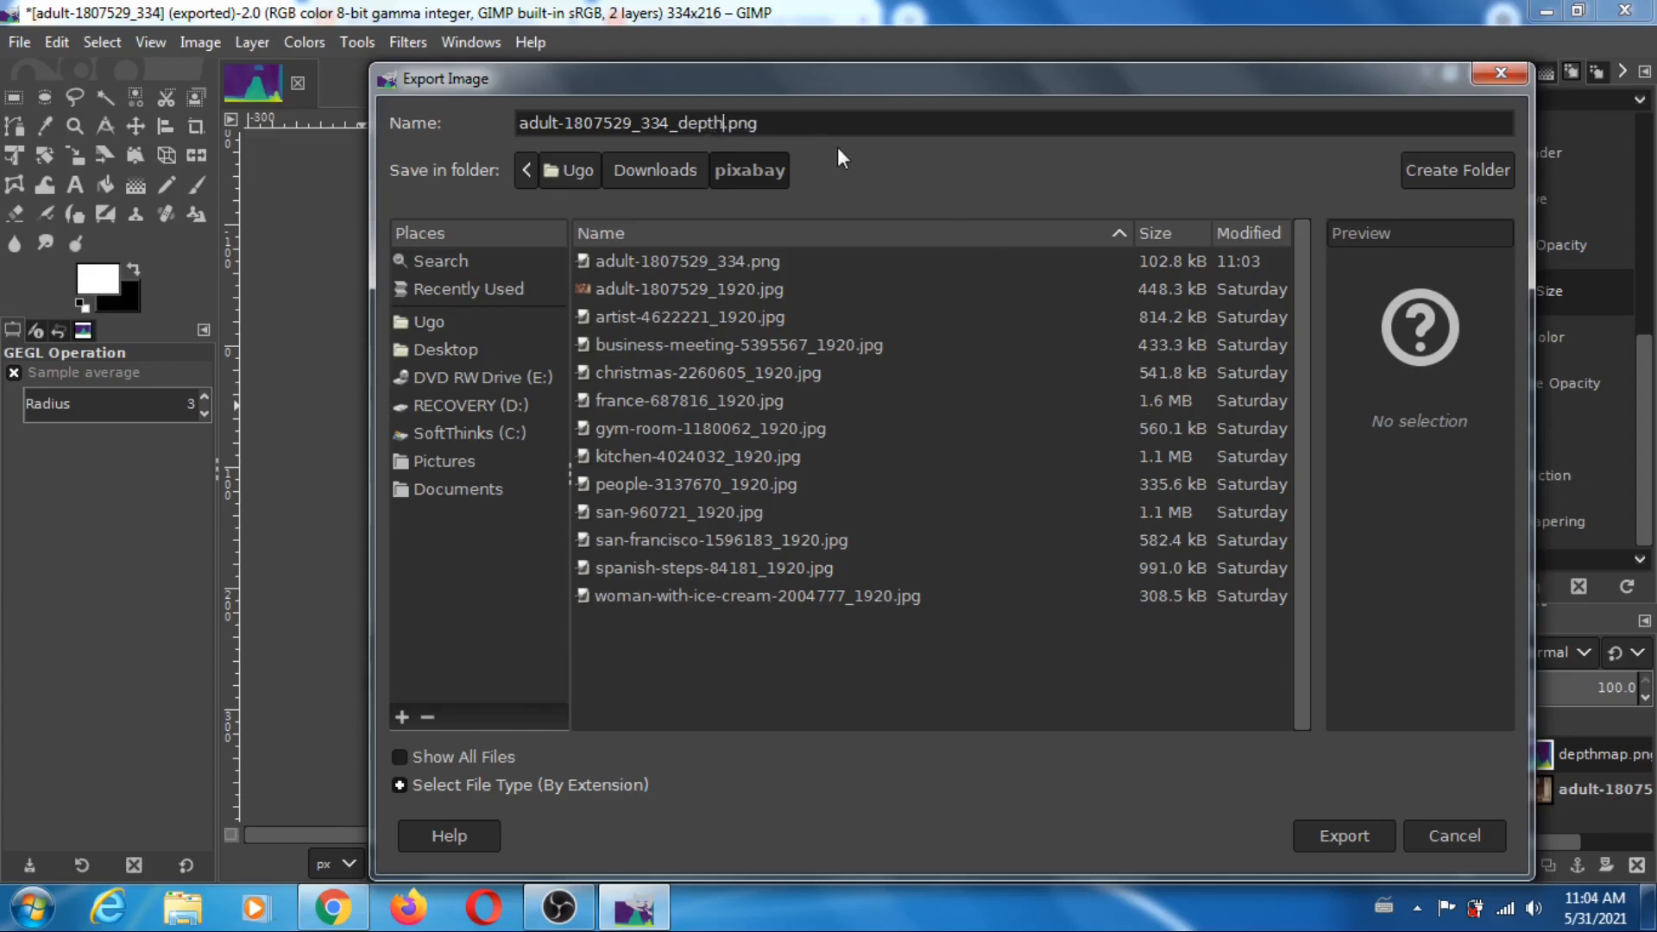
key("BackSpace")
key("BackSpace")
key("BackSpace")
key("BackSpace")
key("BackSpace")
type("midas")
left_click(1341, 848)
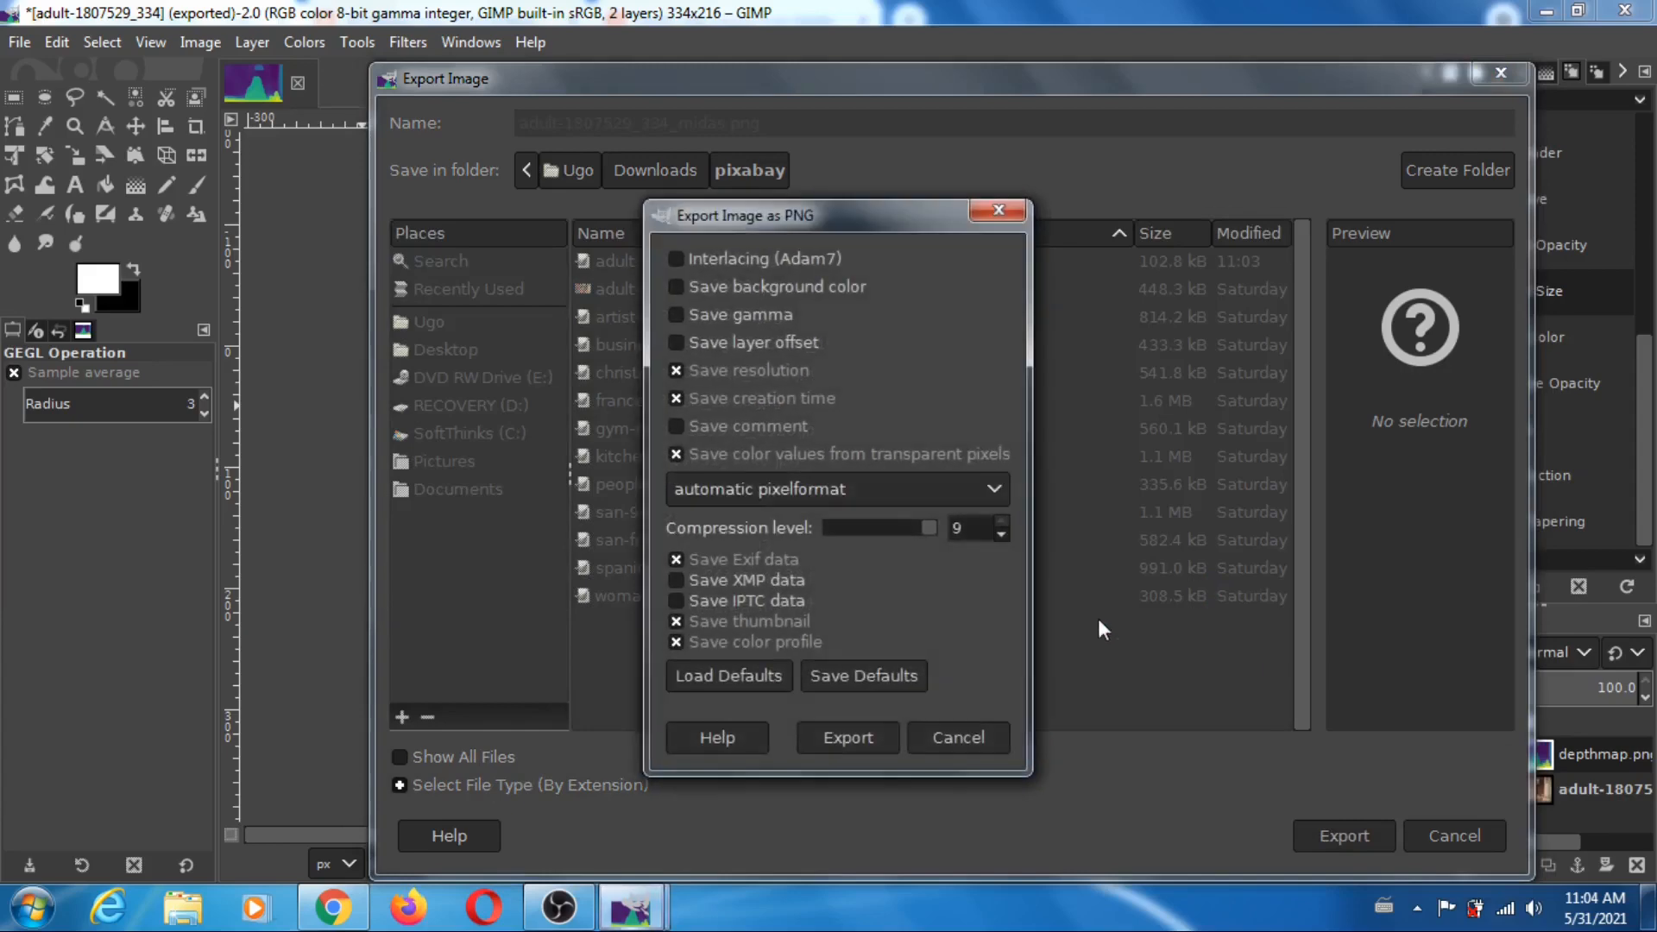
left_click(856, 736)
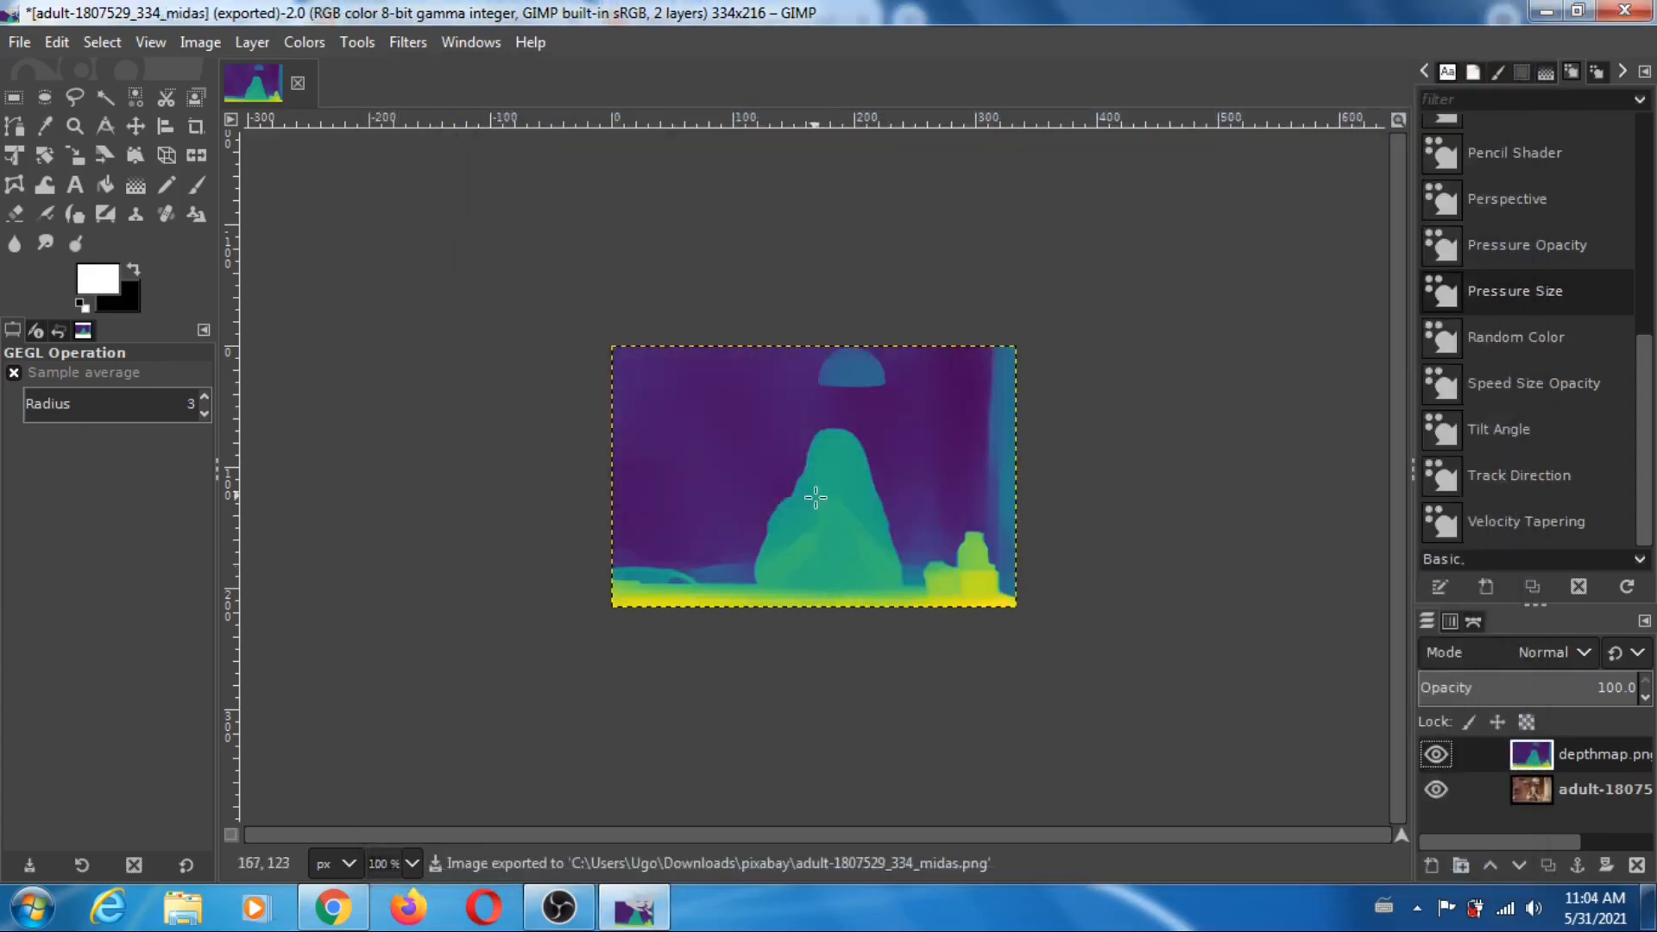
- Convert the image to grayscale and export it over adult-1807529_334_midas.png in the pixabay folder with the current PNG options
left_click(201, 43)
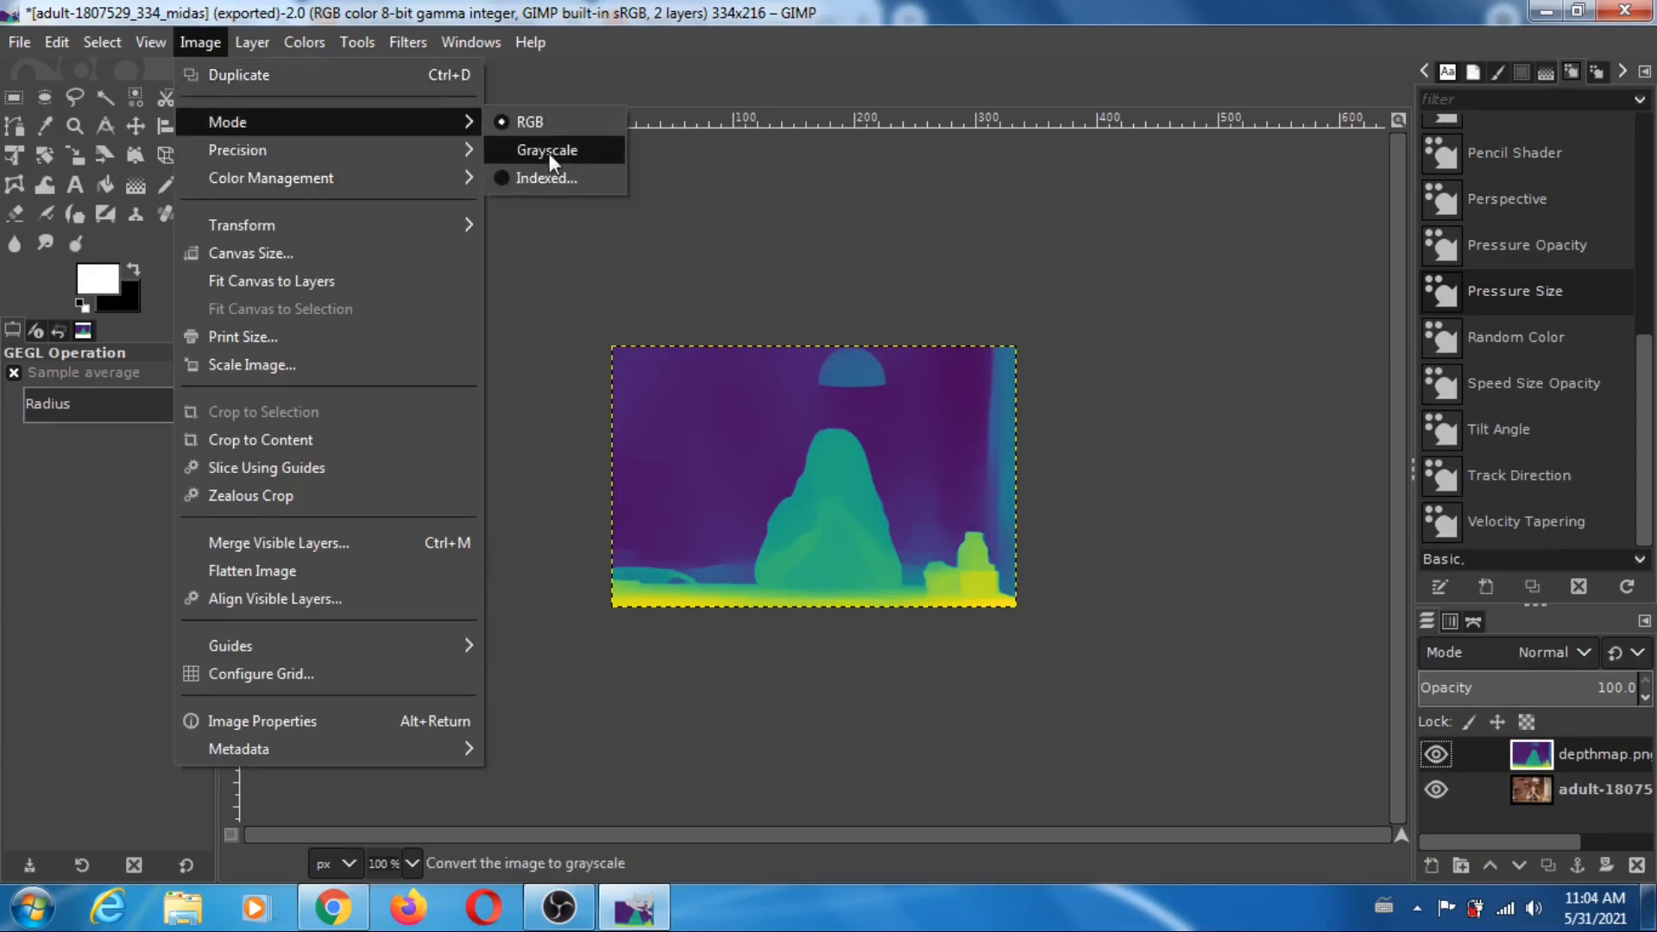
left_click(550, 157)
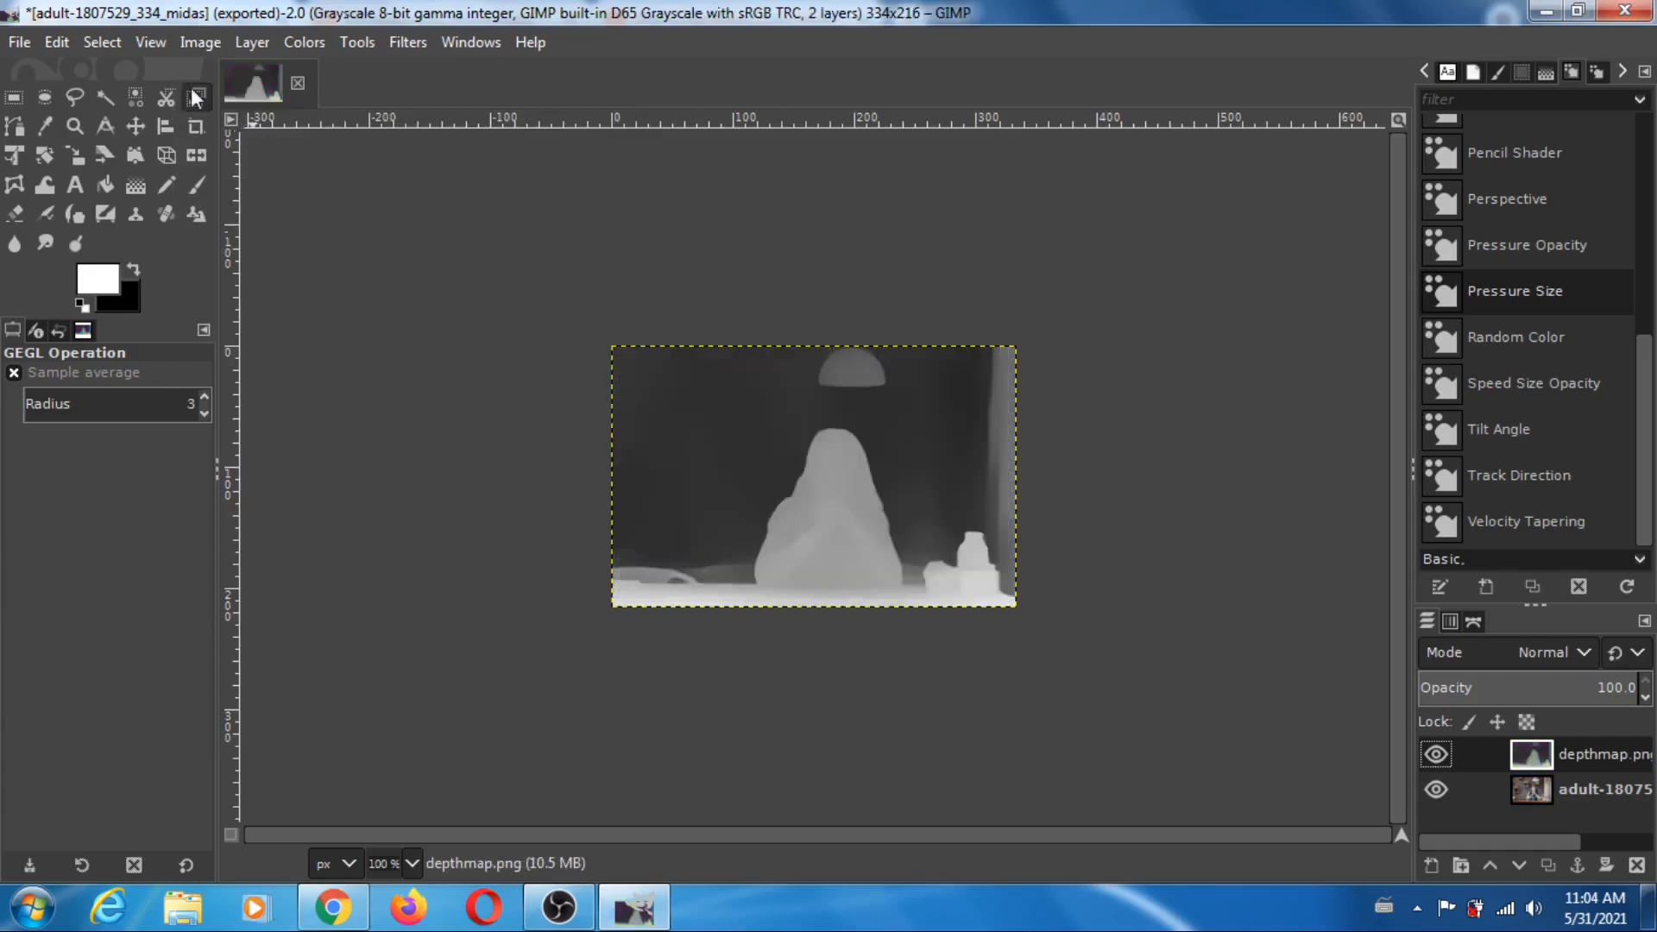
left_click(20, 45)
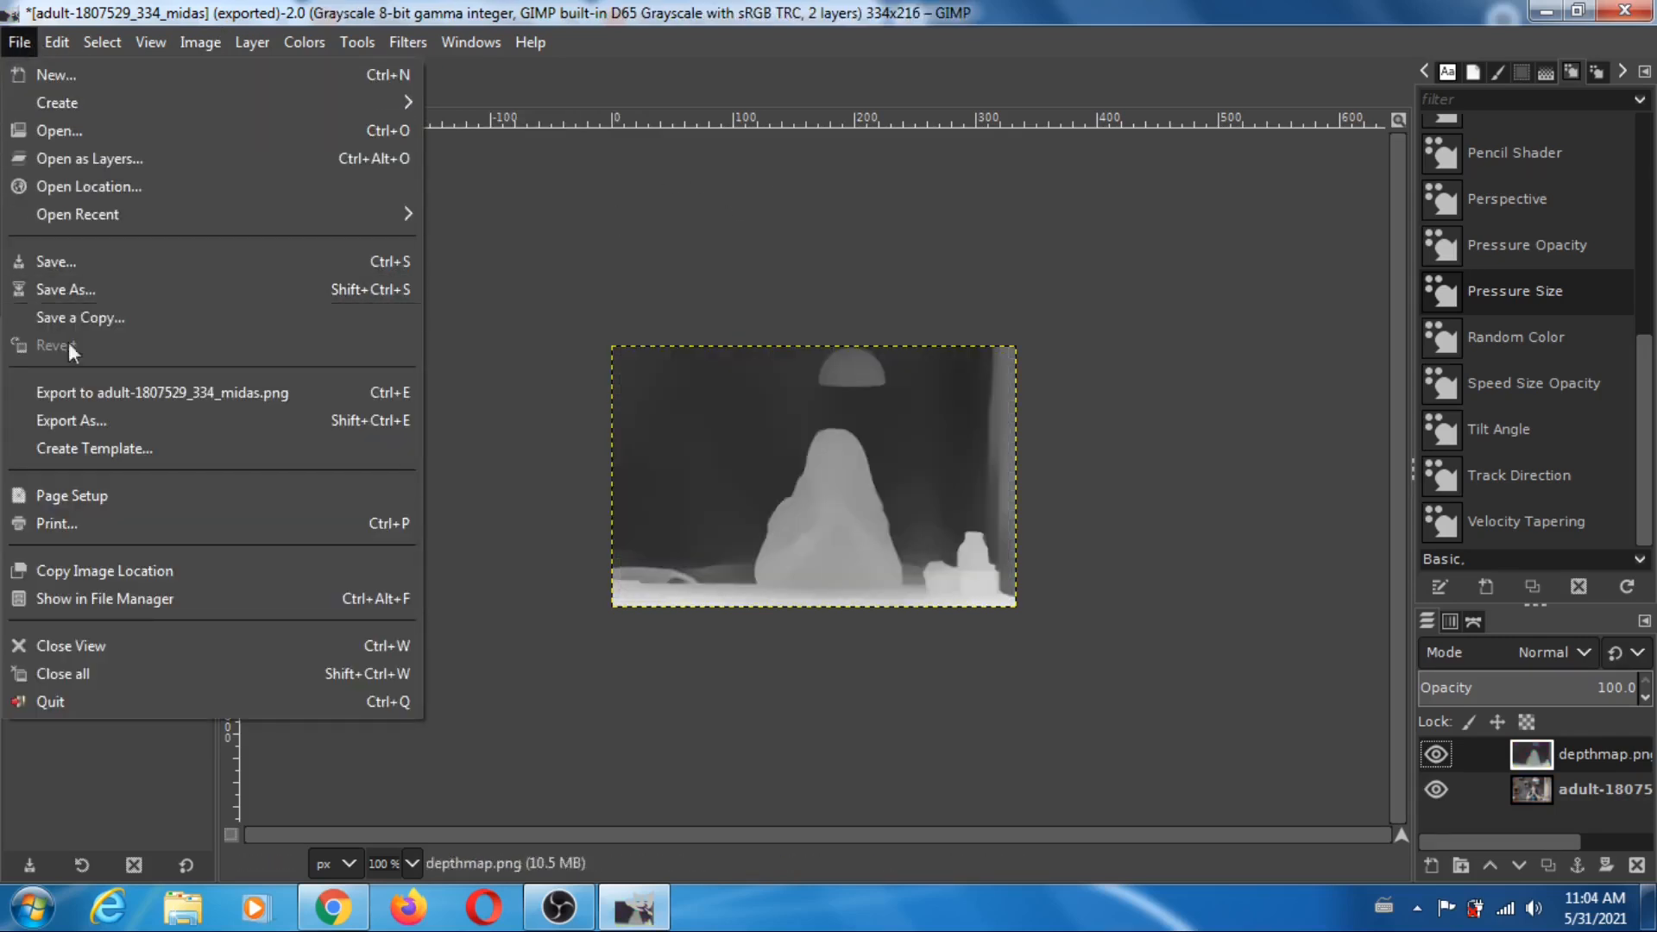
left_click(69, 421)
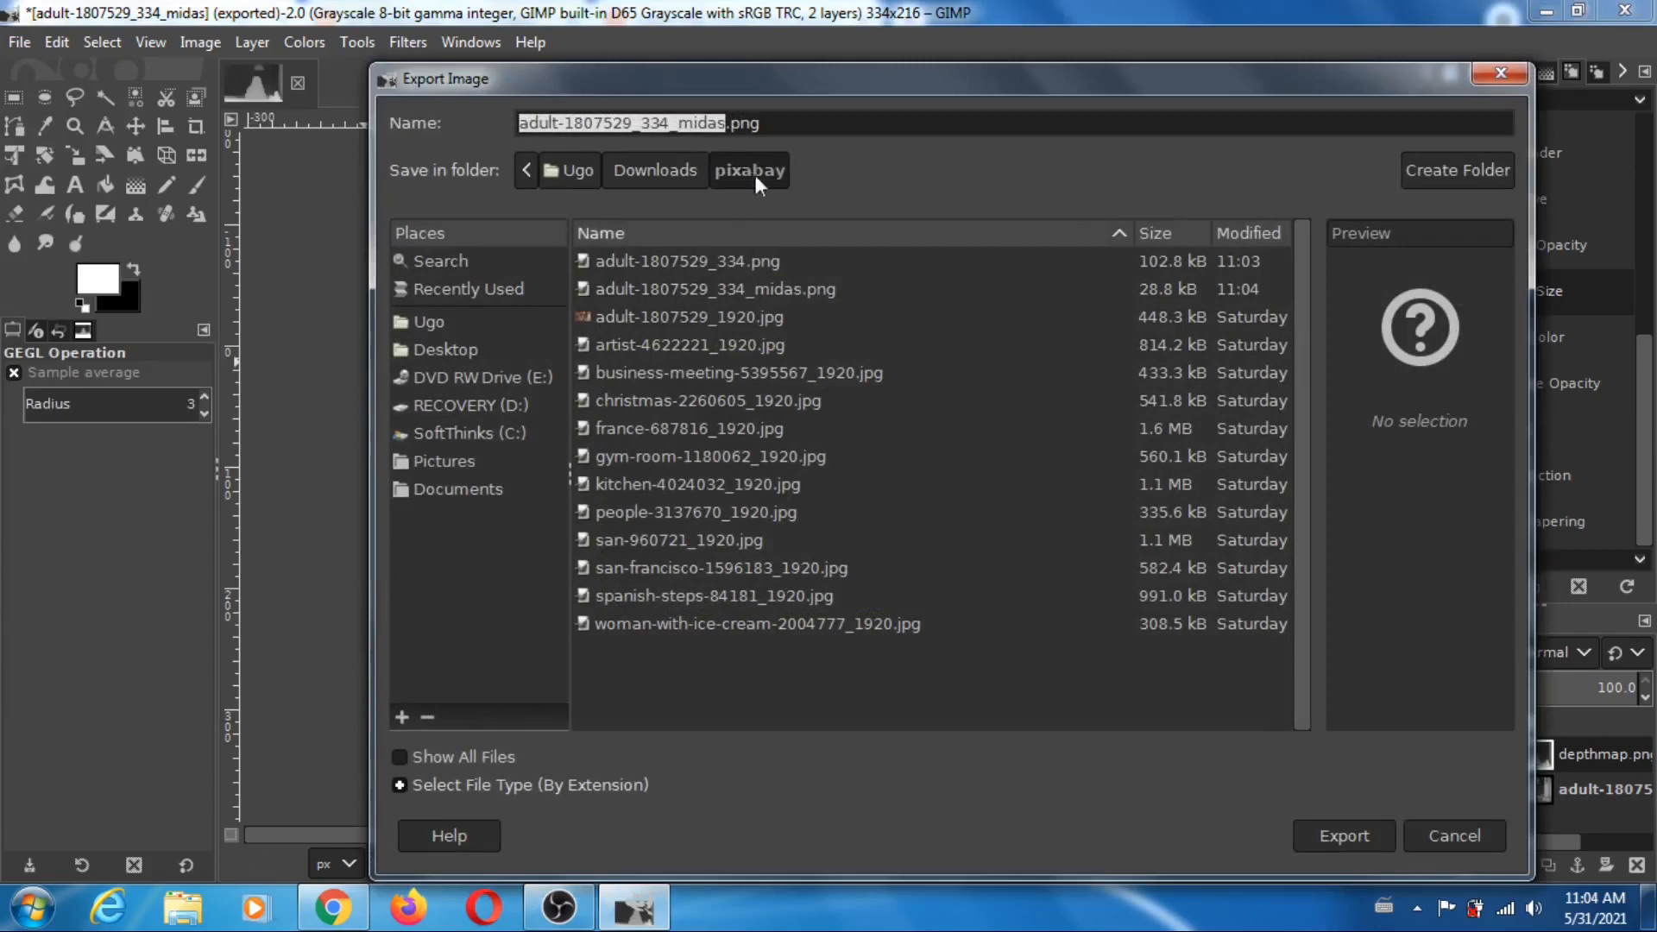
left_click(1351, 834)
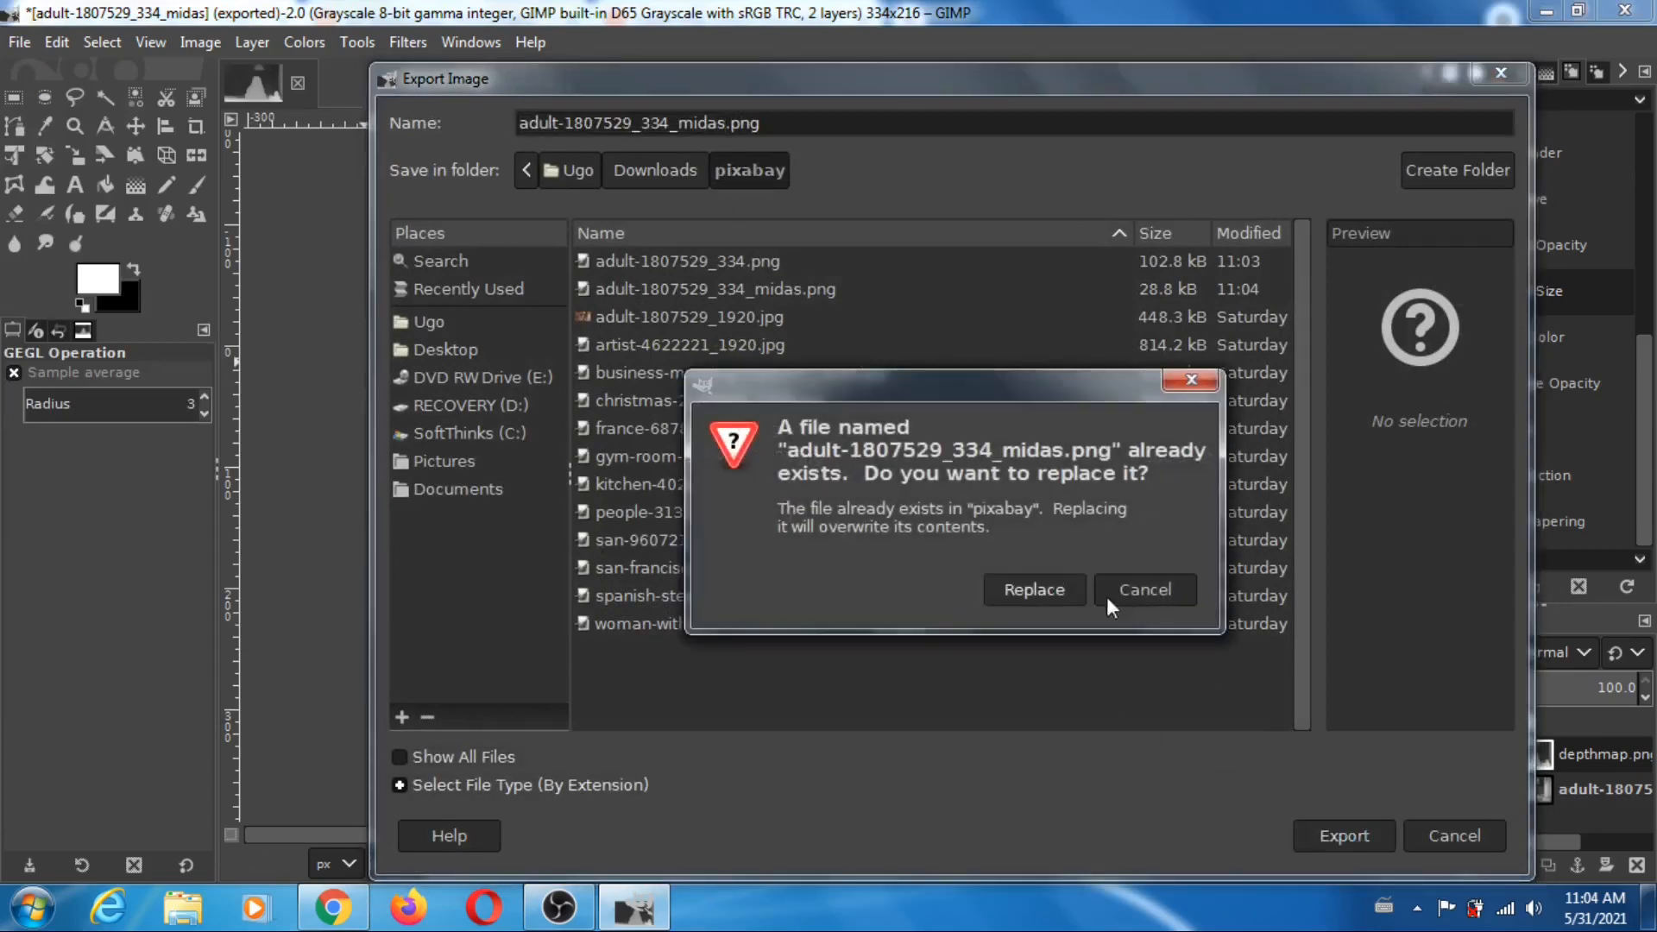
left_click(1039, 593)
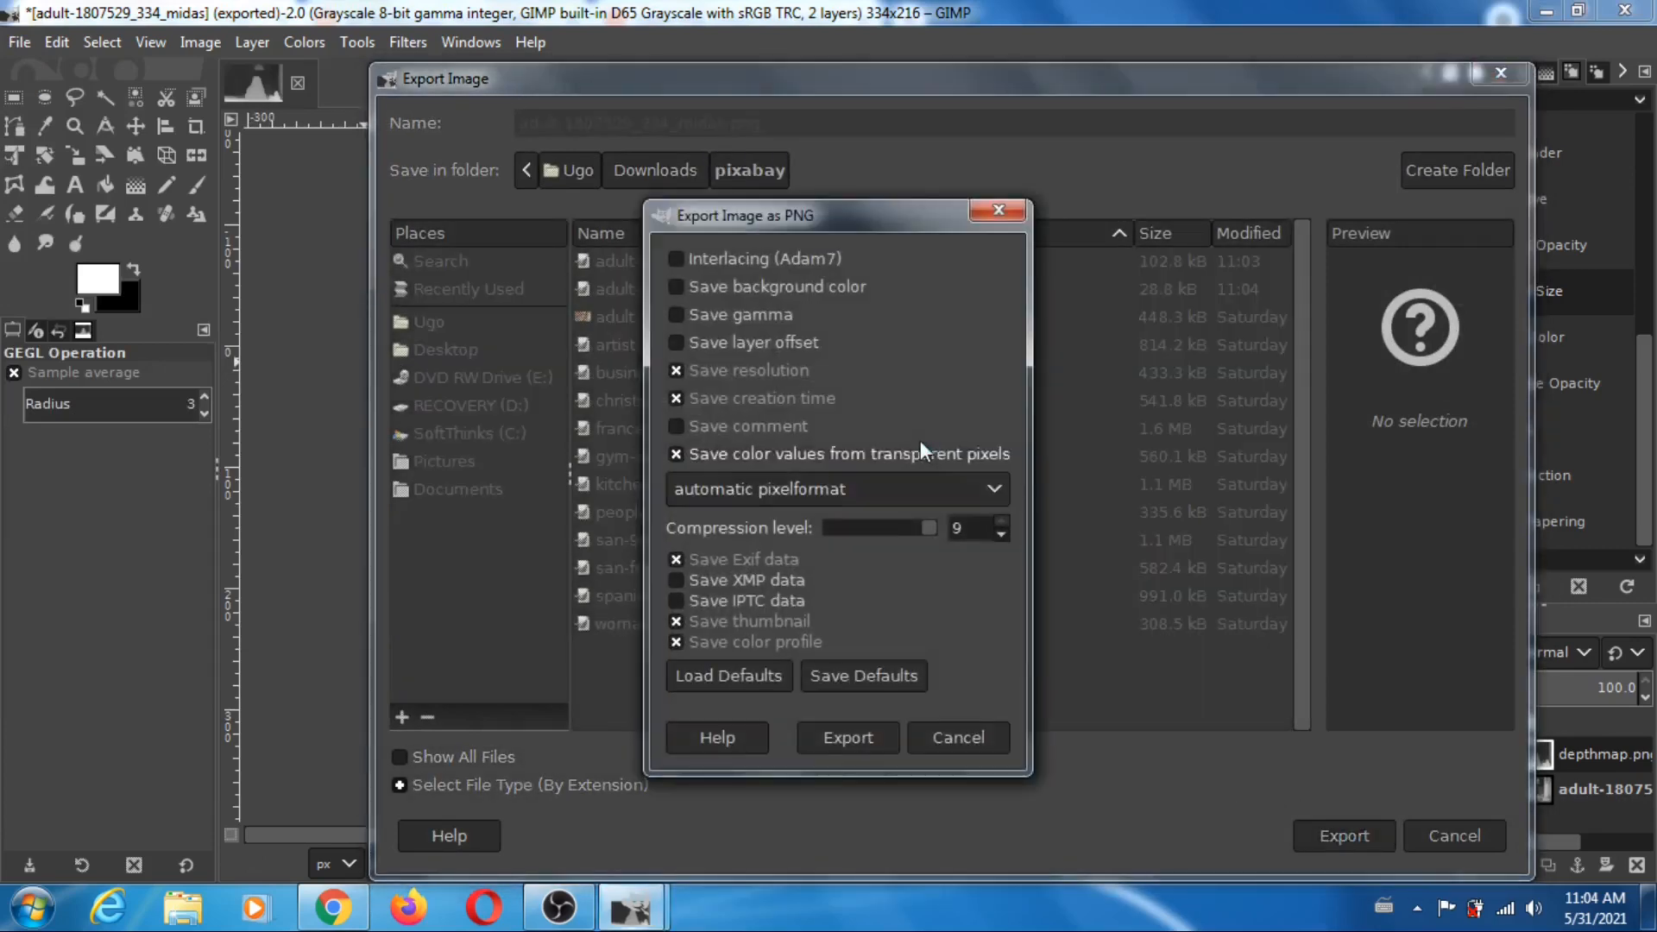
left_click(854, 739)
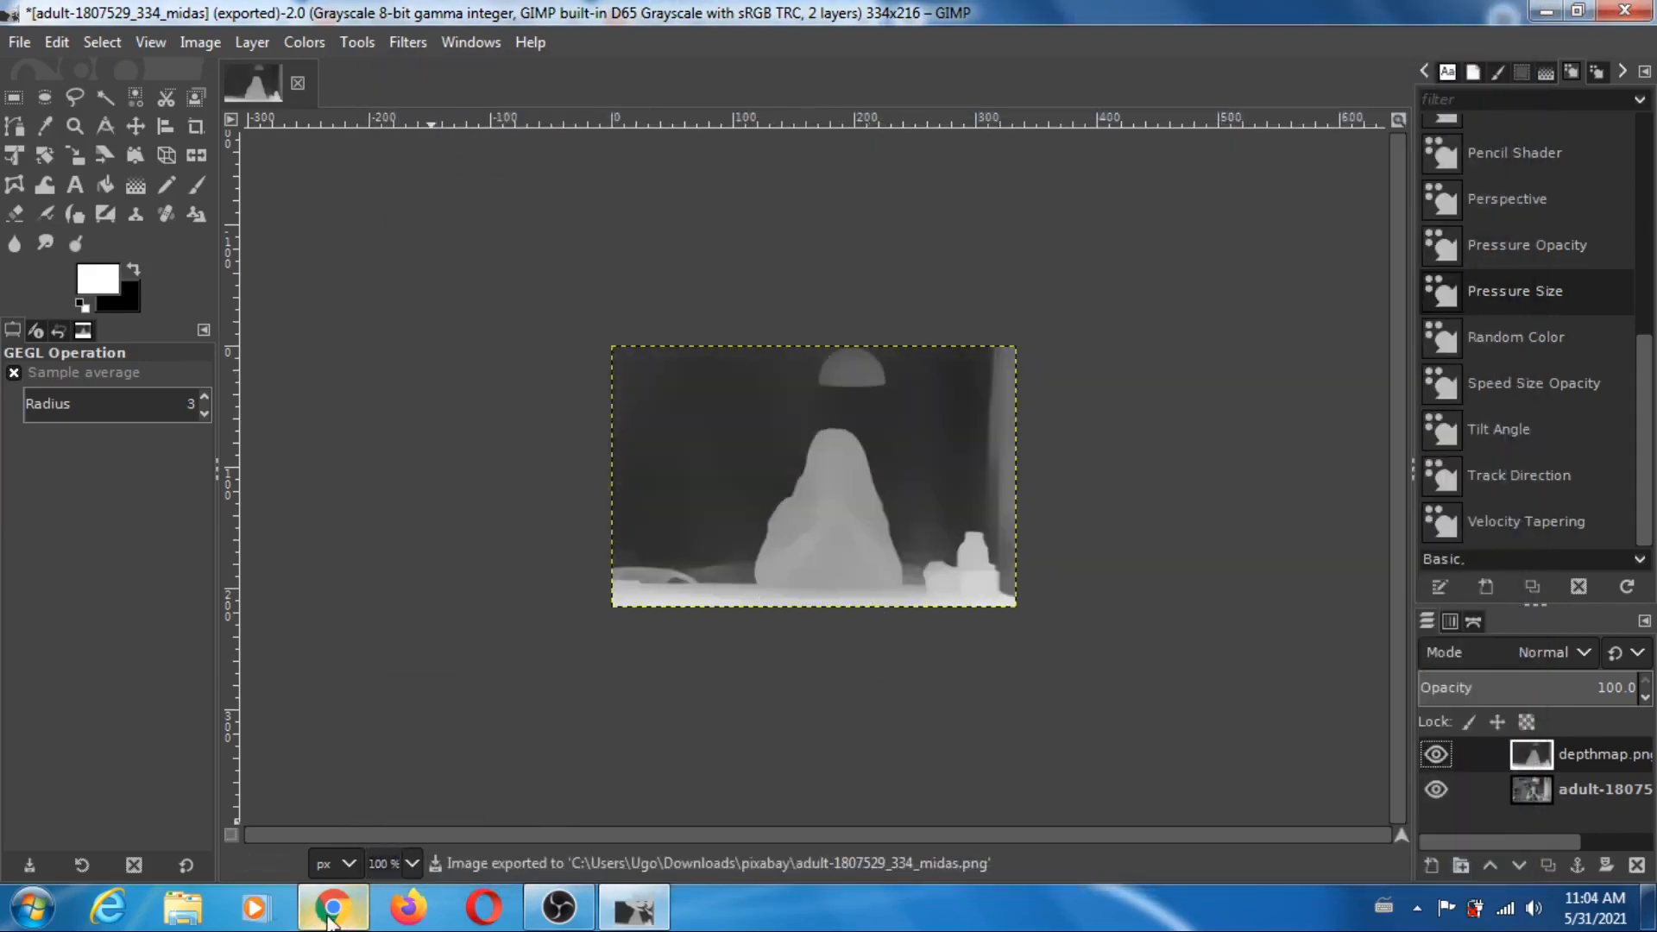
- Switch to Chrome and open depthplayer.ugocapeto.com in a new tab
left_click(331, 915)
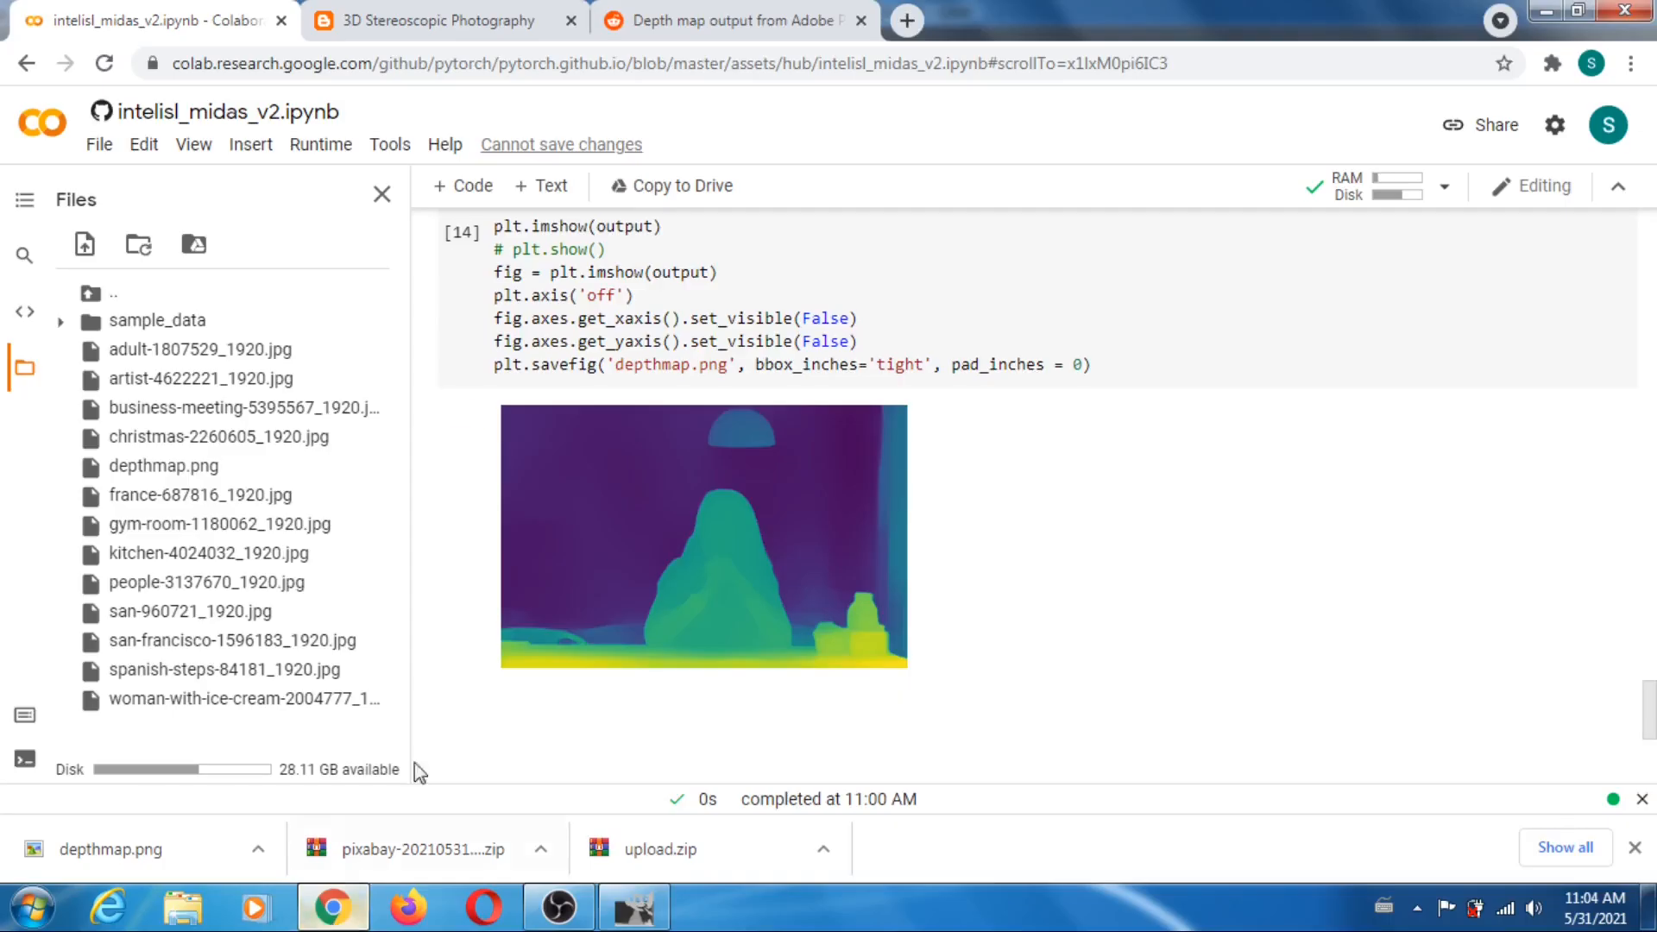
left_click(906, 21)
left_click(462, 57)
type("de")
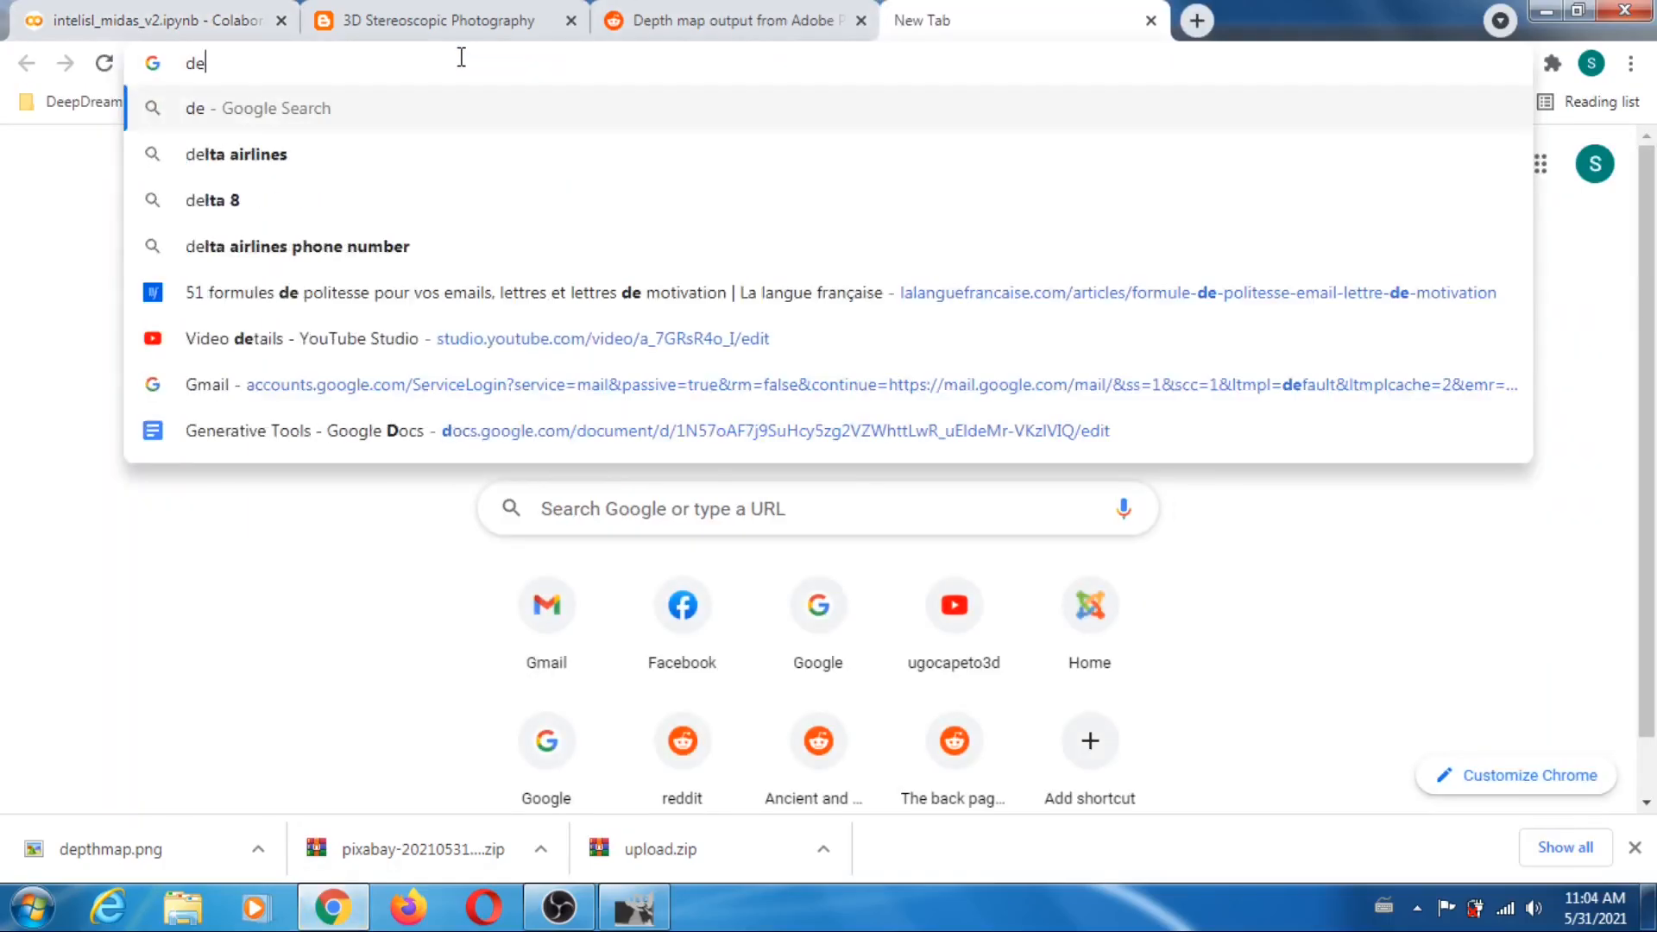
type("pthplayer")
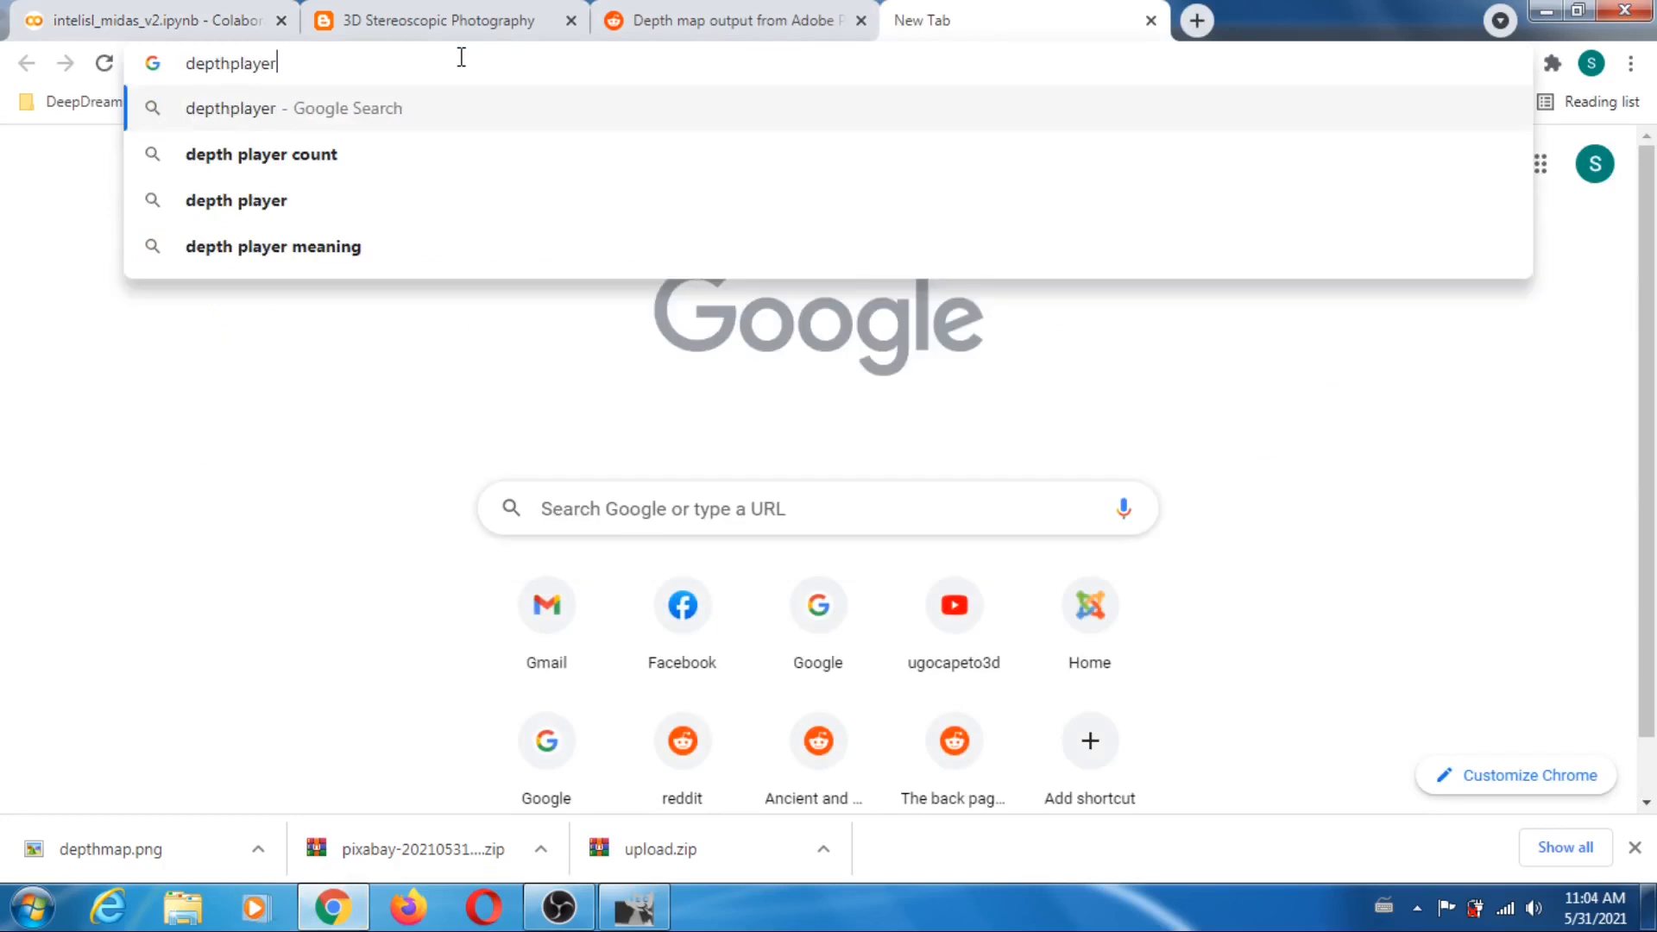
type(".ugocapeto")
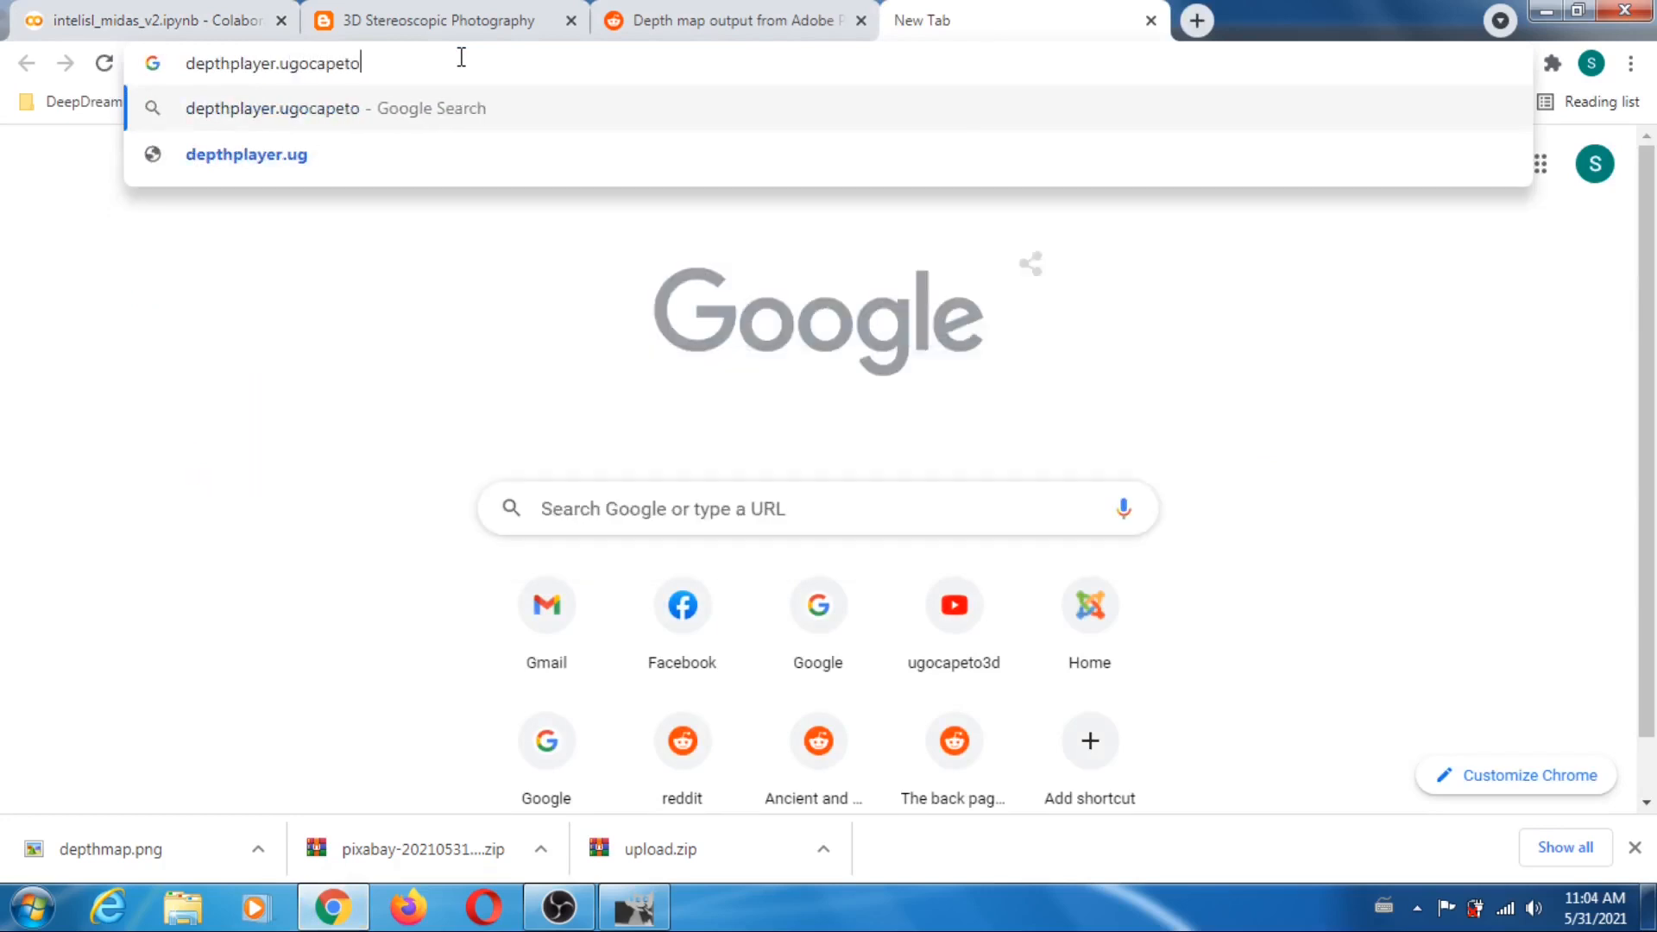
type(".com")
key("Return")
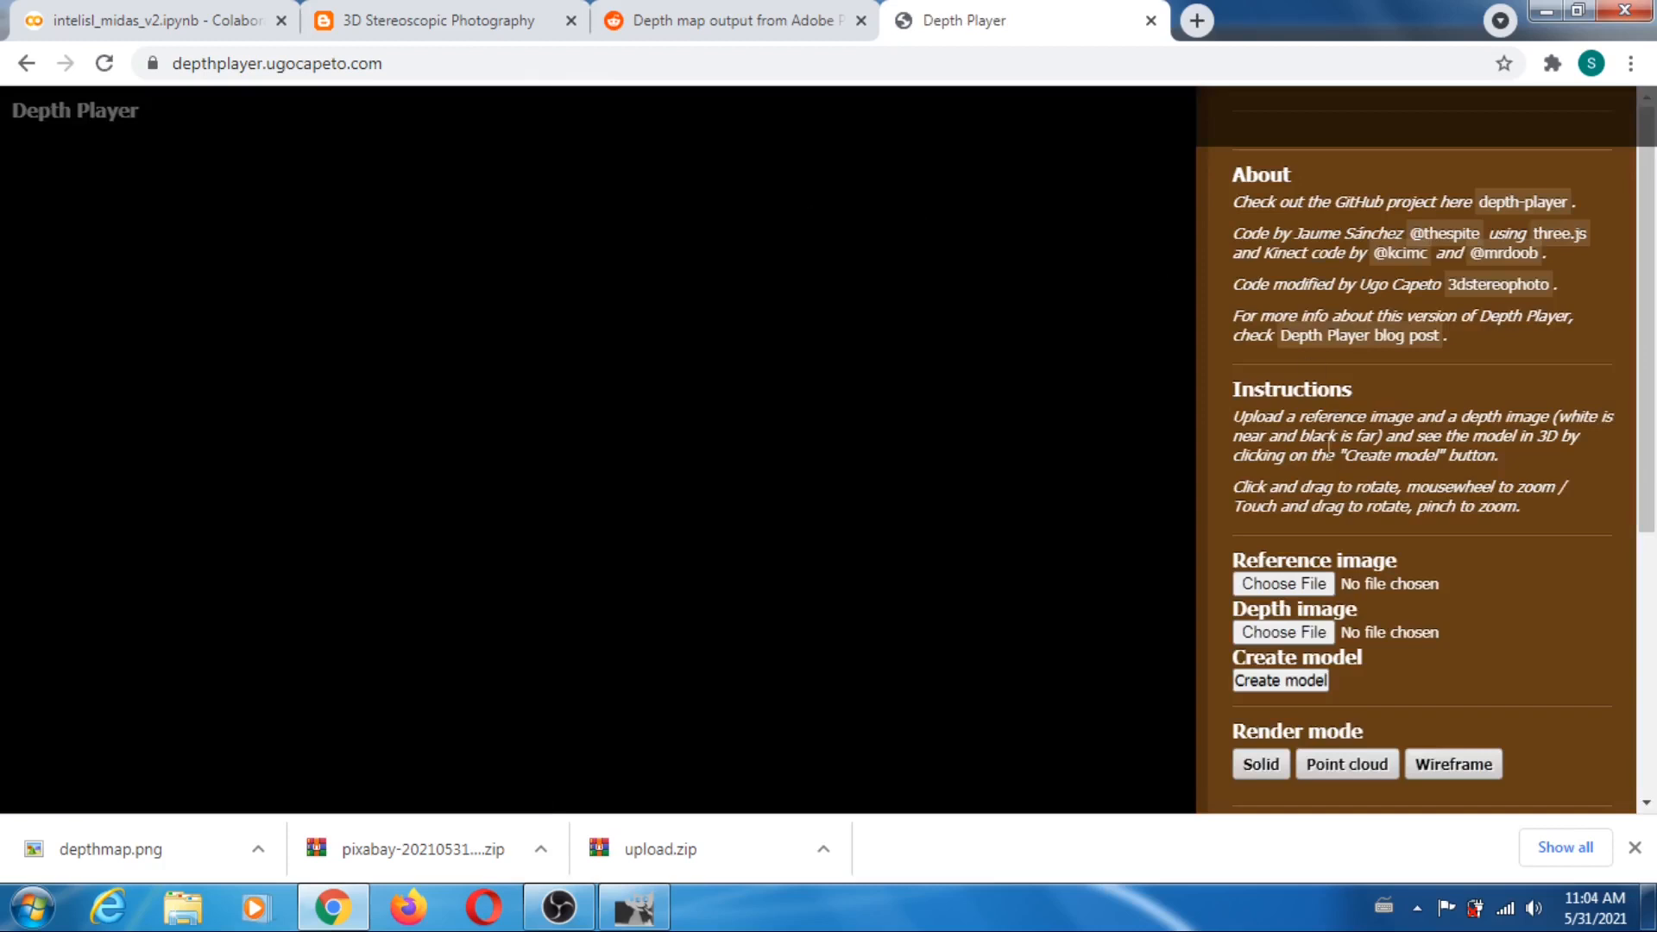
- Load adult-1807529_334.png as the reference image and adult-1807529_334_midas.png as the depth image
left_click(1283, 585)
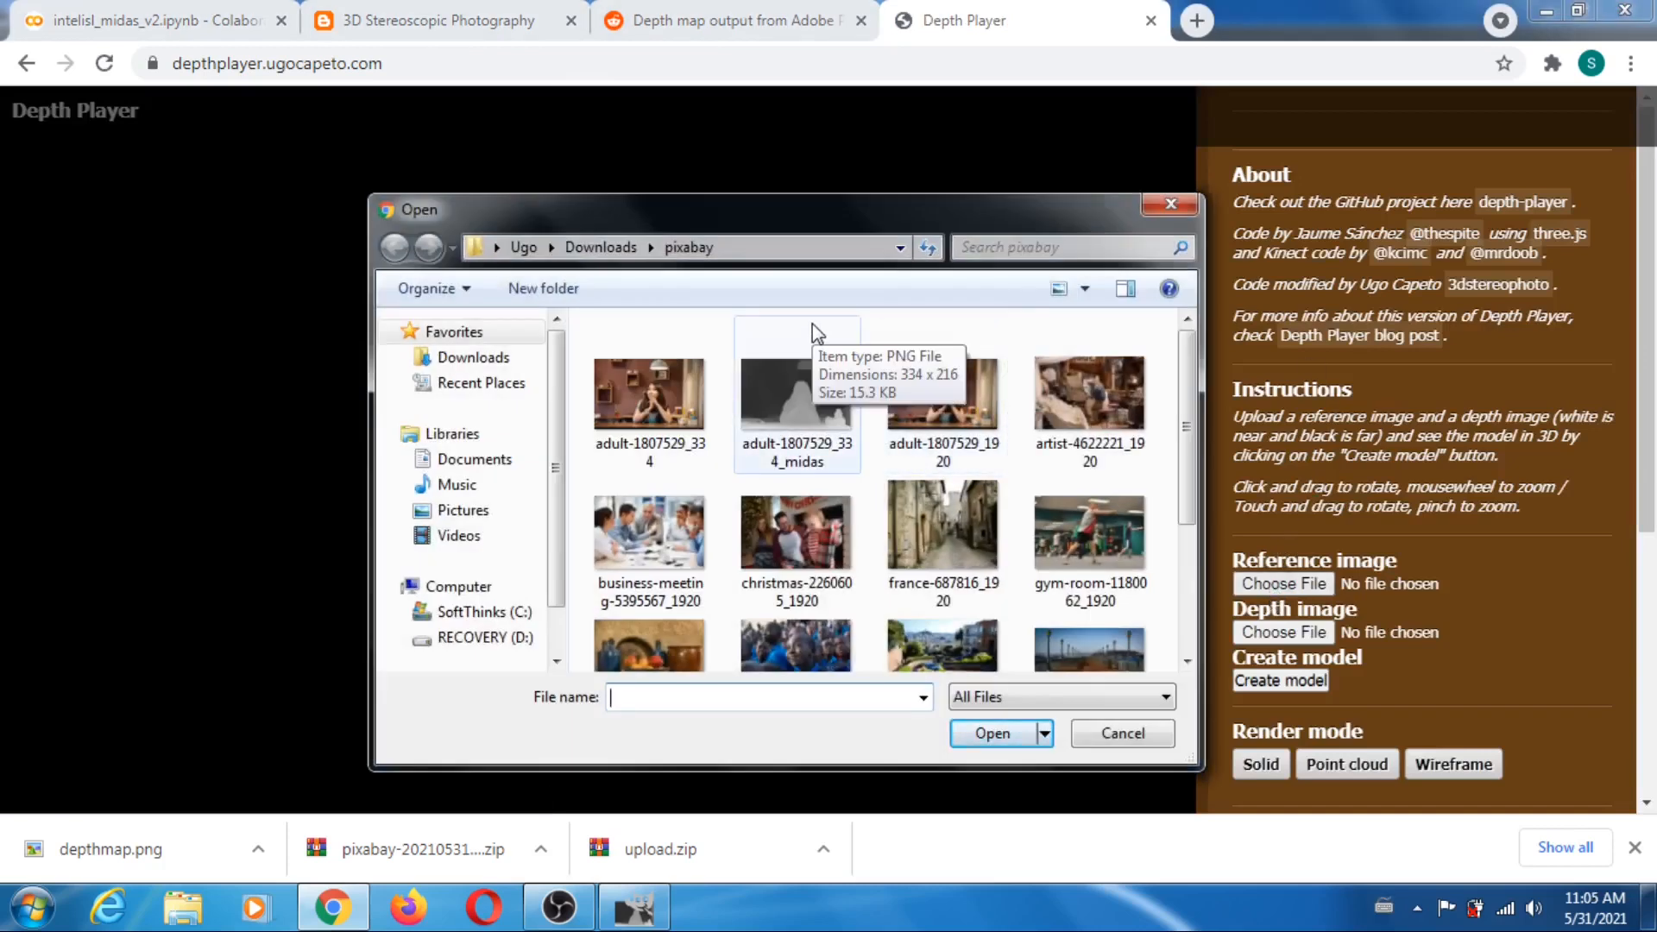
left_click(660, 406)
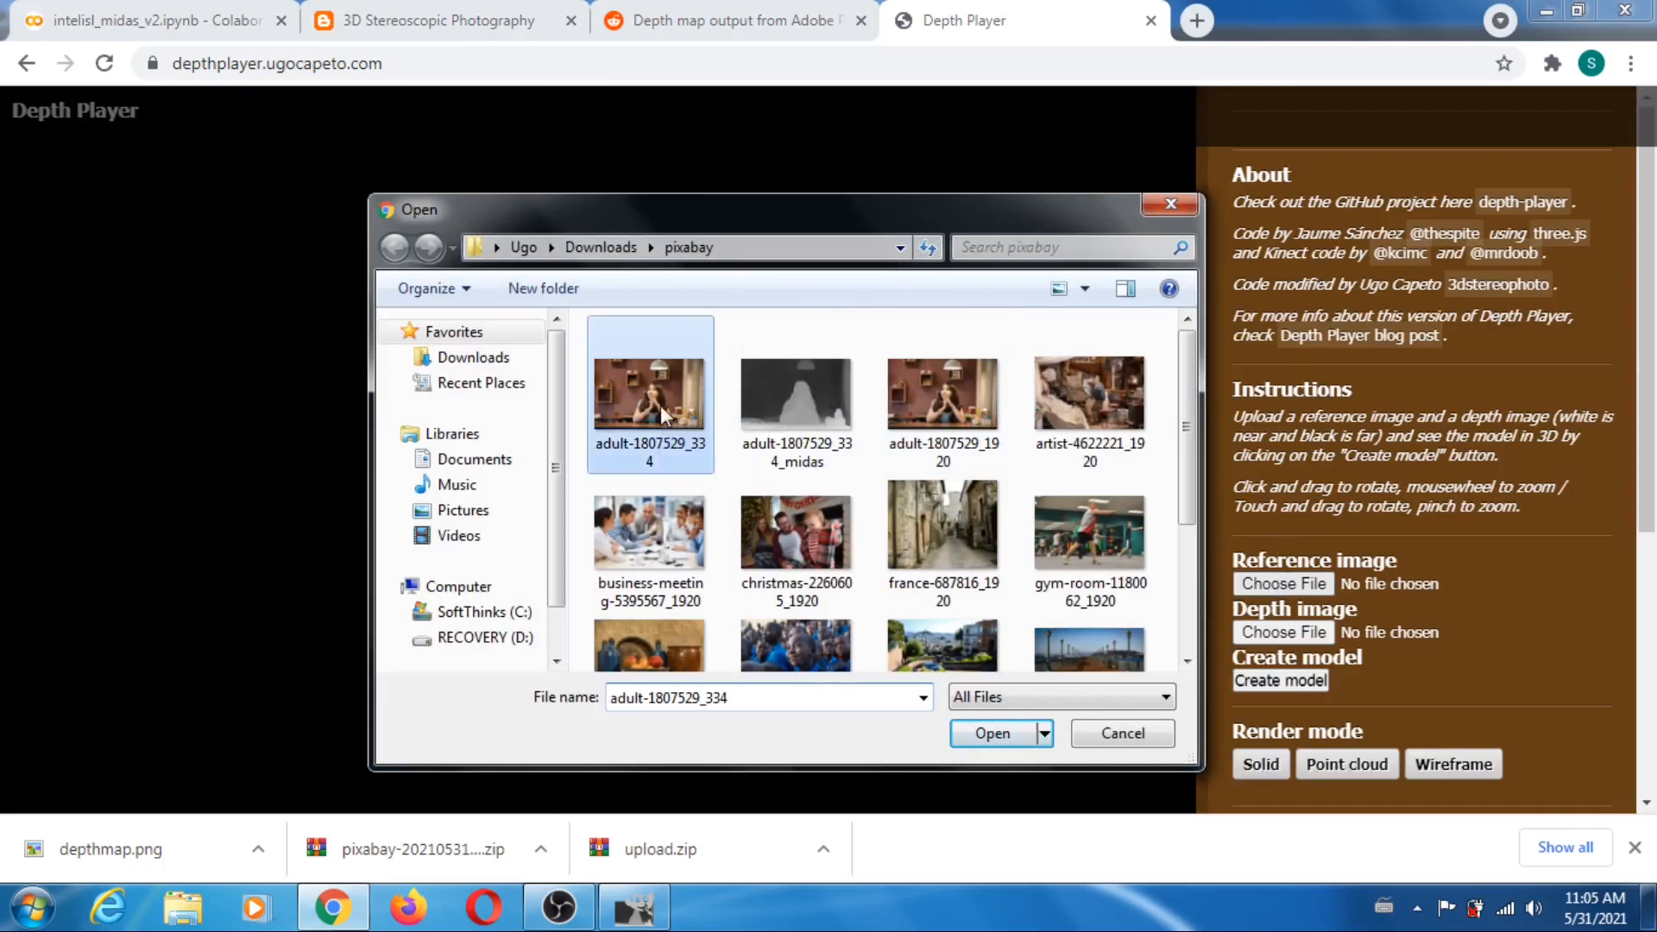
left_click(994, 736)
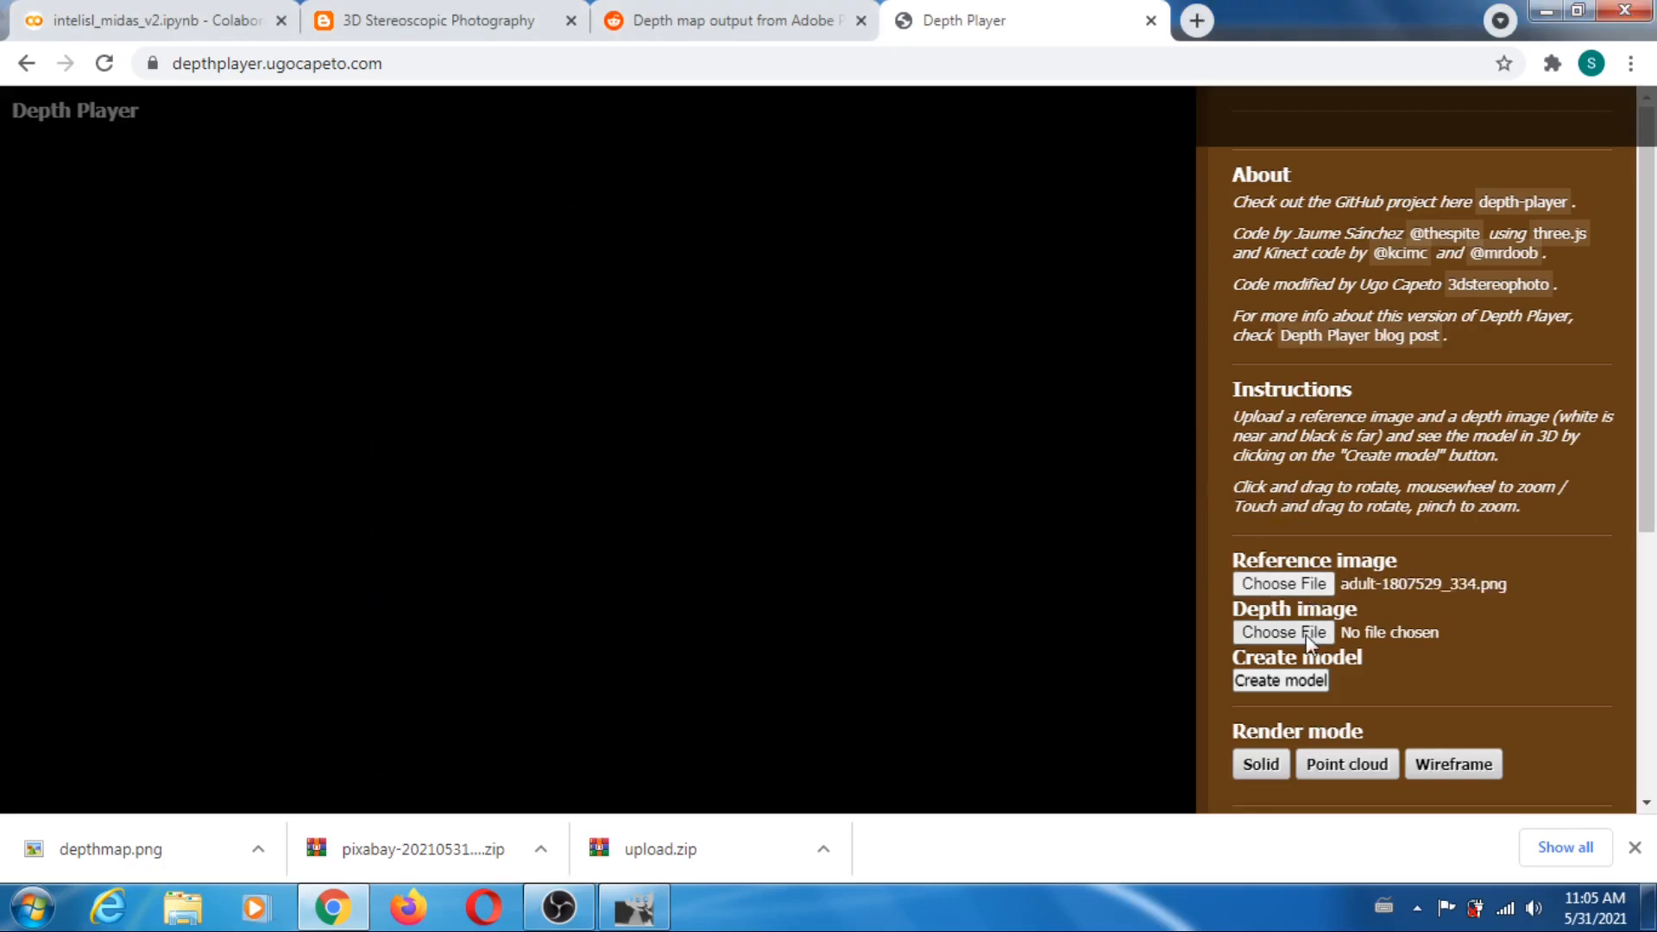
left_click(1283, 633)
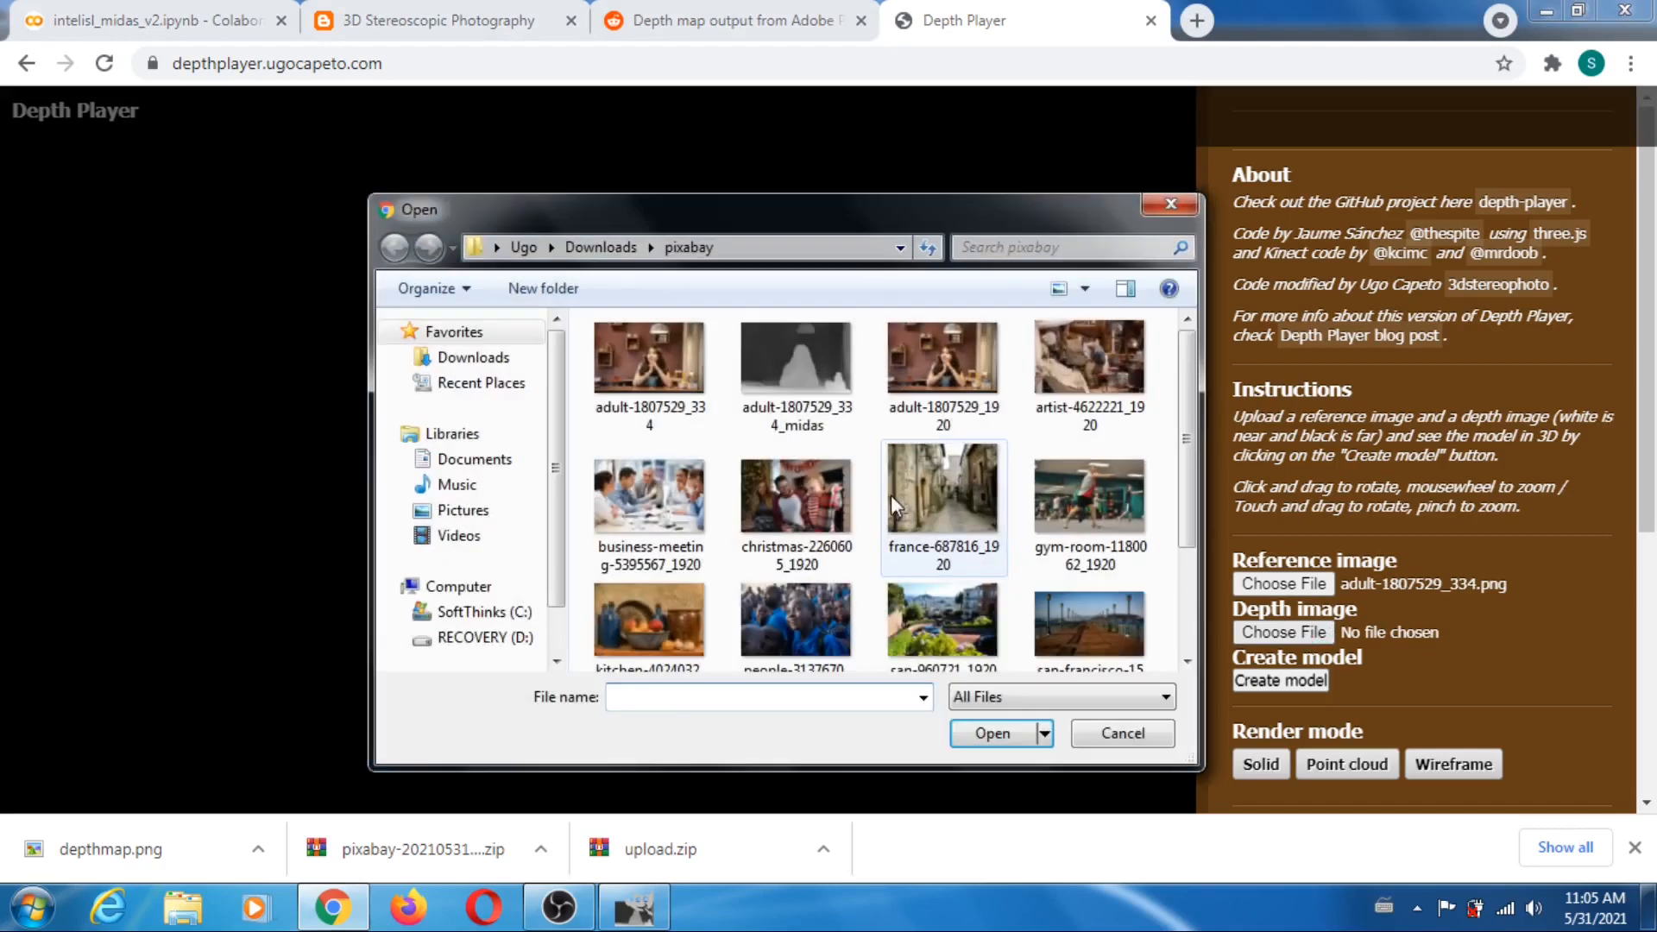
left_click(804, 367)
left_click(993, 734)
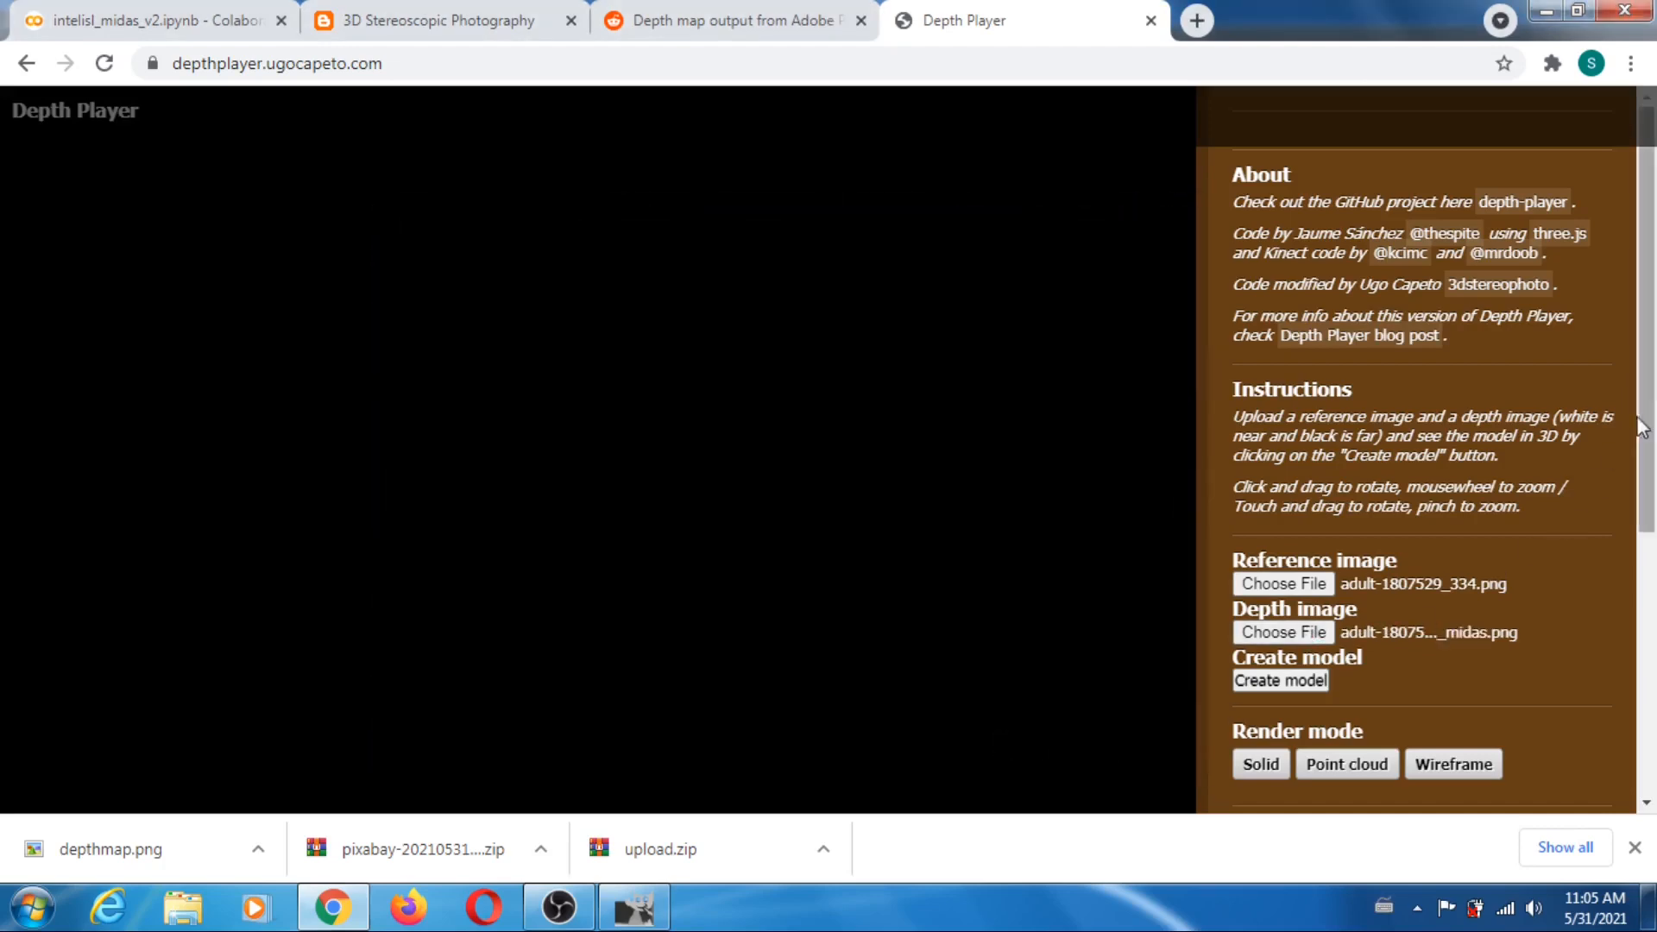
- Create the 3D model from the loaded images and rotate it to inspect its depth
scroll(1630, 490, "down", 3)
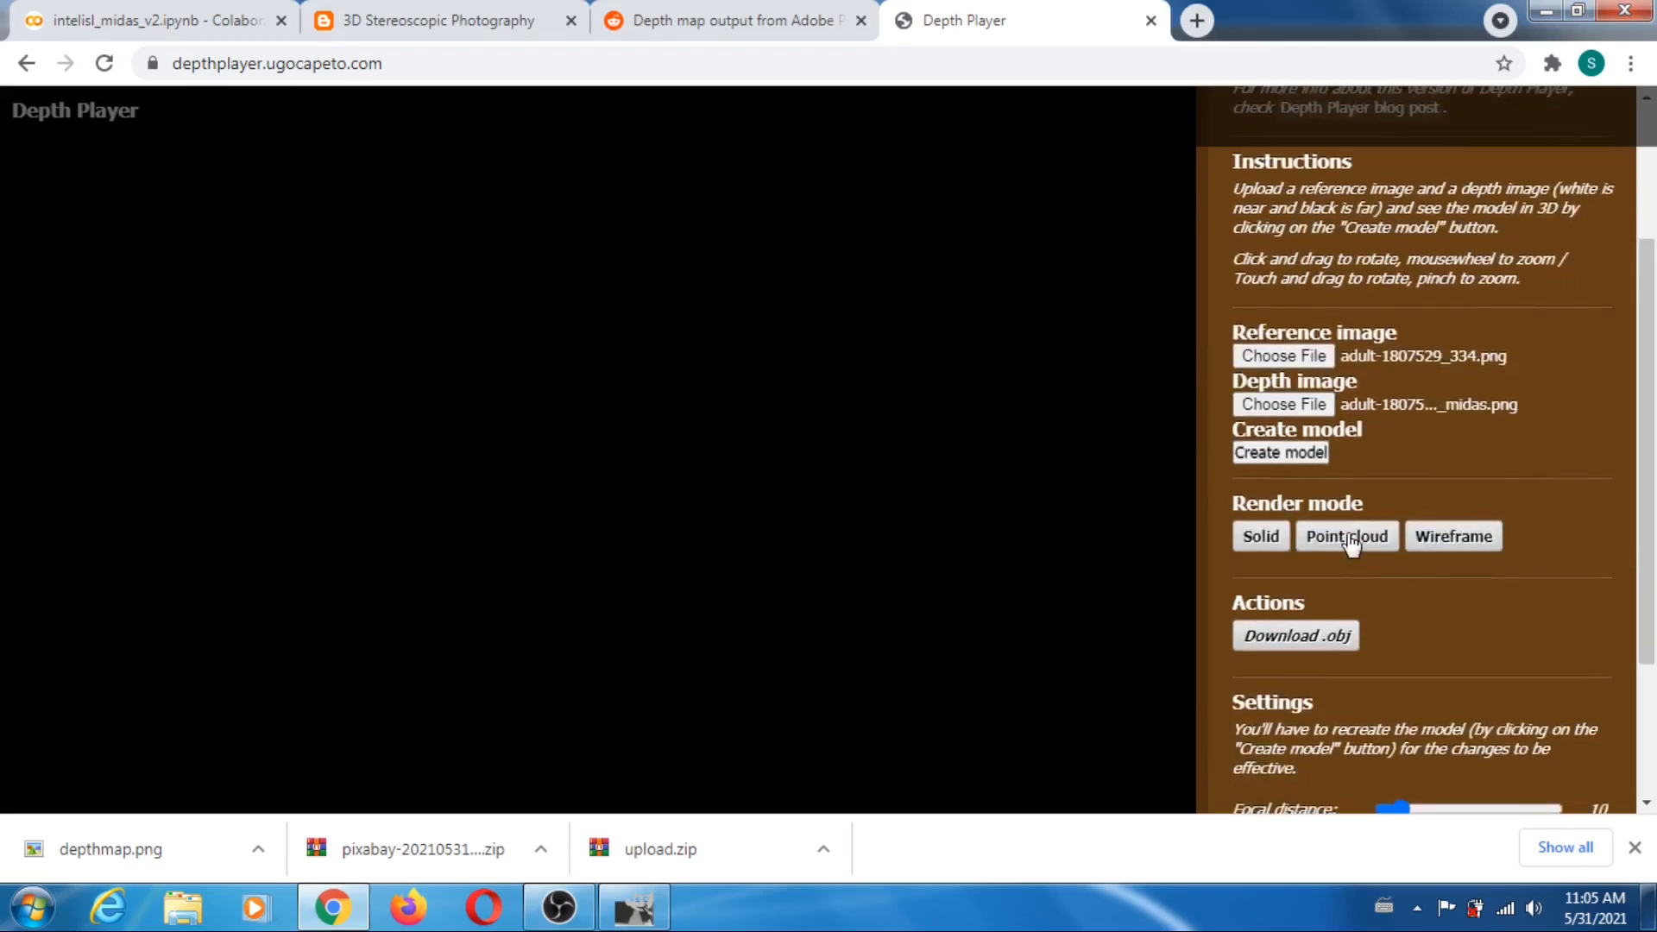
left_click(1276, 452)
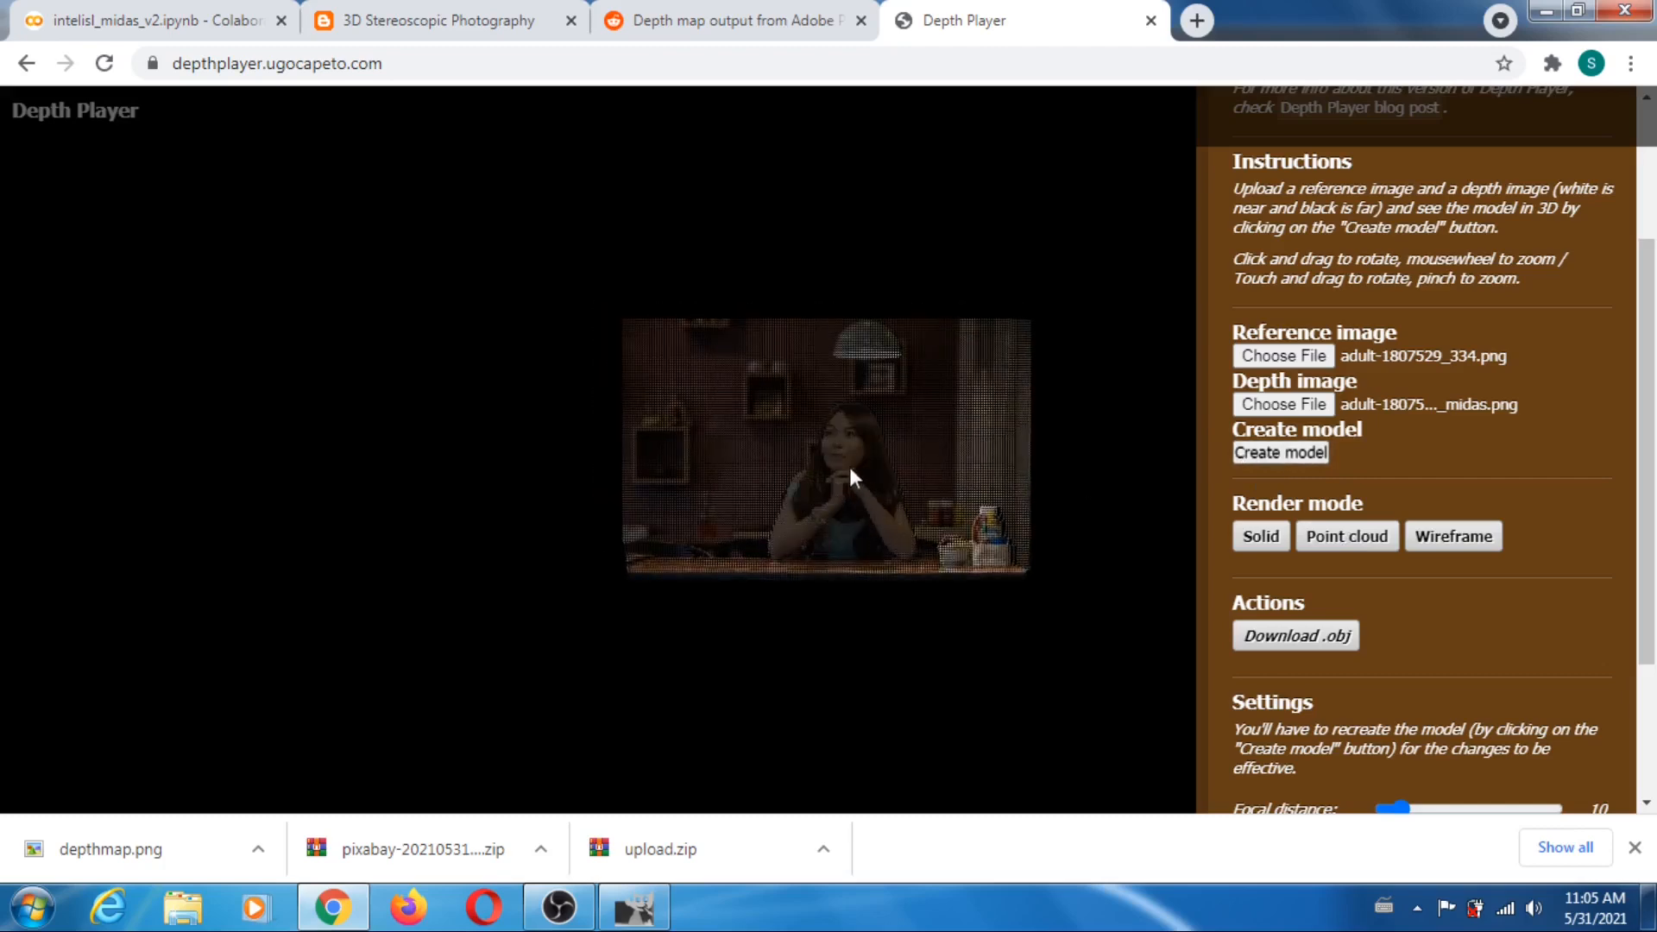
mouse_move(849, 468)
left_mouse_down()
mouse_move(955, 609)
mouse_move(792, 370)
mouse_move(628, 287)
mouse_move(637, 363)
mouse_move(873, 460)
left_mouse_up()
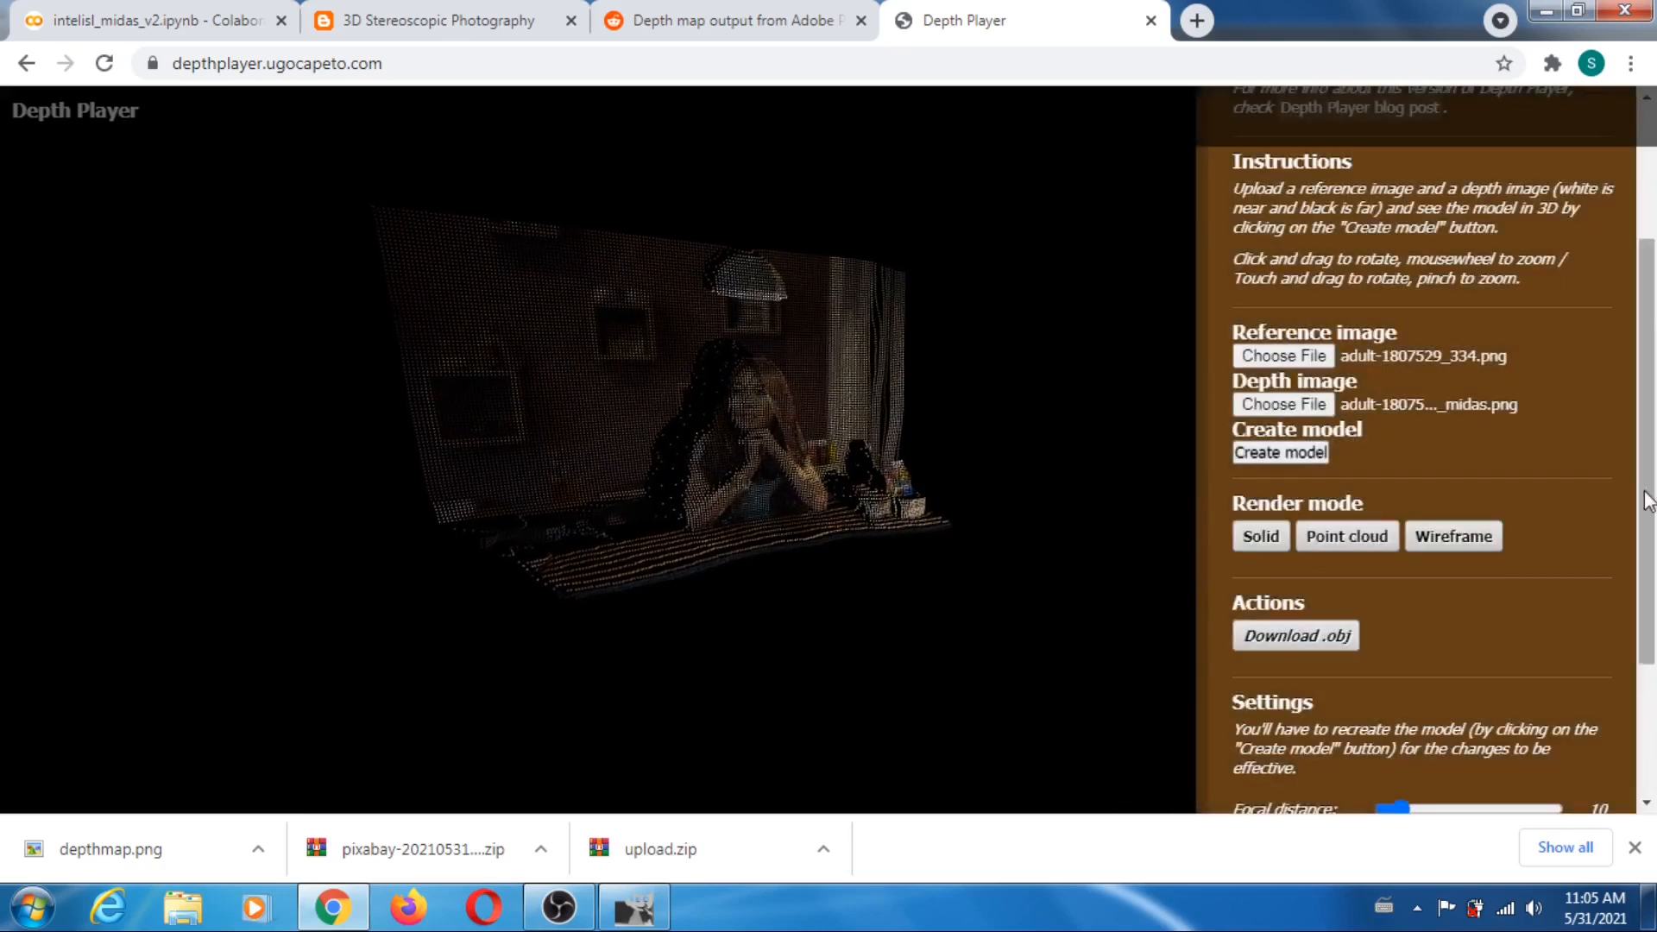
- Set downsampling to 1, recreate the model and rotate it to inspect the denser point cloud
scroll(1467, 647, "down", 3)
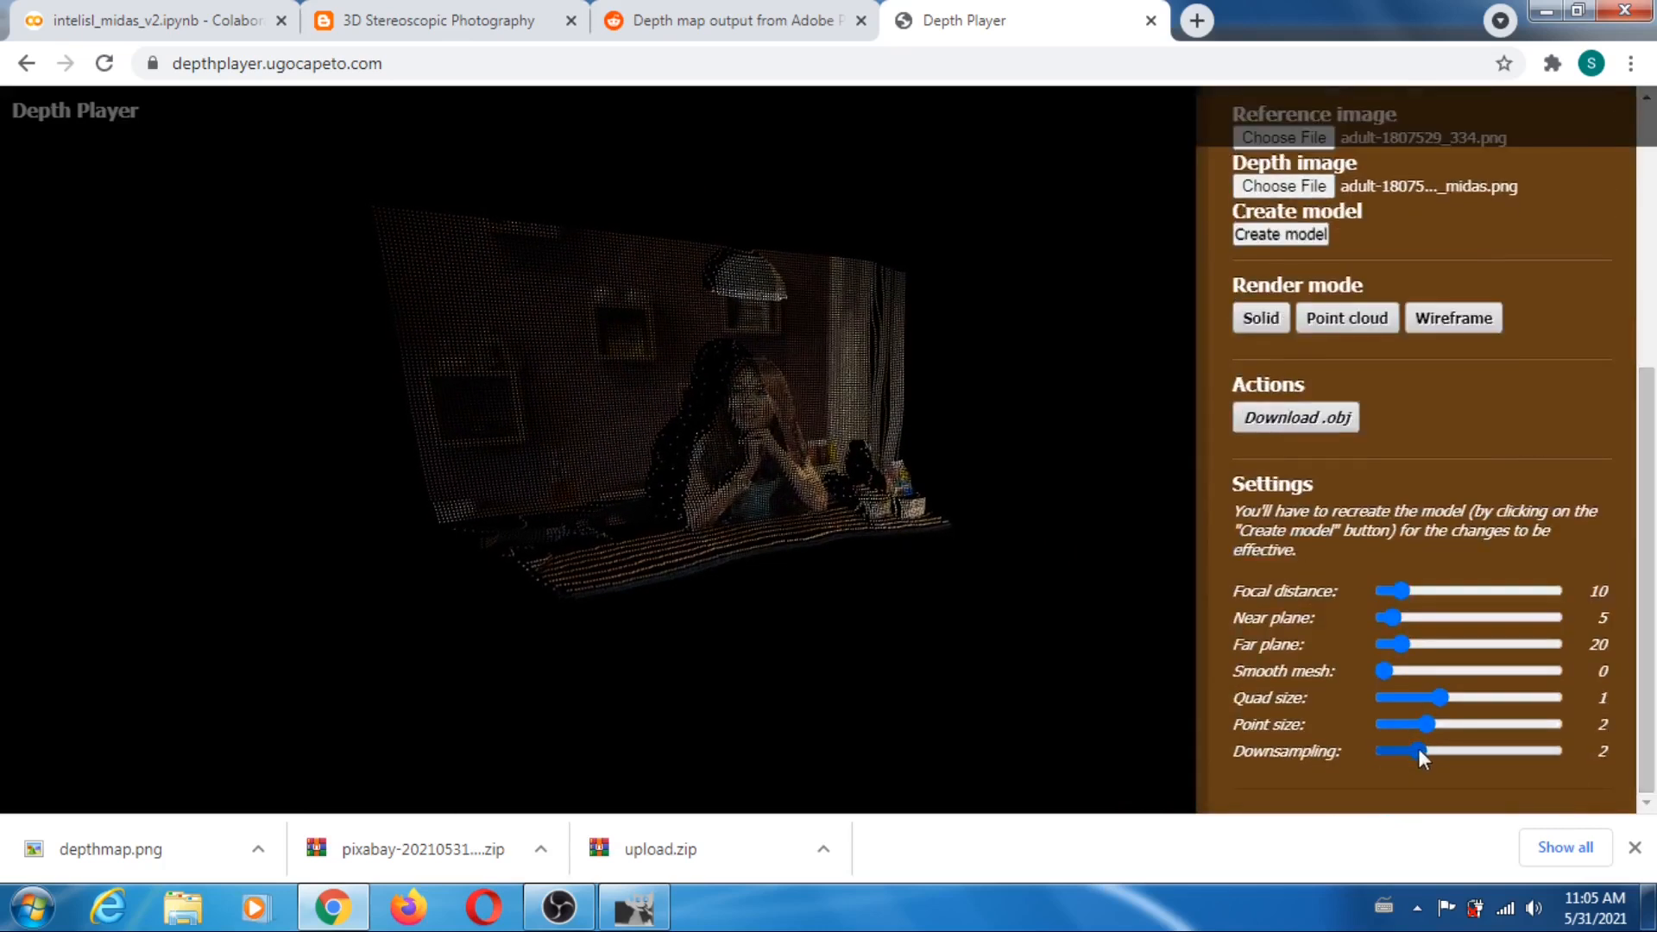
left_click_drag(1417, 748, 1364, 758)
left_click(1271, 235)
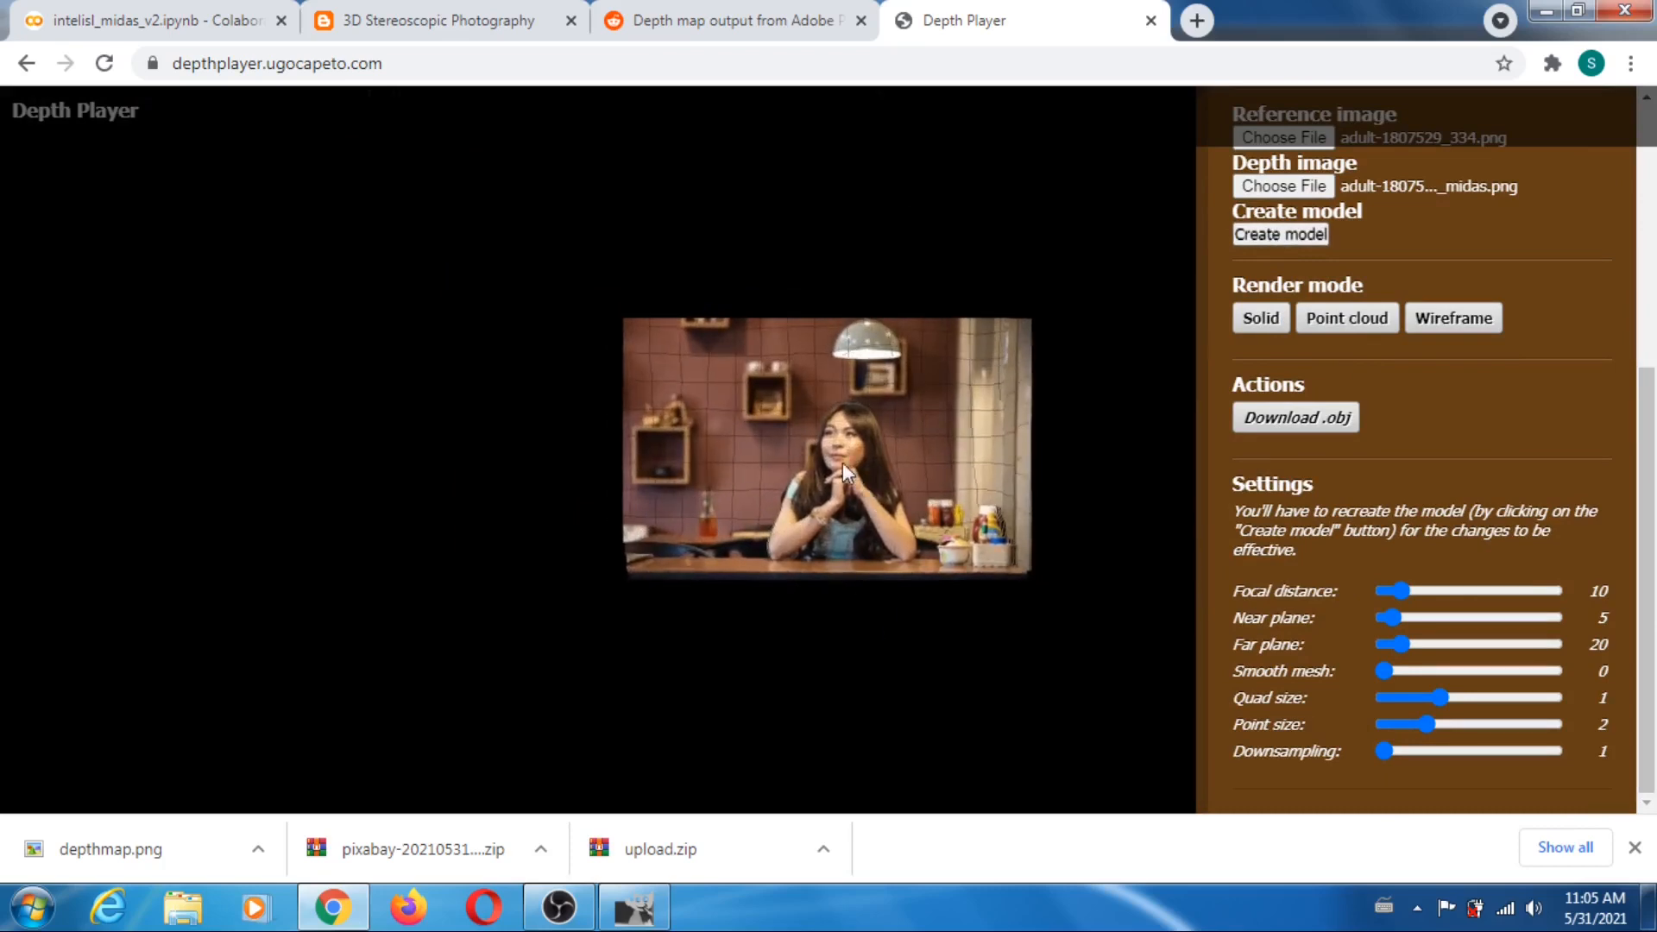
left_click_drag(843, 463, 721, 440)
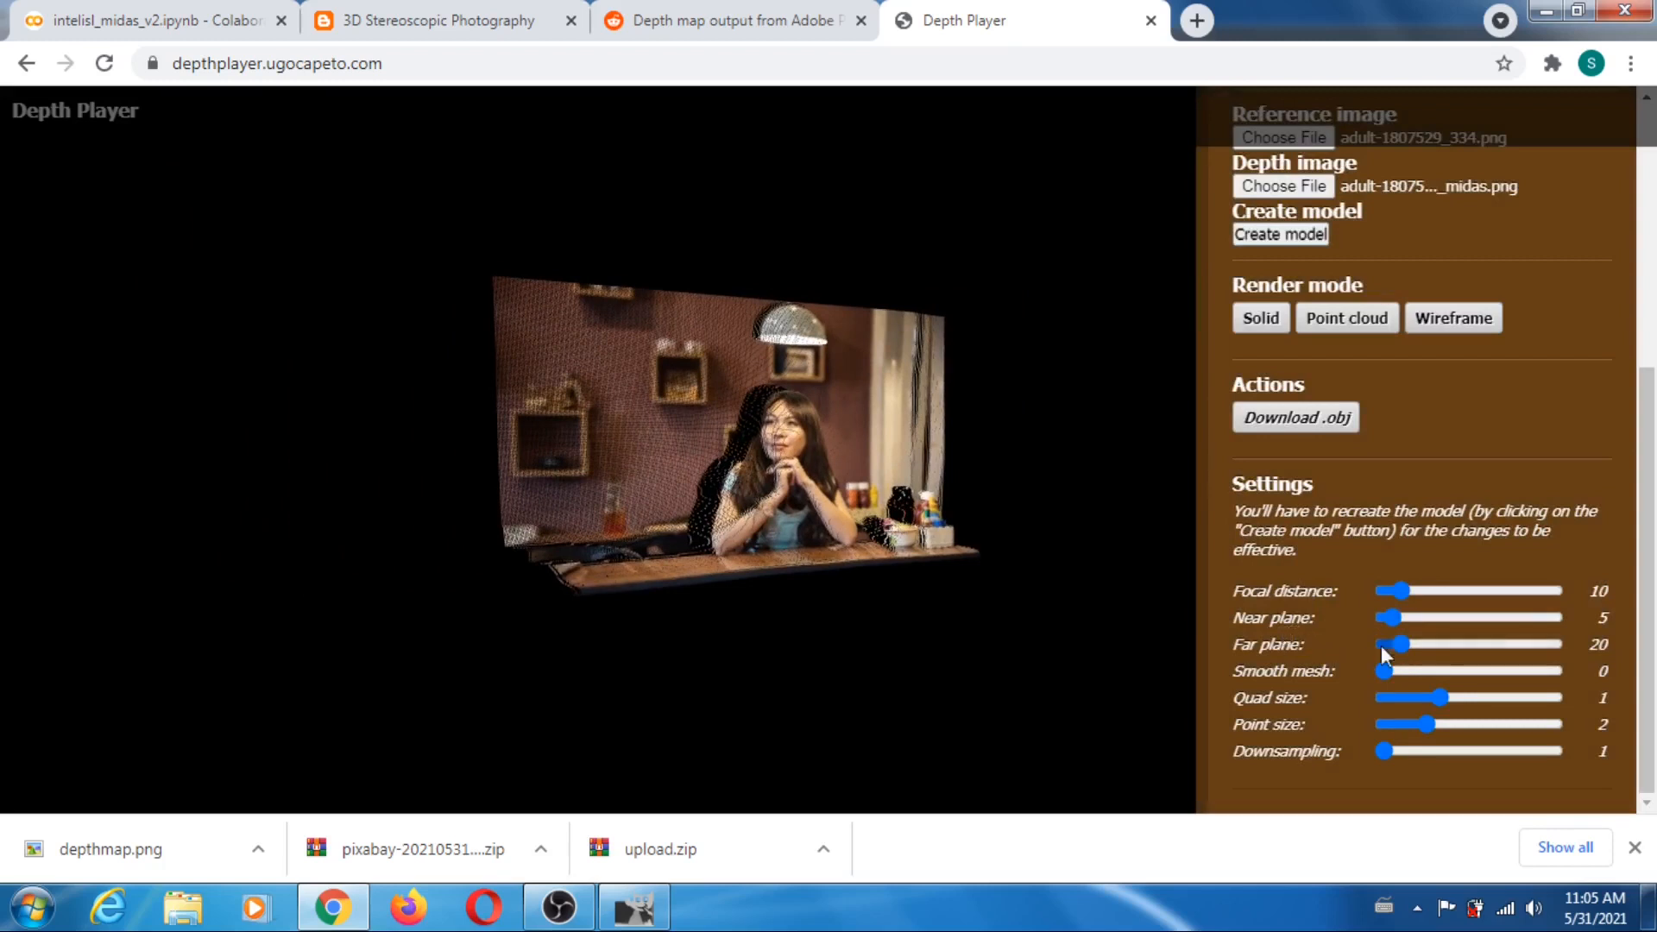
- Set the far plane to 100, recreate the model and rotate it to inspect the stretched depth
left_click(1438, 644)
left_click_drag(1438, 644, 1474, 642)
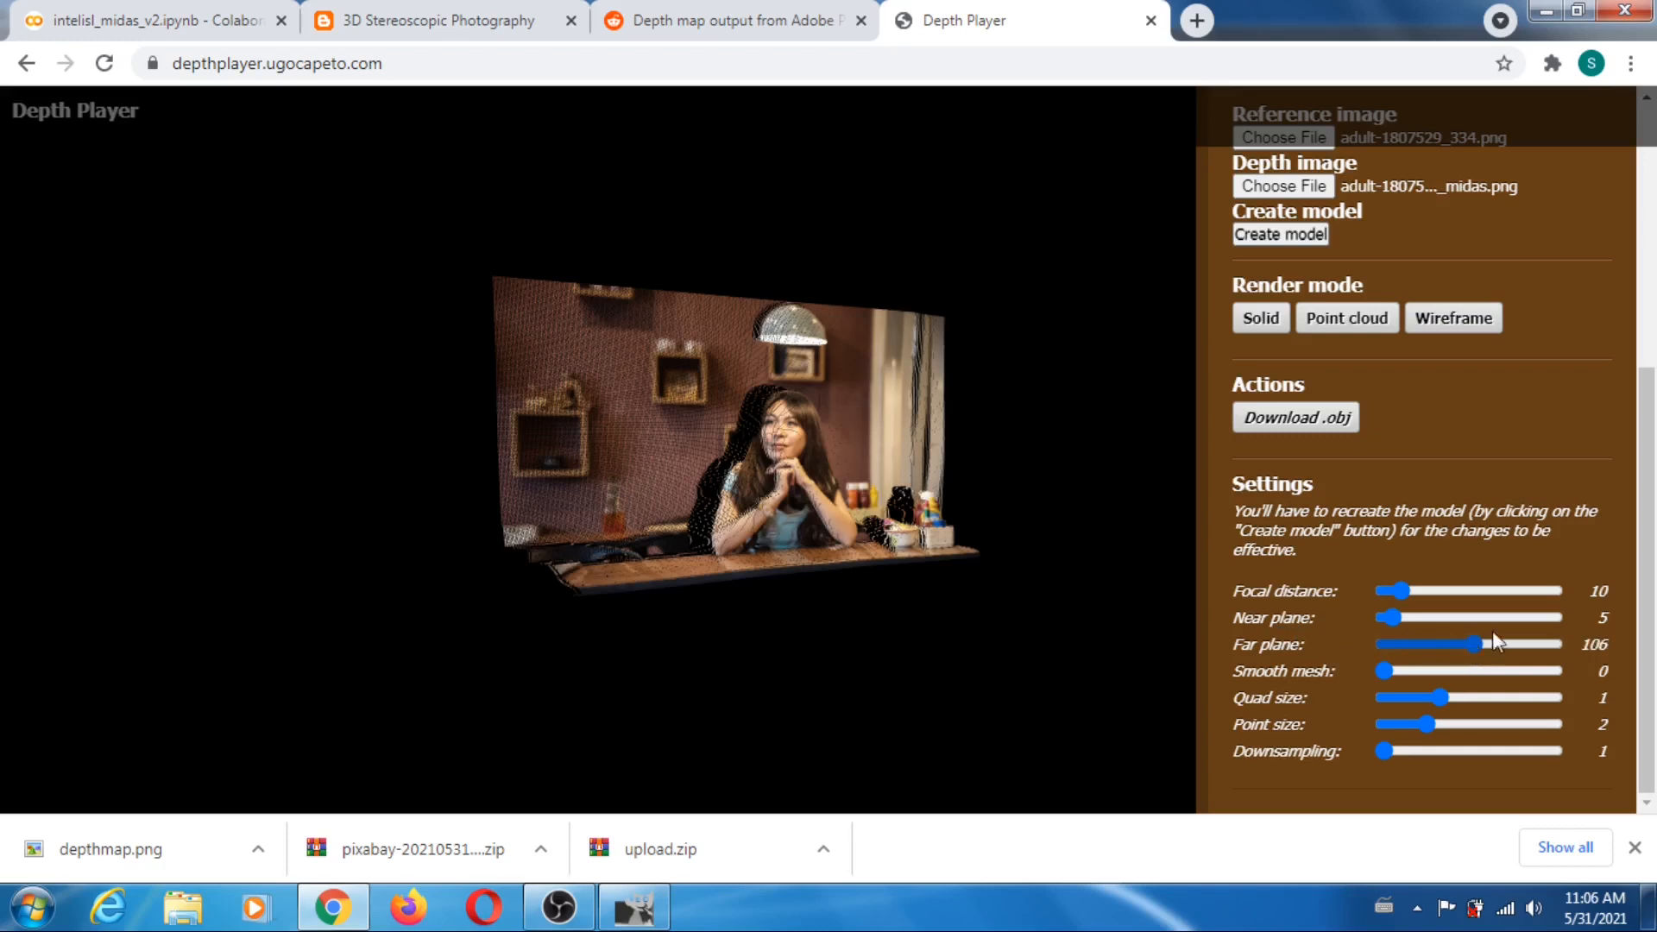
key("Left")
key("Left")
key("Left")
key("Left")
key("Left")
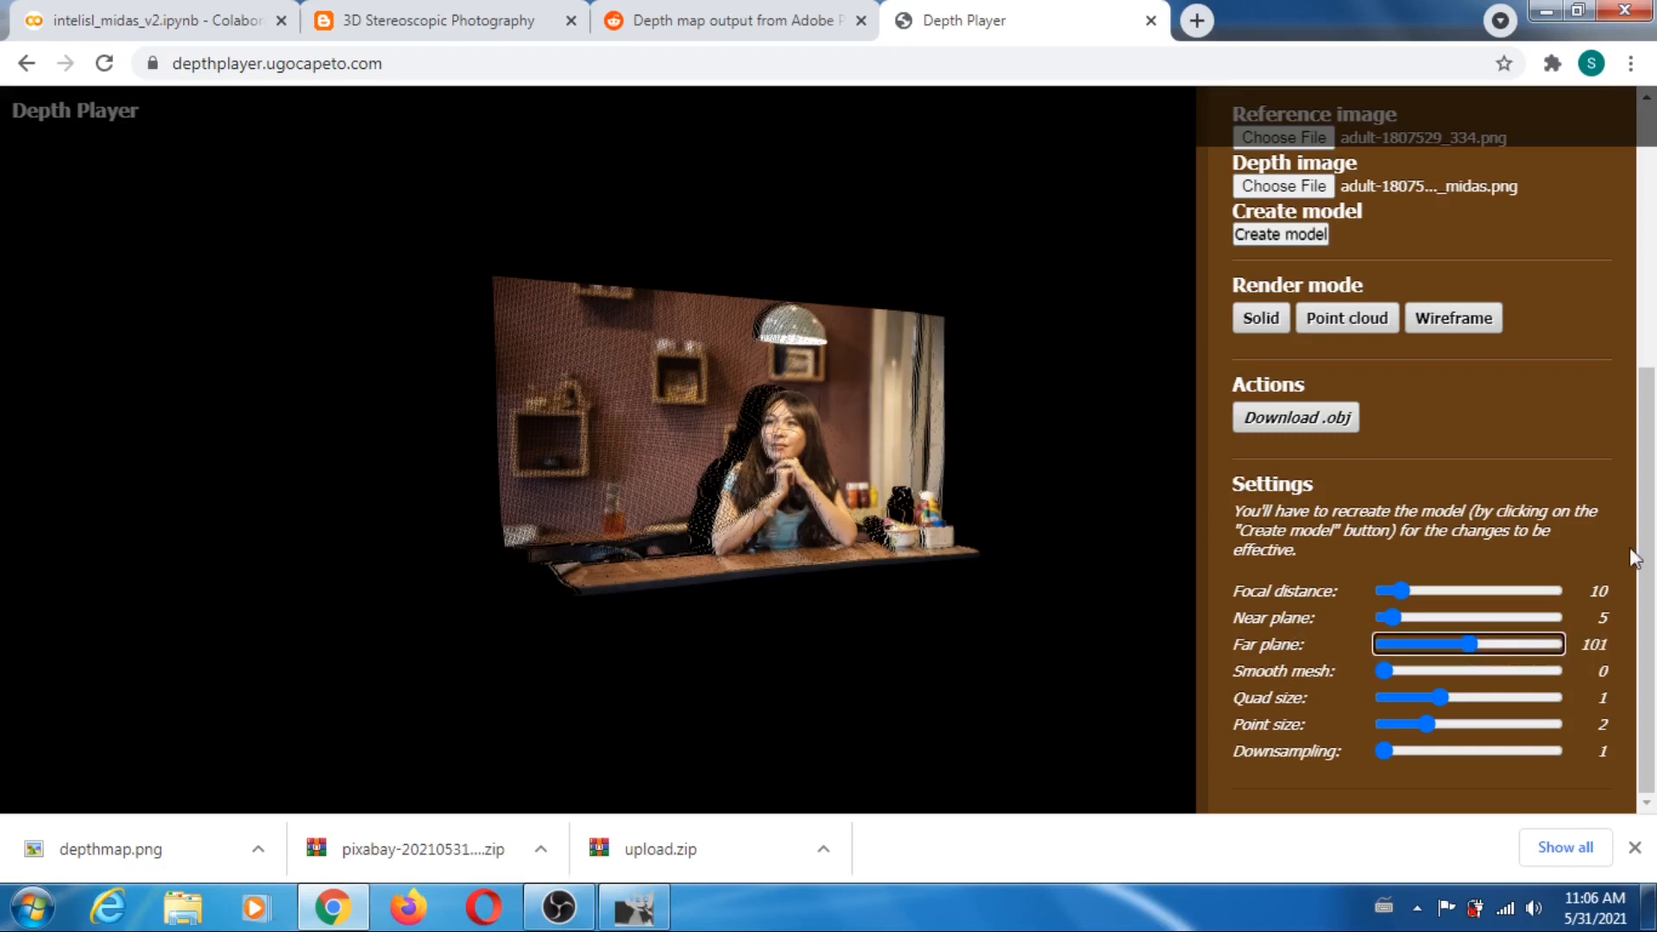
key("Left")
left_click(1287, 233)
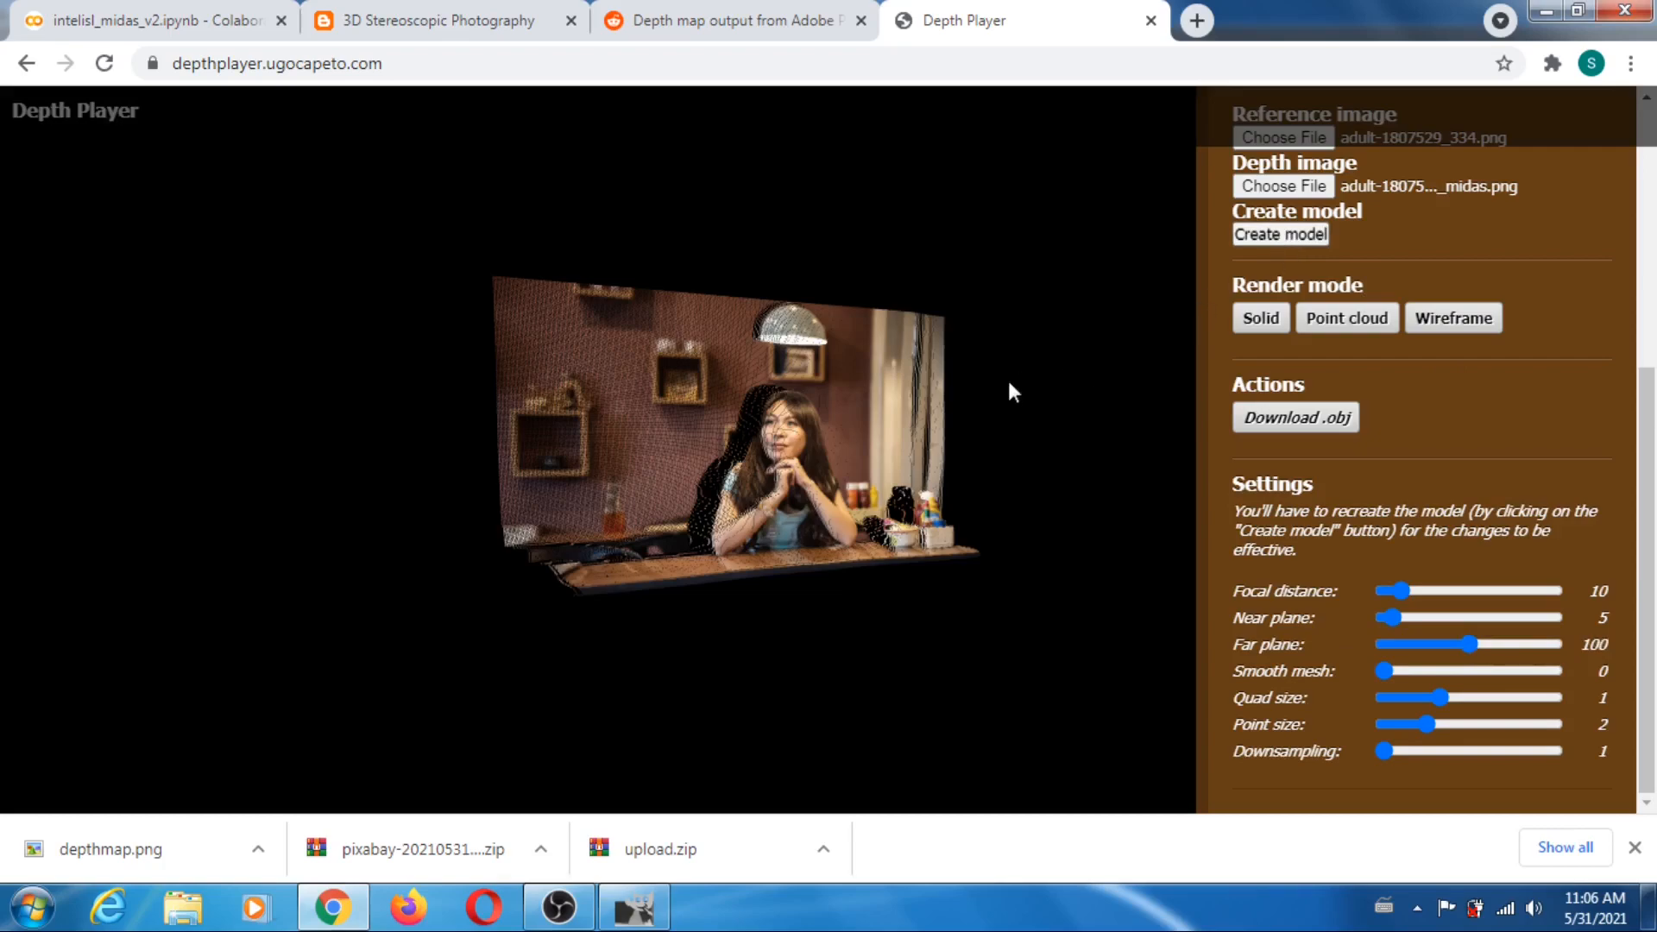
left_click(852, 456)
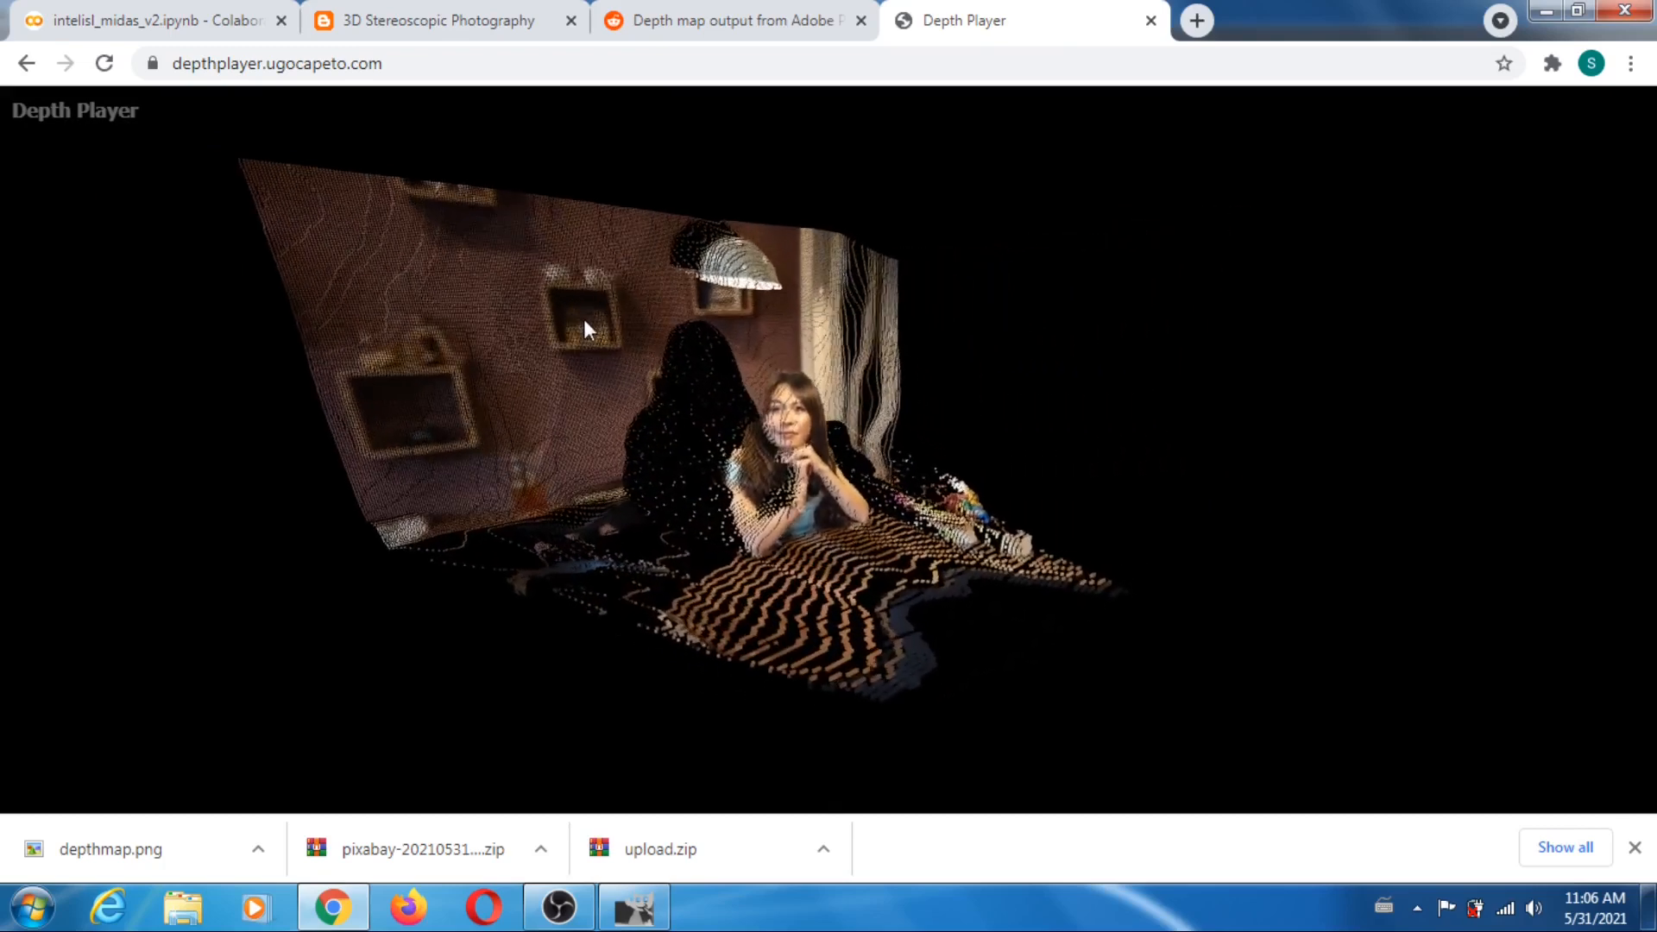
mouse_move(1278, 531)
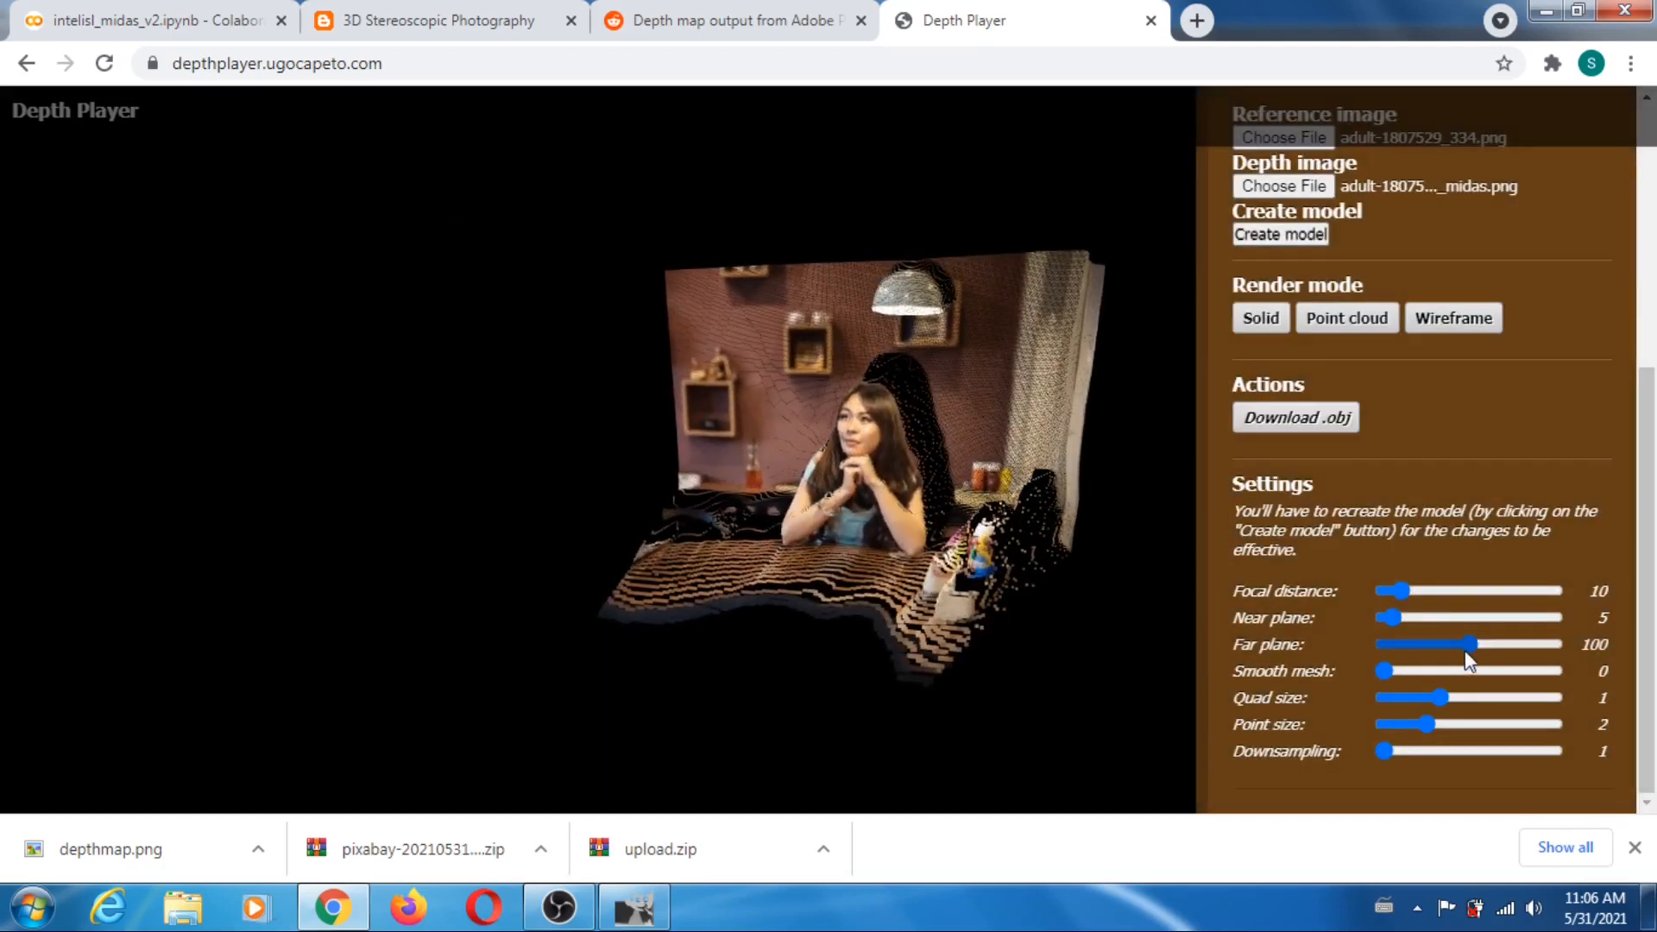
- Set the far plane back to 20, recreate the model and rotate it to inspect the depth from the side
left_click_drag(1472, 651, 1405, 654)
key("Left")
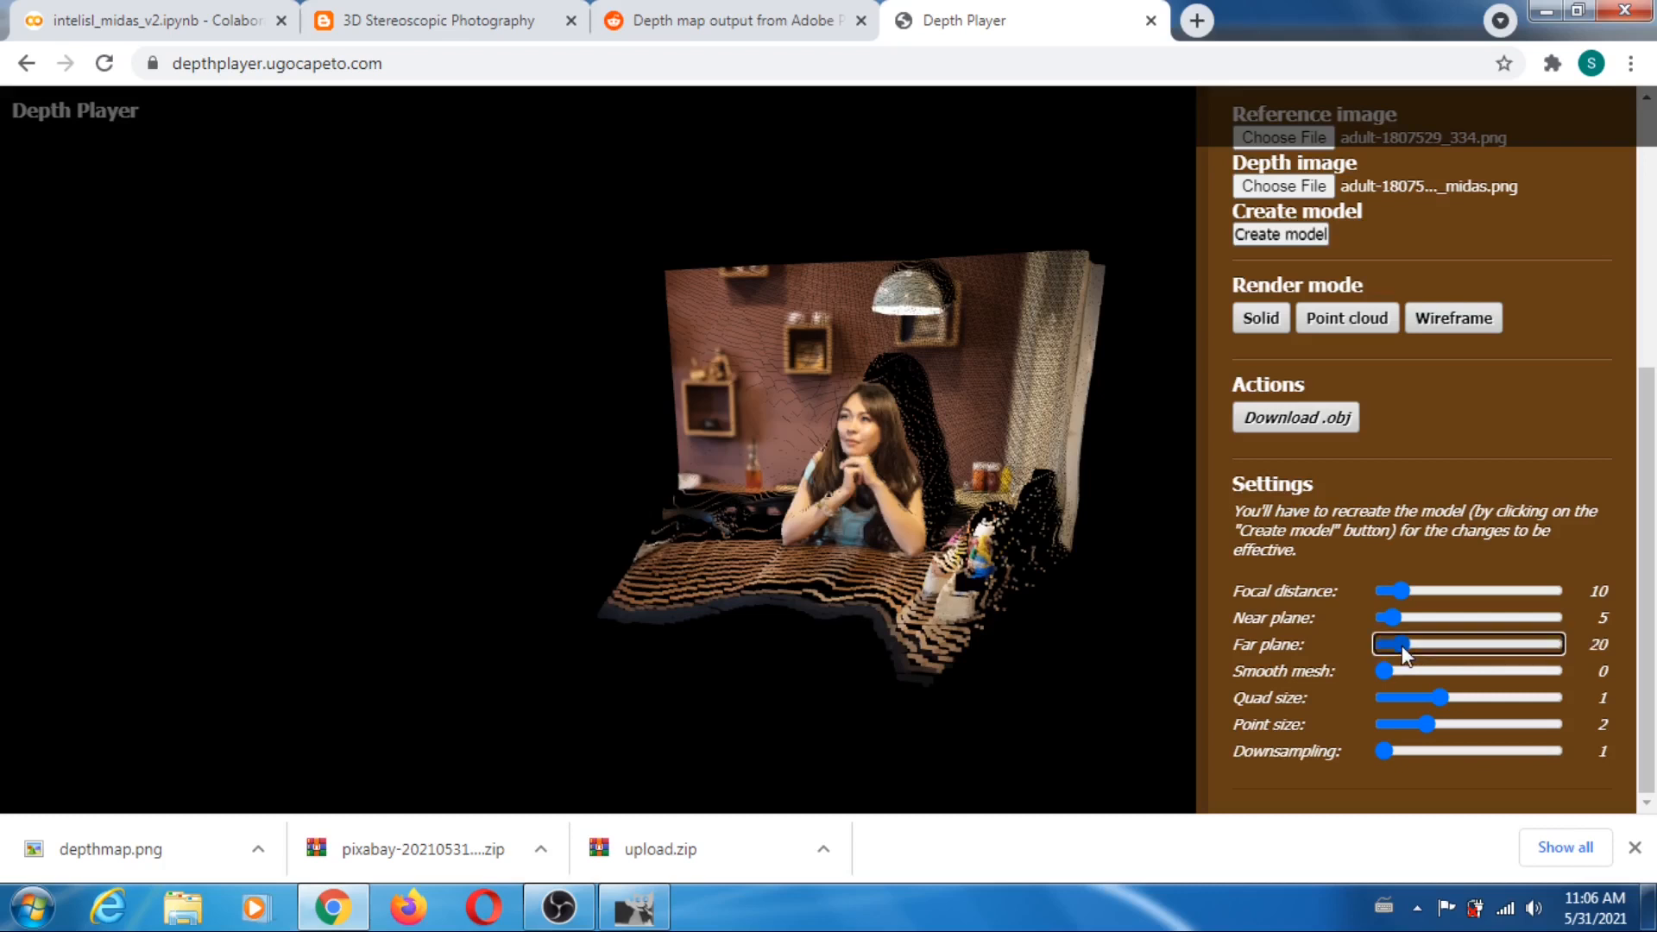
left_click(1270, 235)
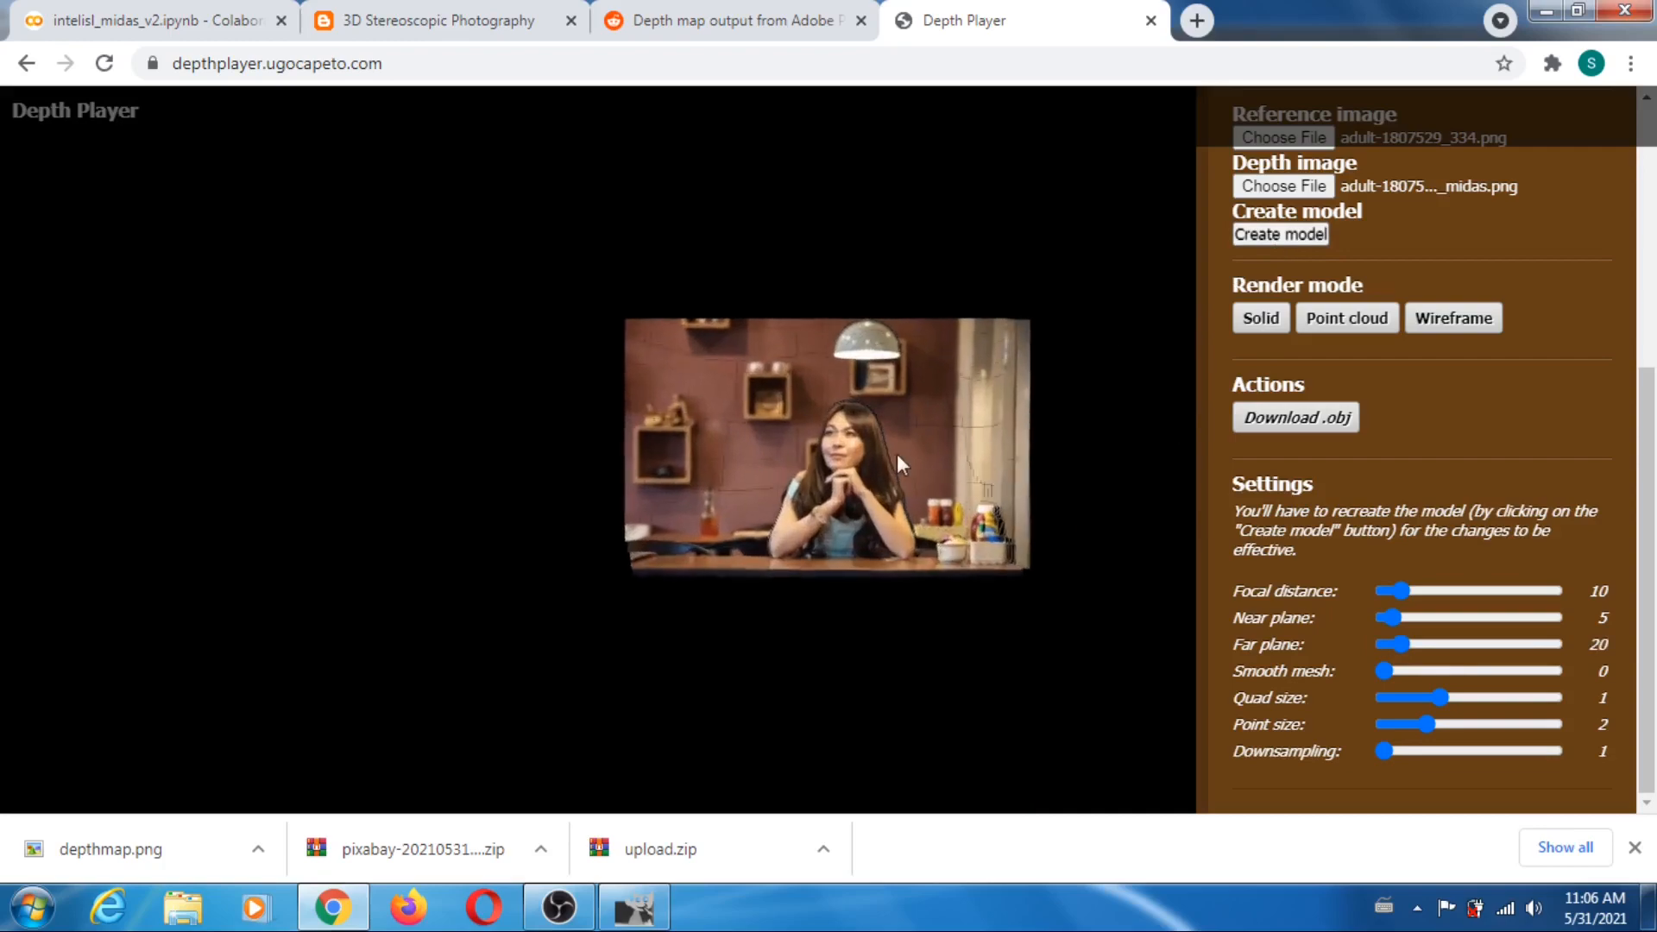
left_click_drag(861, 469, 609, 397)
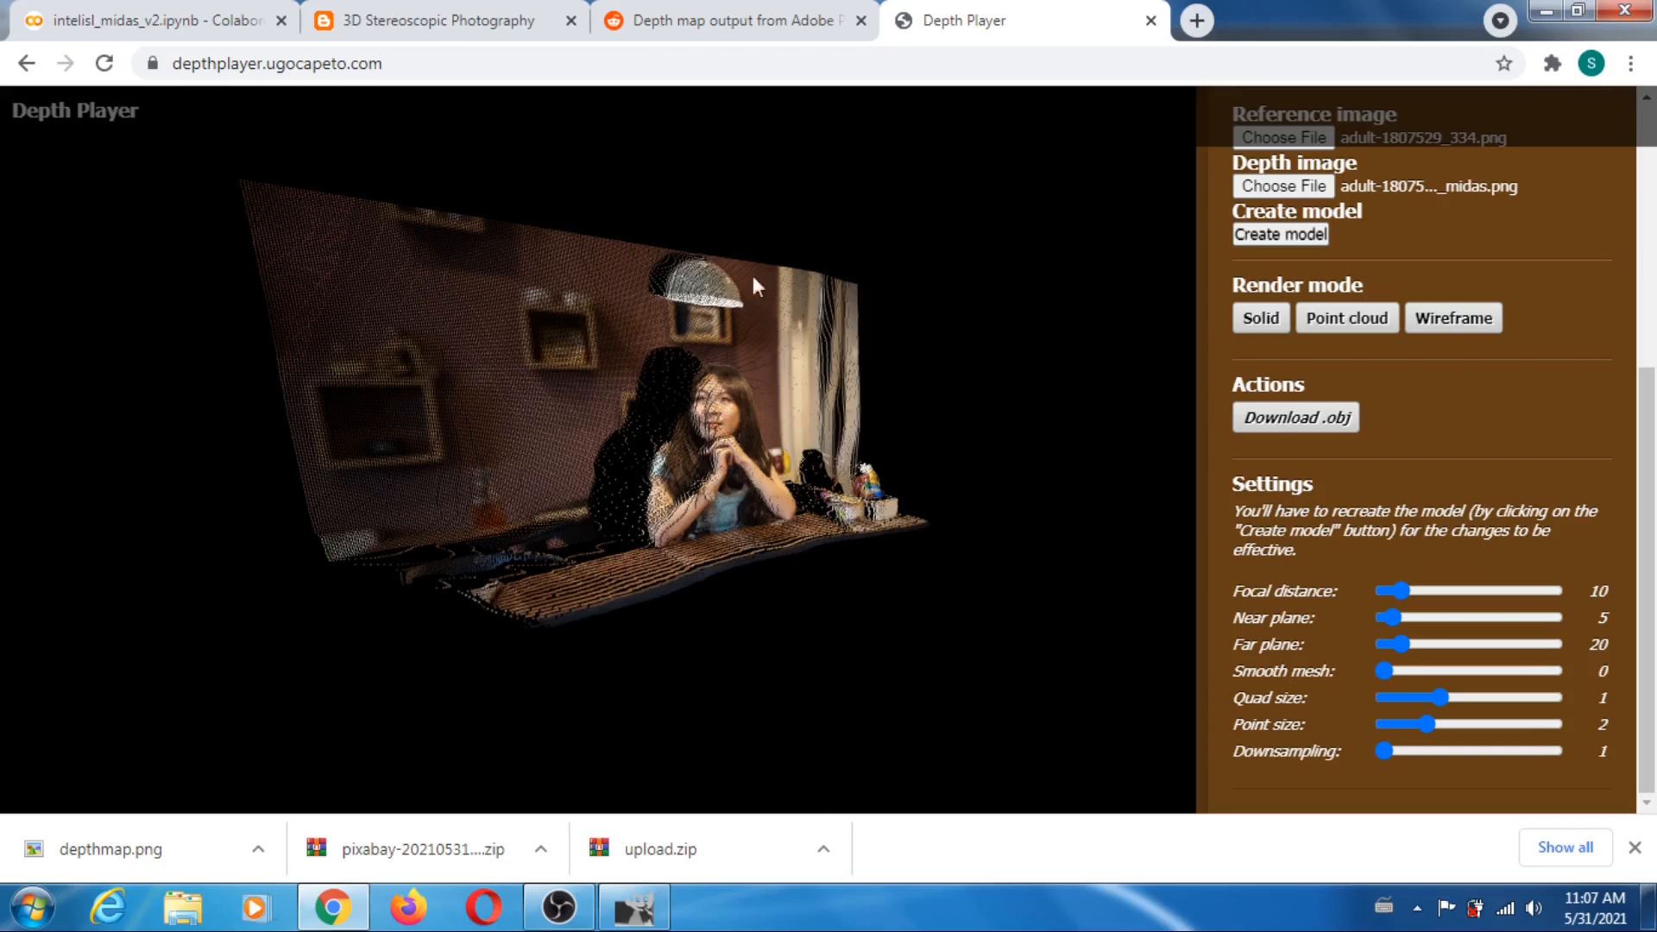
- Review the Reddit post on Photoshop's Neural Depth Blur depth map output, then return to Depth Player
left_click(777, 22)
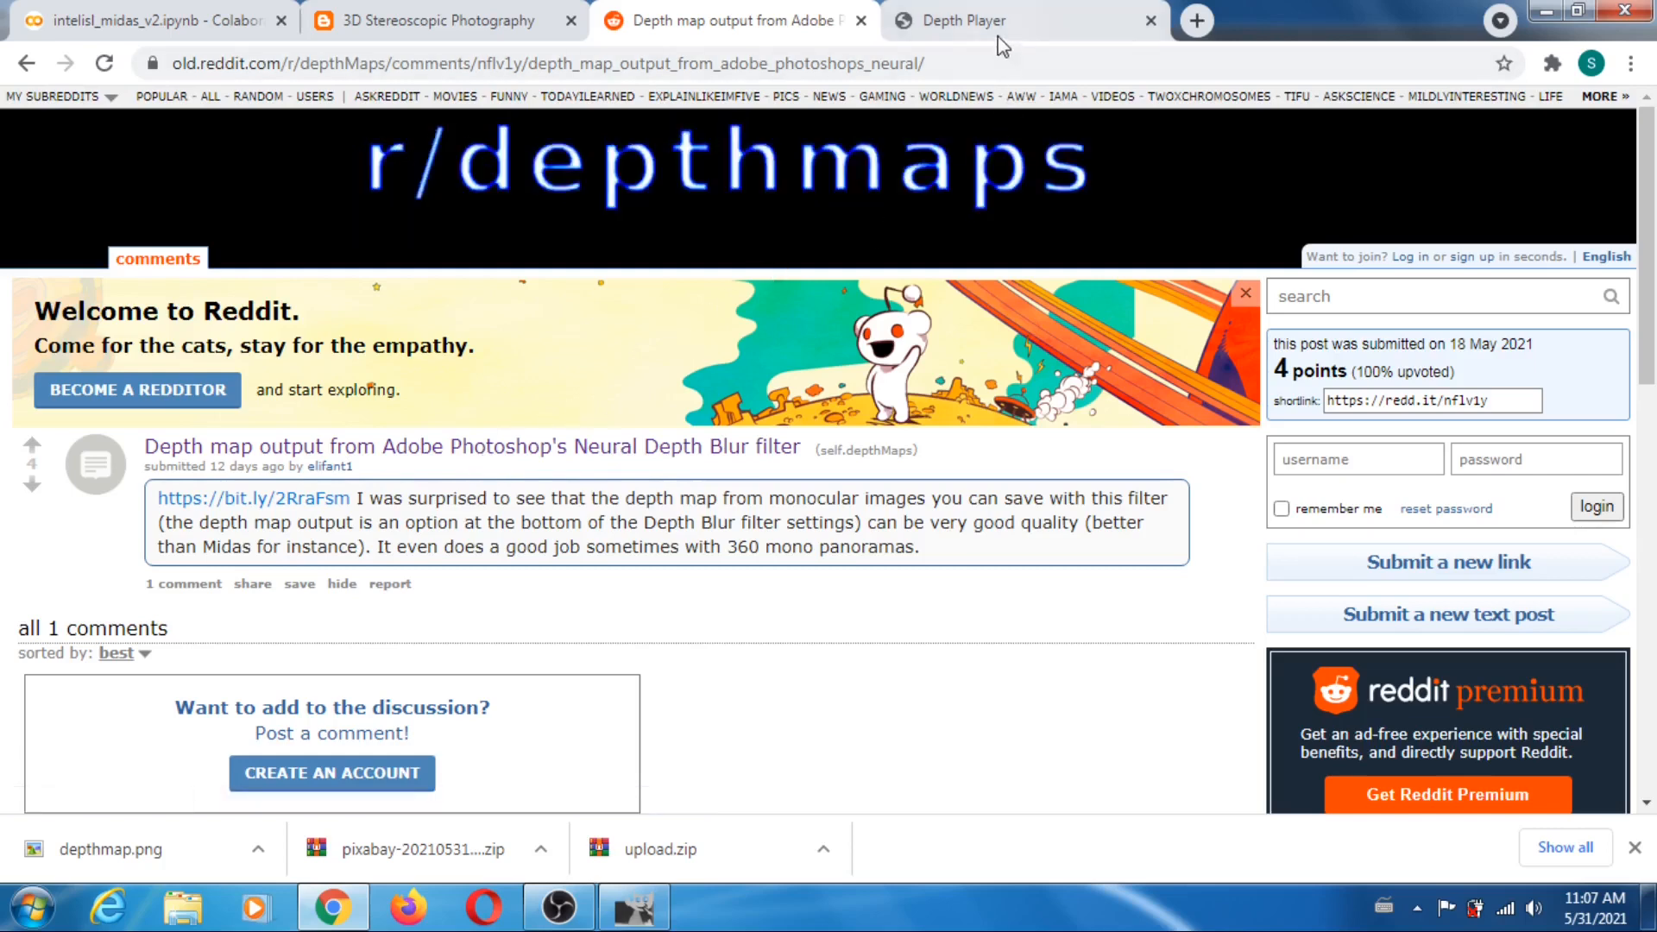
left_click(971, 19)
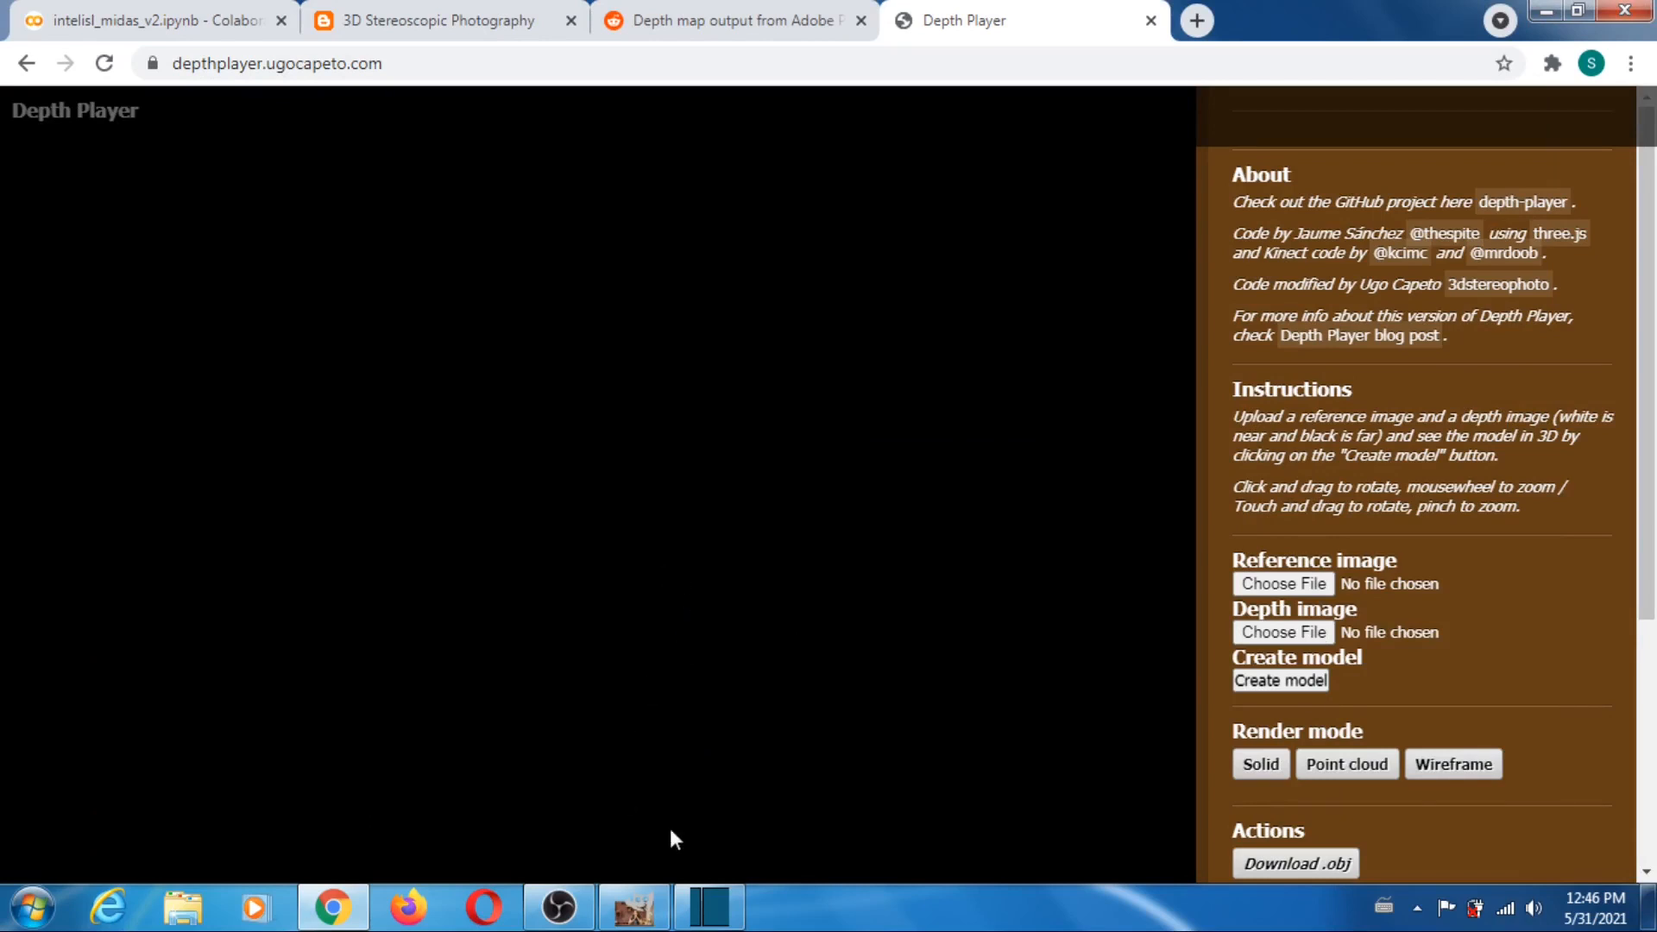
- Switch to GIMP and compare the adult-1807529_334 photo with its MiDaS depth map by hiding and reshowing the photo layer
left_click(637, 920)
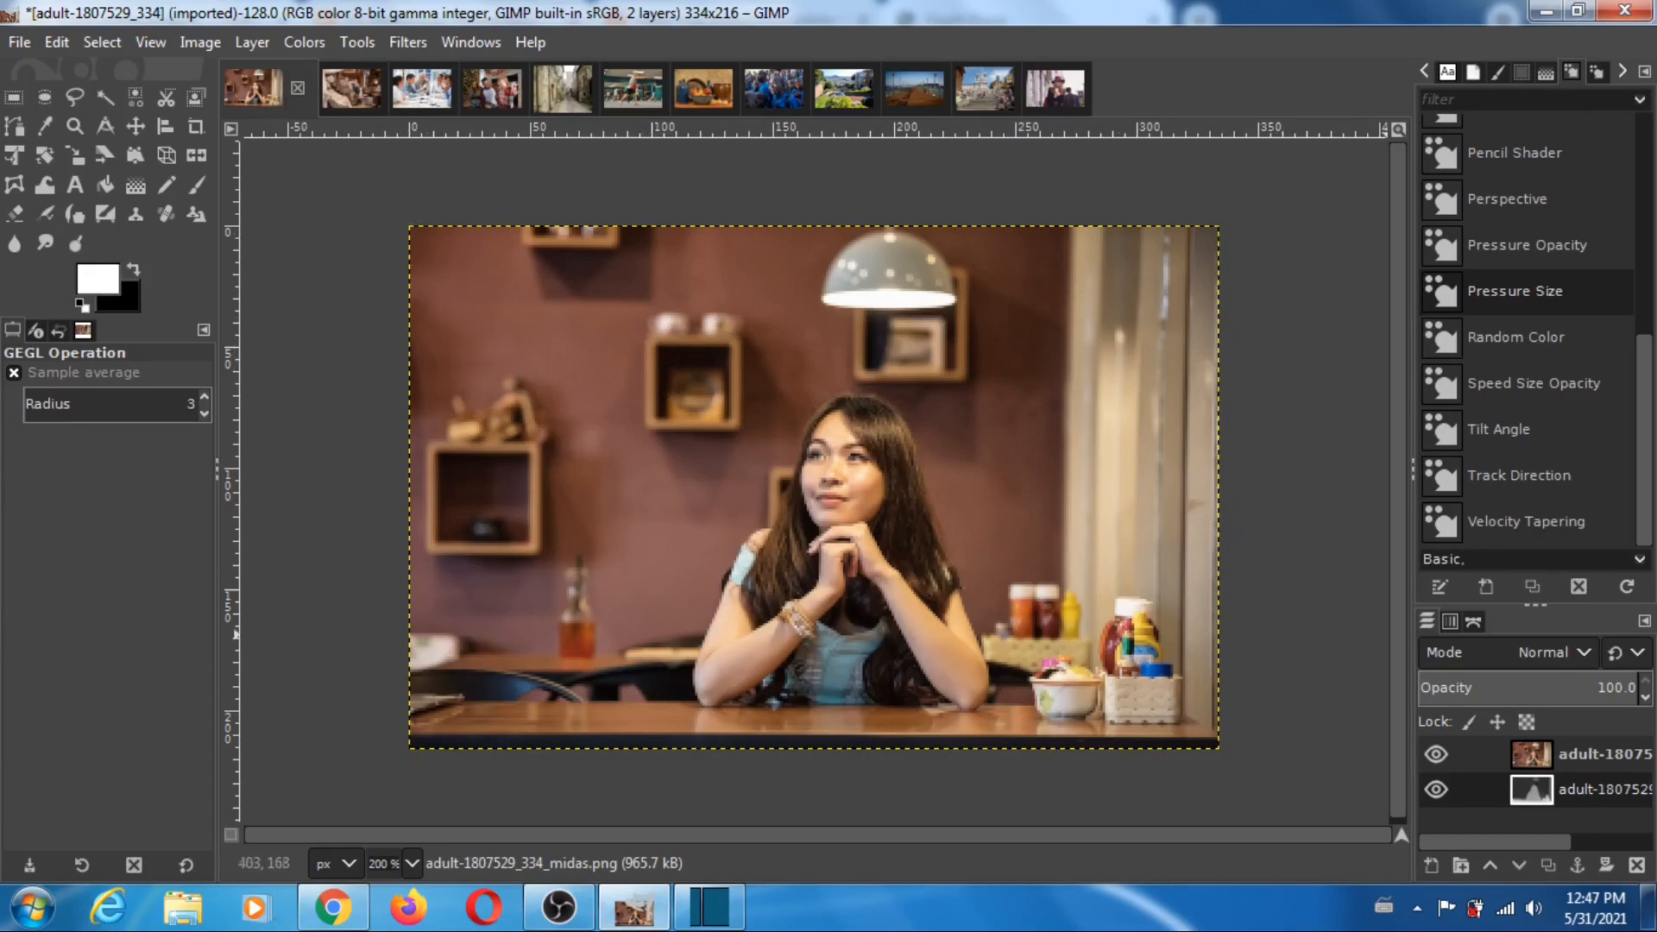
left_click(1434, 756)
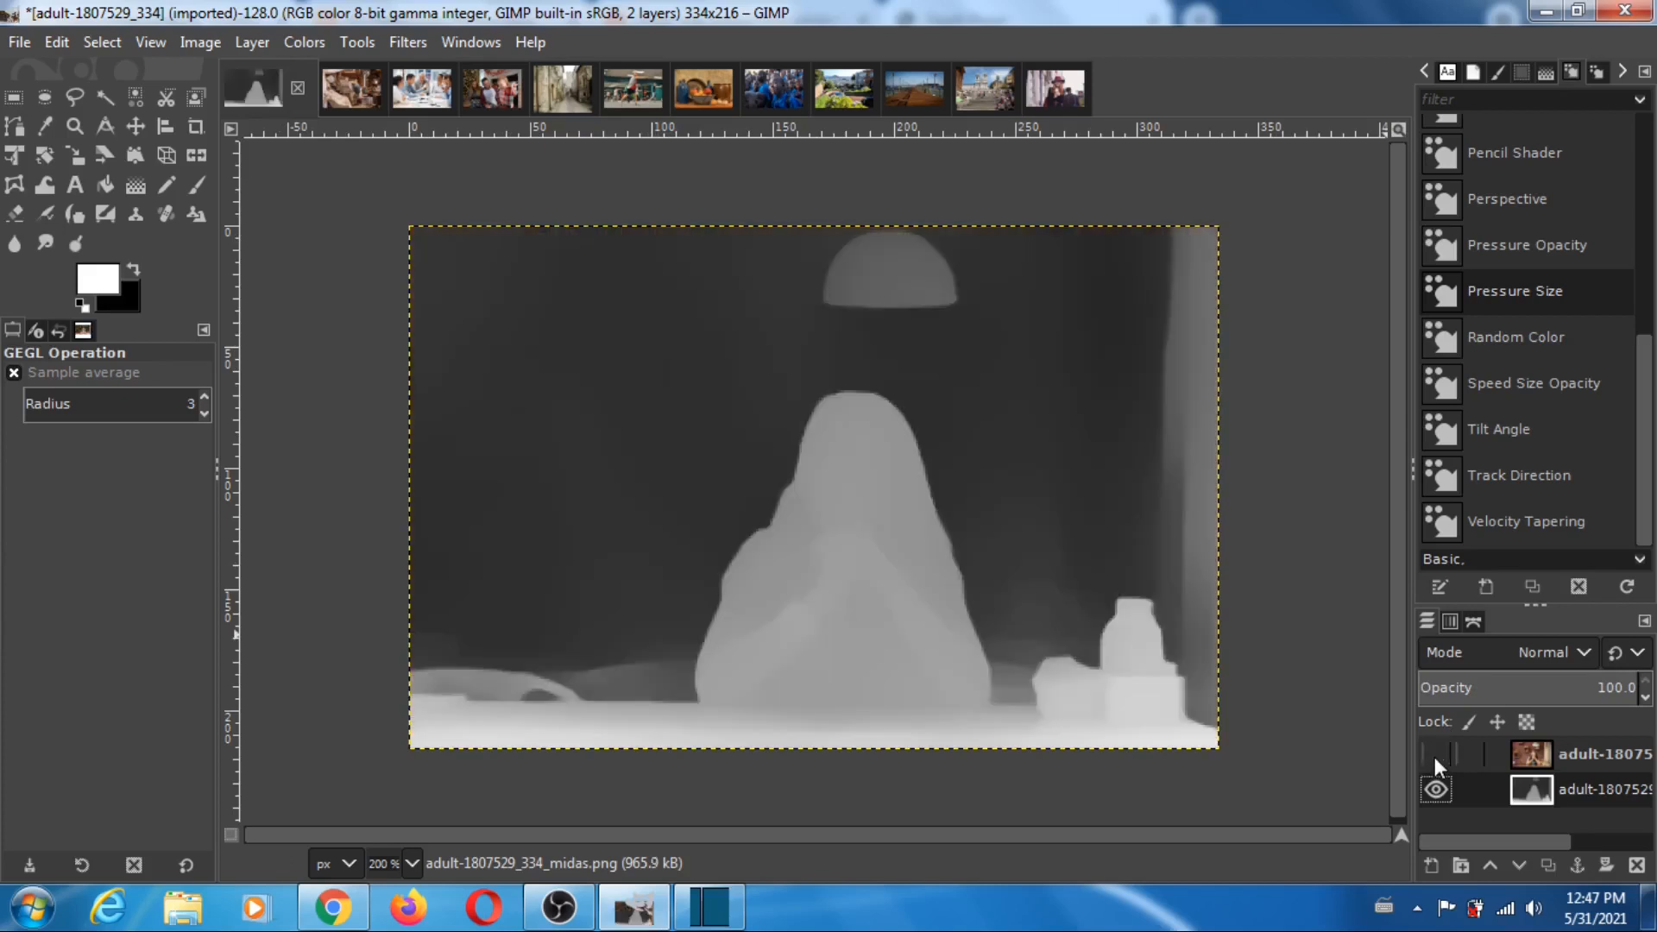
left_click(1435, 756)
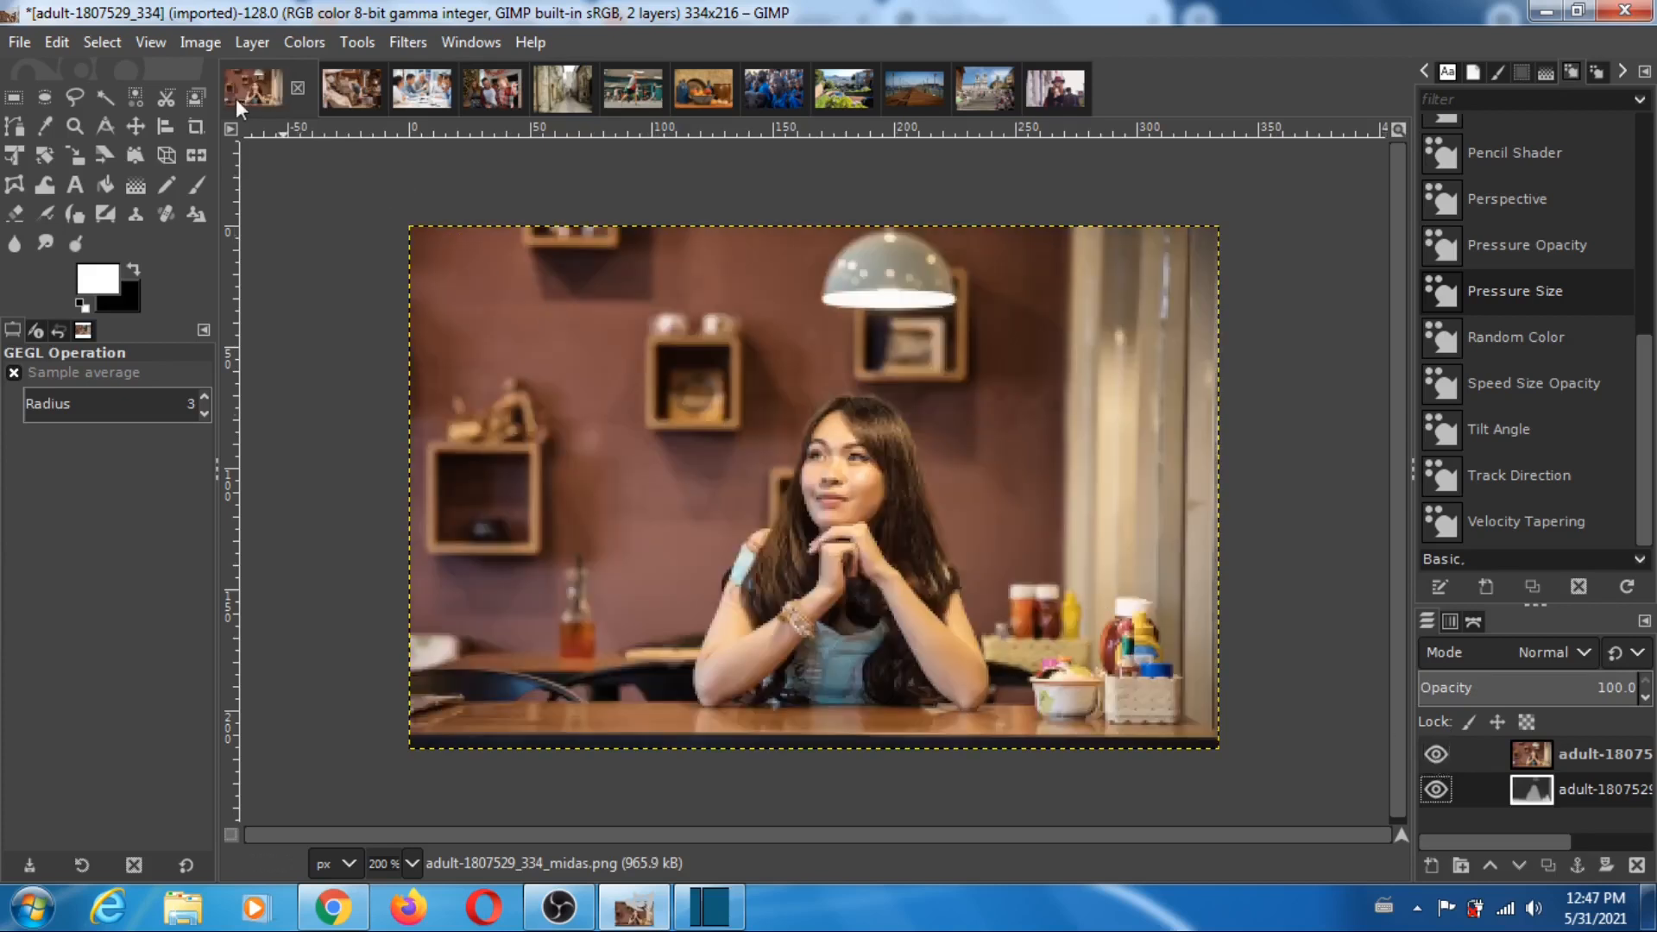
- Open the artist-4622221_325 image and compare the photo with its MiDaS depth map by repeatedly toggling the photo layer's visibility
left_click(343, 97)
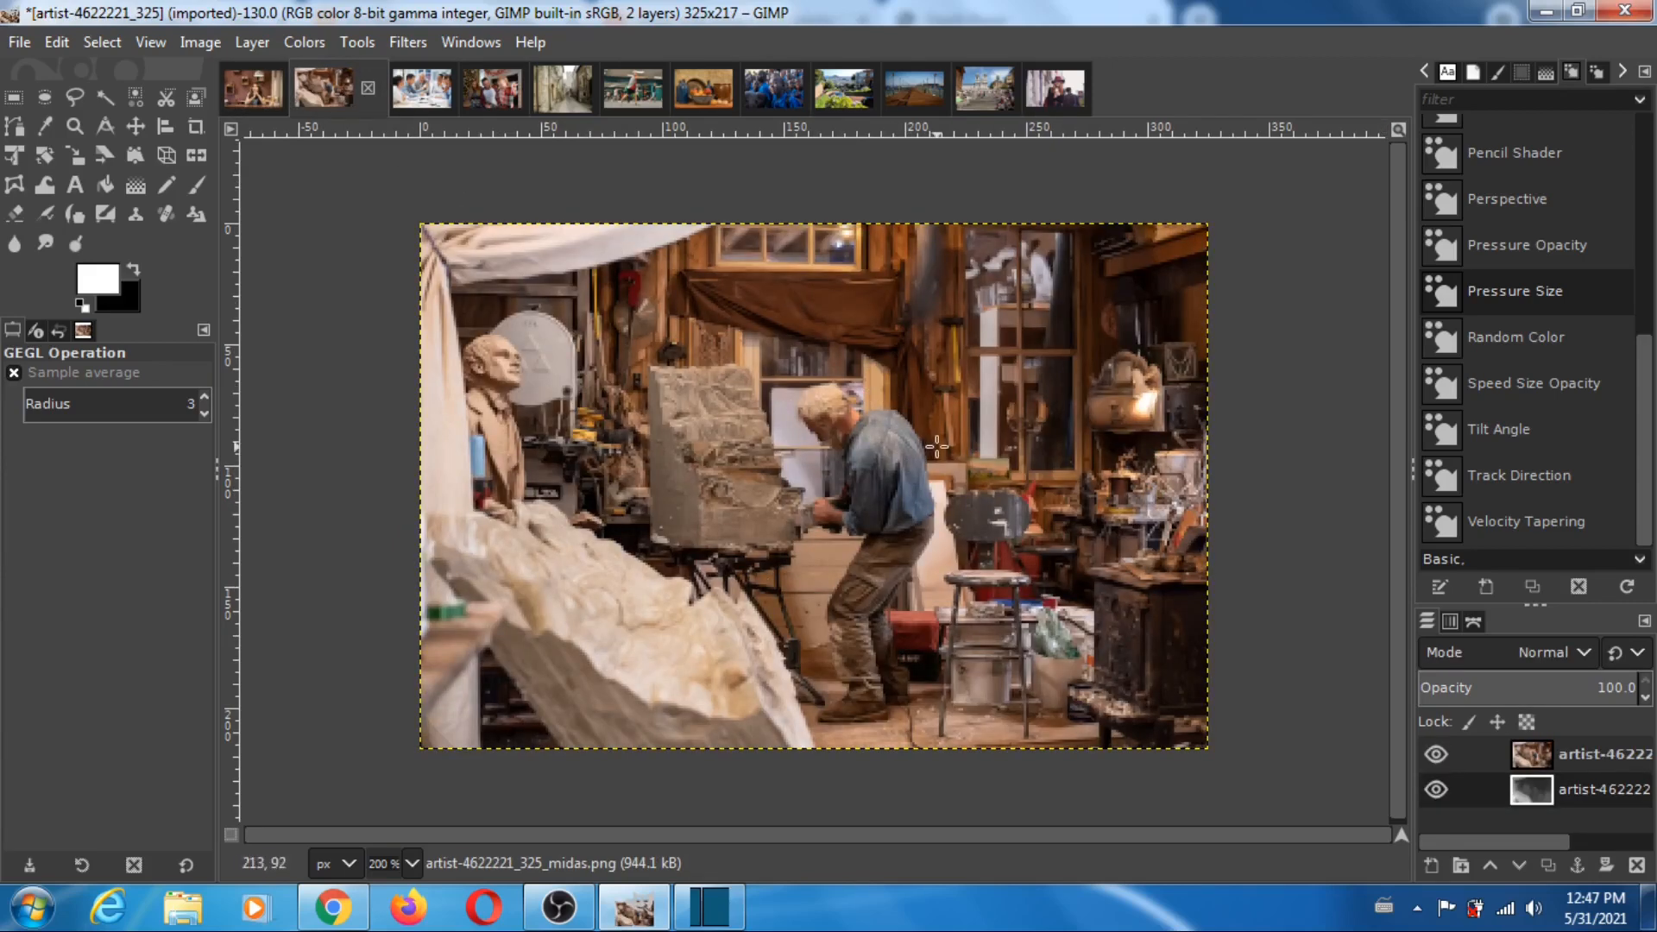
left_click(1435, 755)
left_click(1433, 754)
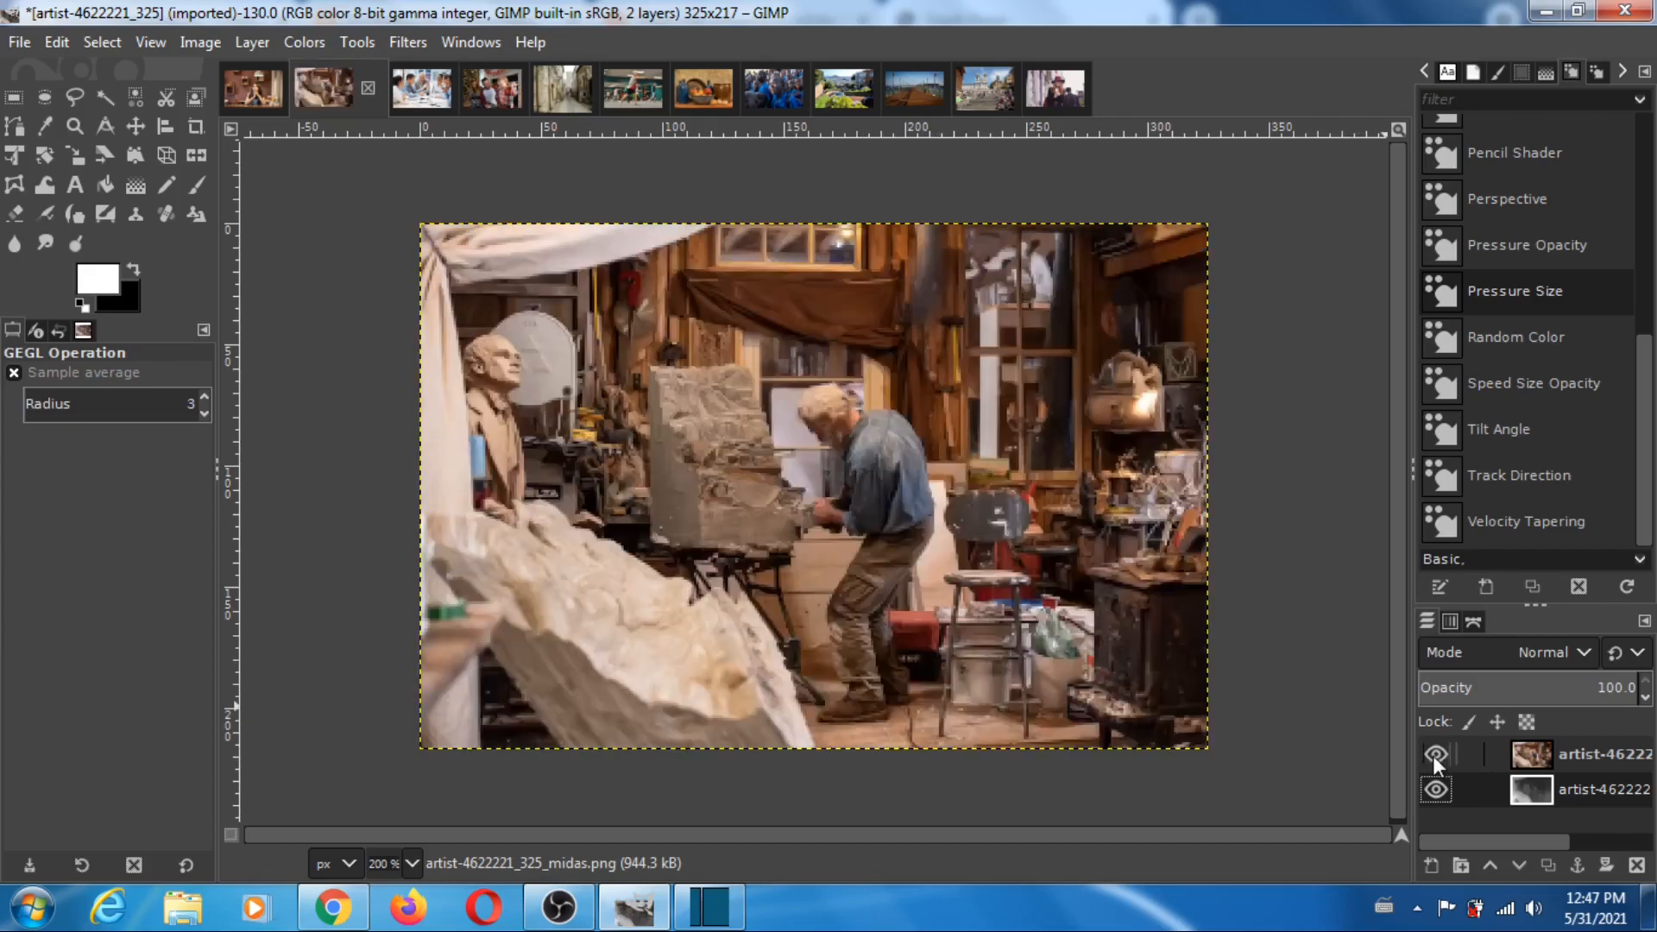
left_click(1433, 755)
left_click(1433, 754)
left_click(1432, 755)
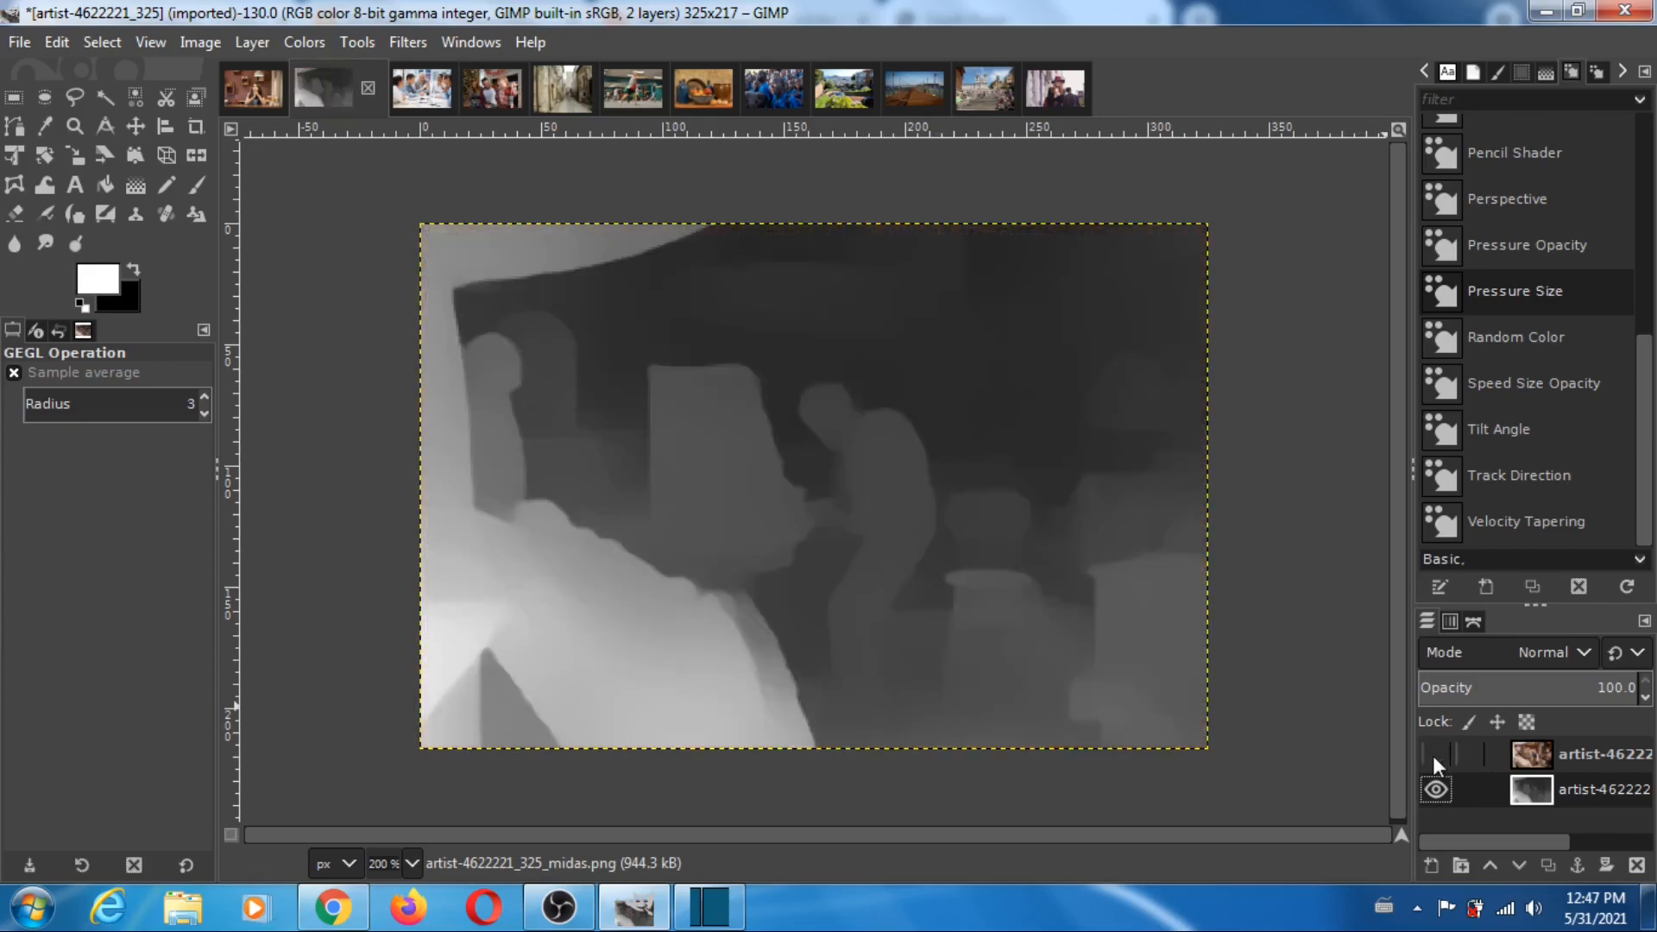
left_click(1433, 754)
left_click(1433, 755)
left_click(1433, 755)
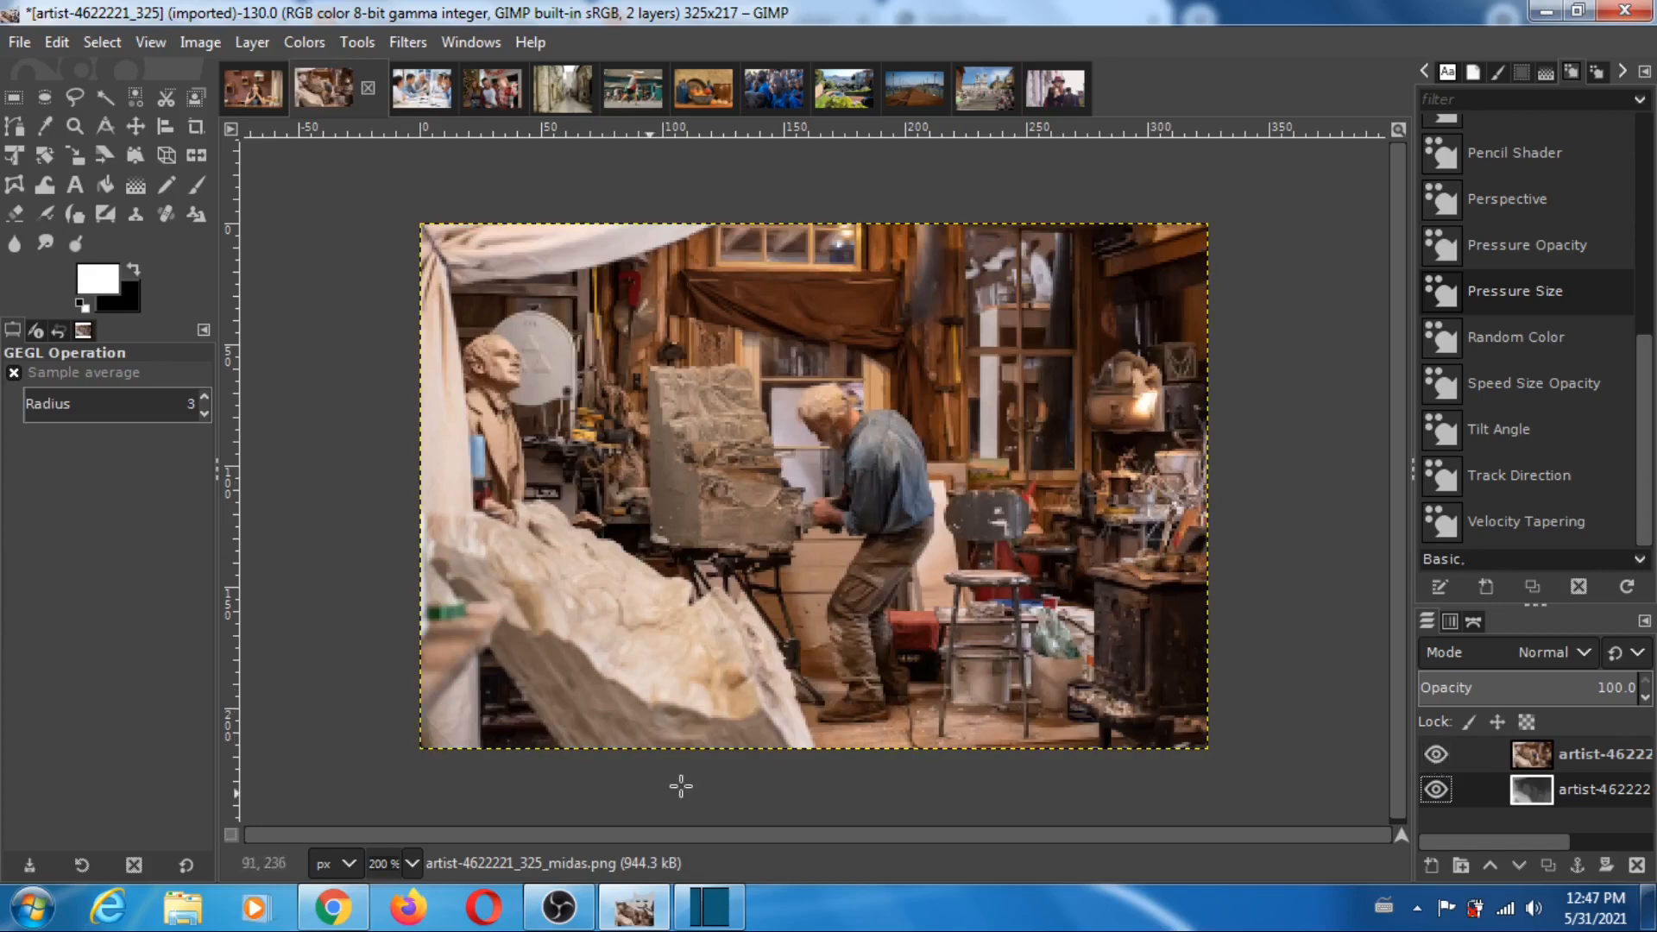
- Return to Depth Player and load artist-4622221_325 as the reference image and artist-4622221_325_midas as the depth image
left_click(357, 911)
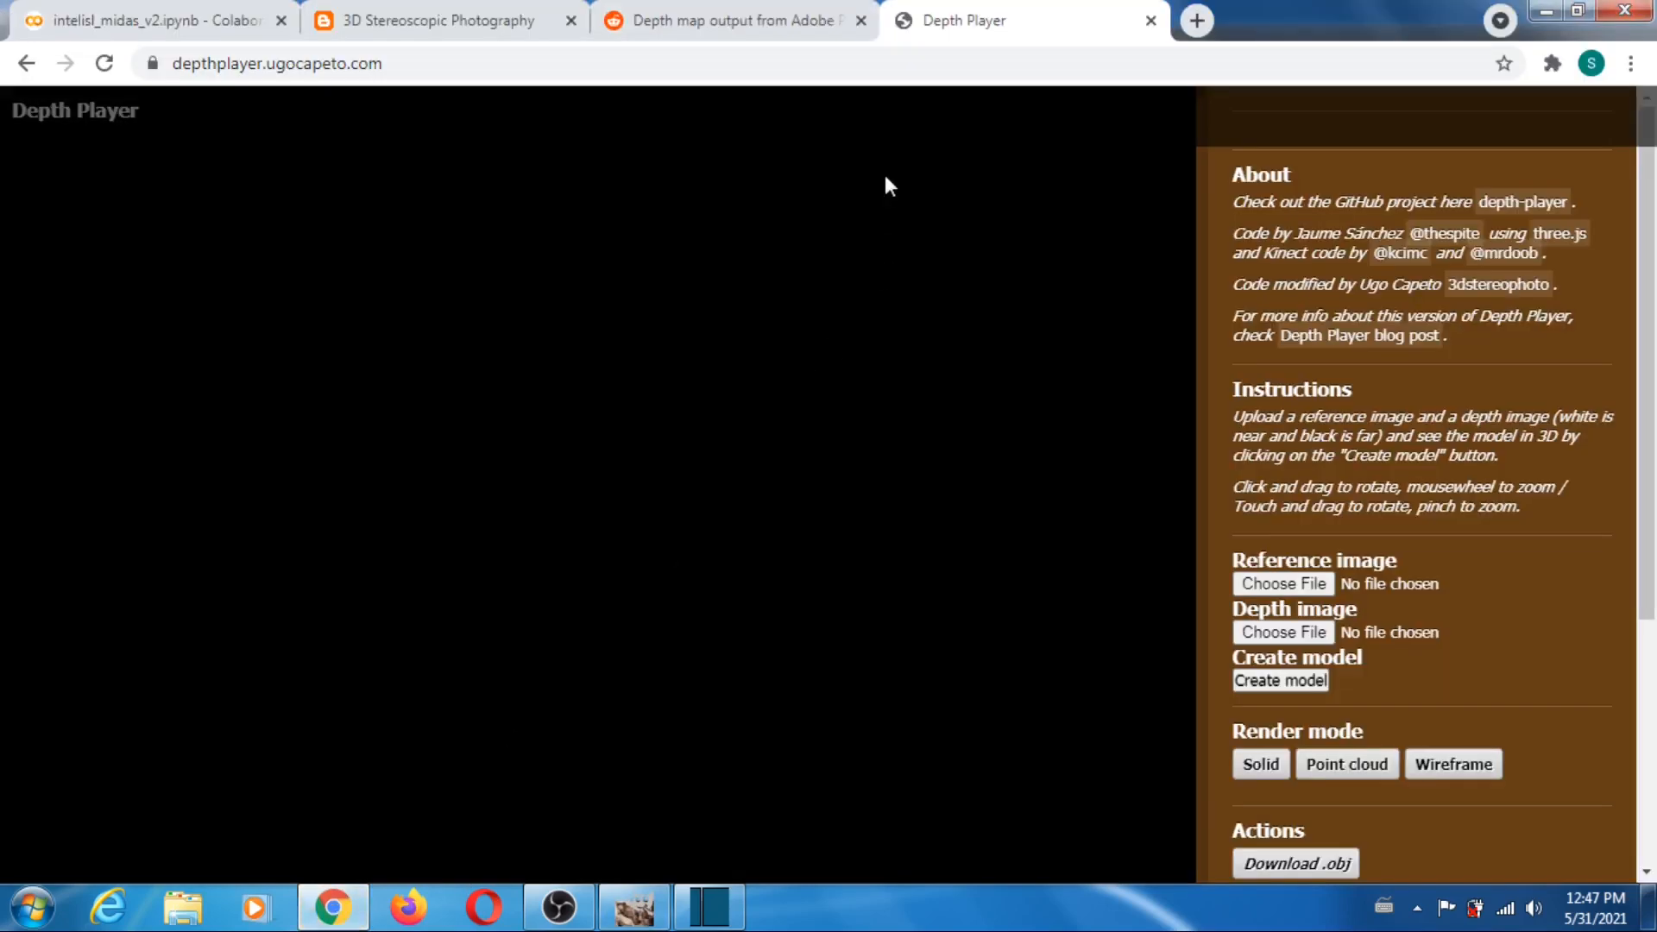
left_click(1282, 585)
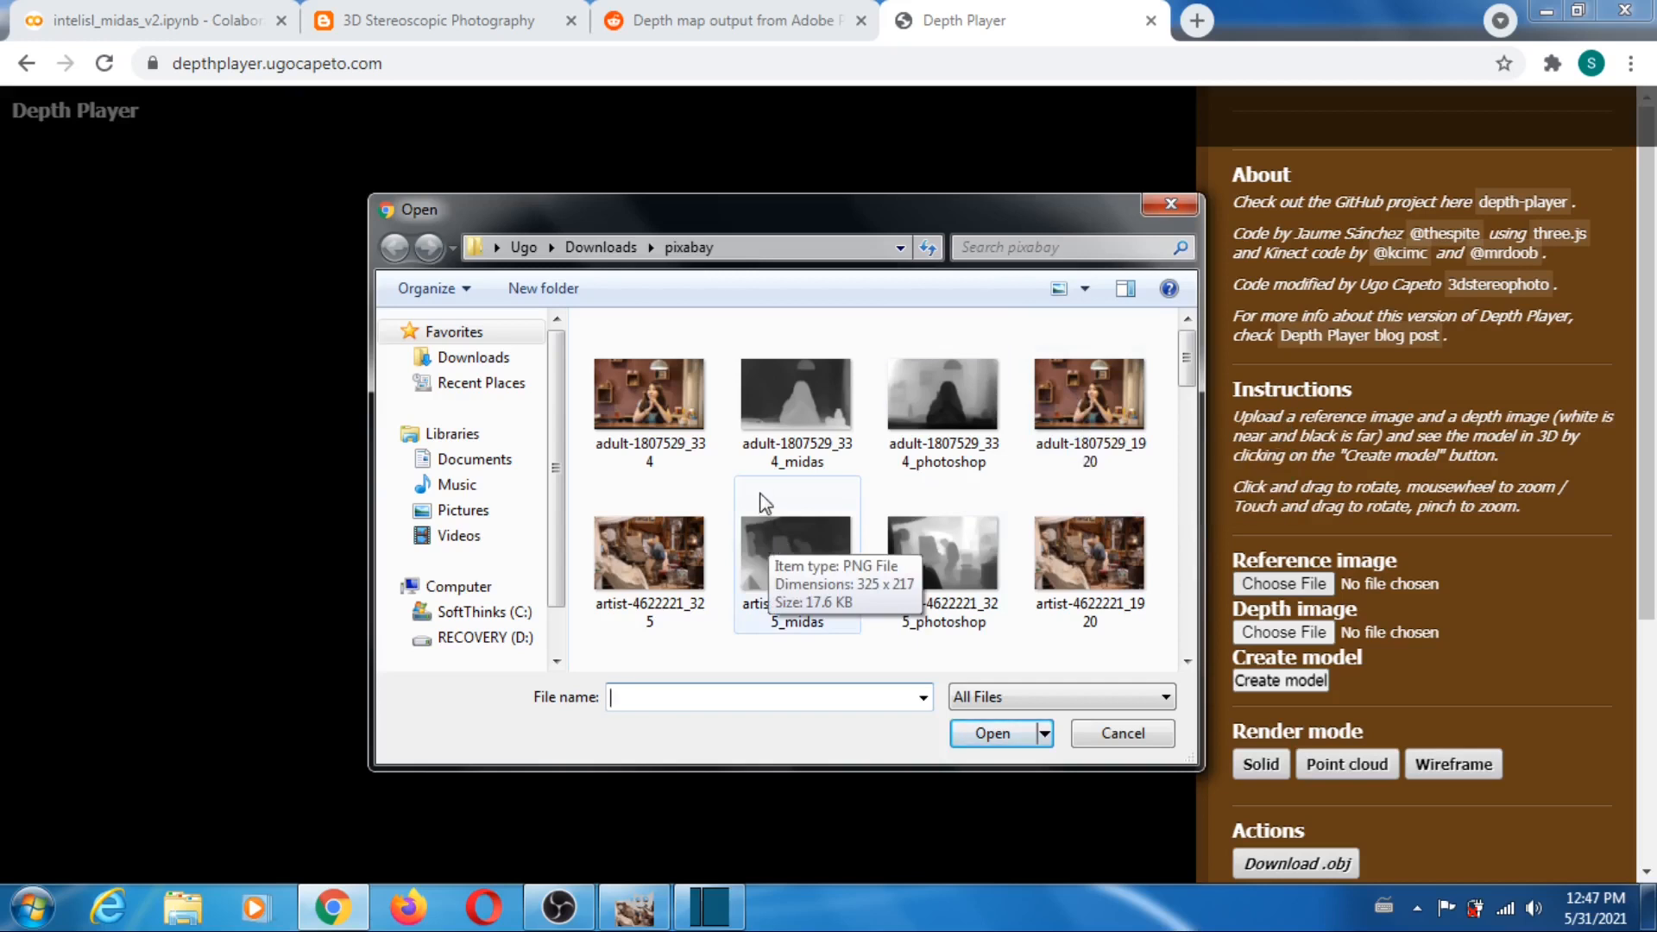
left_click(649, 557)
left_click(1001, 734)
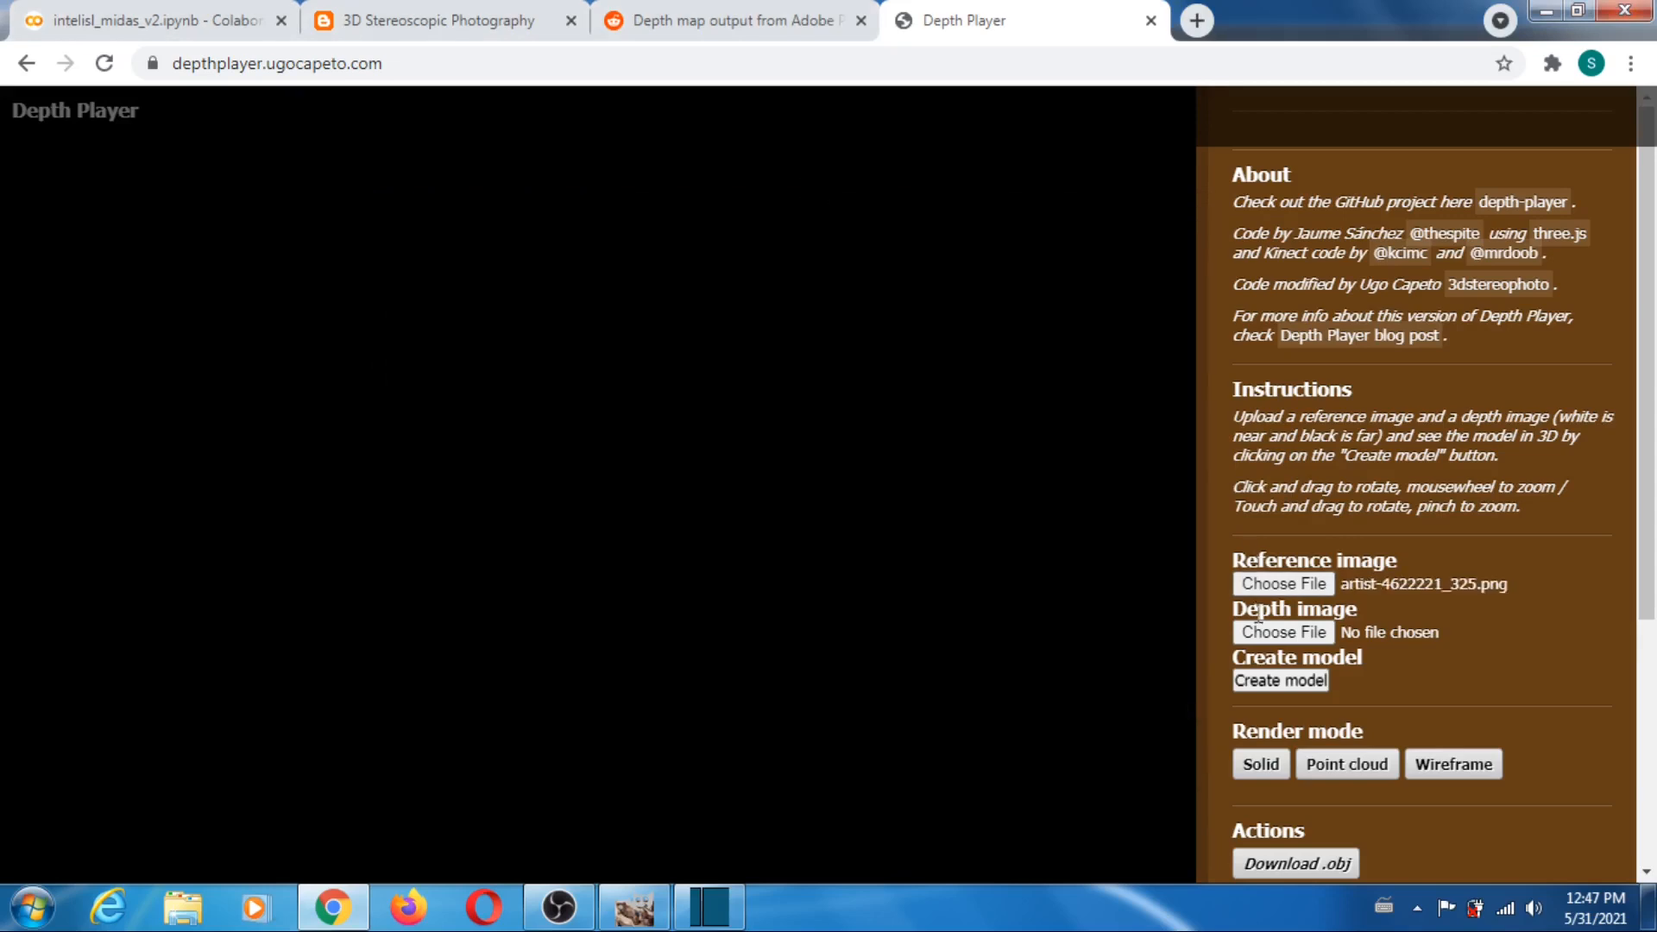
left_click(1287, 630)
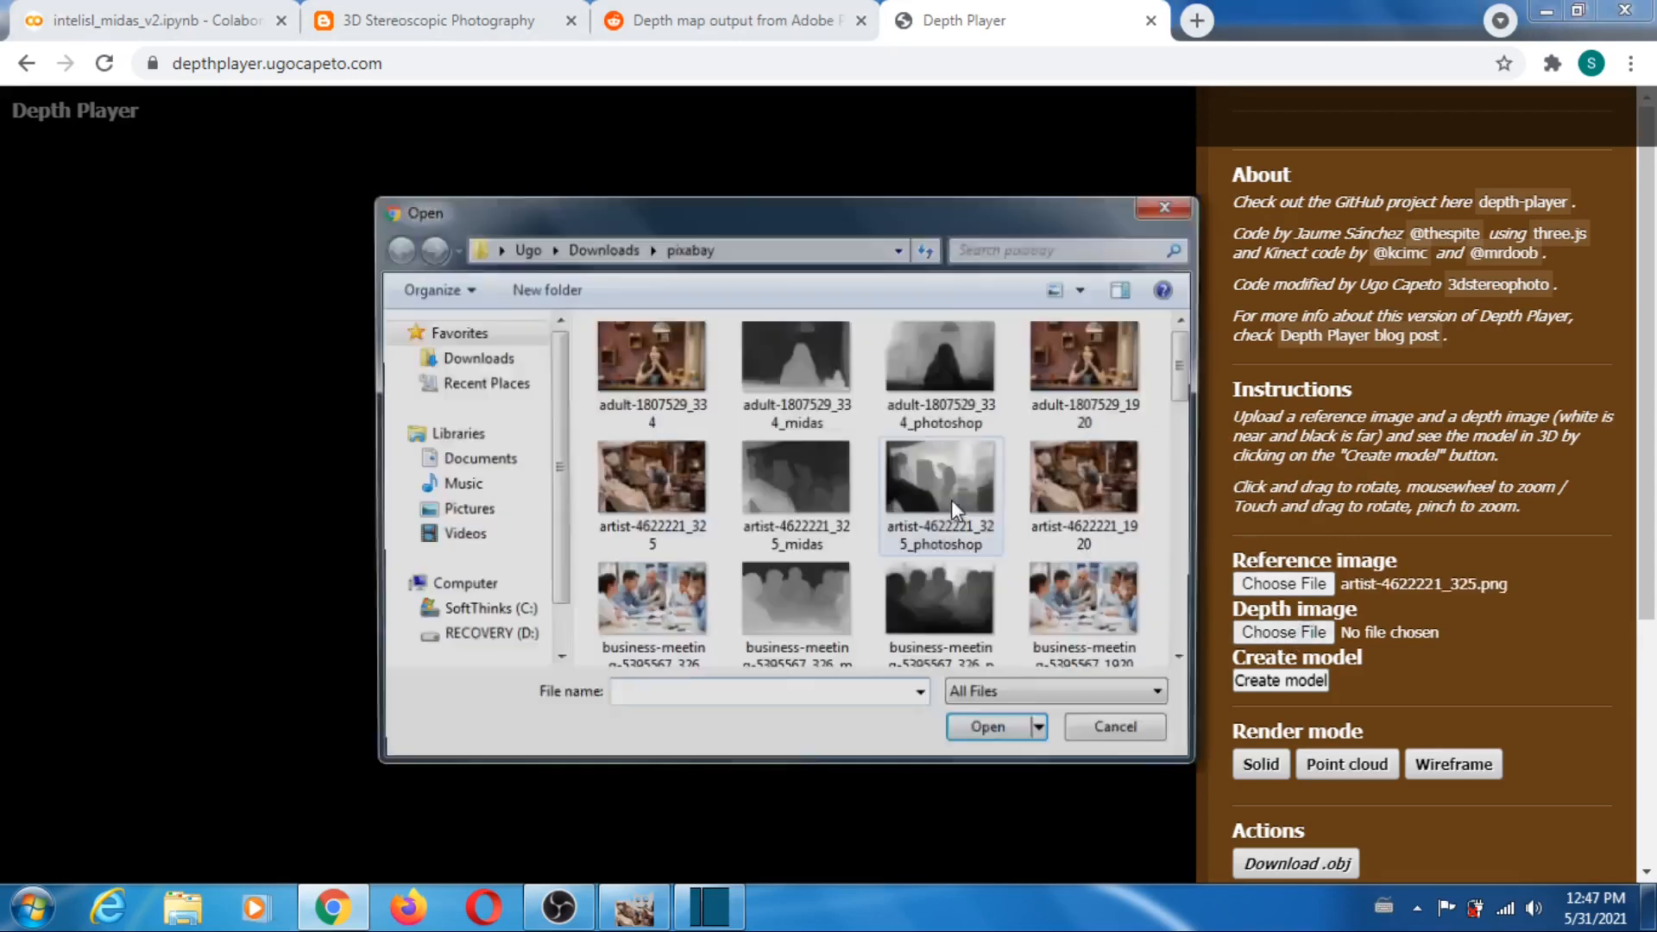
left_click(799, 489)
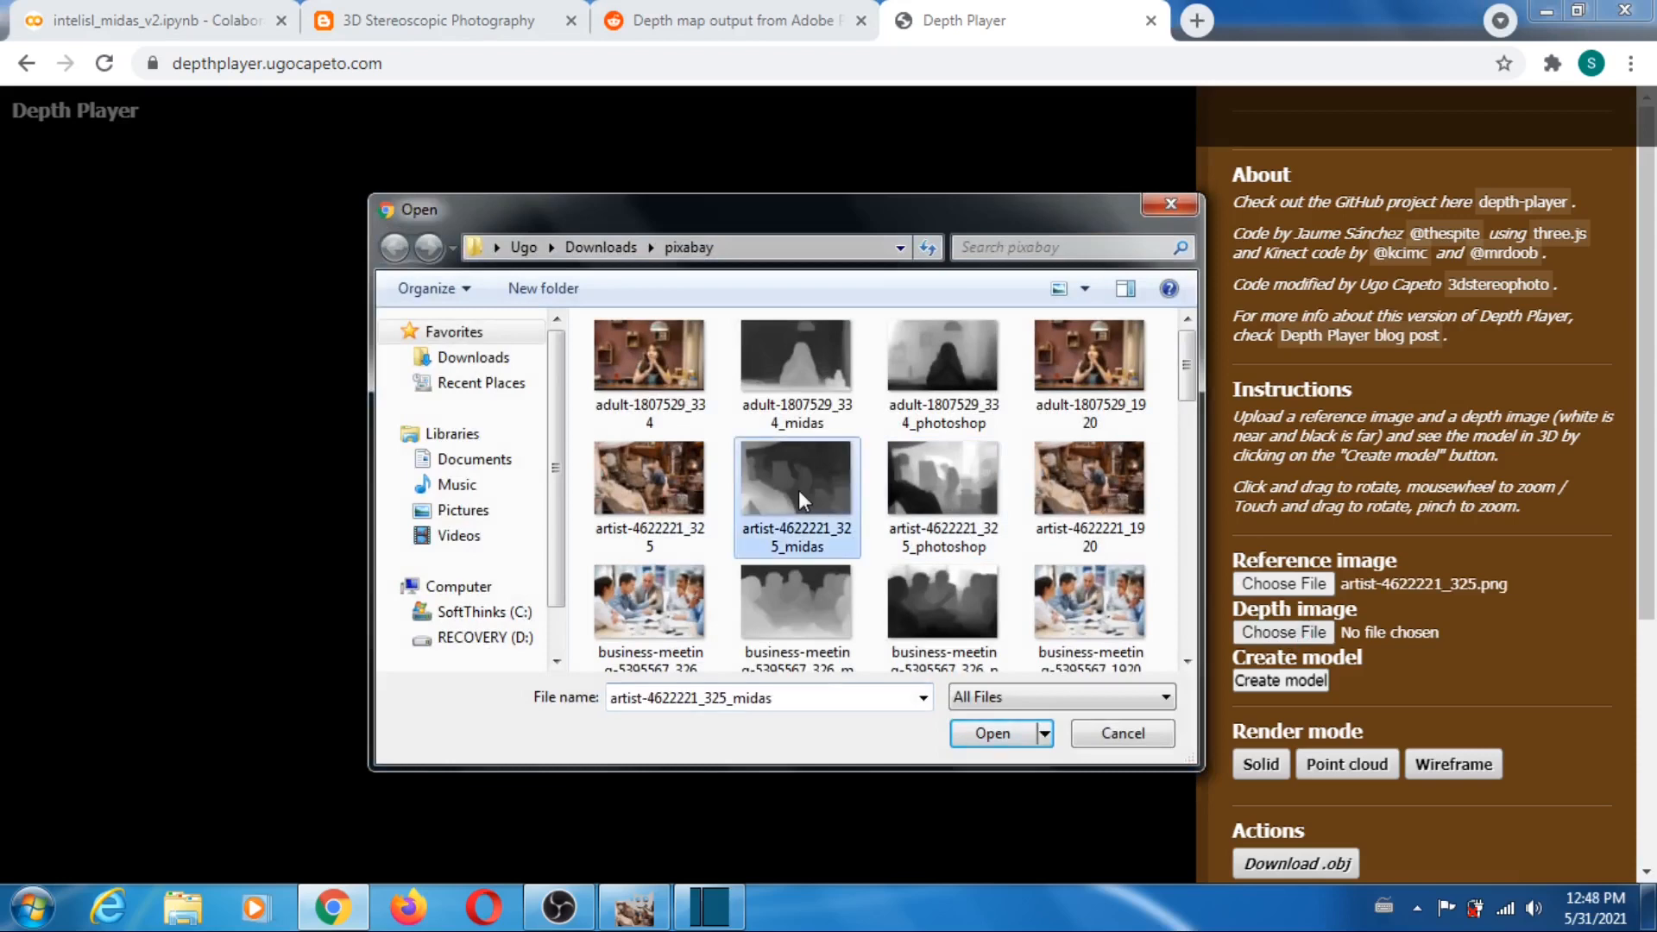
left_click(1008, 734)
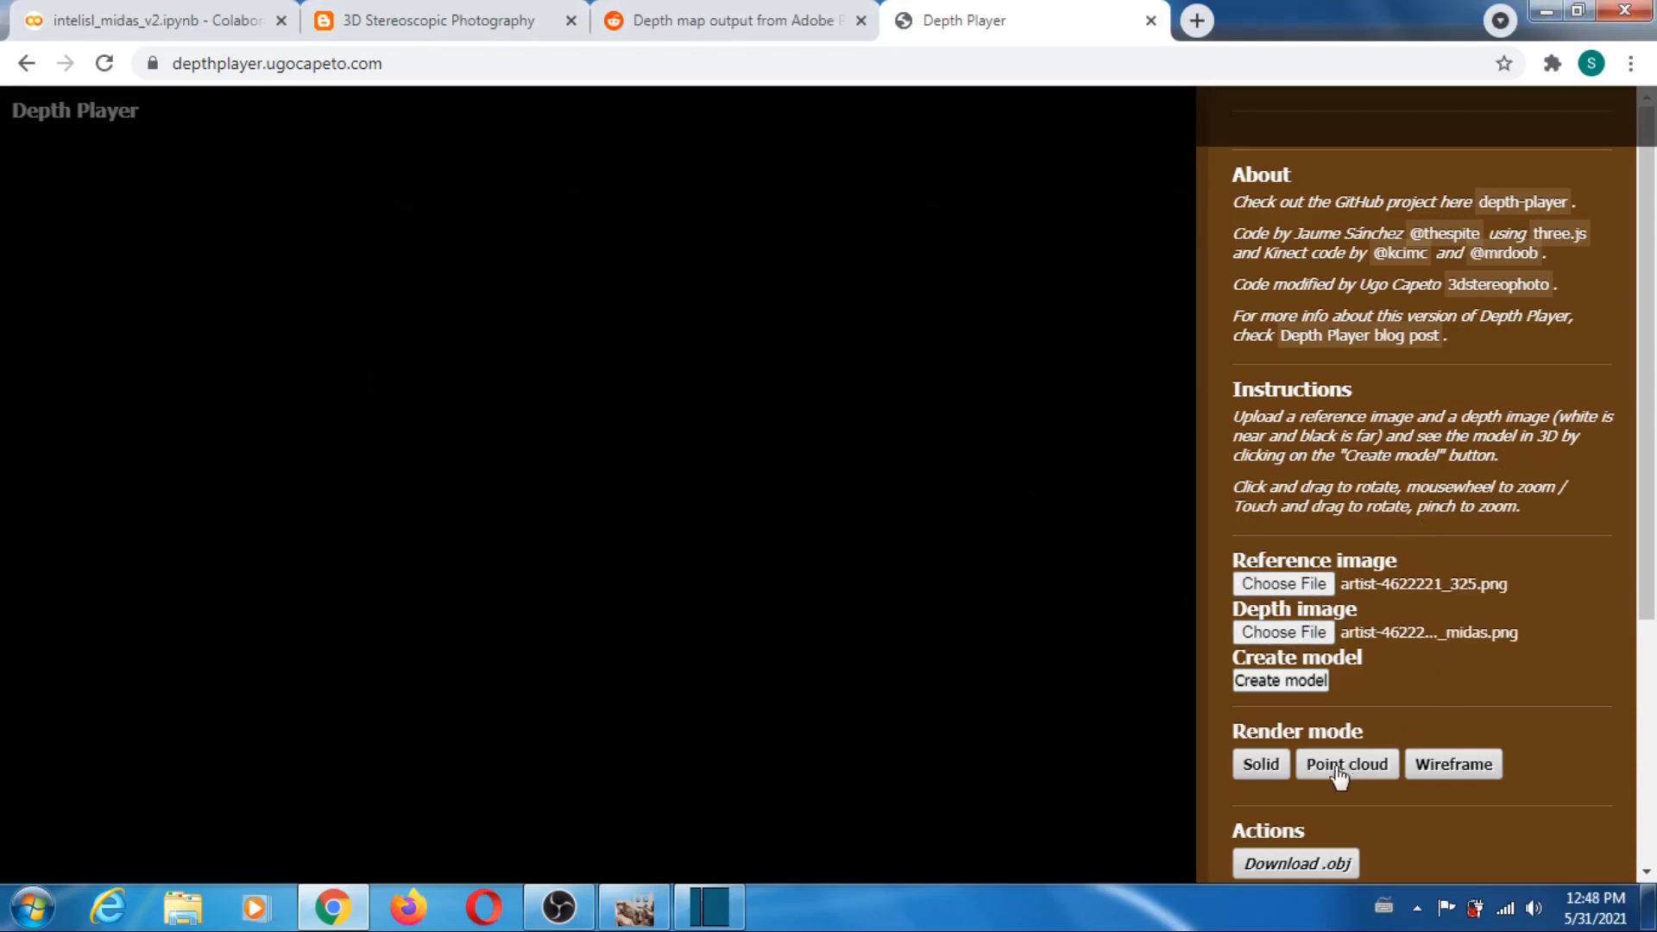
- Set downsampling to 1, create the artist workshop model as a point cloud and rotate it to inspect its depth
left_click_drag(1652, 471, 1655, 716)
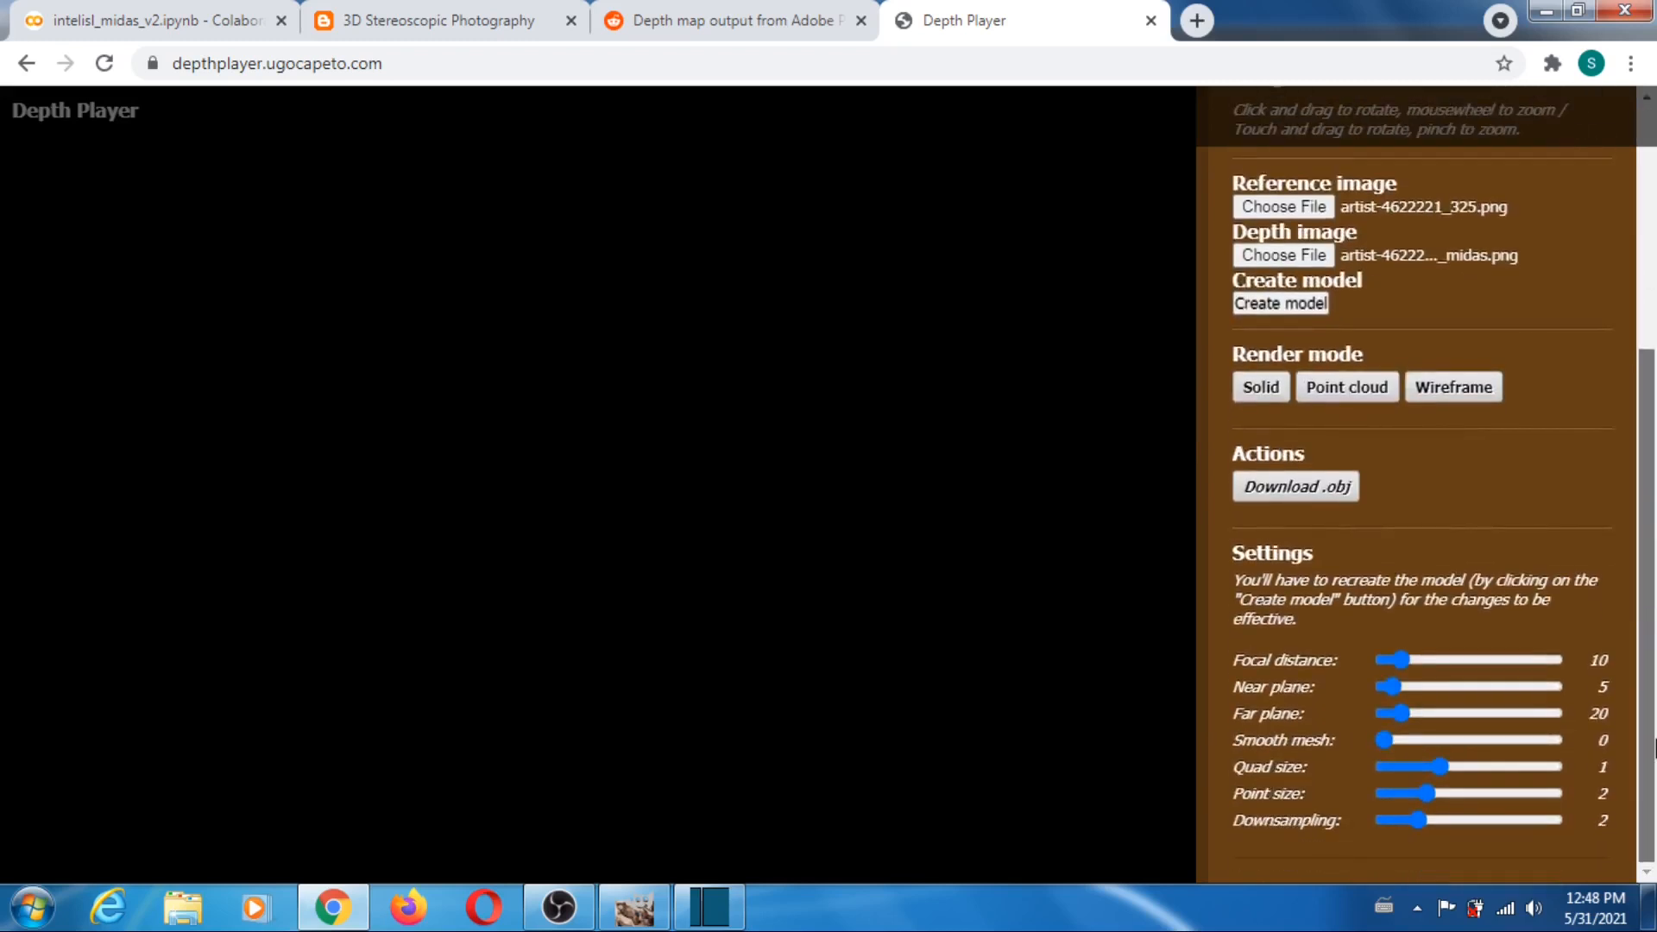
left_click_drag(1422, 817, 1331, 840)
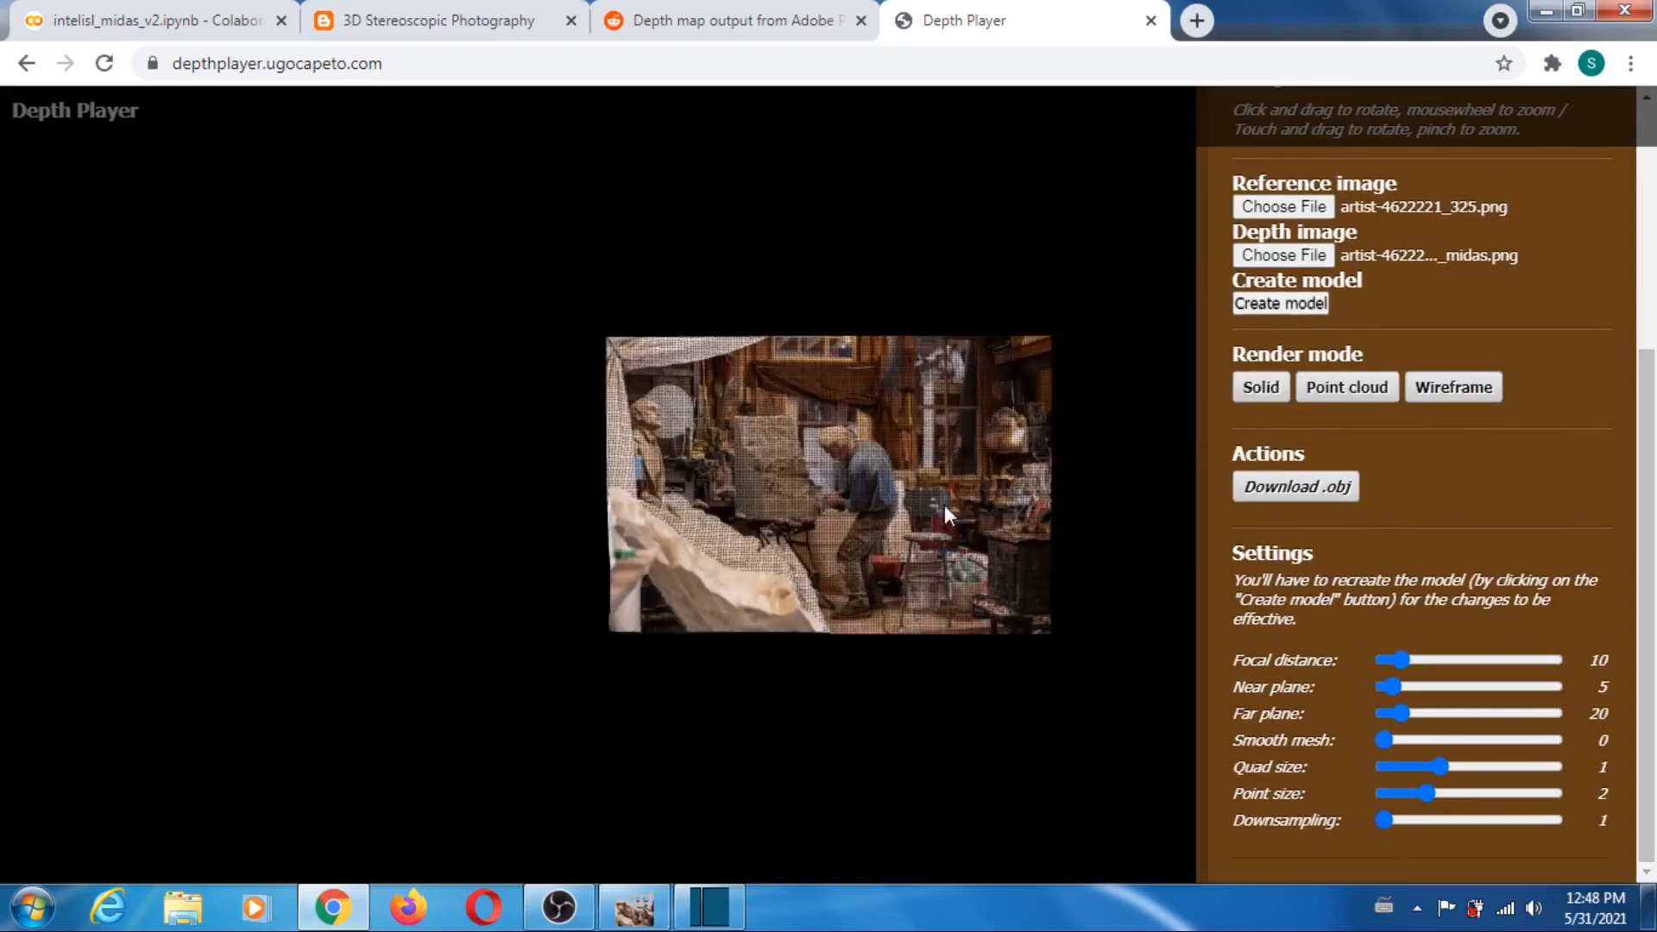
scroll(893, 523, "up", 4)
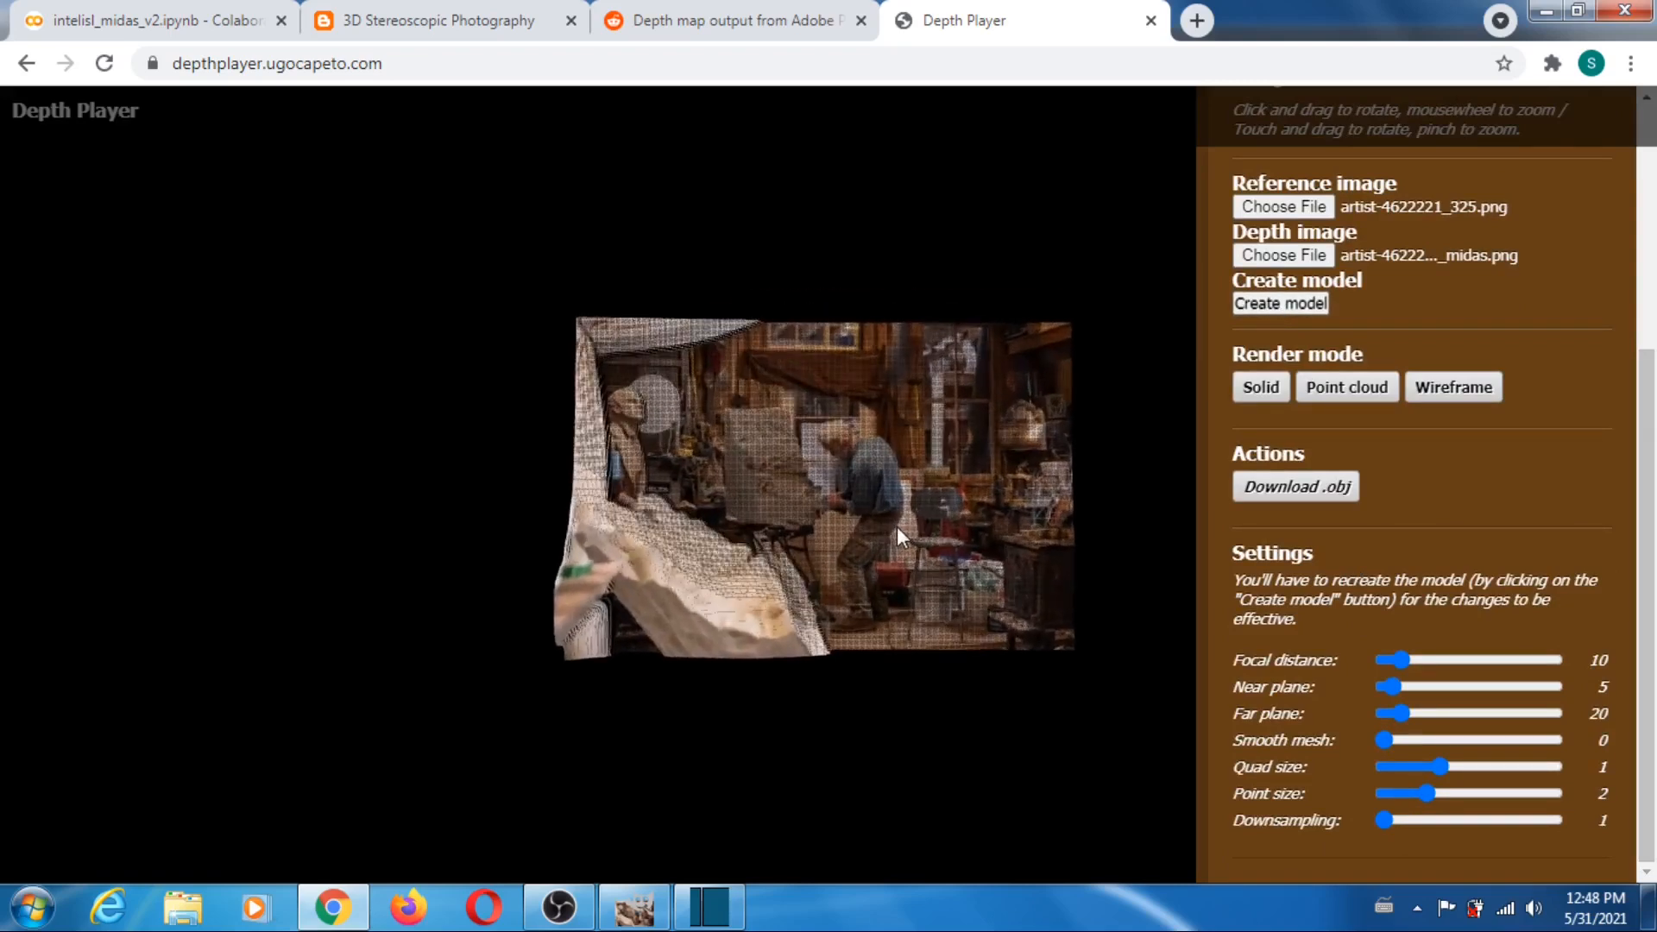
left_click_drag(898, 526, 1273, 528)
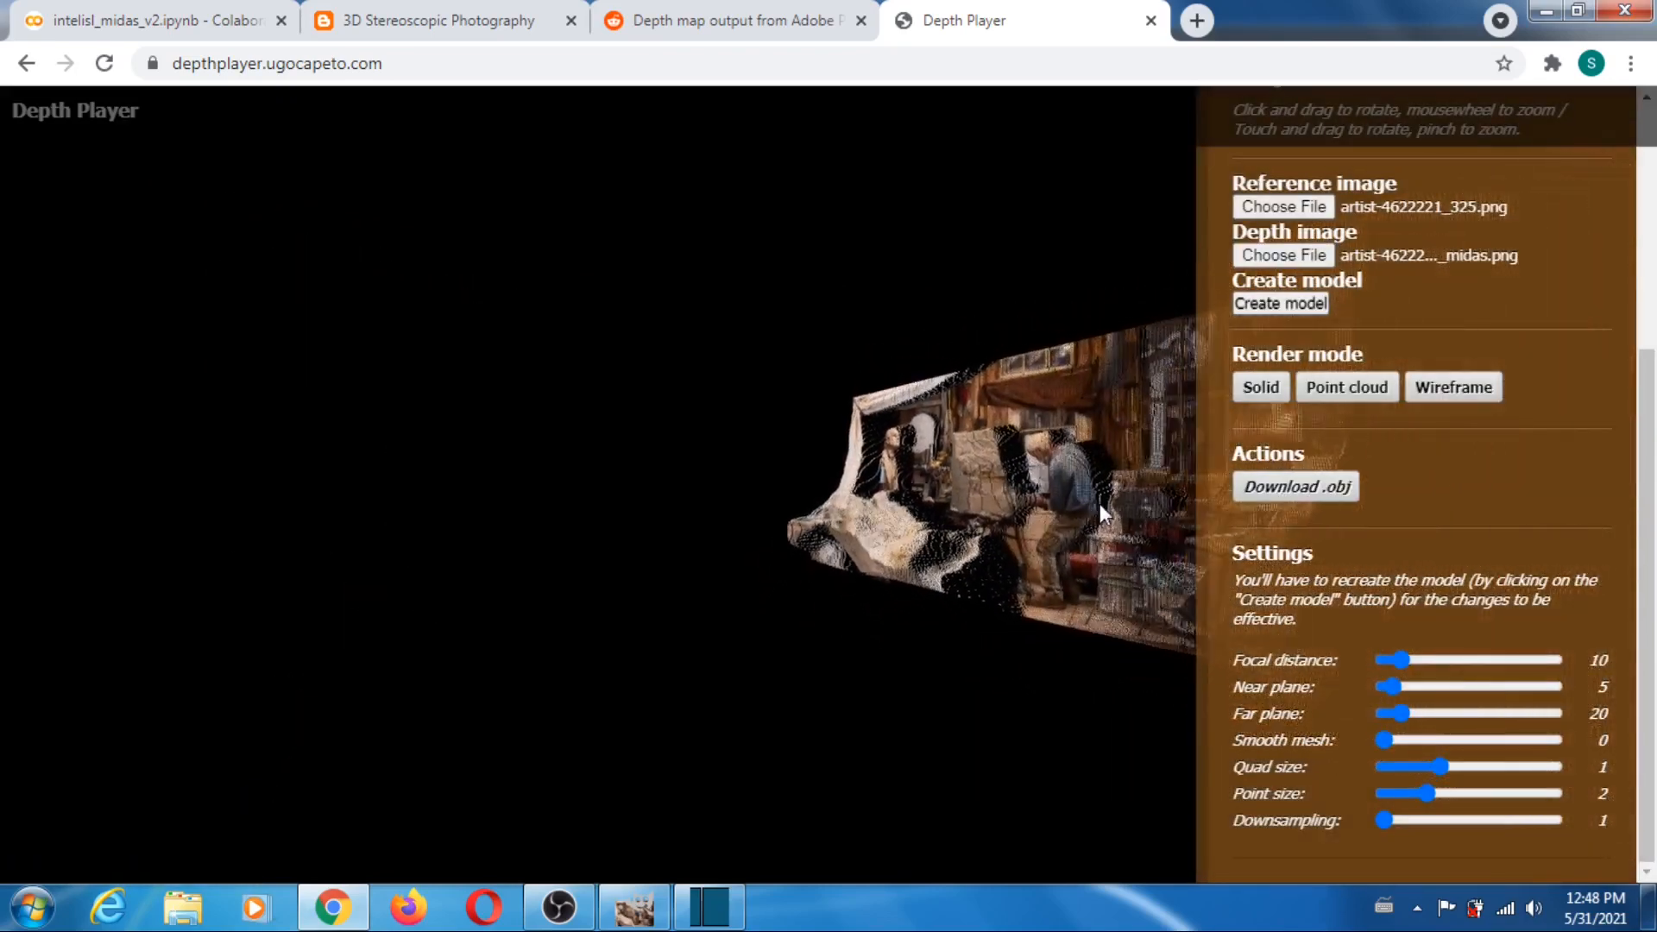
left_click_drag(1100, 504, 810, 371)
scroll(929, 420, "up", 5)
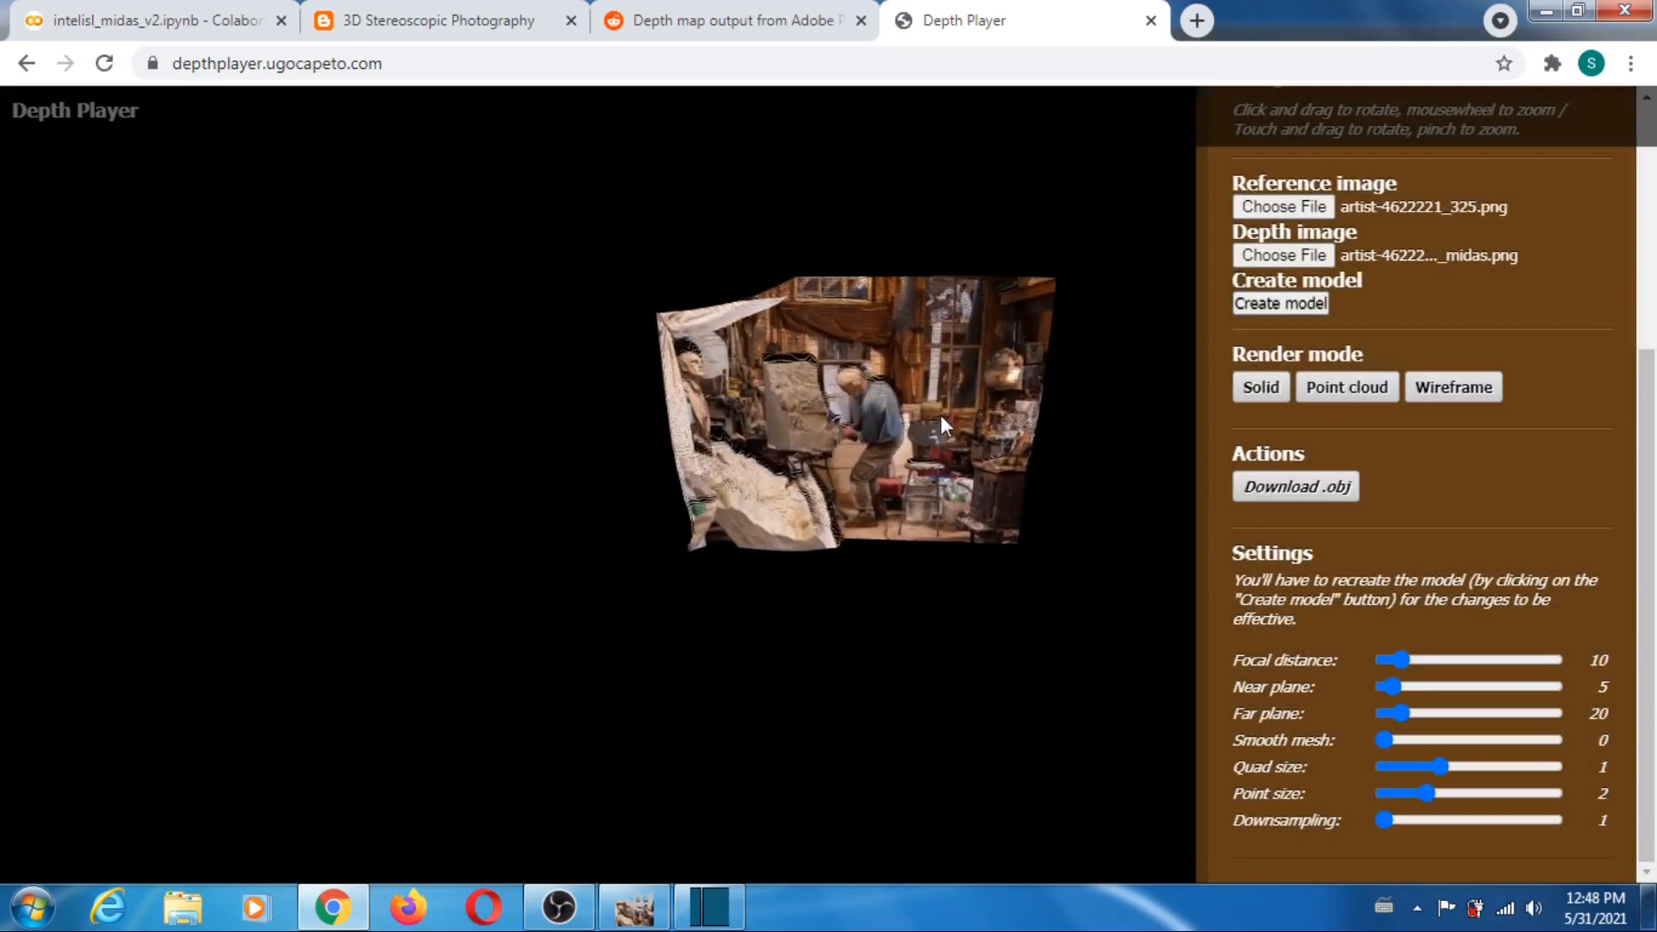
left_click_drag(908, 381, 837, 444)
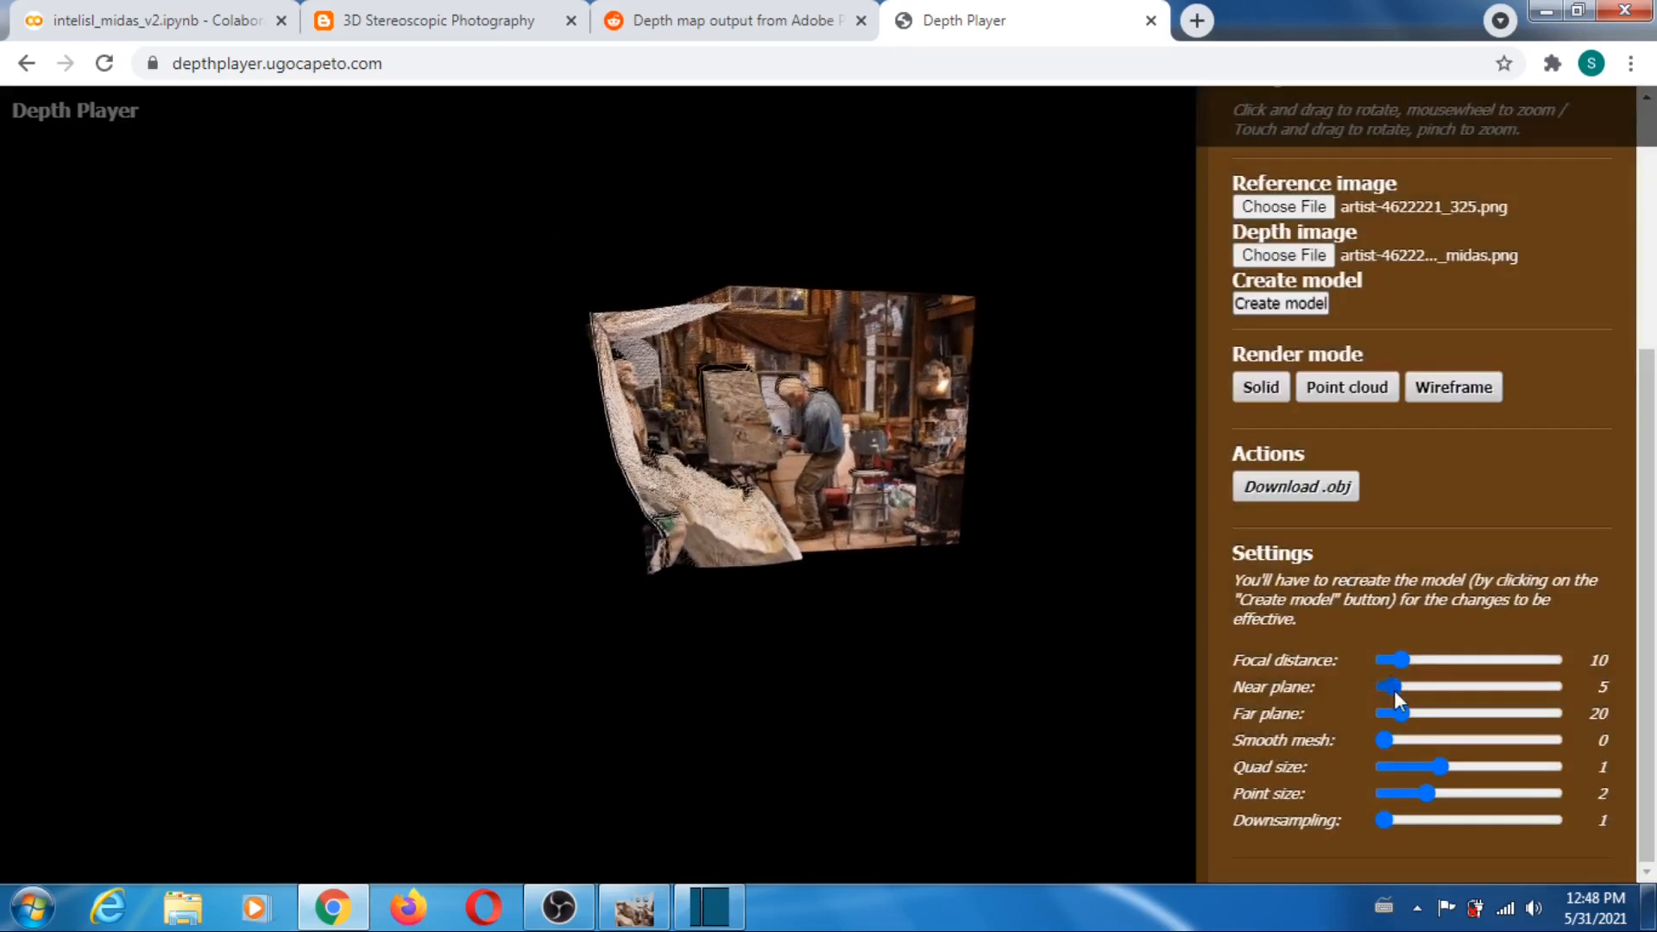
- Set the far plane to 76, recreate and rotate the artist workshop model, and reload the page to reset Depth Player
left_click_drag(1399, 715, 1450, 712)
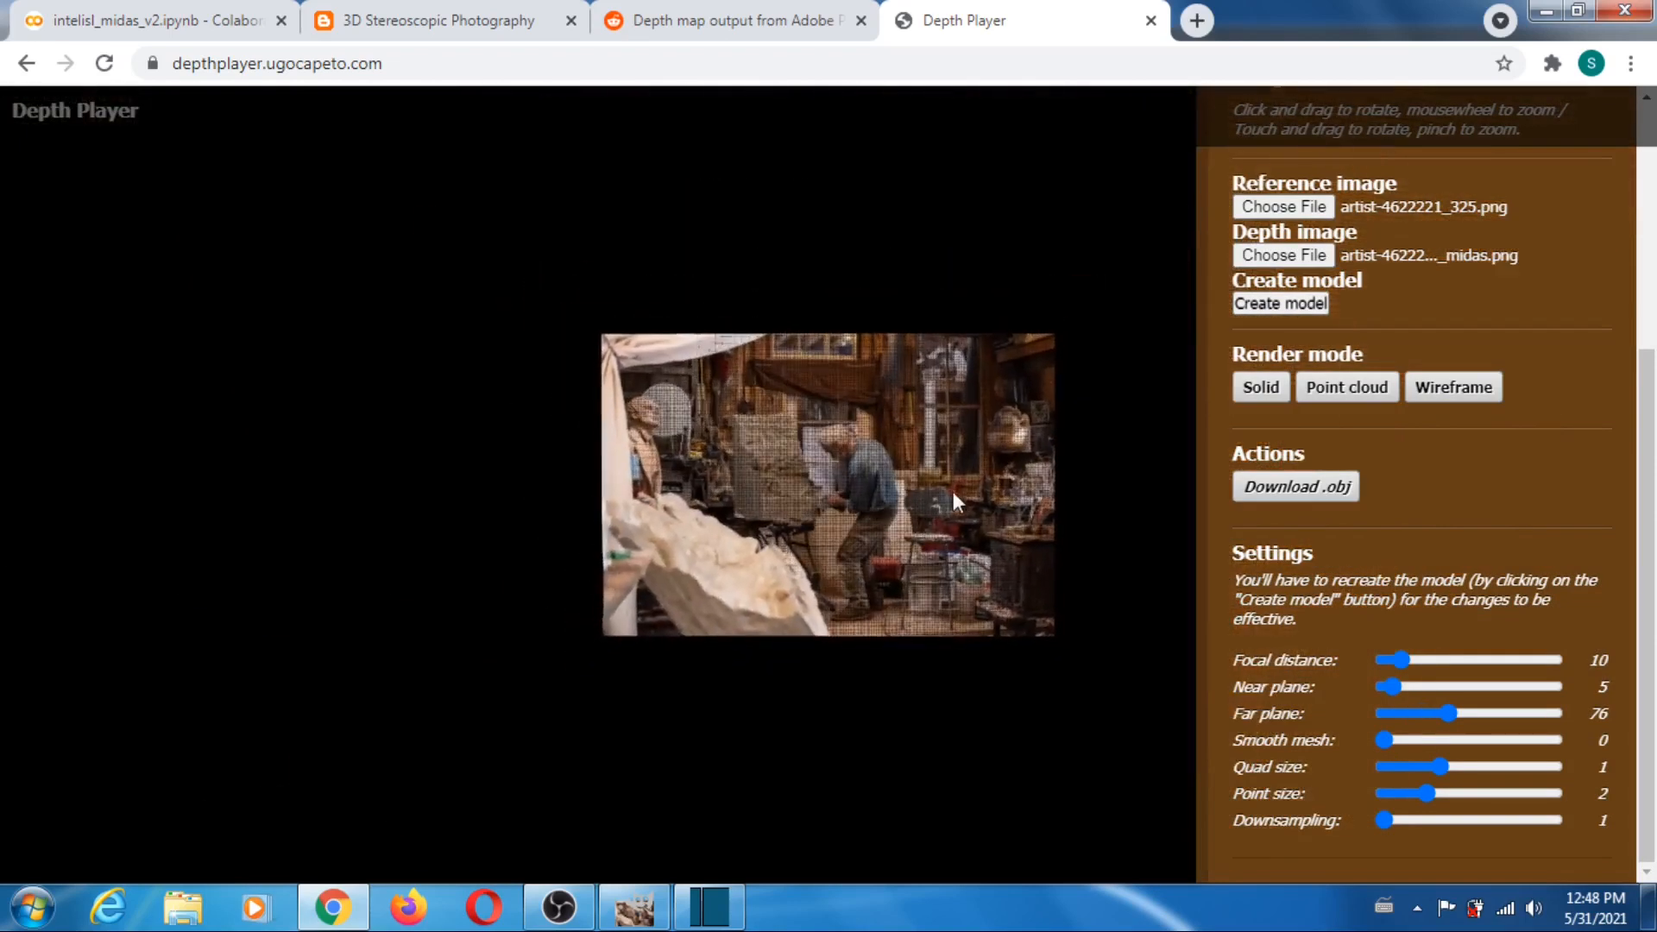
left_click_drag(955, 491, 858, 382)
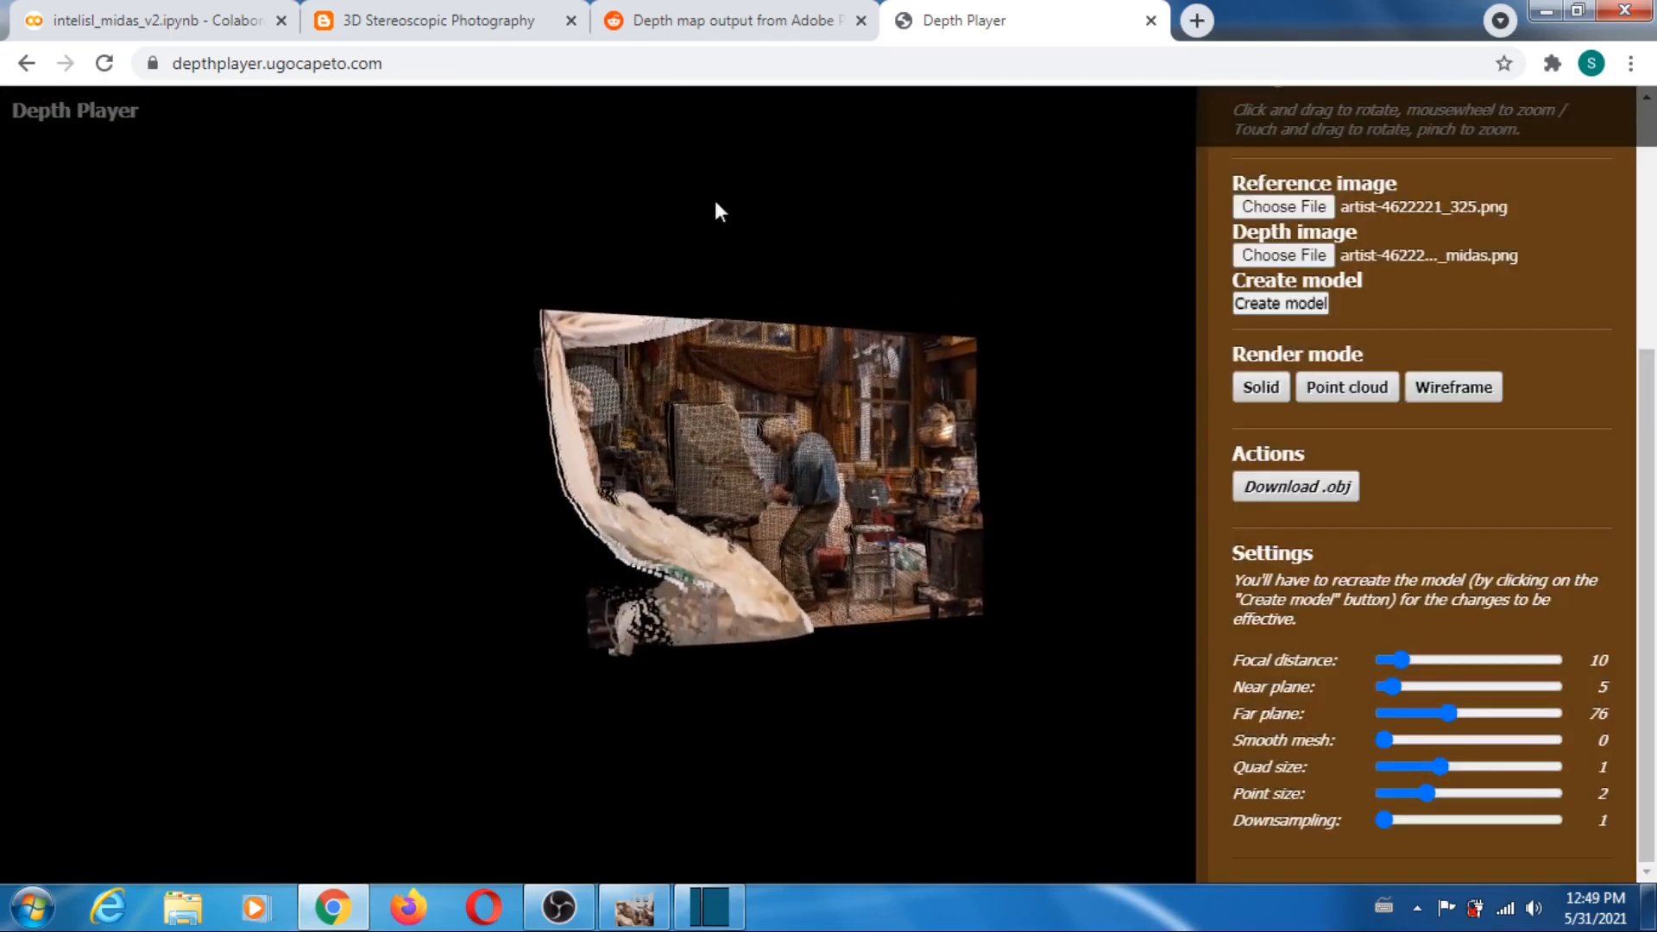
left_click(104, 63)
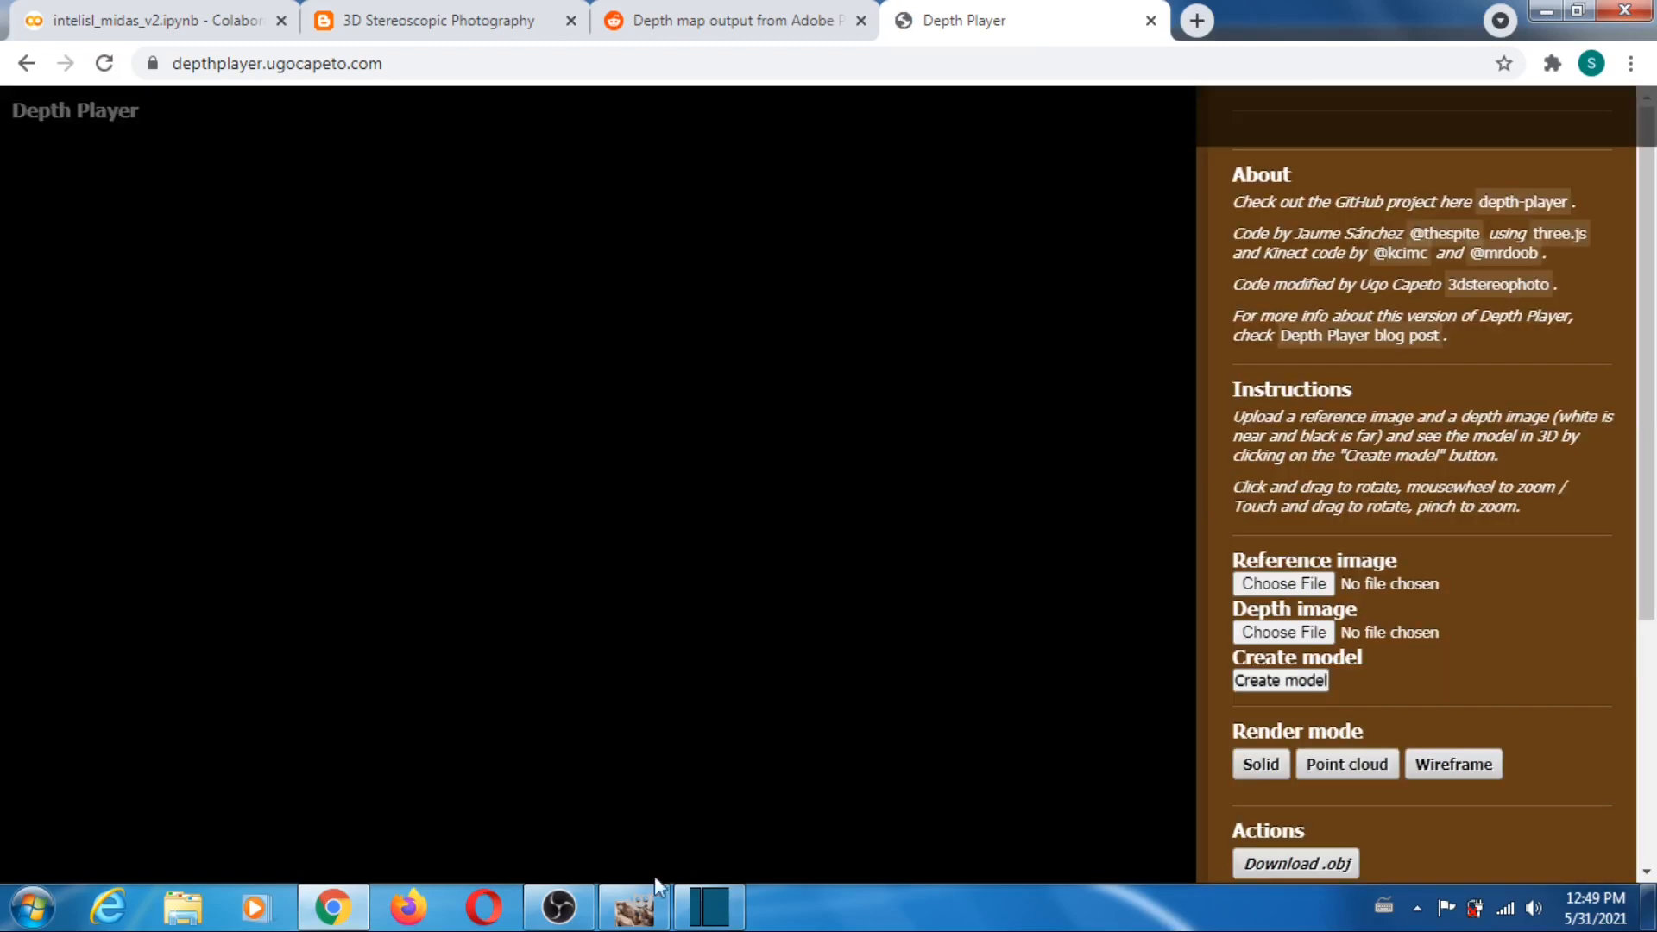
- Switch to GIMP and compare the business-meeting-5395567_326 photo with its MiDaS depth map by toggling the photo layer's visibility
left_click(656, 905)
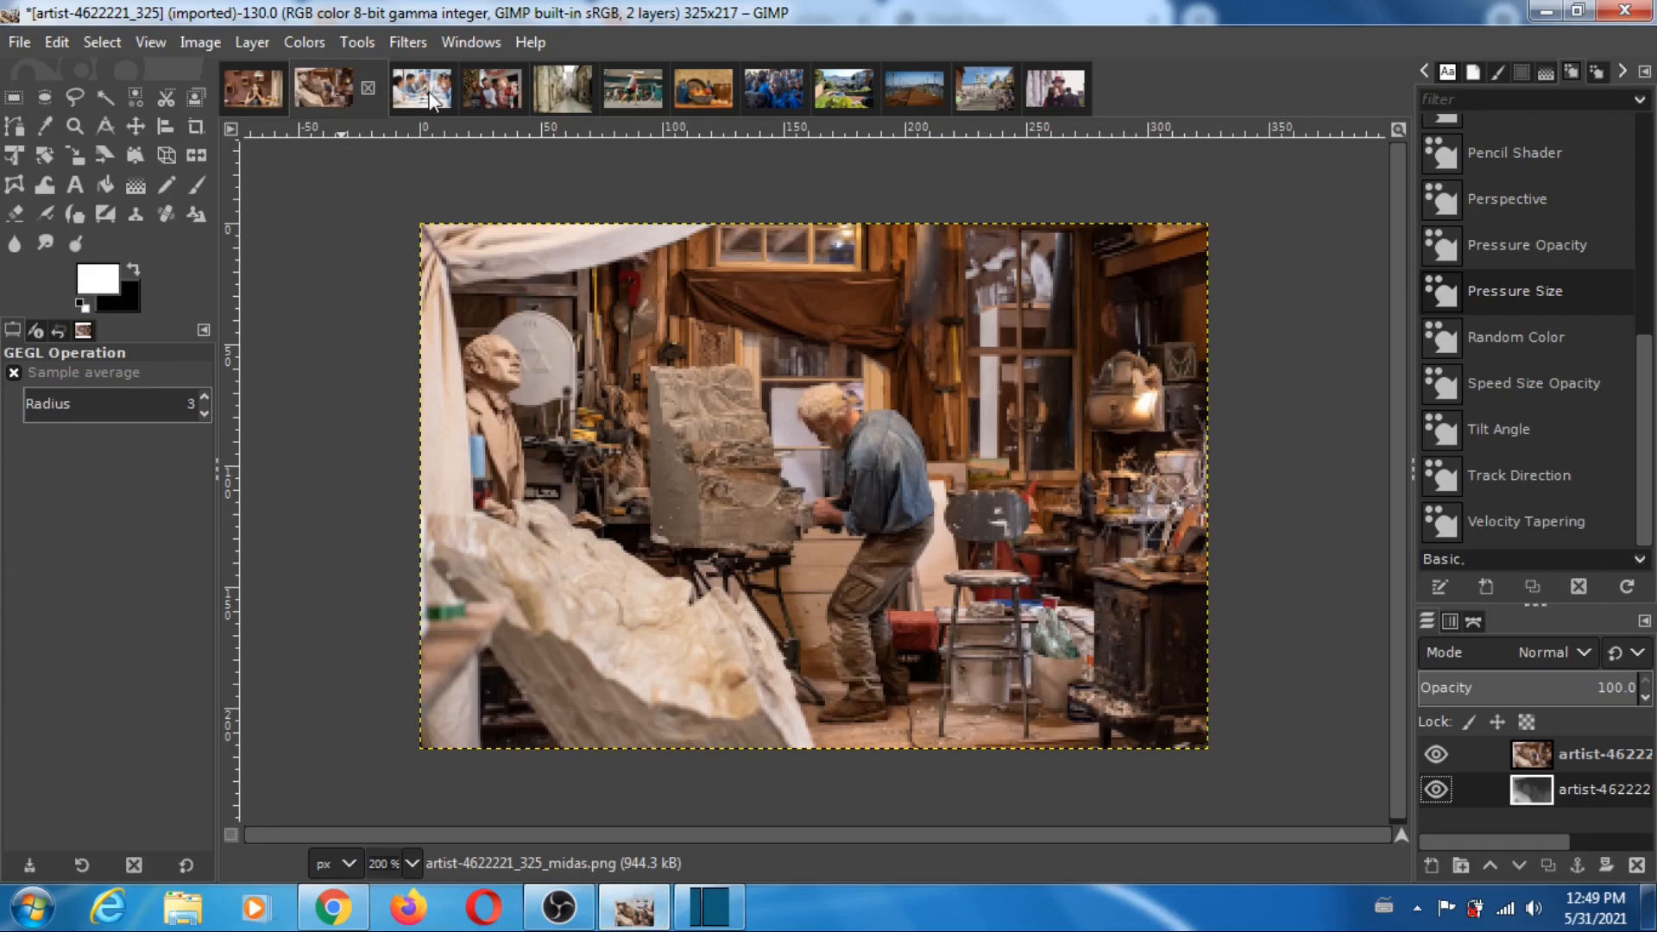
left_click(422, 102)
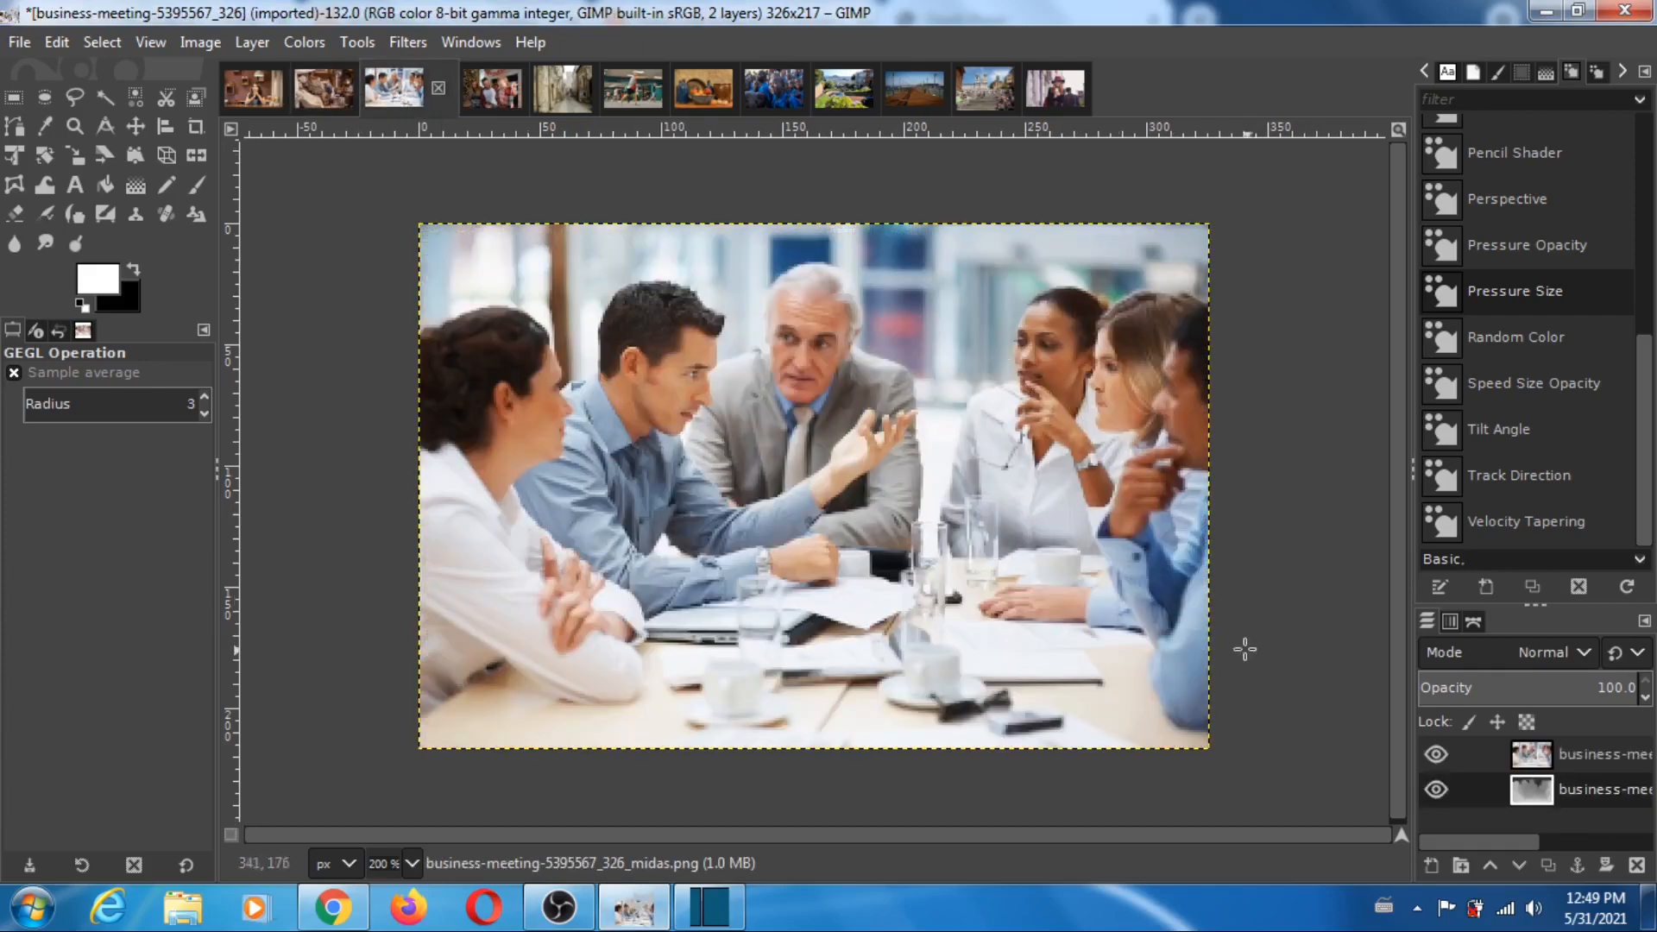
left_click(1436, 752)
left_click(1437, 753)
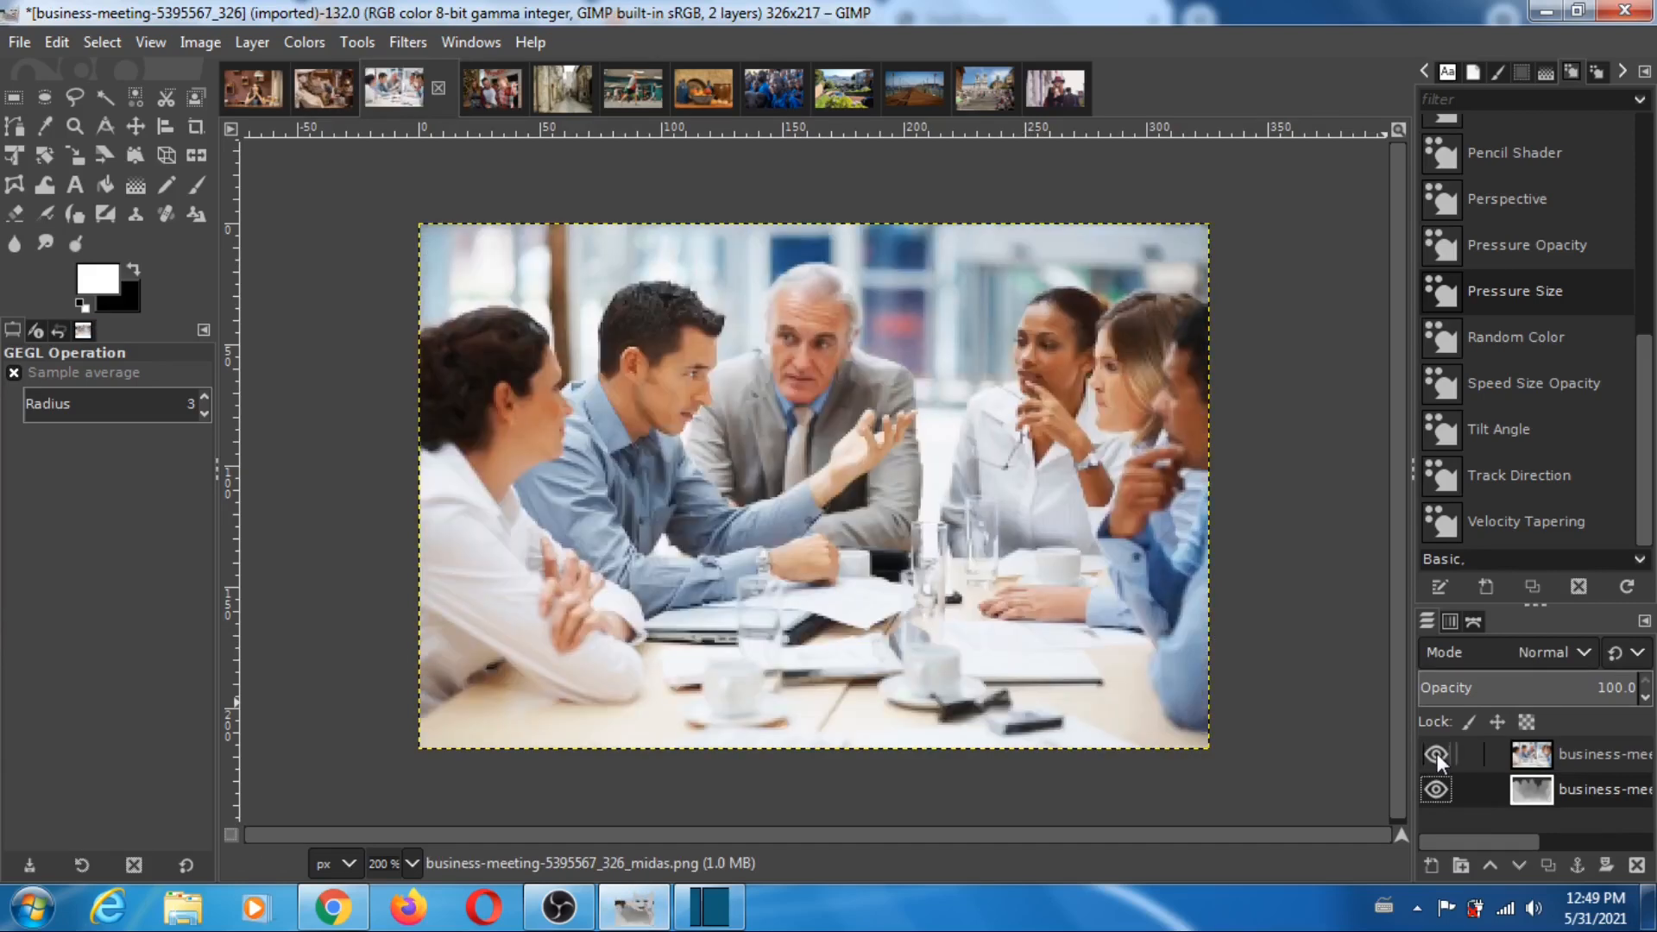
left_click(1436, 752)
left_click(1436, 753)
left_click(1436, 752)
left_click(1437, 752)
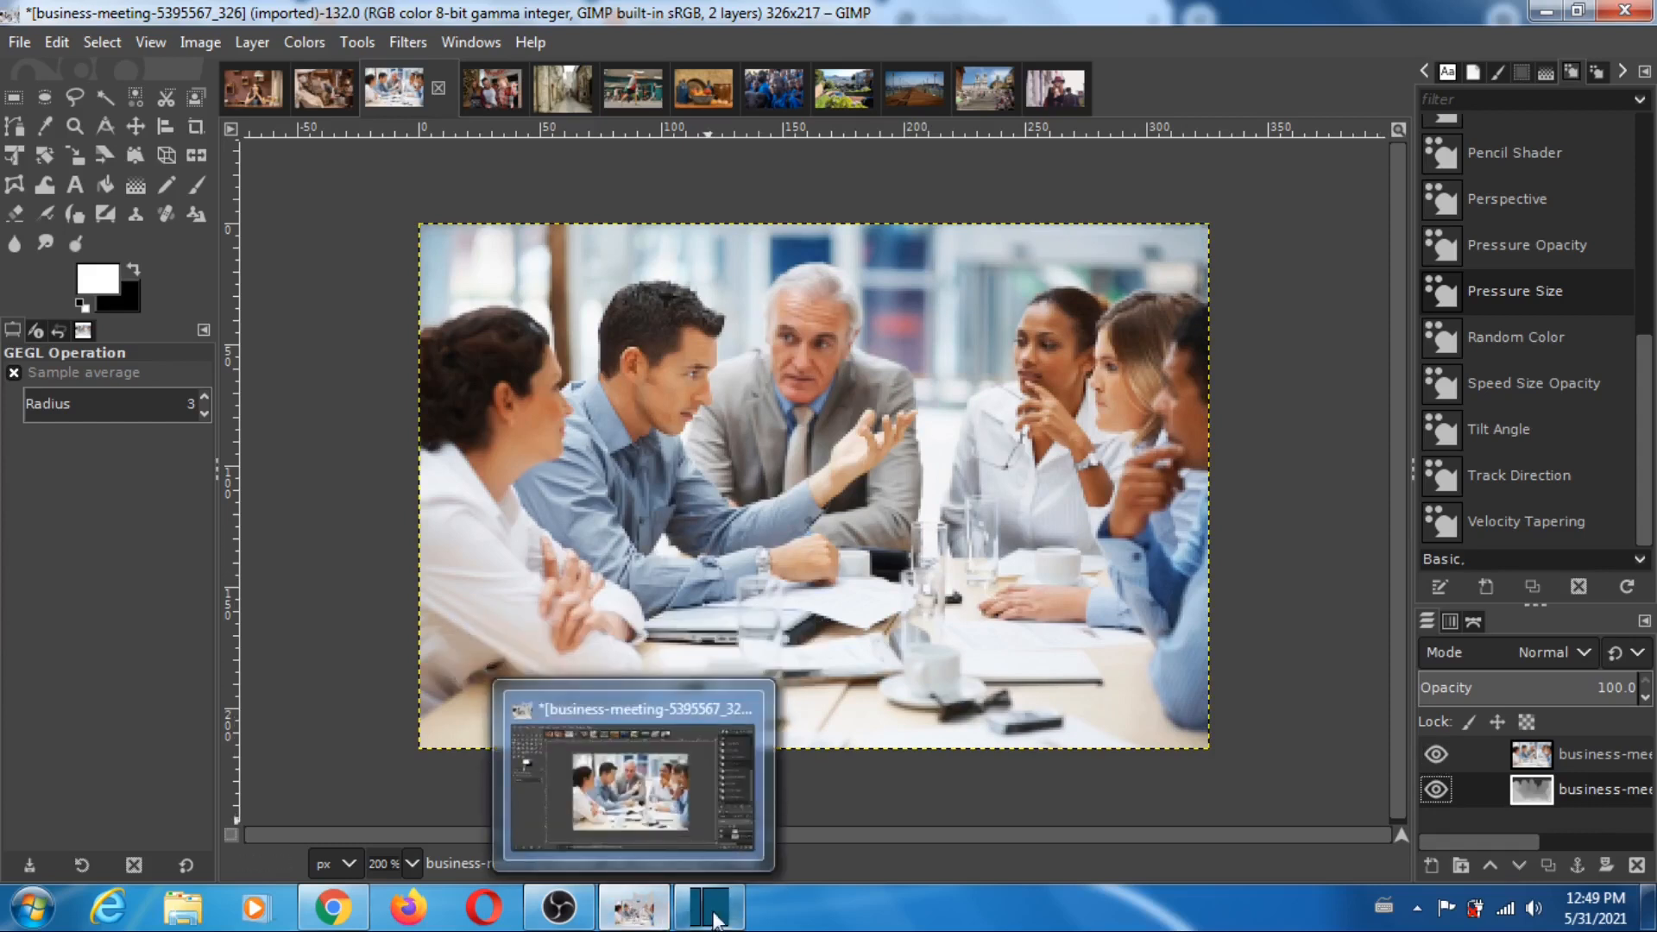
- Return to Depth Player and load business-meeting-5395567_326 as the reference image and business-meeting-5395567_326_midas as the depth image
mouse_move(701, 918)
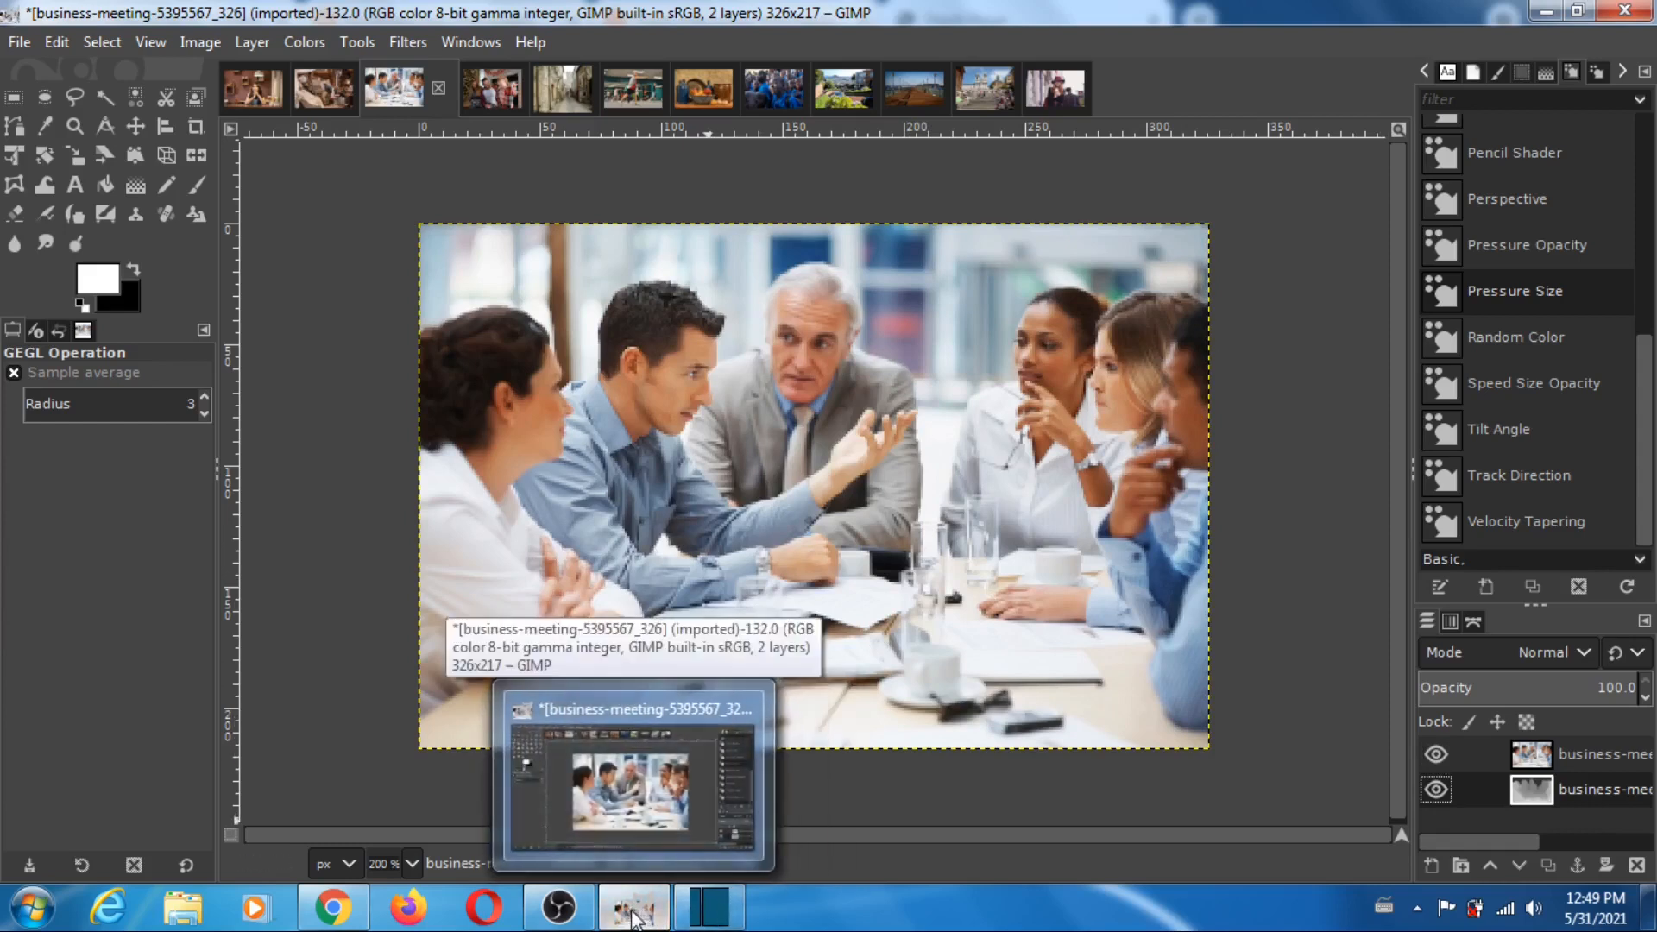
left_click(355, 926)
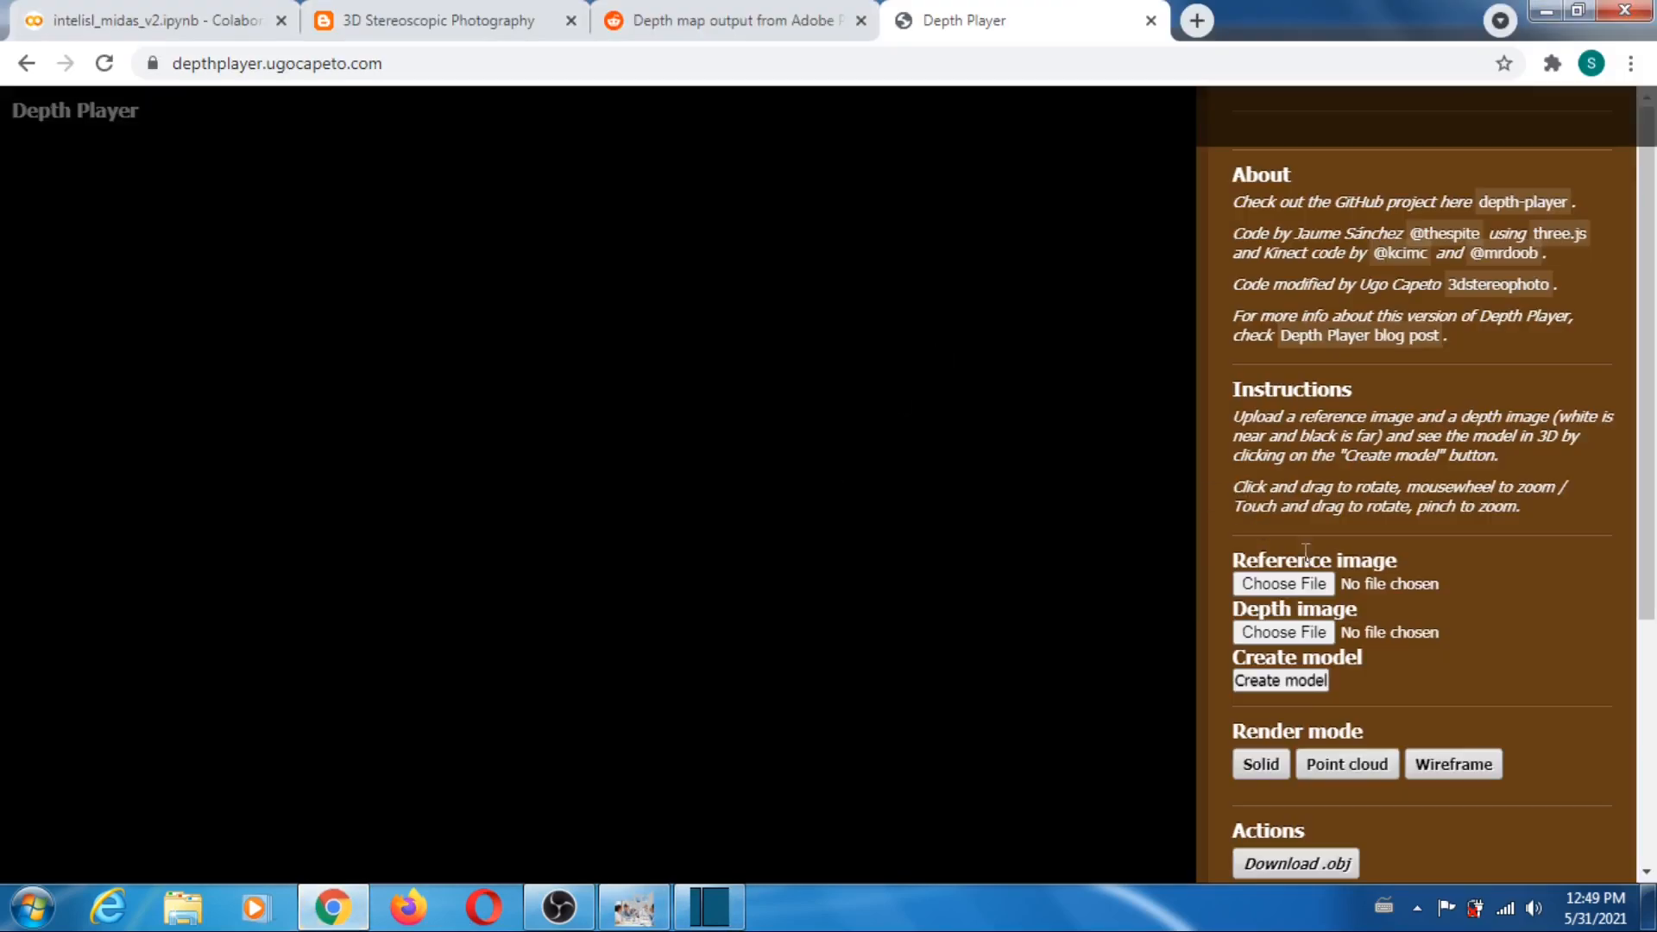
left_click(1310, 584)
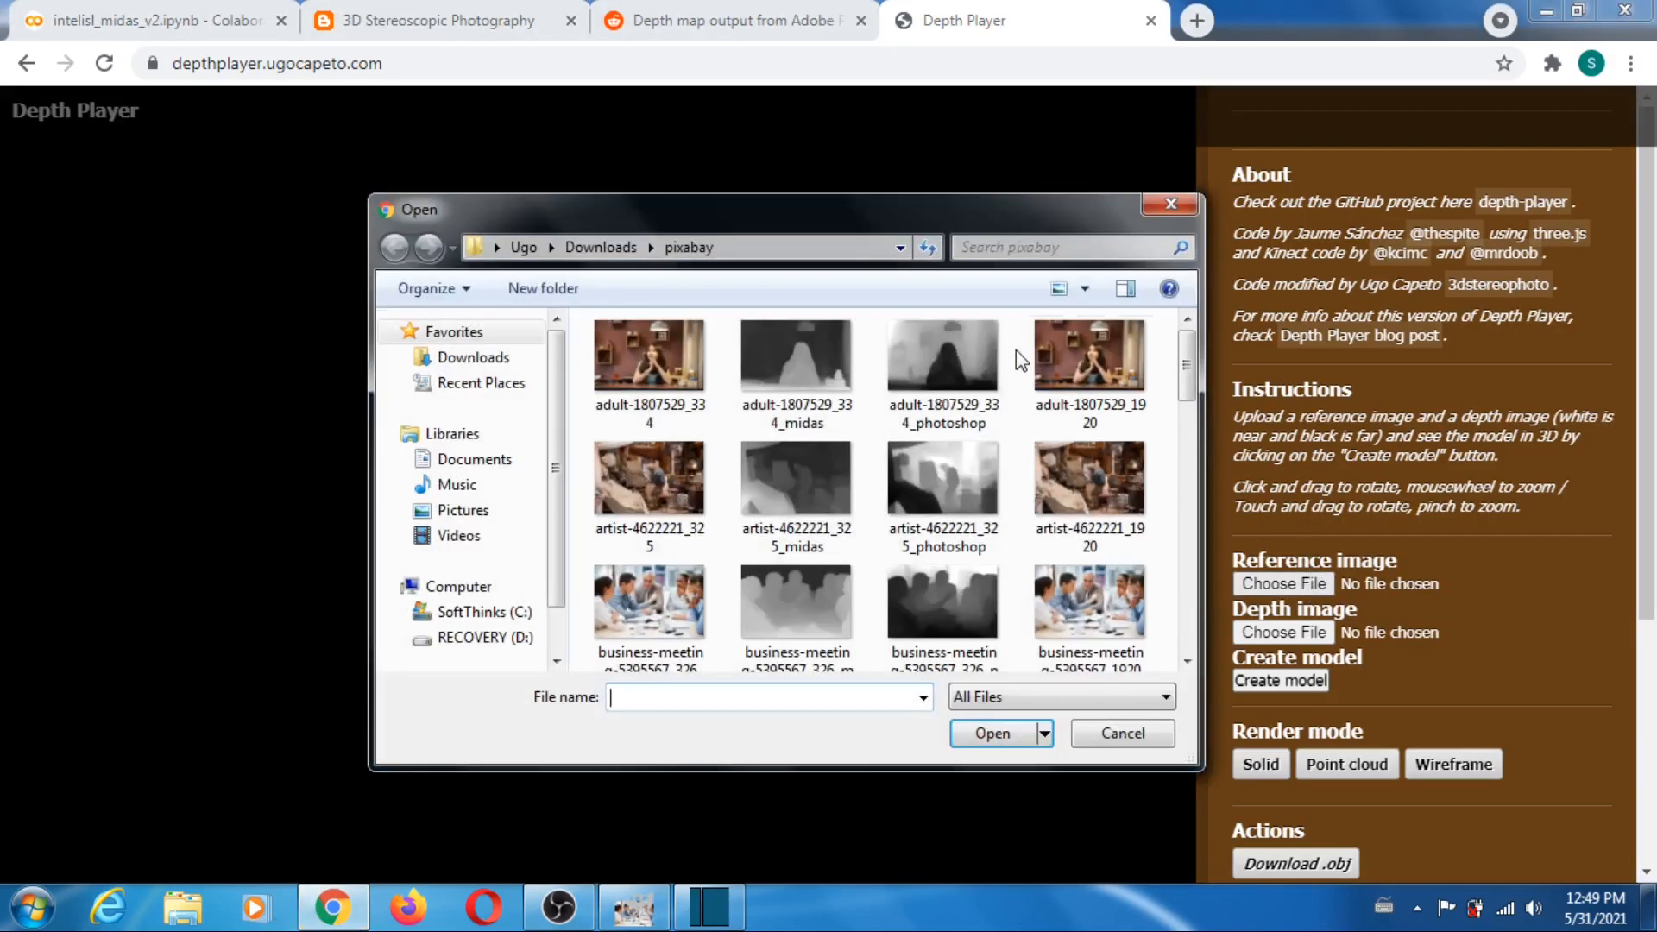
left_click(649, 609)
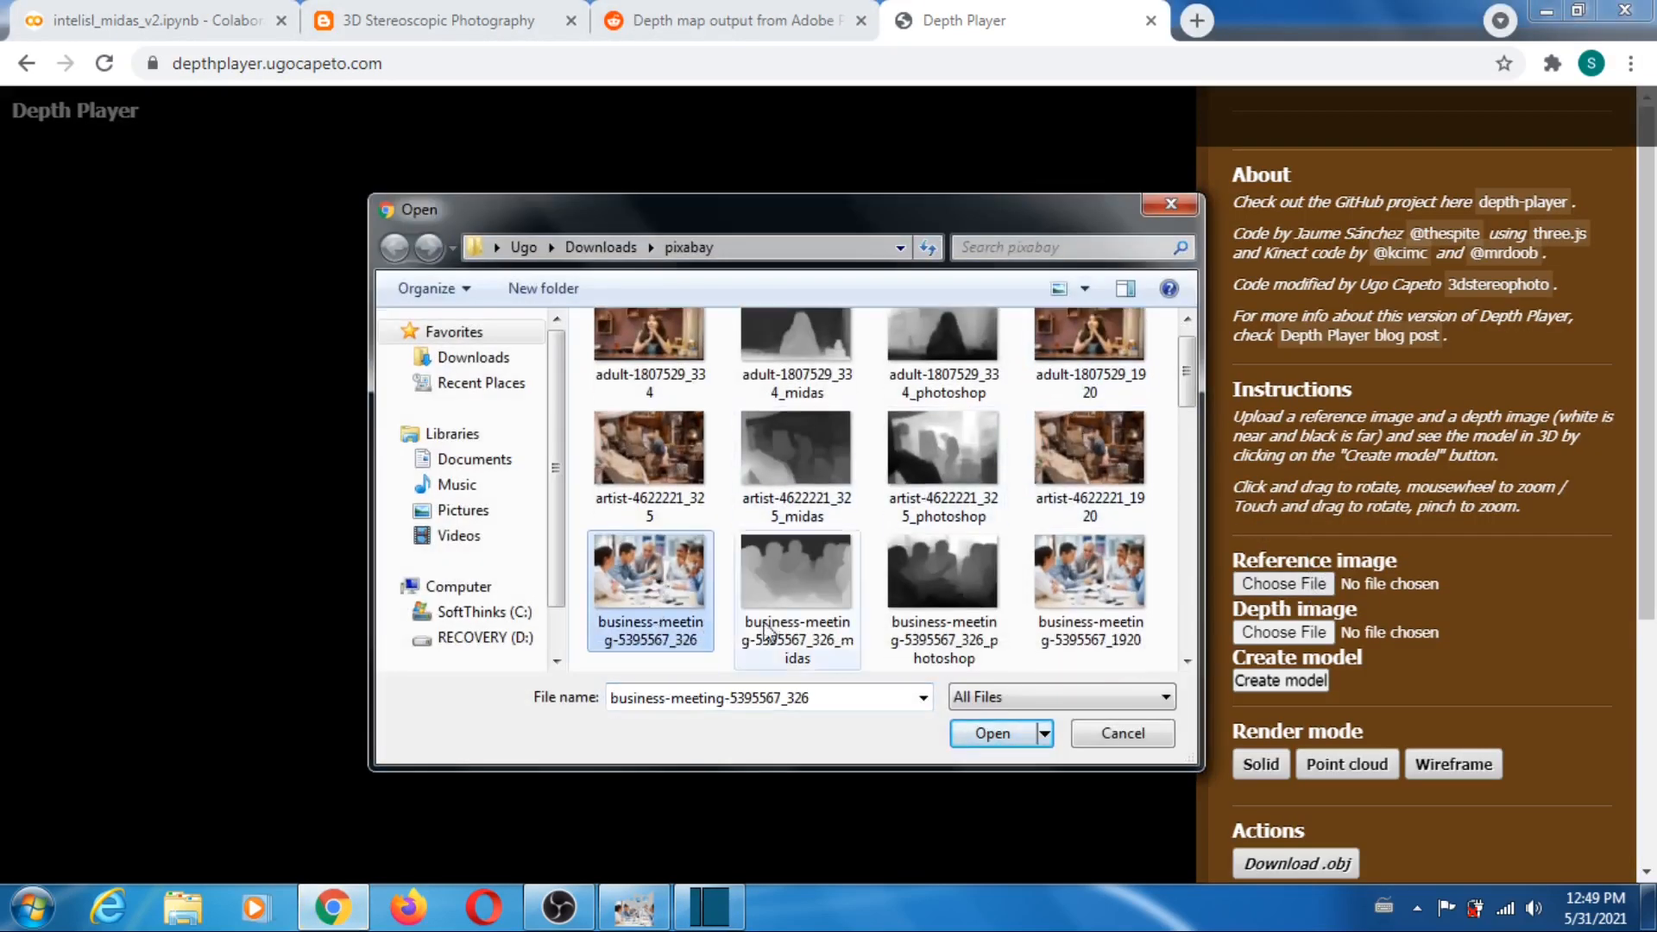
left_click(993, 733)
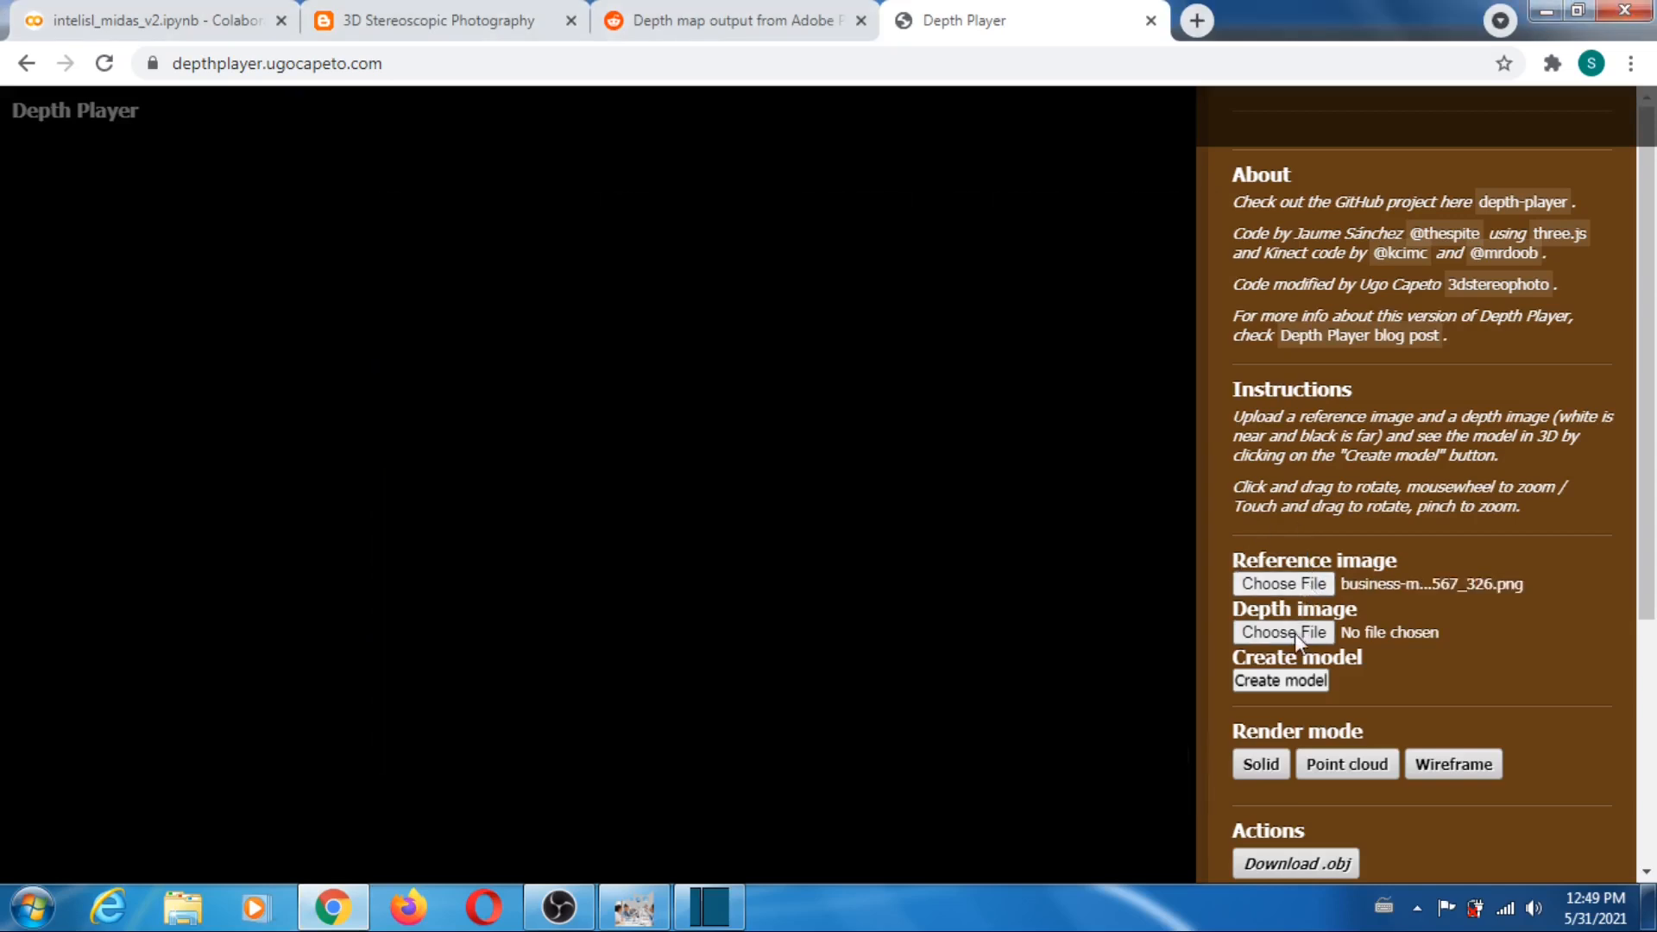
left_click(1294, 633)
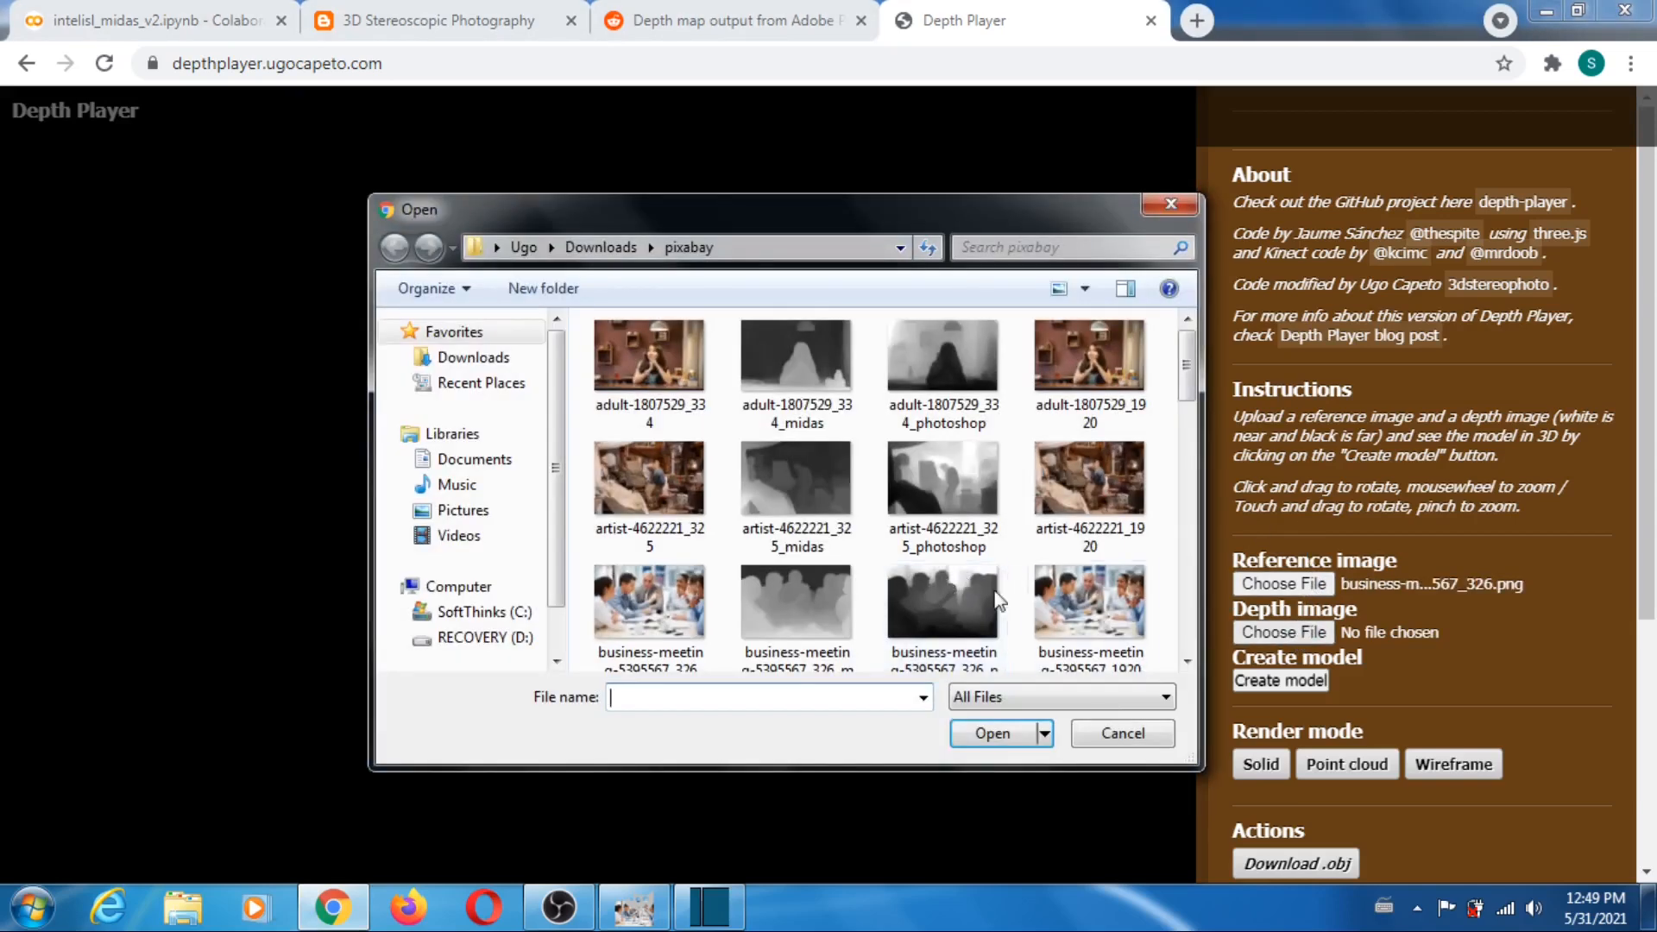
scroll(863, 552, "down", 1)
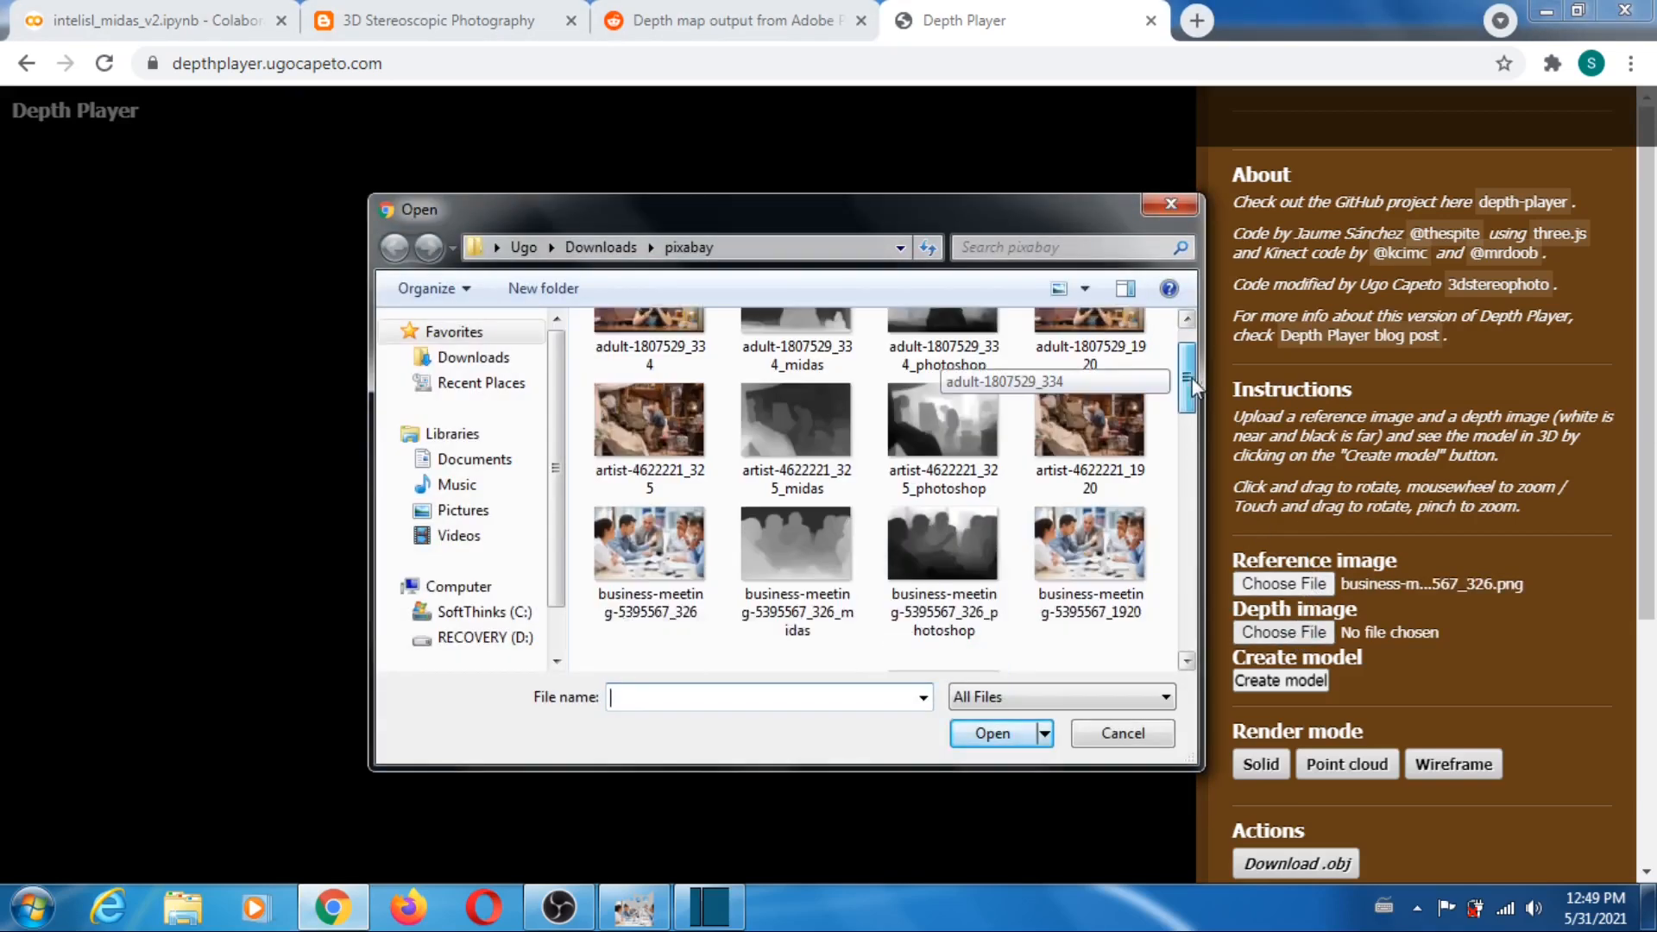
left_click(793, 506)
left_click(993, 733)
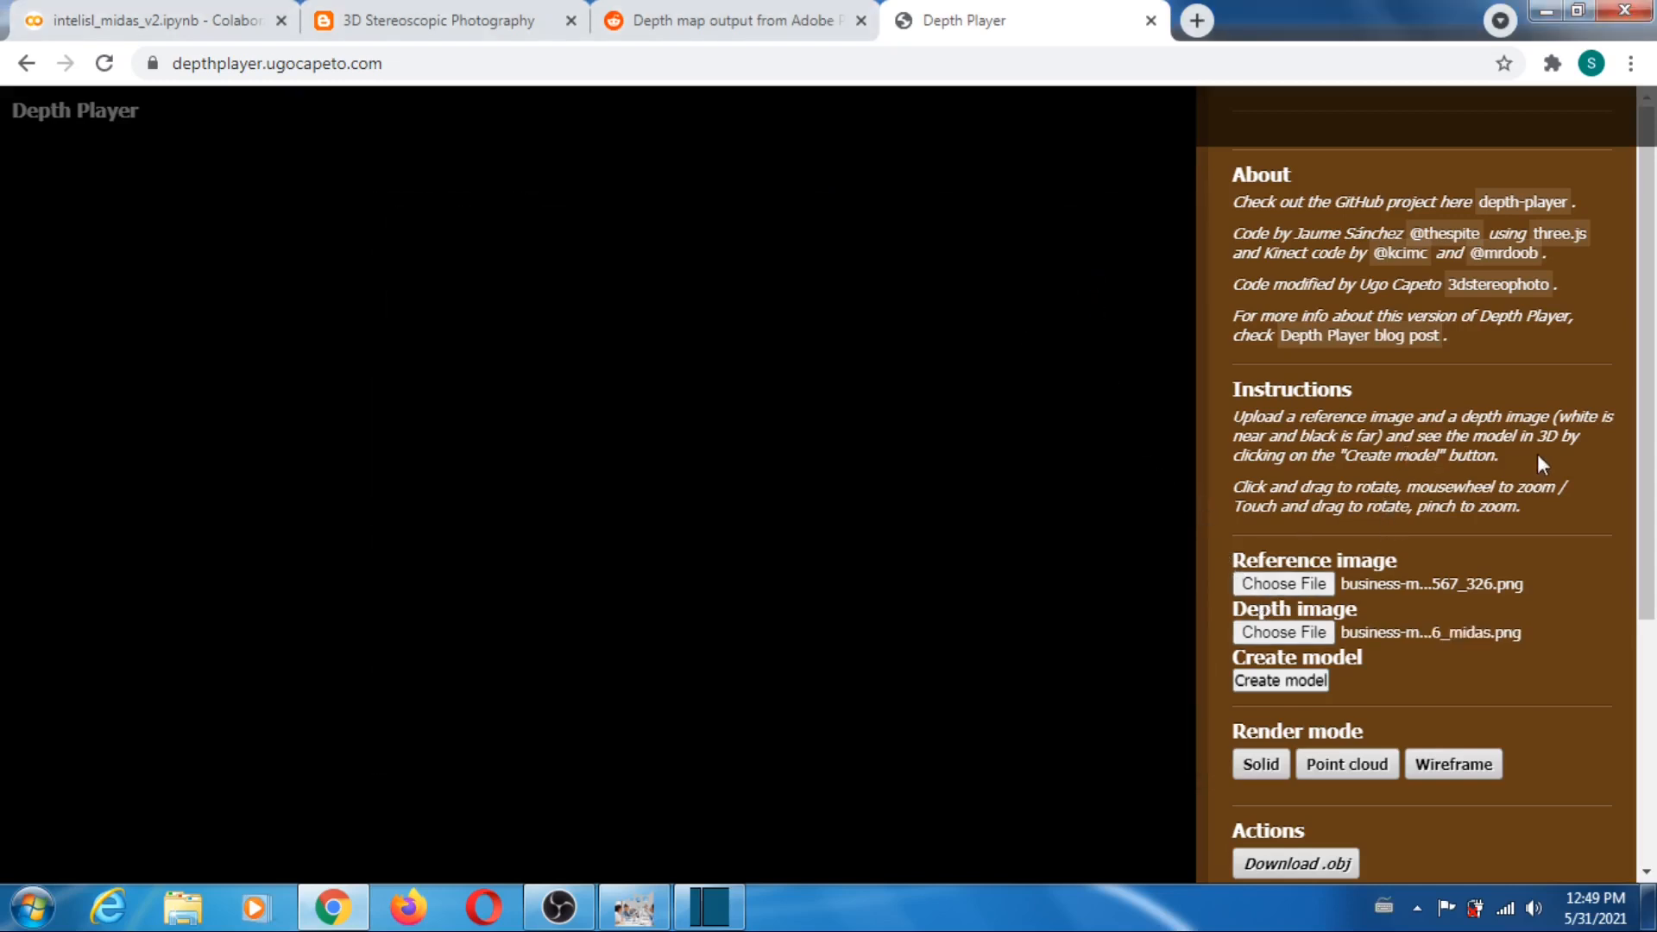
scroll(1628, 413, "down", 2)
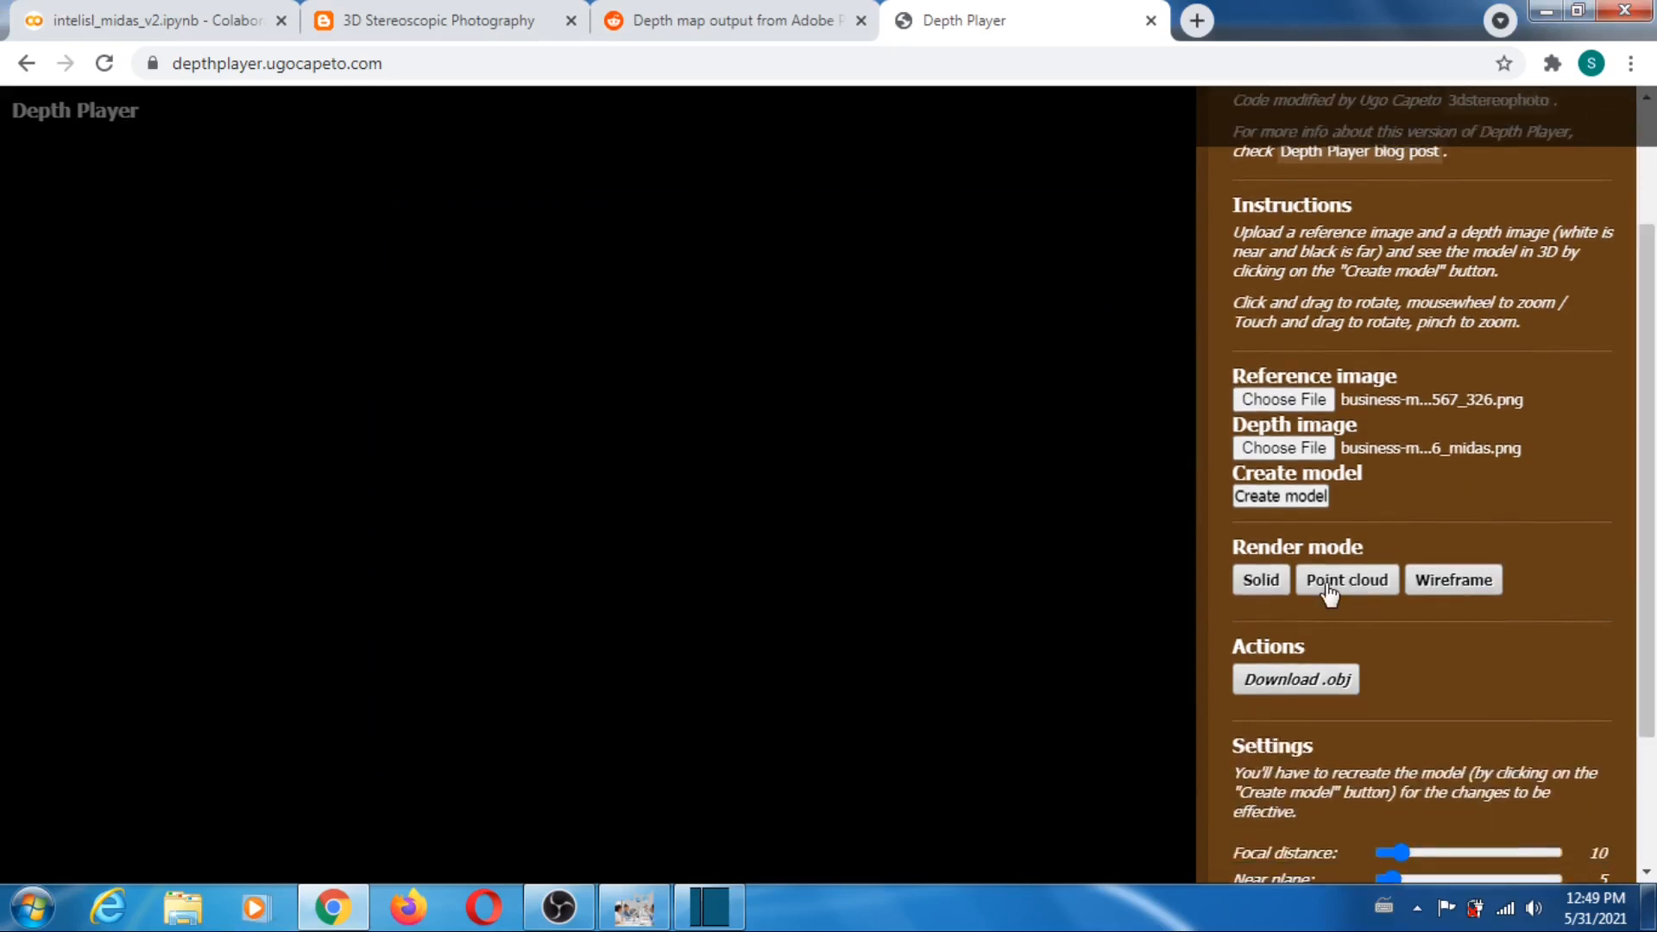
- Set downsampling to 1 and the far plane to 75, and create the business meeting model
scroll(1656, 553, "down", 2)
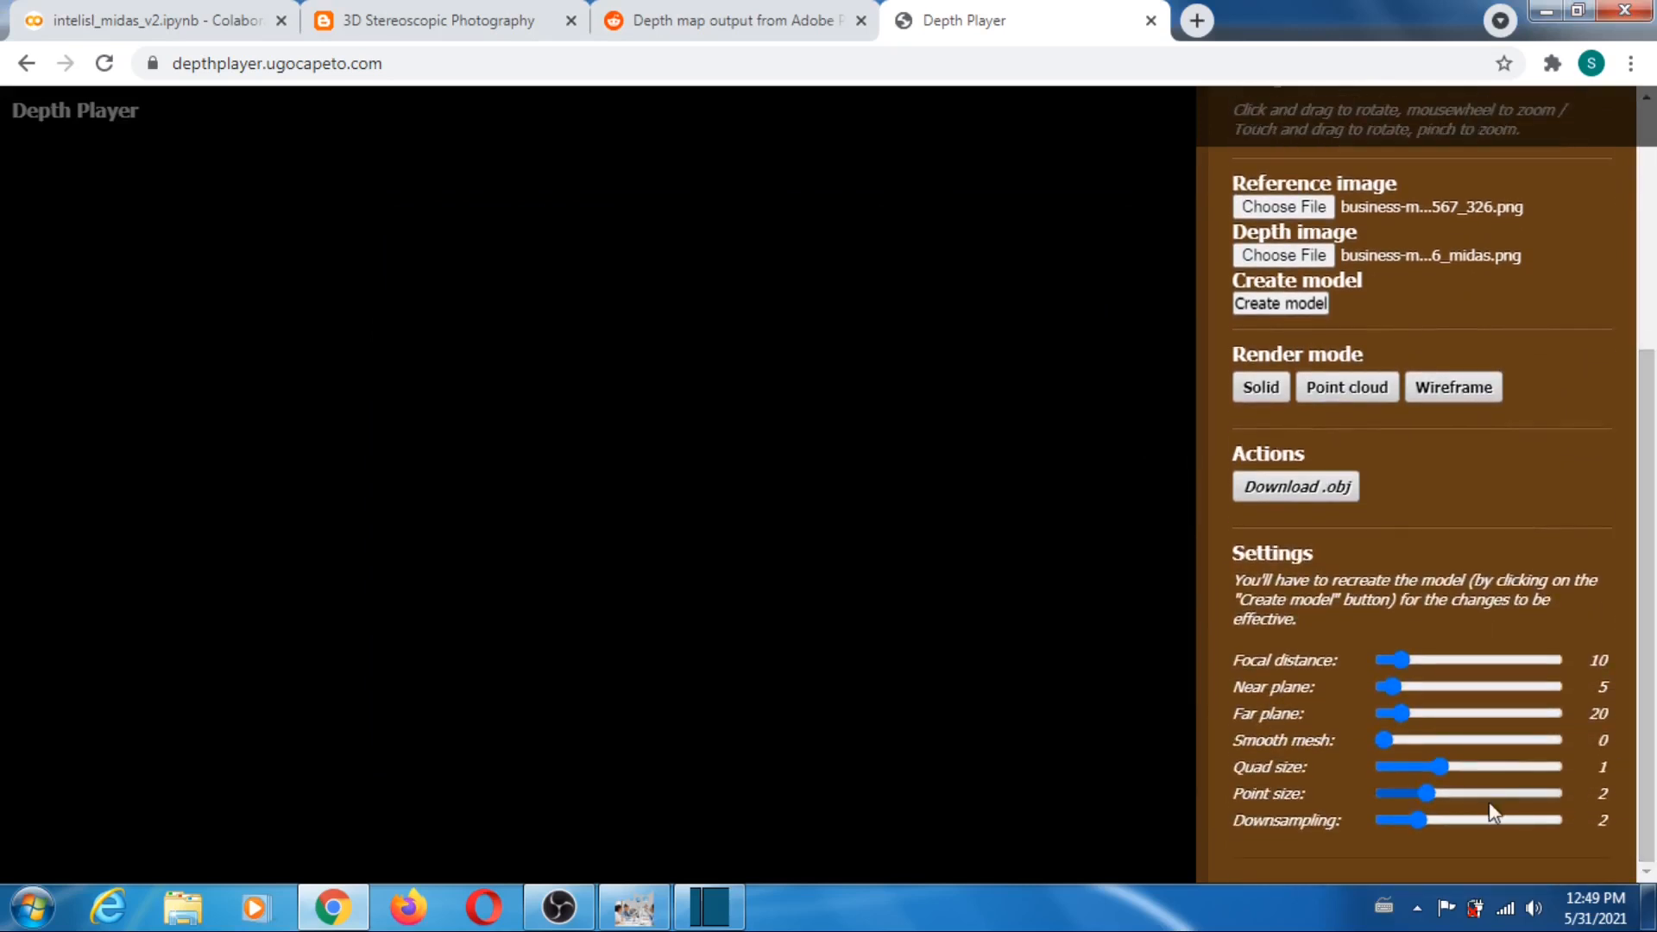
left_click_drag(1418, 817, 1316, 833)
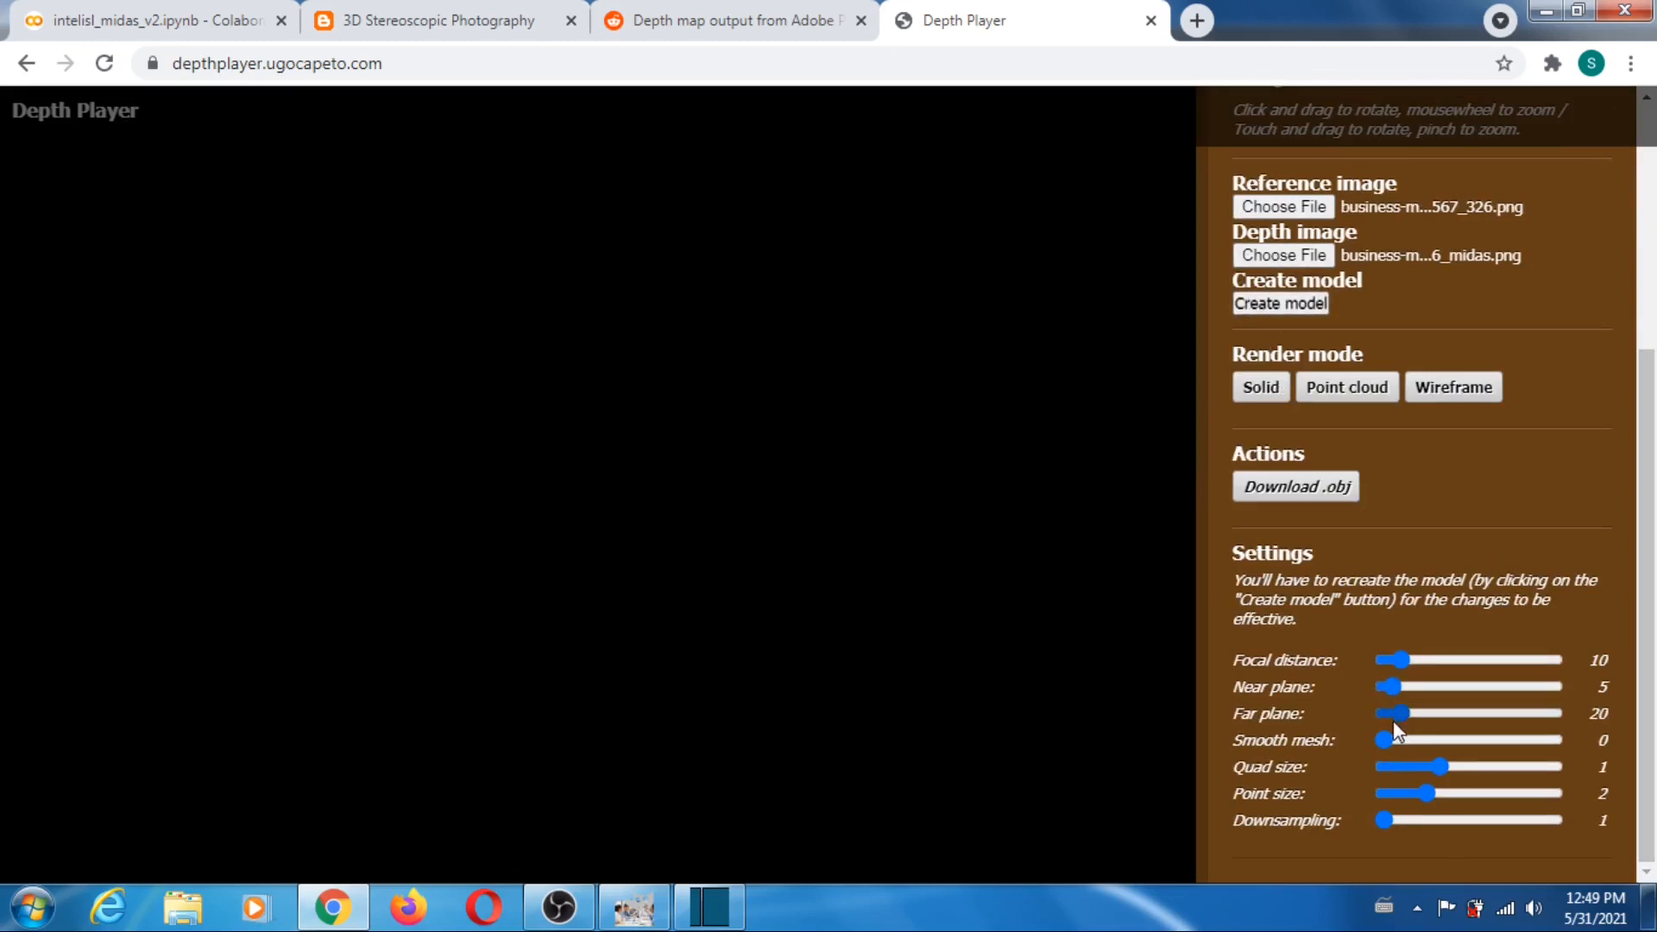
left_click_drag(1401, 713, 1447, 709)
left_click(1267, 307)
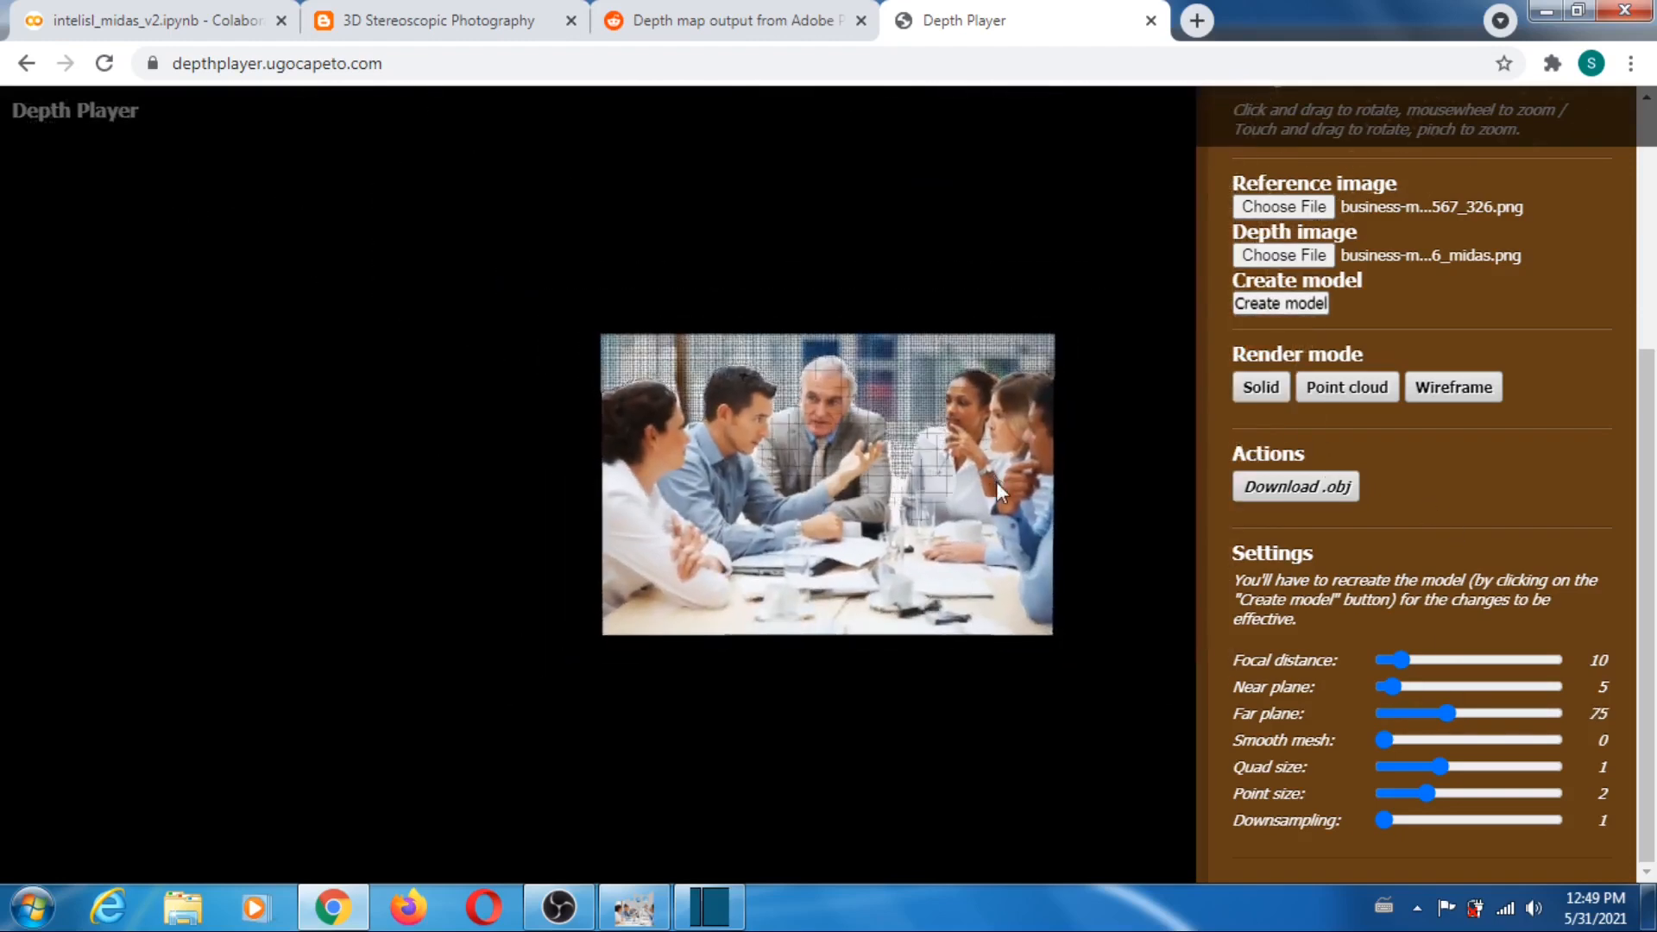
- Rotate the business meeting model to inspect its depth, and reload the page to reset Depth Player
left_click_drag(996, 482, 970, 412)
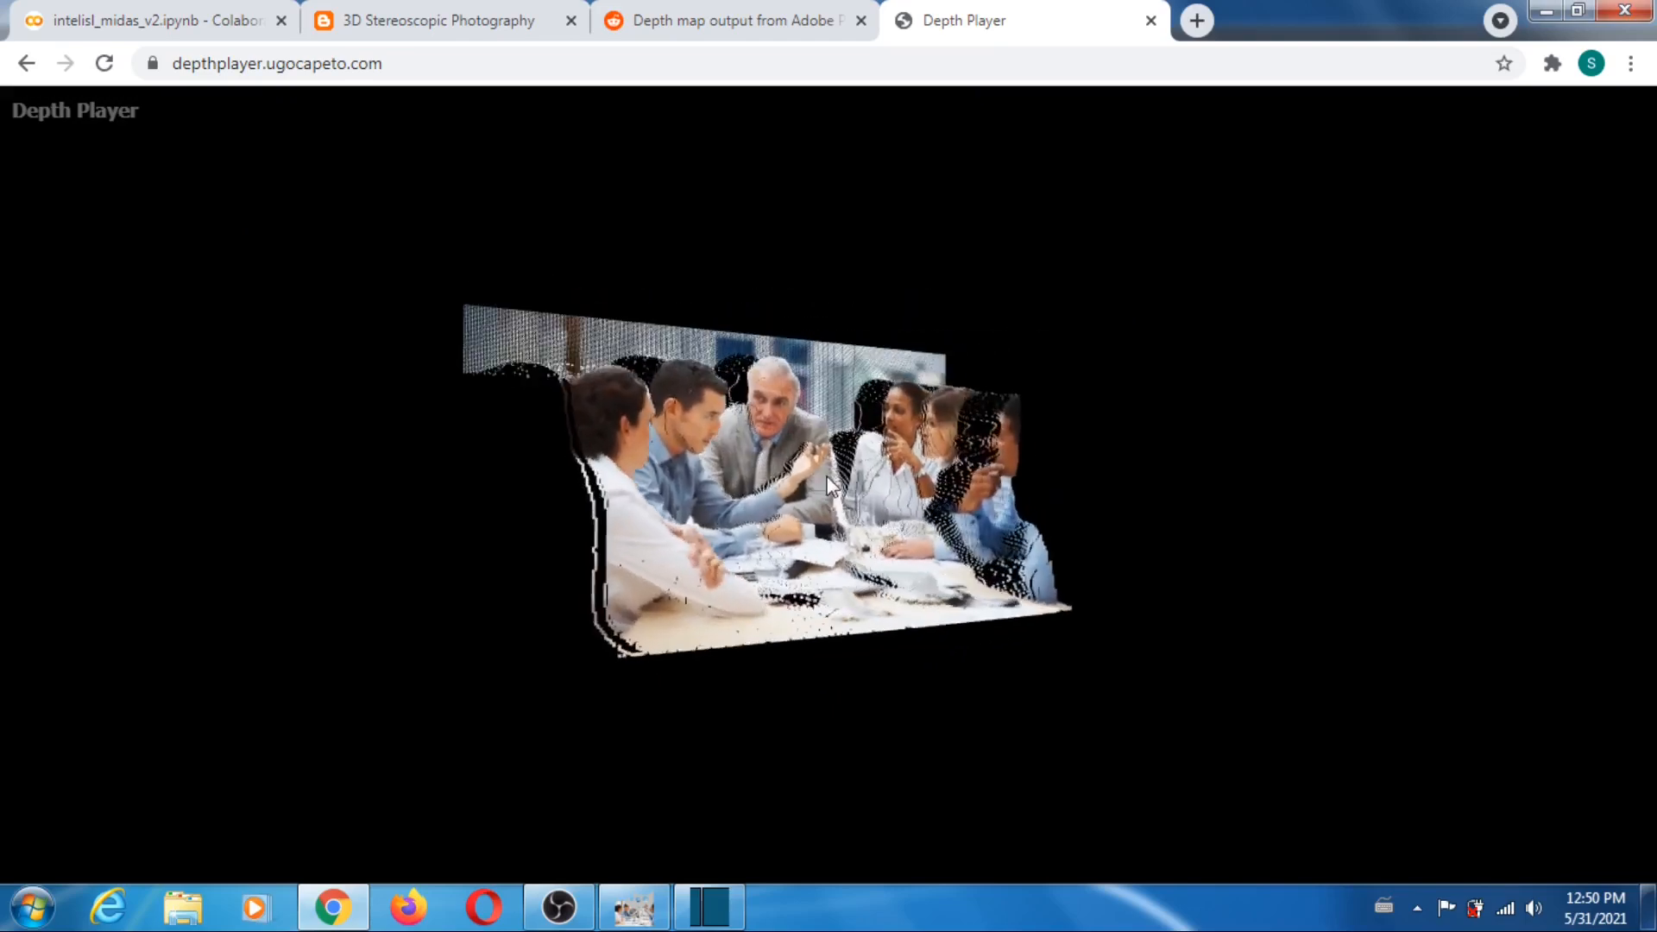
left_click_drag(1112, 430, 1066, 388)
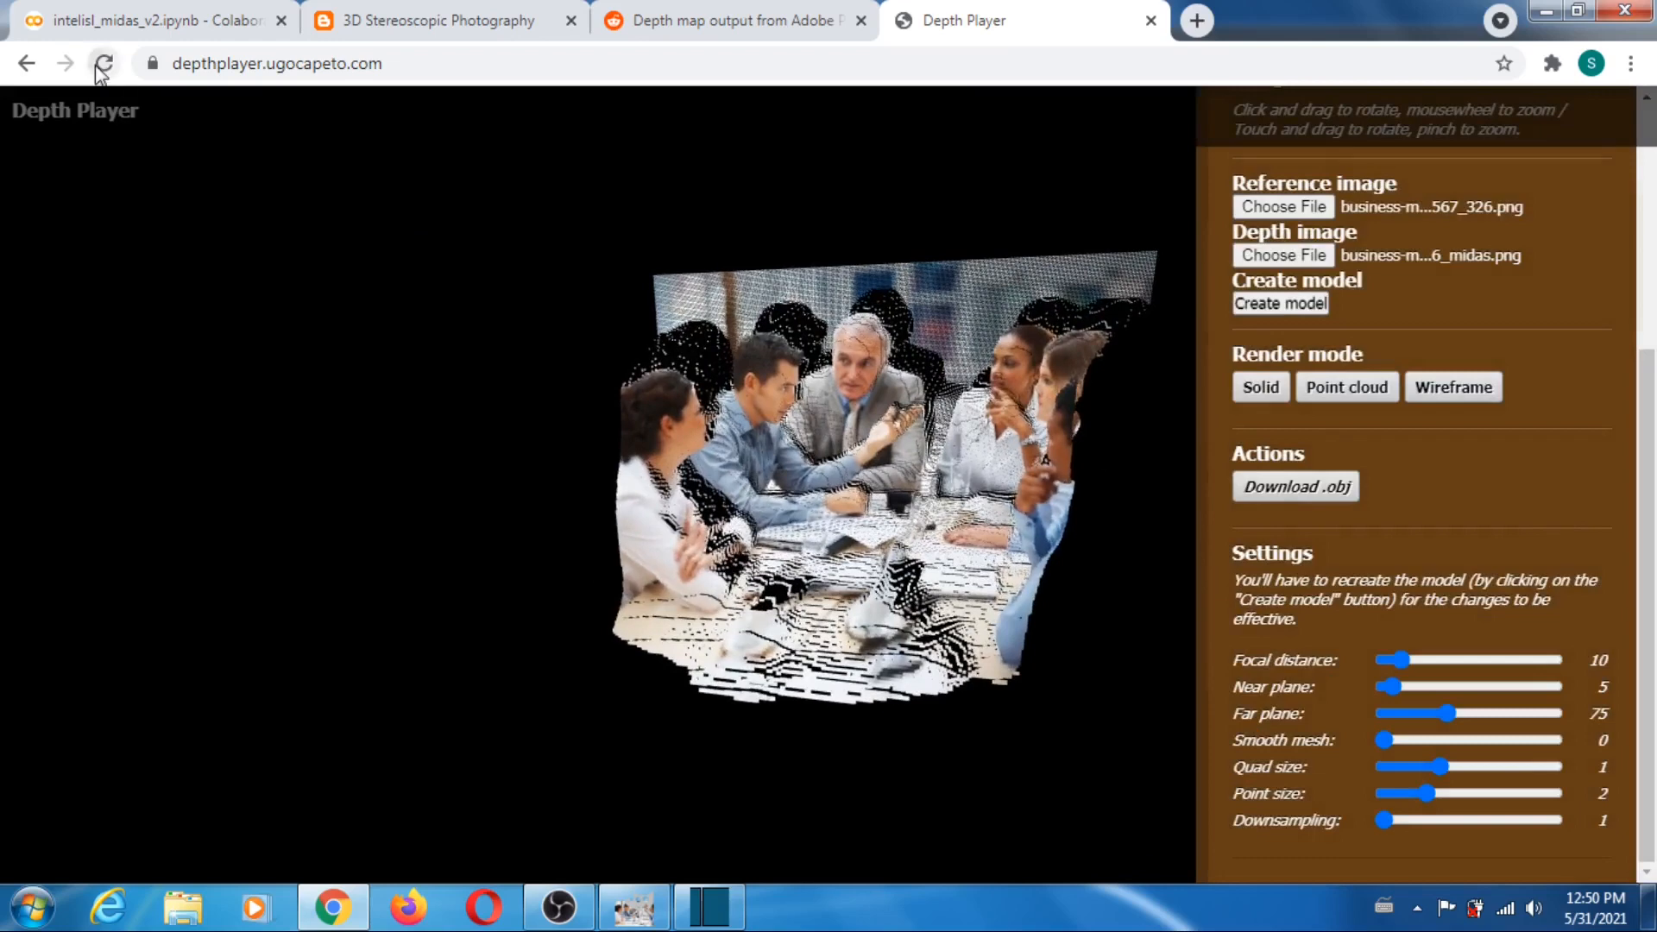
left_click(105, 63)
- Switch to GIMP and compare the christmas-2260605_325 photo with its MiDaS depth map by toggling the photo layer's visibility
left_click(636, 908)
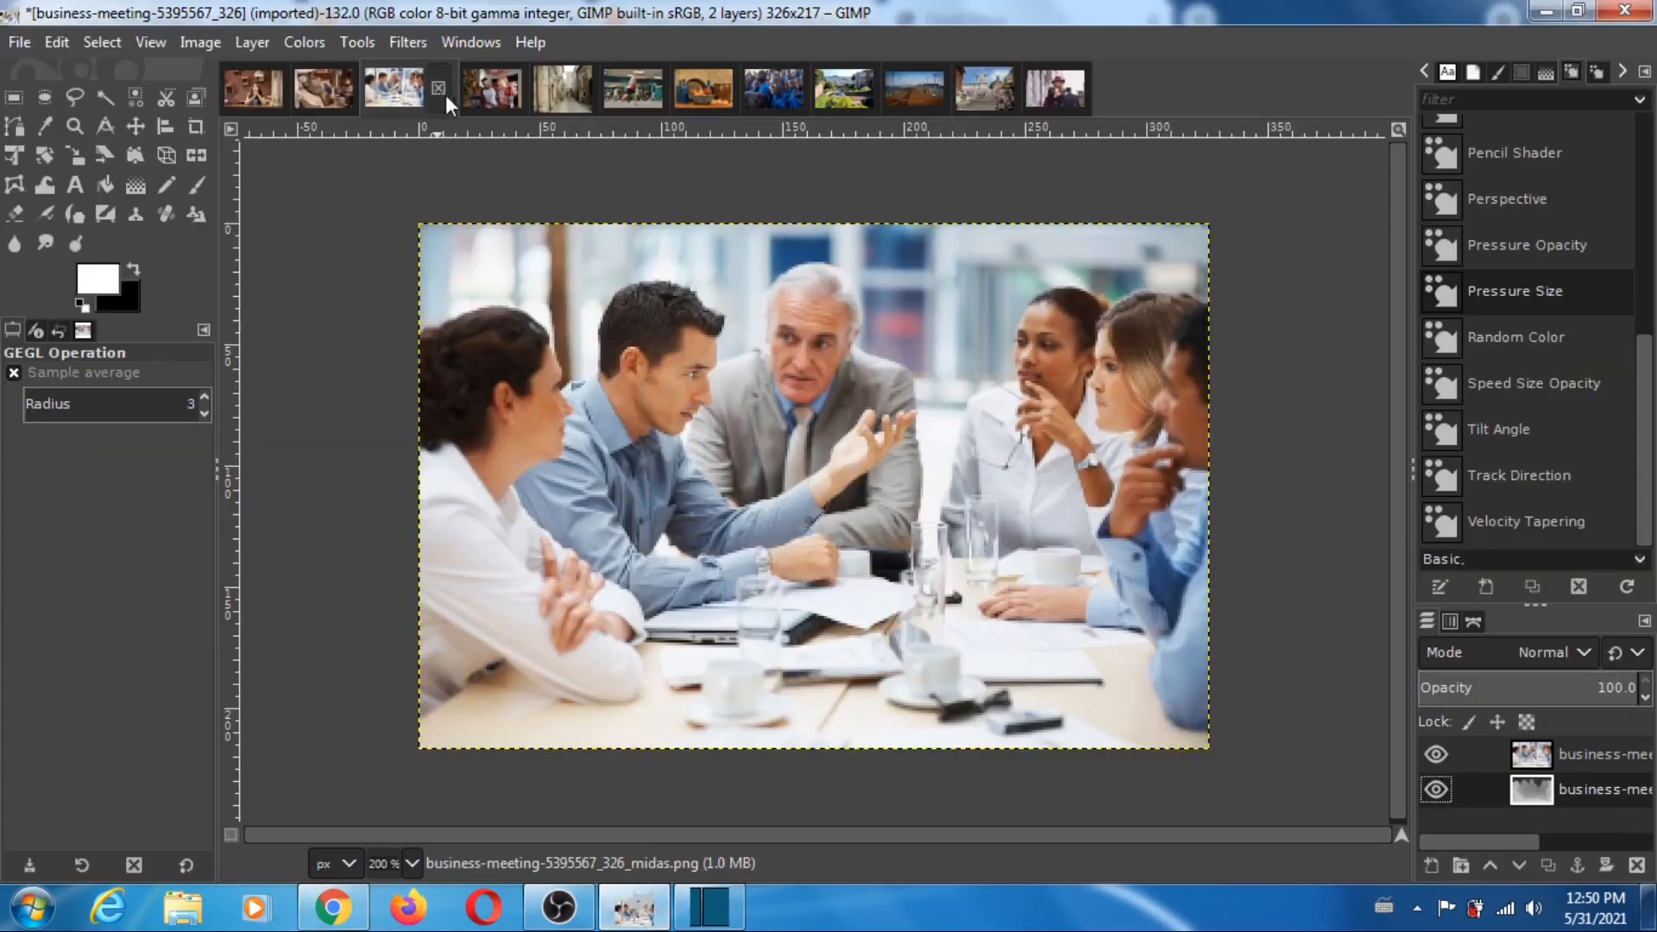
left_click(492, 95)
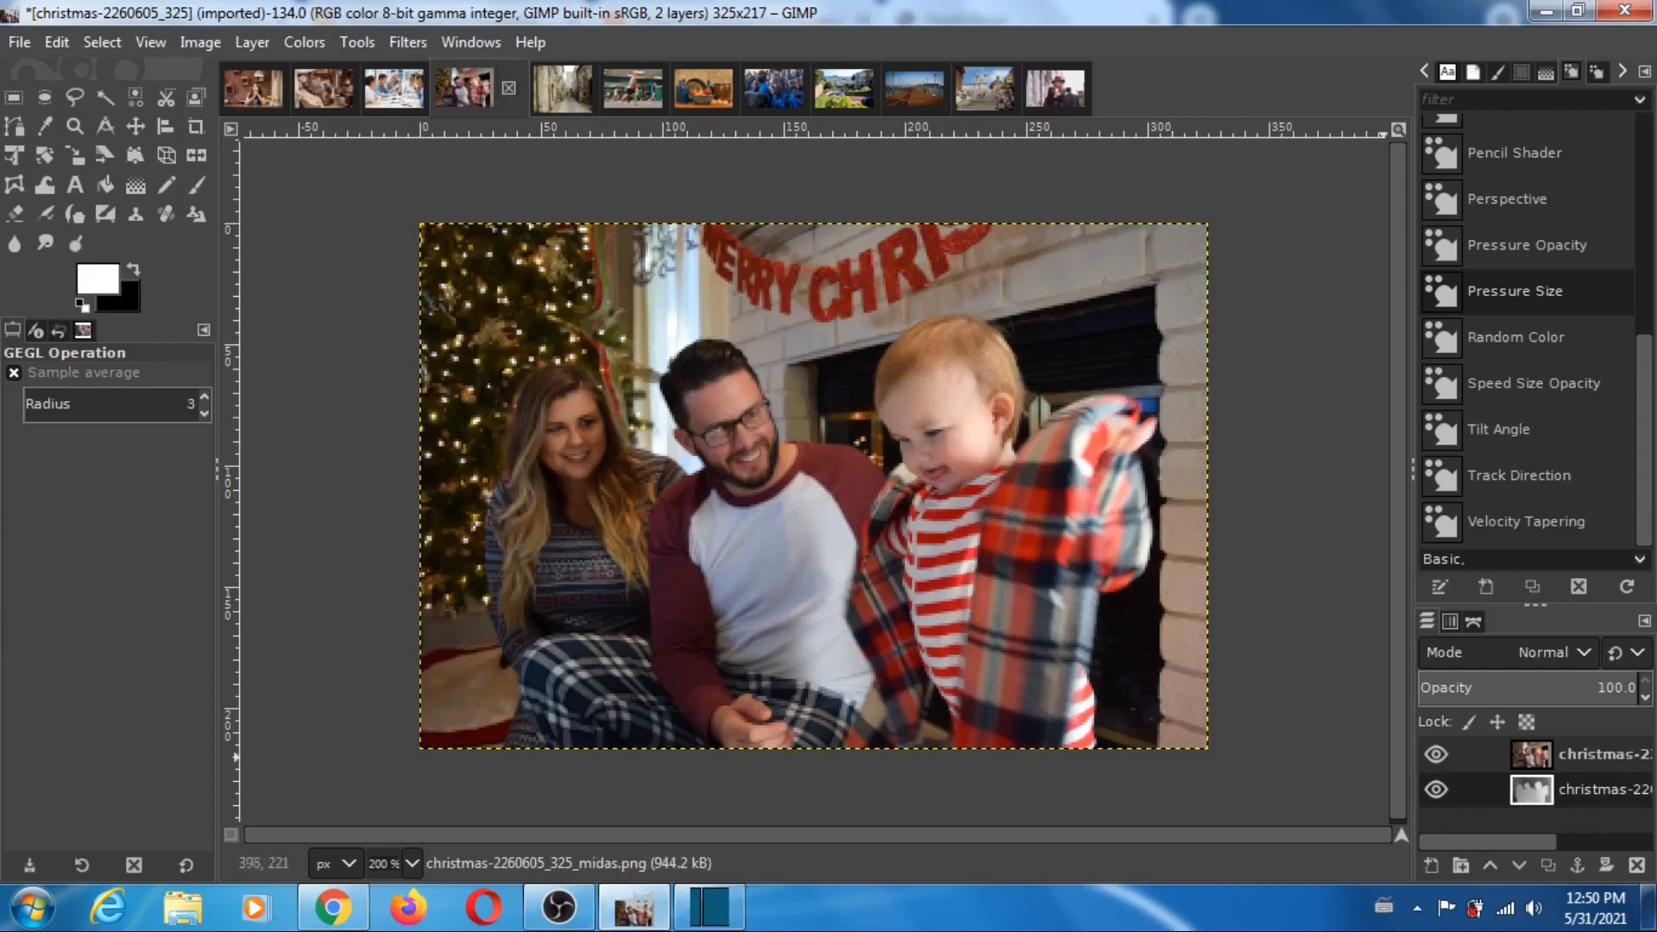
left_click(1436, 755)
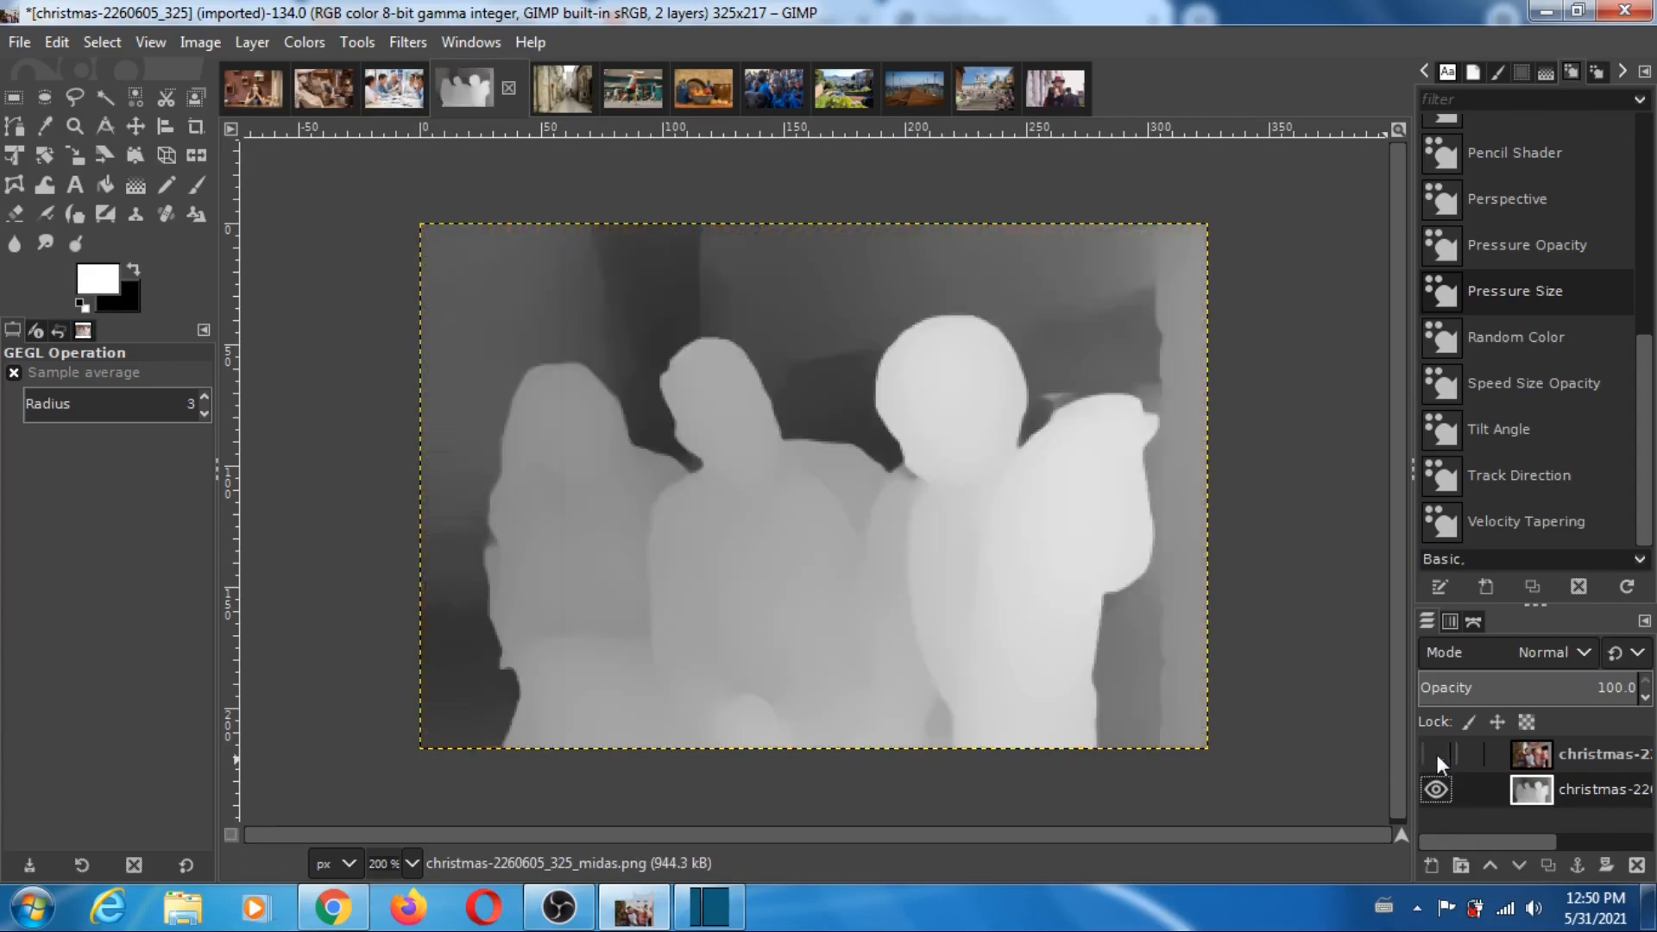
left_click(1436, 755)
left_click(1436, 754)
left_click(1436, 754)
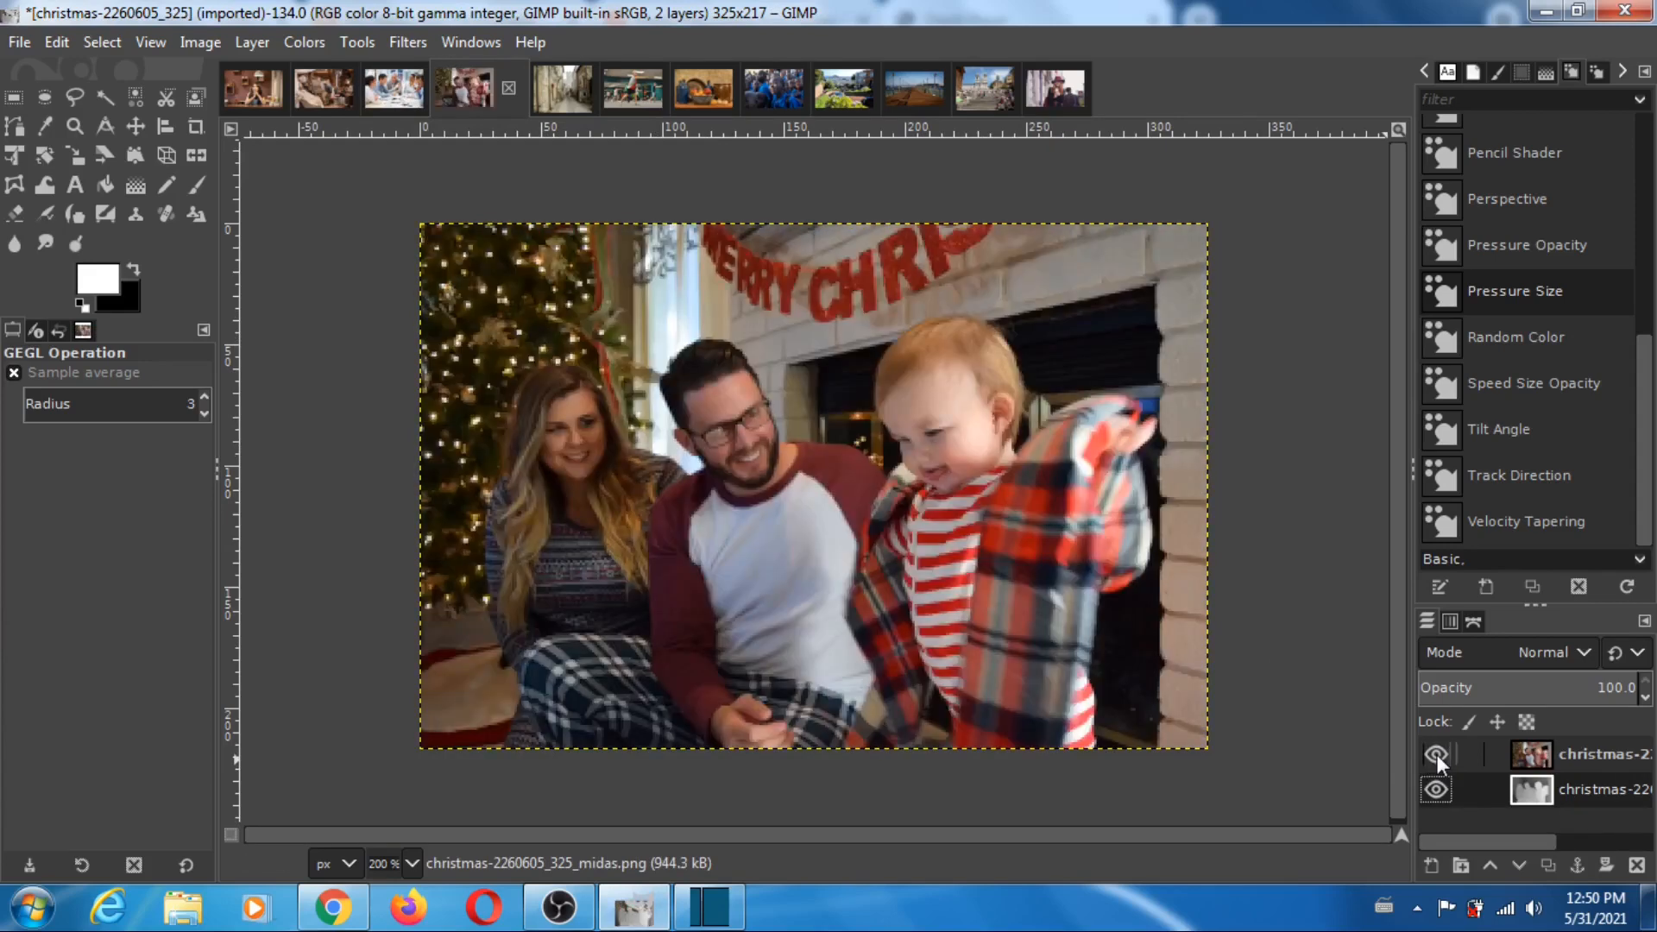
left_click(1436, 754)
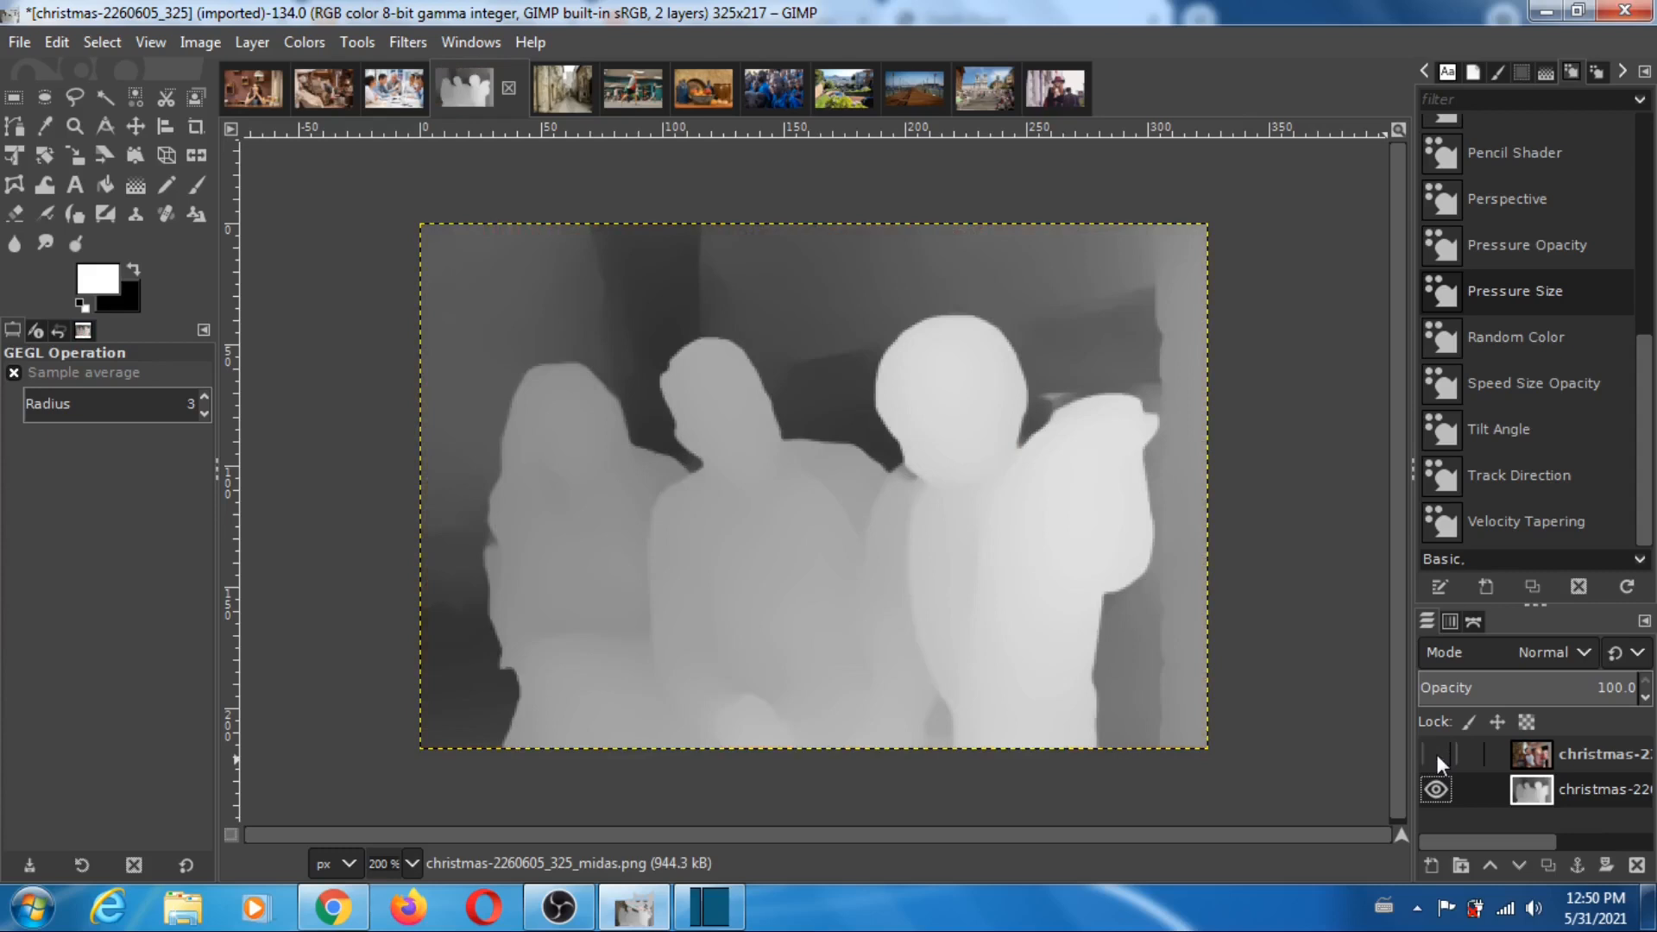
left_click(1437, 755)
left_click(1436, 754)
- Return to Depth Player and load christmas-2260605_325 as the reference image and christmas-2260605_325_midas as the depth image
left_click(332, 906)
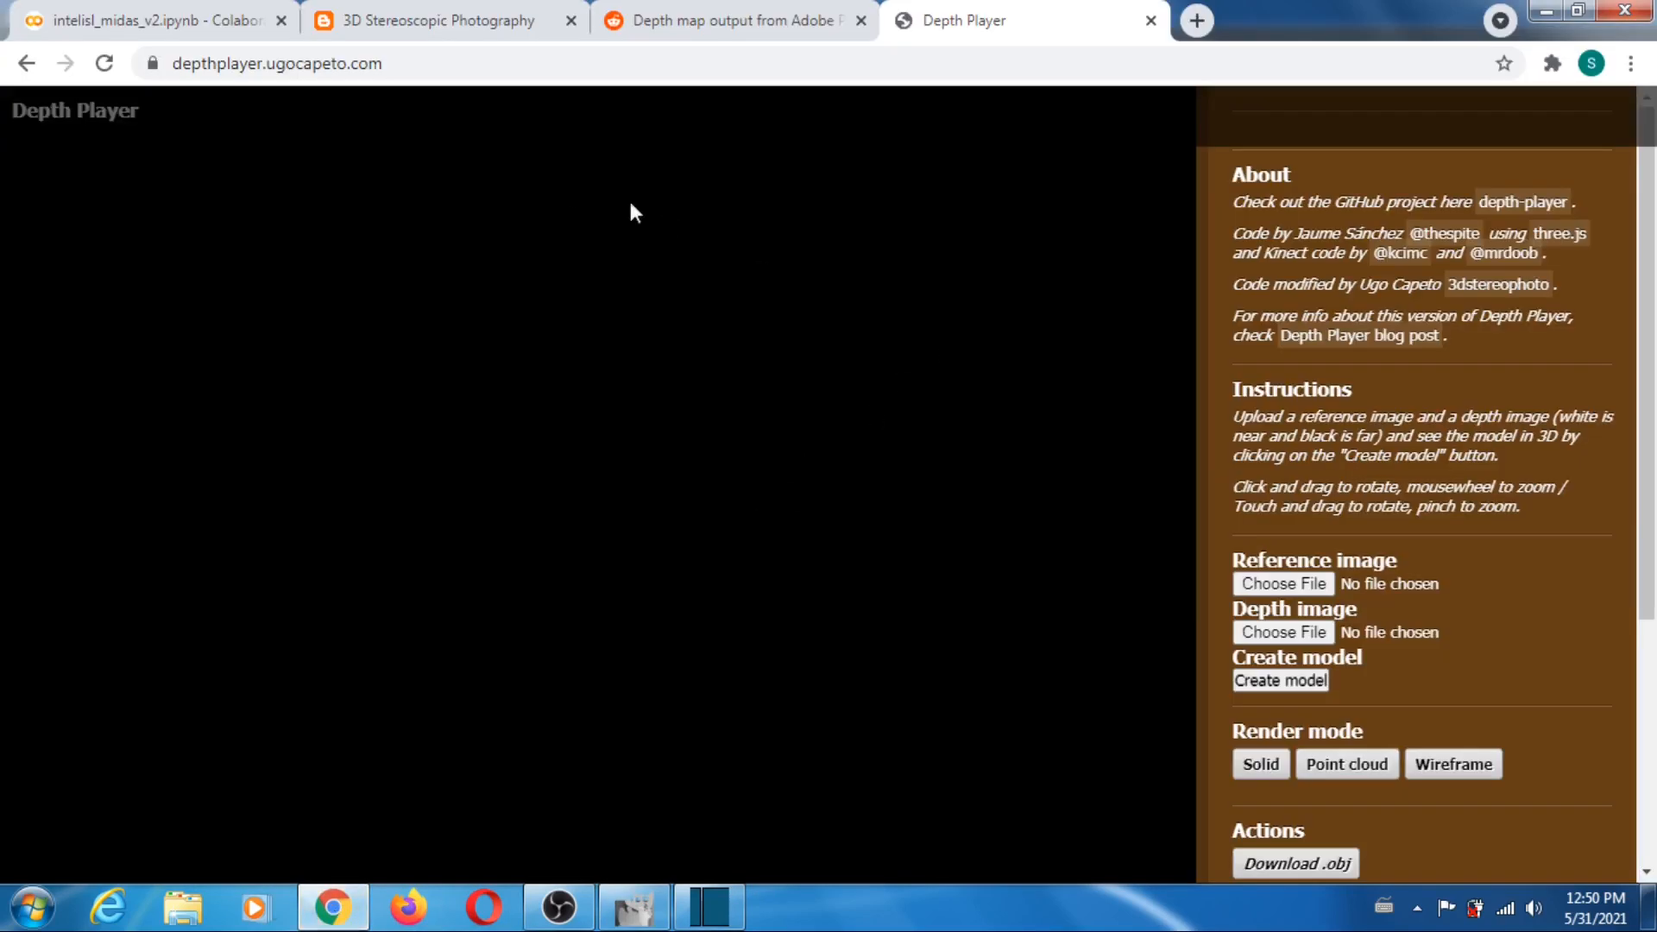
left_click(1283, 583)
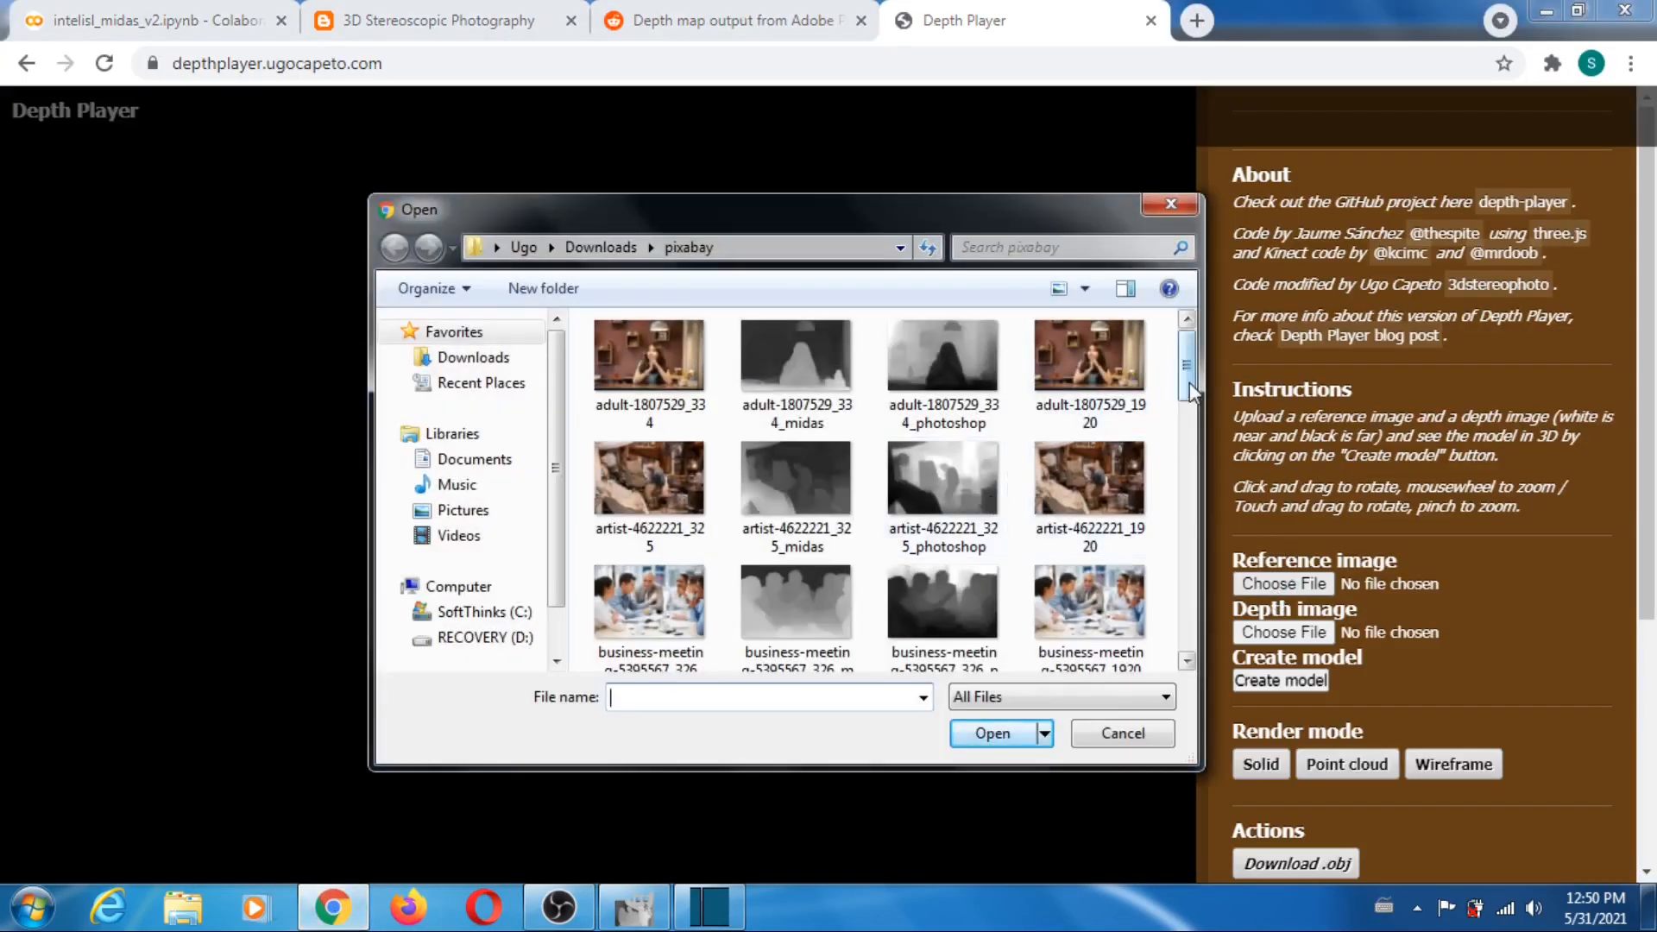
left_click_drag(1189, 373, 1192, 412)
left_click(650, 561)
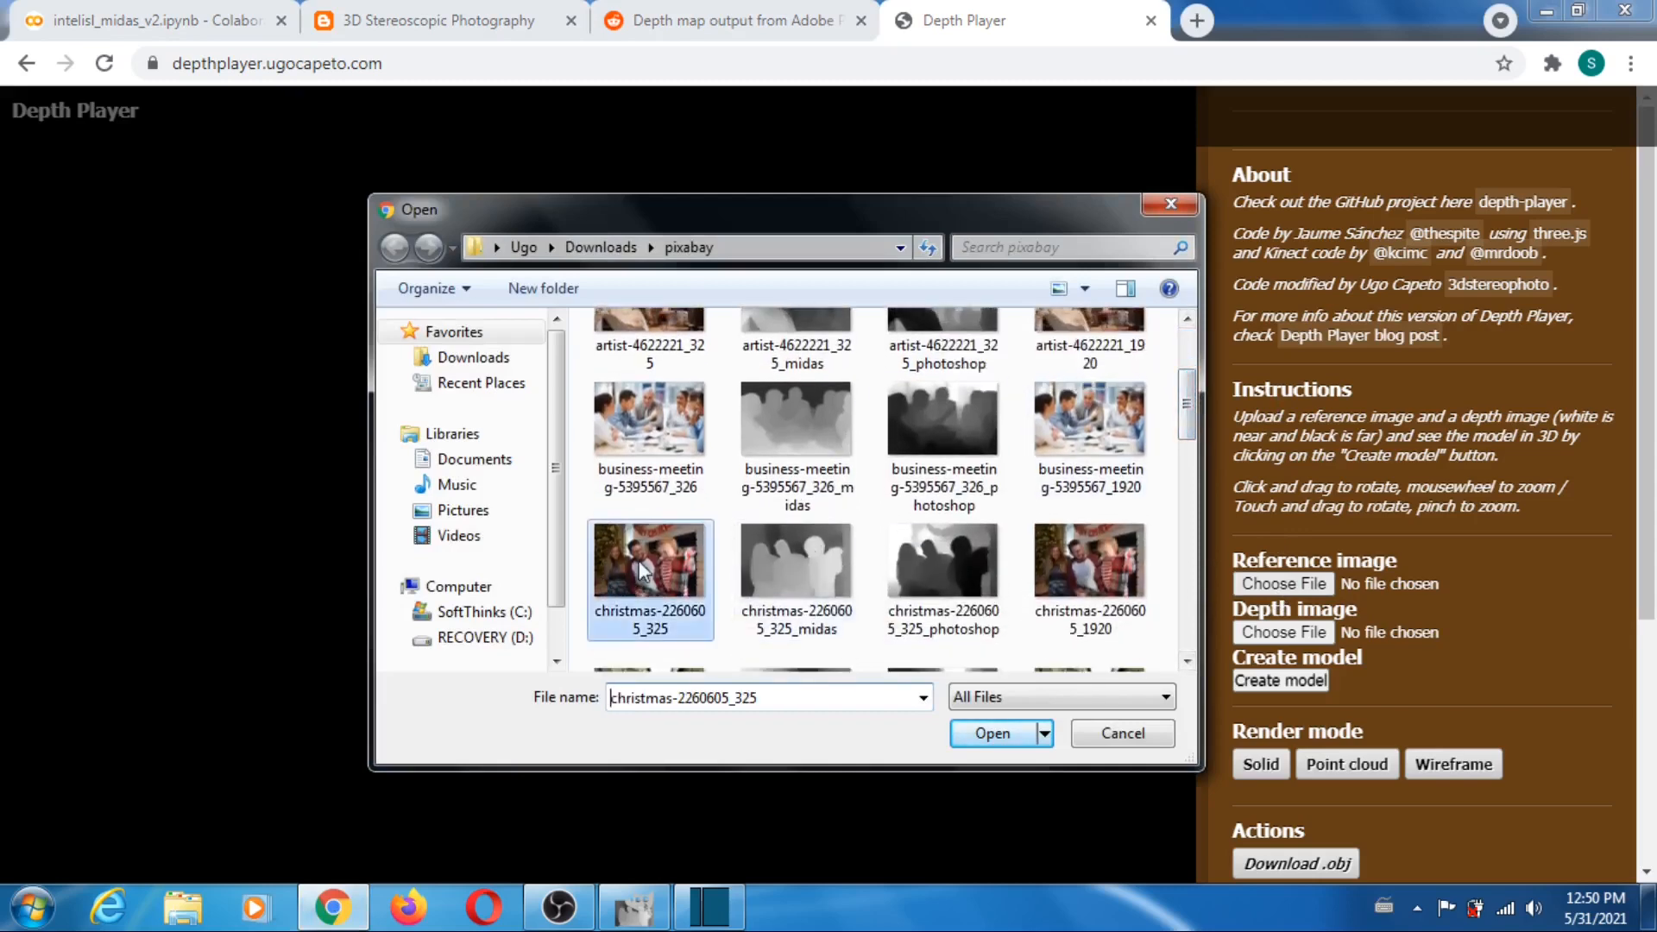
left_click(1001, 732)
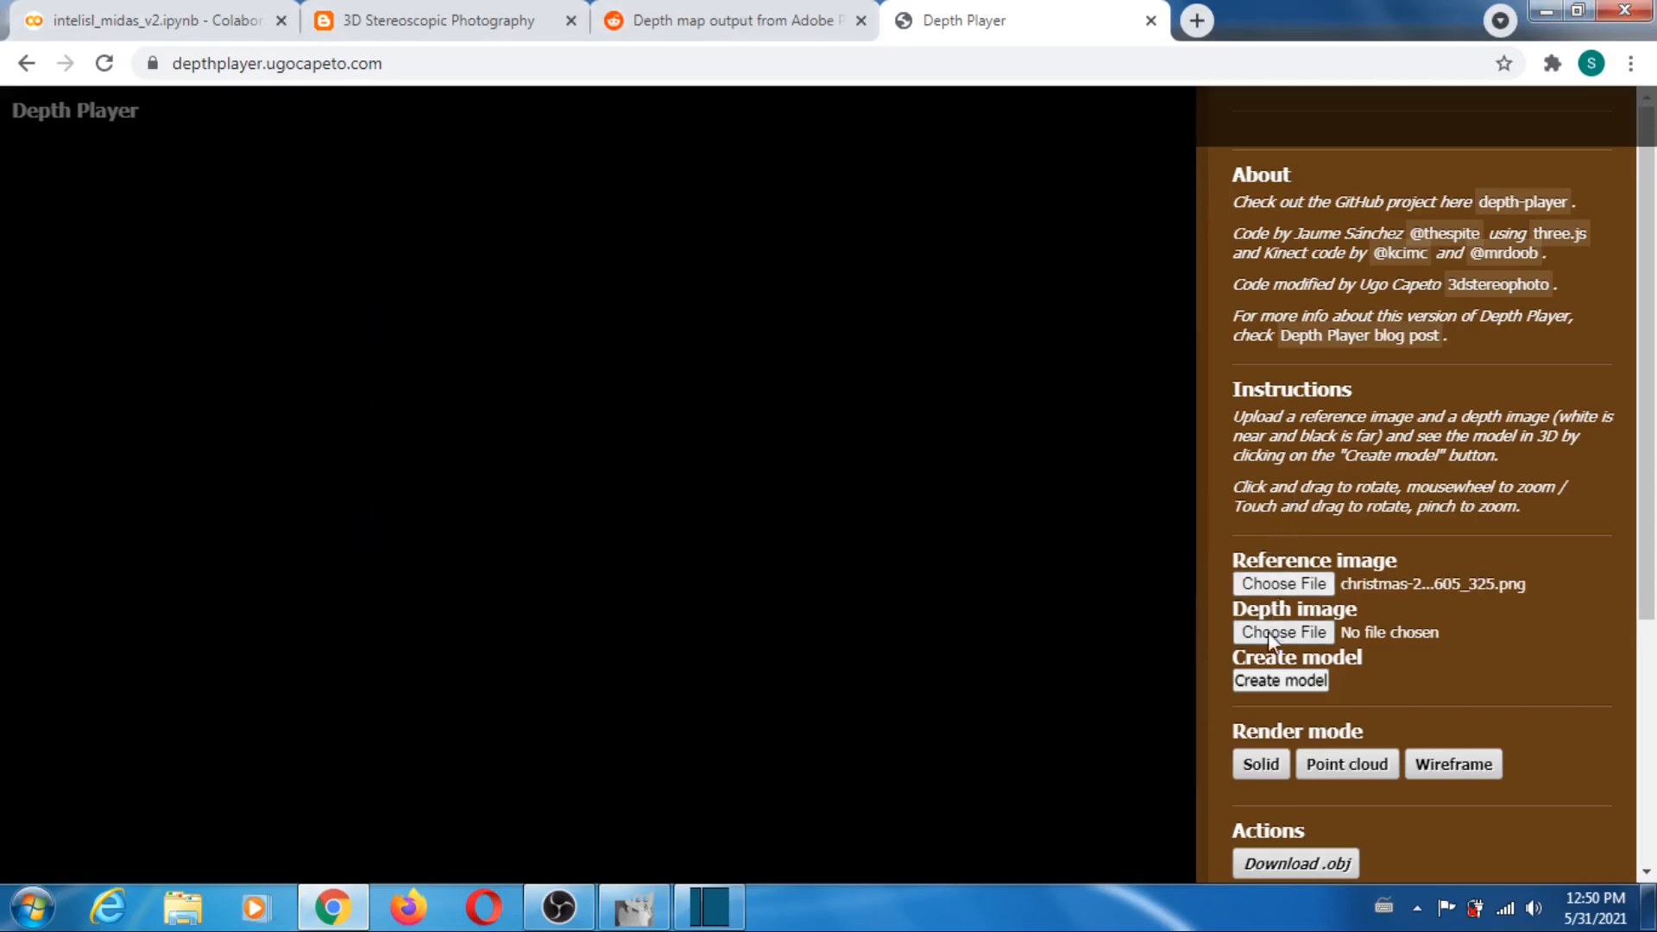
left_click(1267, 634)
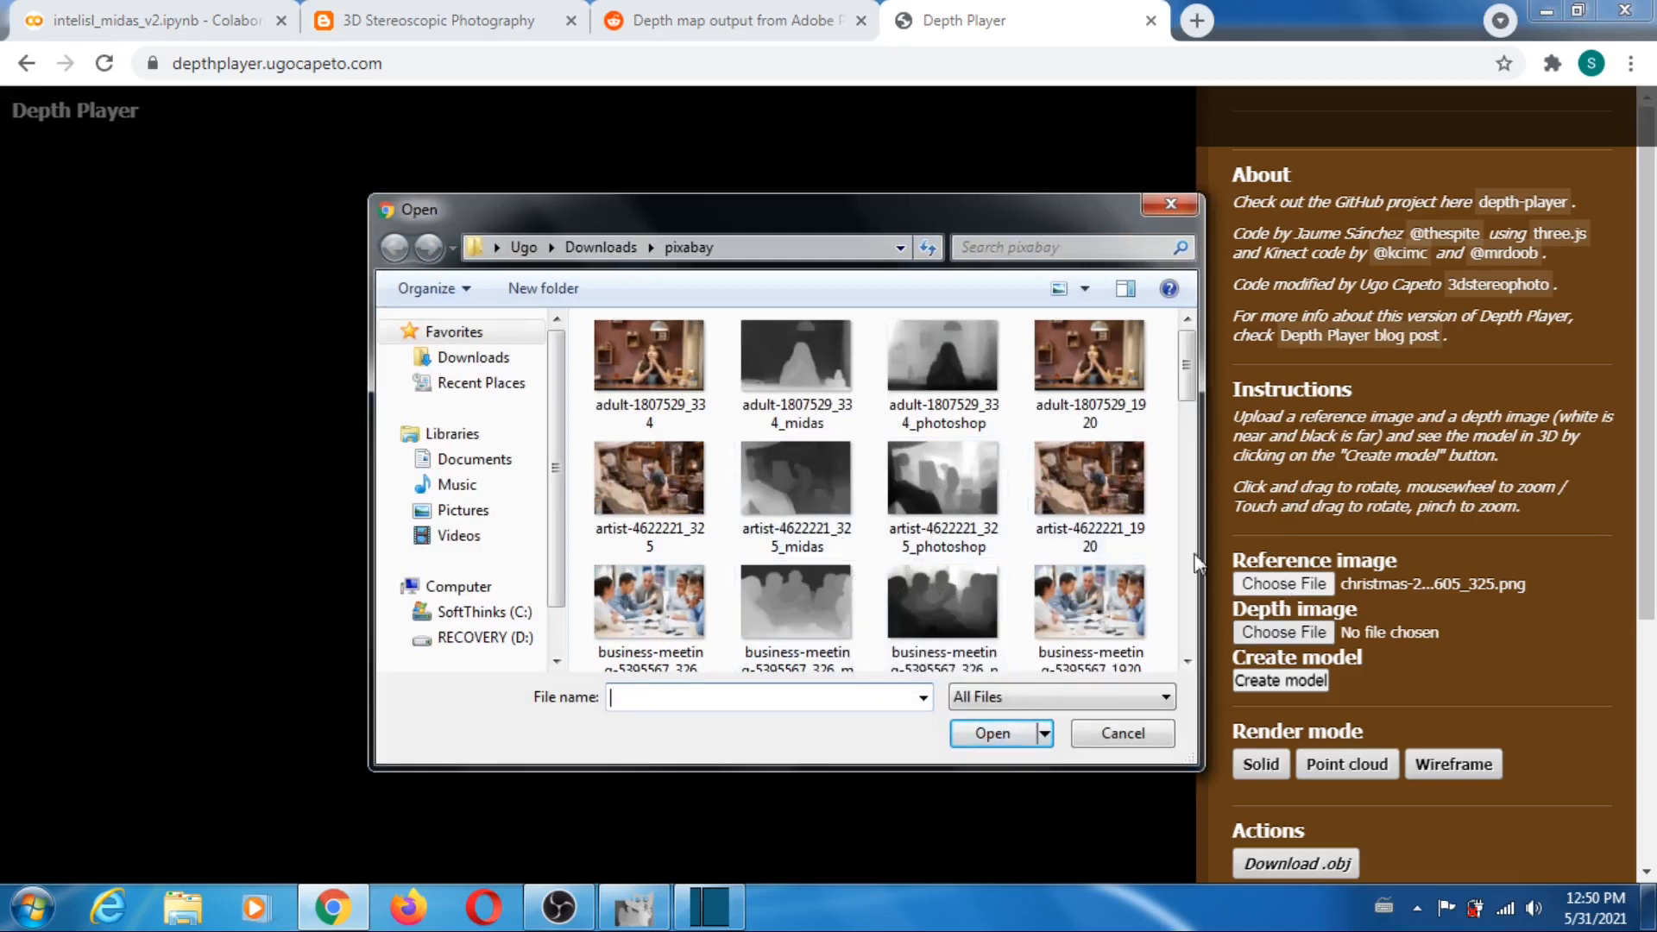
scroll(1191, 371, "down", 3)
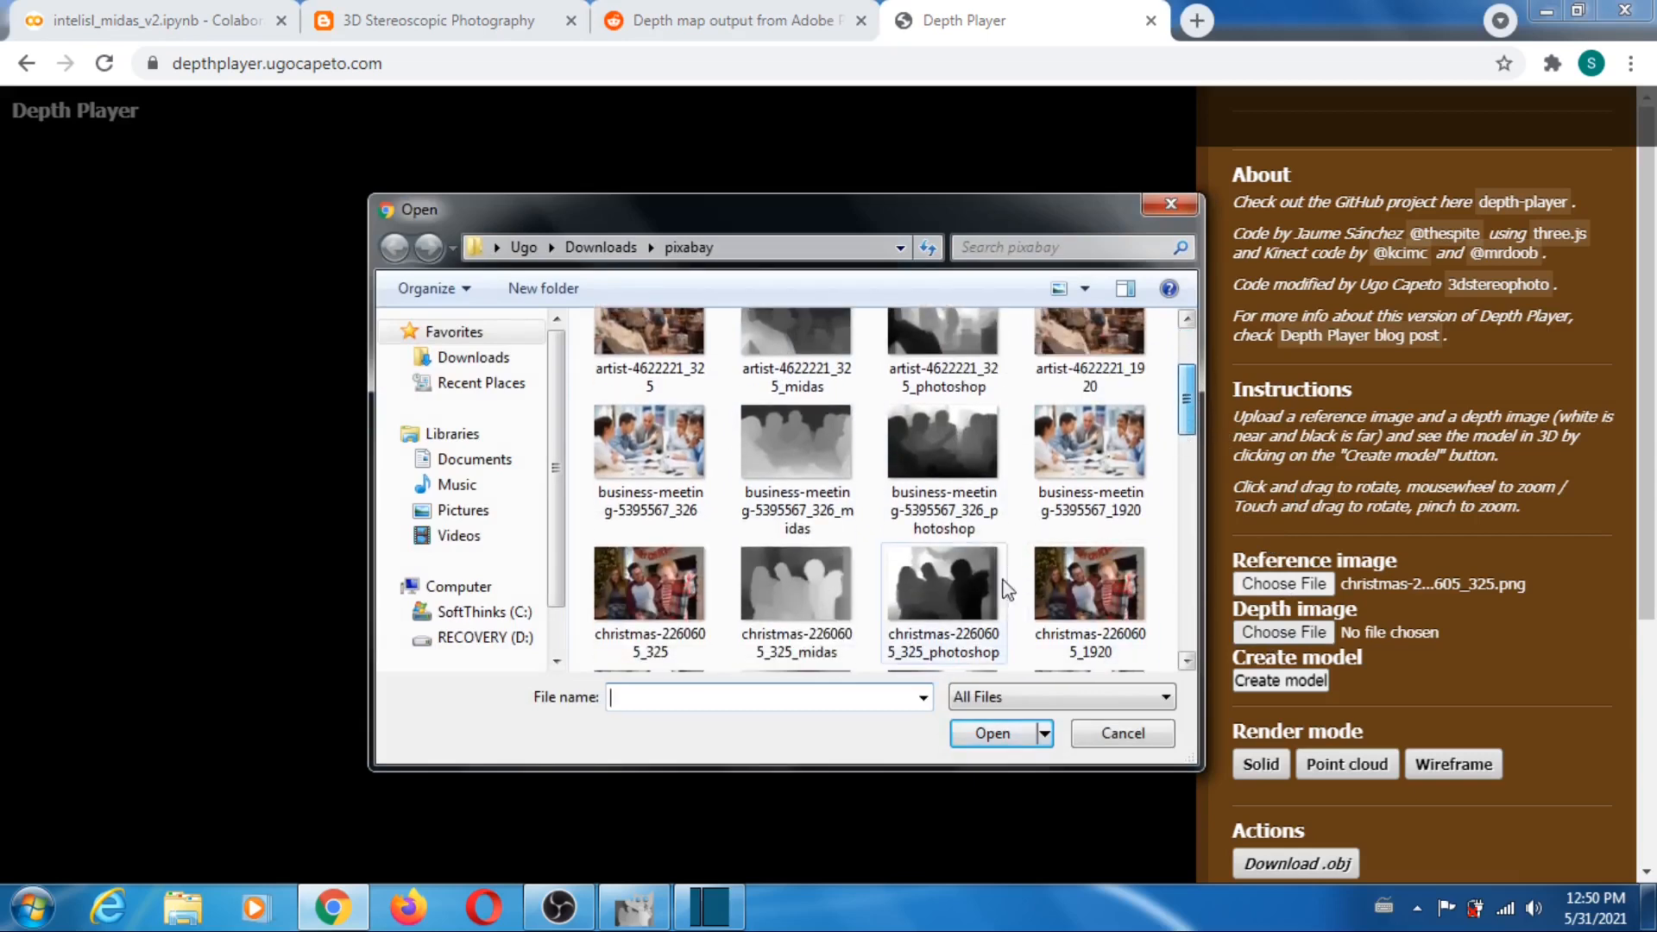
left_click(806, 589)
left_click(993, 733)
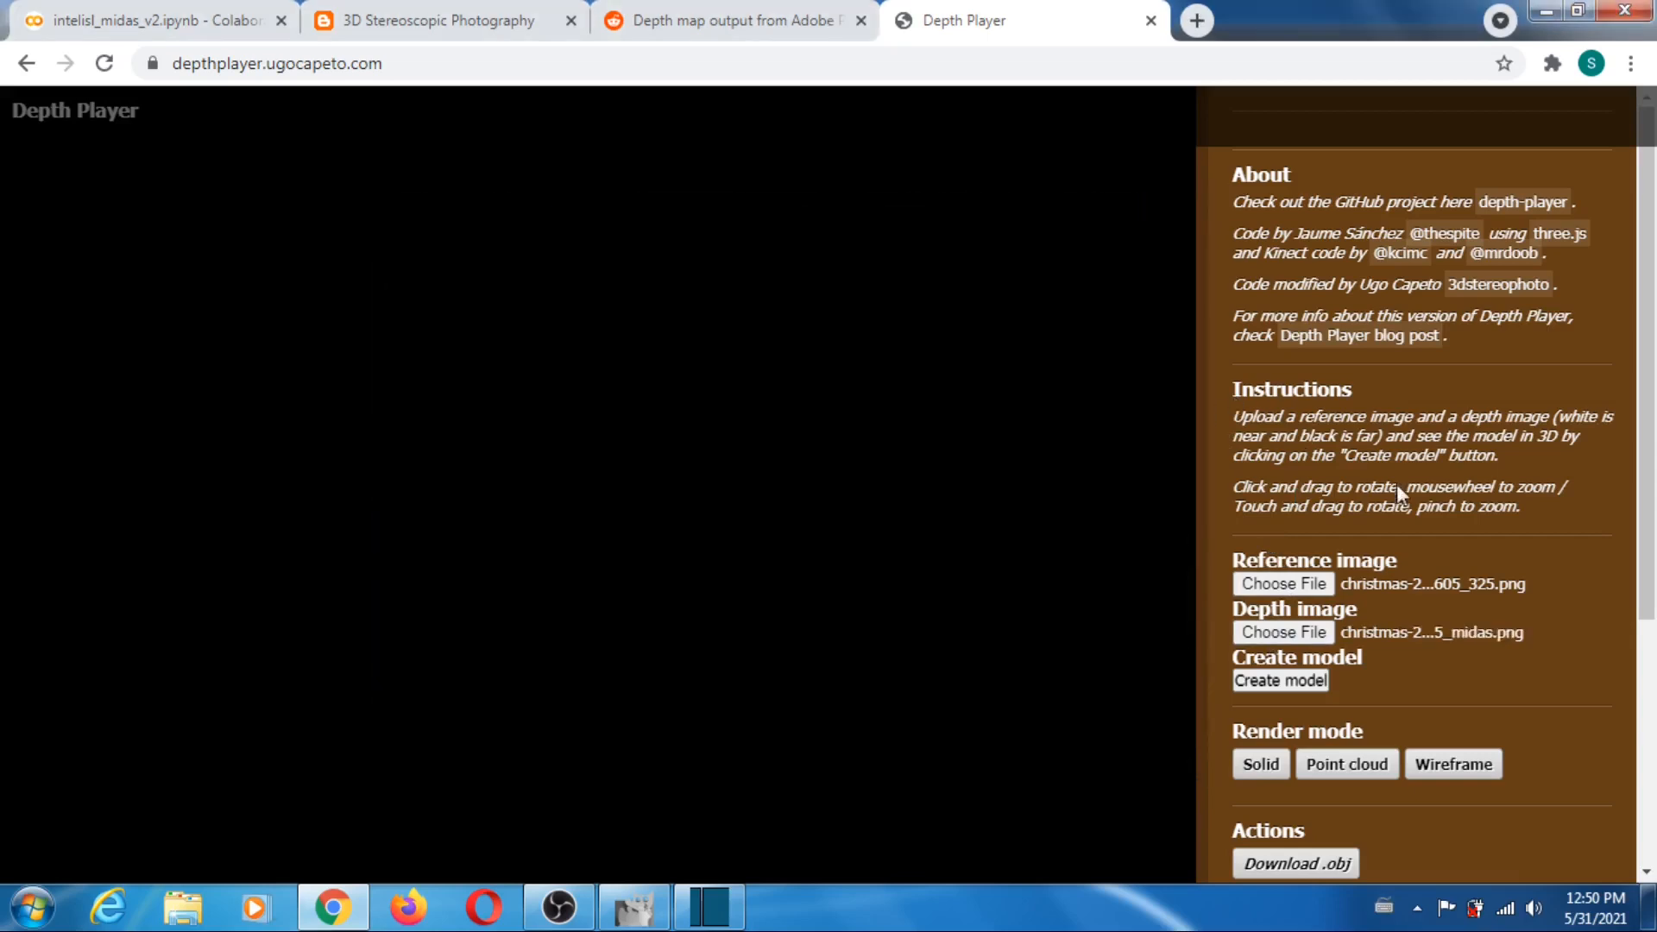
- Set downsampling to 1 and the far plane to 73, and create the Christmas family model
scroll(1629, 419, "down", 4)
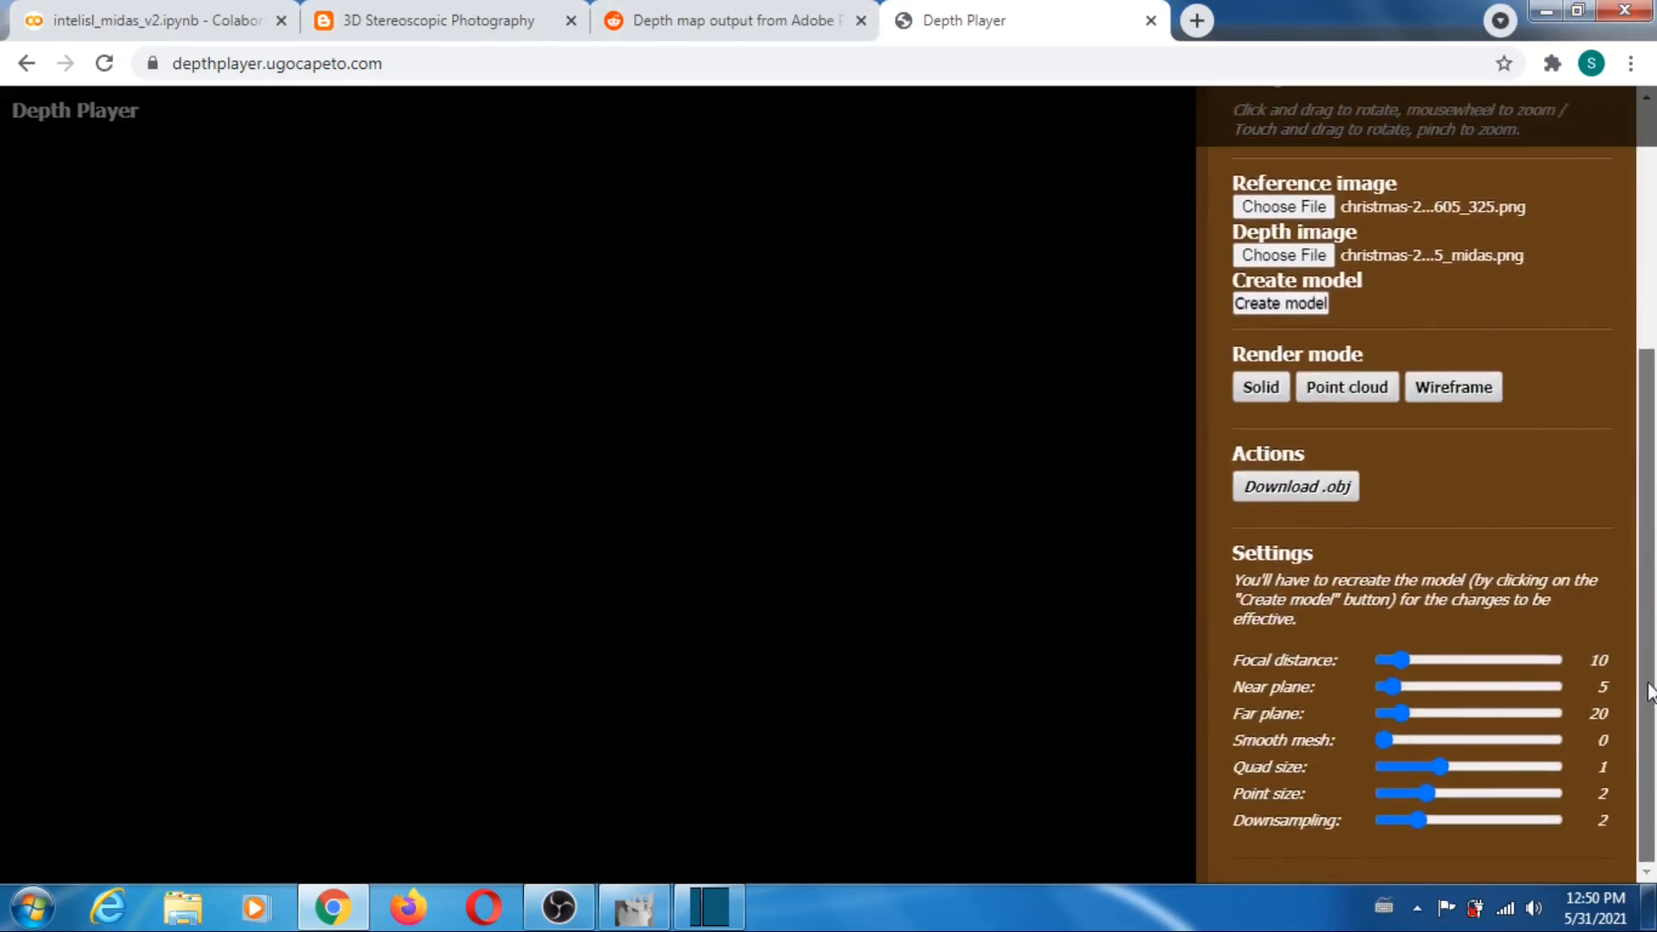
left_click_drag(1420, 820, 1350, 824)
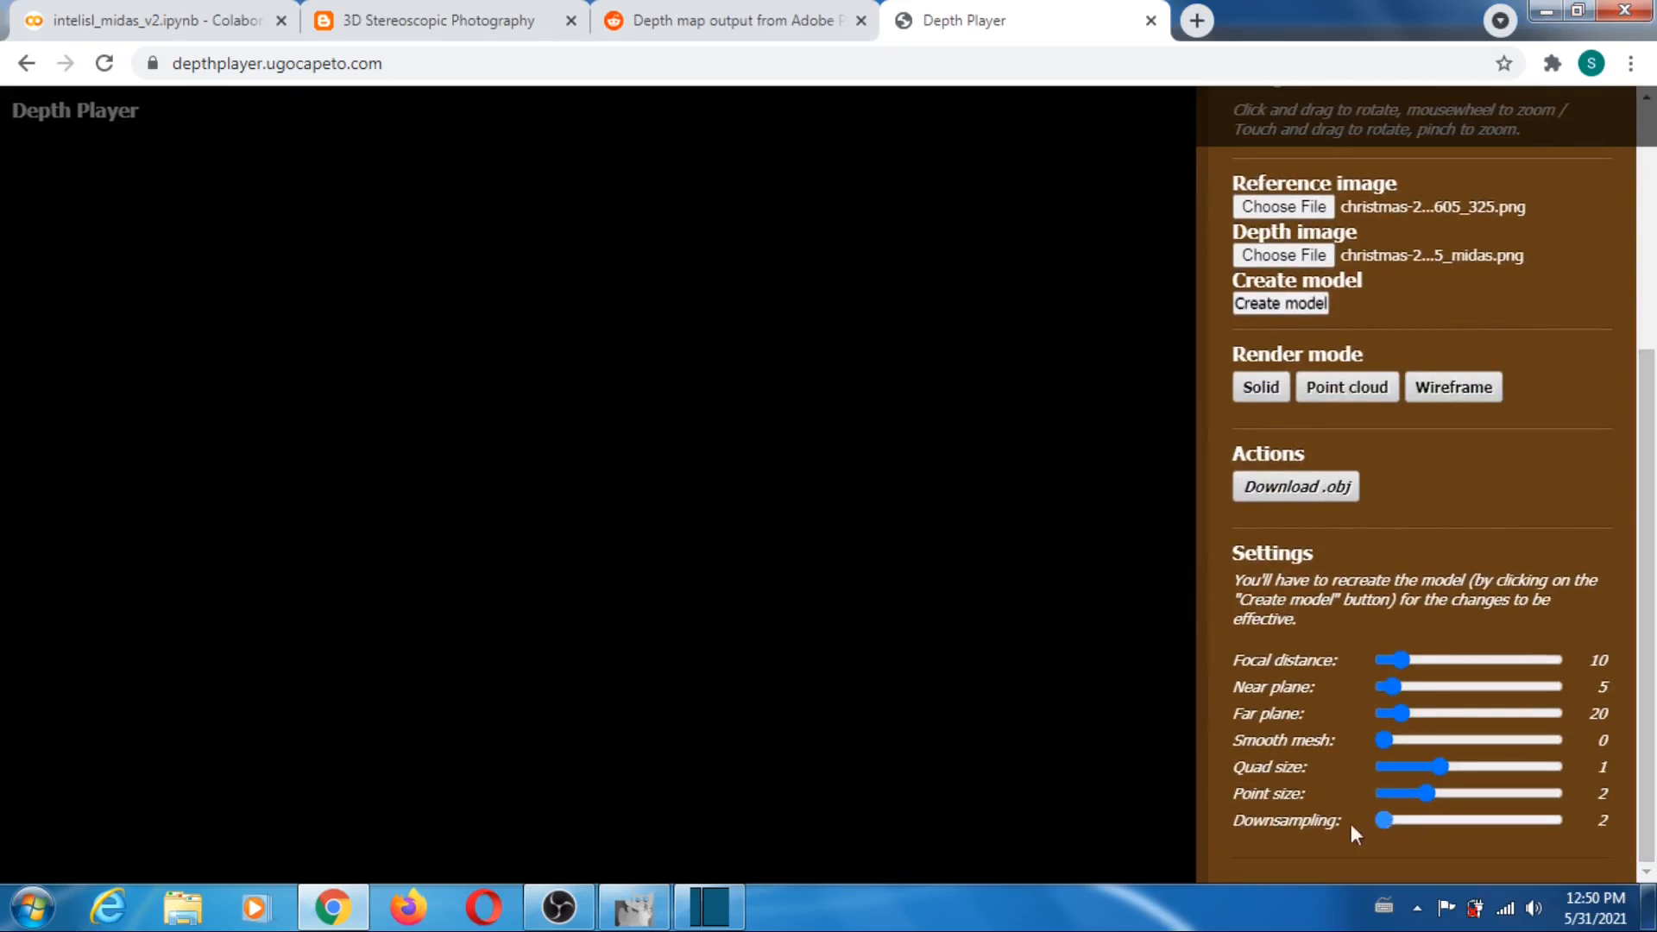
left_click_drag(1398, 717, 1446, 714)
left_click(1273, 306)
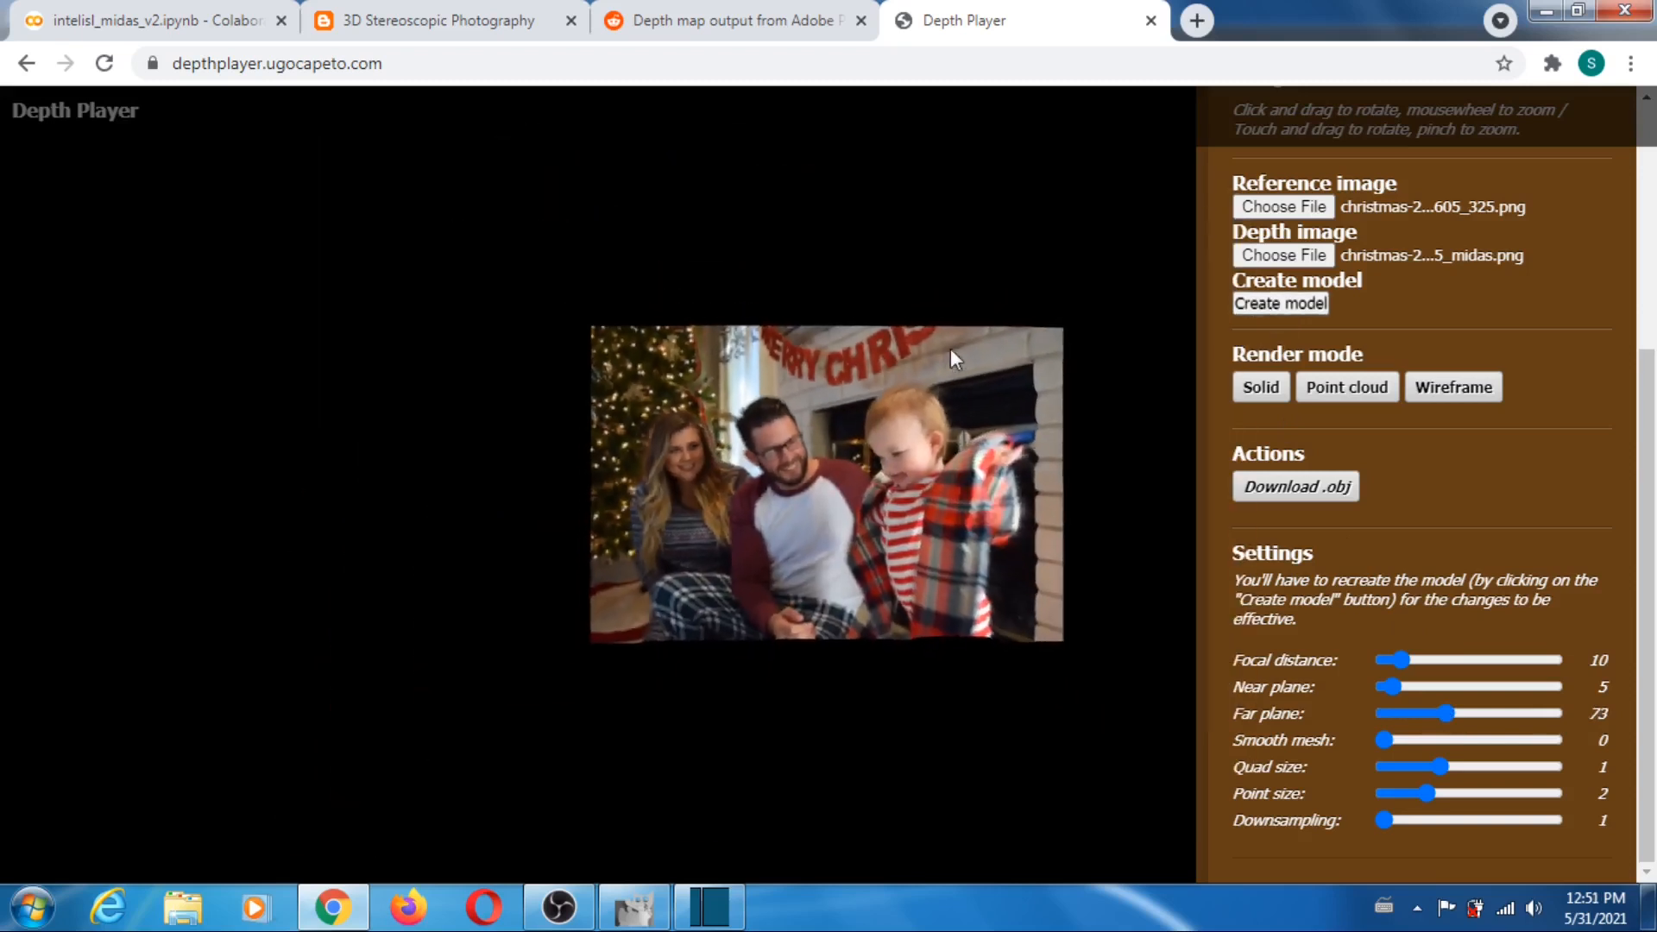
- Render the Christmas family model as a point cloud and rotate it to inspect its depth
mouse_move(980, 515)
left_mouse_down()
mouse_move(868, 449)
mouse_move(759, 431)
mouse_move(732, 479)
mouse_move(847, 539)
mouse_move(992, 530)
mouse_move(1008, 504)
left_mouse_up()
left_click(1342, 399)
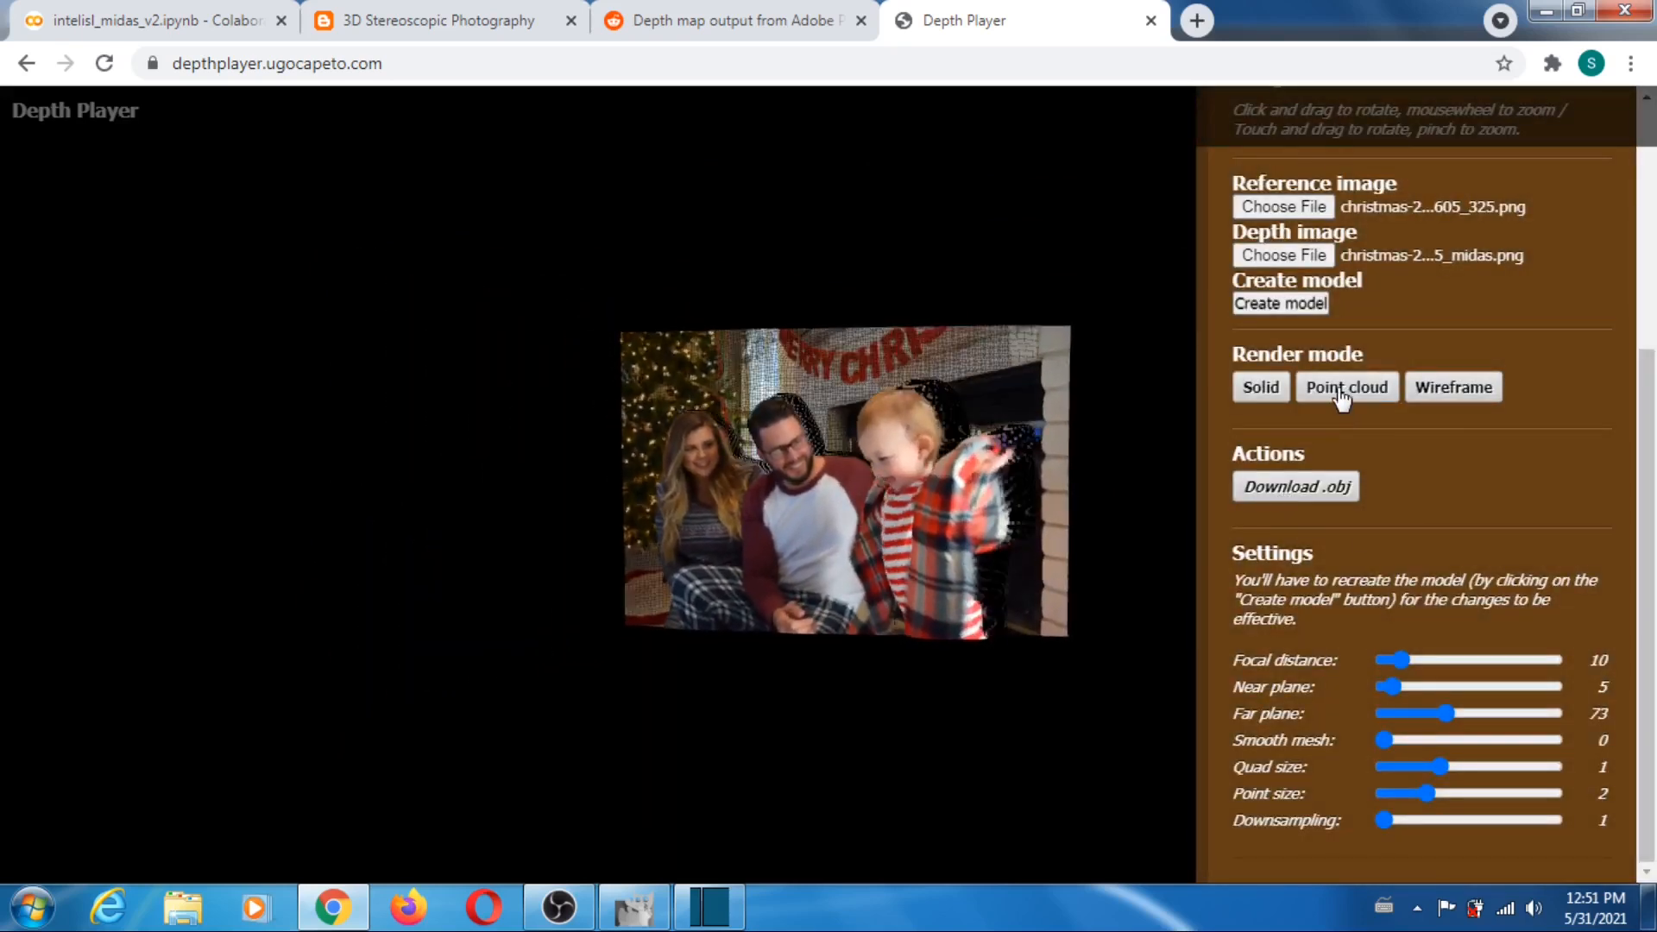
mouse_move(863, 496)
left_mouse_down()
mouse_move(1043, 454)
mouse_move(911, 480)
mouse_move(566, 485)
mouse_move(613, 552)
mouse_move(819, 449)
mouse_move(898, 456)
mouse_move(861, 502)
mouse_move(726, 479)
mouse_move(1002, 405)
mouse_move(847, 411)
mouse_move(750, 489)
mouse_move(896, 522)
mouse_move(832, 458)
mouse_move(742, 492)
mouse_move(857, 501)
left_mouse_up()
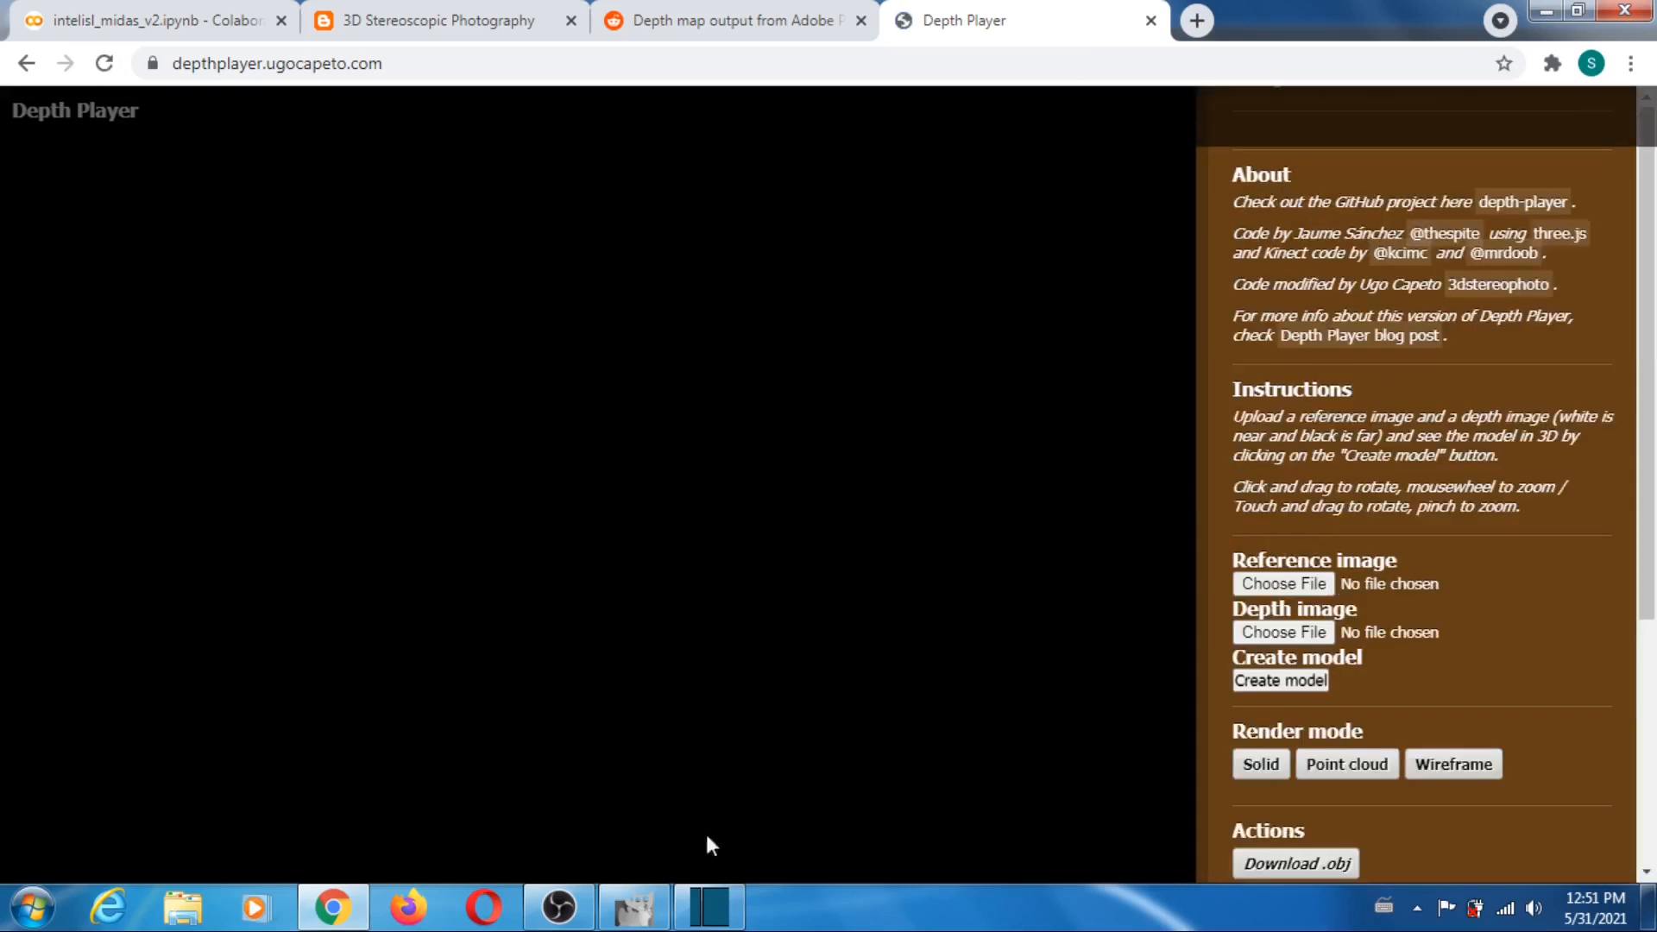
- Switch to GIMP, show the Christmas photo layer again, and compare the france-687816_267 photo with its MiDaS depth map by toggling layer visibility
left_click(634, 918)
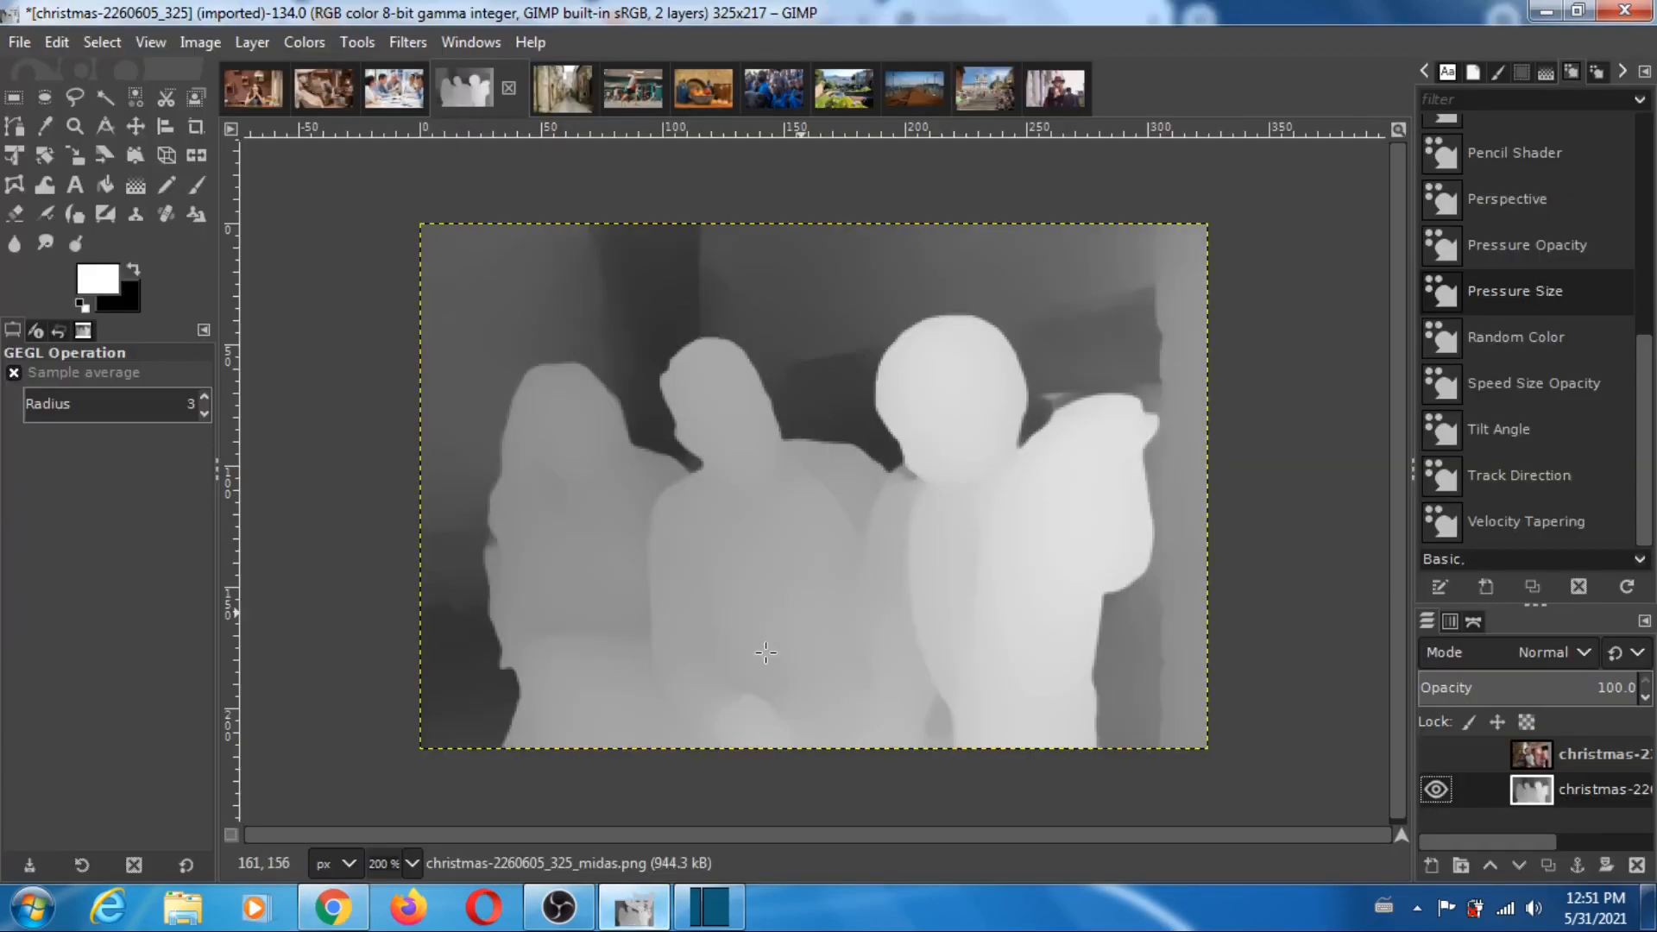
left_click(1437, 754)
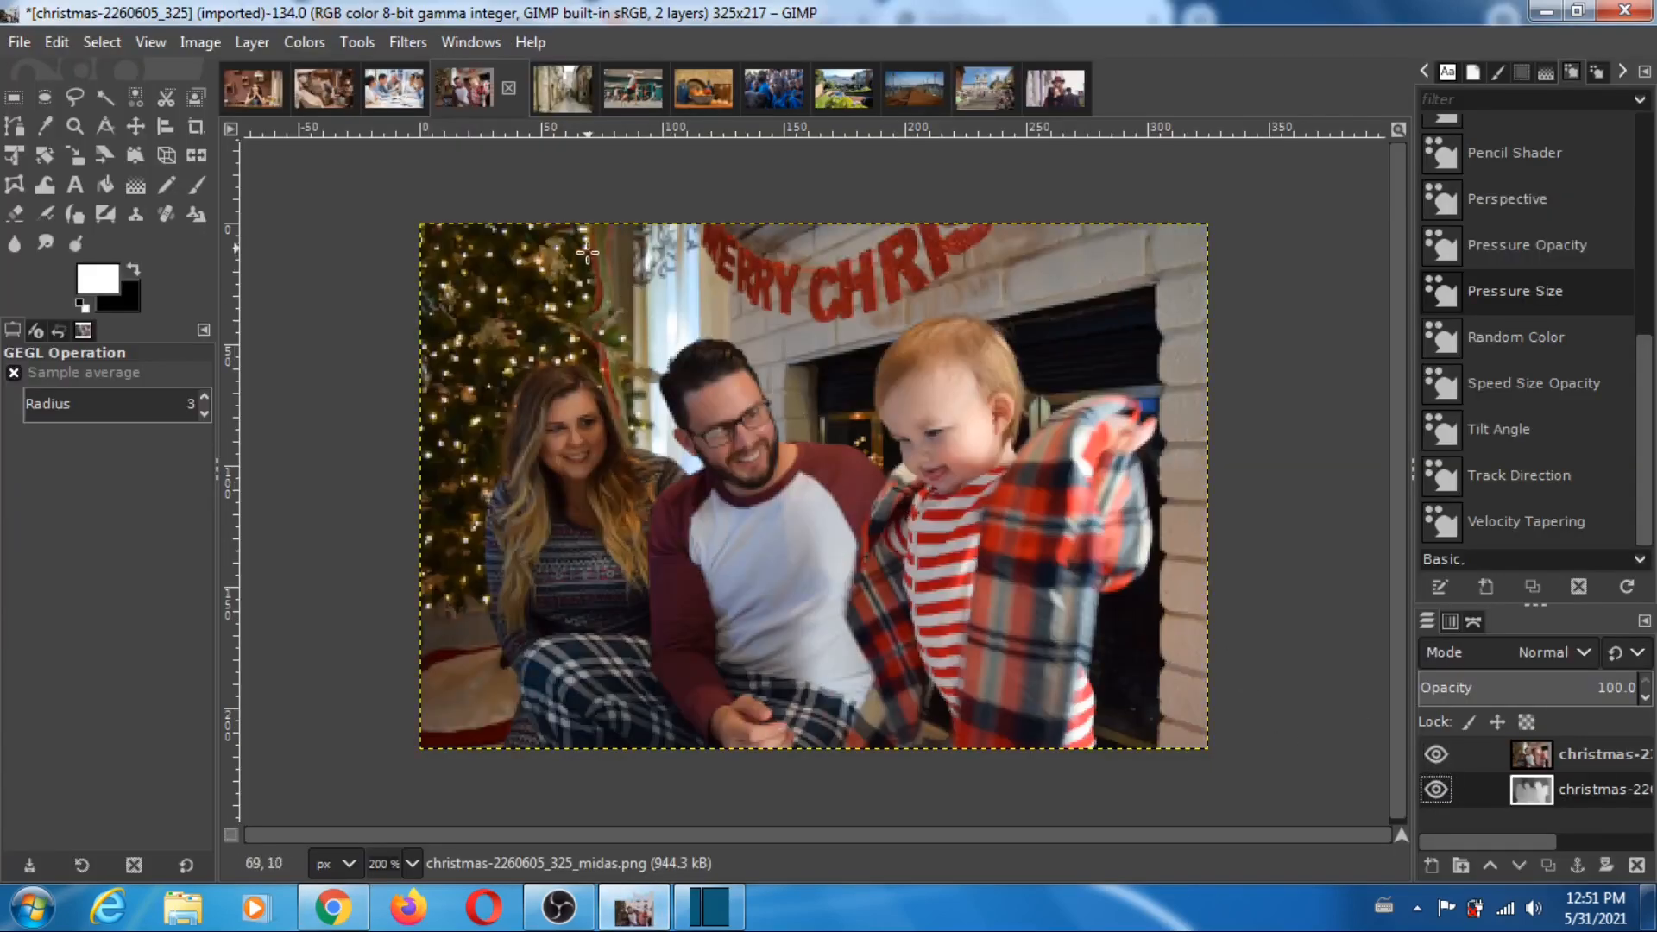
left_click(562, 99)
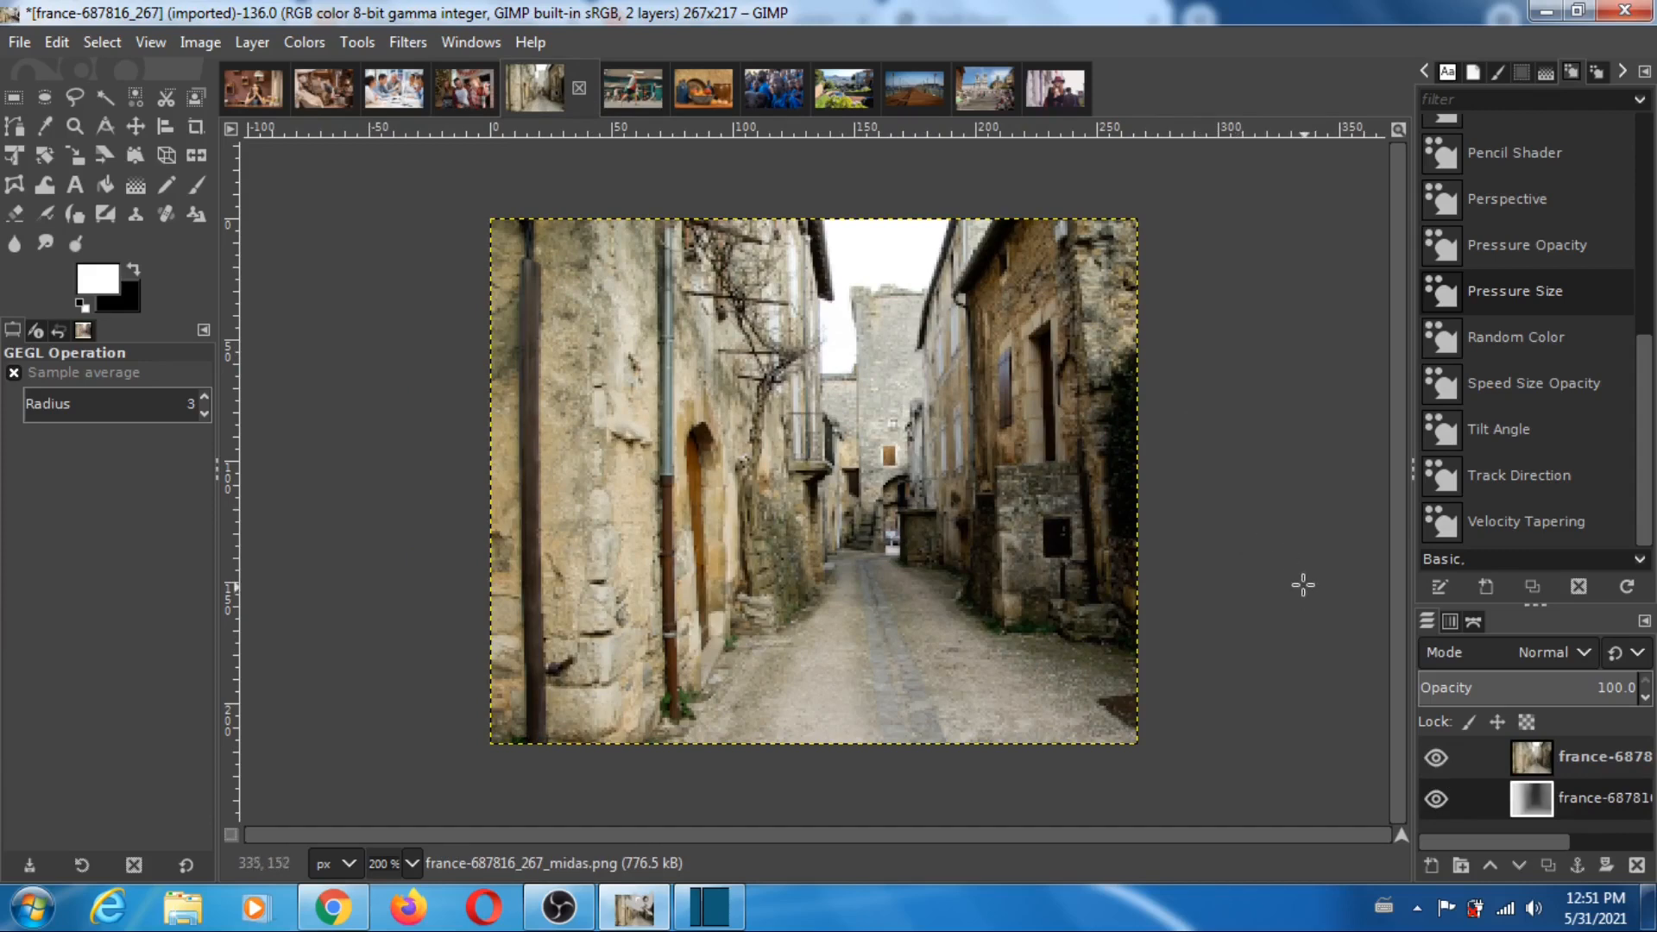
left_click(1436, 759)
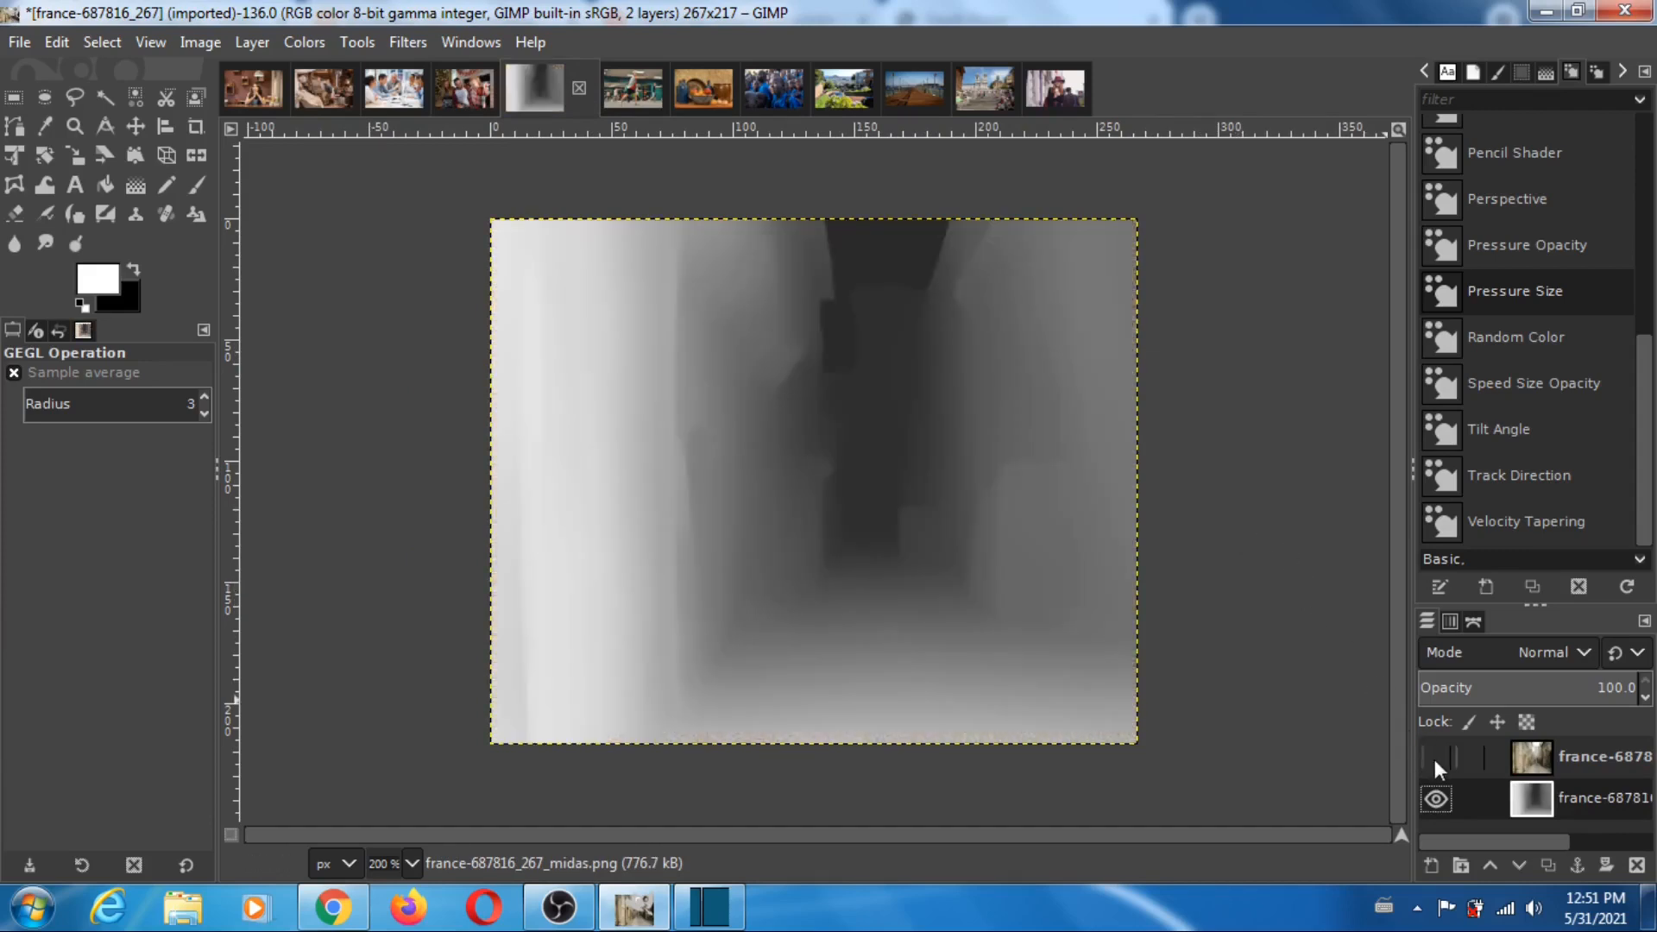
left_click(1436, 760)
left_click(1436, 760)
left_click(1437, 759)
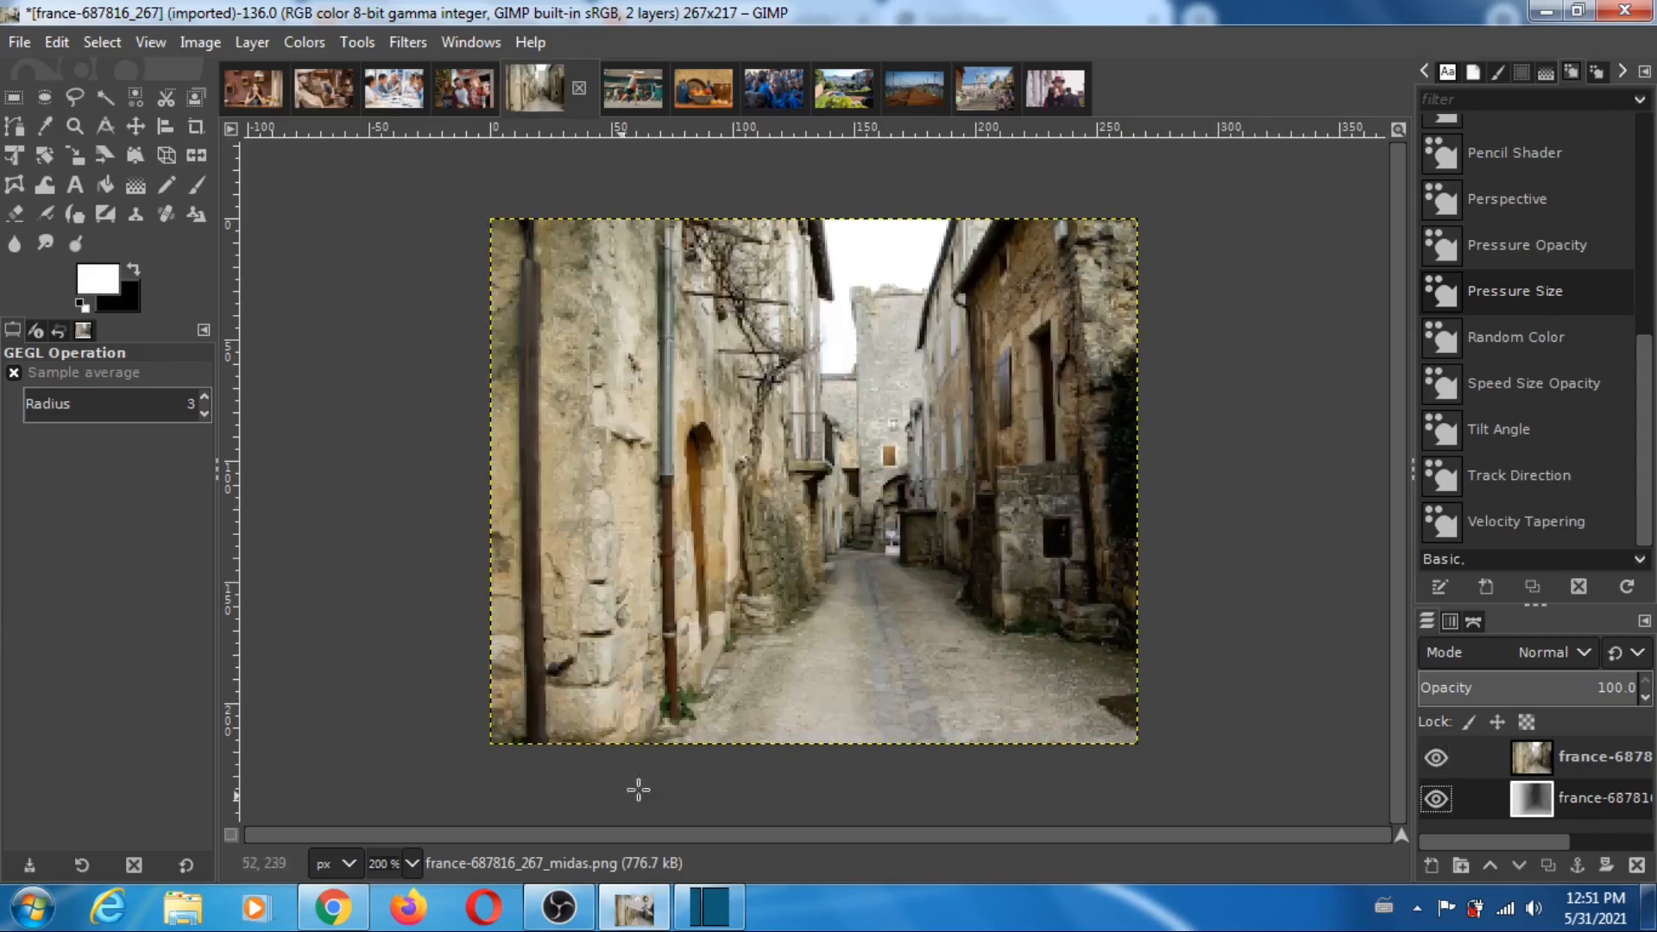
- Return to Depth Player and load france-687816_267 as the reference image and france-687816_267_midas as the depth image
left_click(362, 906)
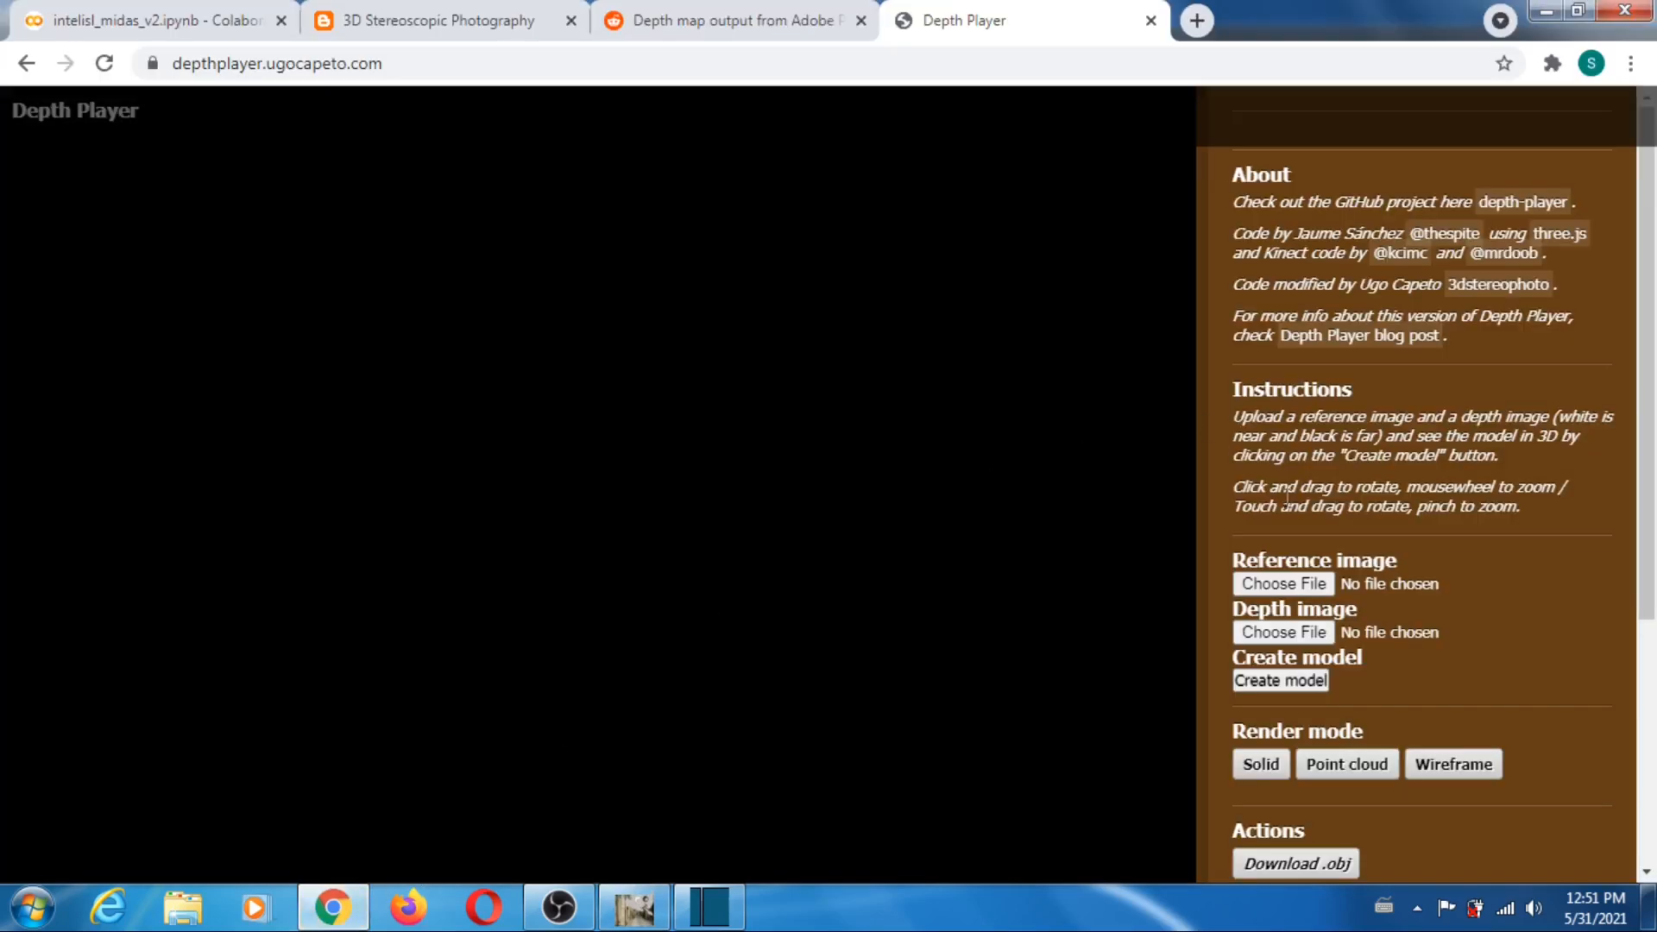
left_click(1326, 583)
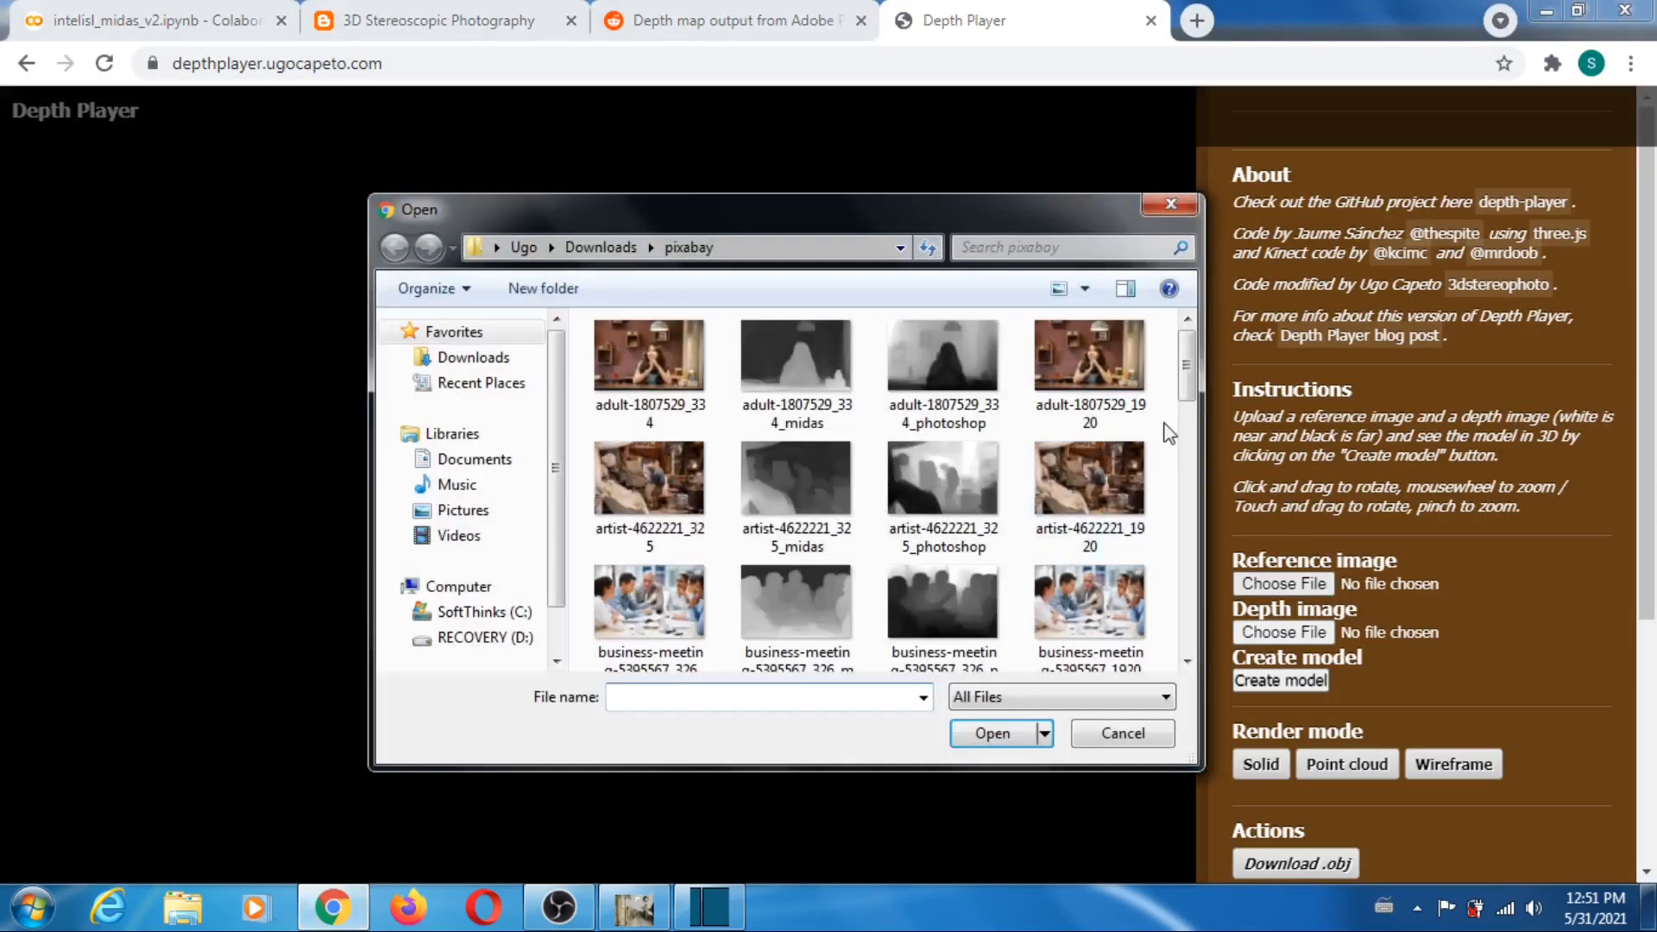
left_click_drag(1189, 369, 1194, 440)
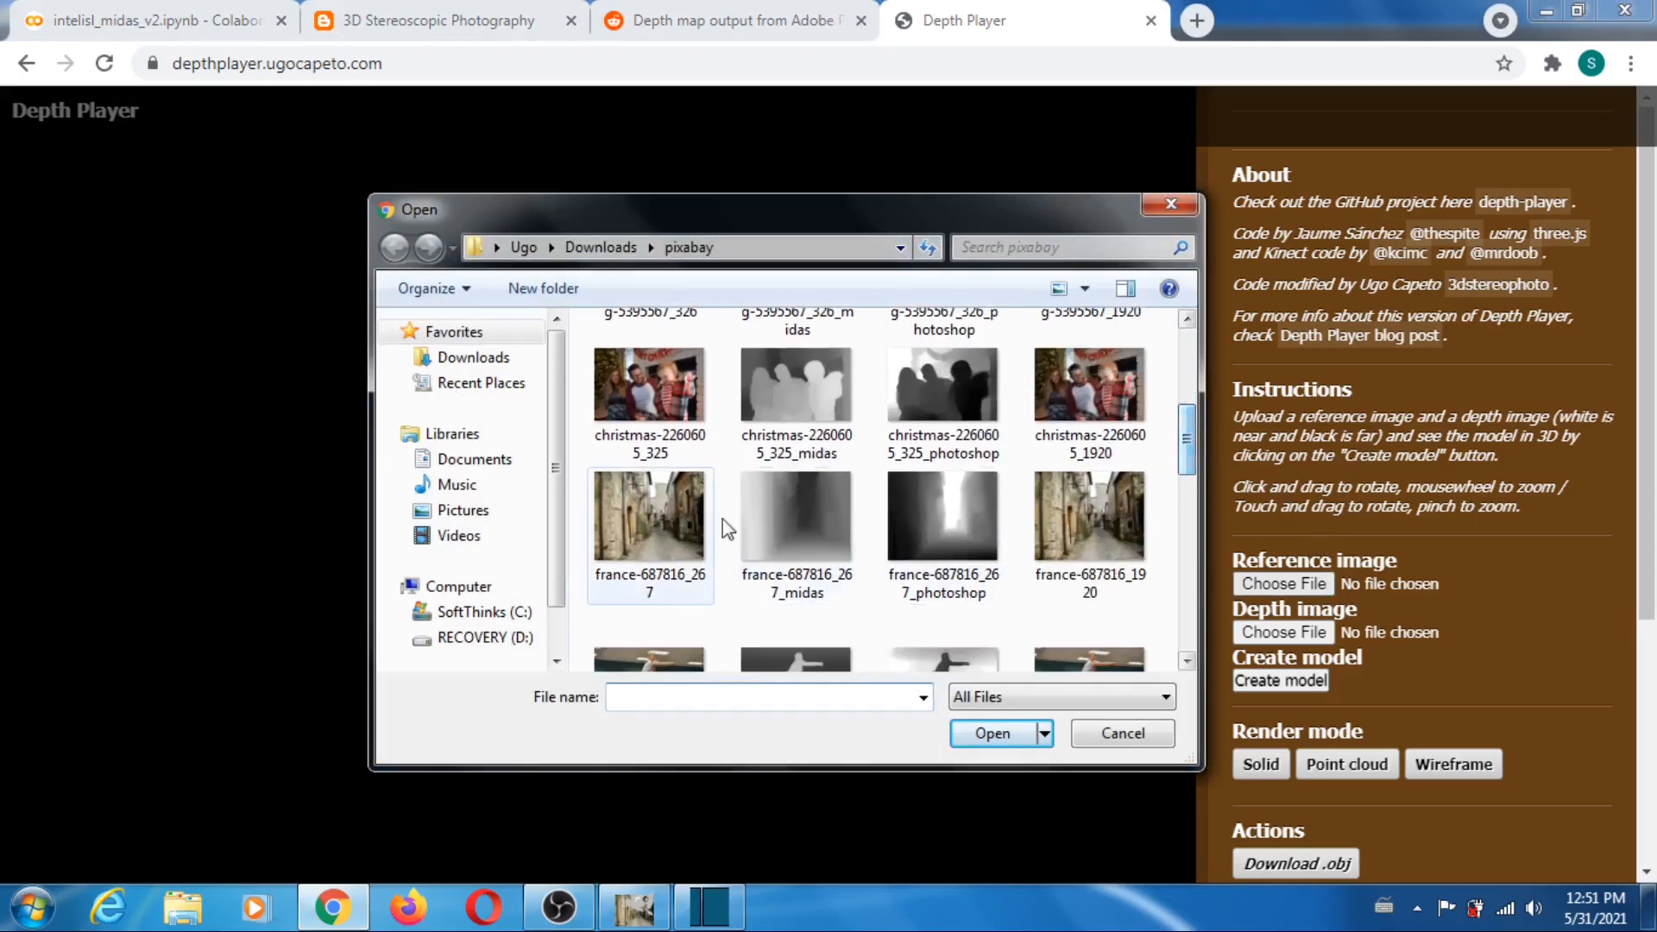
left_click(642, 518)
left_click(971, 733)
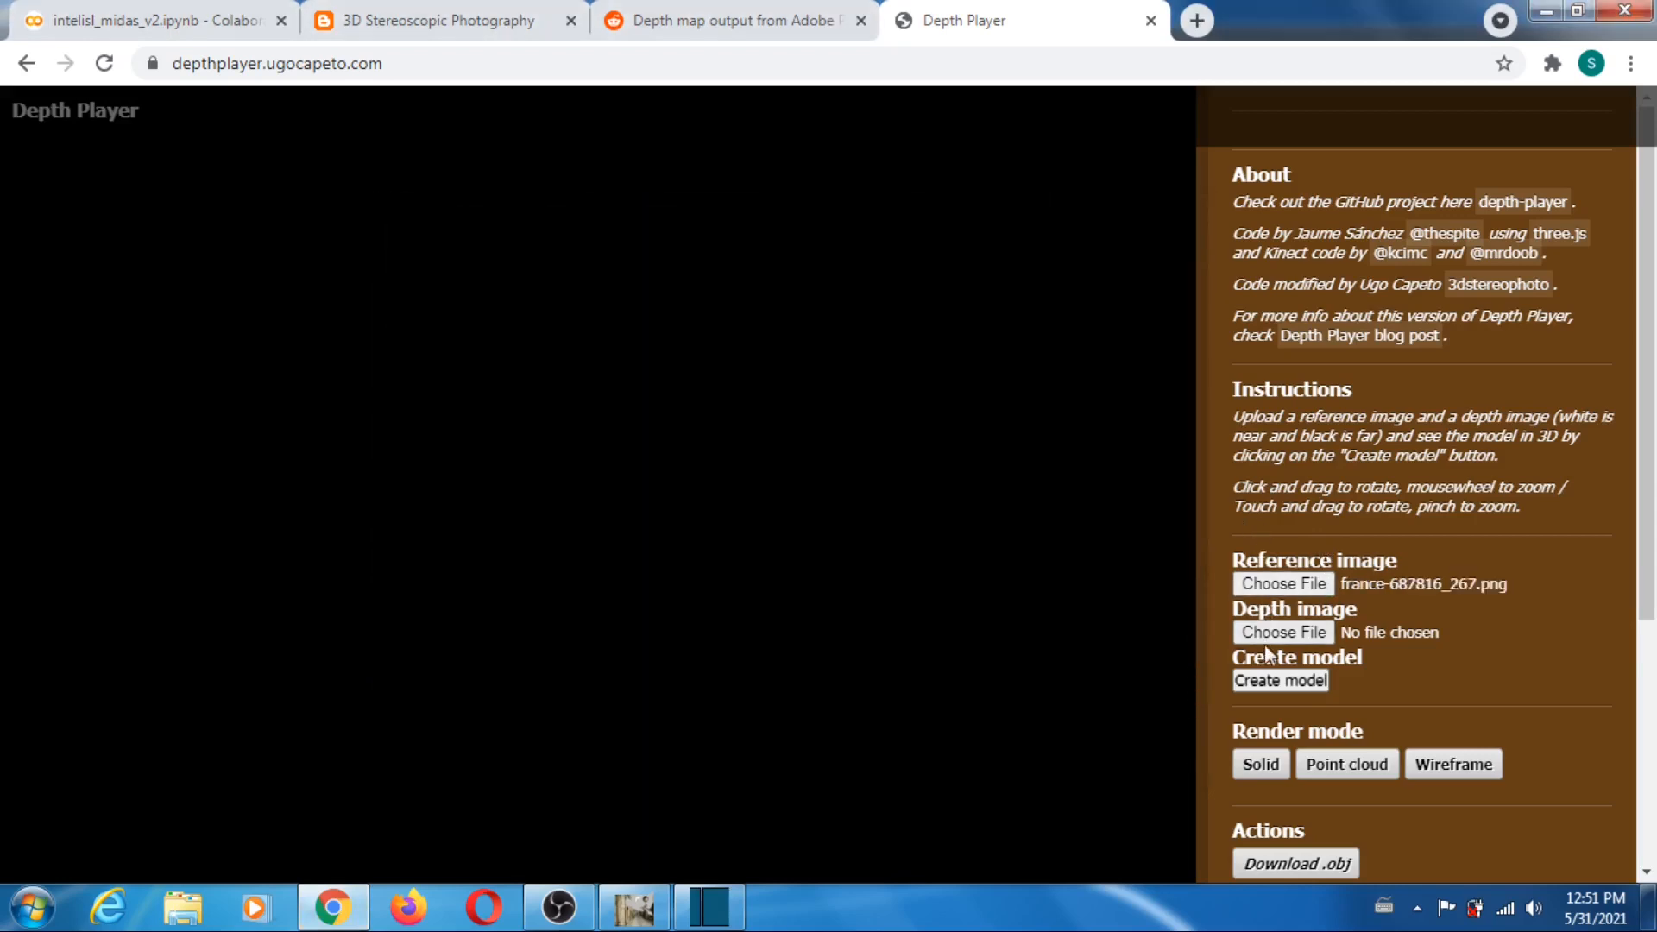
left_click(1284, 632)
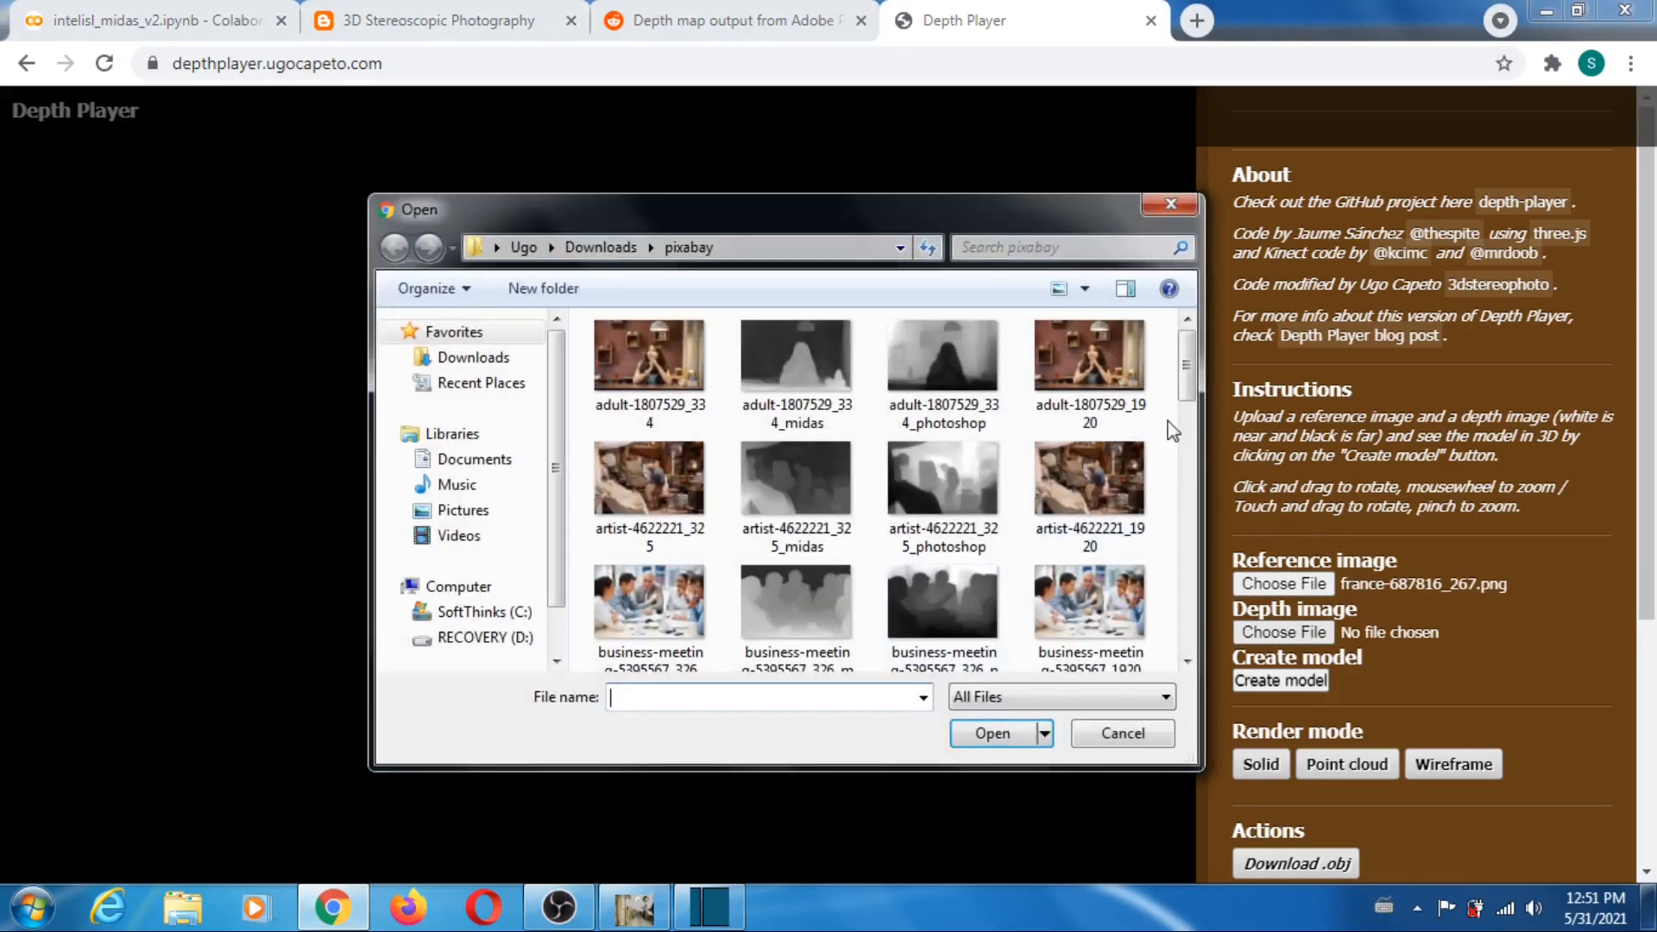
left_click_drag(1191, 363, 1177, 458)
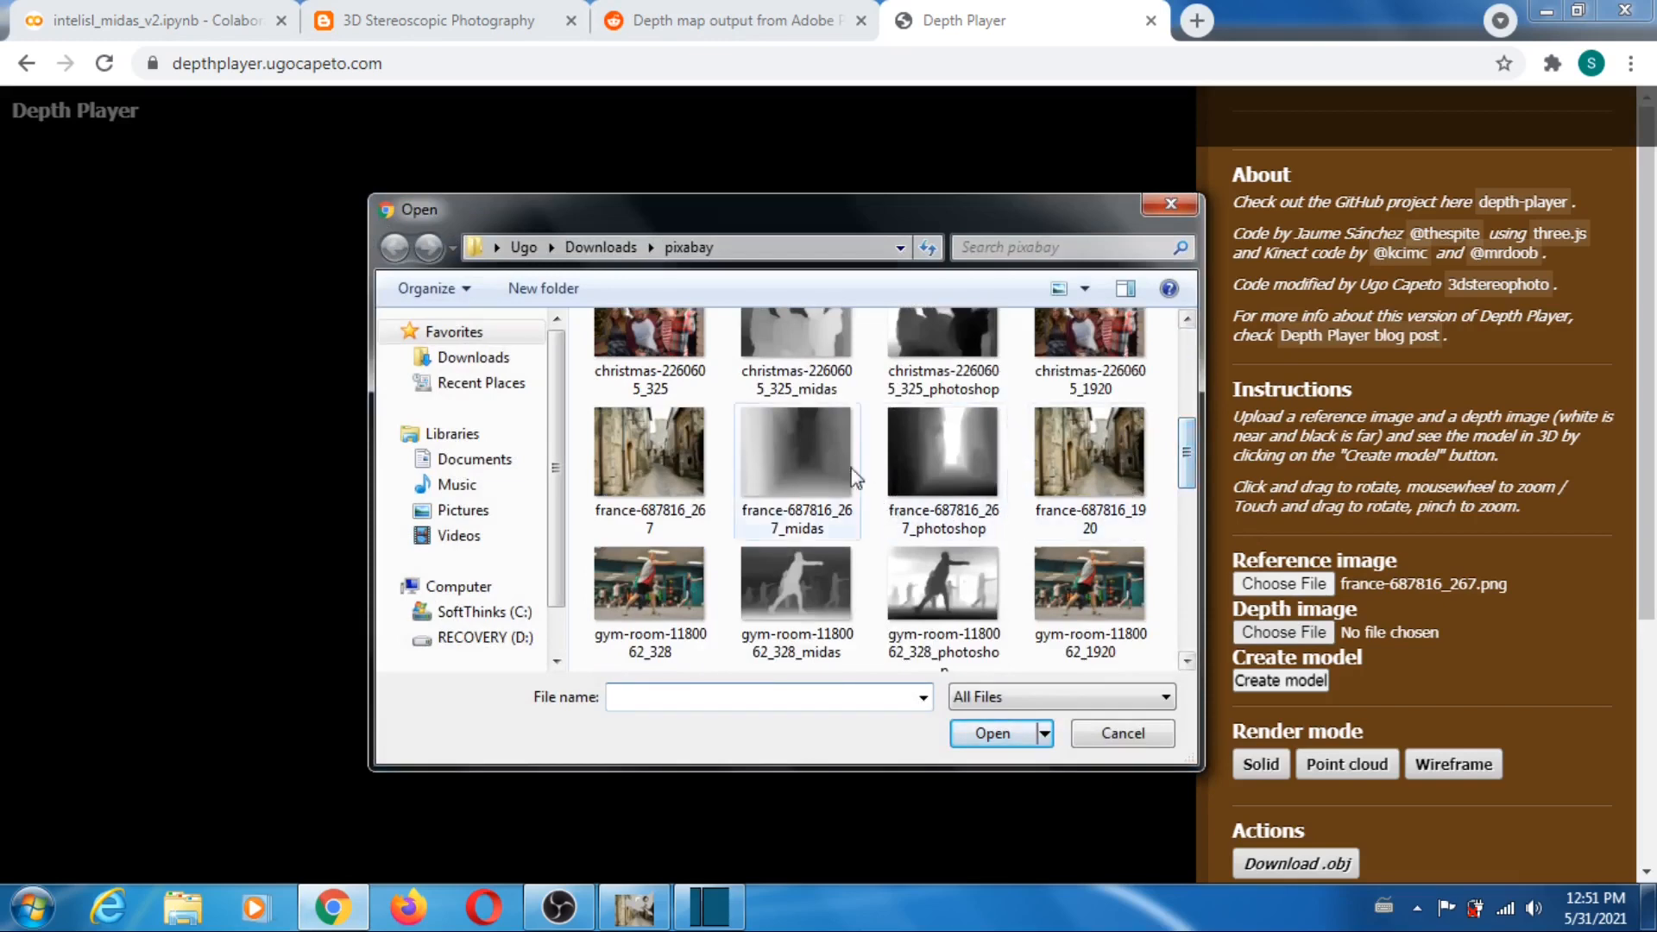
left_click(804, 466)
left_click(1000, 732)
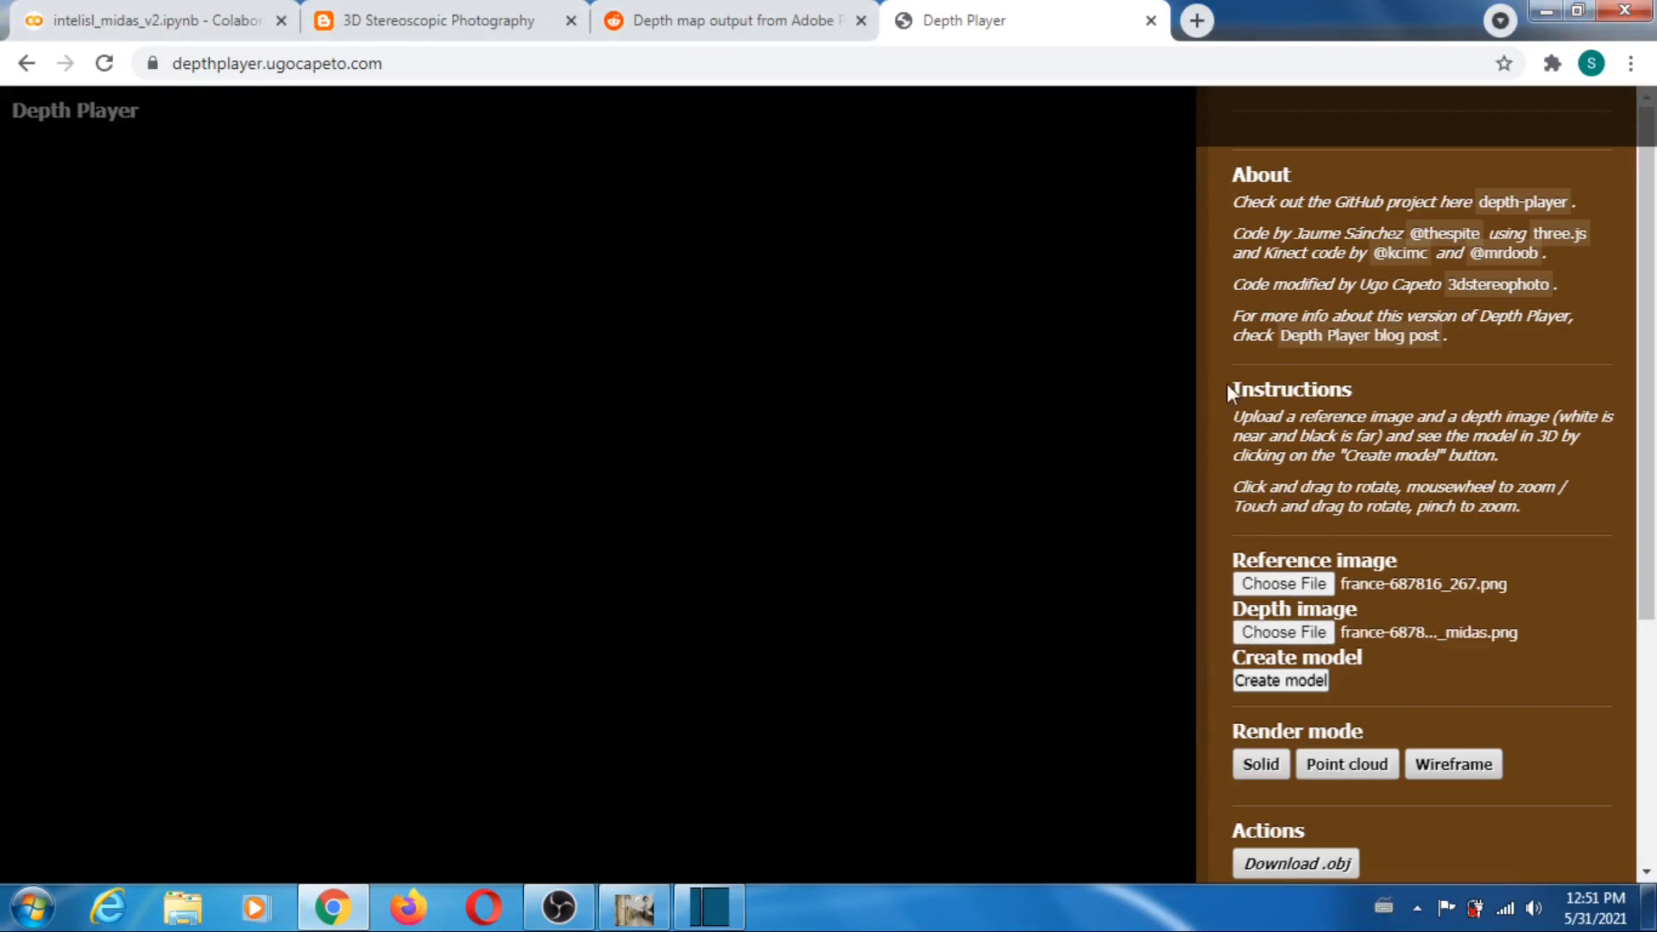
scroll(1381, 492, "down", 3)
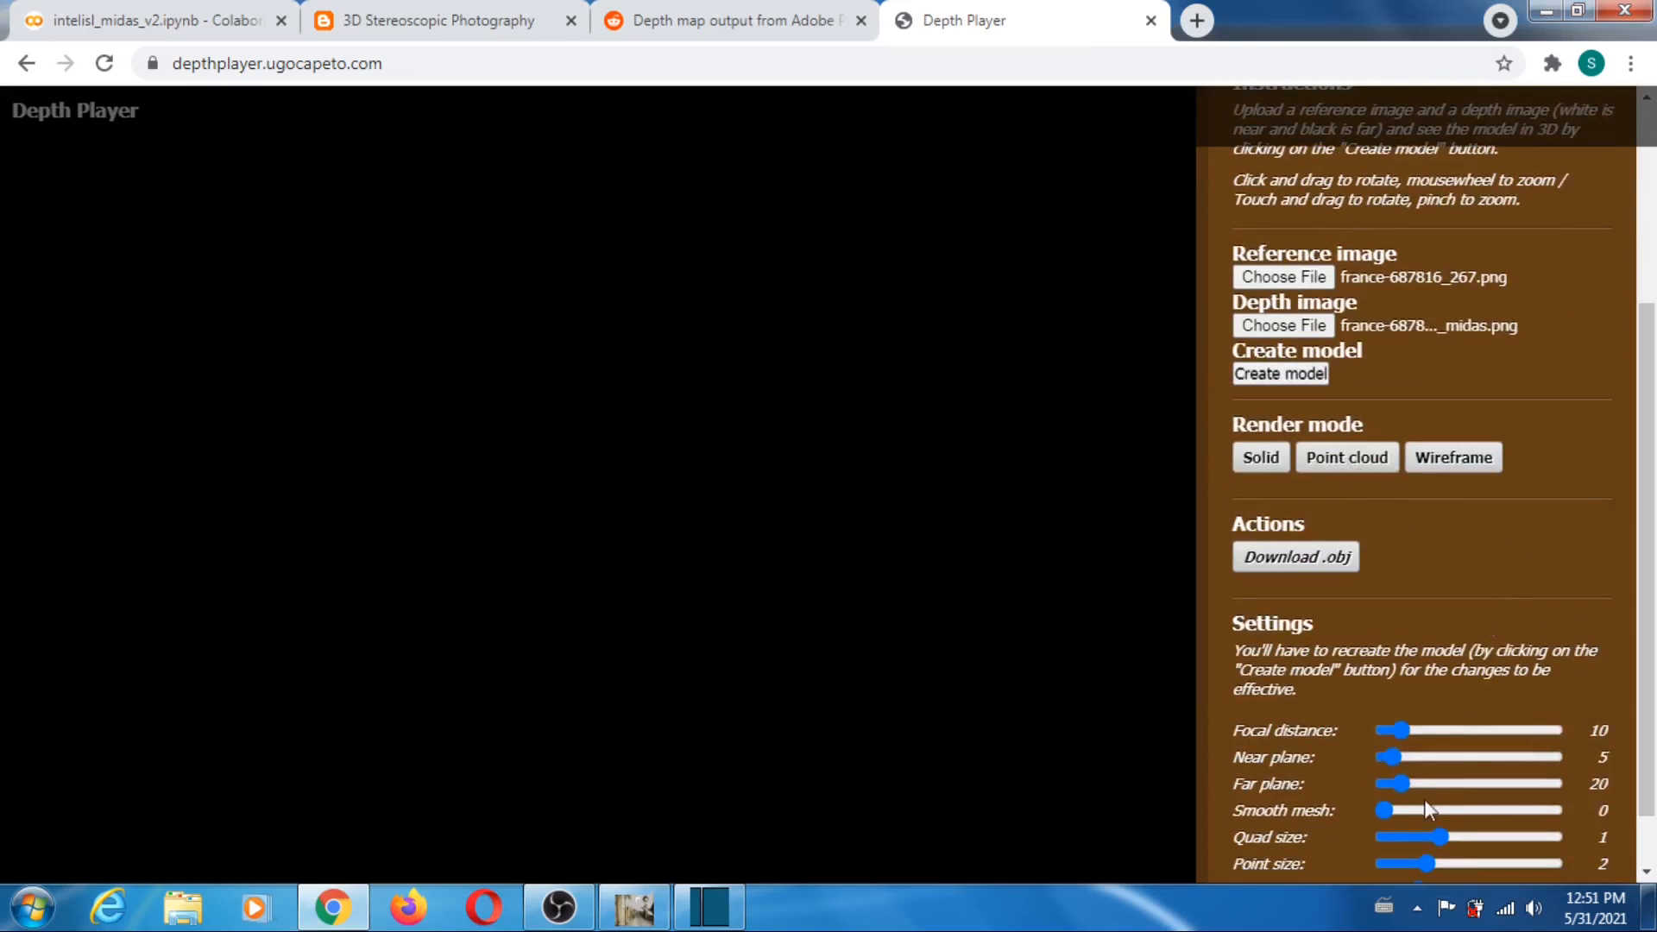
- Set the far plane to 106 and downsampling to 1, and create the france-687816_267 model
left_click(1455, 783)
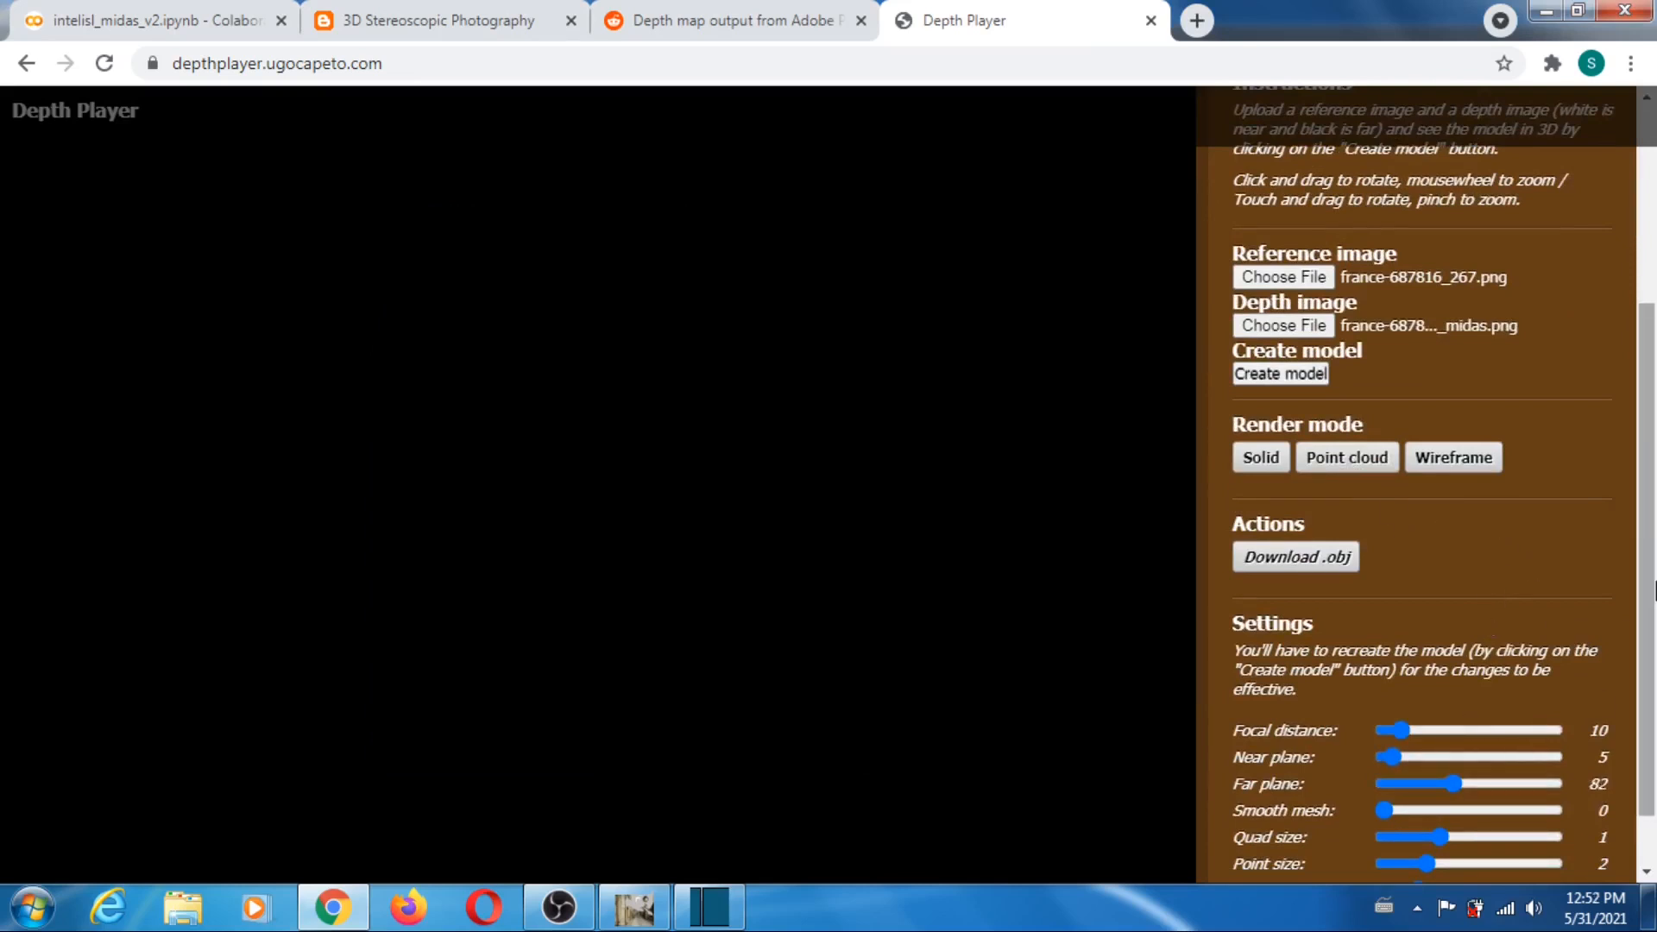
scroll(1616, 681, "down", 1)
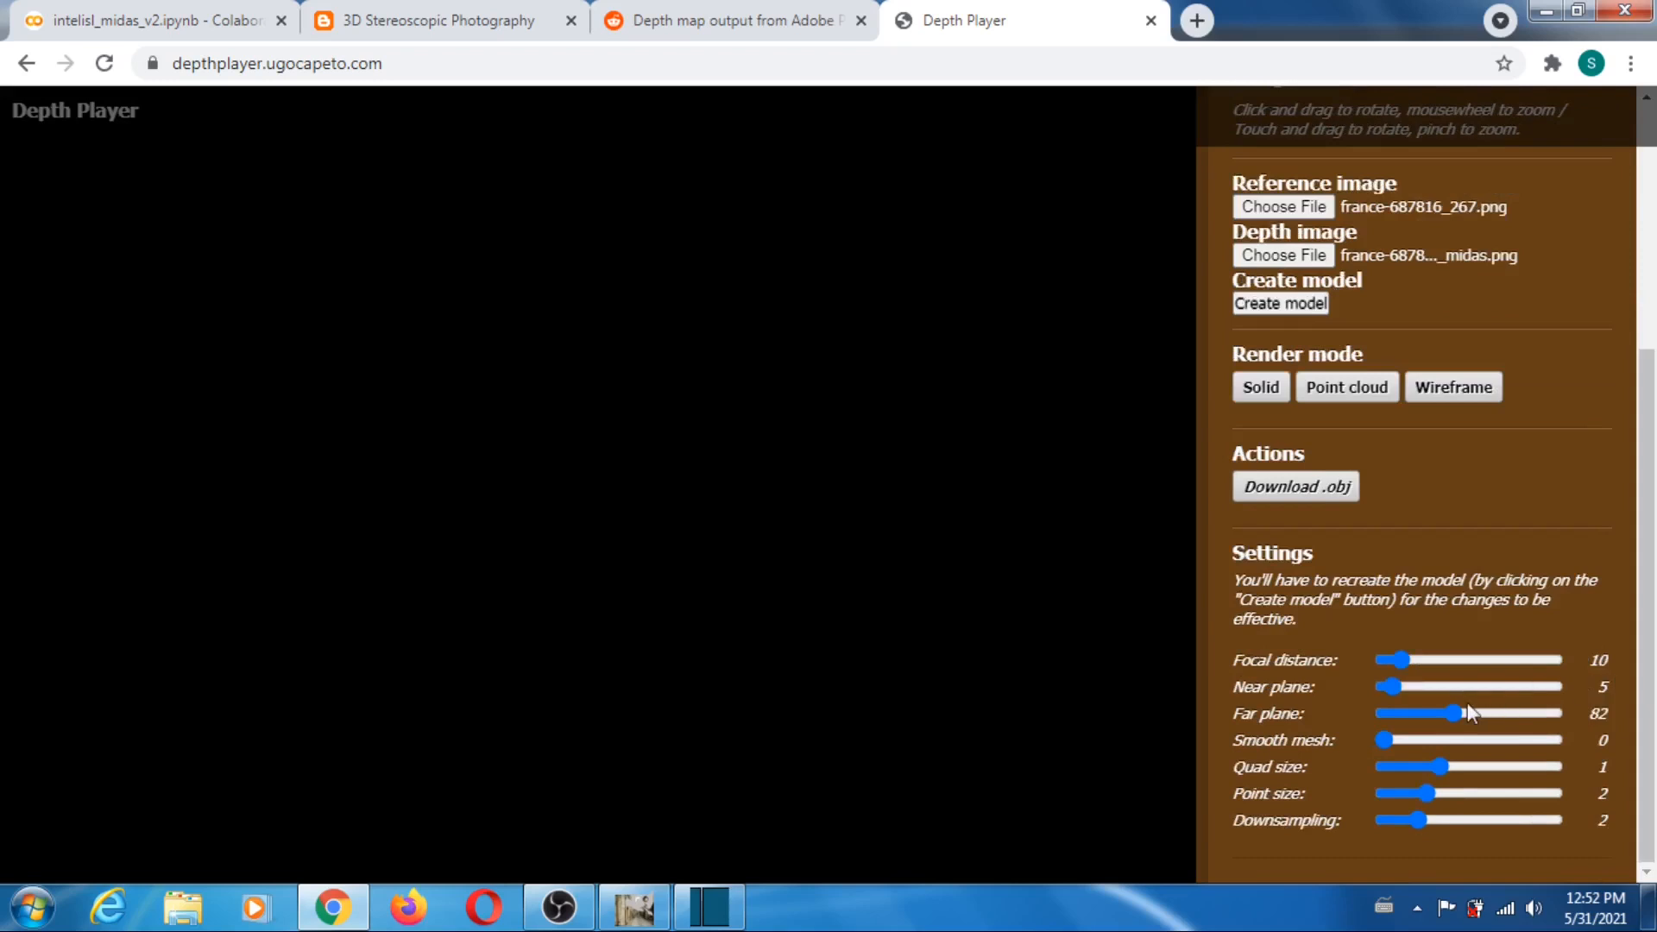
left_click_drag(1455, 713, 1474, 713)
left_click_drag(1420, 820, 1356, 829)
left_click(1281, 304)
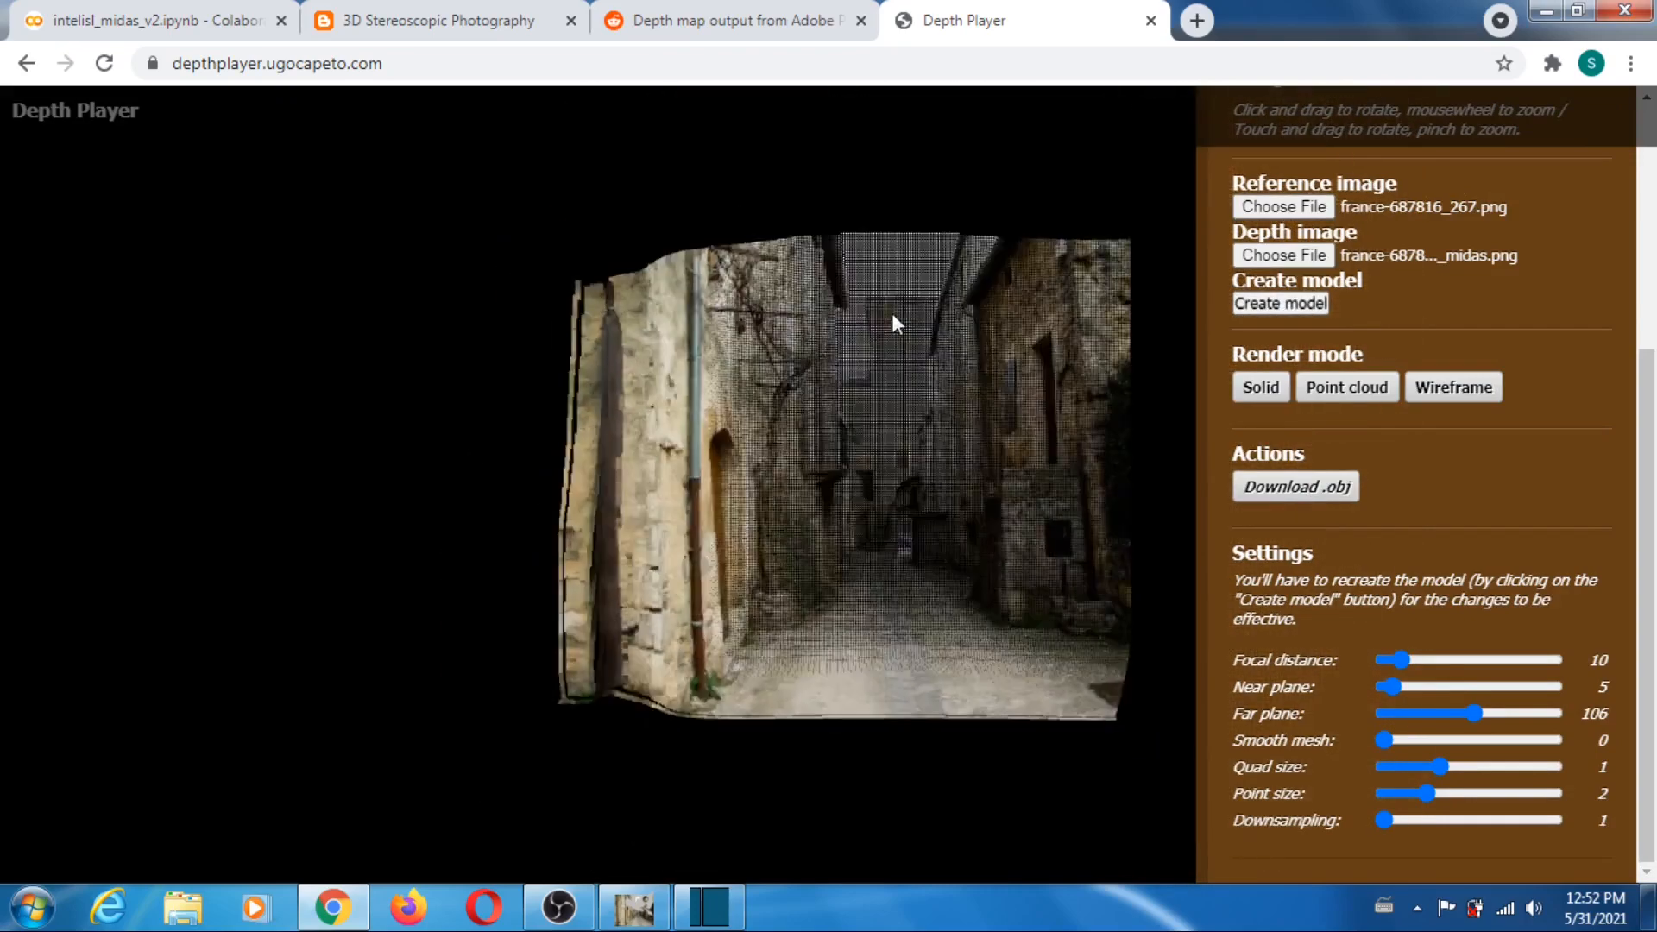
- Rotate the stone alley model to inspect its depth, and reload Depth Player to clear it
mouse_move(932, 508)
left_mouse_down()
mouse_move(899, 404)
mouse_move(803, 432)
mouse_move(905, 485)
mouse_move(901, 531)
mouse_move(971, 530)
mouse_move(797, 499)
mouse_move(817, 417)
mouse_move(916, 361)
mouse_move(1065, 446)
mouse_move(968, 261)
mouse_move(961, 444)
mouse_move(827, 485)
mouse_move(744, 489)
mouse_move(684, 413)
mouse_move(624, 437)
mouse_move(706, 484)
mouse_move(911, 502)
mouse_move(1048, 490)
mouse_move(901, 589)
mouse_move(901, 687)
mouse_move(899, 570)
mouse_move(838, 510)
mouse_move(933, 507)
left_mouse_up()
left_click(113, 68)
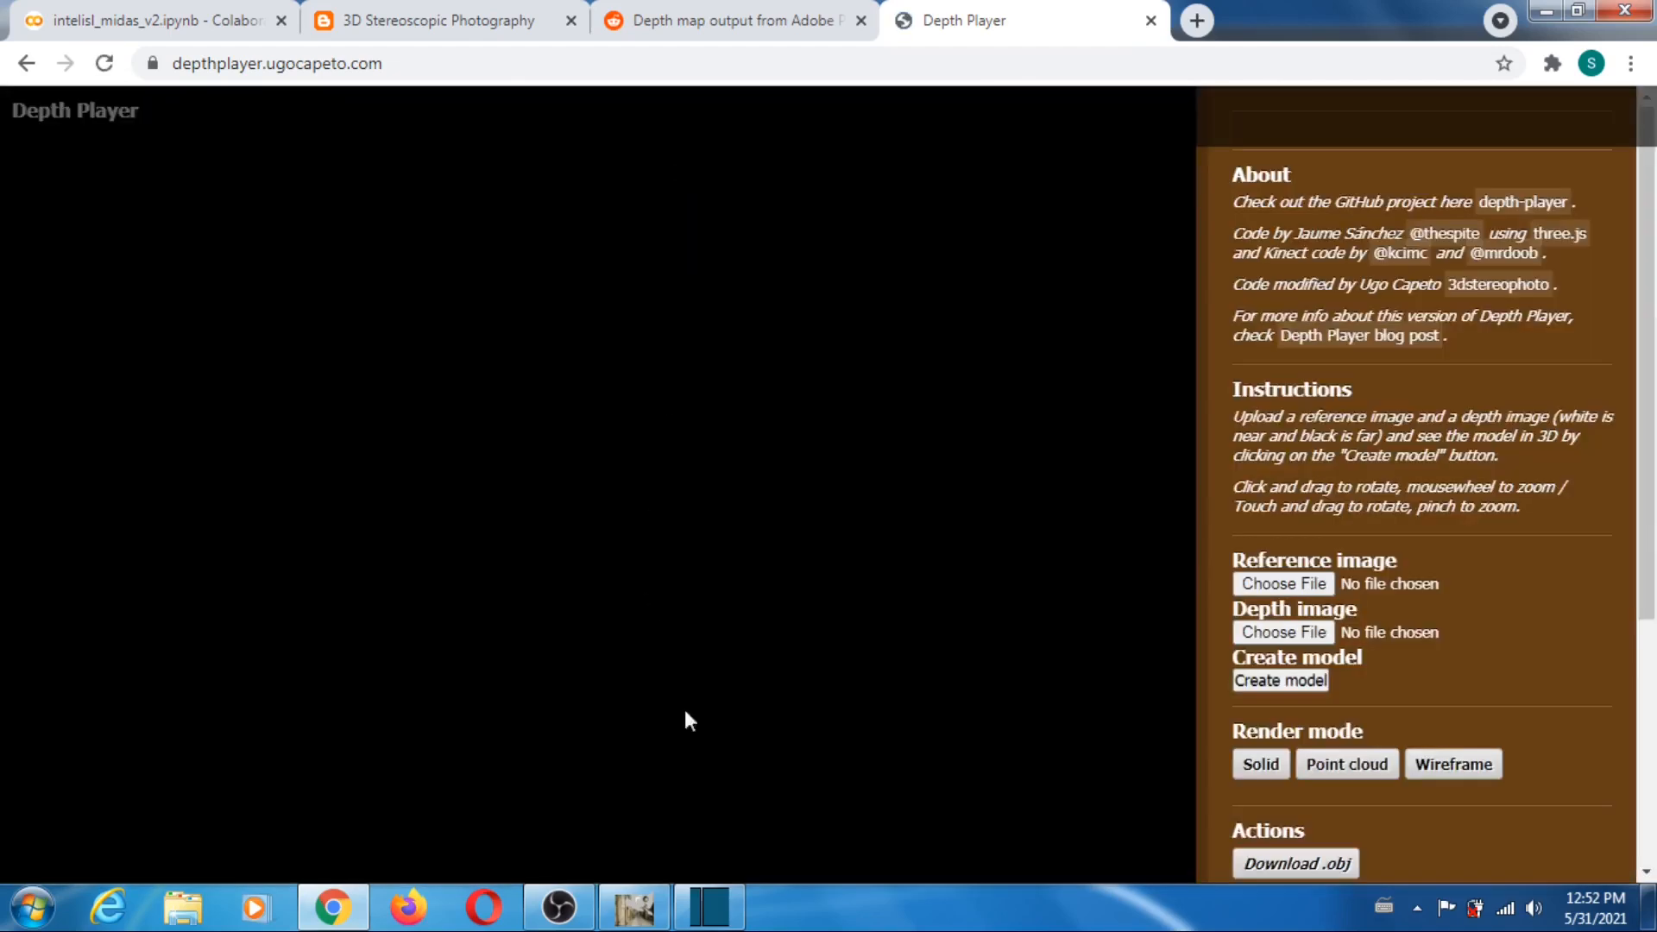
- Switch to GIMP and compare the gym-room-1180062_328 photo with its MiDaS depth map by toggling the photo layer's visibility
left_click(635, 906)
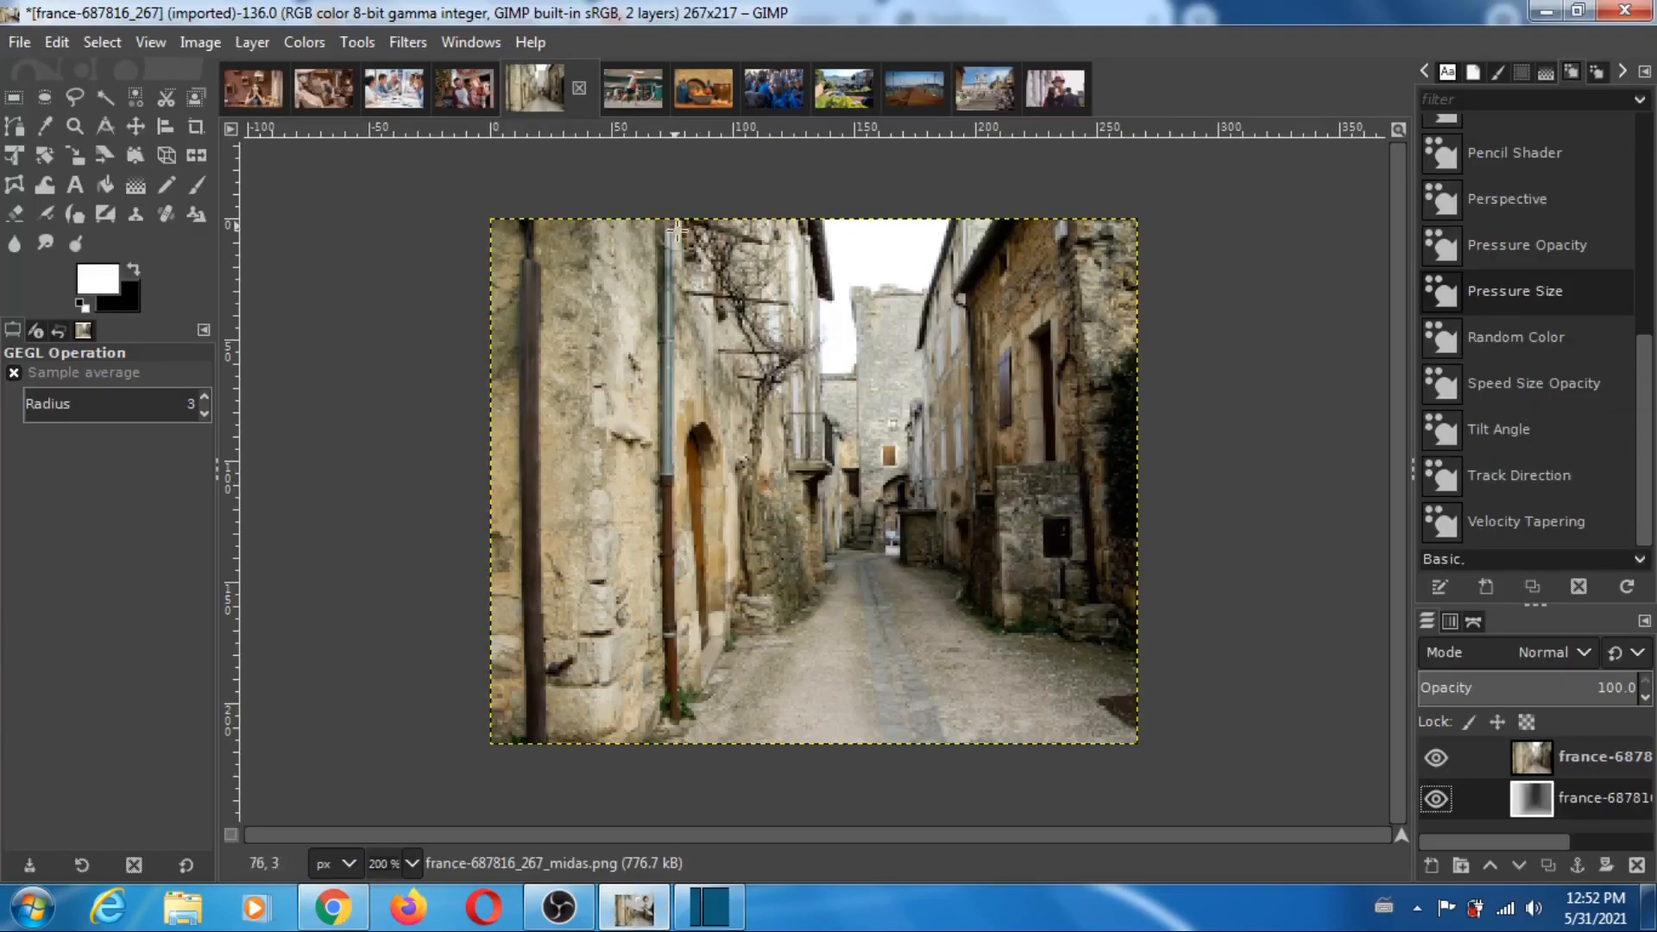
left_click(633, 98)
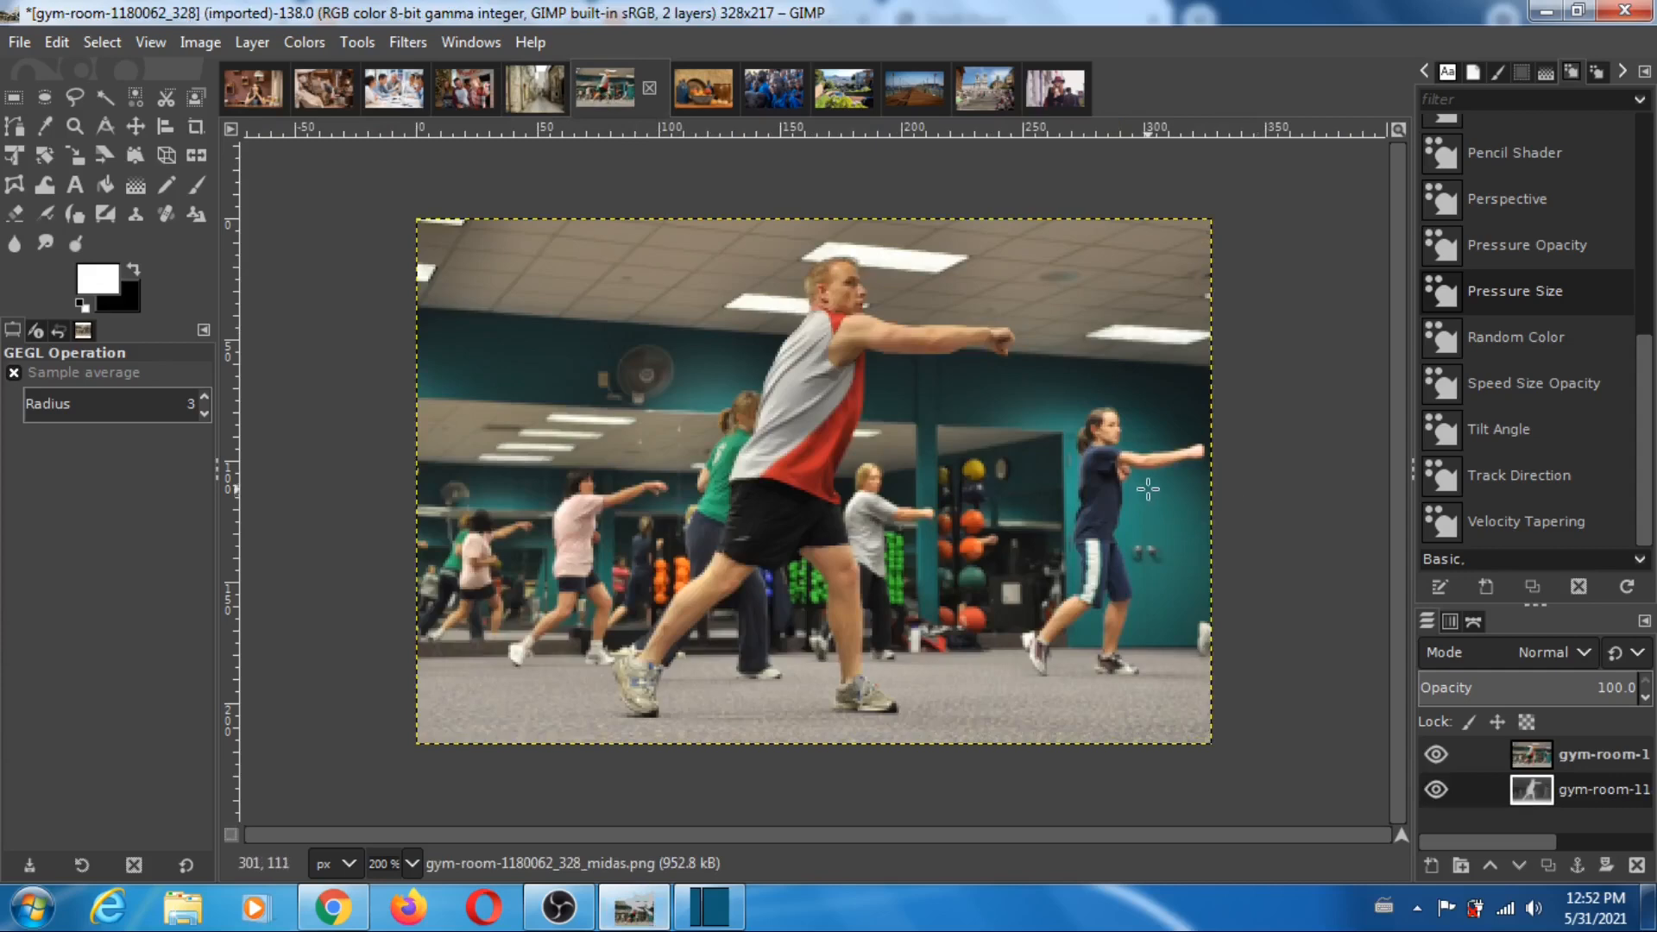
left_click(1437, 756)
left_click(1437, 758)
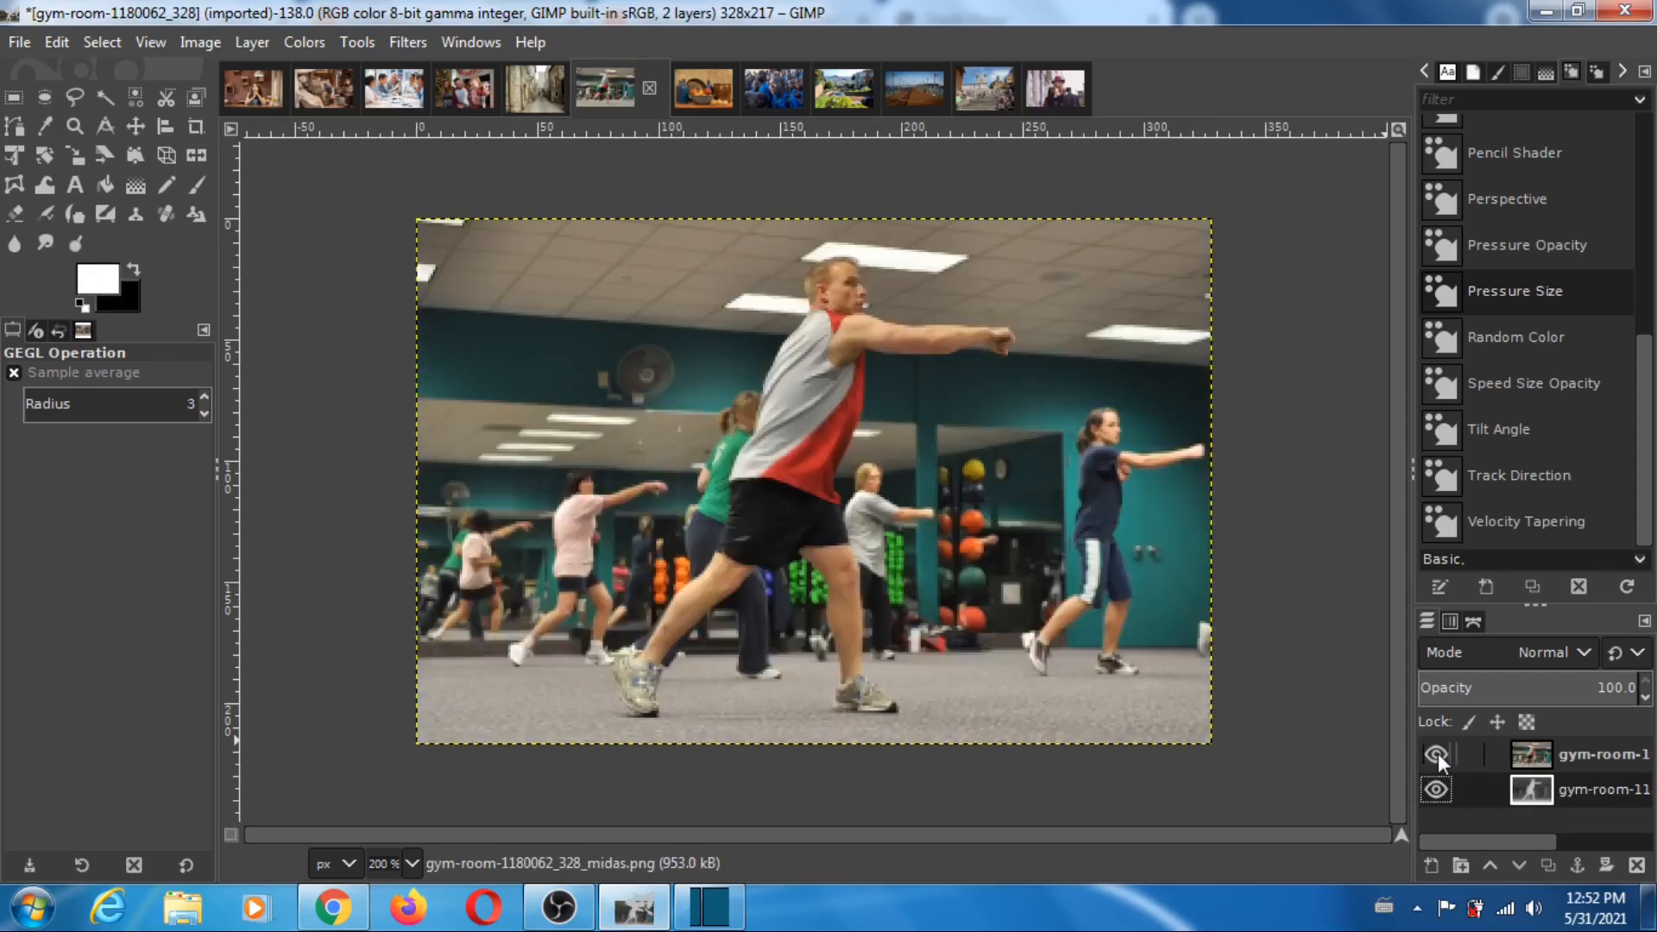
left_click(1437, 758)
left_click(1437, 758)
left_click(1433, 760)
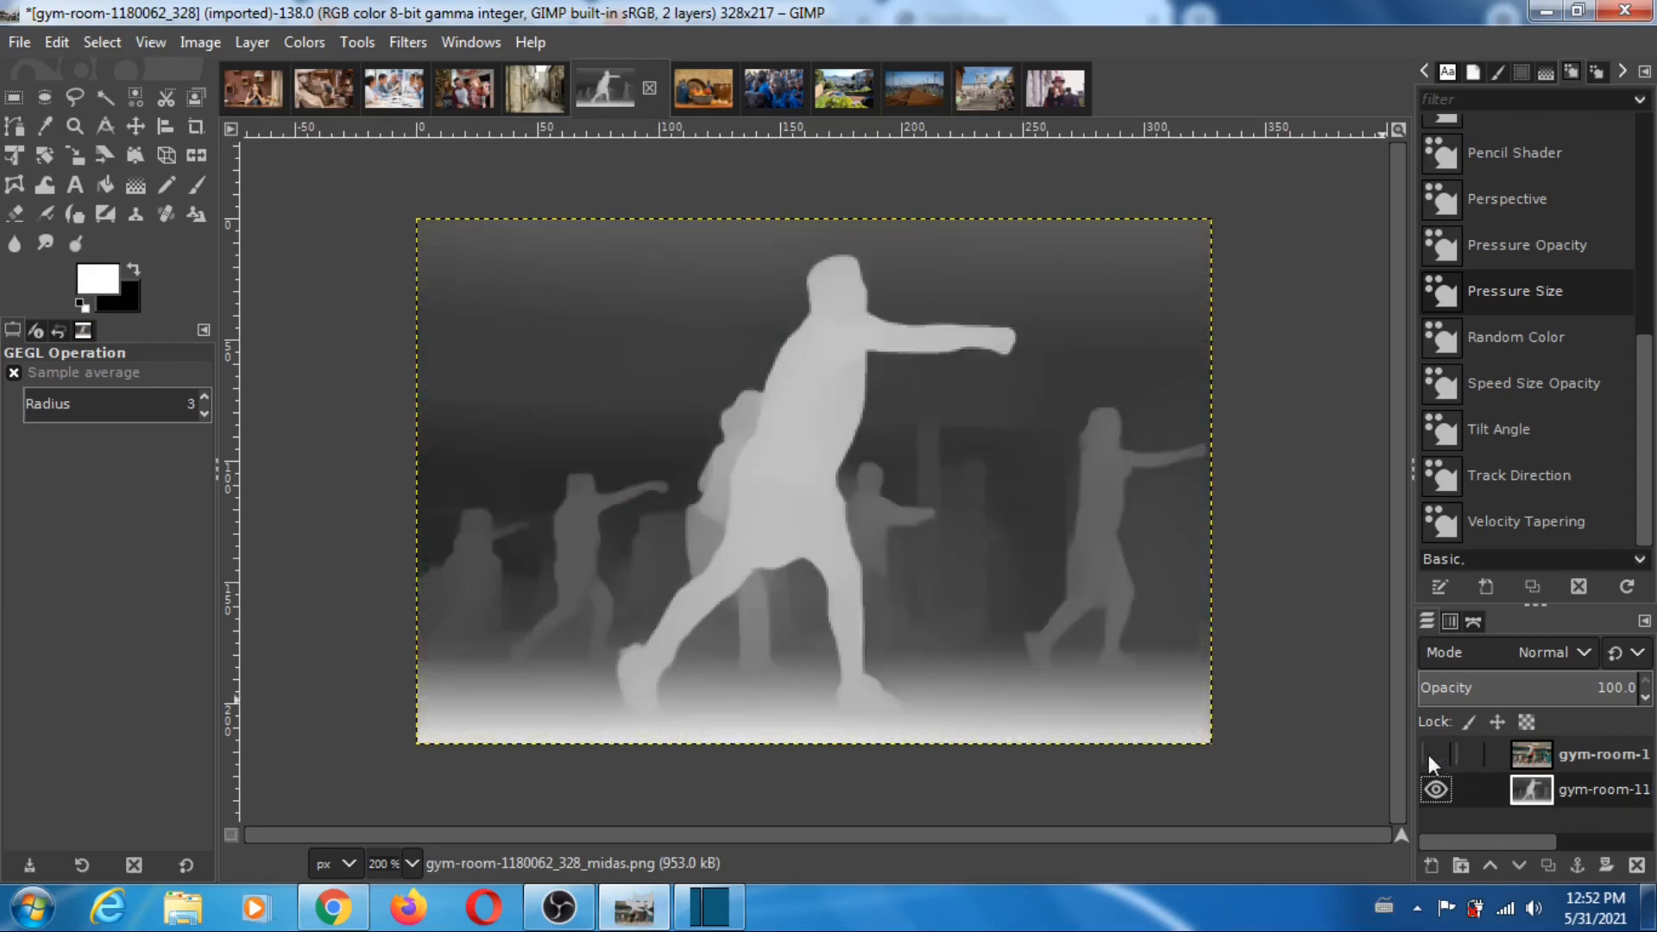
left_click(1433, 758)
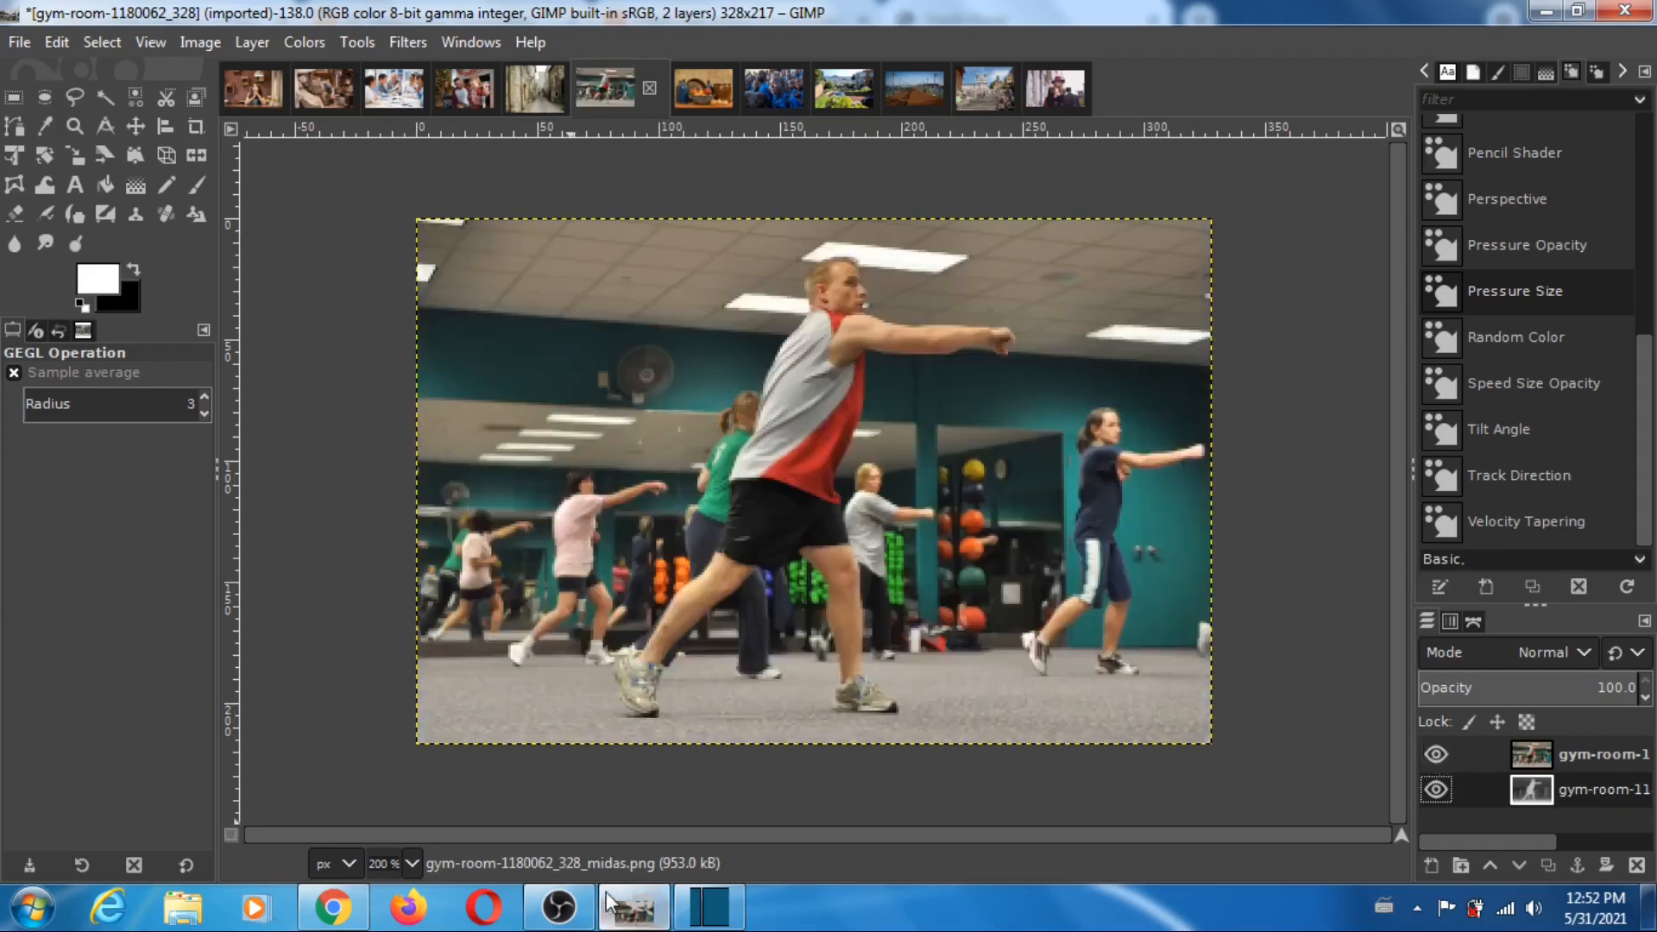
- Return to Depth Player and browse the pixabay folder for the reference image
left_click(339, 906)
left_click(1290, 584)
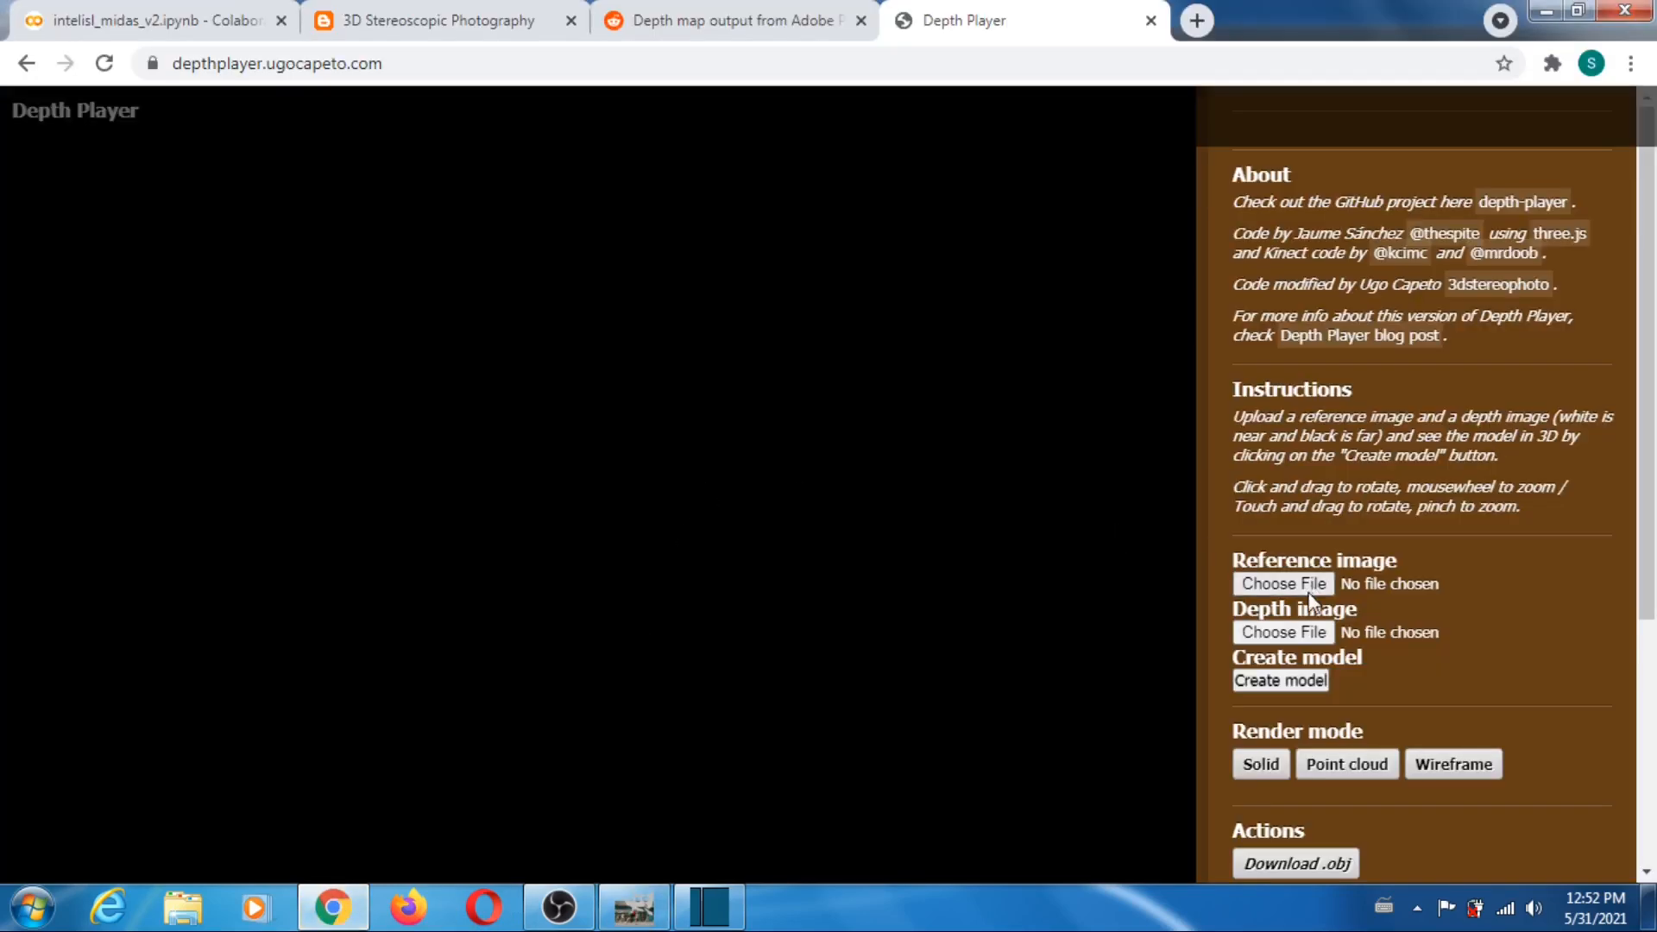
scroll(1194, 377, "down", 5)
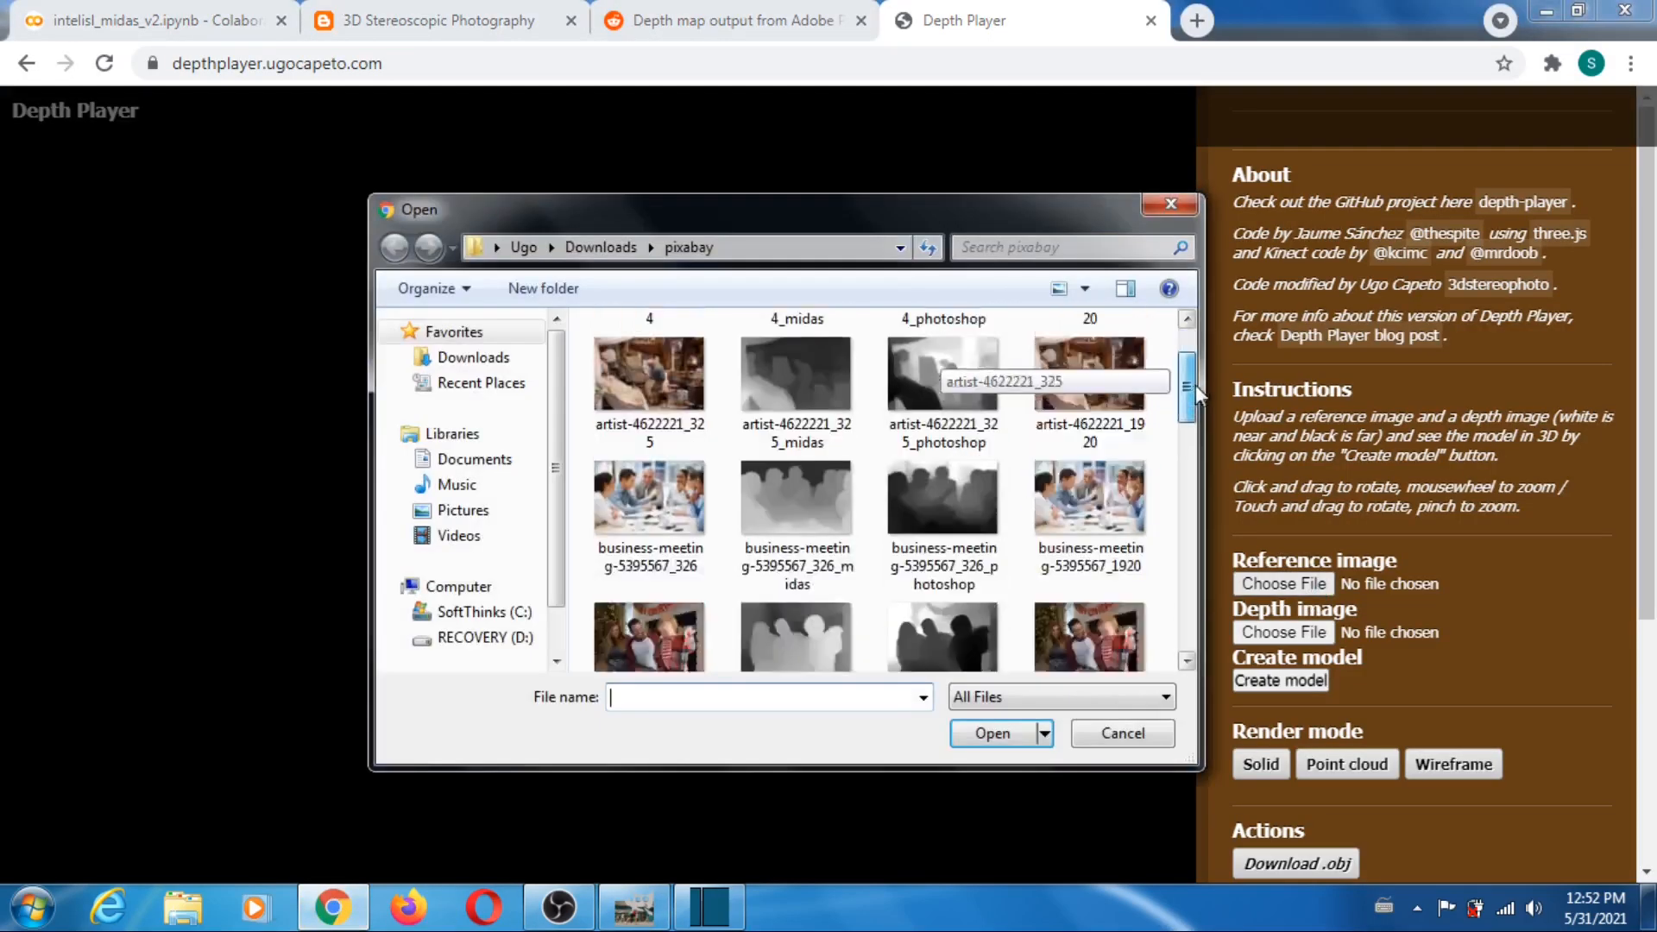
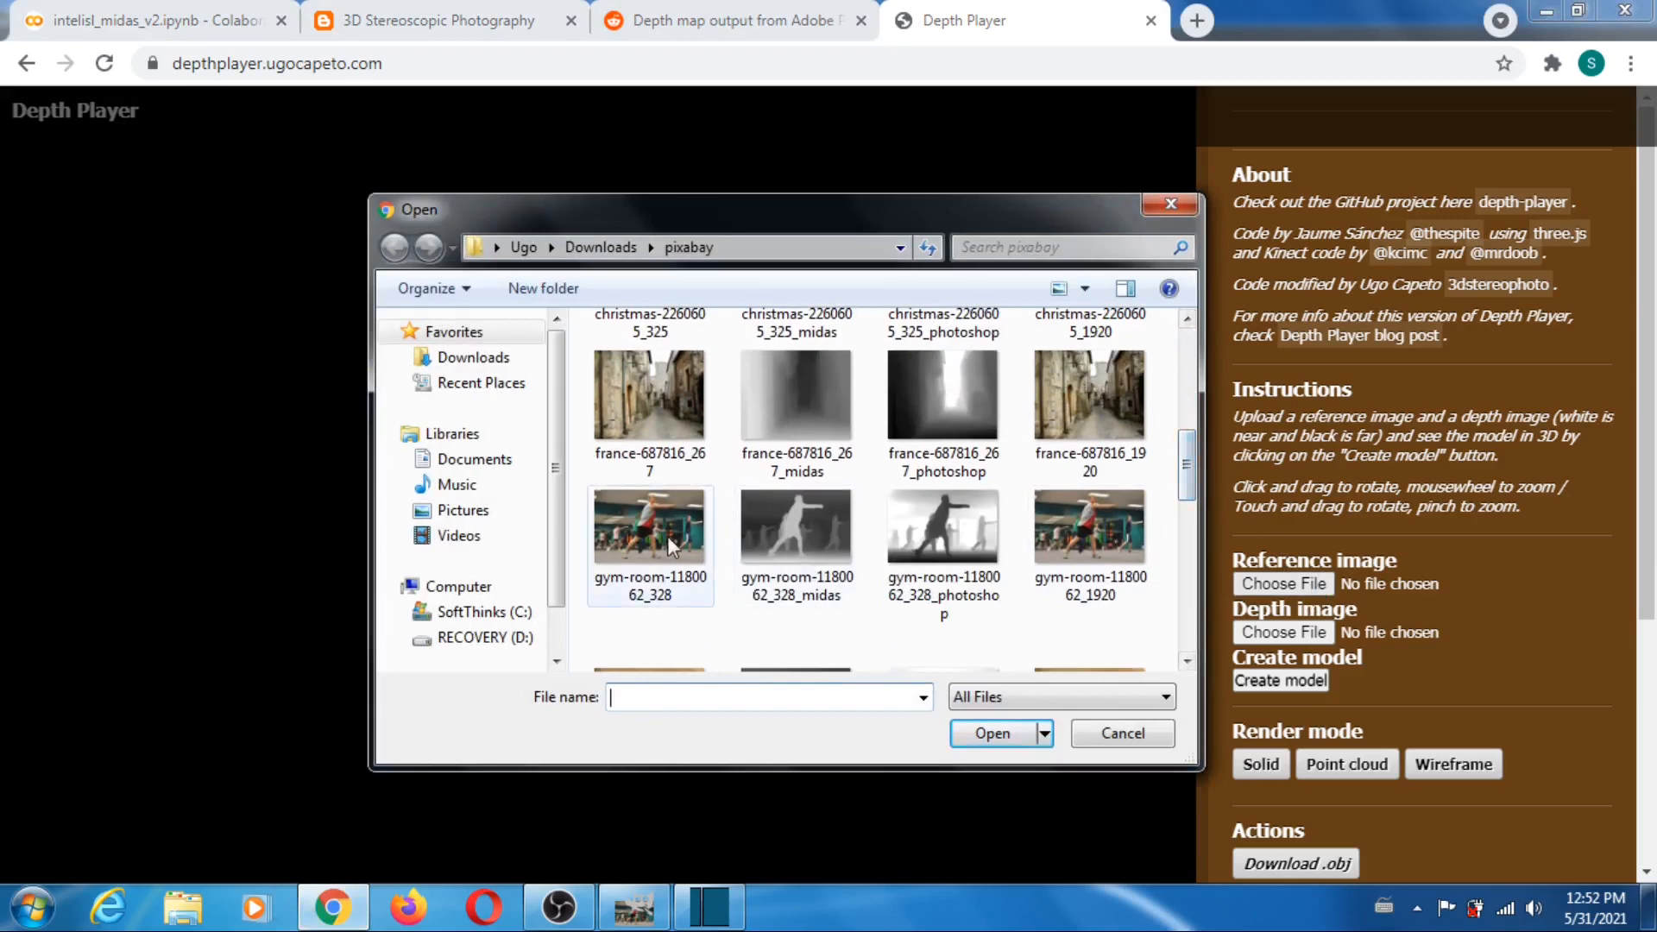
- Load gym-room-1180062_328 as the reference image and gym-room-1180062_328_midas as the depth image
left_click(656, 528)
left_click(989, 733)
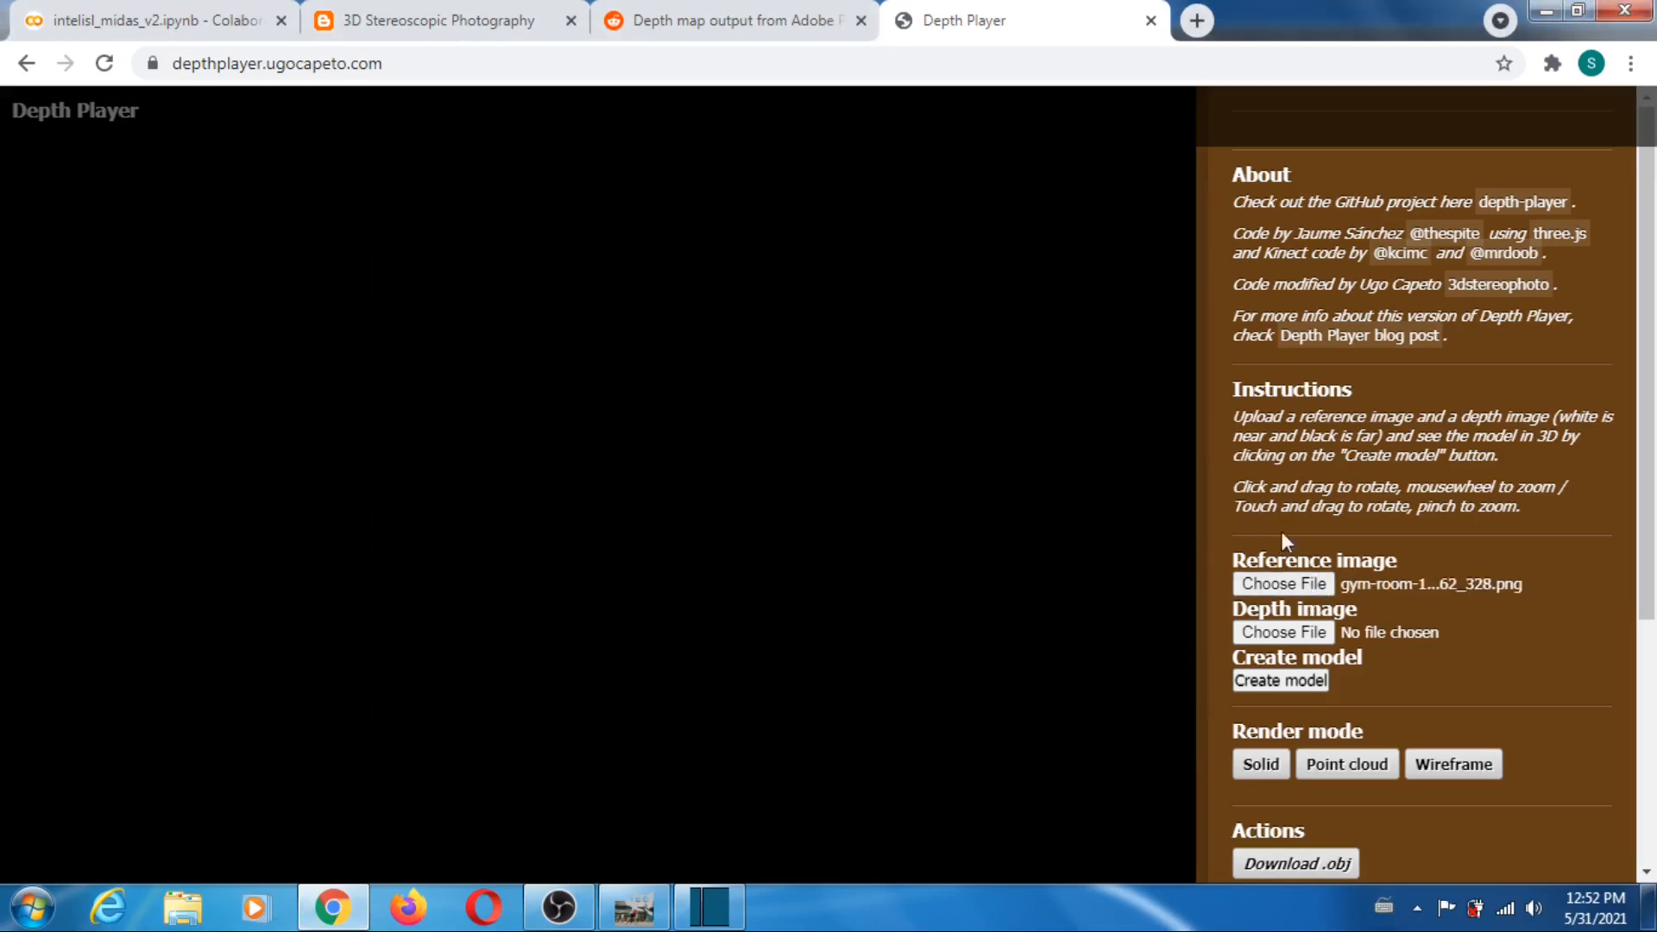
left_click(1292, 631)
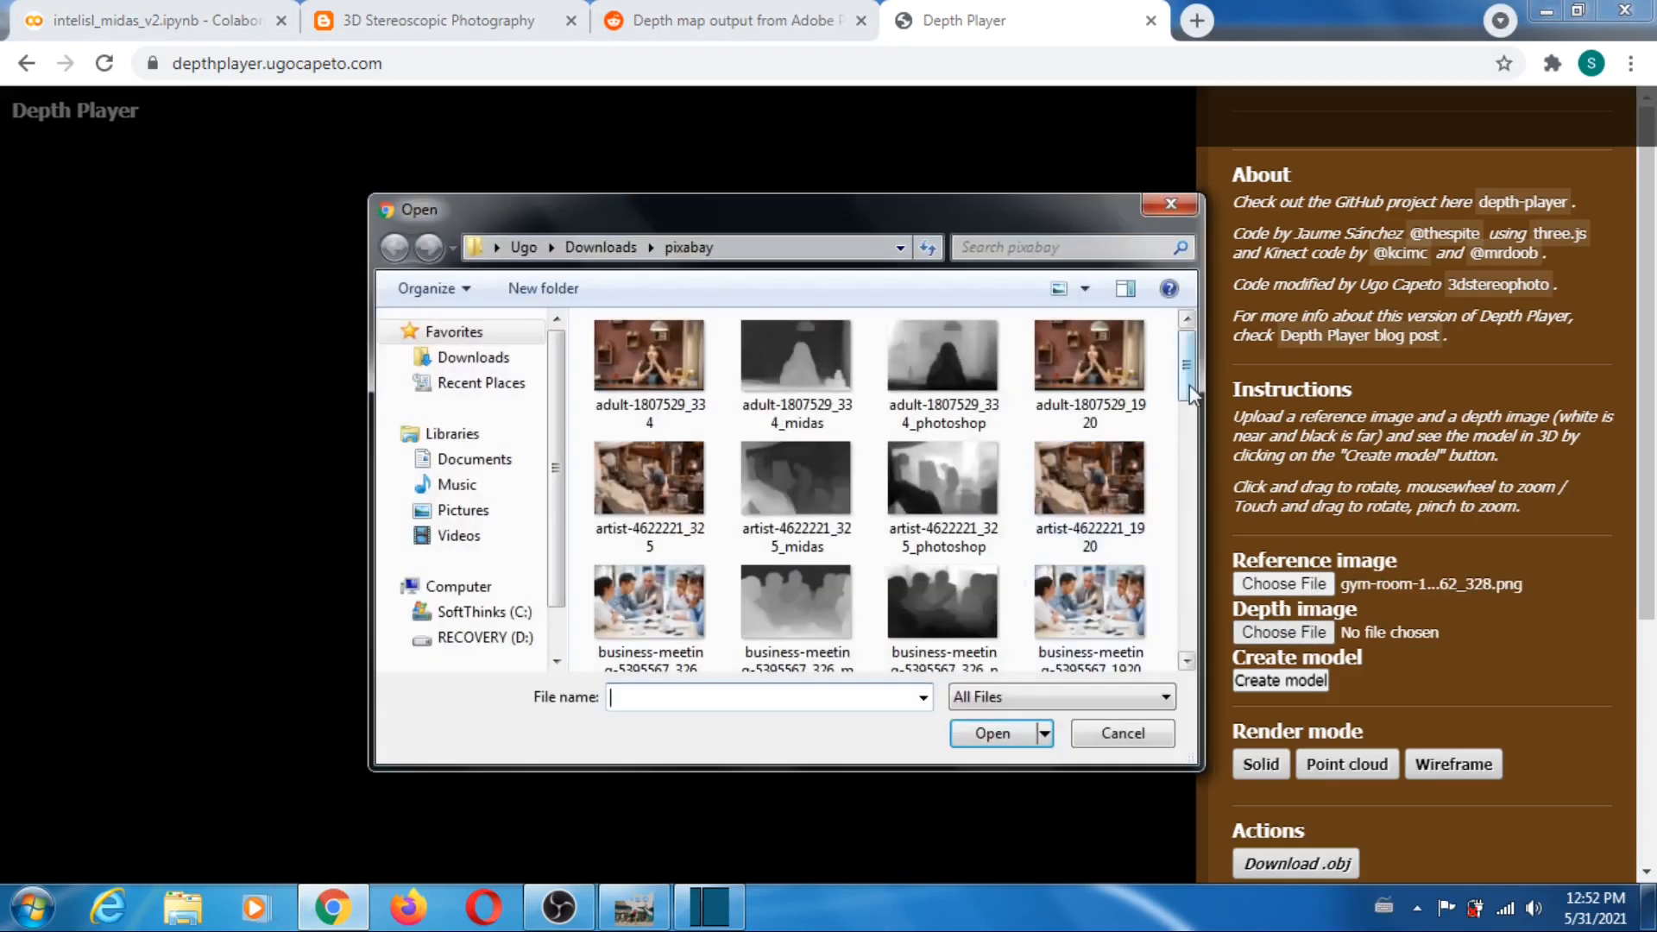
left_click_drag(1190, 388, 1181, 505)
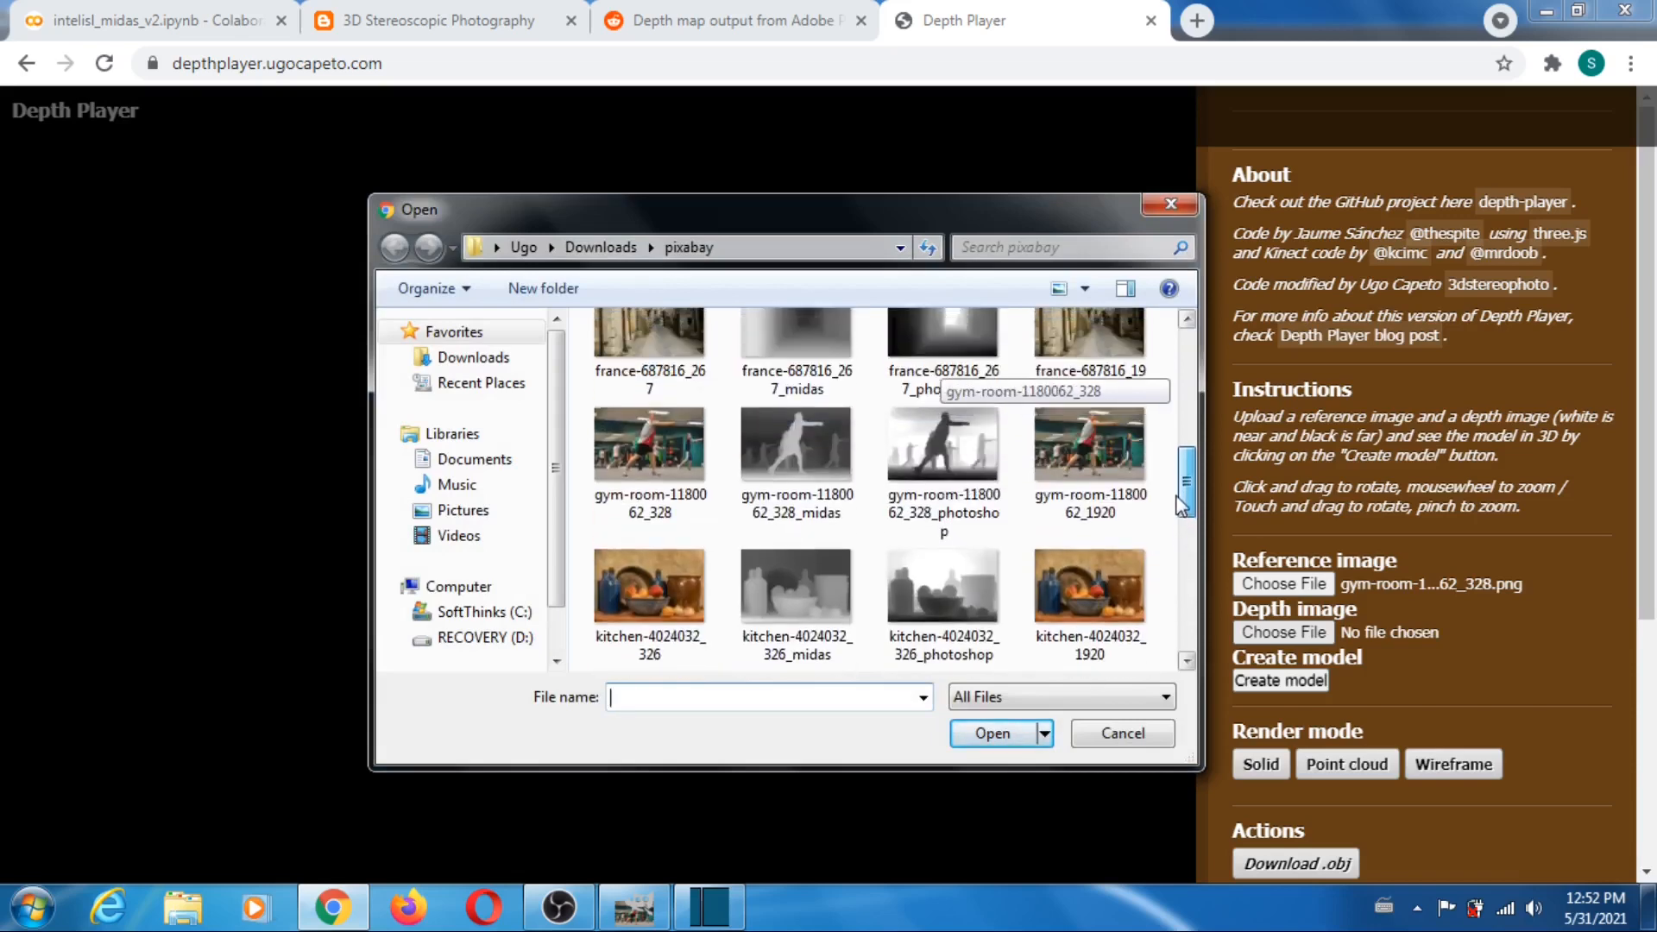
left_click(795, 449)
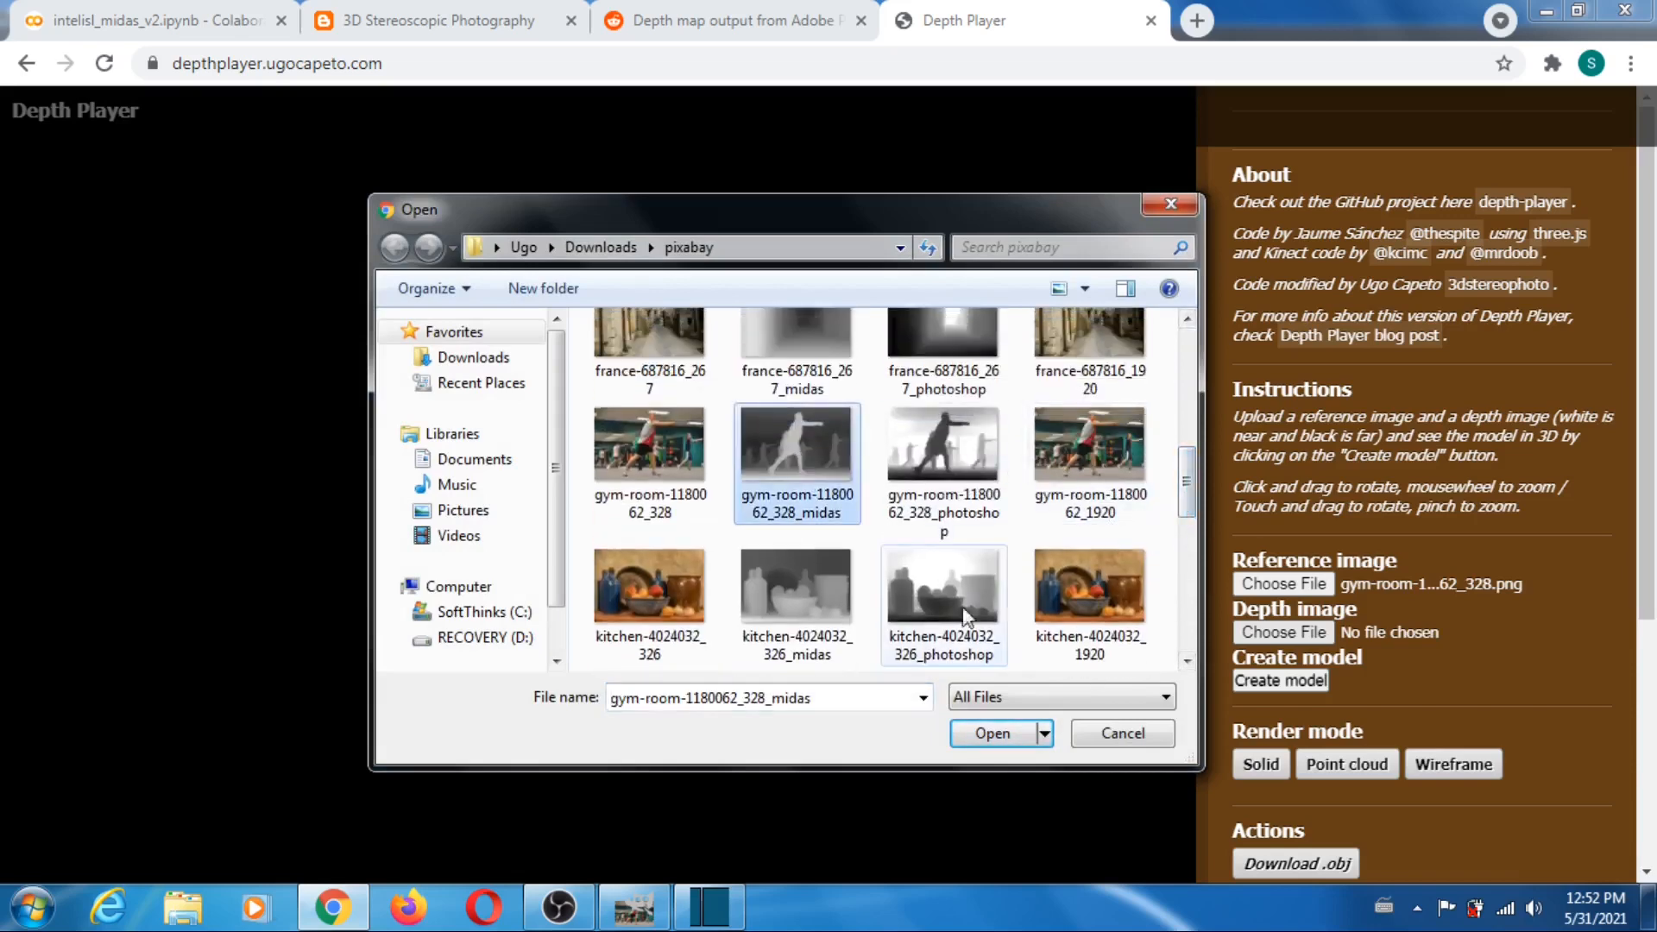
left_click(1004, 734)
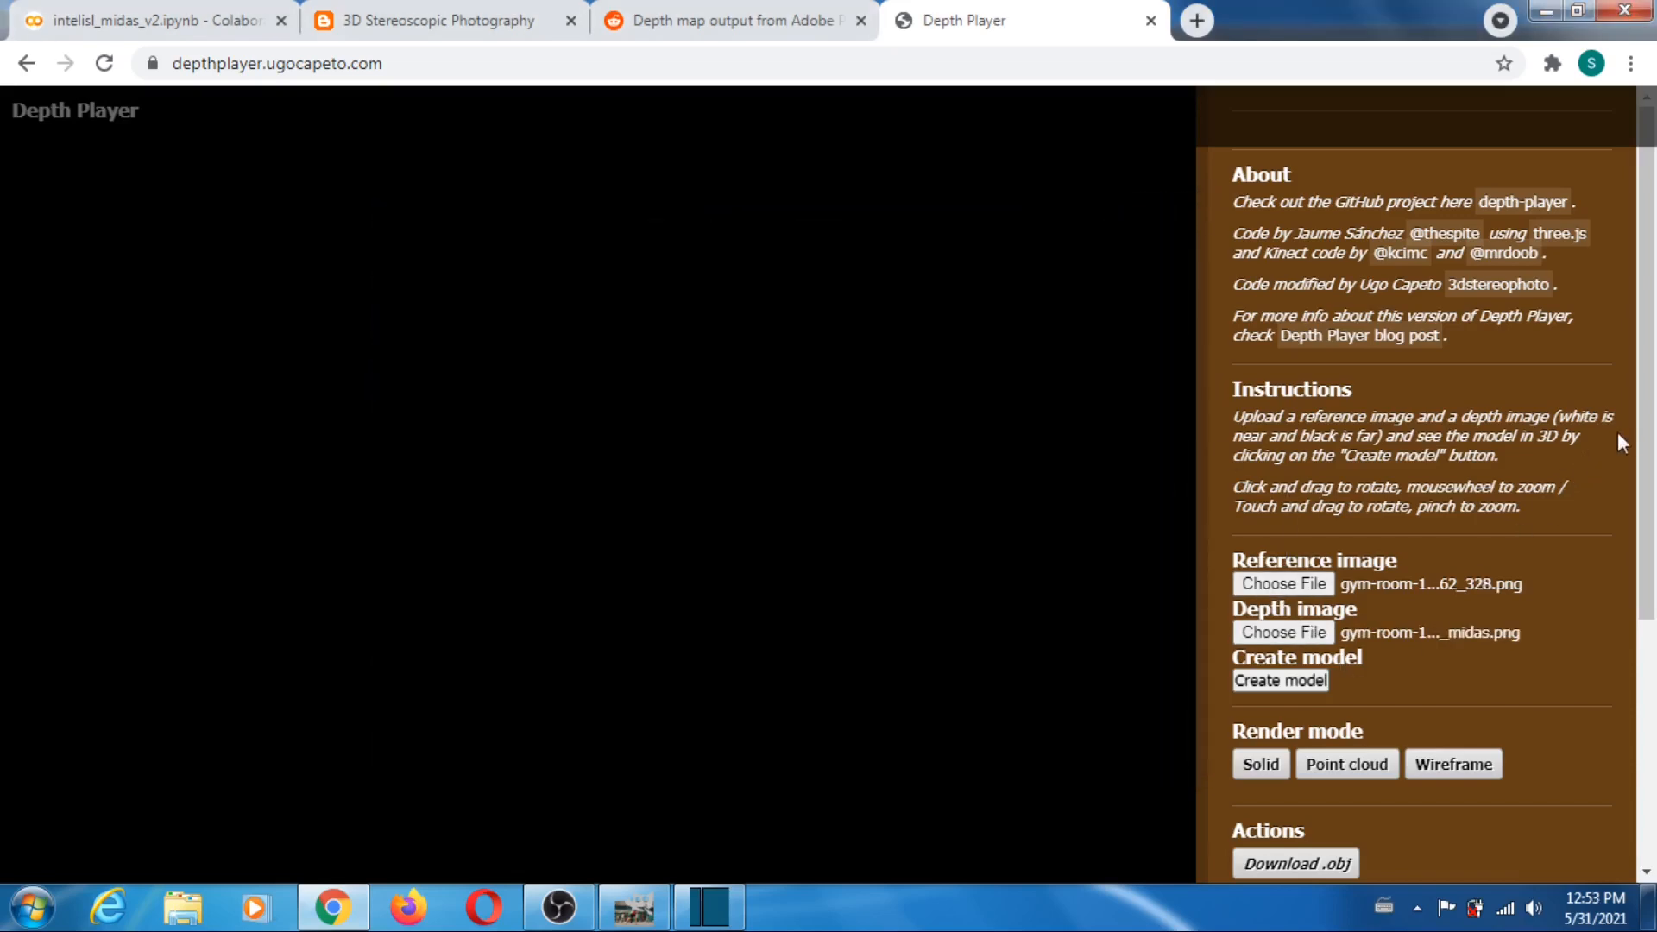
- Set the far plane to 73 and downsampling to 1, and create the gym-room-1180062_328 model
scroll(1492, 598, "down", 4)
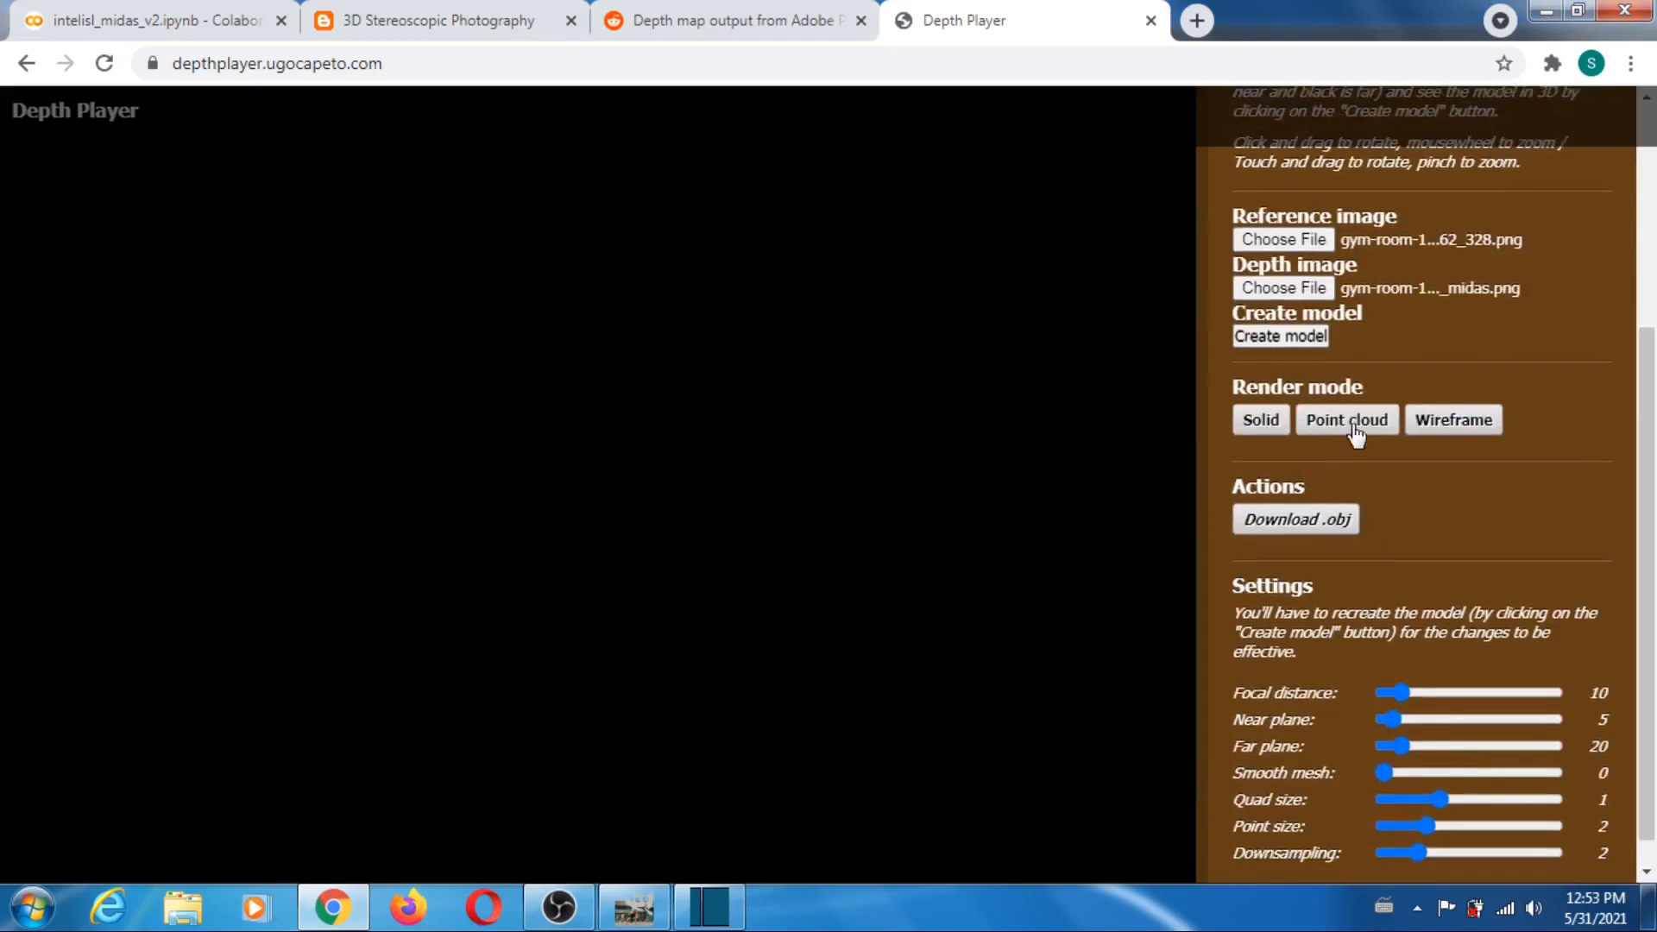
left_click_drag(1400, 745, 1447, 745)
scroll(1580, 759, "down", 1)
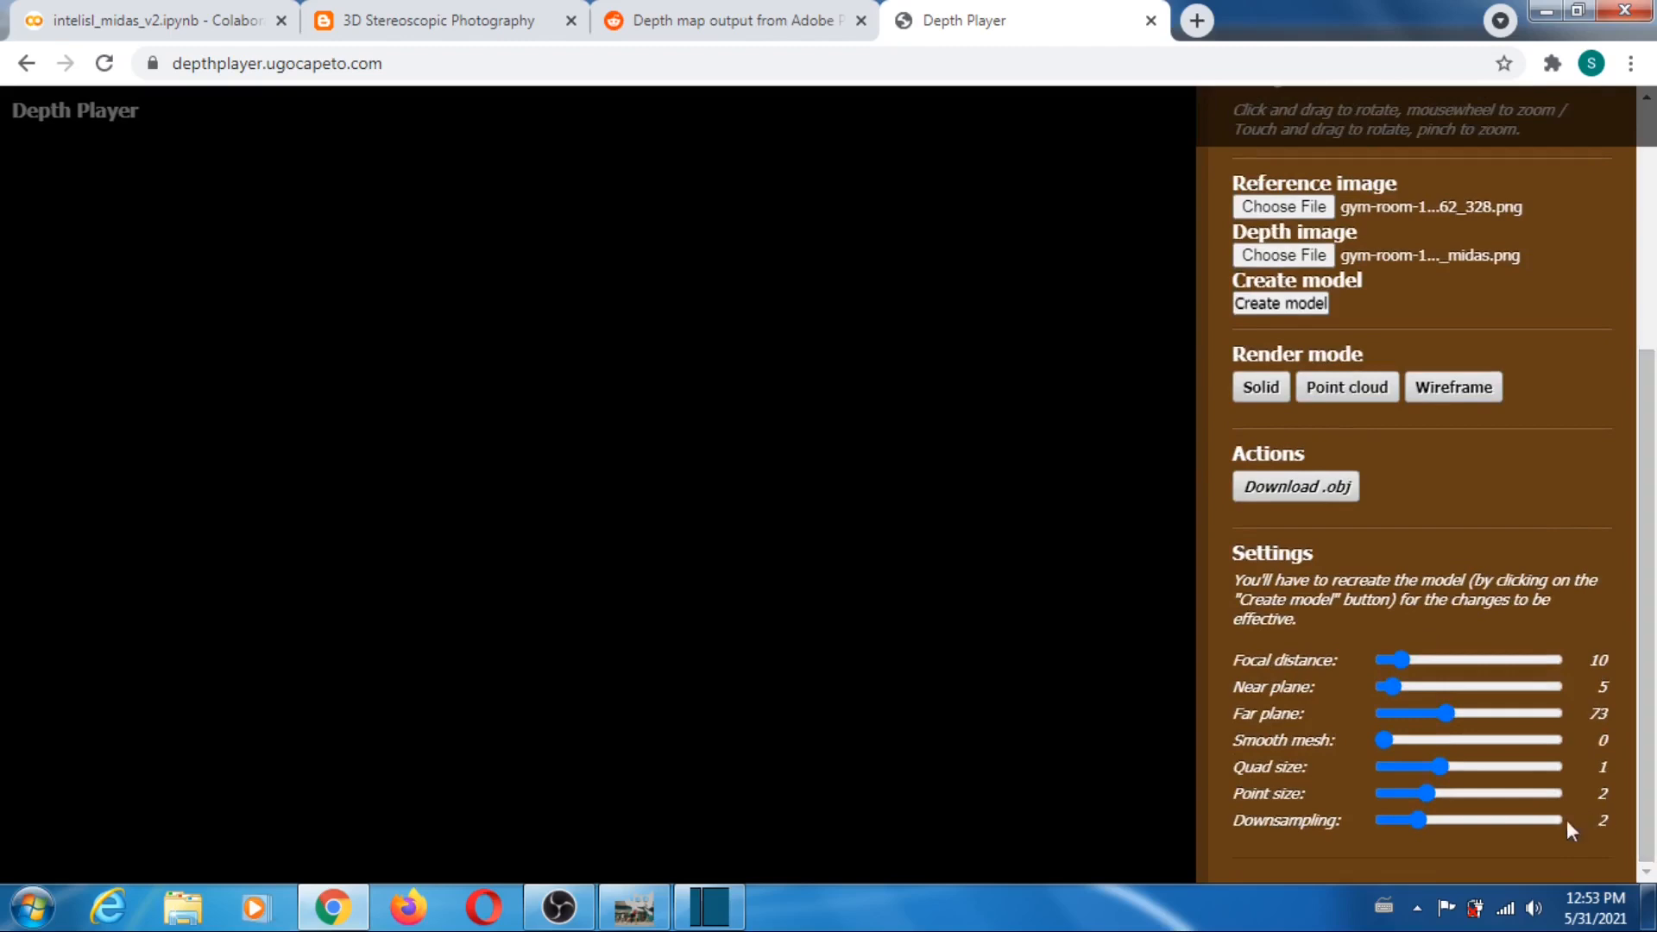
left_click_drag(1416, 820, 1329, 821)
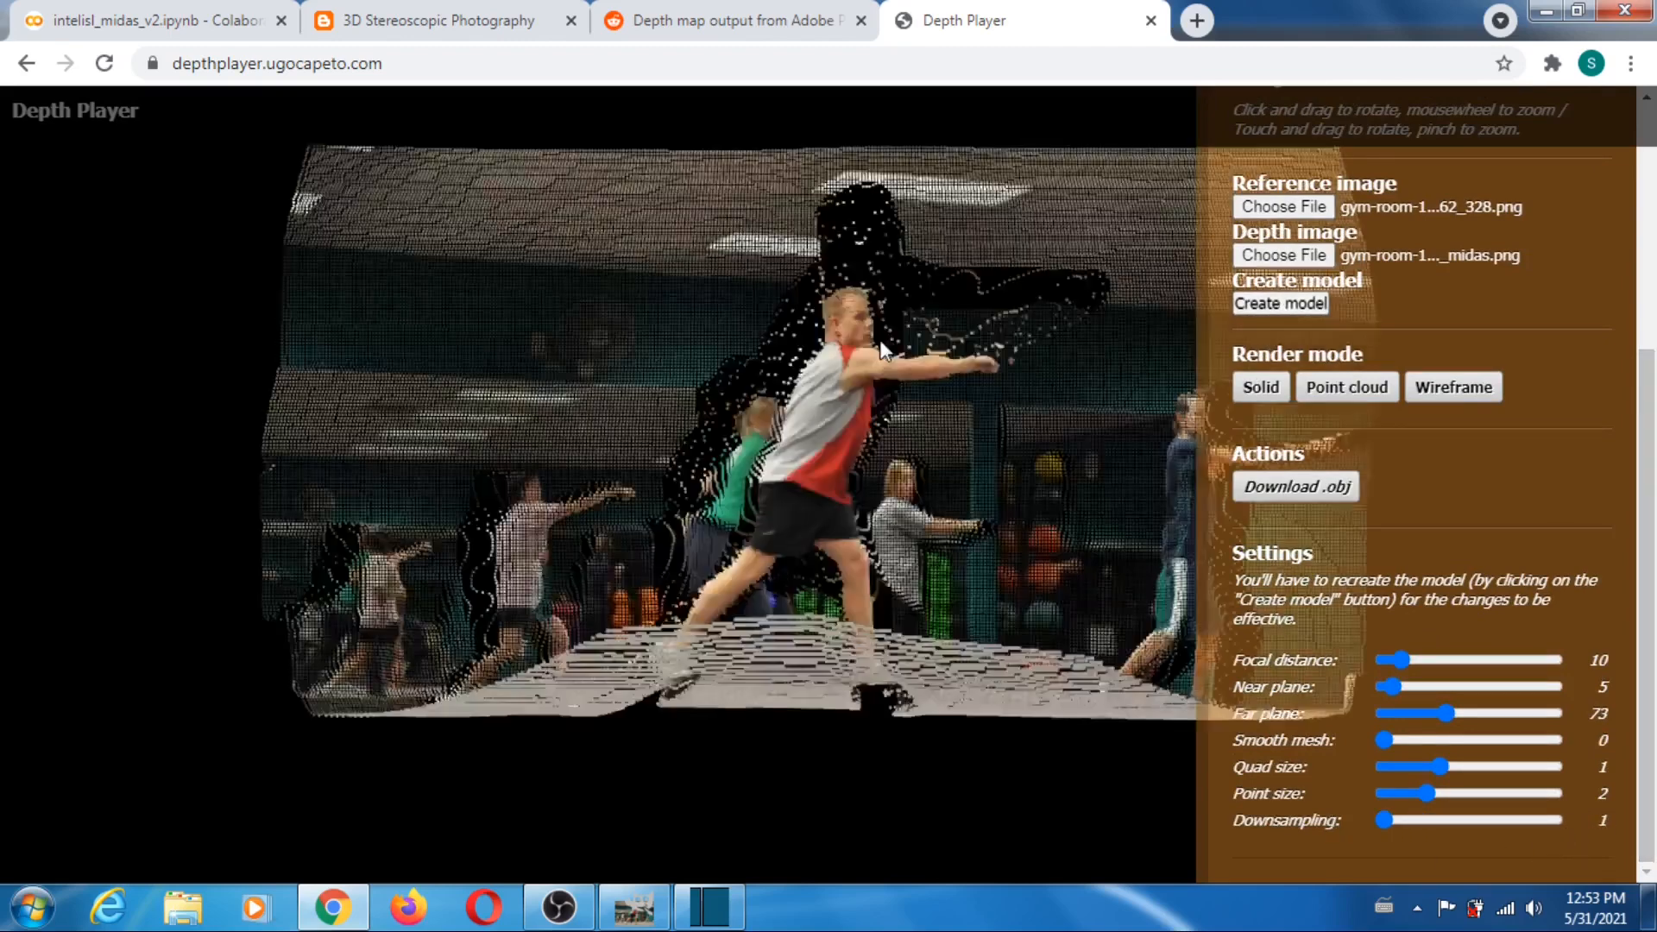
- Zoom and rotate the gym-room model to inspect its depth, and reload Depth Player to clear it
scroll(881, 342, "down", 5)
mouse_move(882, 474)
left_mouse_down()
mouse_move(814, 462)
mouse_move(729, 409)
mouse_move(763, 334)
mouse_move(987, 328)
mouse_move(1012, 404)
mouse_move(728, 420)
mouse_move(911, 383)
mouse_move(989, 399)
mouse_move(896, 461)
mouse_move(742, 446)
mouse_move(961, 461)
mouse_move(779, 461)
mouse_move(862, 461)
left_mouse_up()
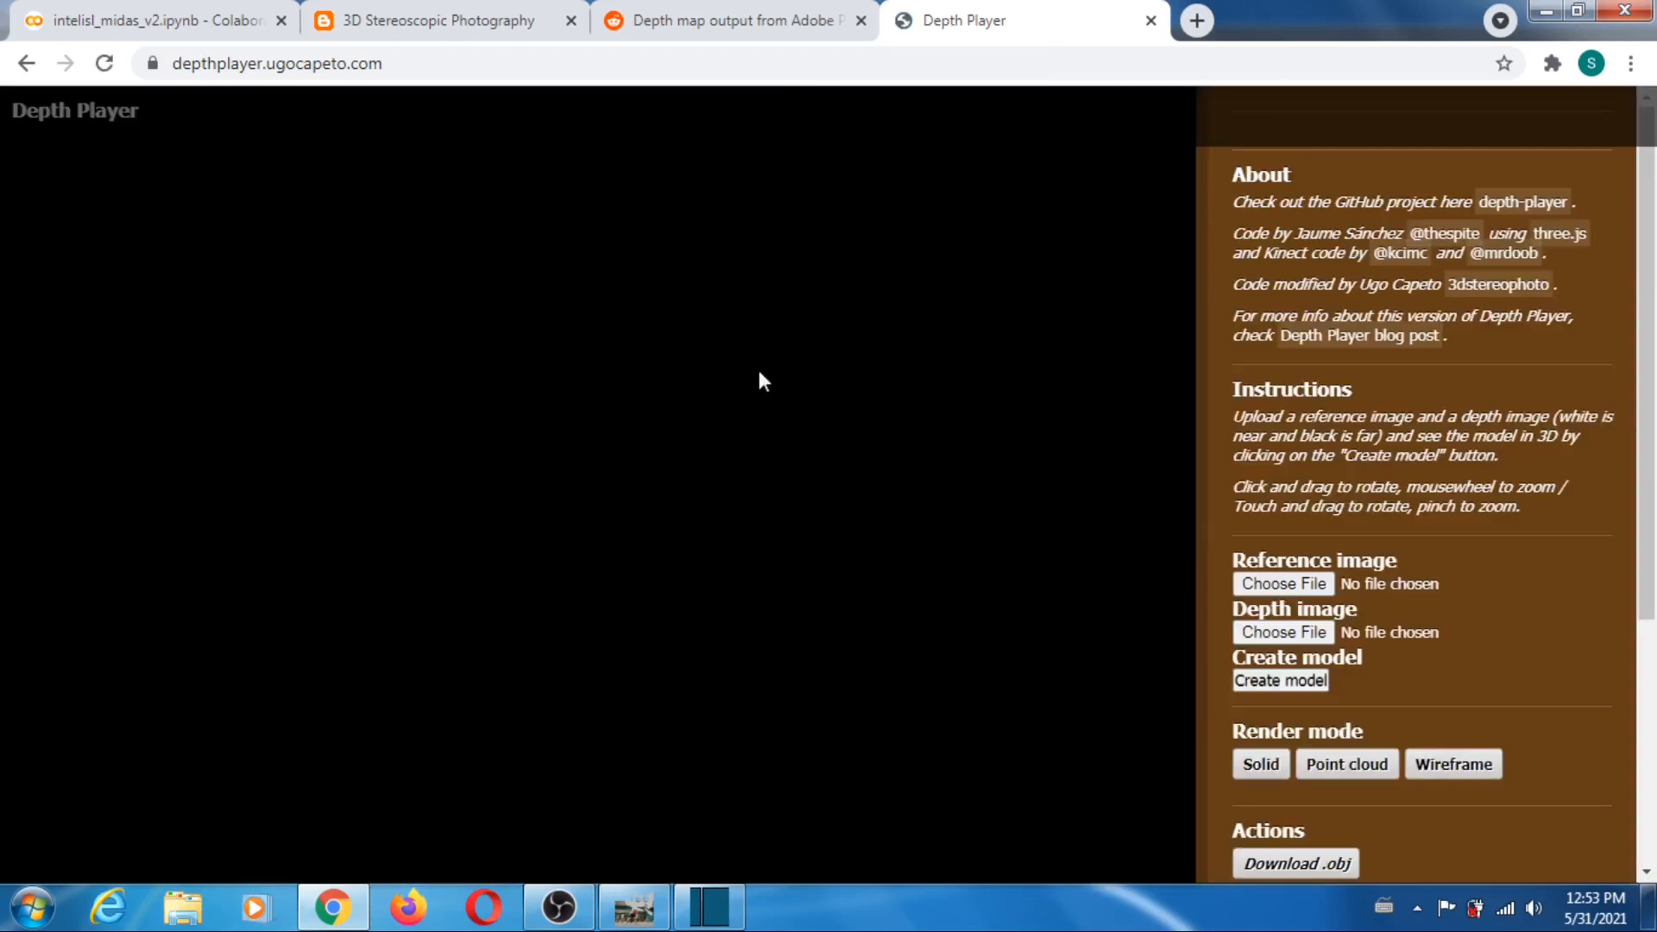
- Switch to GIMP and compare the kitchen-4024032_326 photo with its MiDaS depth map by toggling the photo layer's visibility
left_click(635, 906)
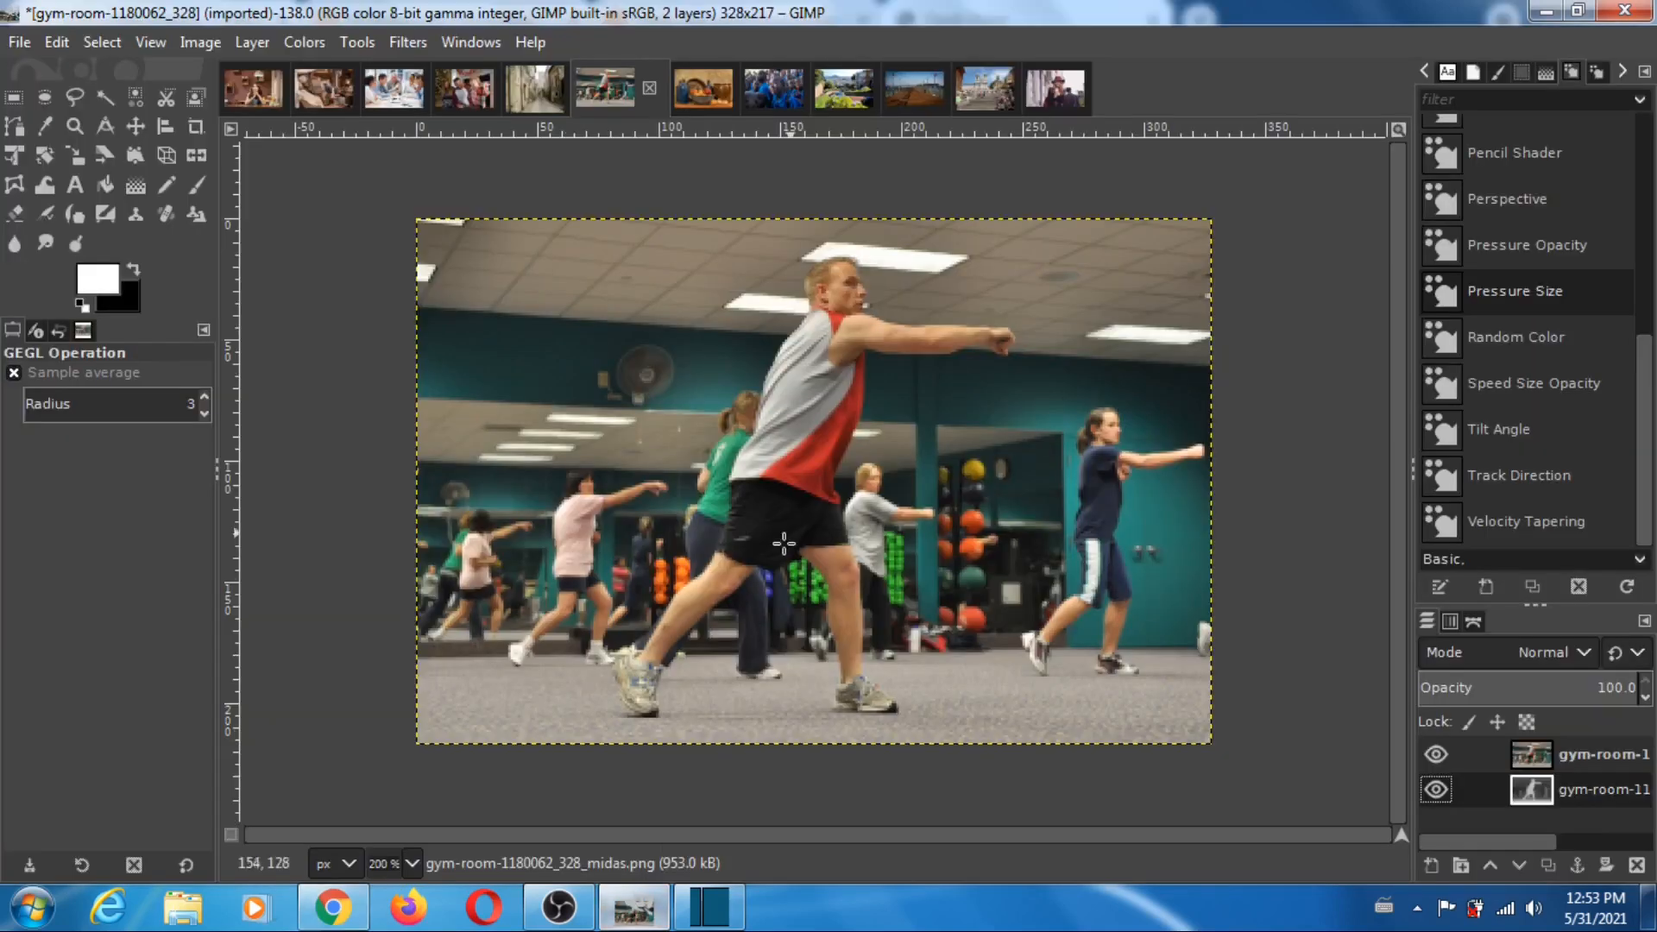
left_click(701, 90)
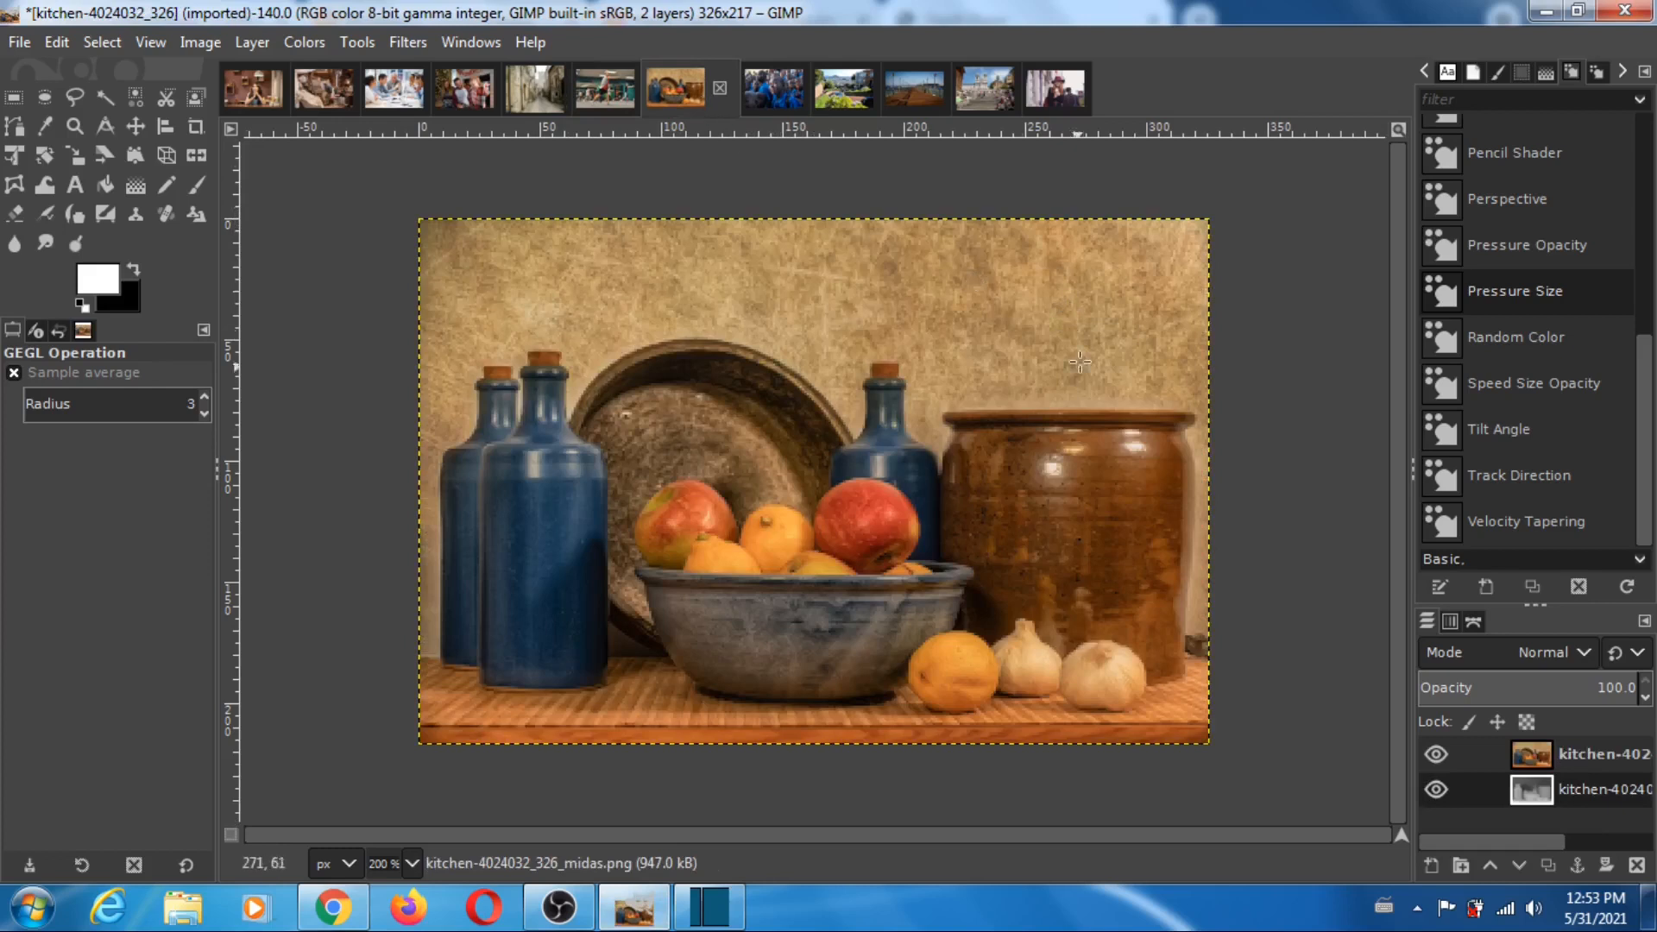
left_click(1437, 754)
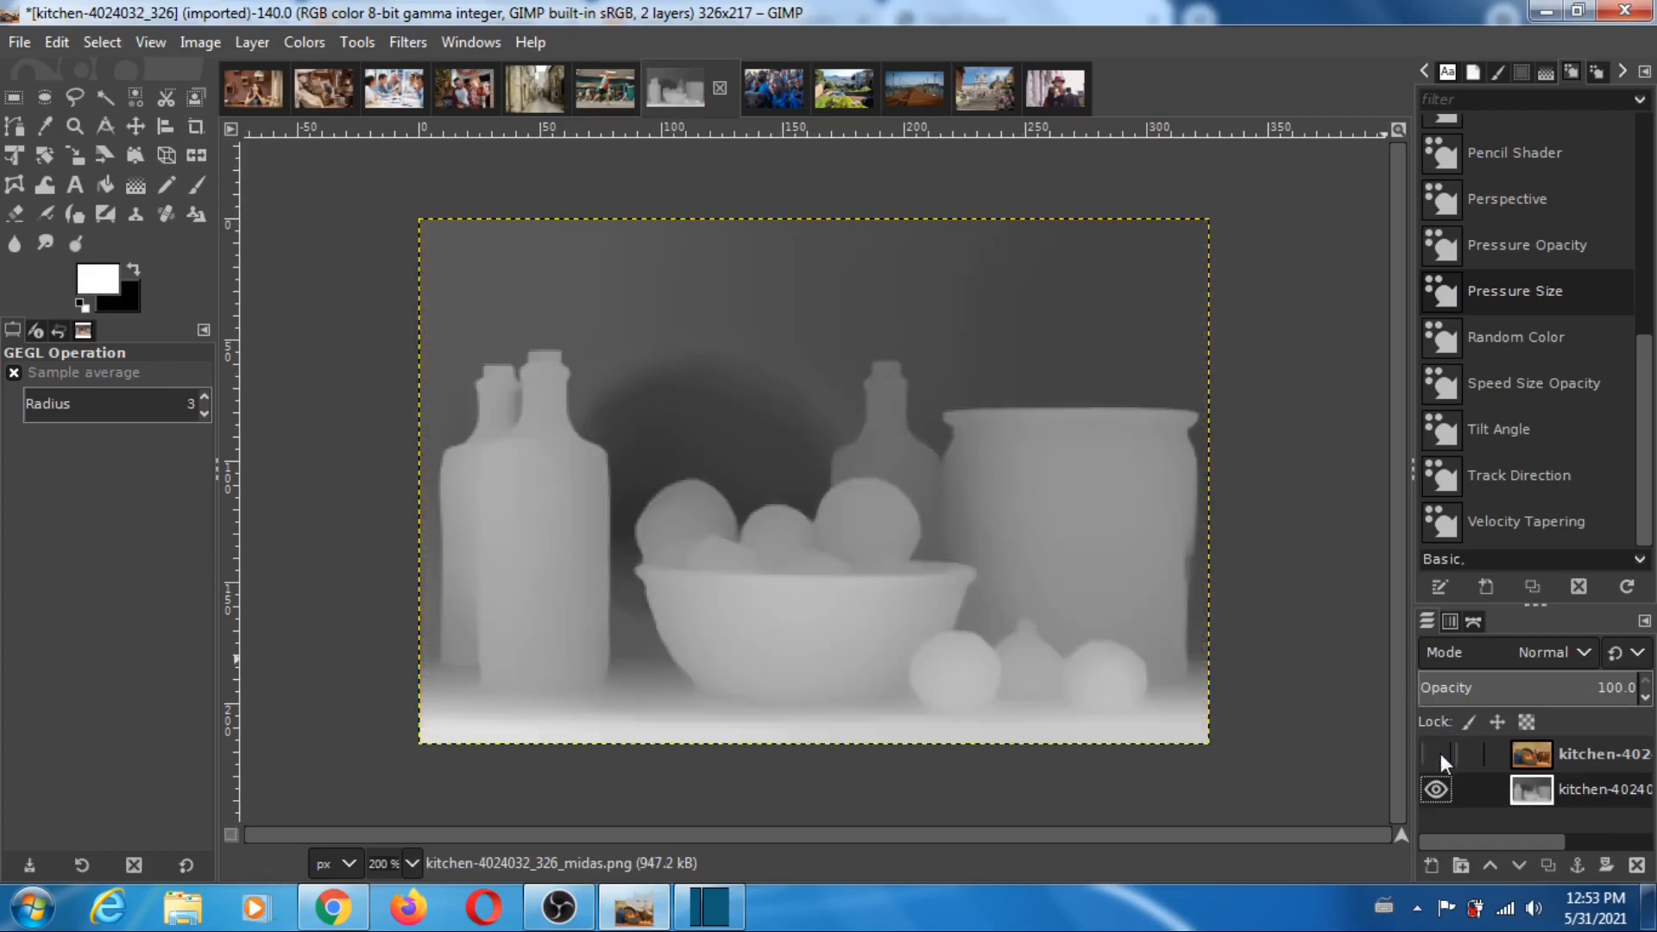
left_click(1441, 754)
left_click(1441, 753)
left_click(1441, 754)
left_click(1441, 753)
left_click(1441, 753)
left_click(1441, 753)
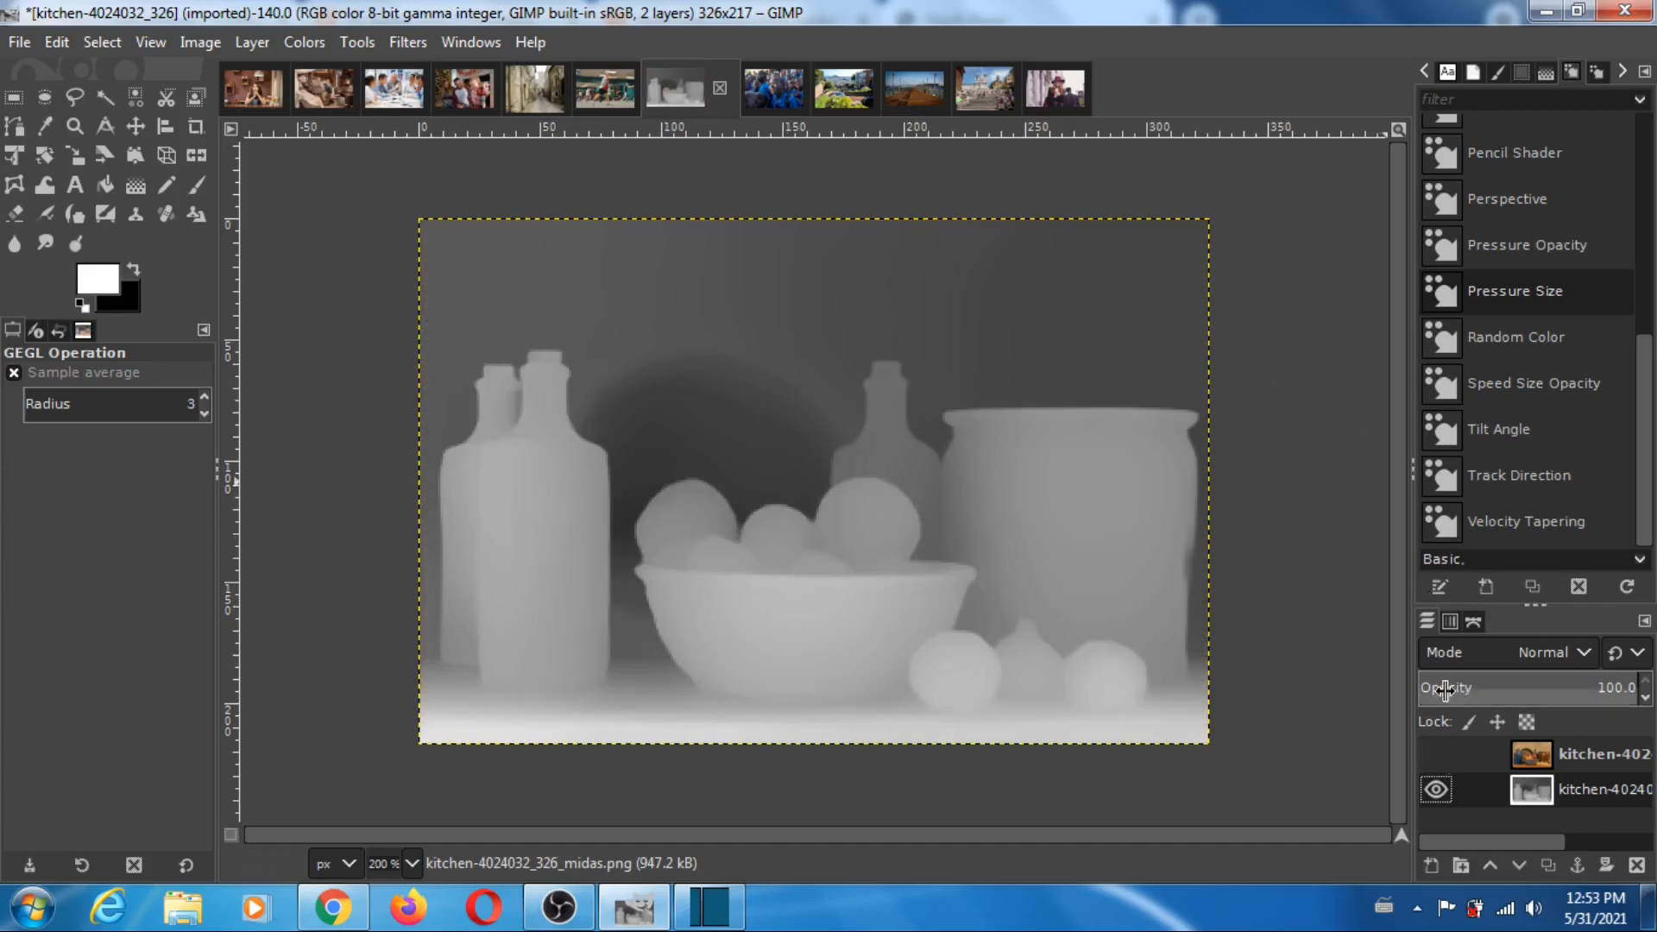
left_click(1438, 754)
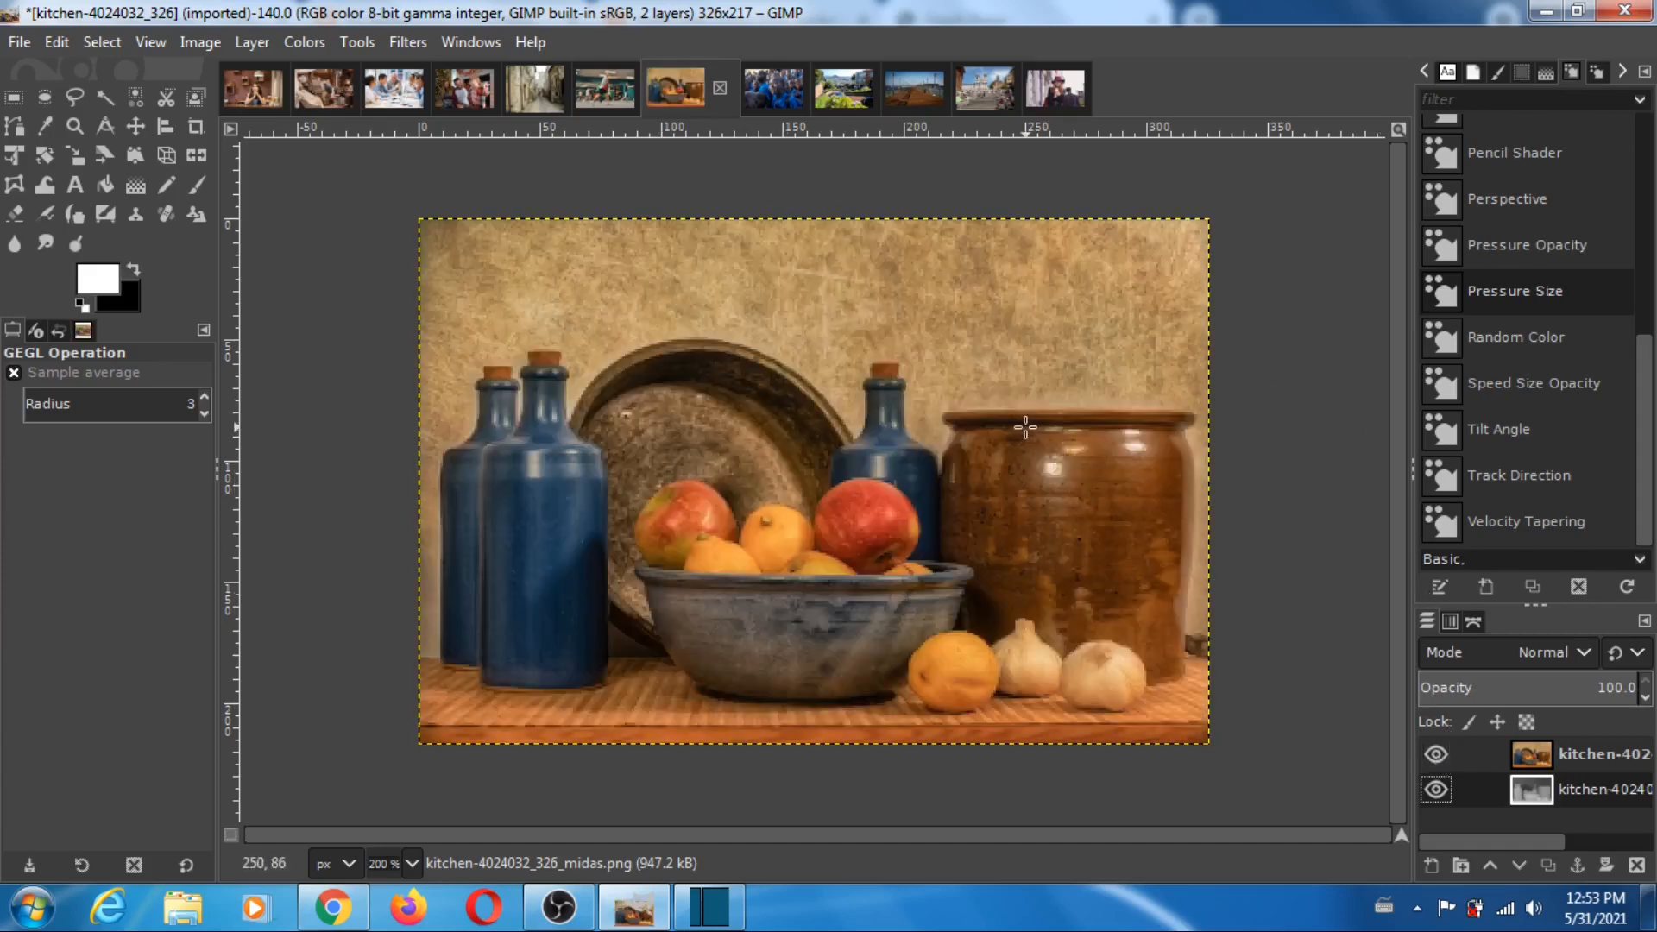
- Return to Depth Player and load kitchen-4024032_326 as the reference image and kitchen-4024032_326_midas as the depth image
left_click(333, 906)
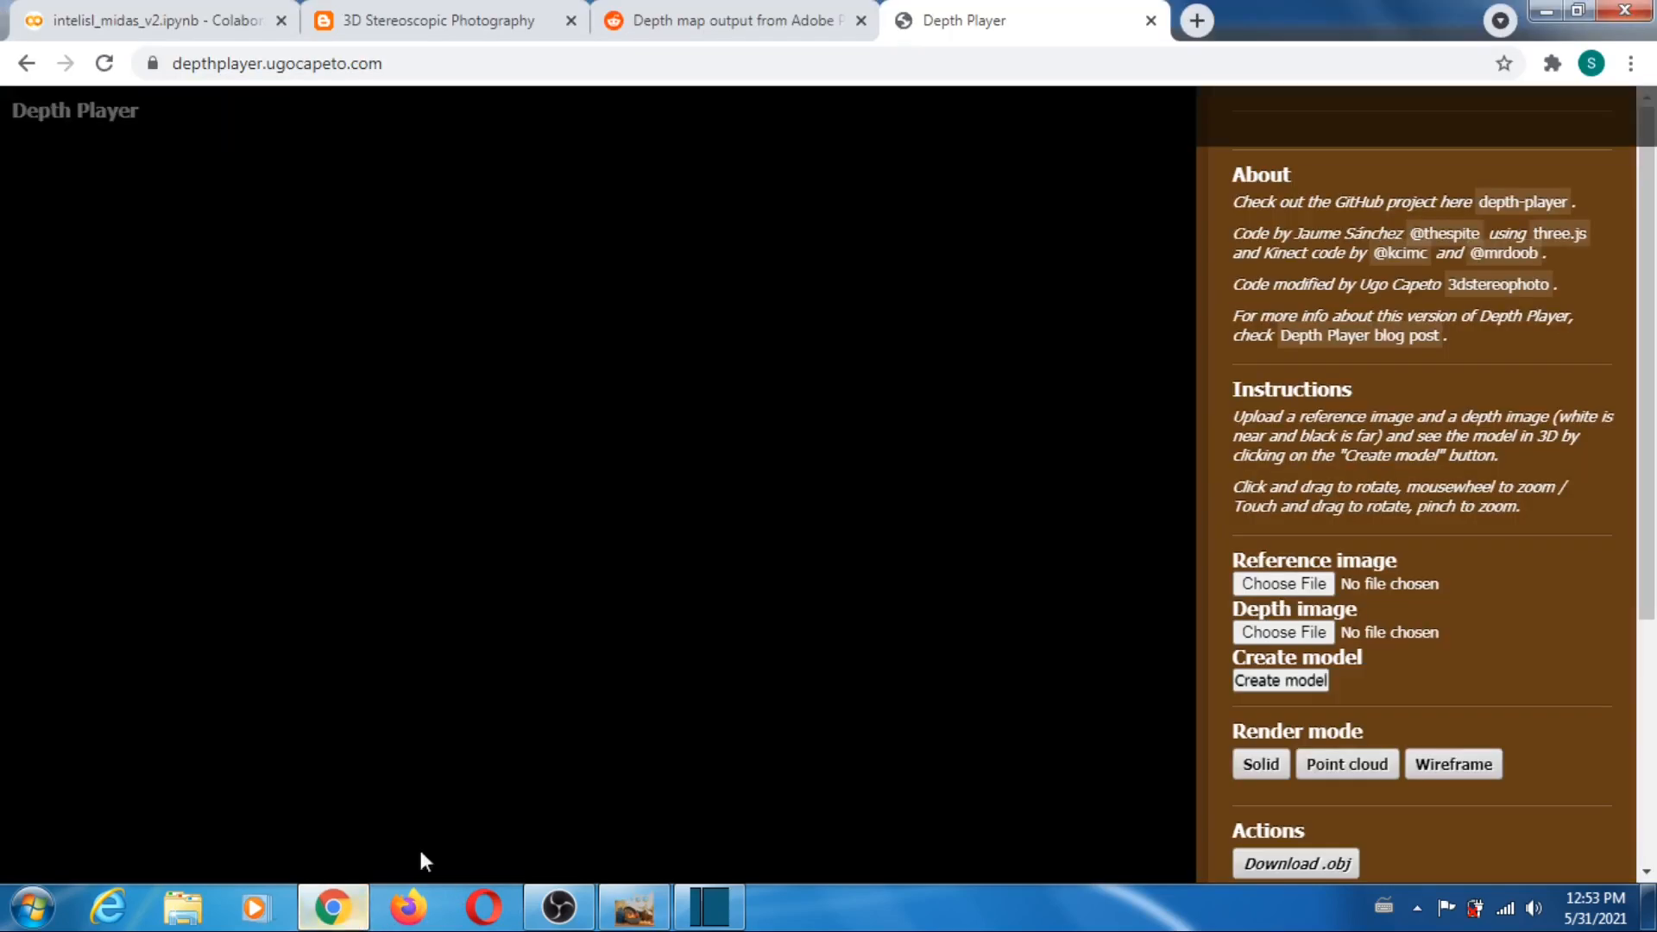
left_click(1287, 584)
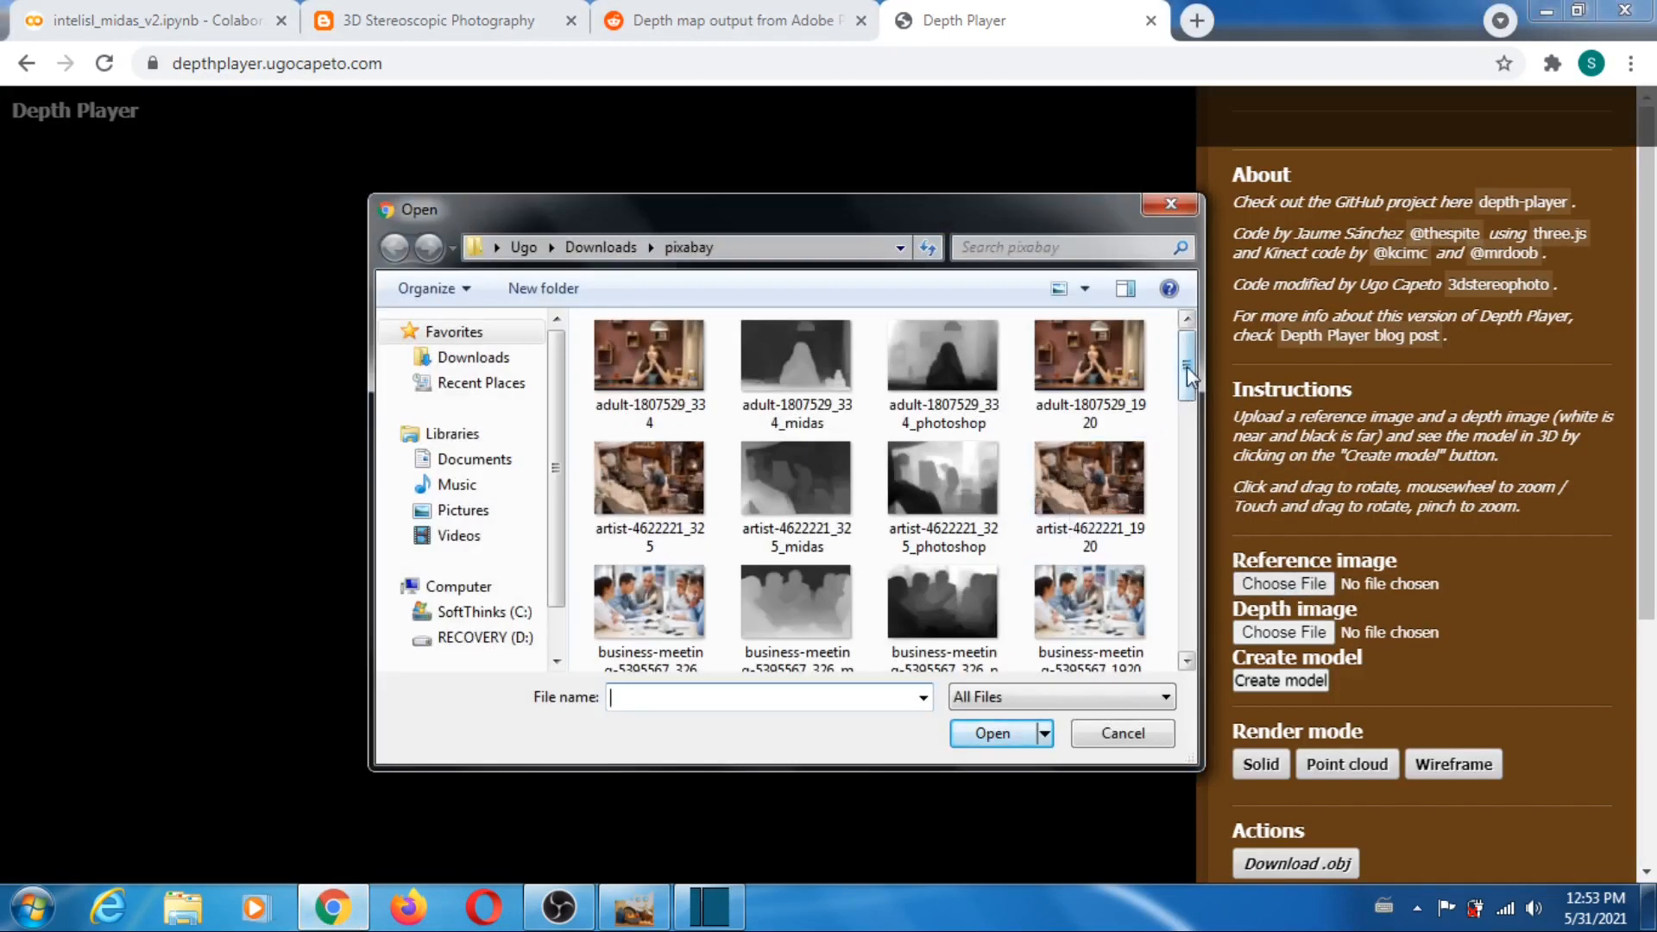
left_click_drag(1188, 366, 1205, 490)
left_click(649, 556)
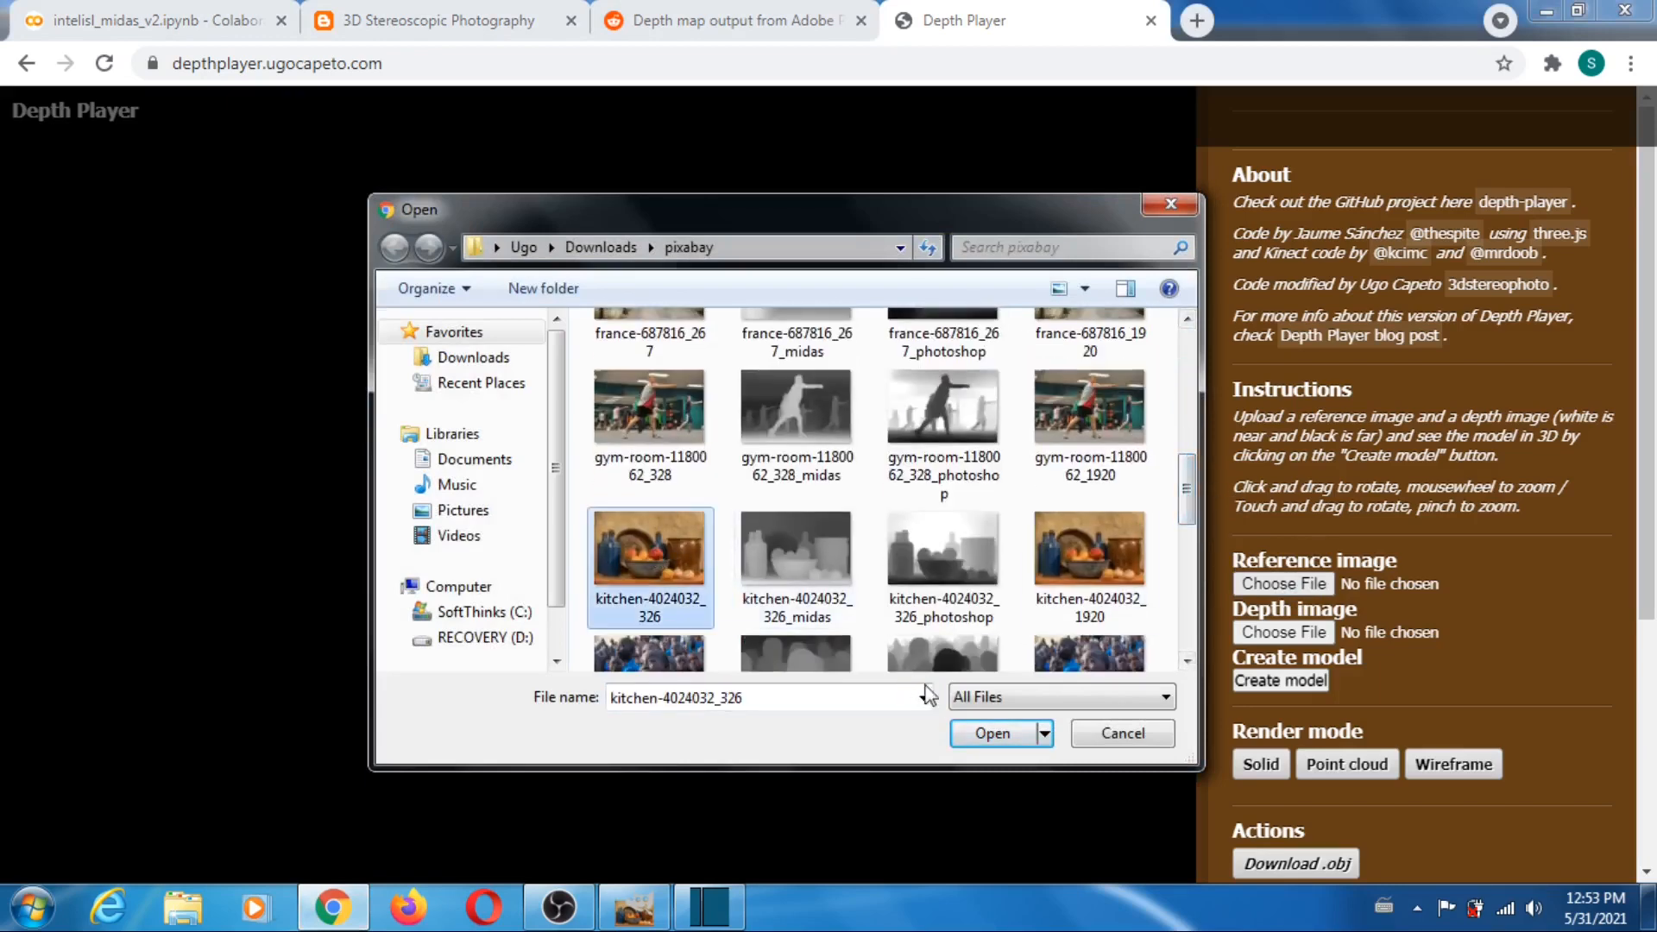
left_click(988, 736)
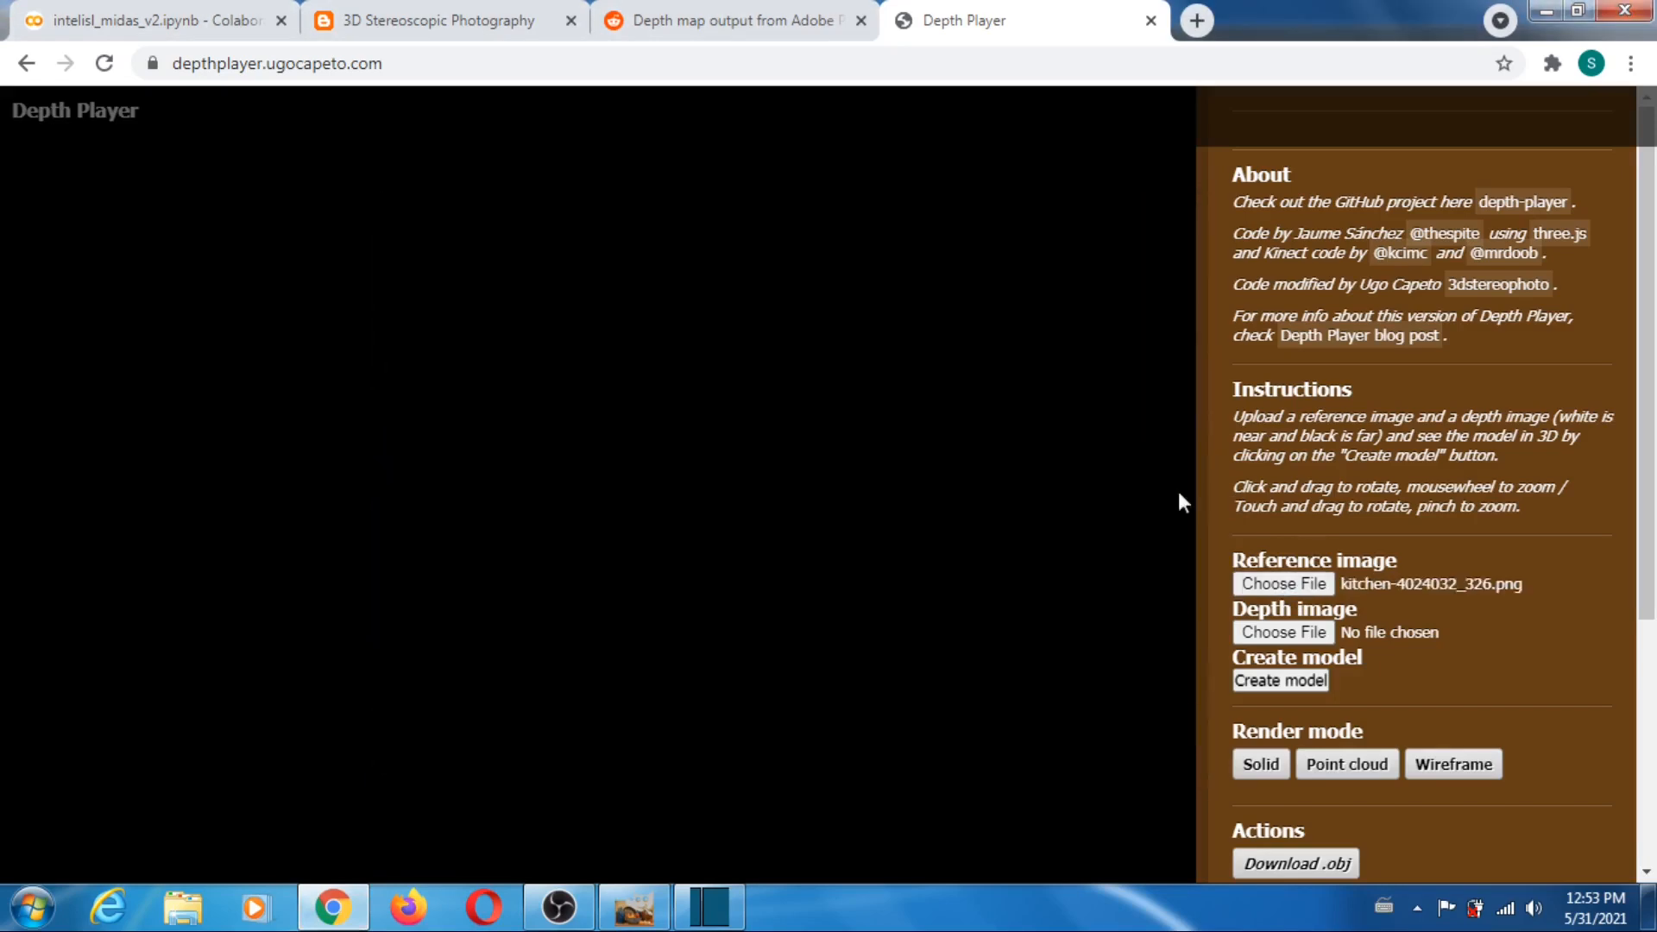
left_click(1283, 632)
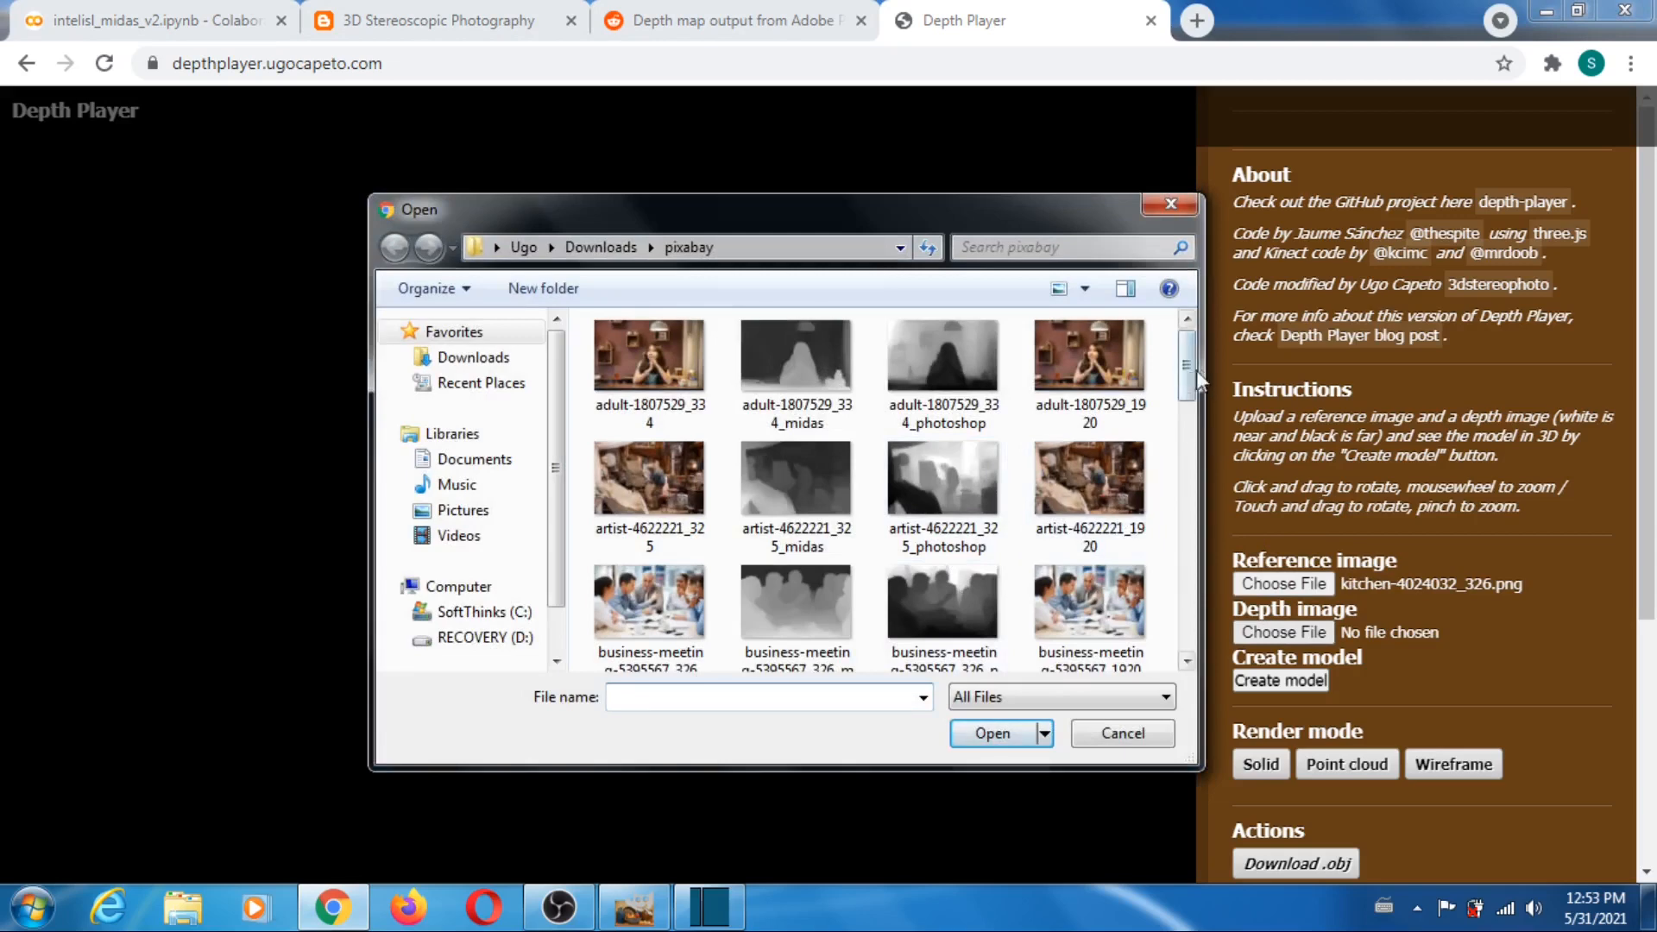
left_click_drag(1189, 361, 1186, 515)
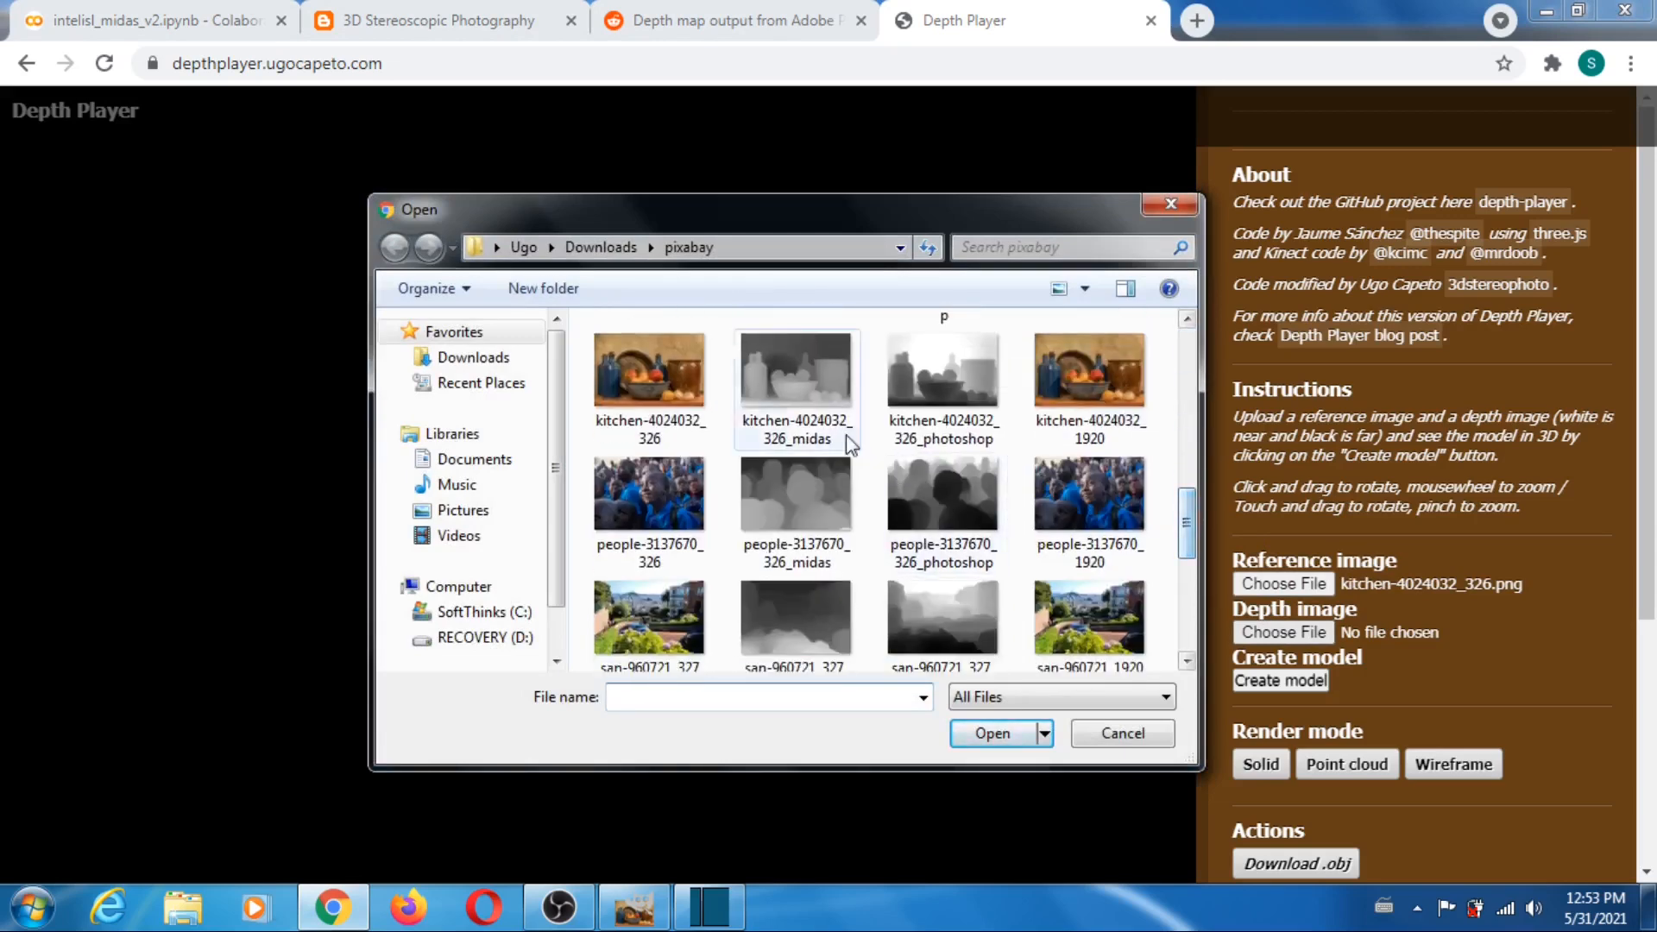
left_click(834, 406)
left_click(993, 733)
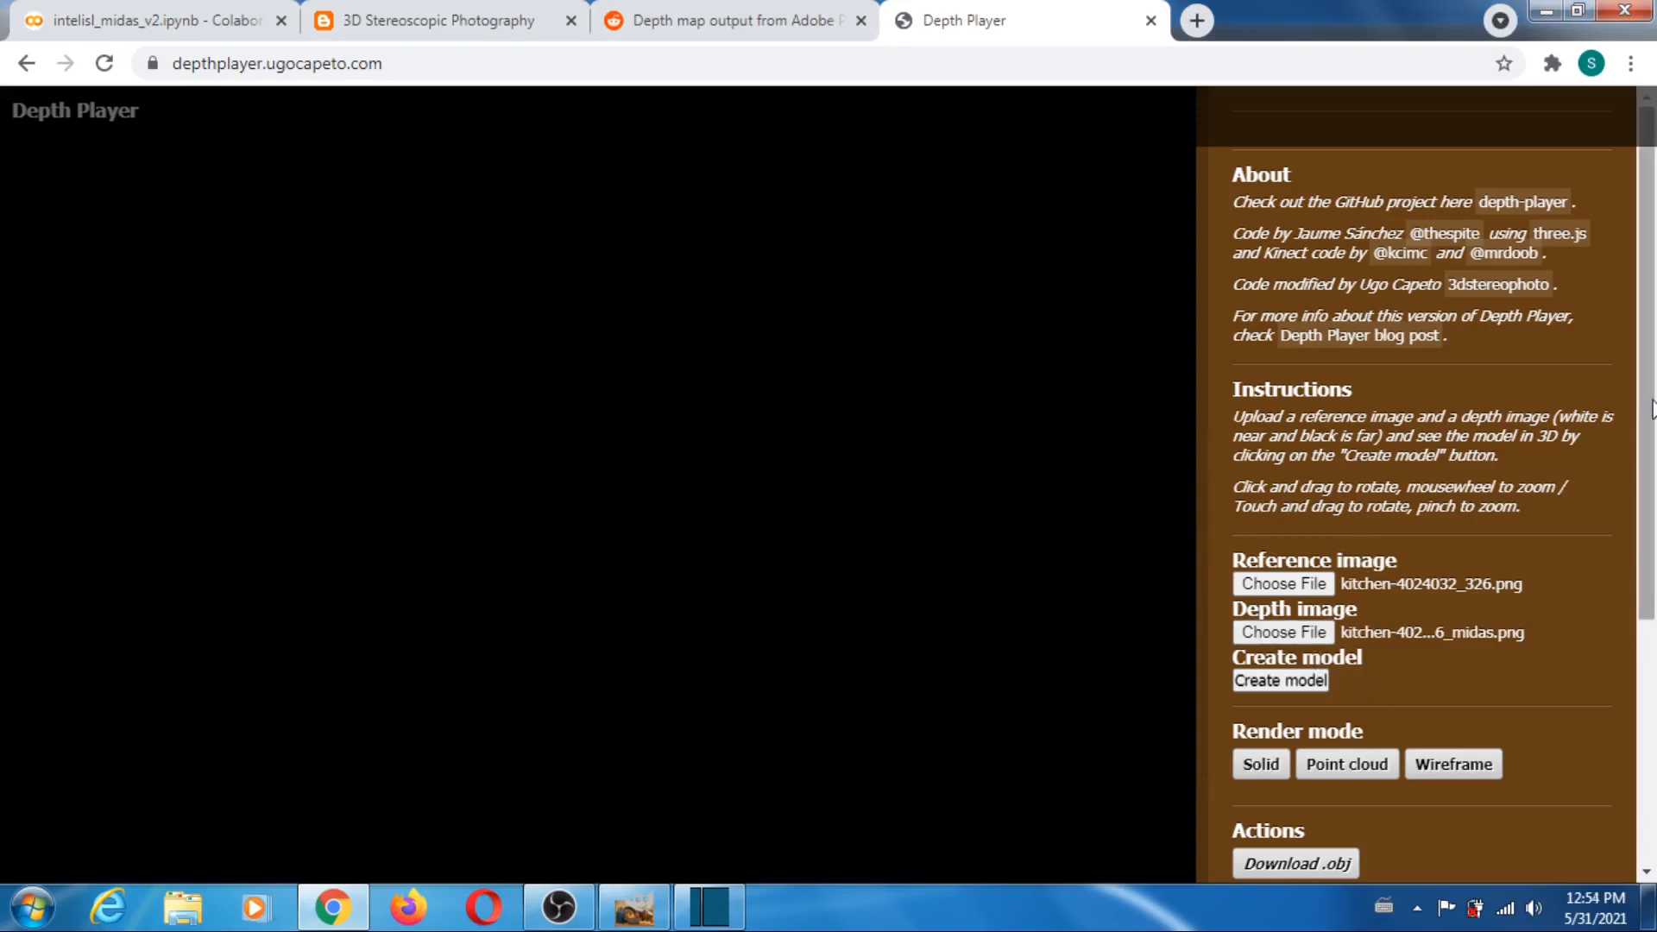
- Set the far plane to 65 and downsampling to 1, and create the kitchen-4024032_326 model
left_click_drag(1650, 407, 1653, 669)
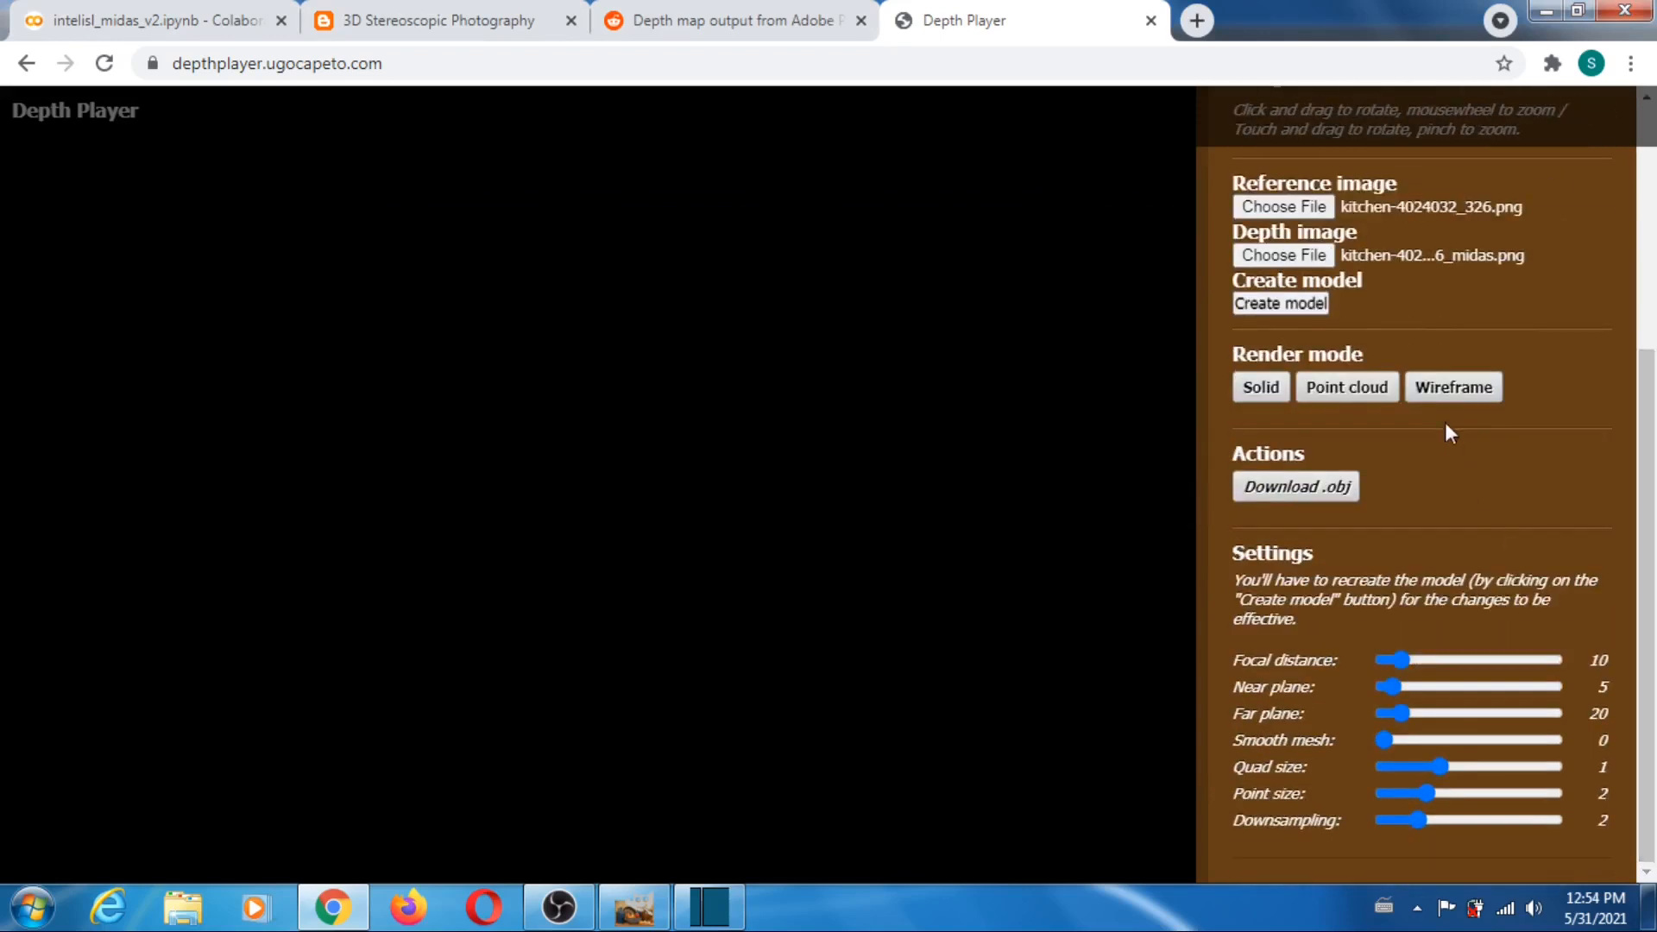
left_click(1440, 714)
left_click_drag(1421, 817, 1384, 820)
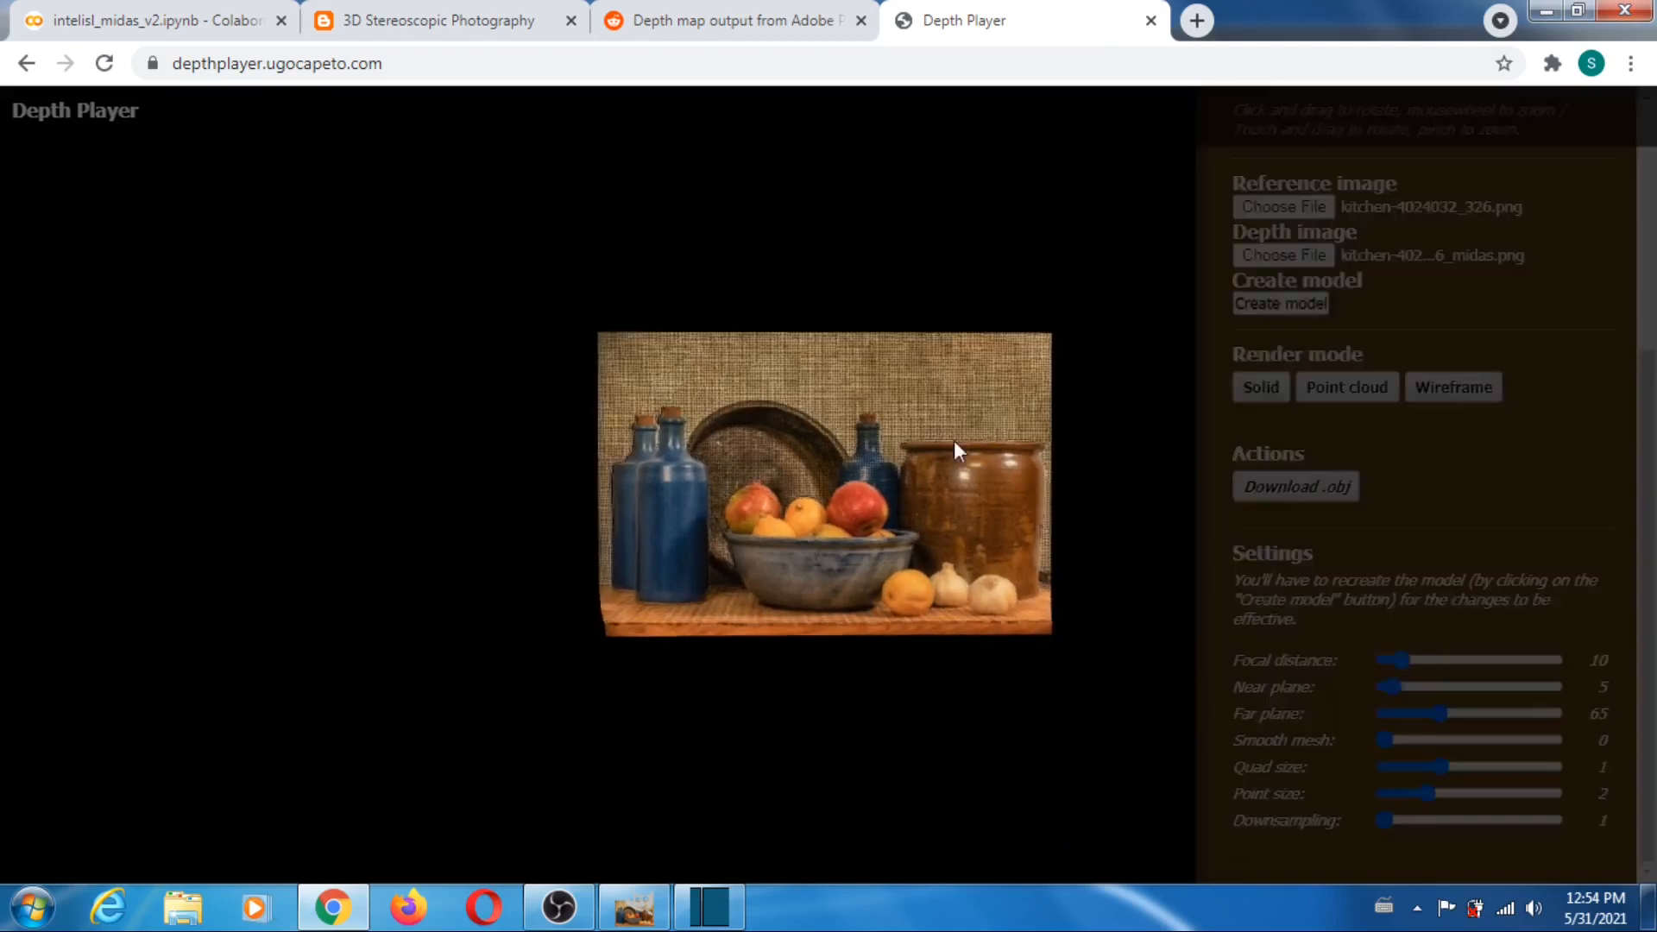
- Rotate the kitchen still-life model to inspect its depth, and reload Depth Player to clear it
left_click_drag(954, 442, 935, 407)
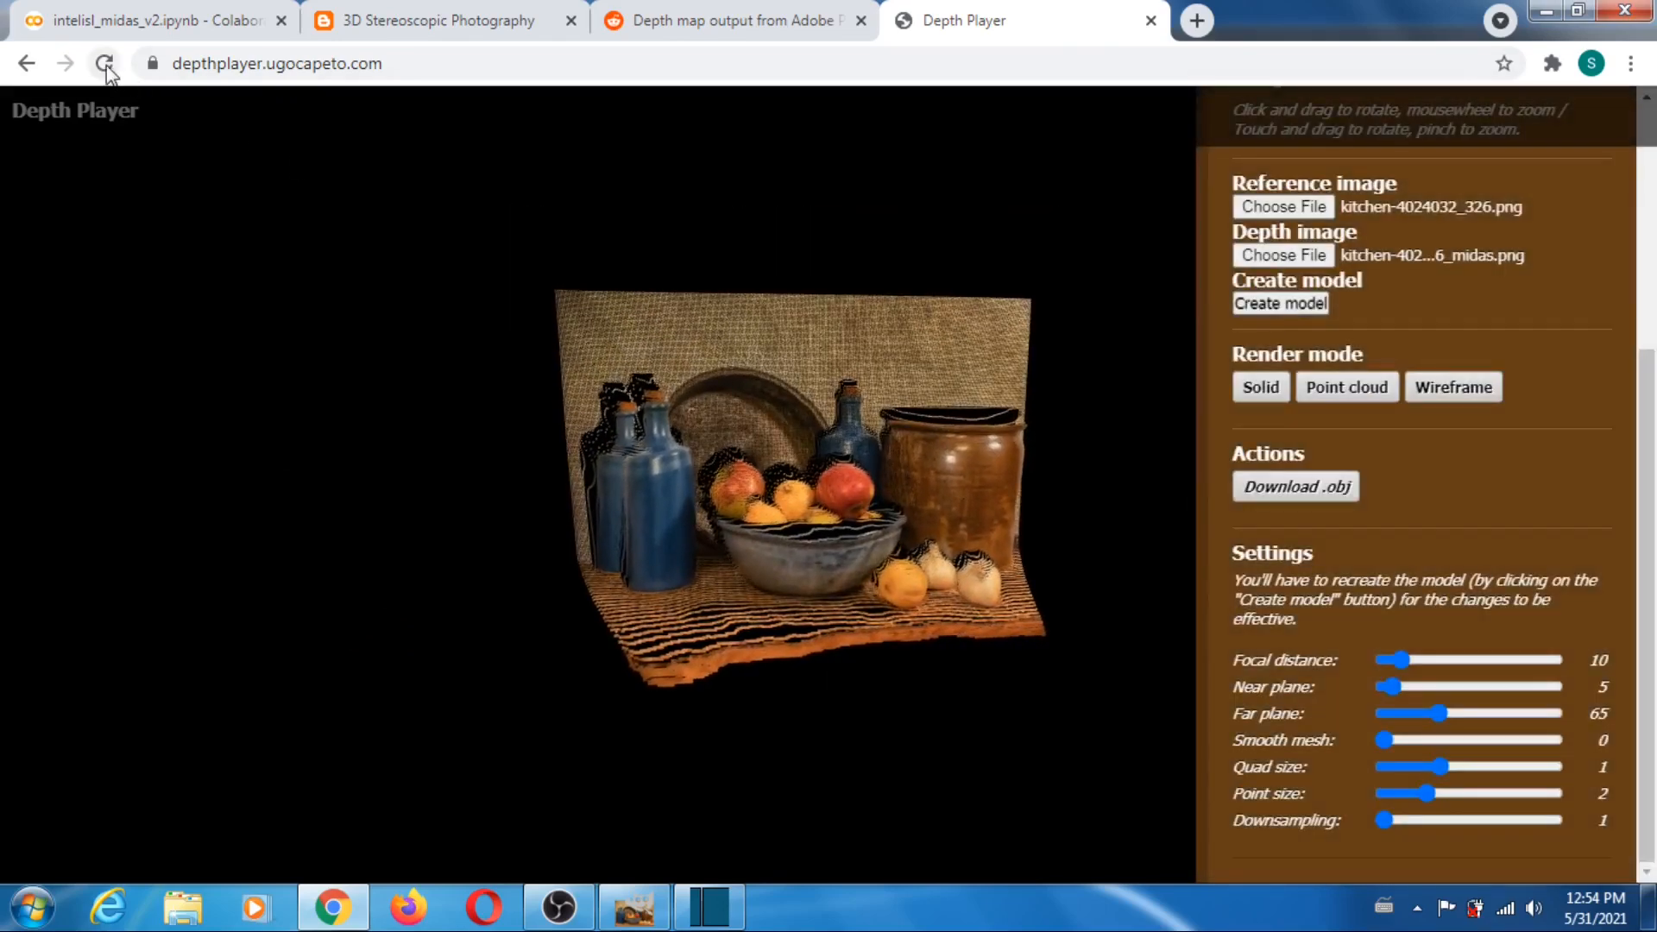
left_click(104, 63)
- Switch to GIMP and compare the people-3137670_326 photo with its MiDaS depth map by toggling the photo layer's visibility
left_click(634, 906)
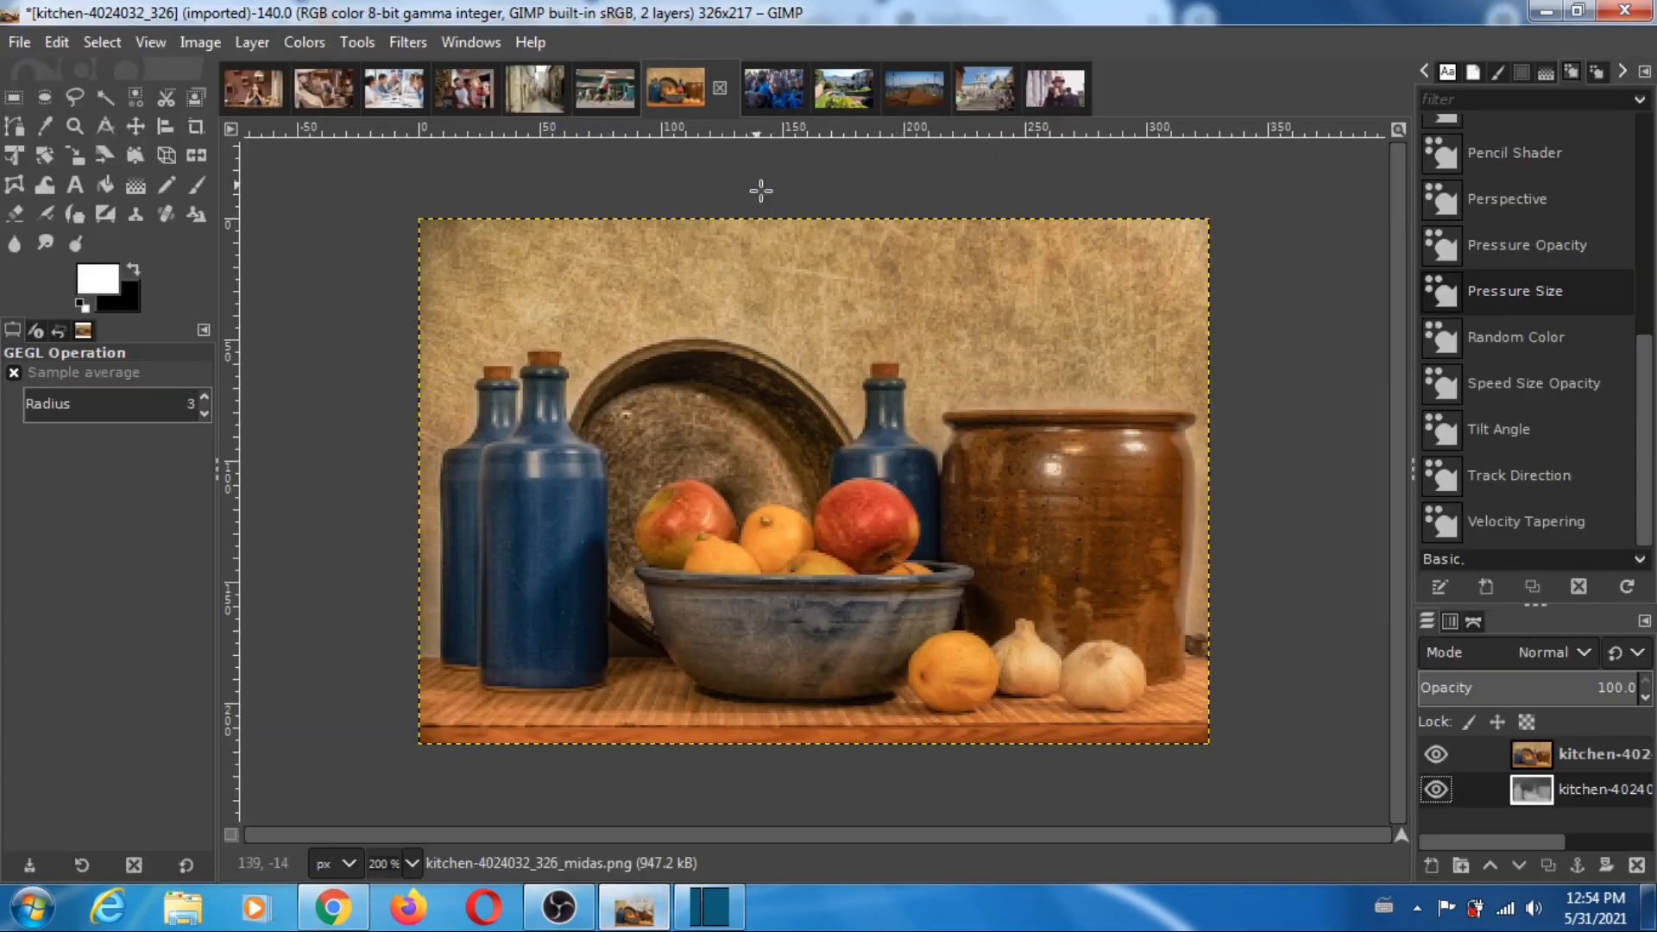
left_click(781, 84)
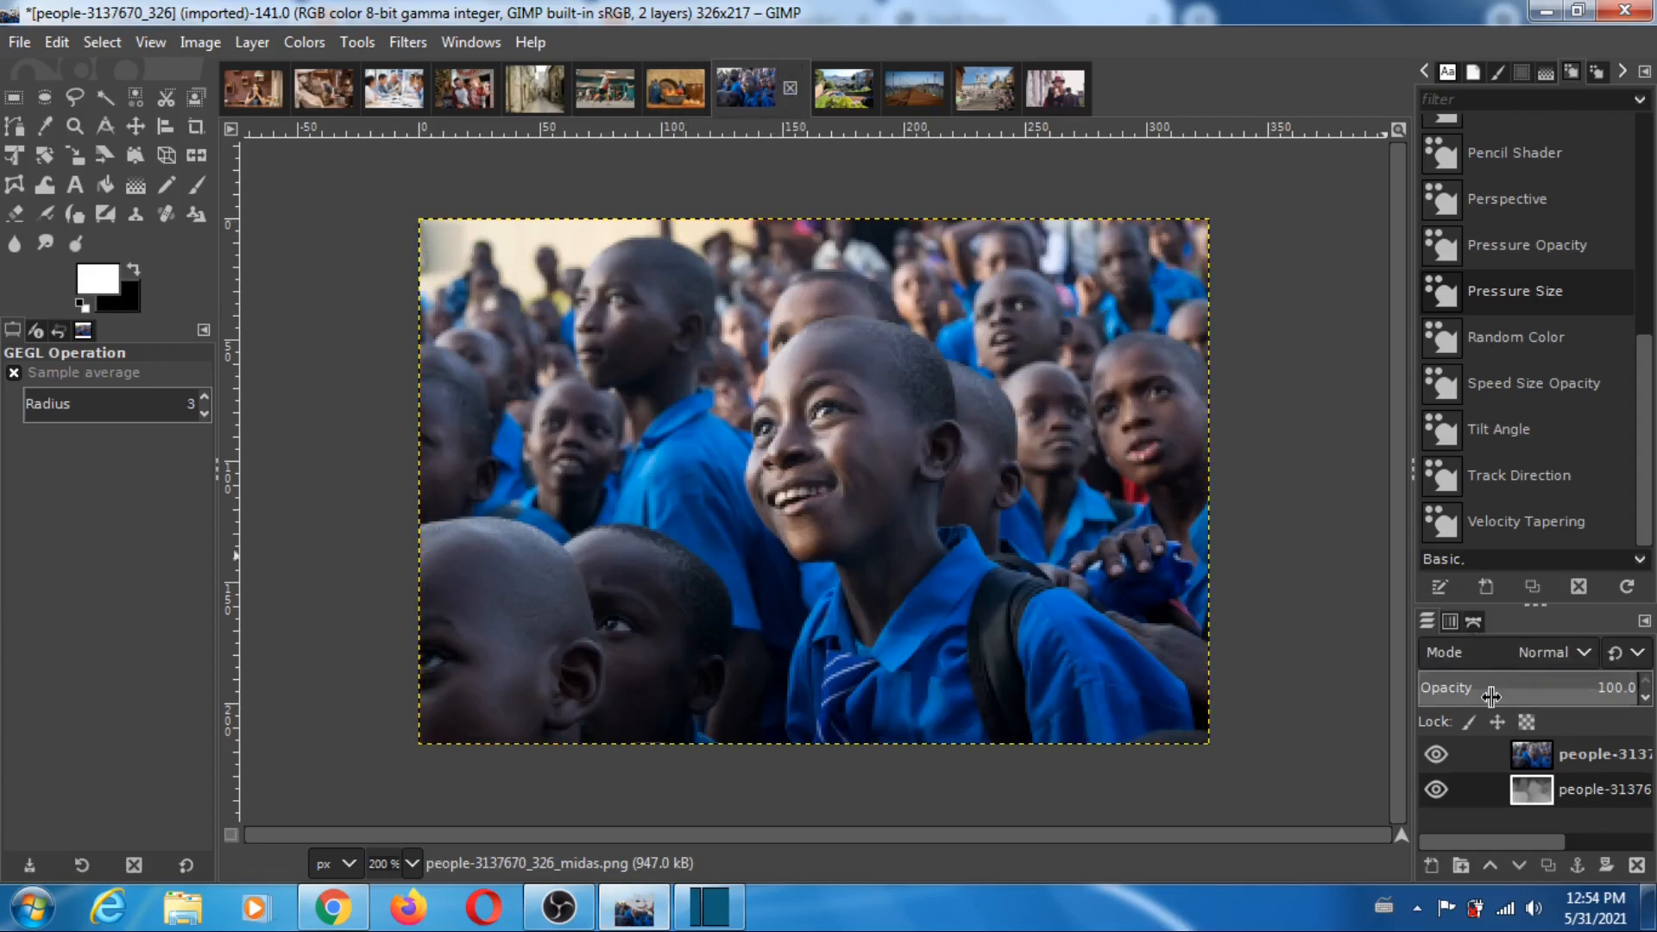
left_click(1436, 754)
left_click(1437, 748)
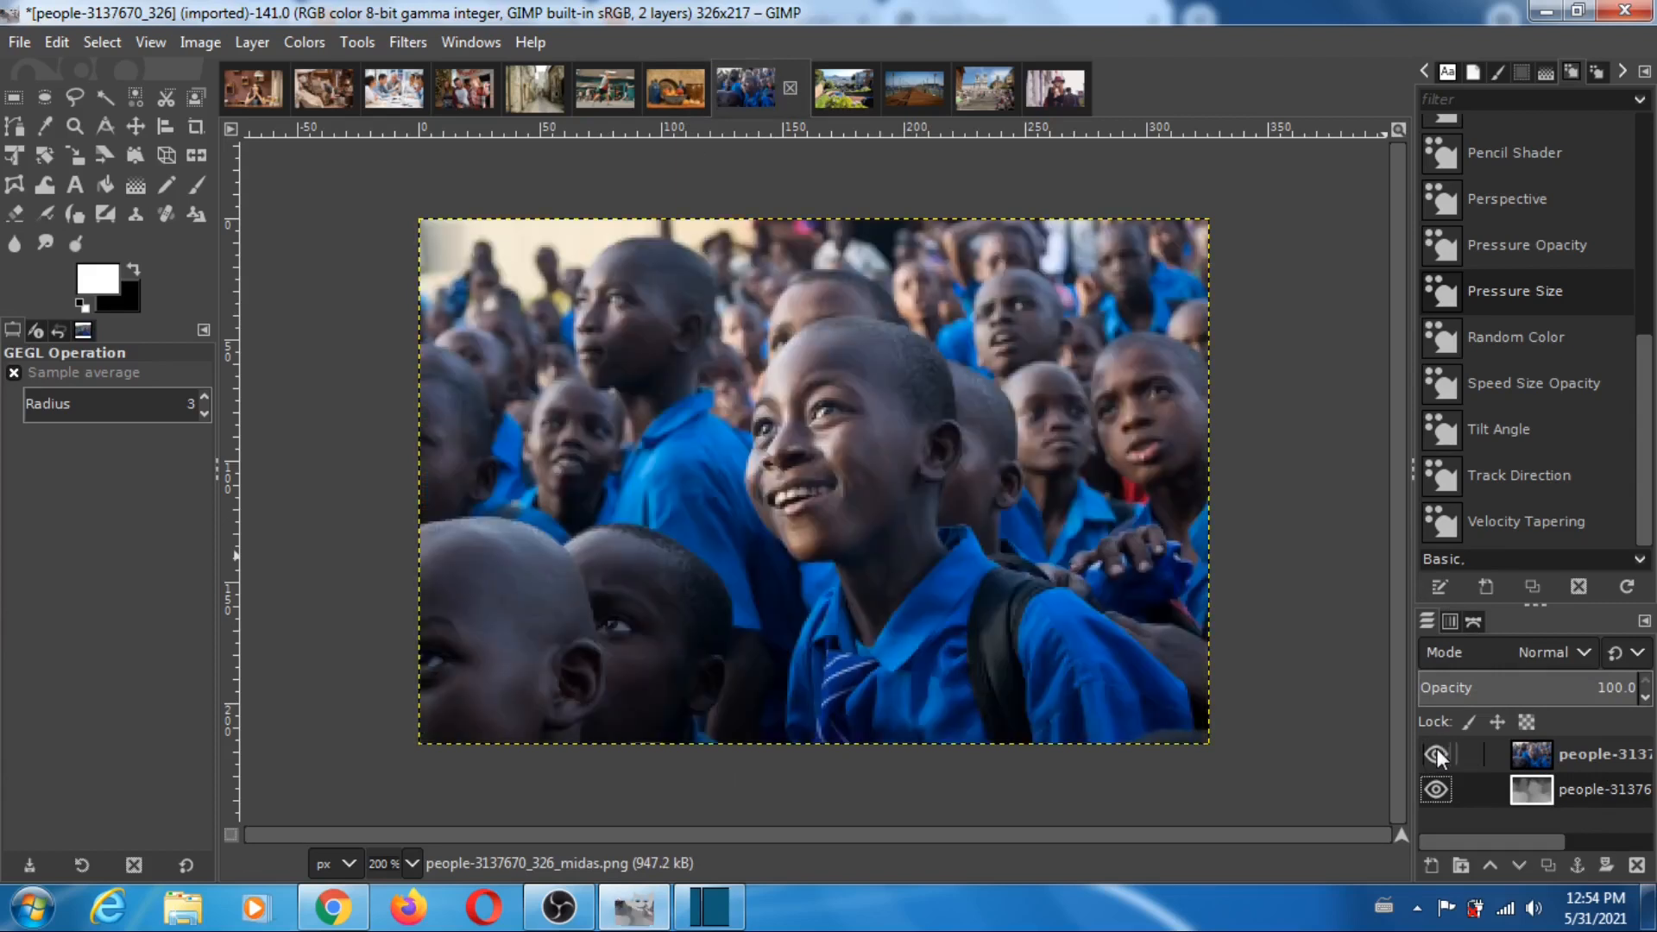
left_click(1437, 749)
left_click(1437, 749)
left_click(1437, 749)
left_click(1437, 748)
left_click(1437, 749)
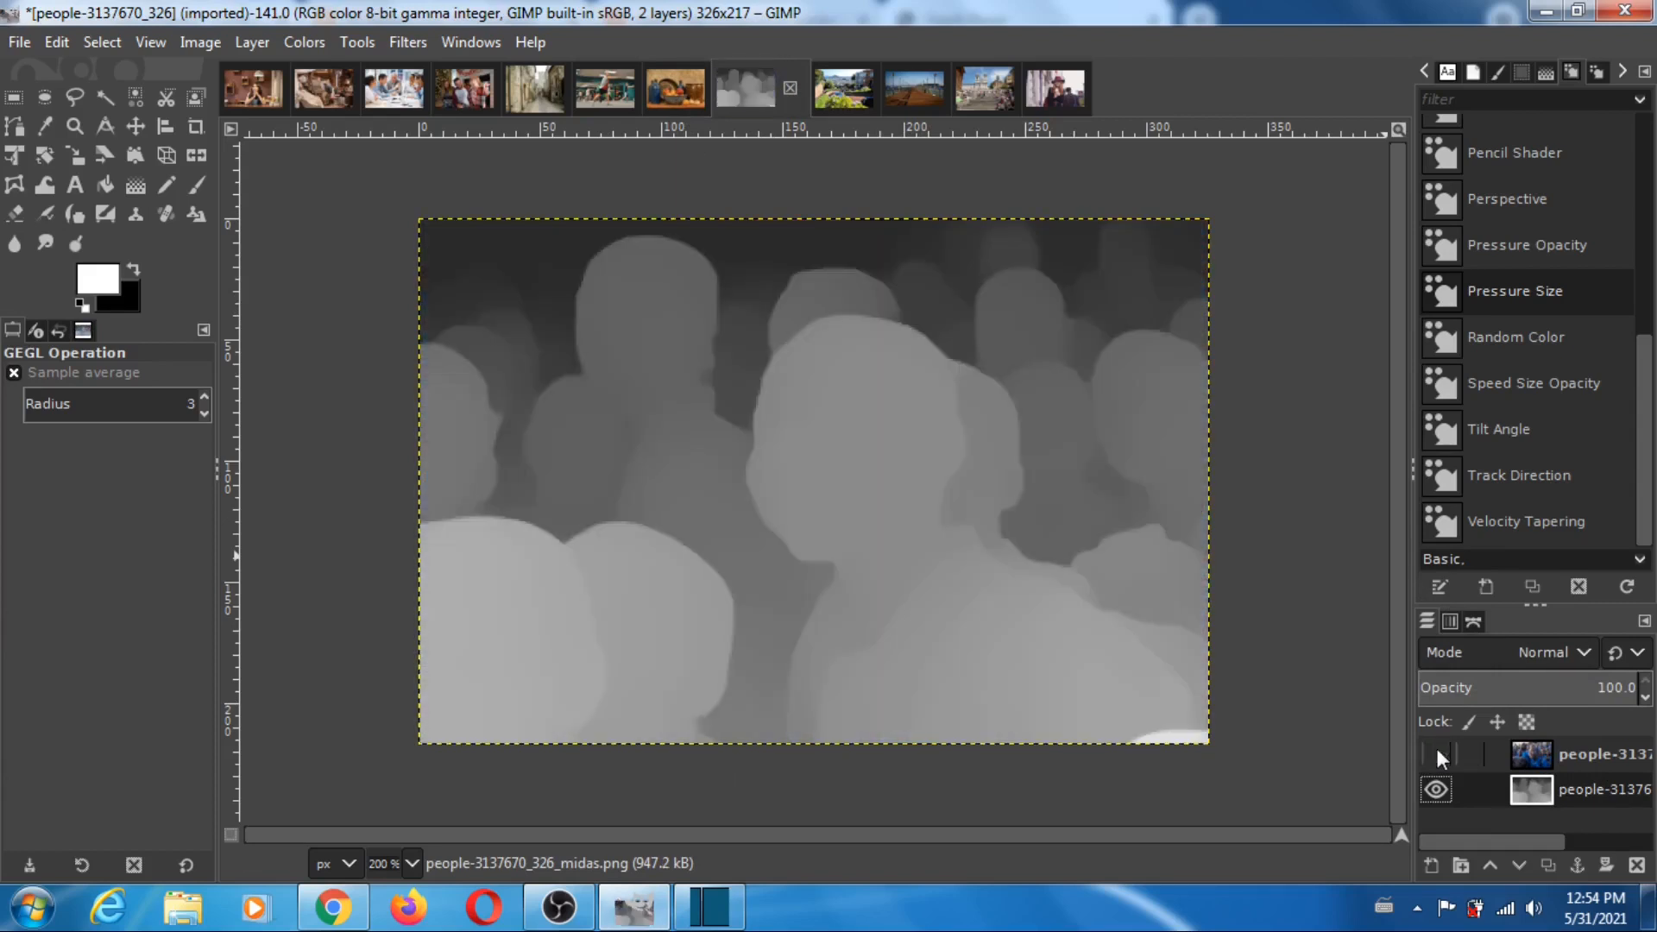
left_click(1437, 749)
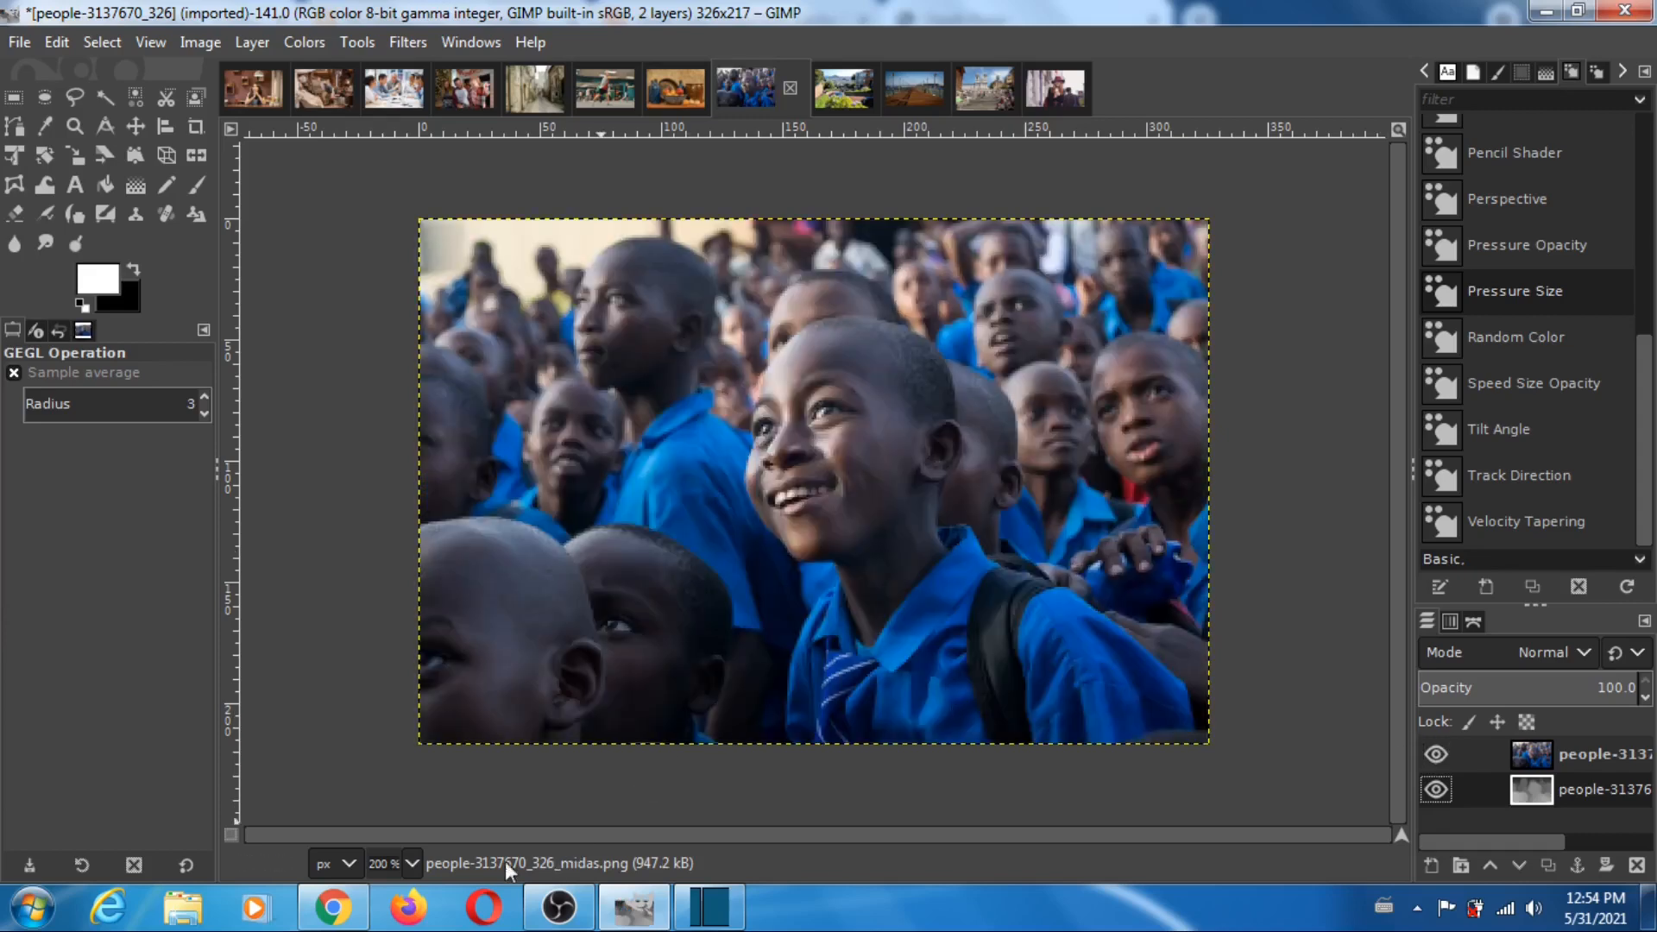
- Return to Depth Player and load people-3137670_326 from the pixabay folder as the reference image
left_click(362, 913)
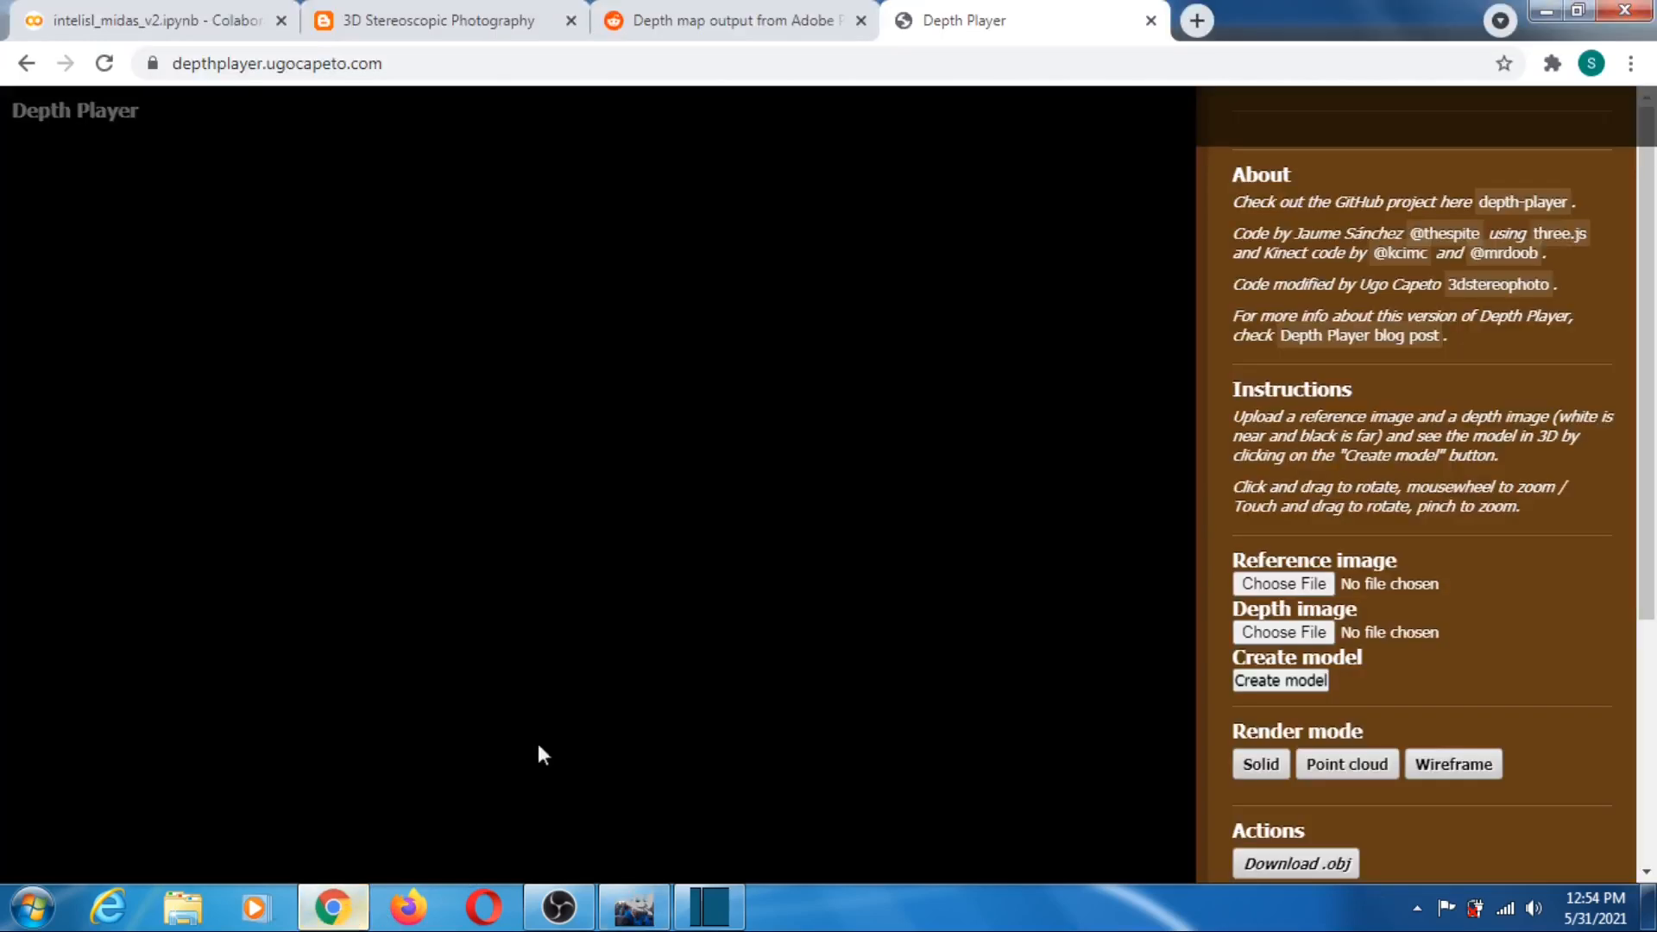
left_click(1289, 591)
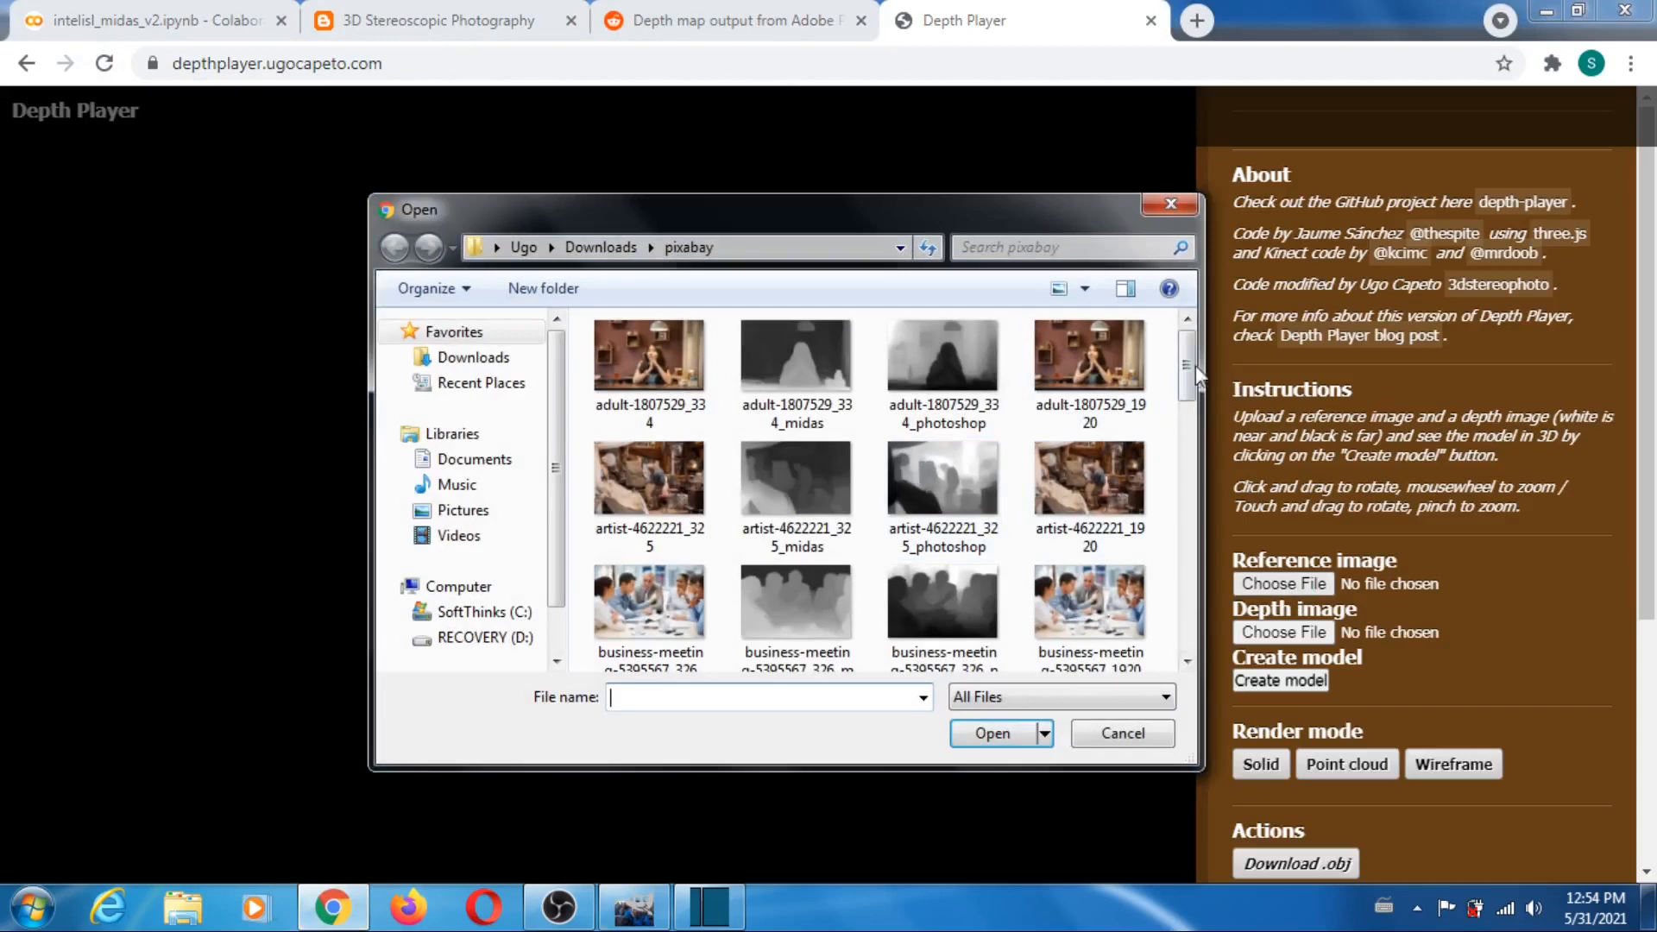
left_click_drag(1194, 365, 1198, 505)
left_click(674, 598)
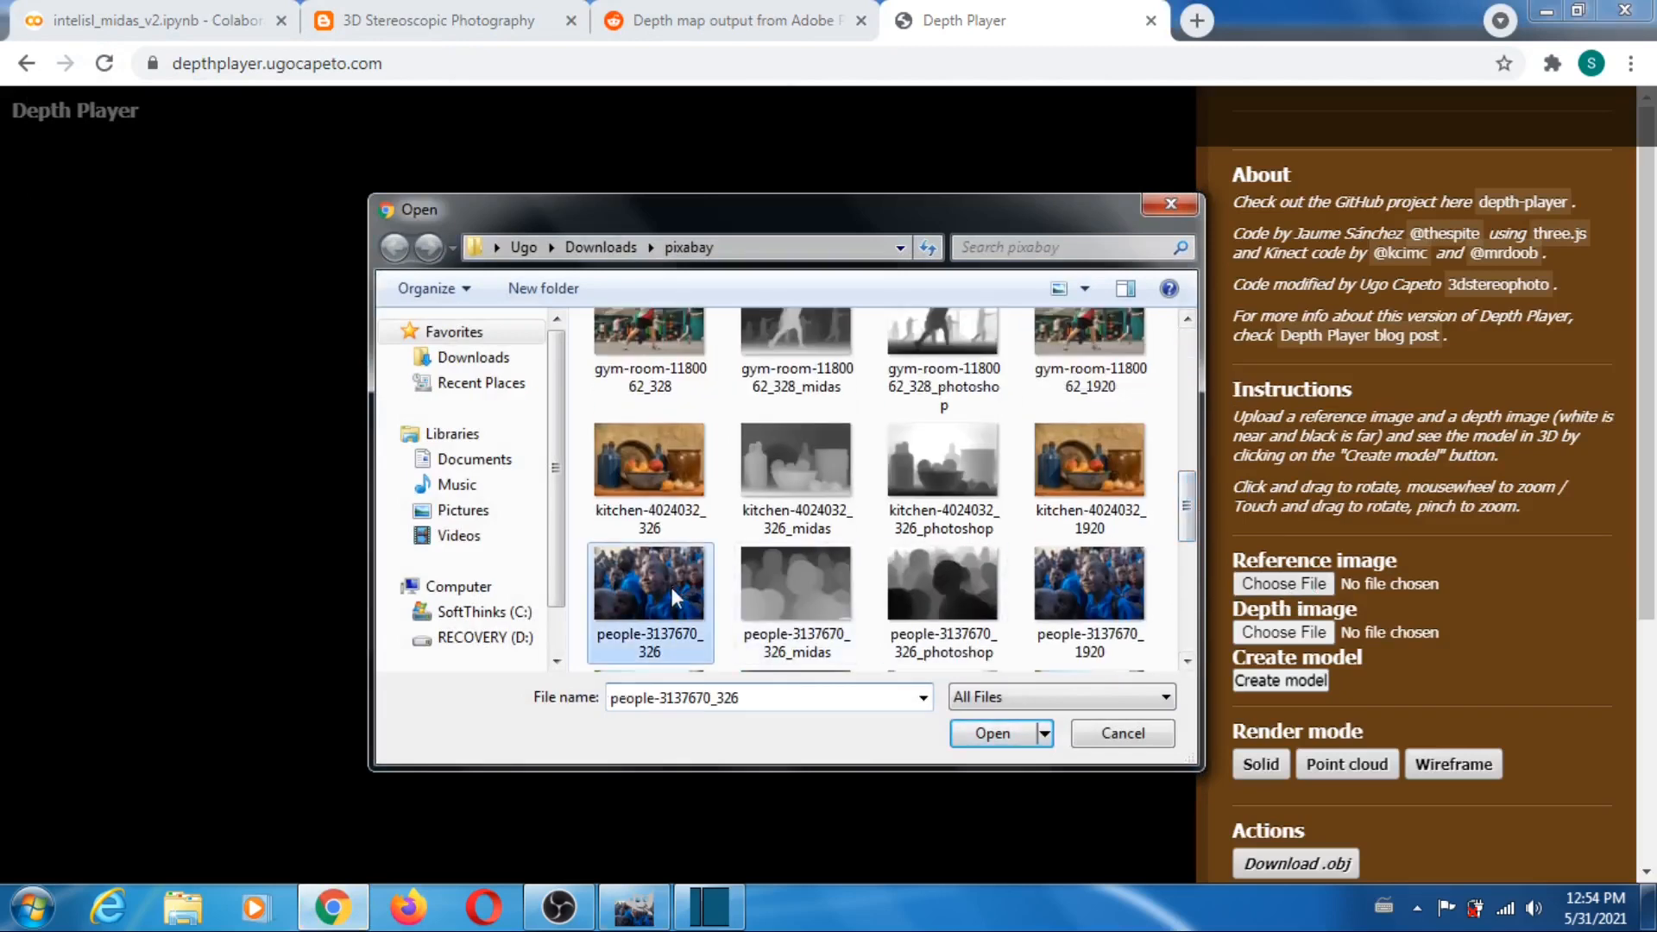
left_click(992, 732)
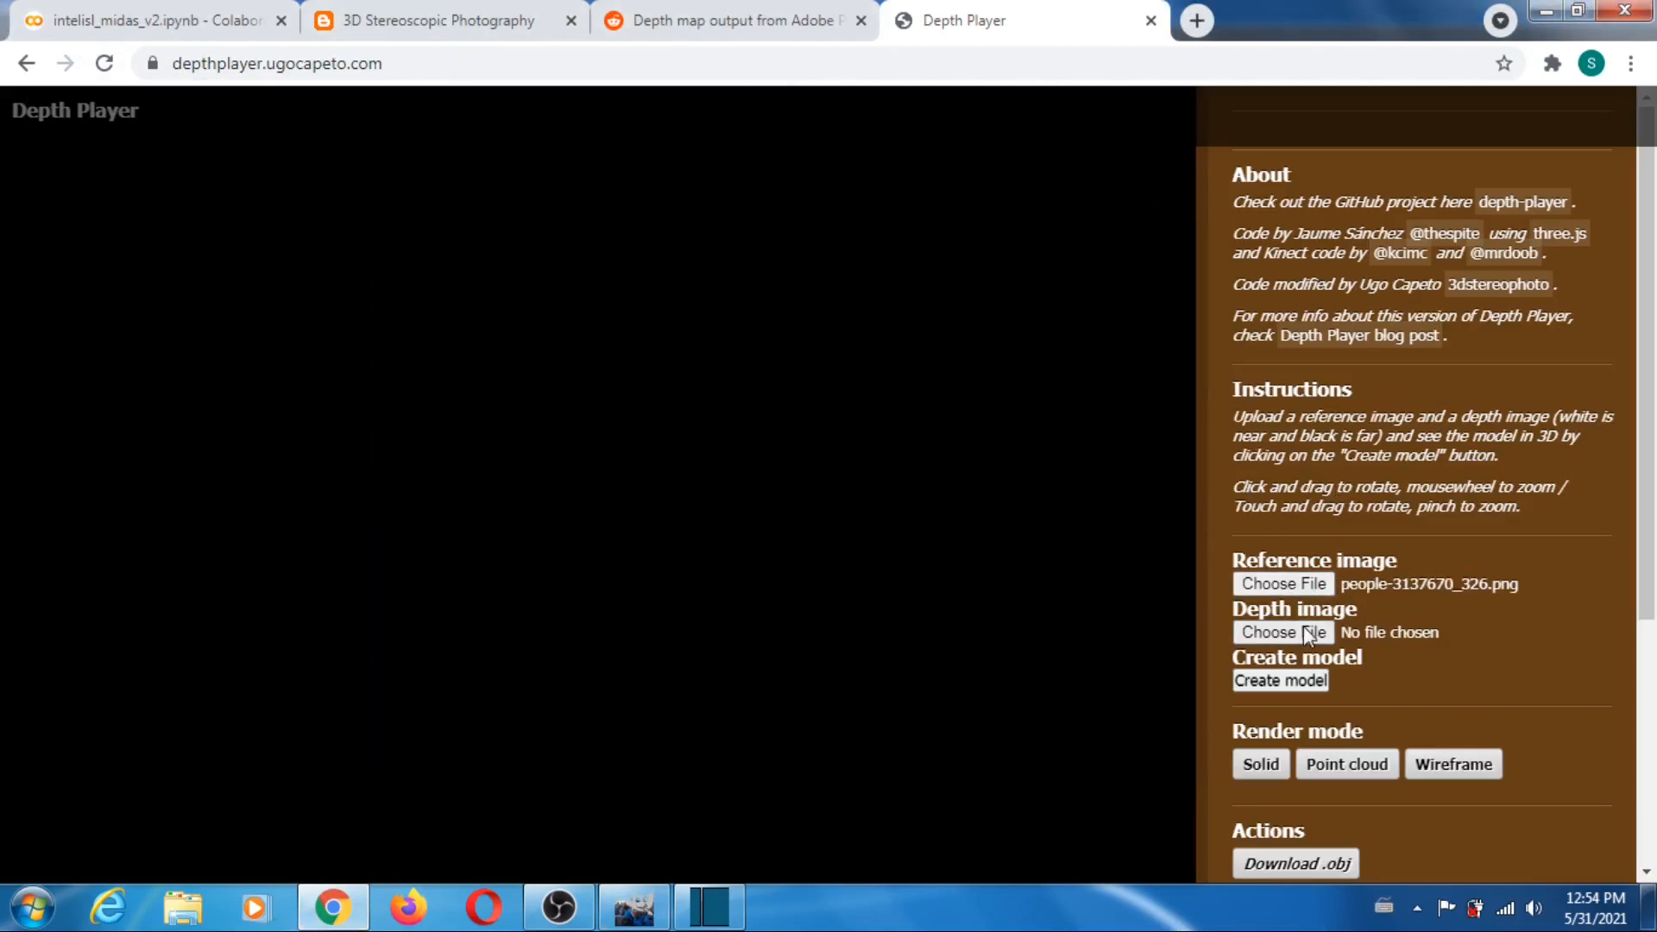
- Load people-3137670_326_midas from the pixabay folder as the depth image
left_click(1305, 628)
left_click(1188, 392)
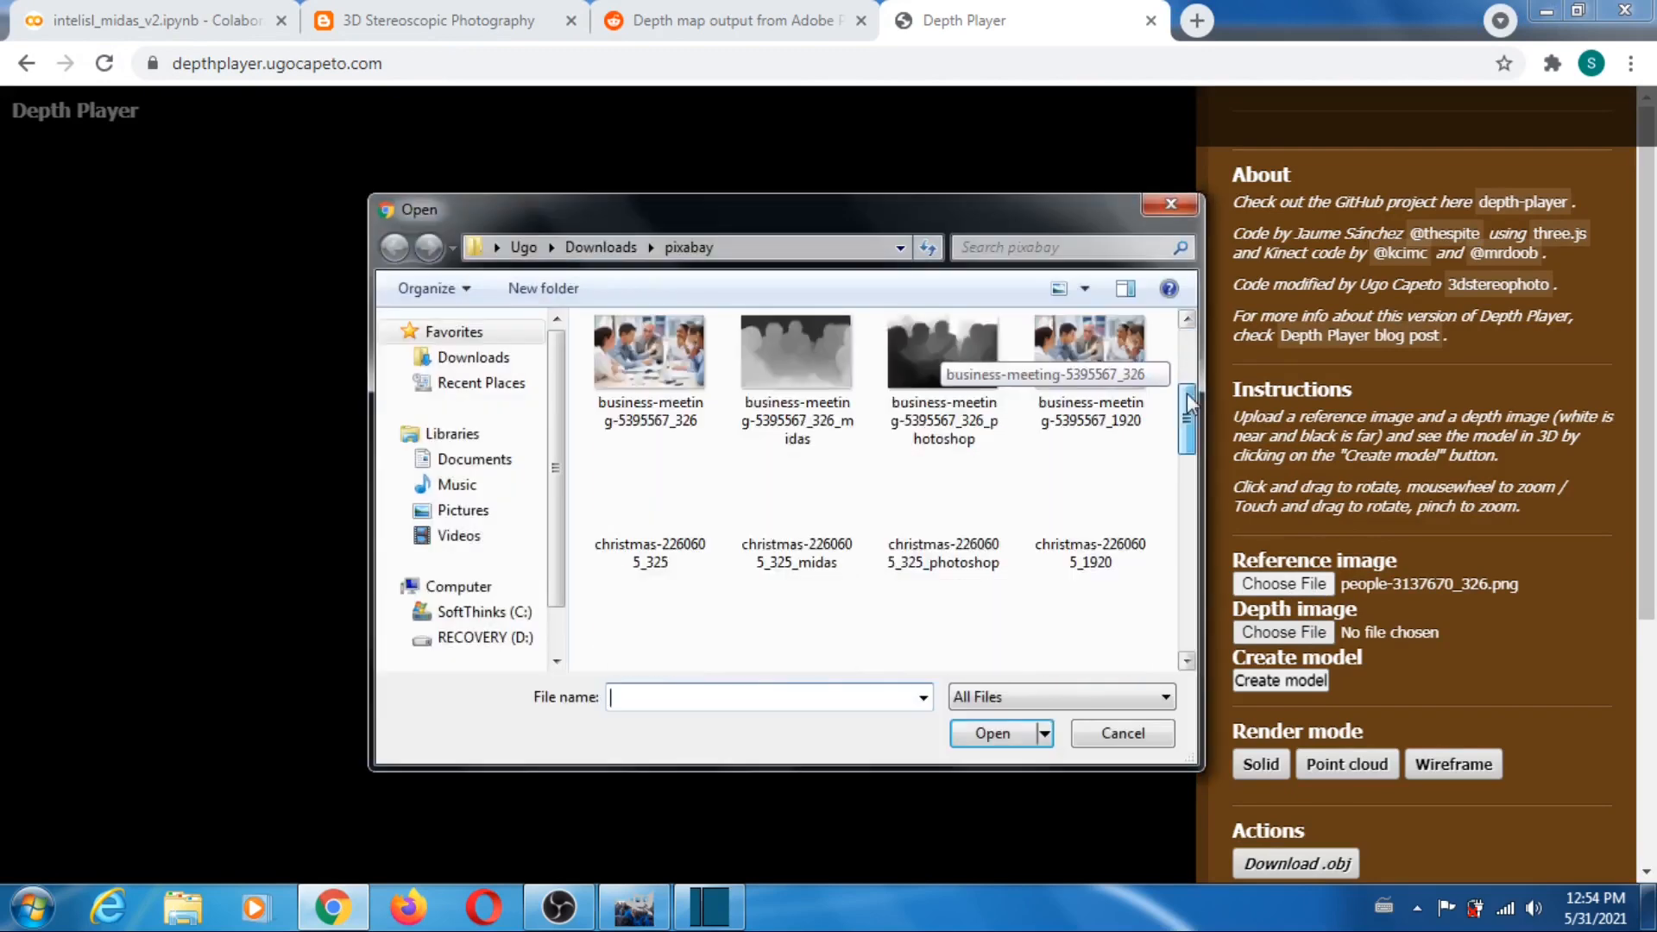
left_click_drag(1188, 392, 1197, 531)
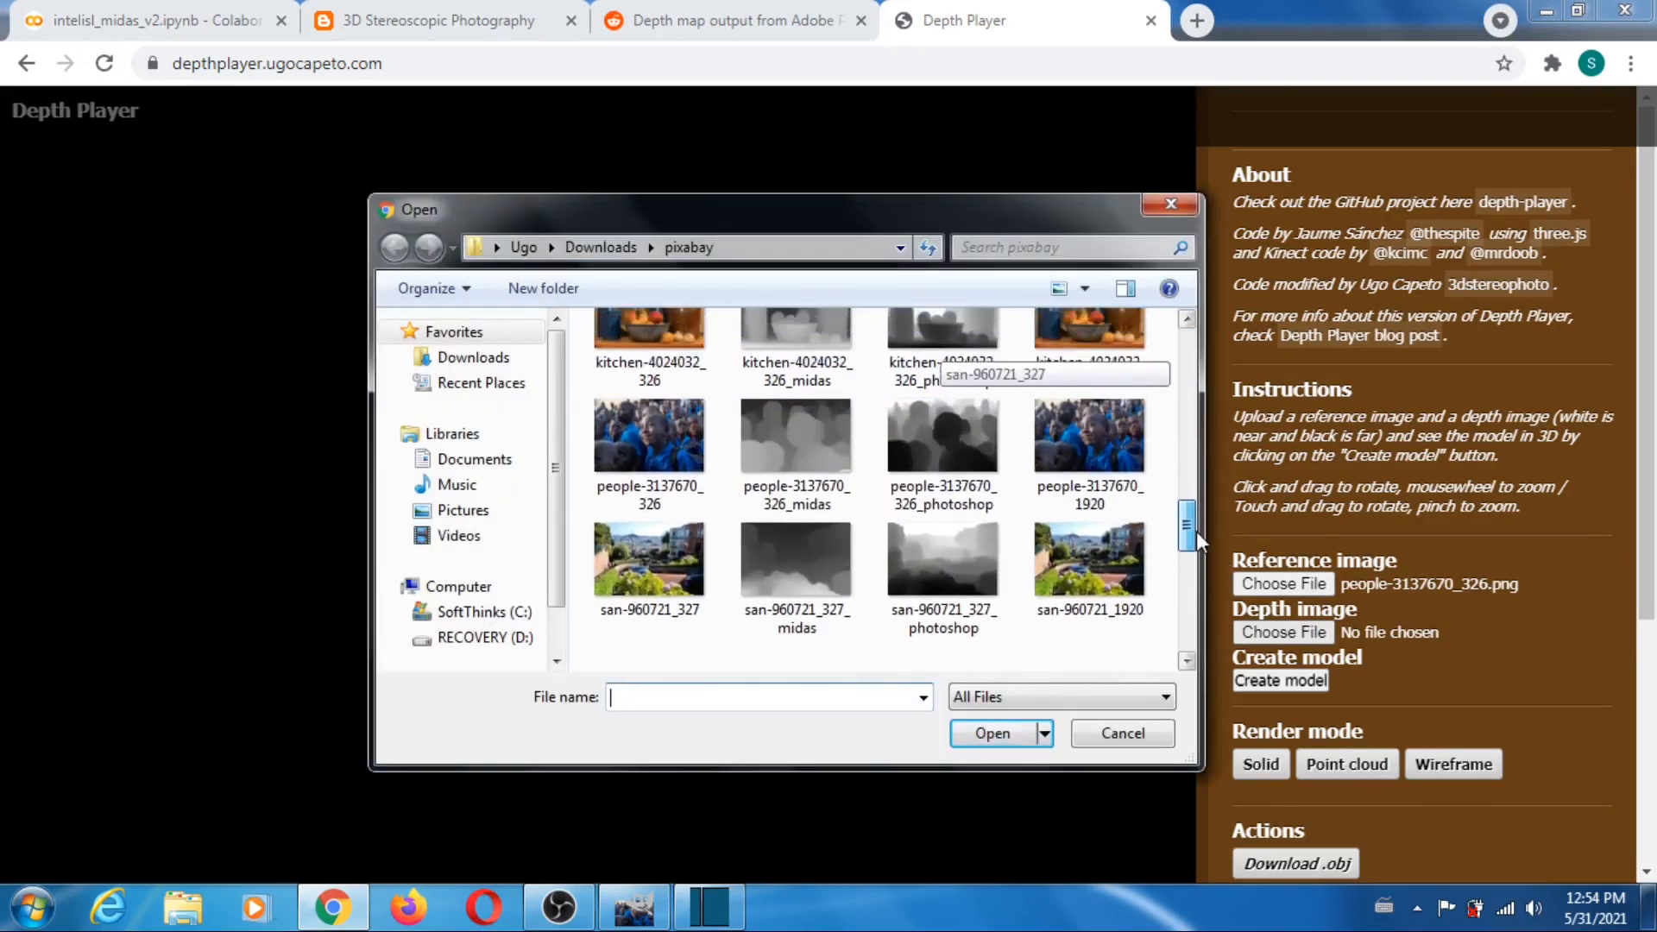
left_click(801, 441)
left_click(981, 731)
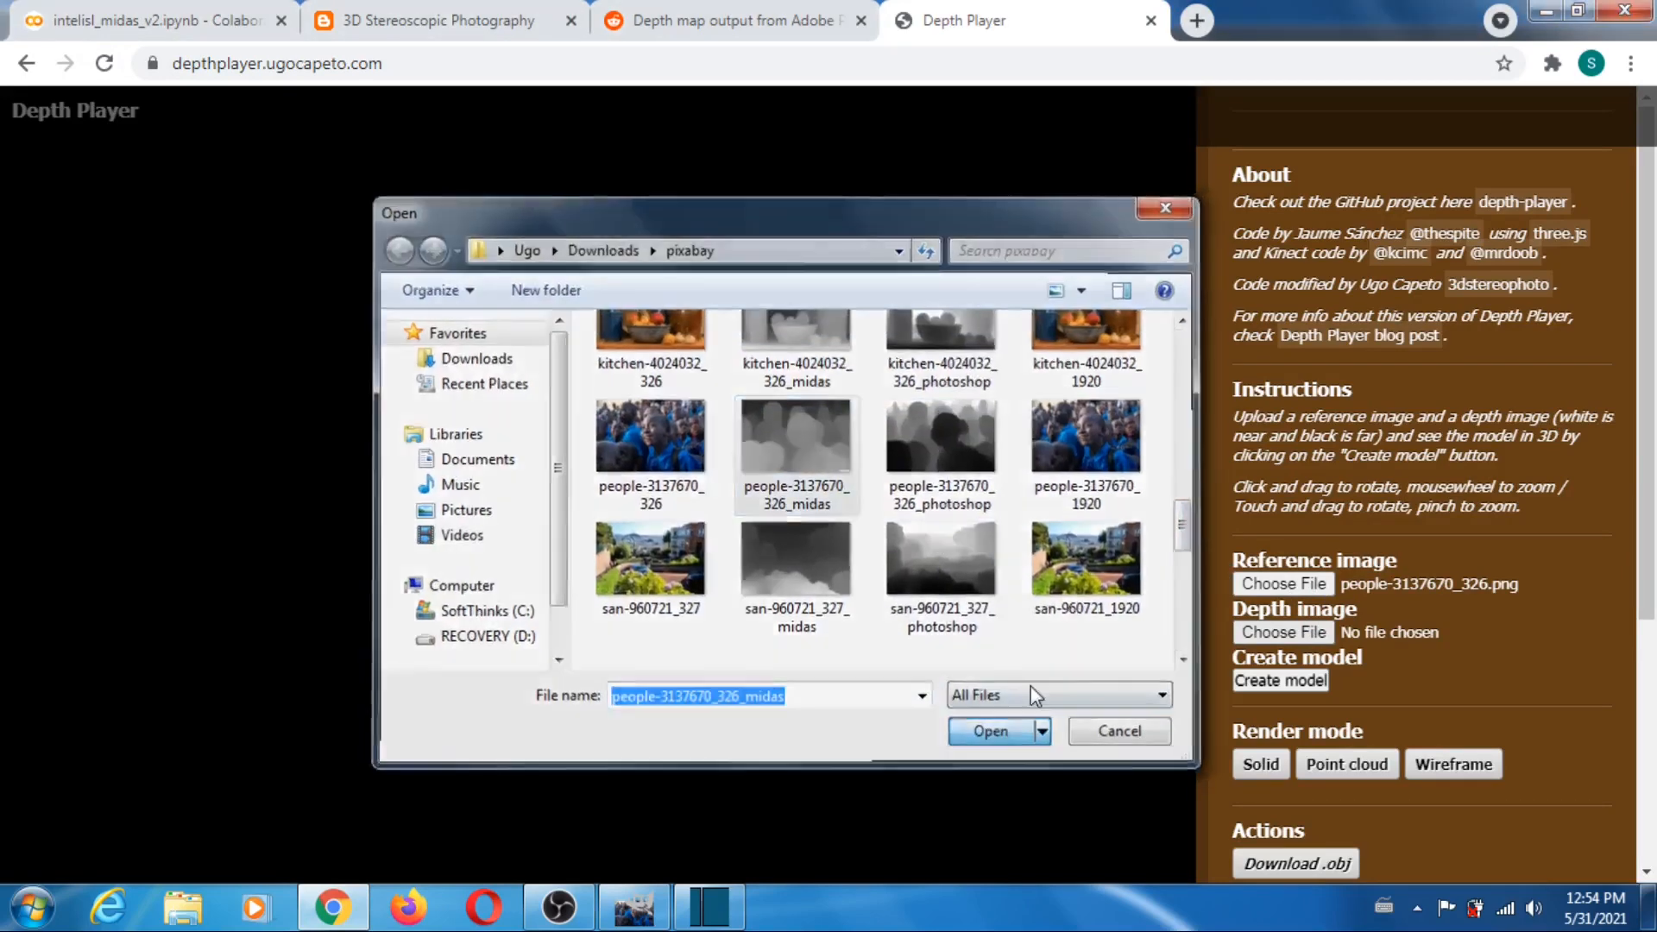
- Set the far plane to 100 and downsampling to 1, and create the people-3137670_326 model
scroll(1476, 570, "down", 4)
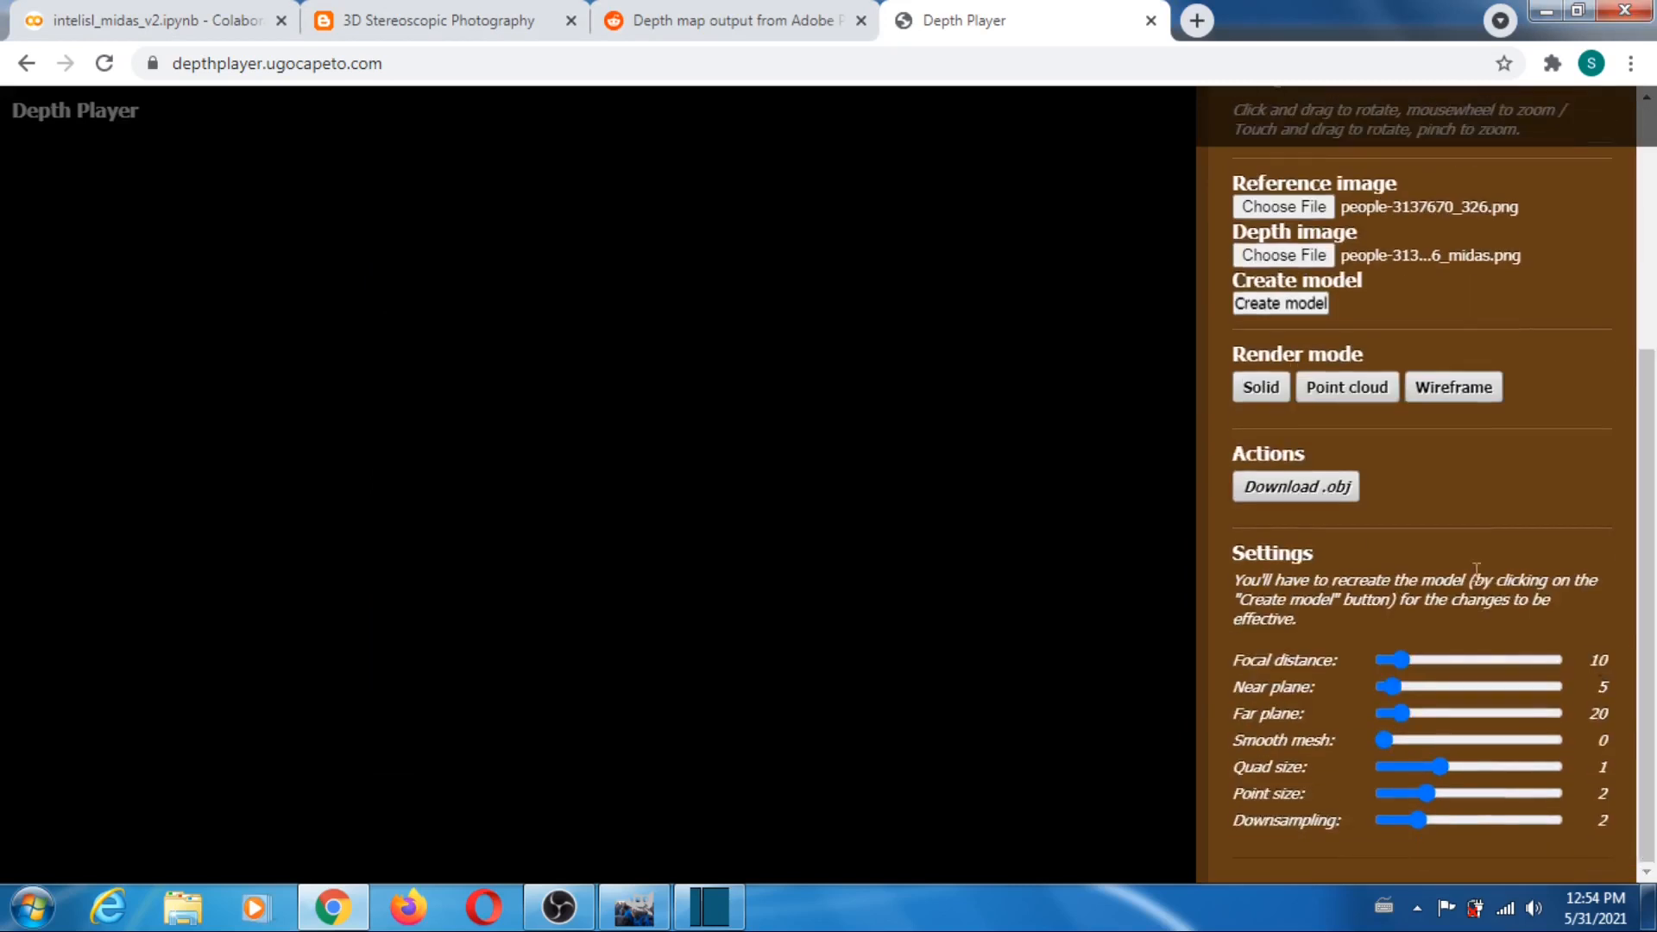
left_click_drag(1402, 715, 1470, 715)
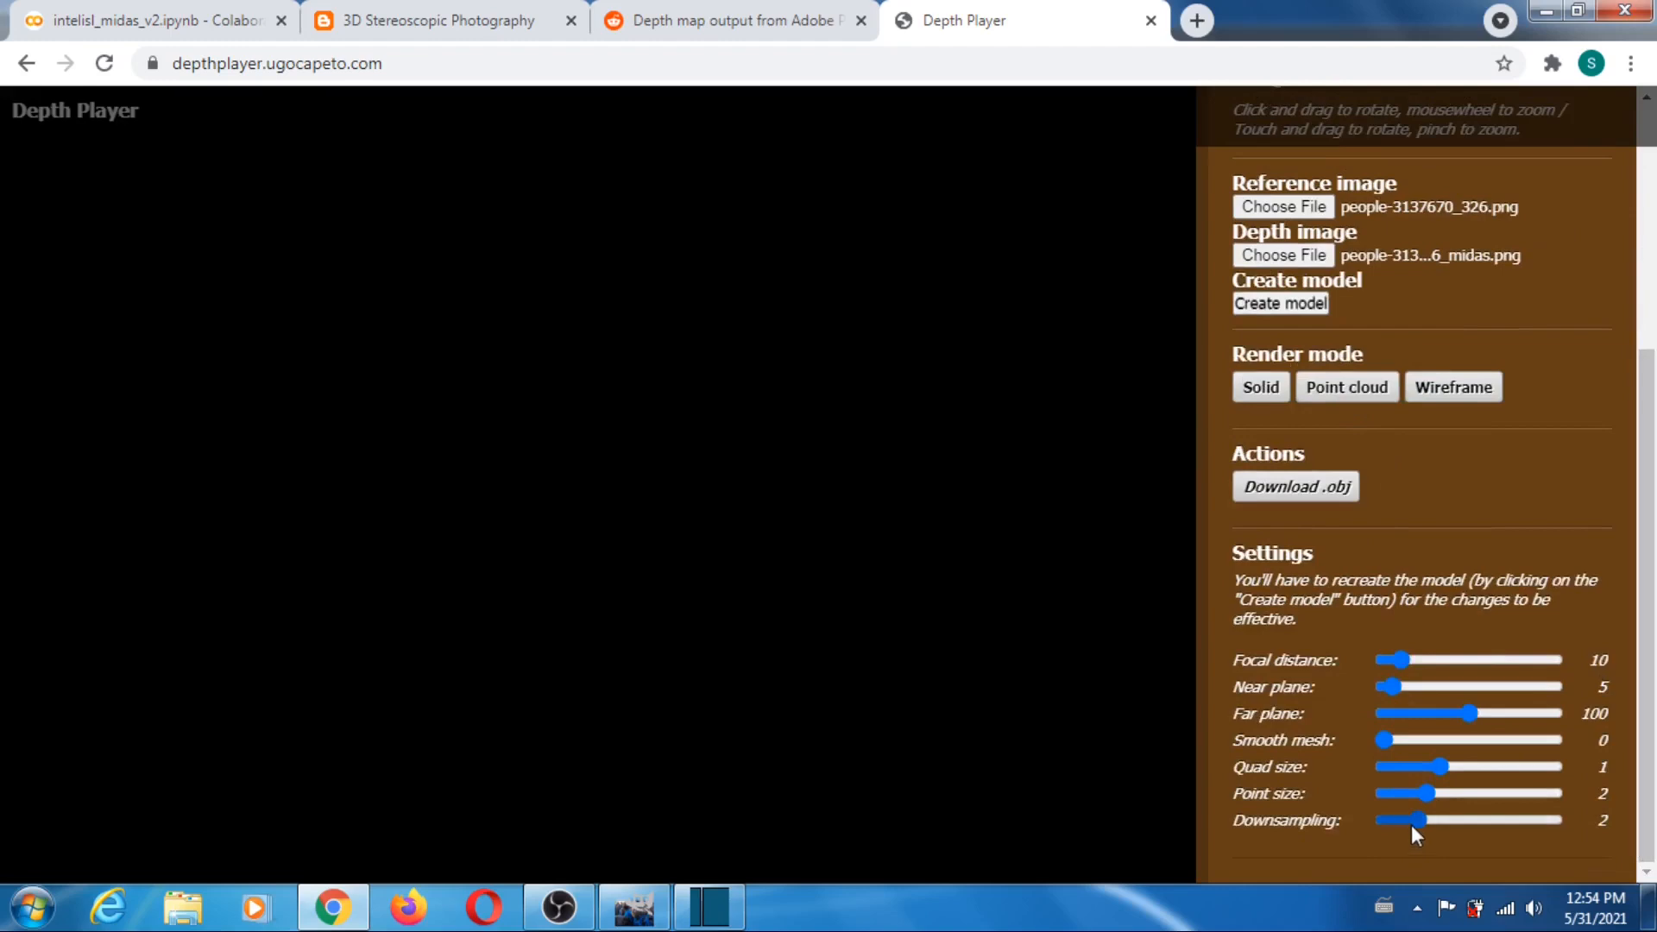
left_click(1381, 821)
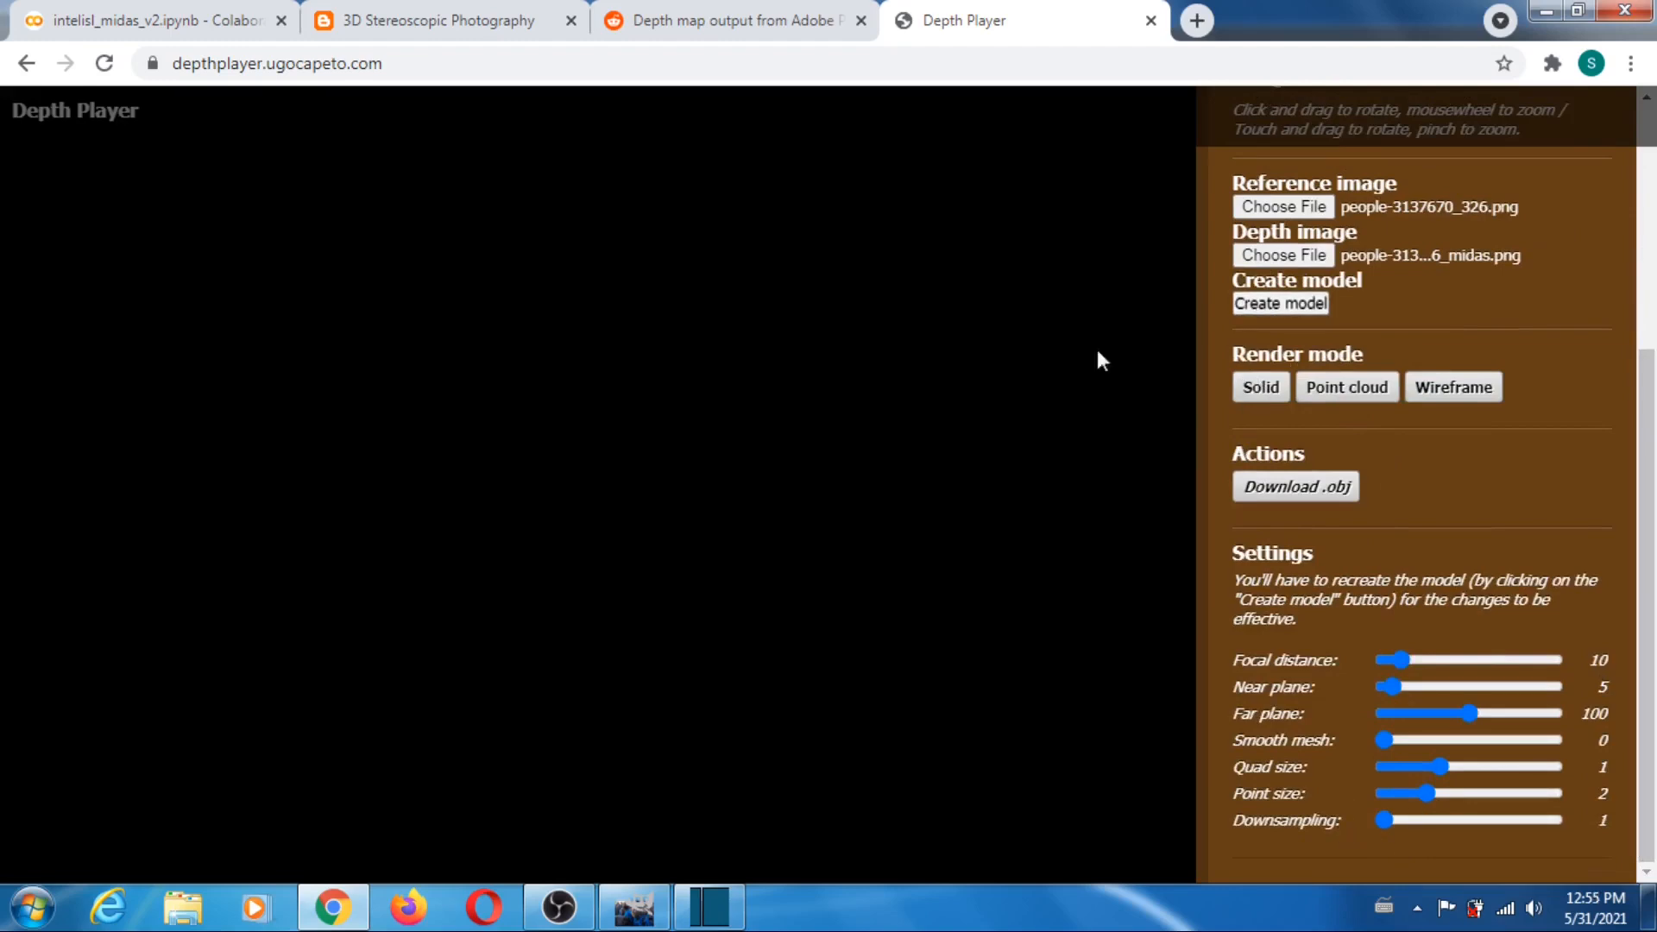
- Zoom and rotate the people model to inspect its depth, and reload Depth Player to clear it
scroll(880, 371, "down", 8)
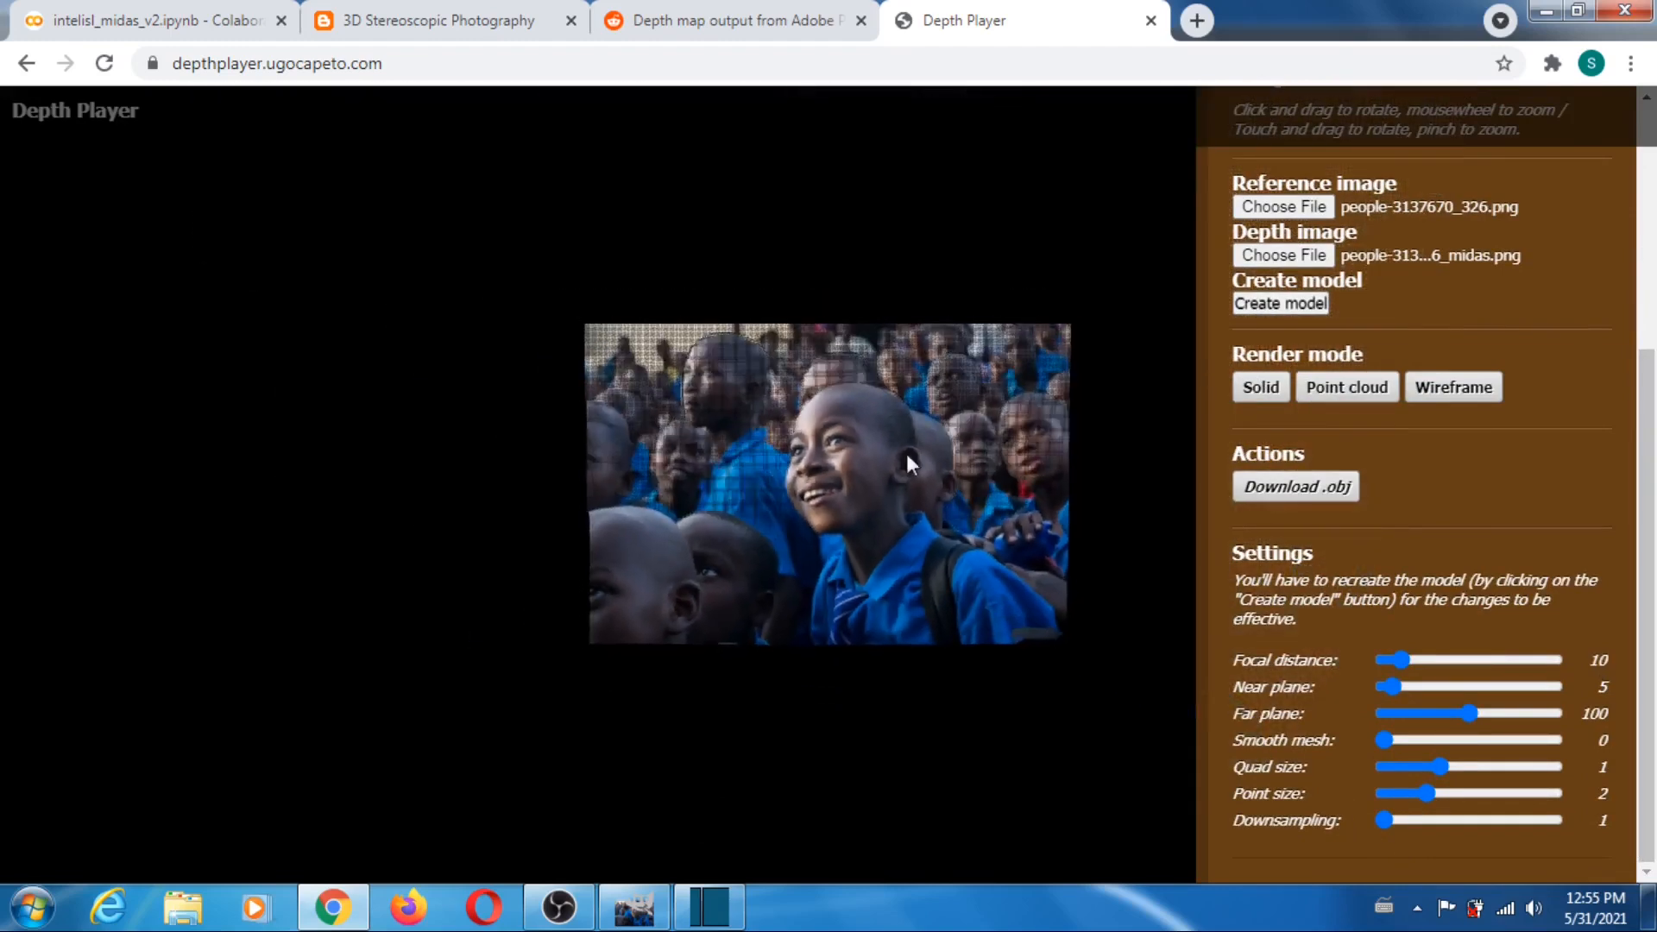
left_click_drag(930, 489, 1027, 409)
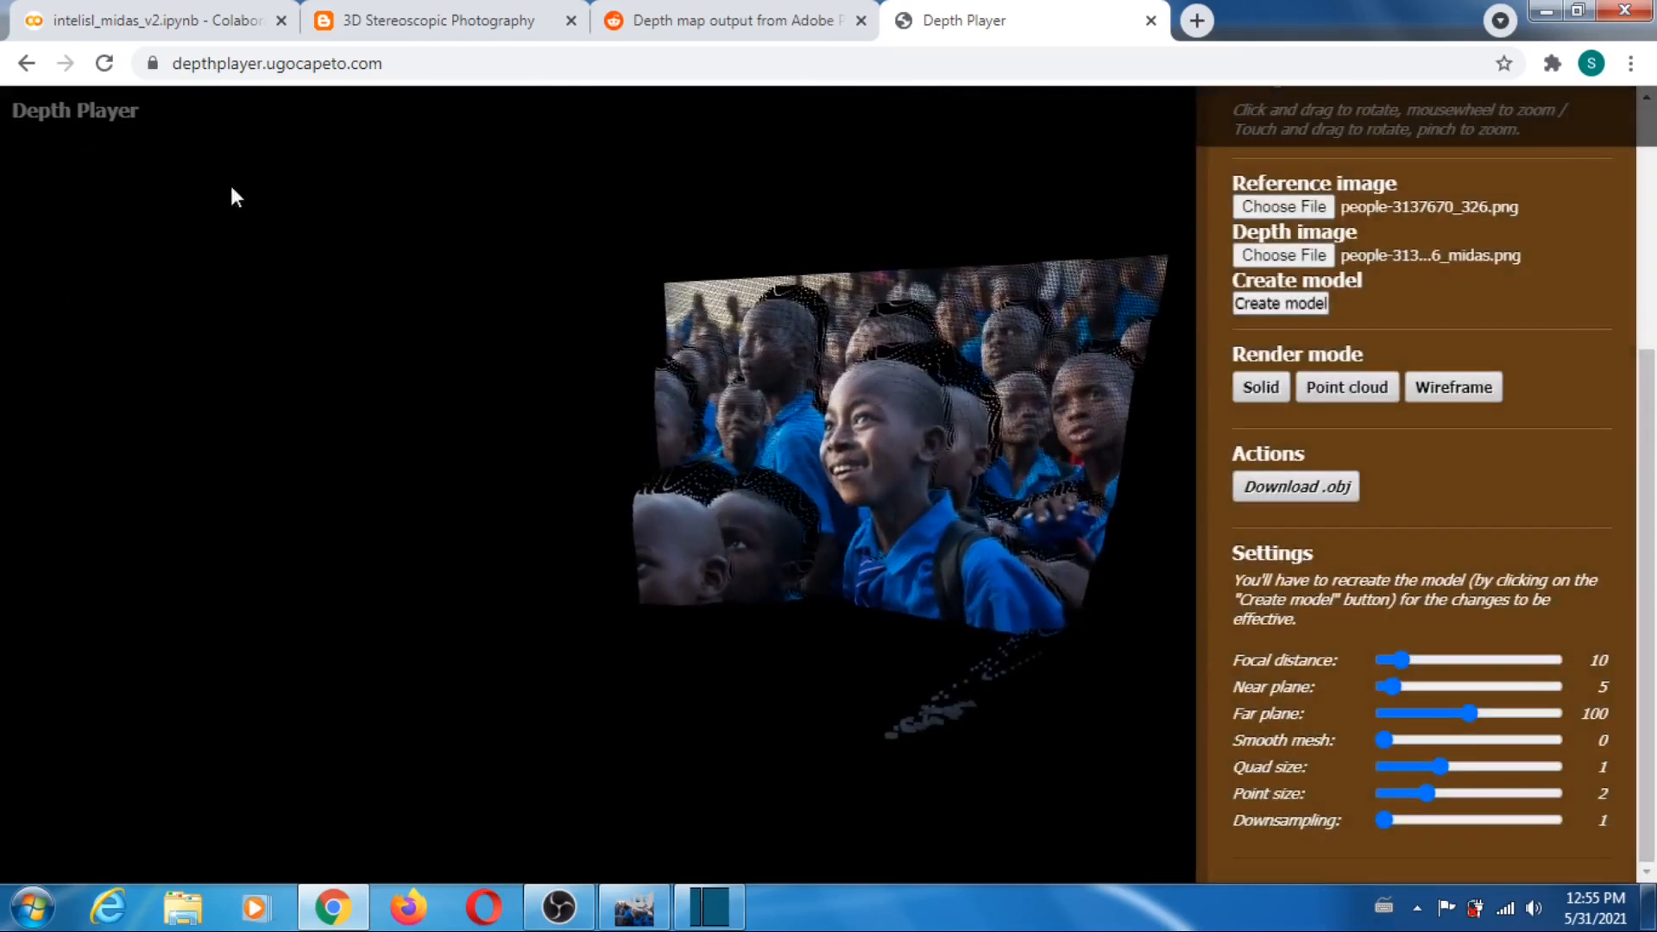
left_click(106, 65)
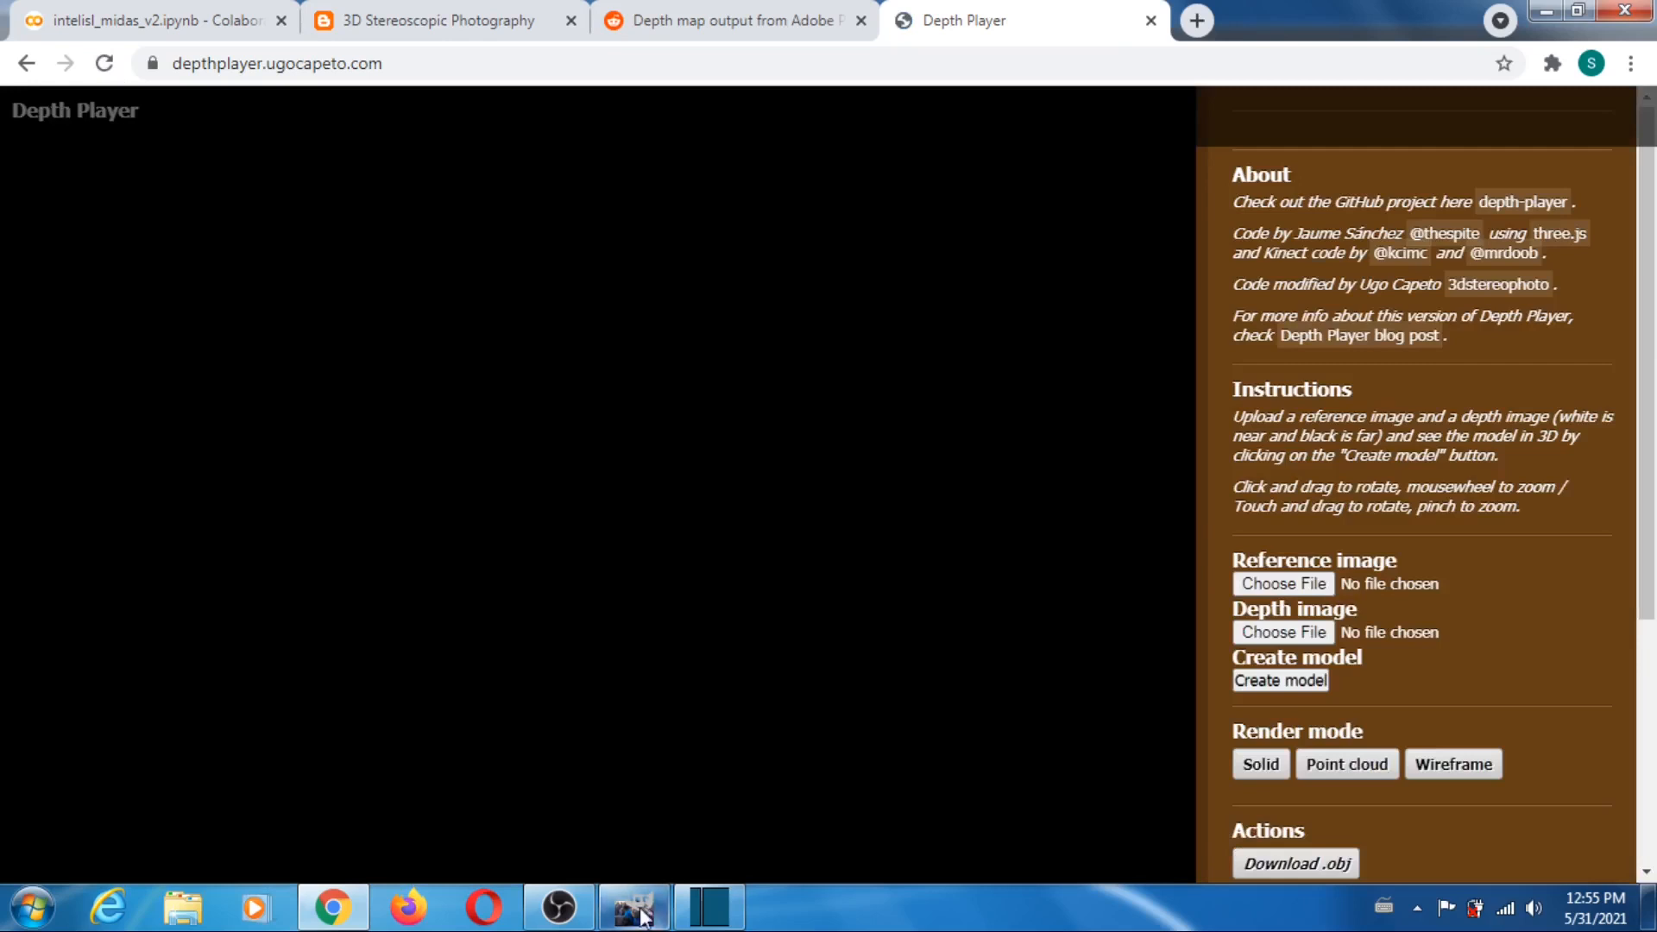
- Switch to GIMP and compare the san-960721_327 photo with its MiDaS depth map by toggling the photo layer's visibility
left_click(634, 907)
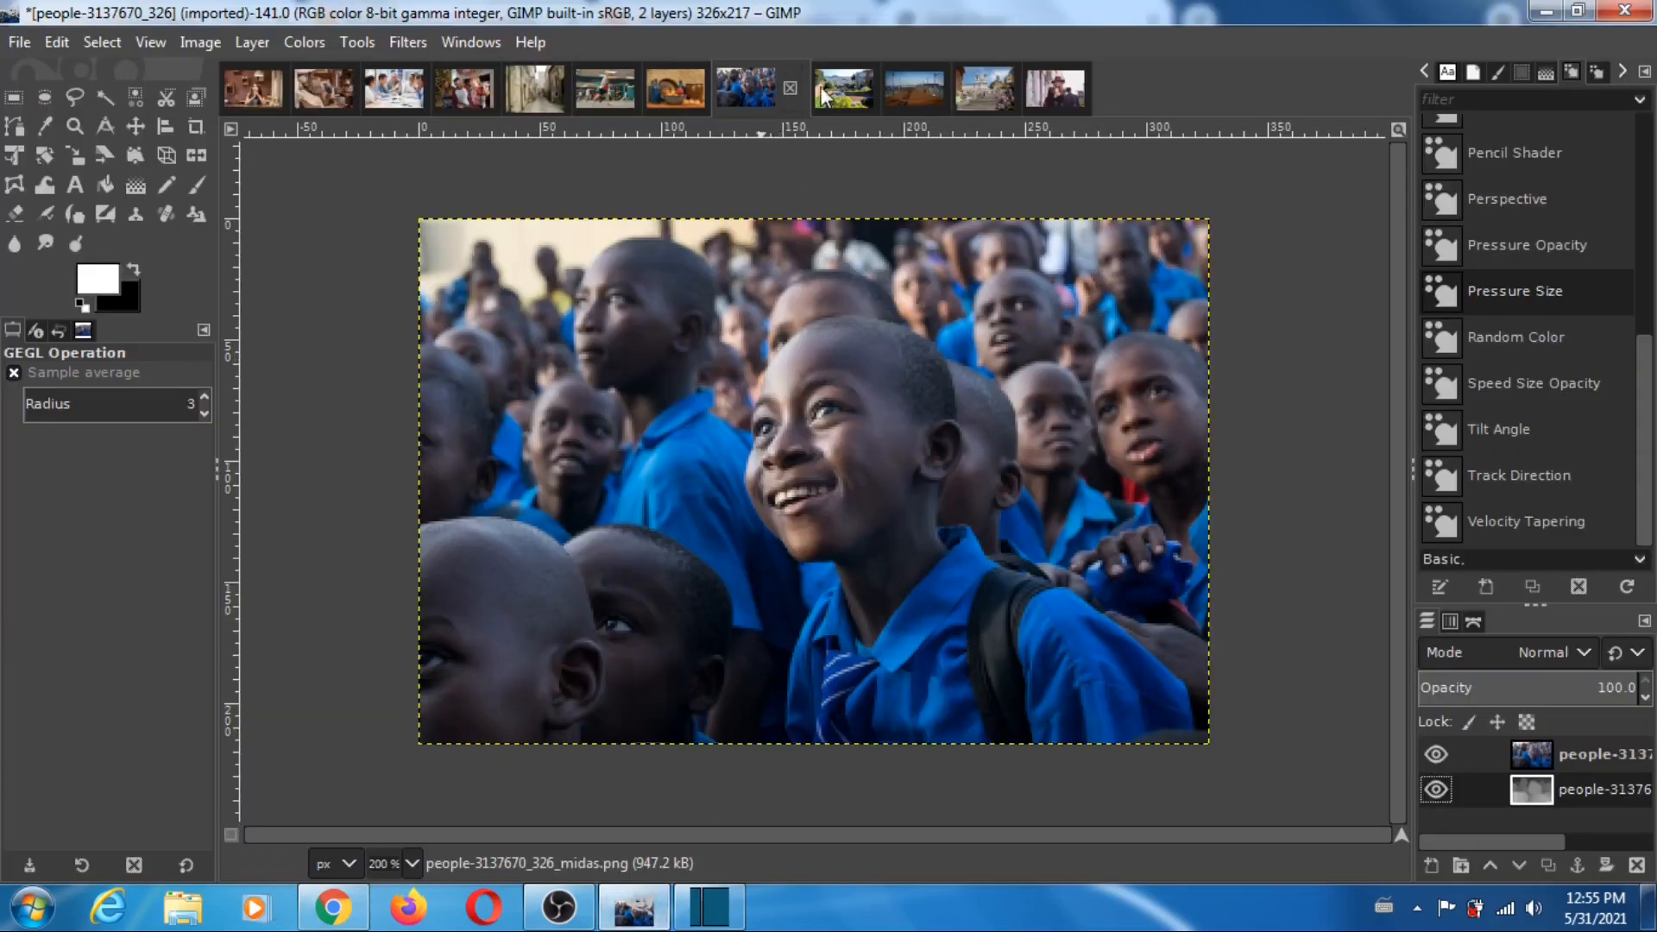
left_click(844, 90)
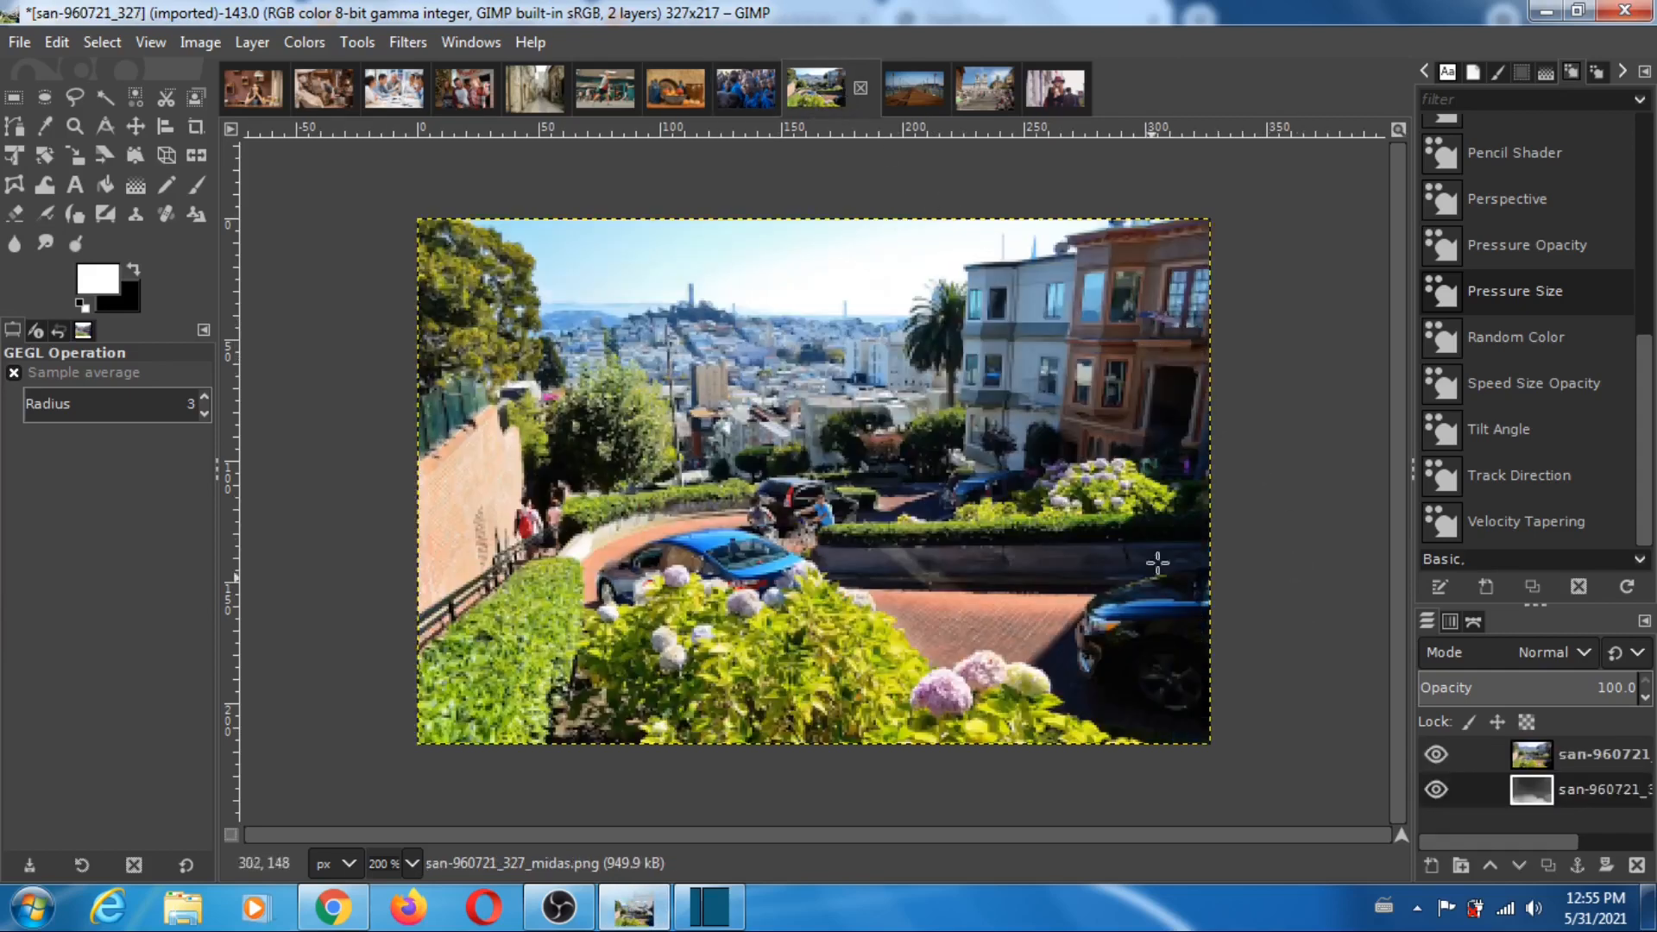
left_click(1435, 754)
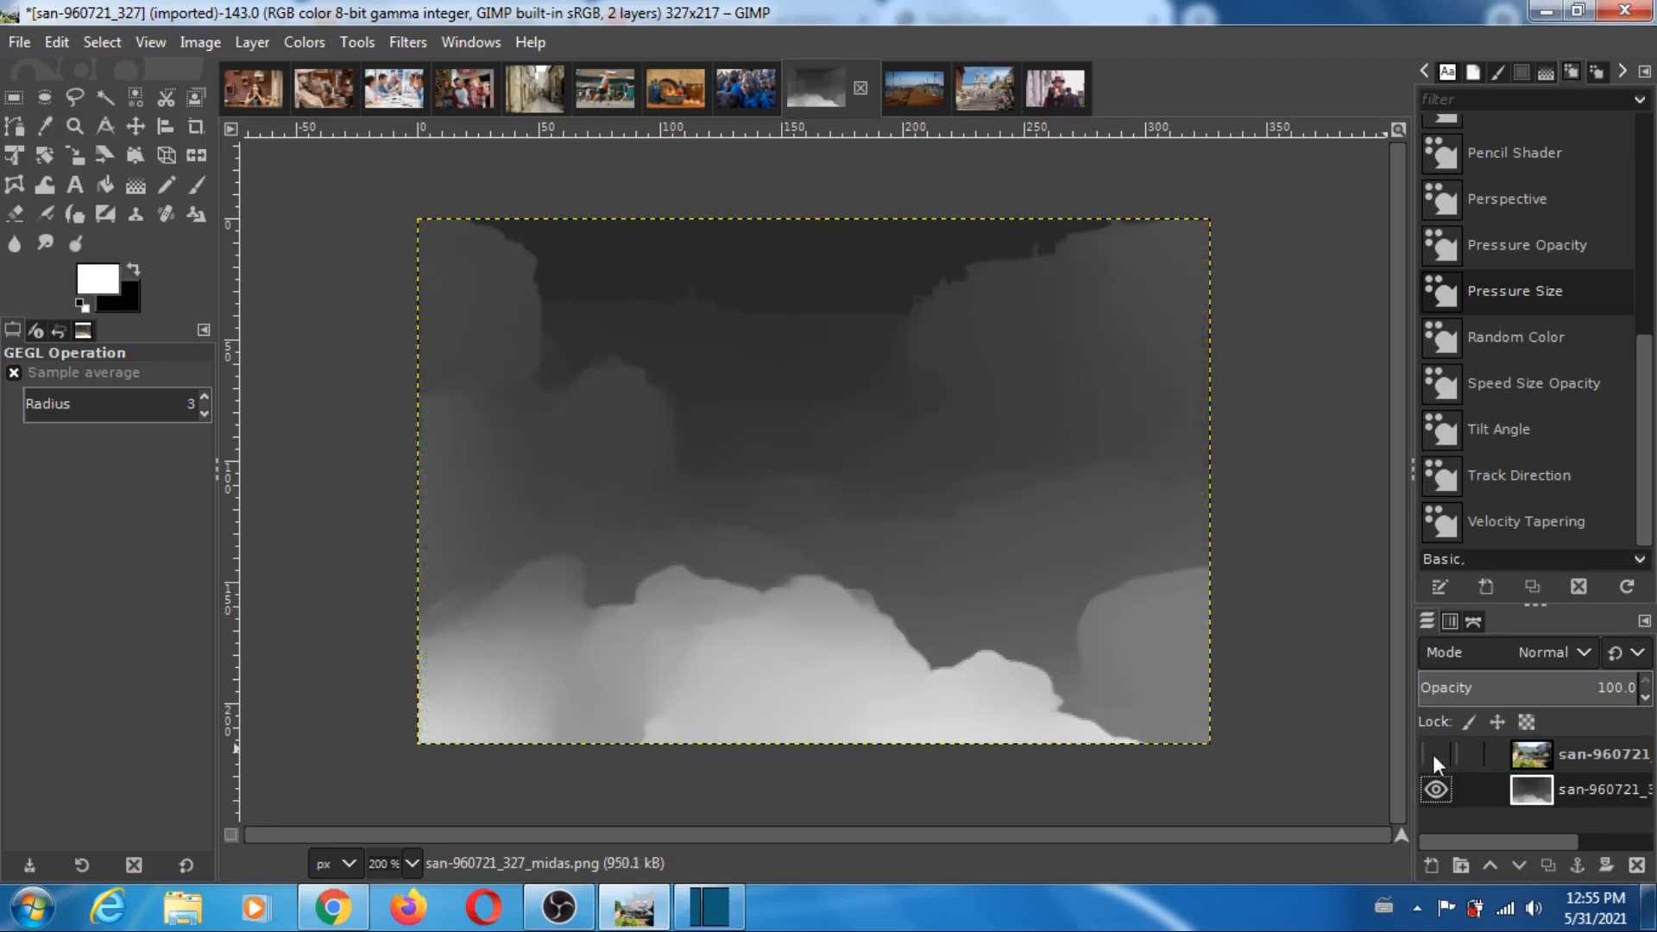
left_click(1435, 754)
left_click(1434, 754)
left_click(1434, 755)
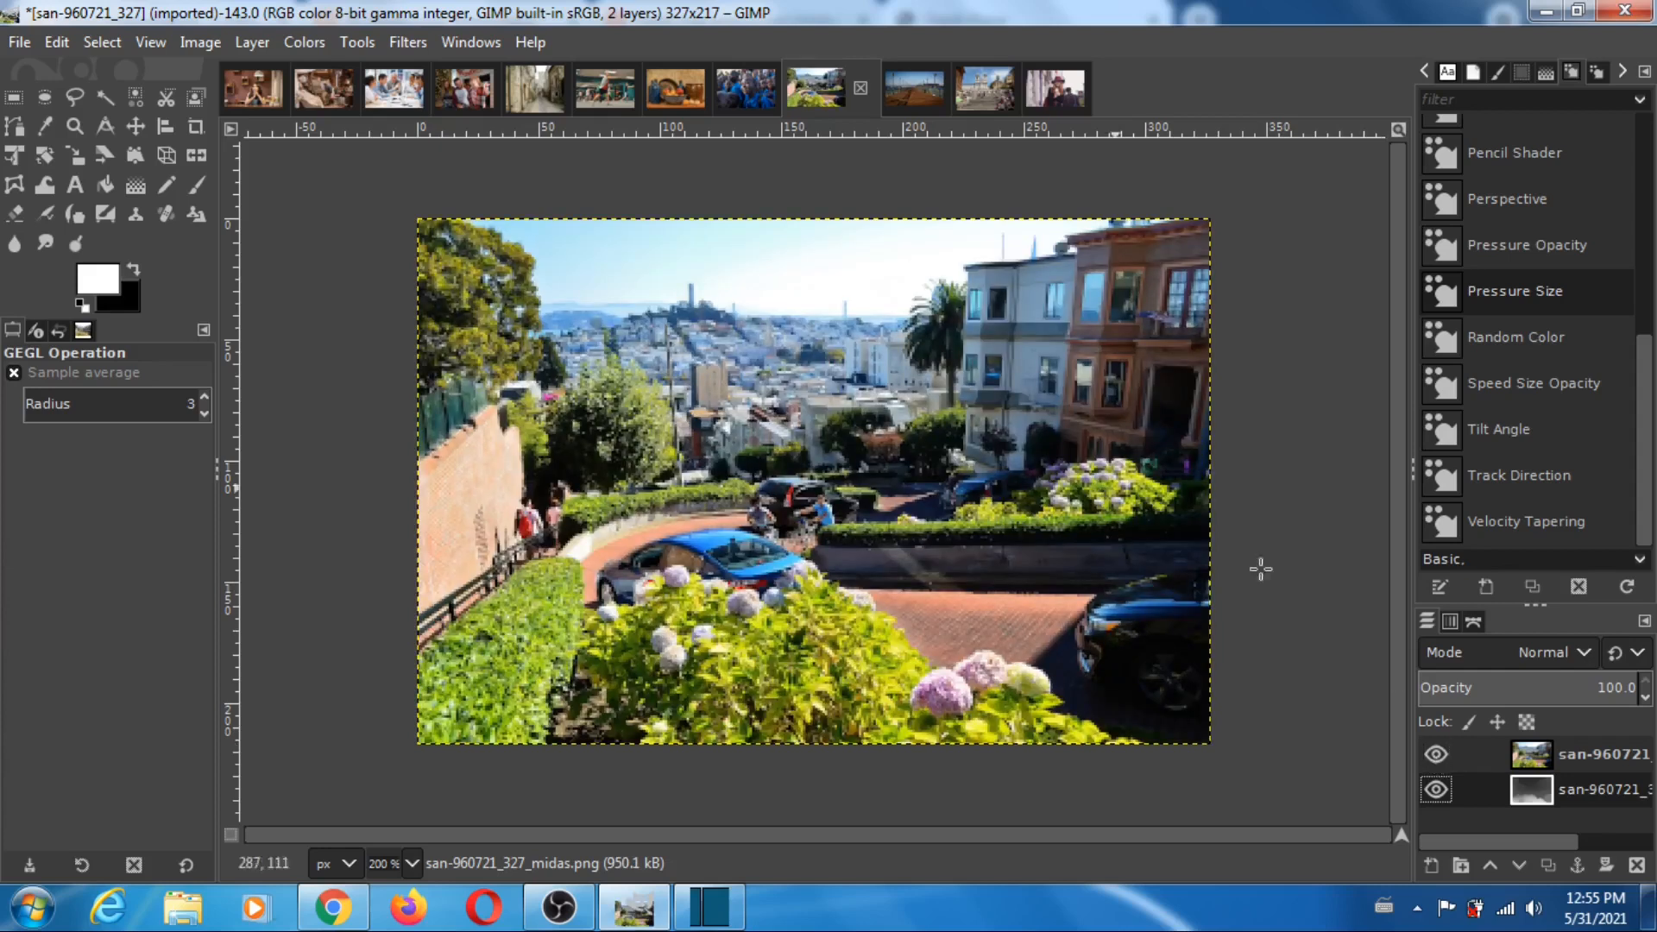
- Return to Depth Player and load san-960721_327 from the pixabay folder as the reference image
left_click(333, 906)
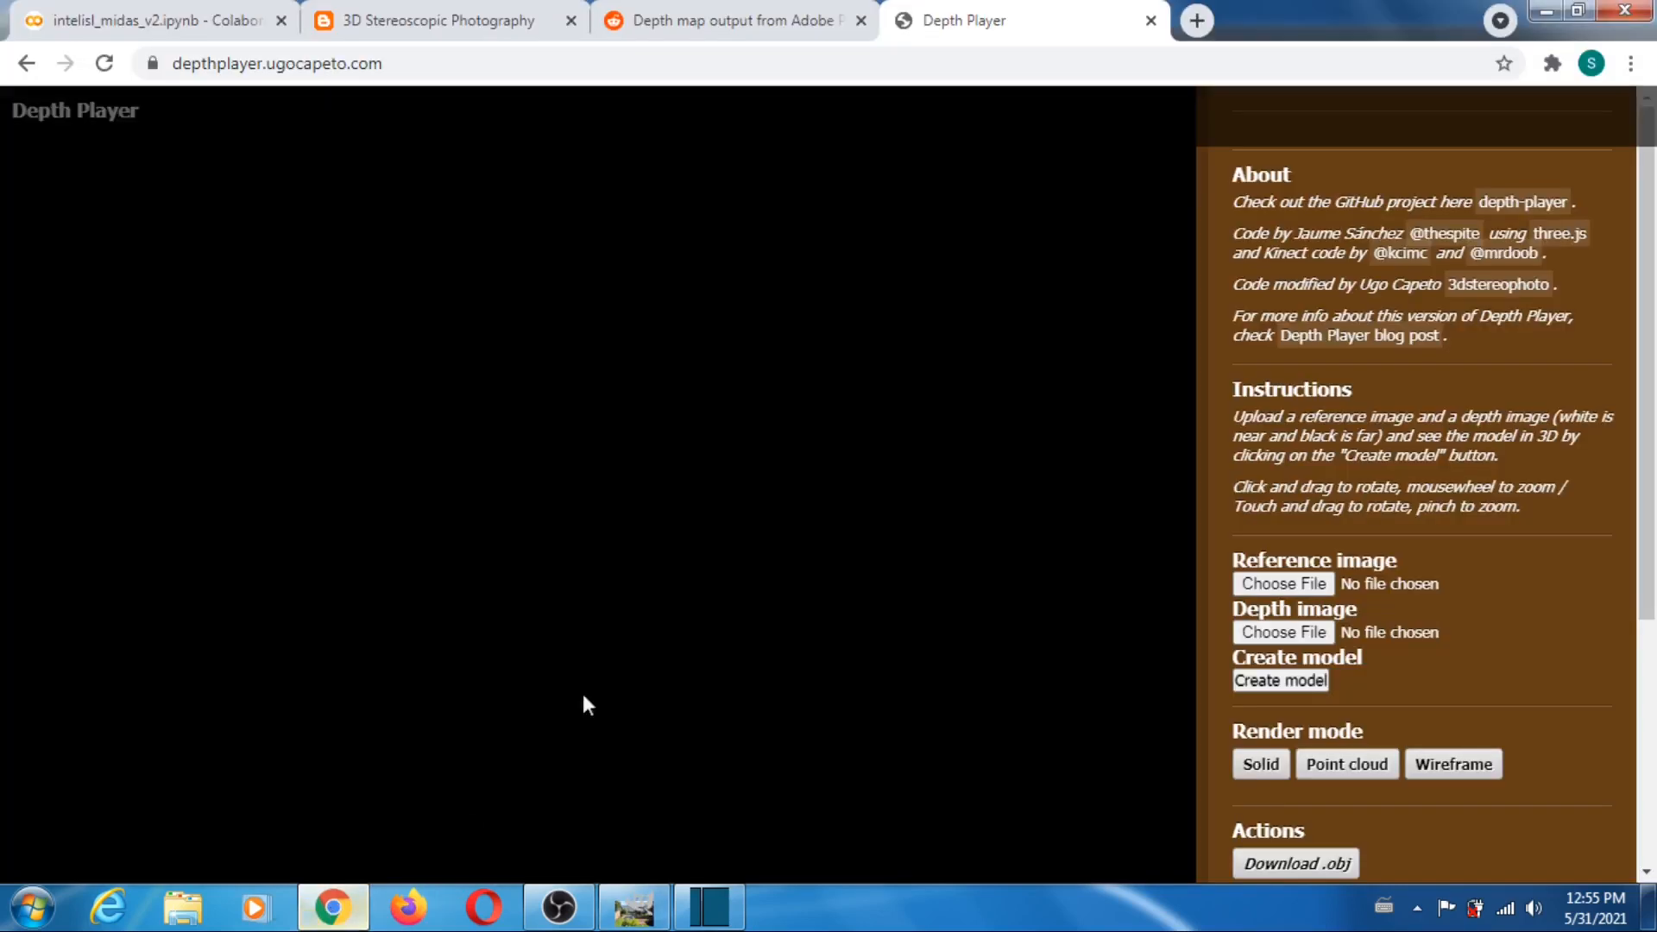
left_click(1284, 583)
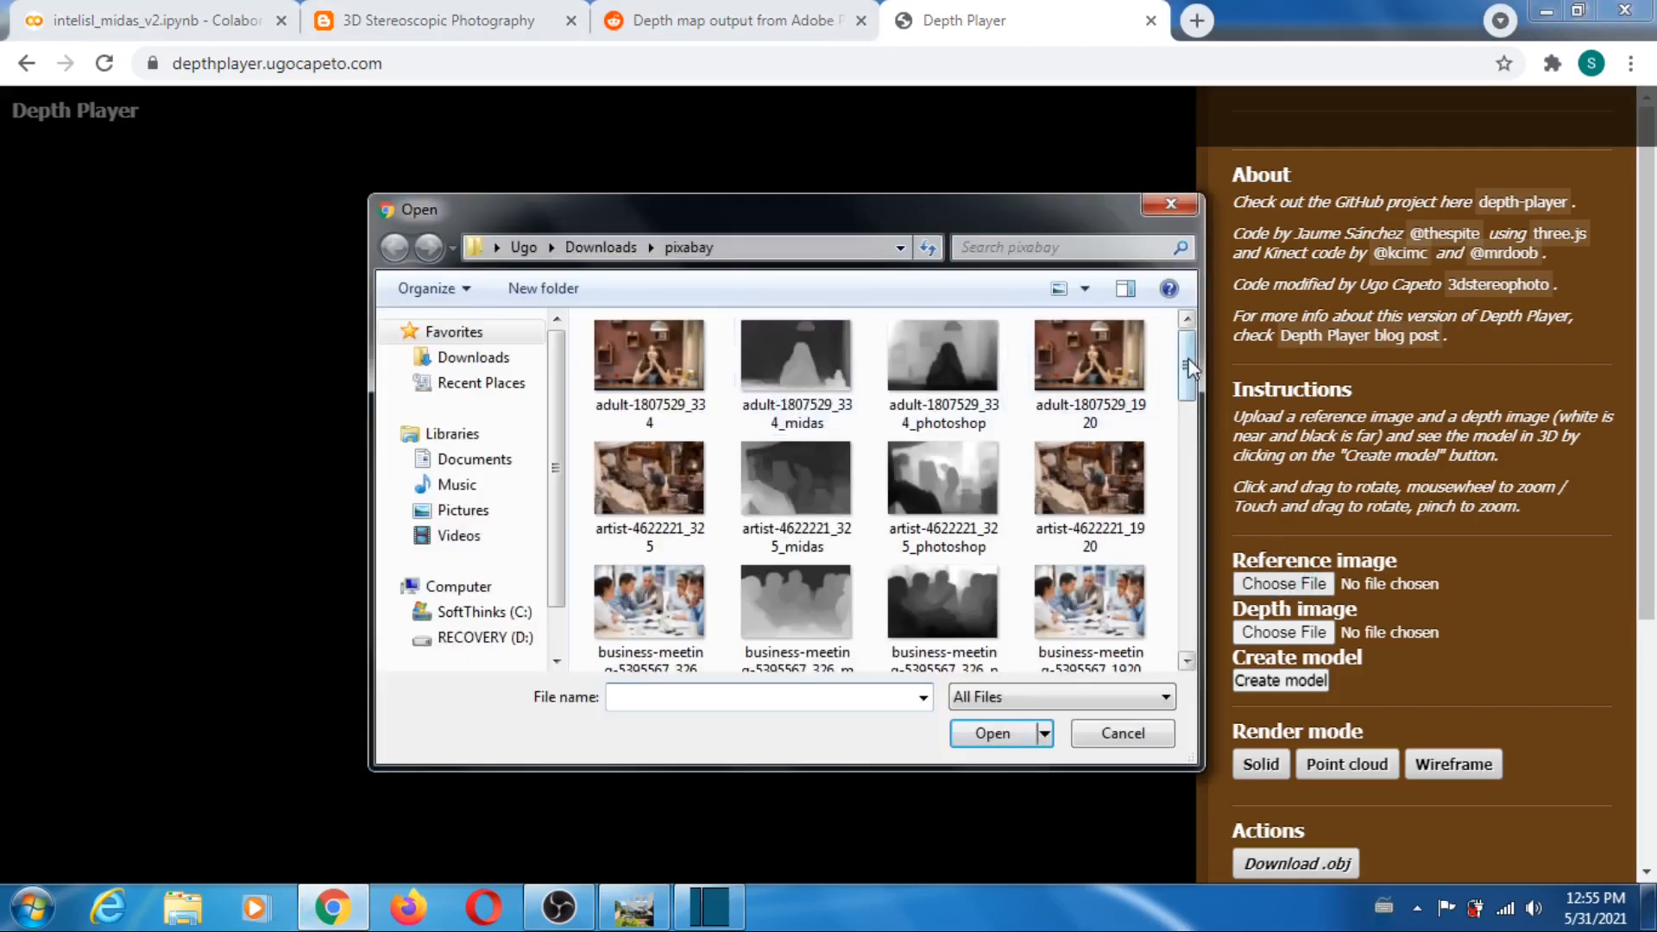
left_click_drag(1186, 367, 1208, 549)
left_click(649, 479)
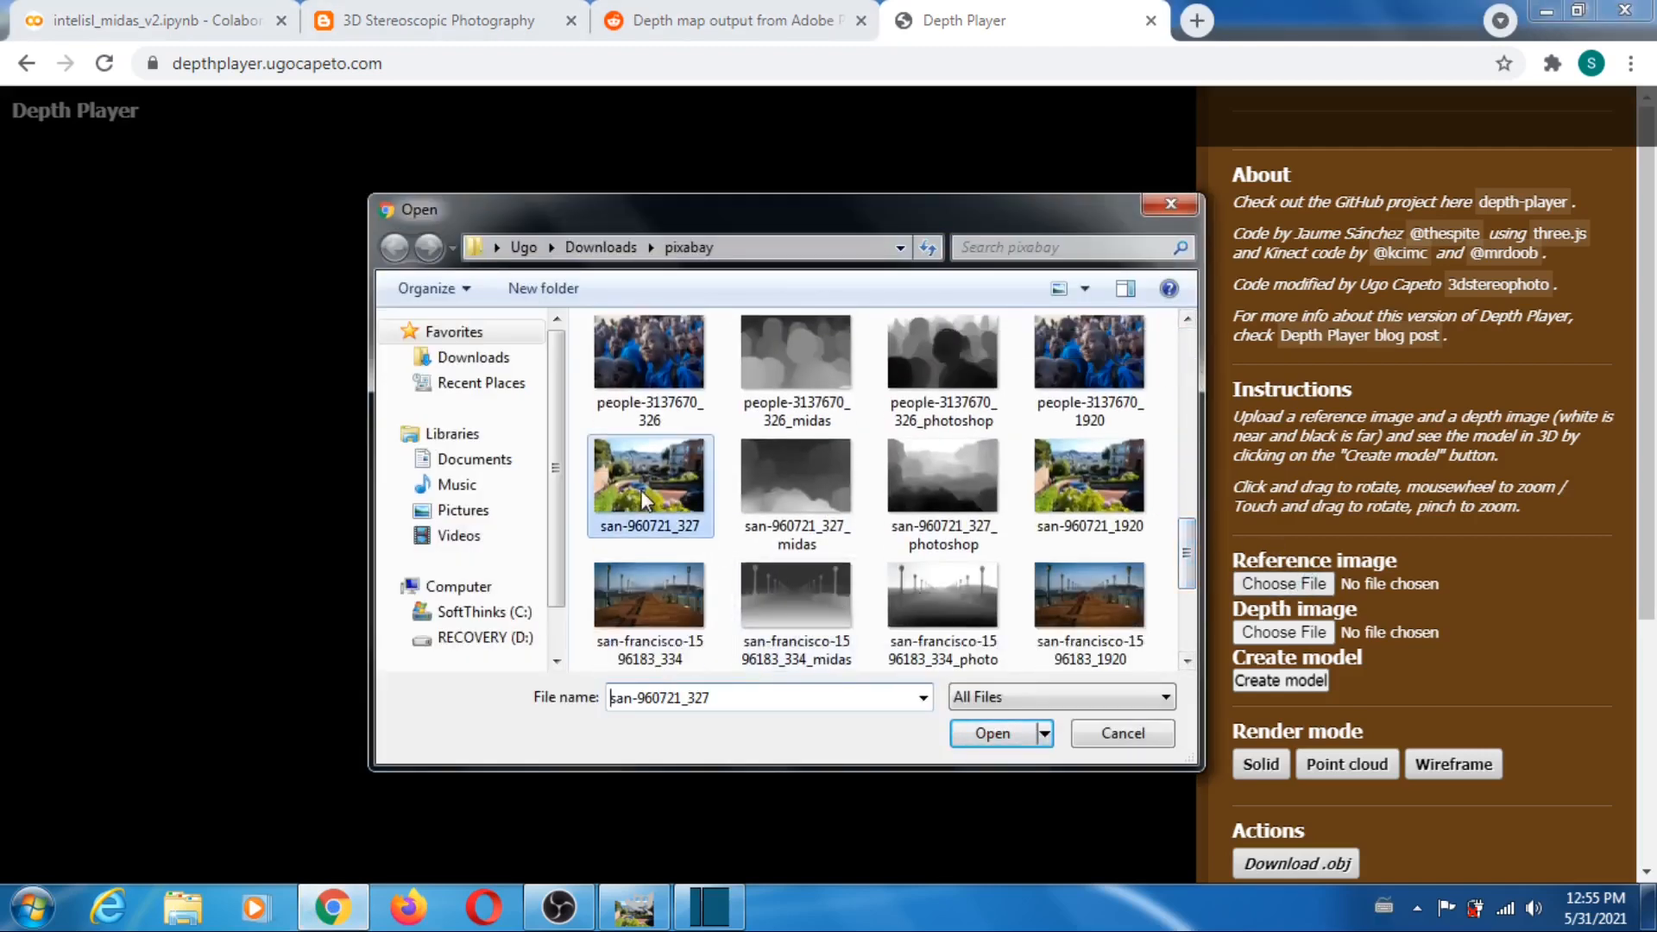
left_click(992, 734)
- Load san-960721_327_midas from the pixabay folder as the depth image
left_click(1283, 632)
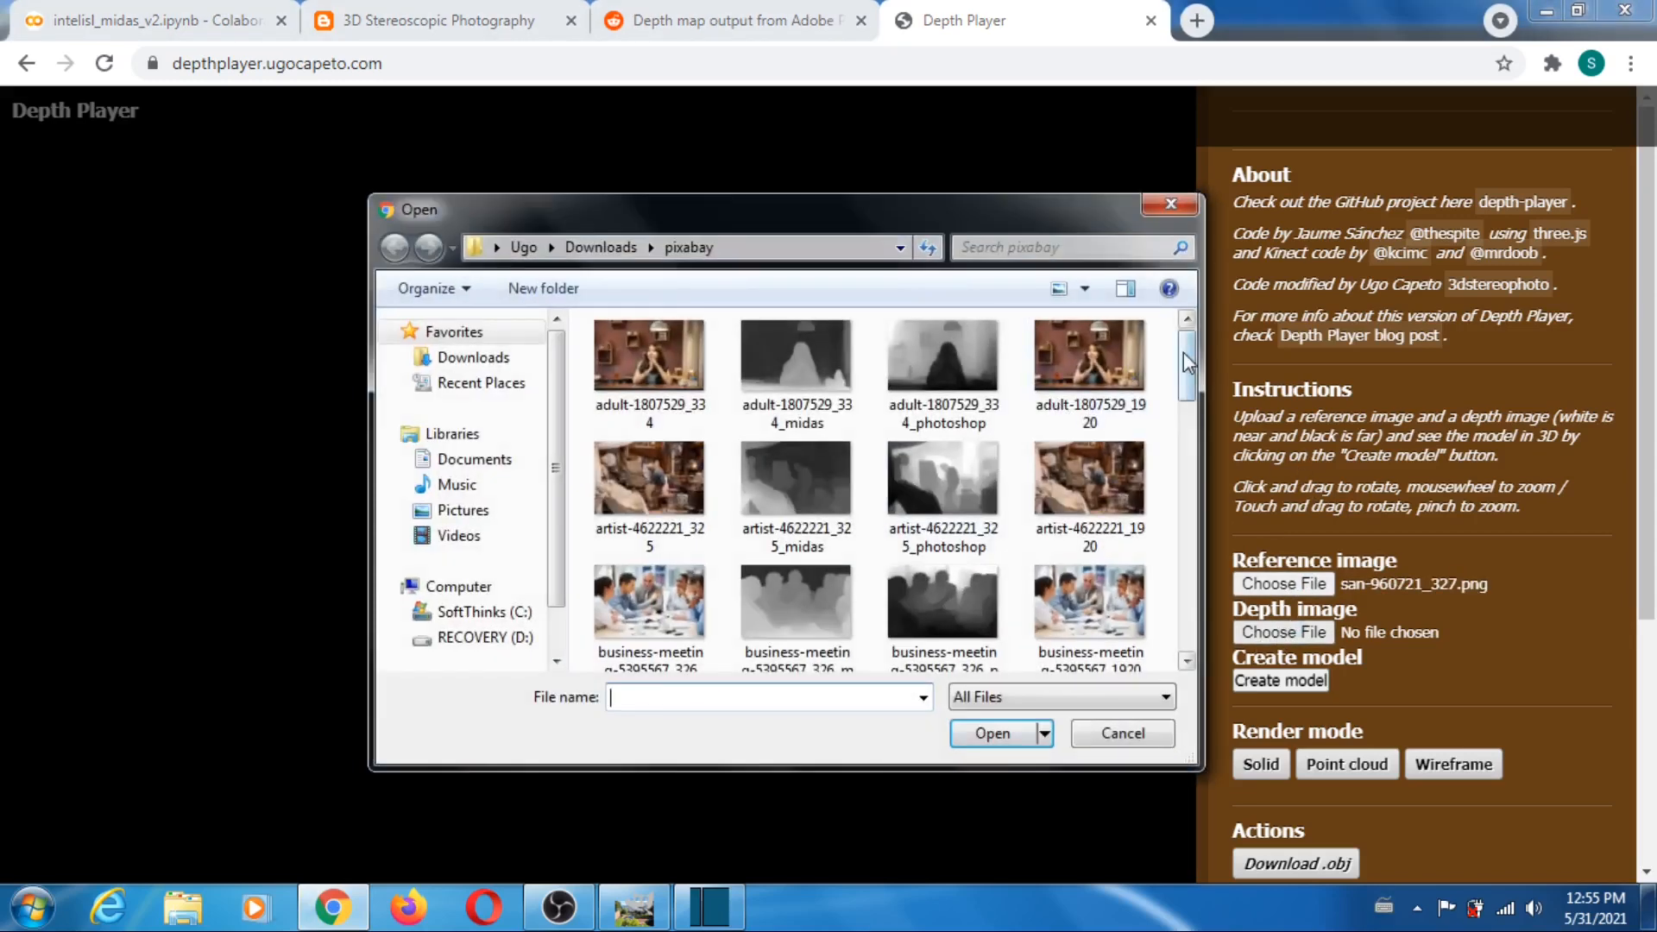
left_click_drag(1184, 363, 1193, 551)
left_click(806, 447)
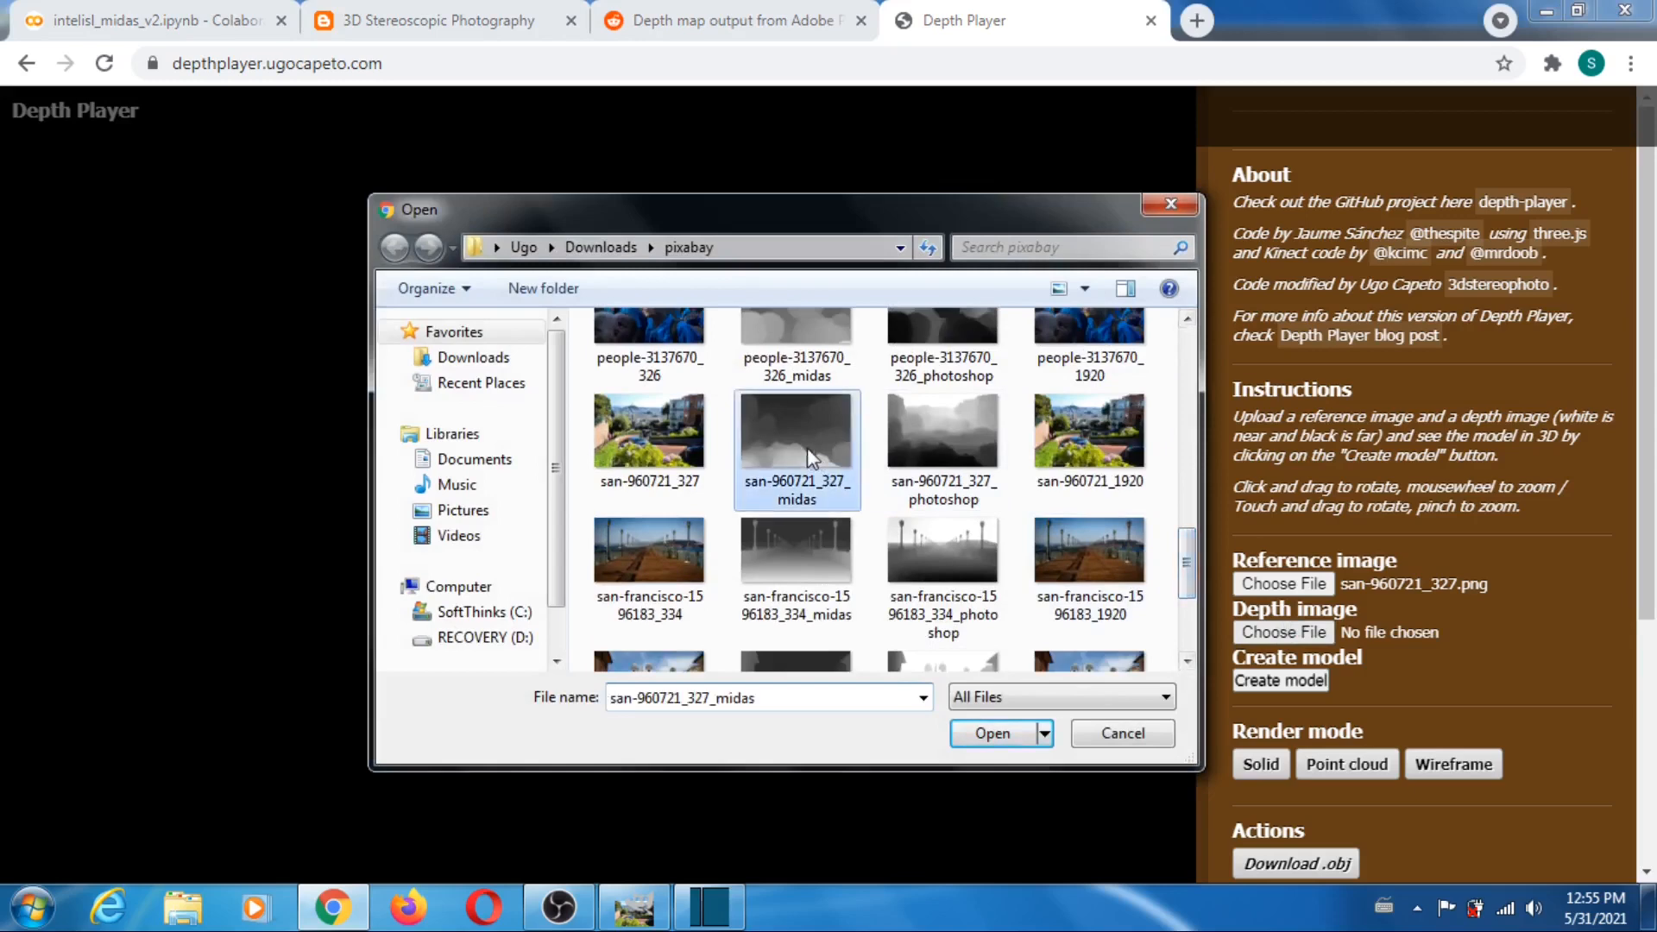
left_click(984, 734)
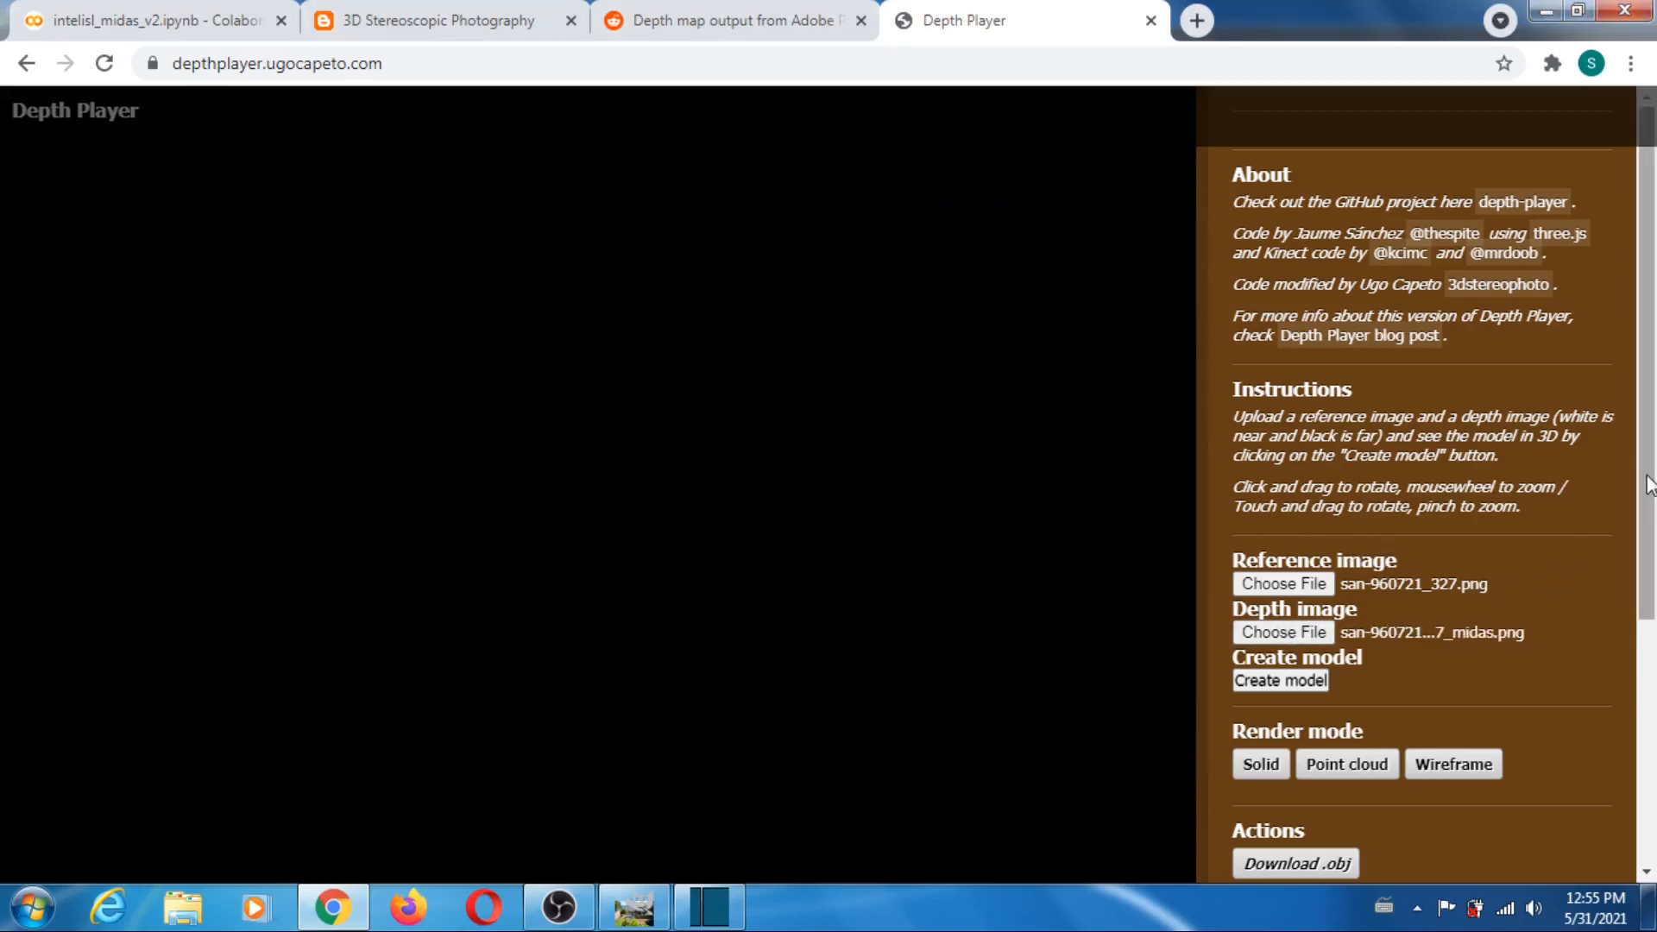
- Set the far plane to 100 and downsampling to 1, and create the san-960721_327 model
scroll(1407, 567, "down", 4)
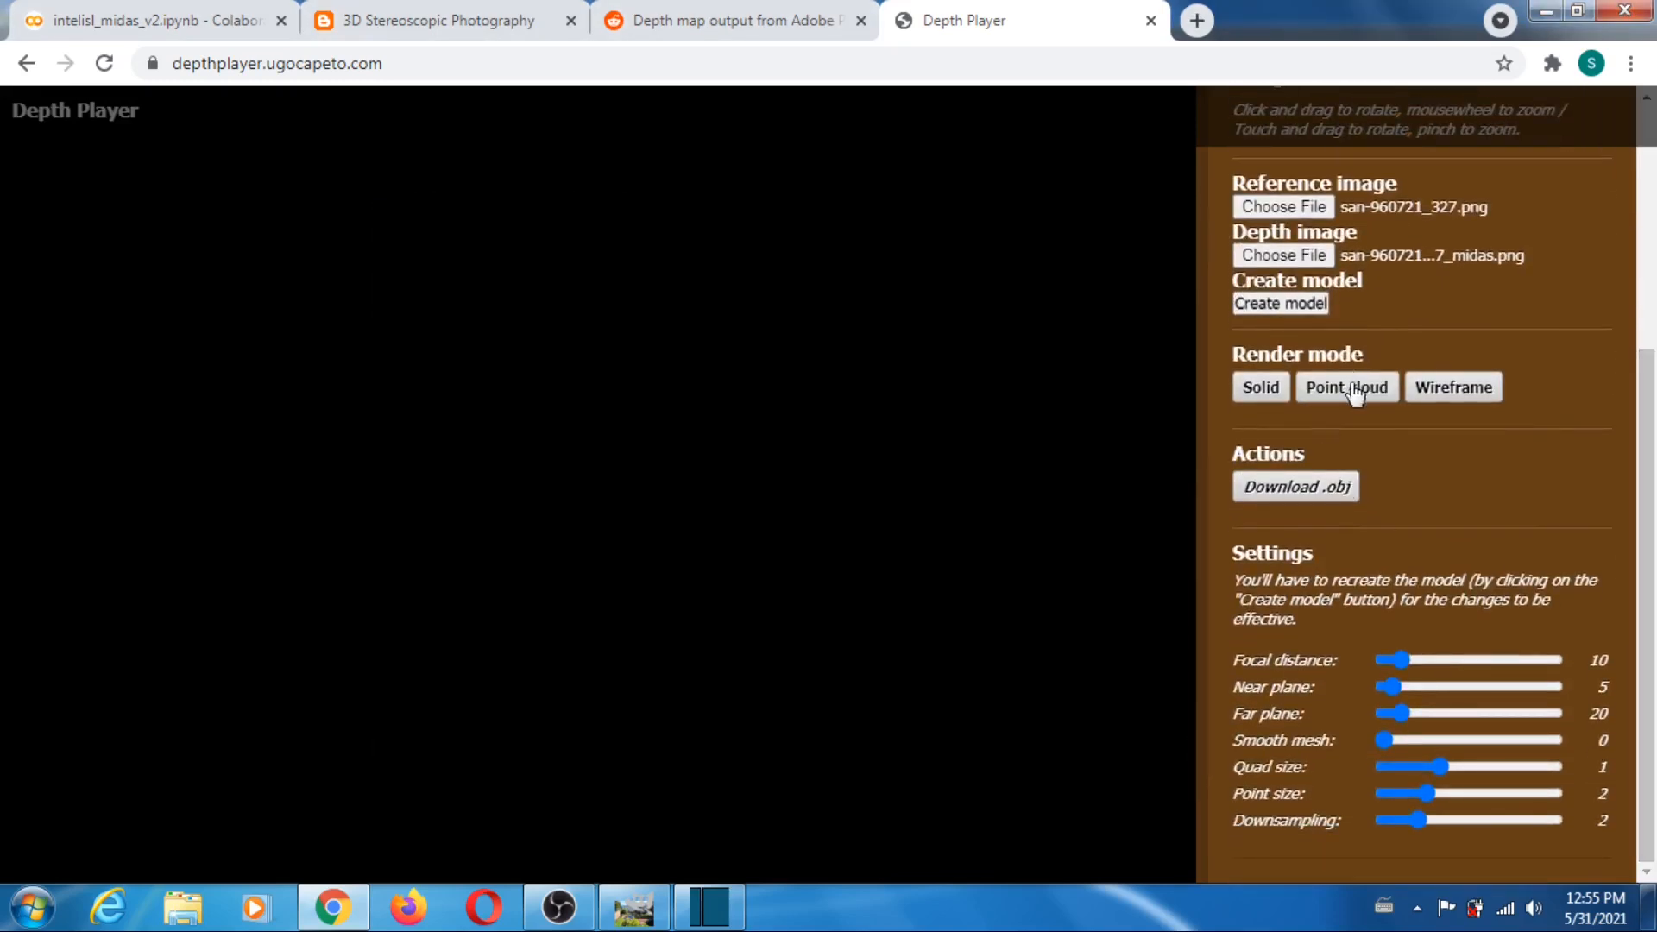
left_click_drag(1404, 723, 1473, 730)
left_click_drag(1420, 820, 1353, 798)
left_click(1286, 304)
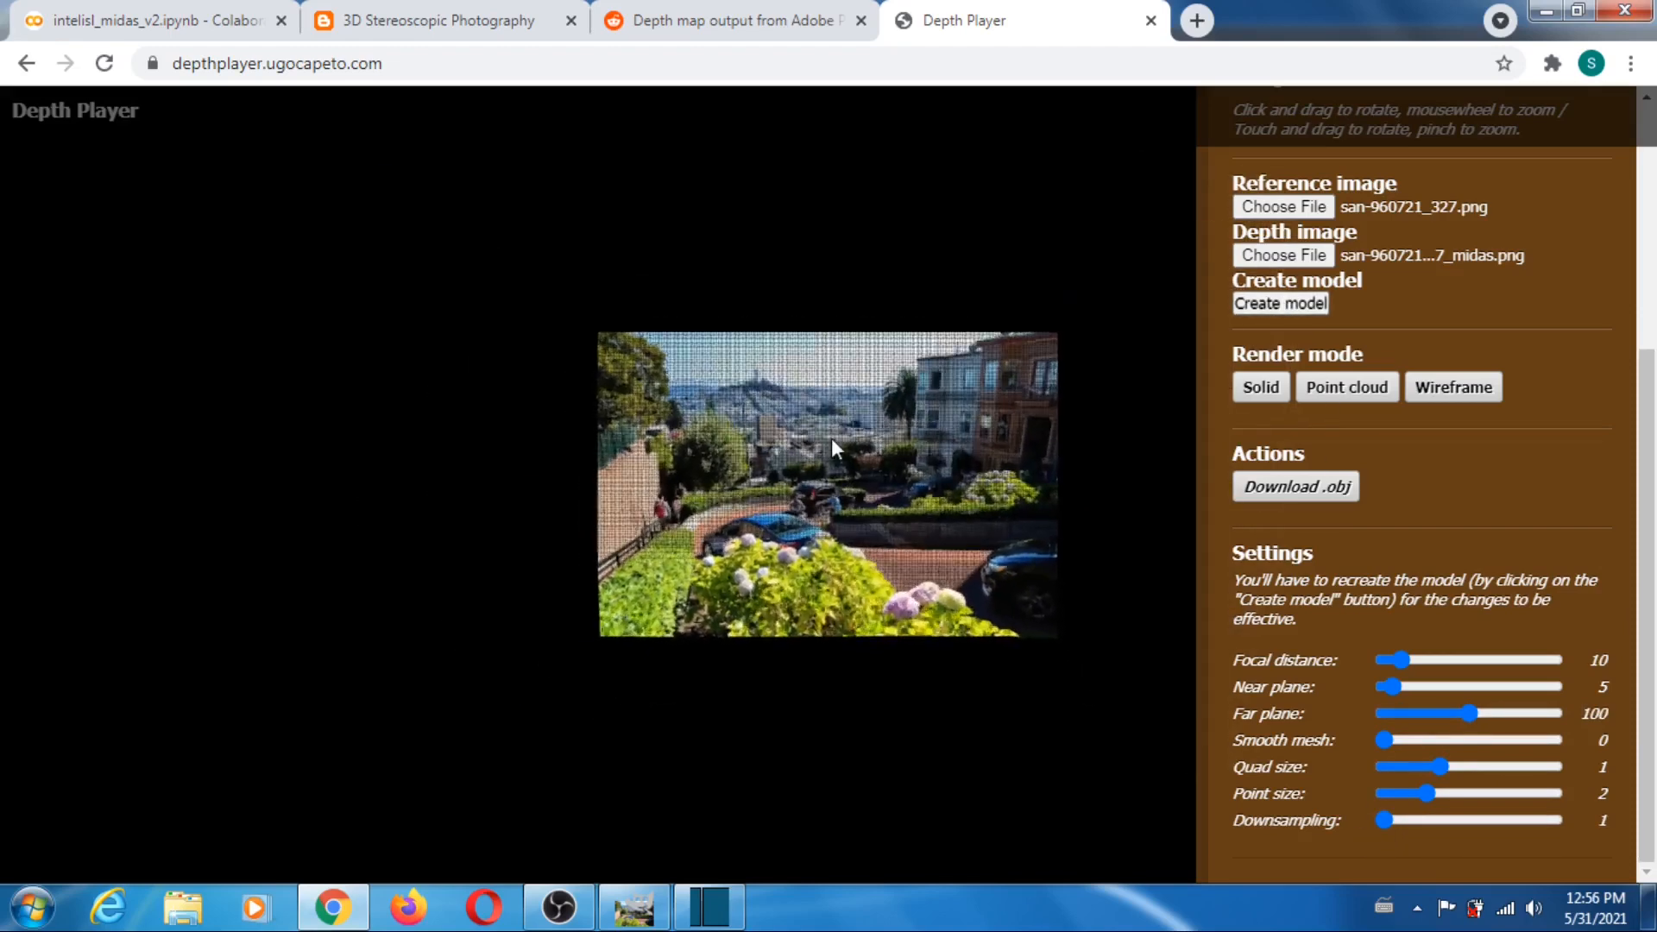
- Rotate the winding street model to inspect its depth, and reload Depth Player to clear it
left_click_drag(882, 499, 749, 701)
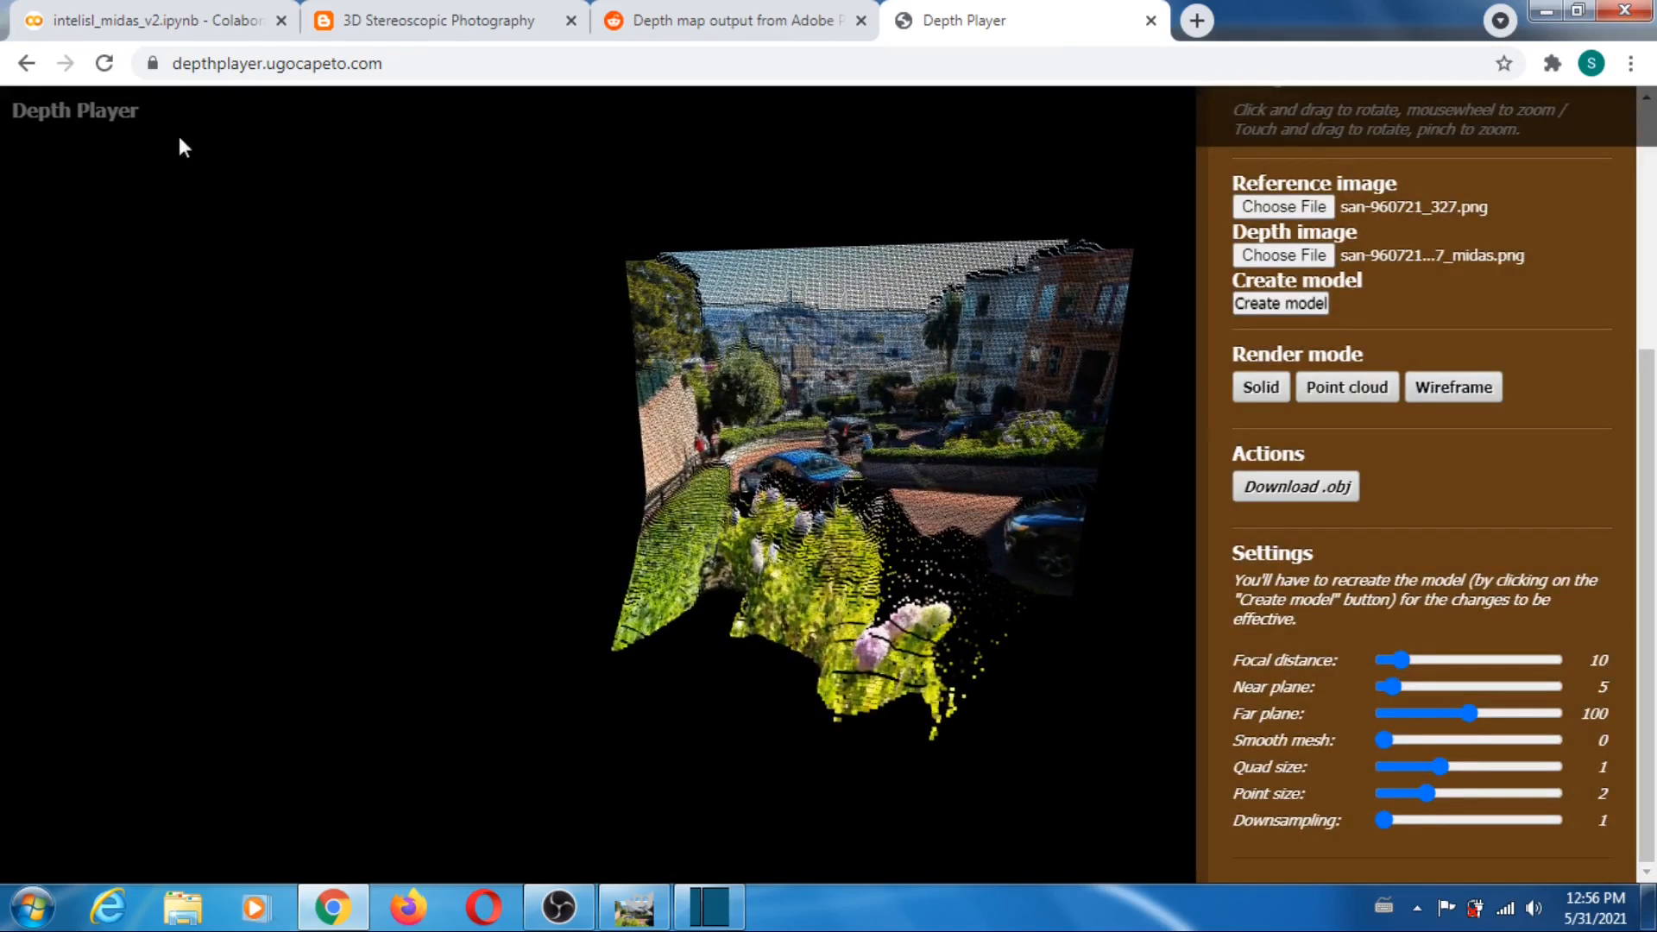
left_click(115, 71)
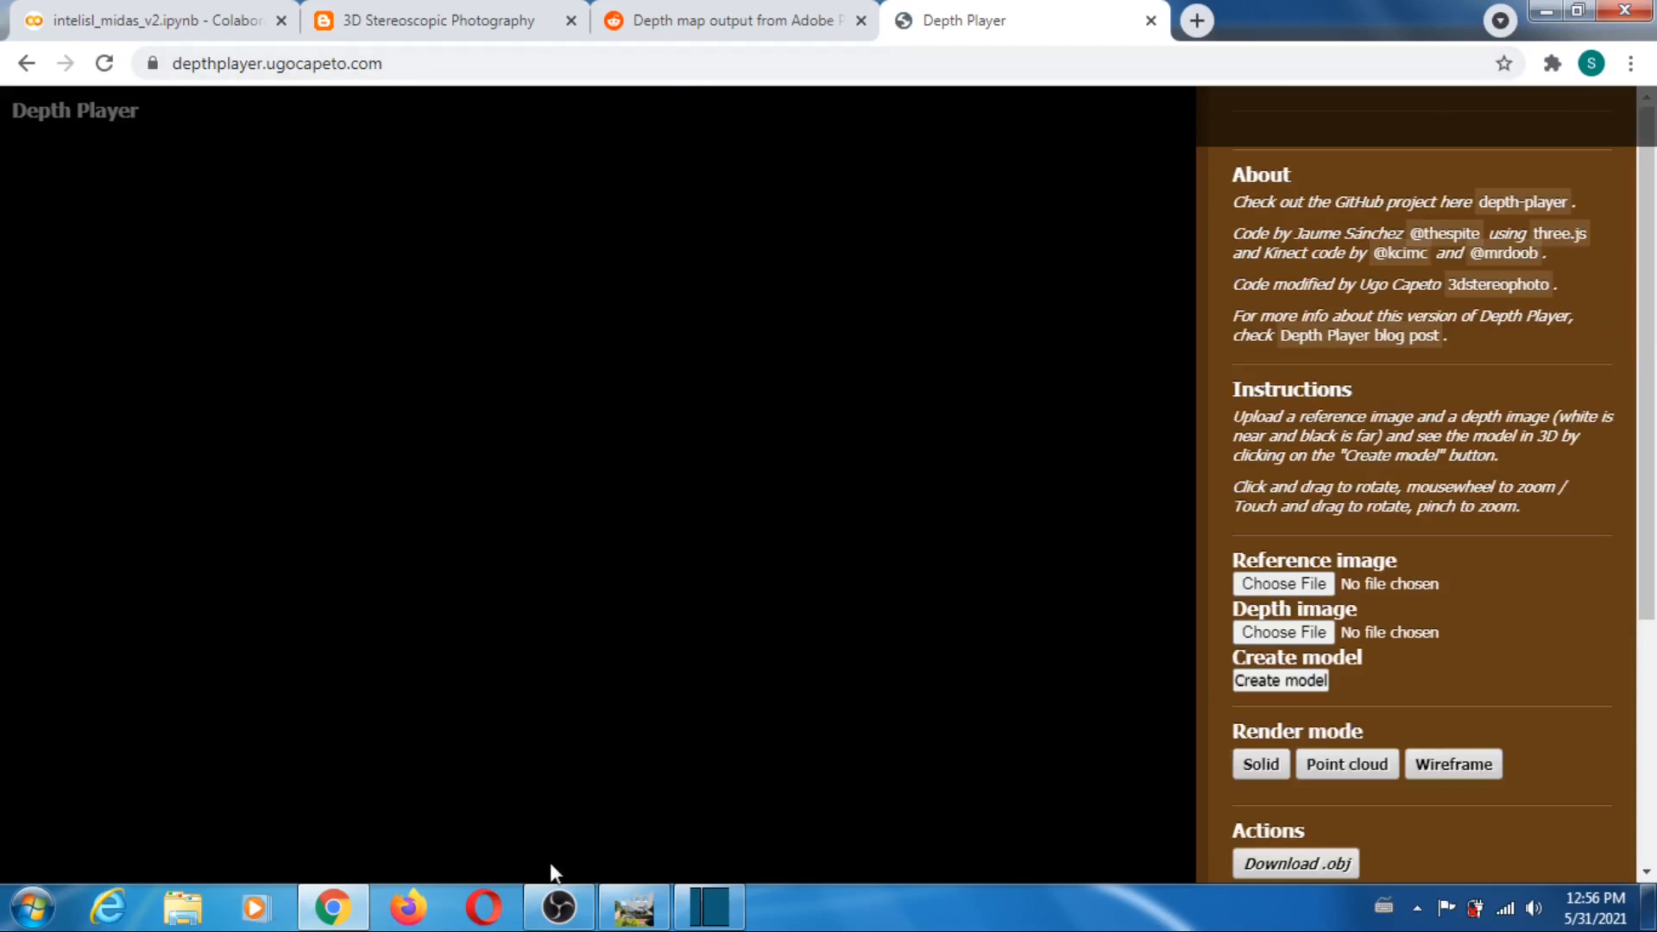
- Switch to GIMP and compare the san-francisco-1596183_334 photo with its MiDaS depth map by toggling the photo layer's visibility
left_click(640, 909)
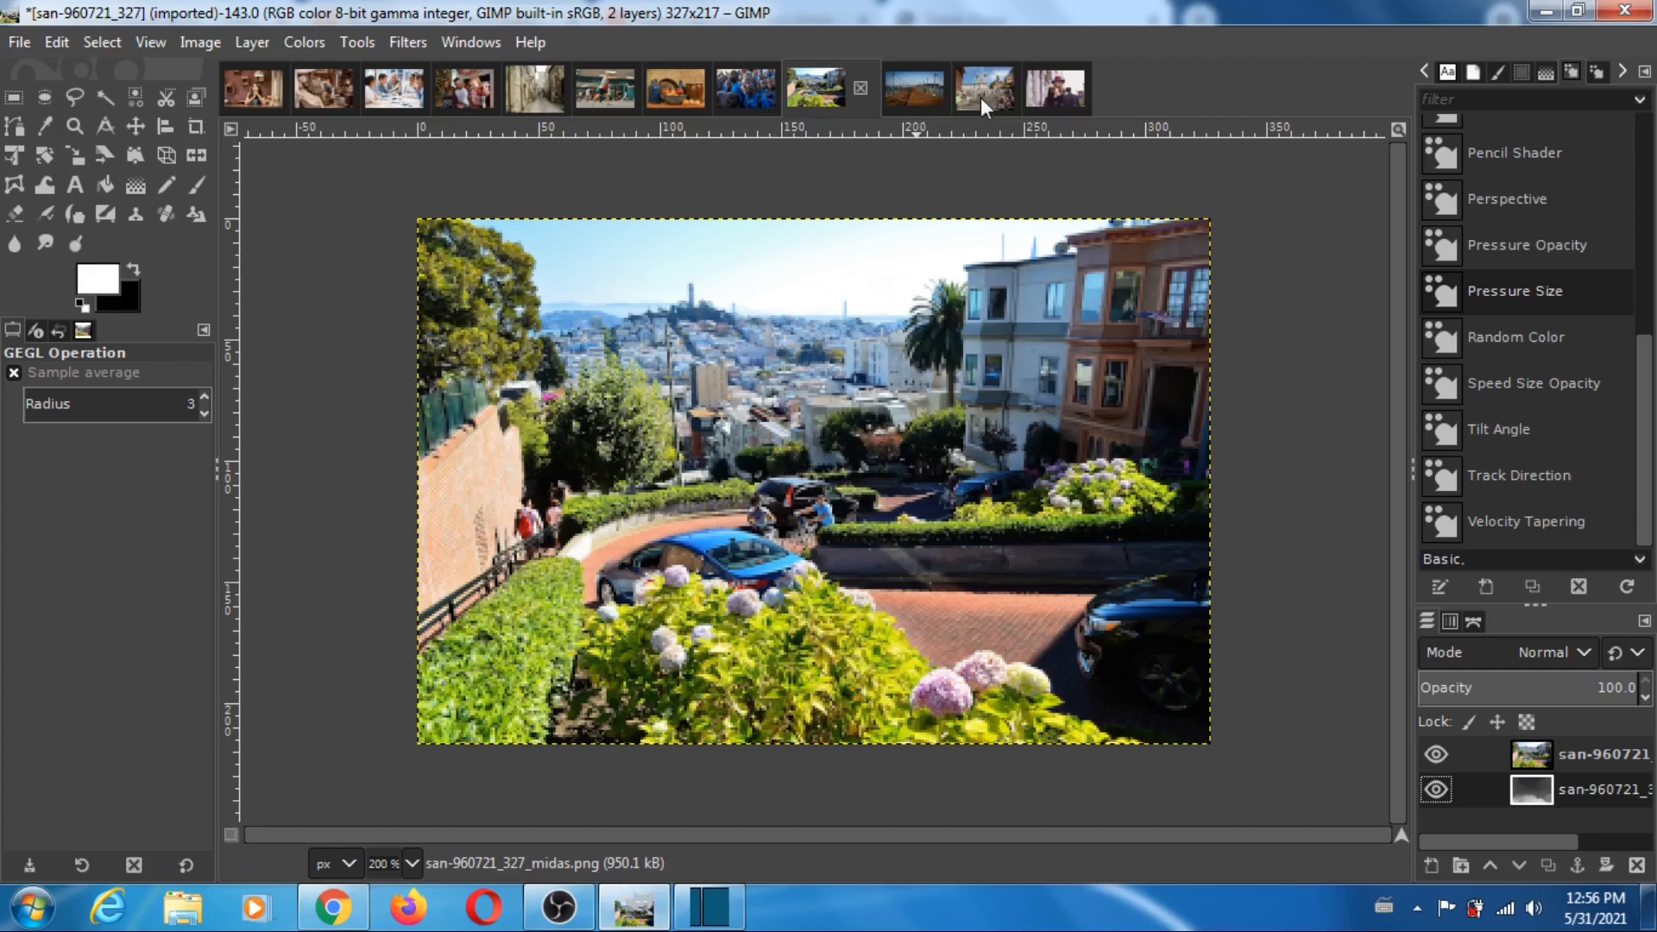
left_click(907, 86)
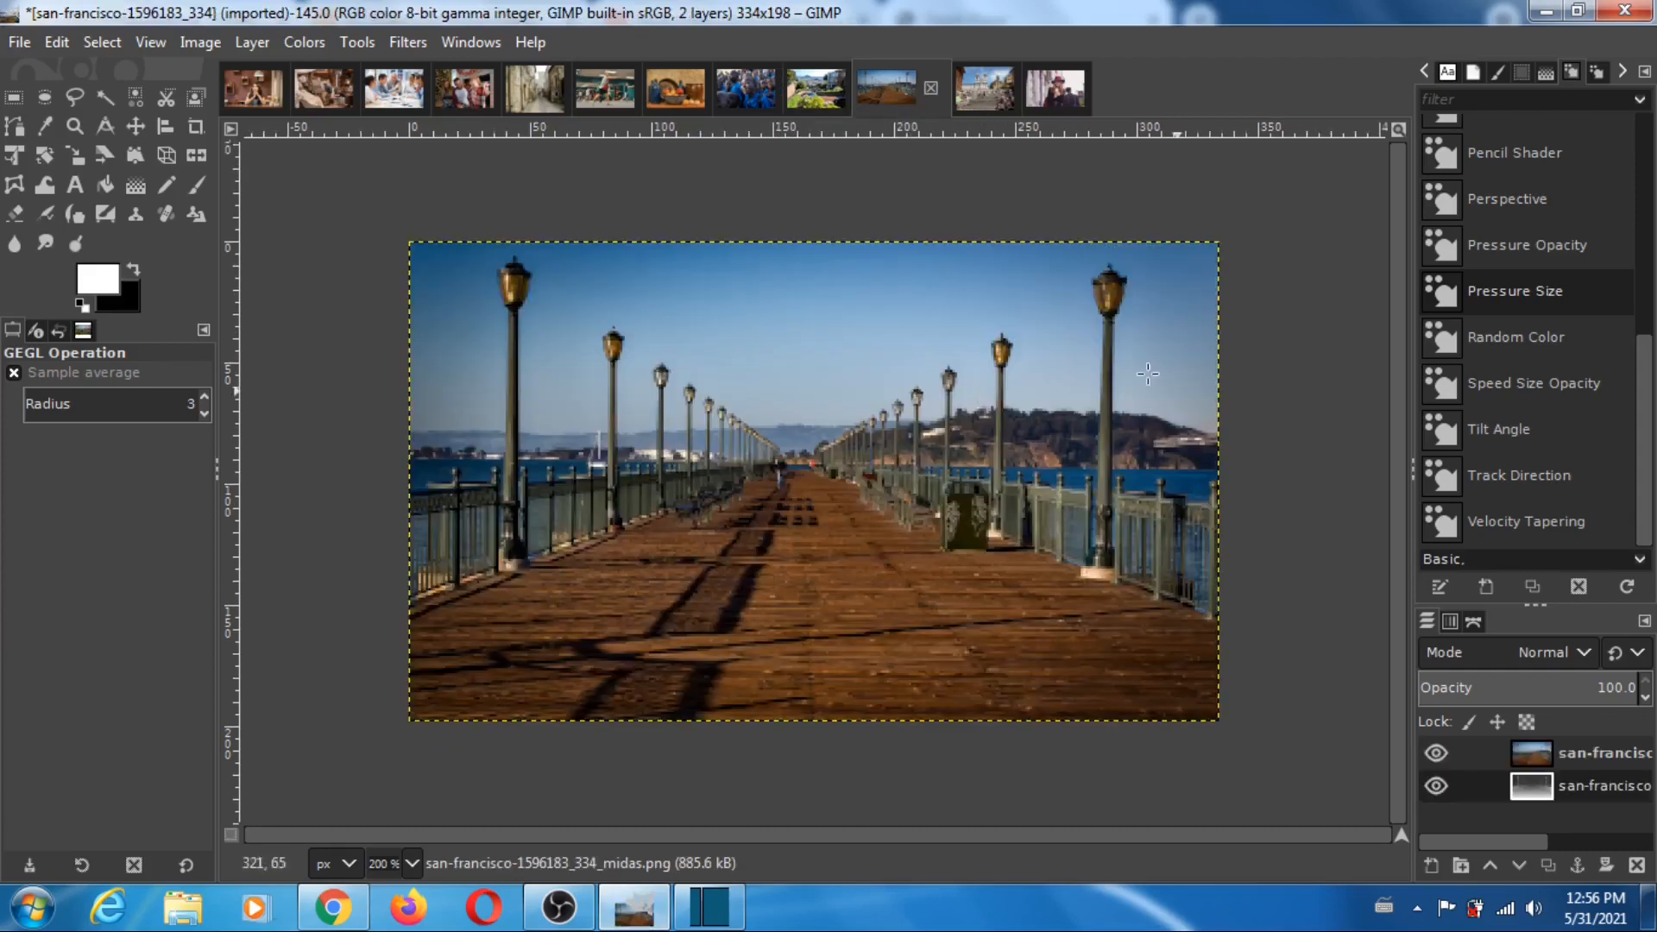
left_click(1435, 753)
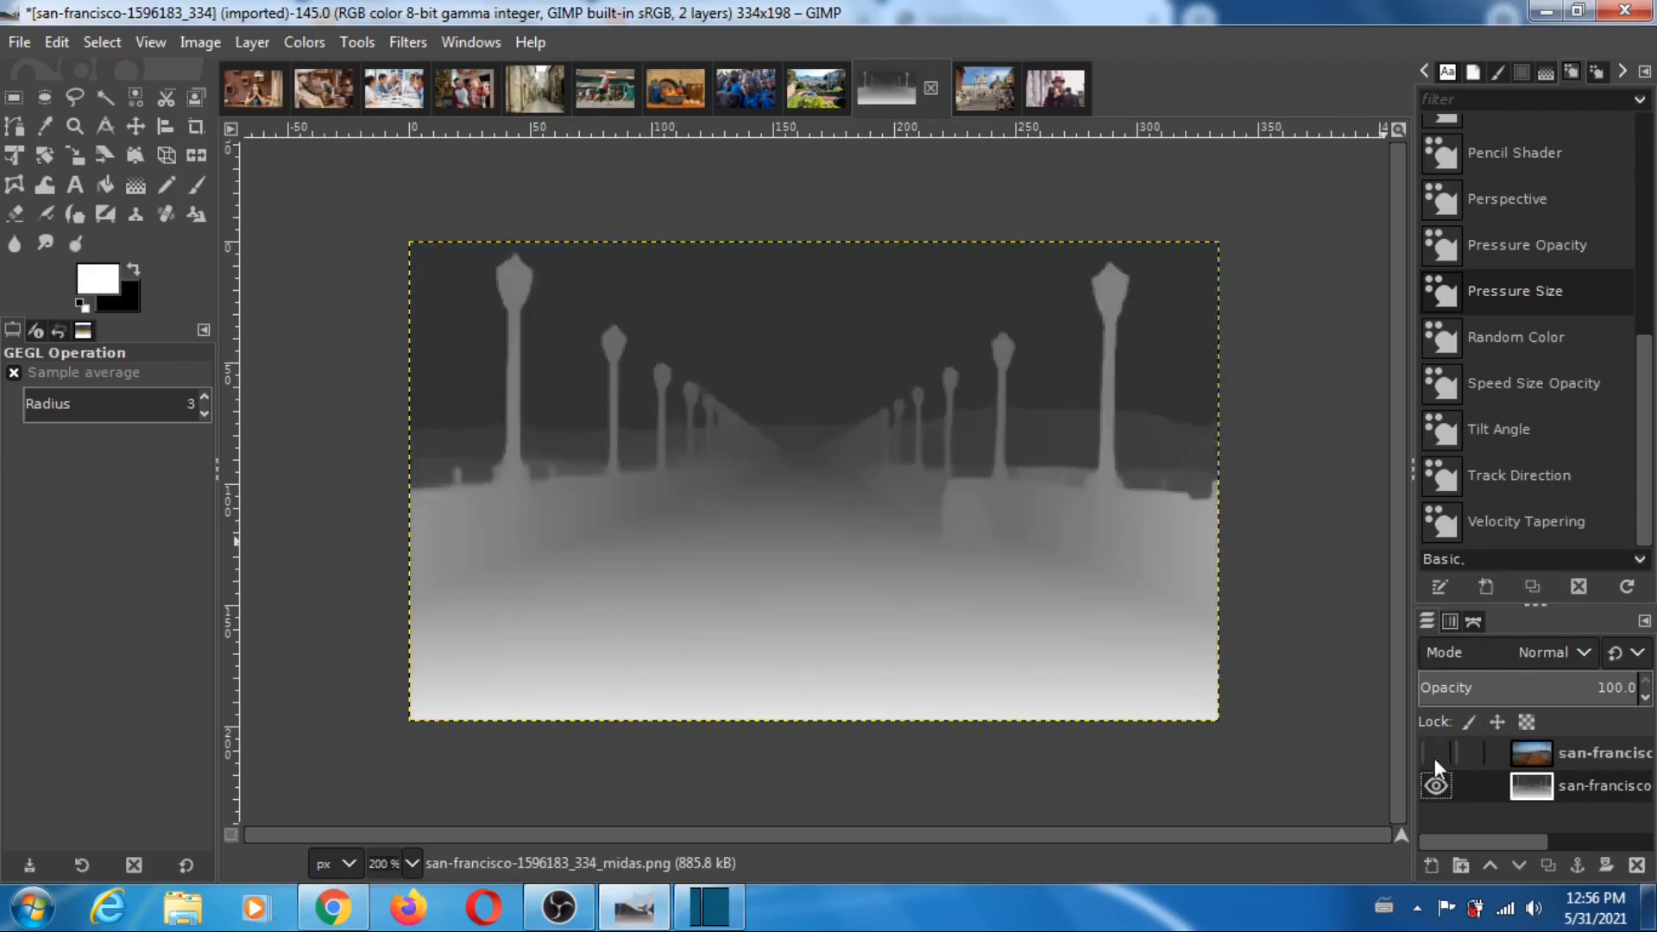
left_click(1435, 753)
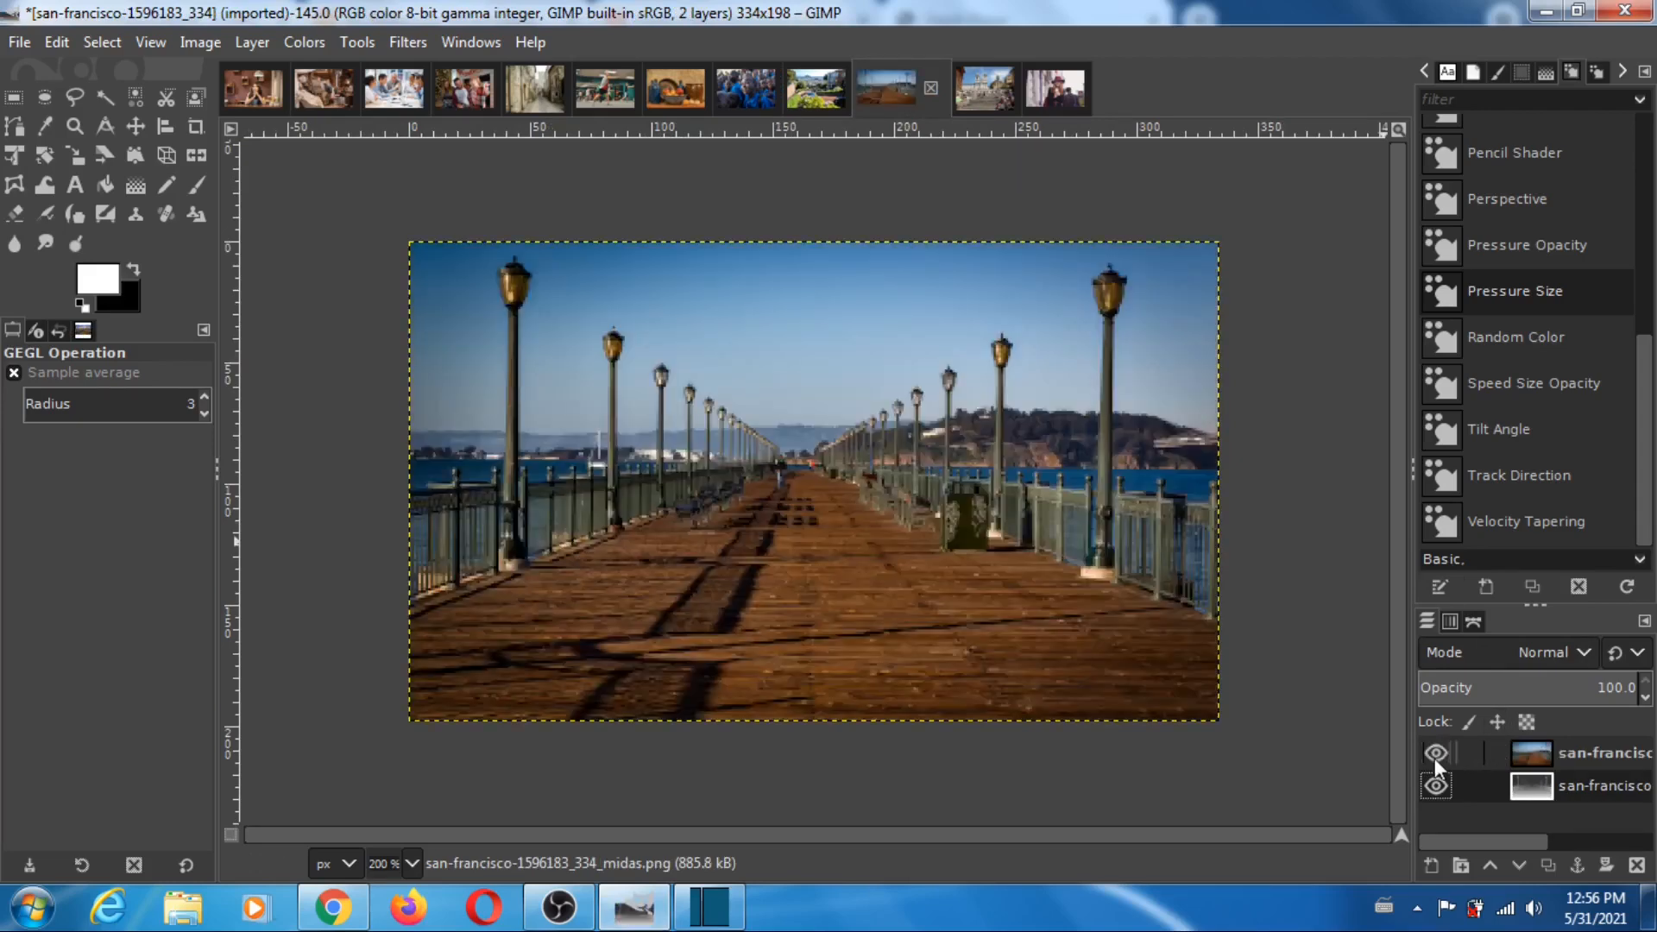
left_click(1434, 755)
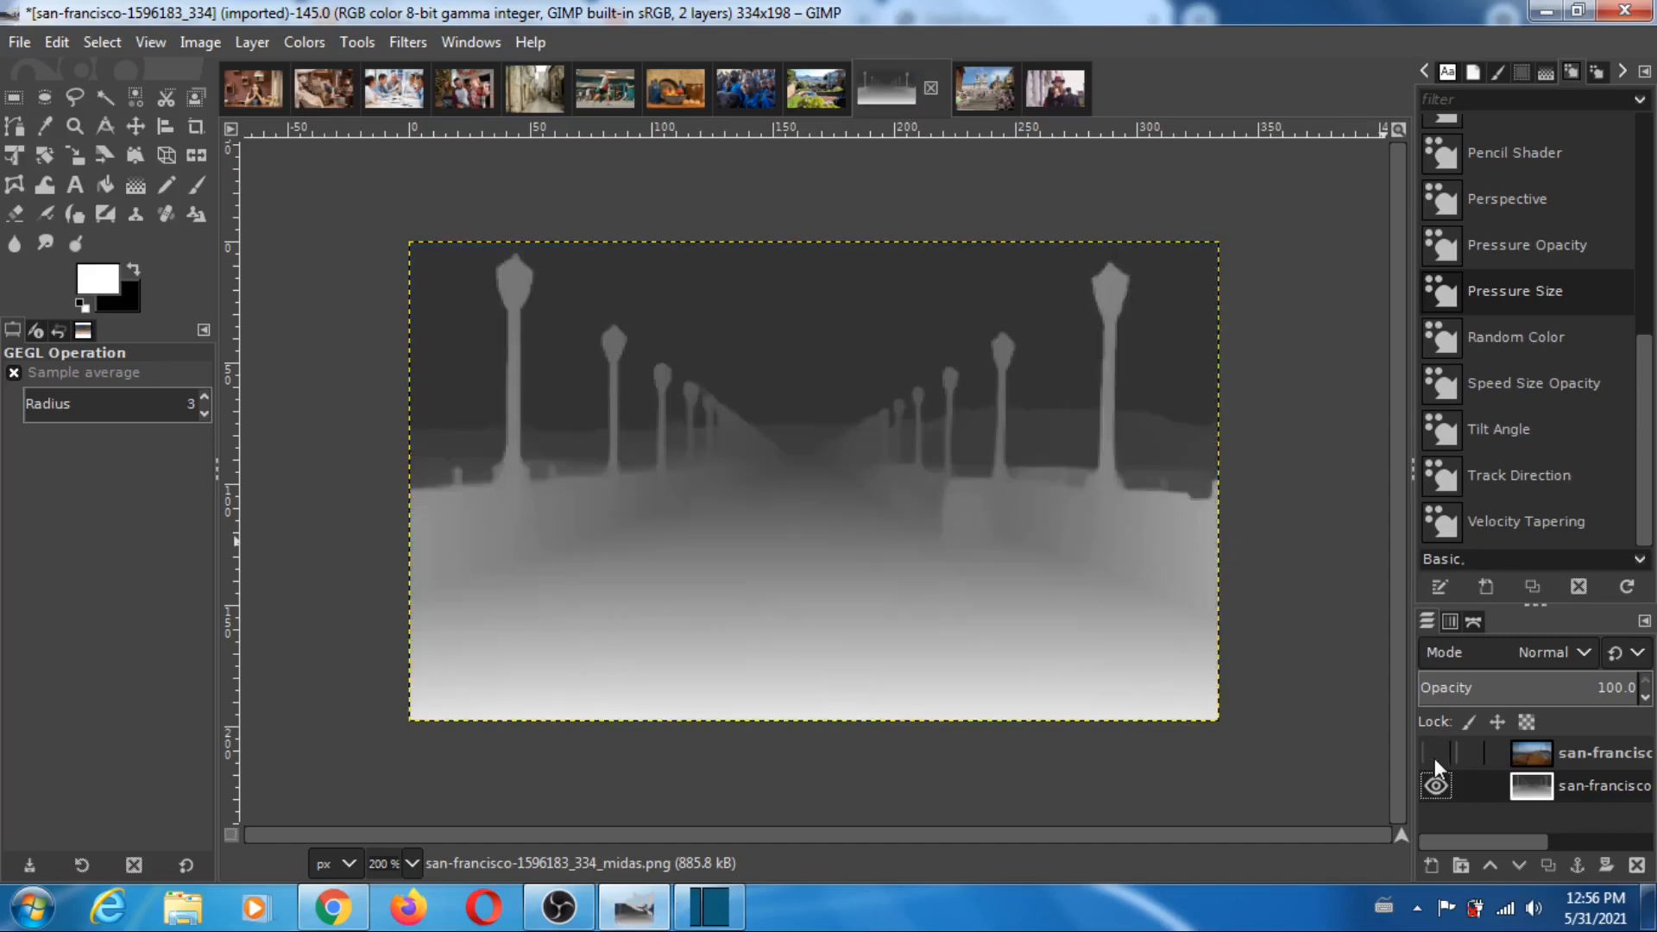
left_click(1434, 755)
- Return to Depth Player and load san-francisco-1596183_334 from the pixabay folder as the reference image
left_click(334, 907)
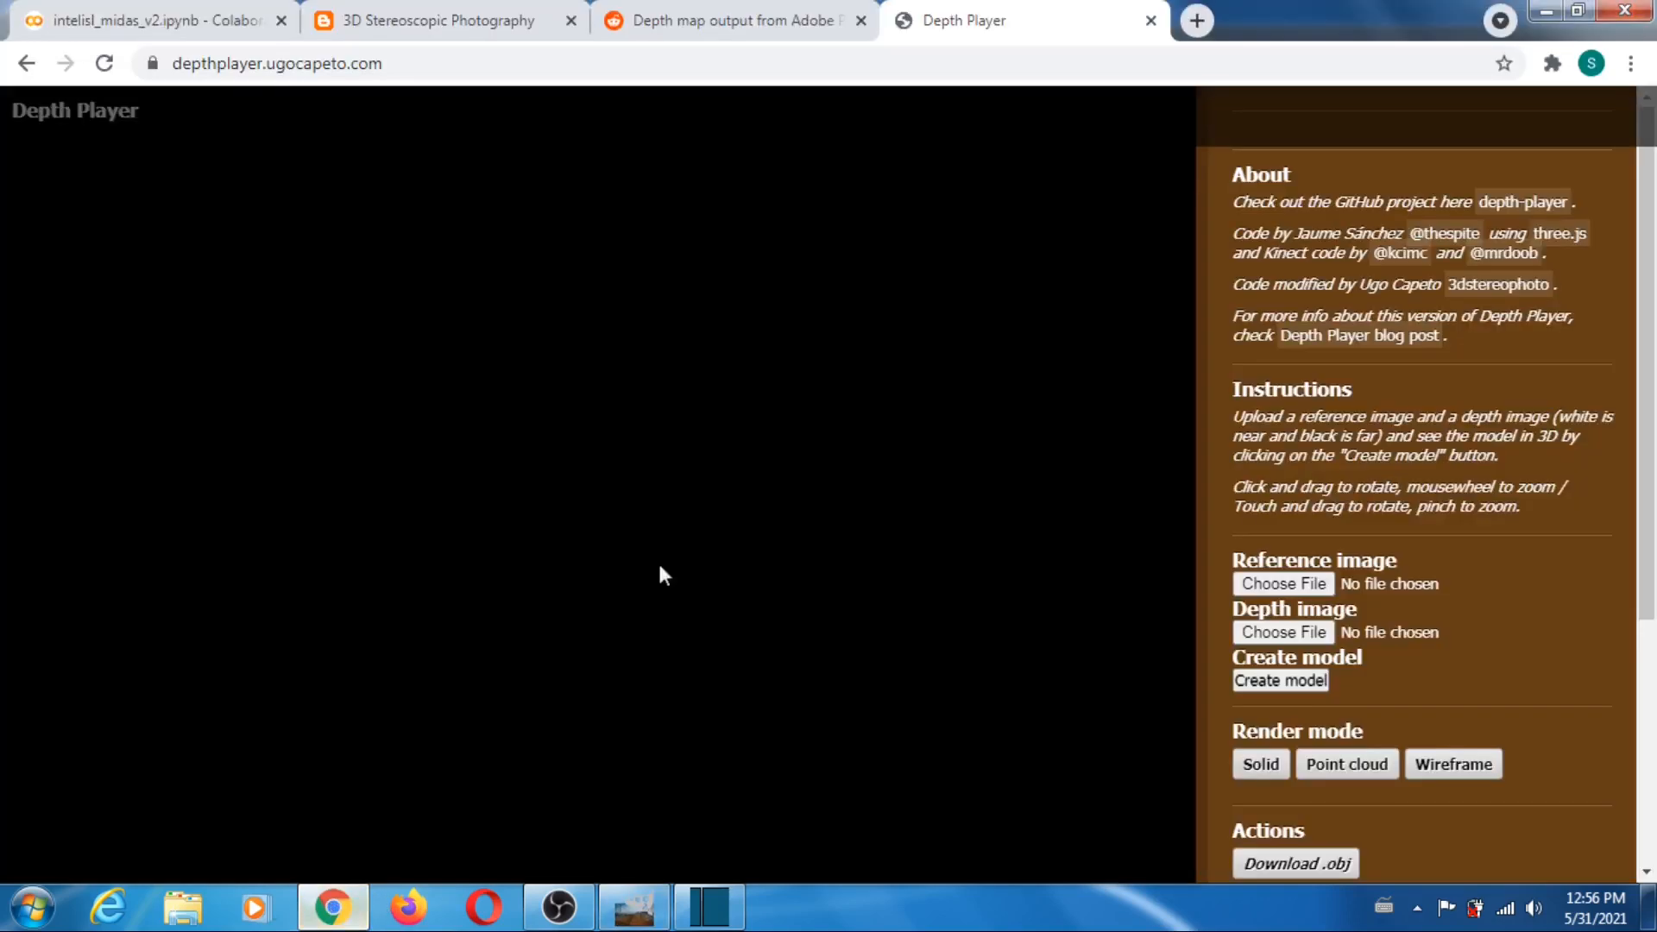
left_click(1283, 585)
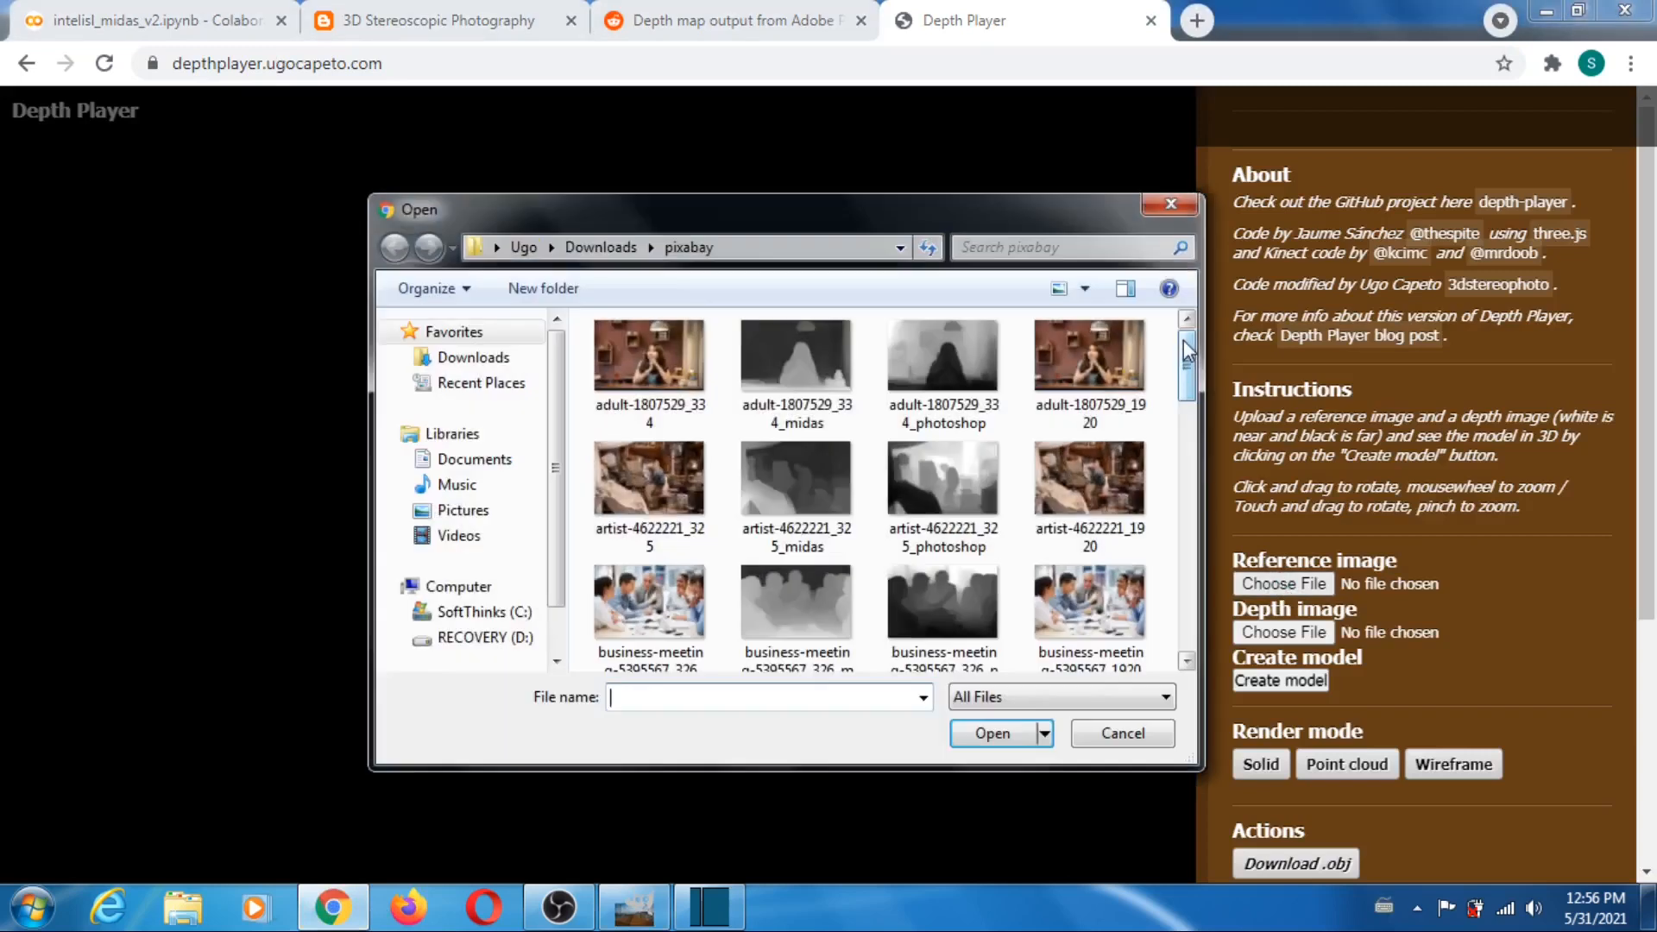
left_click_drag(1187, 349, 1190, 602)
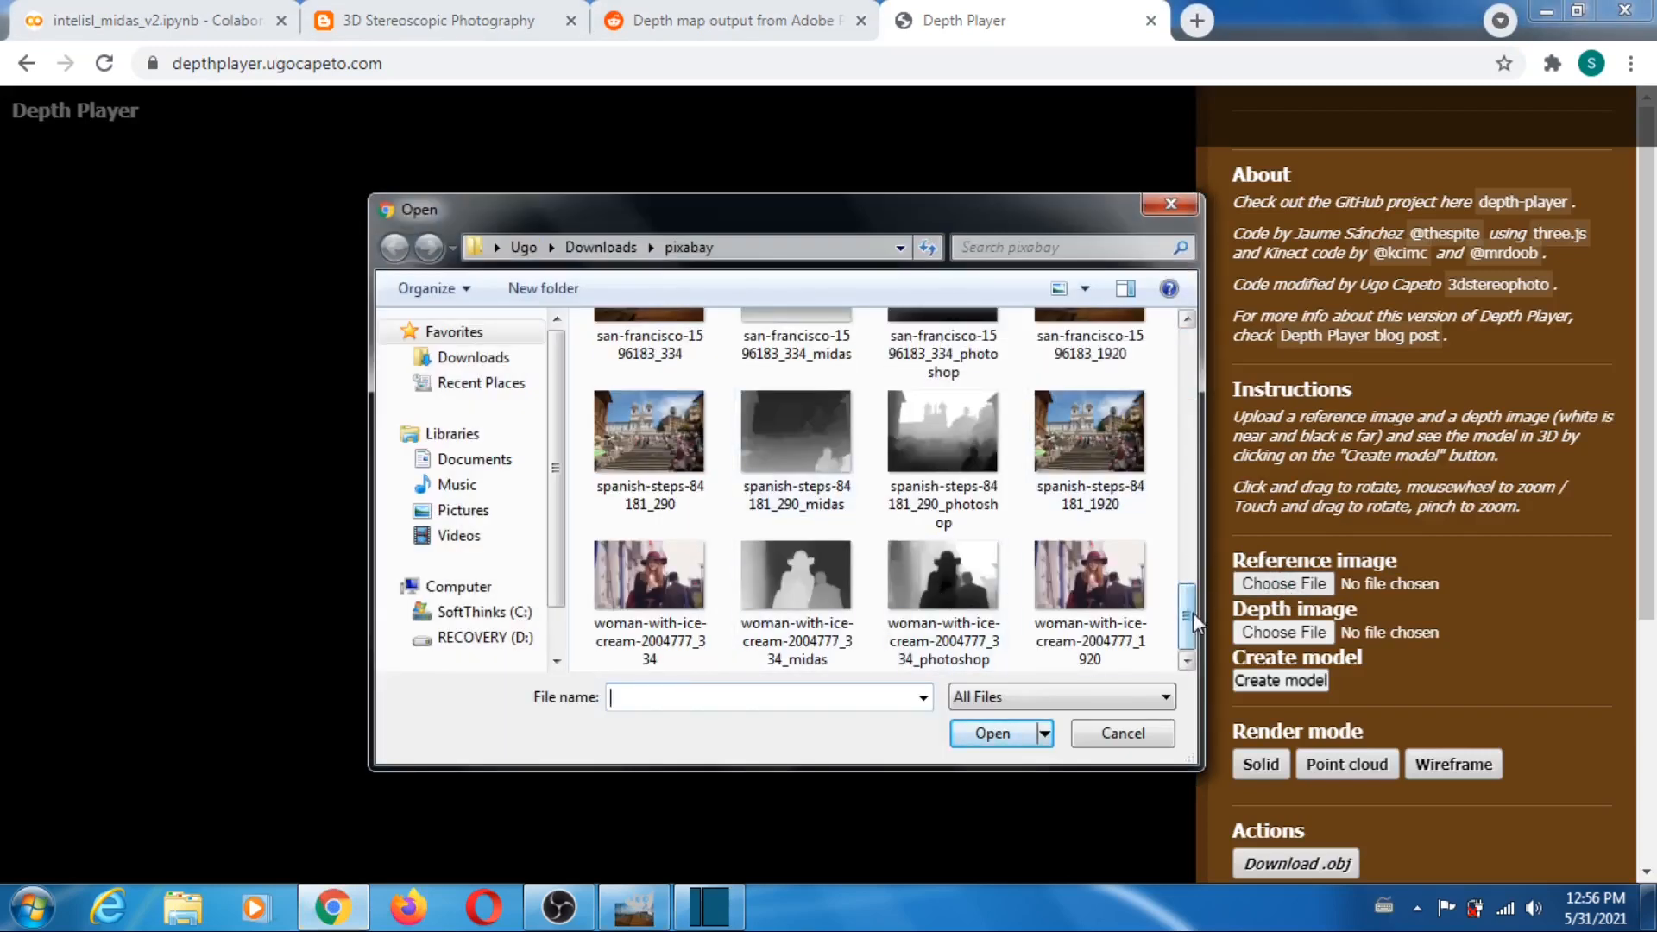
scroll(936, 595, "up", 1)
left_click(609, 420)
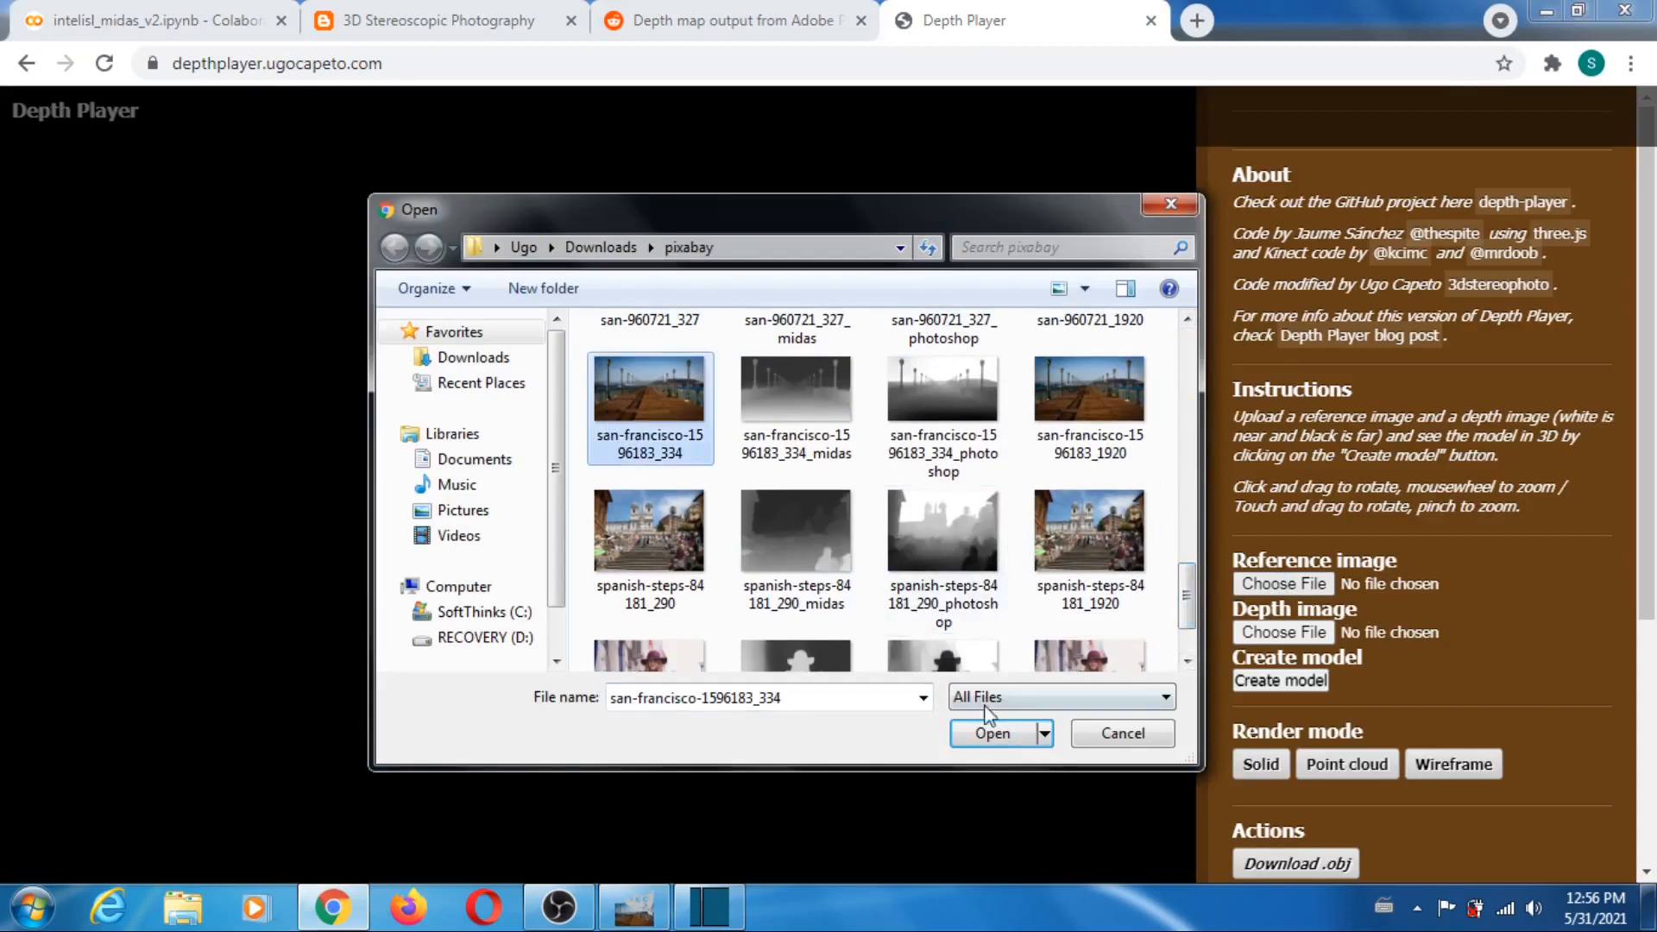
left_click(991, 732)
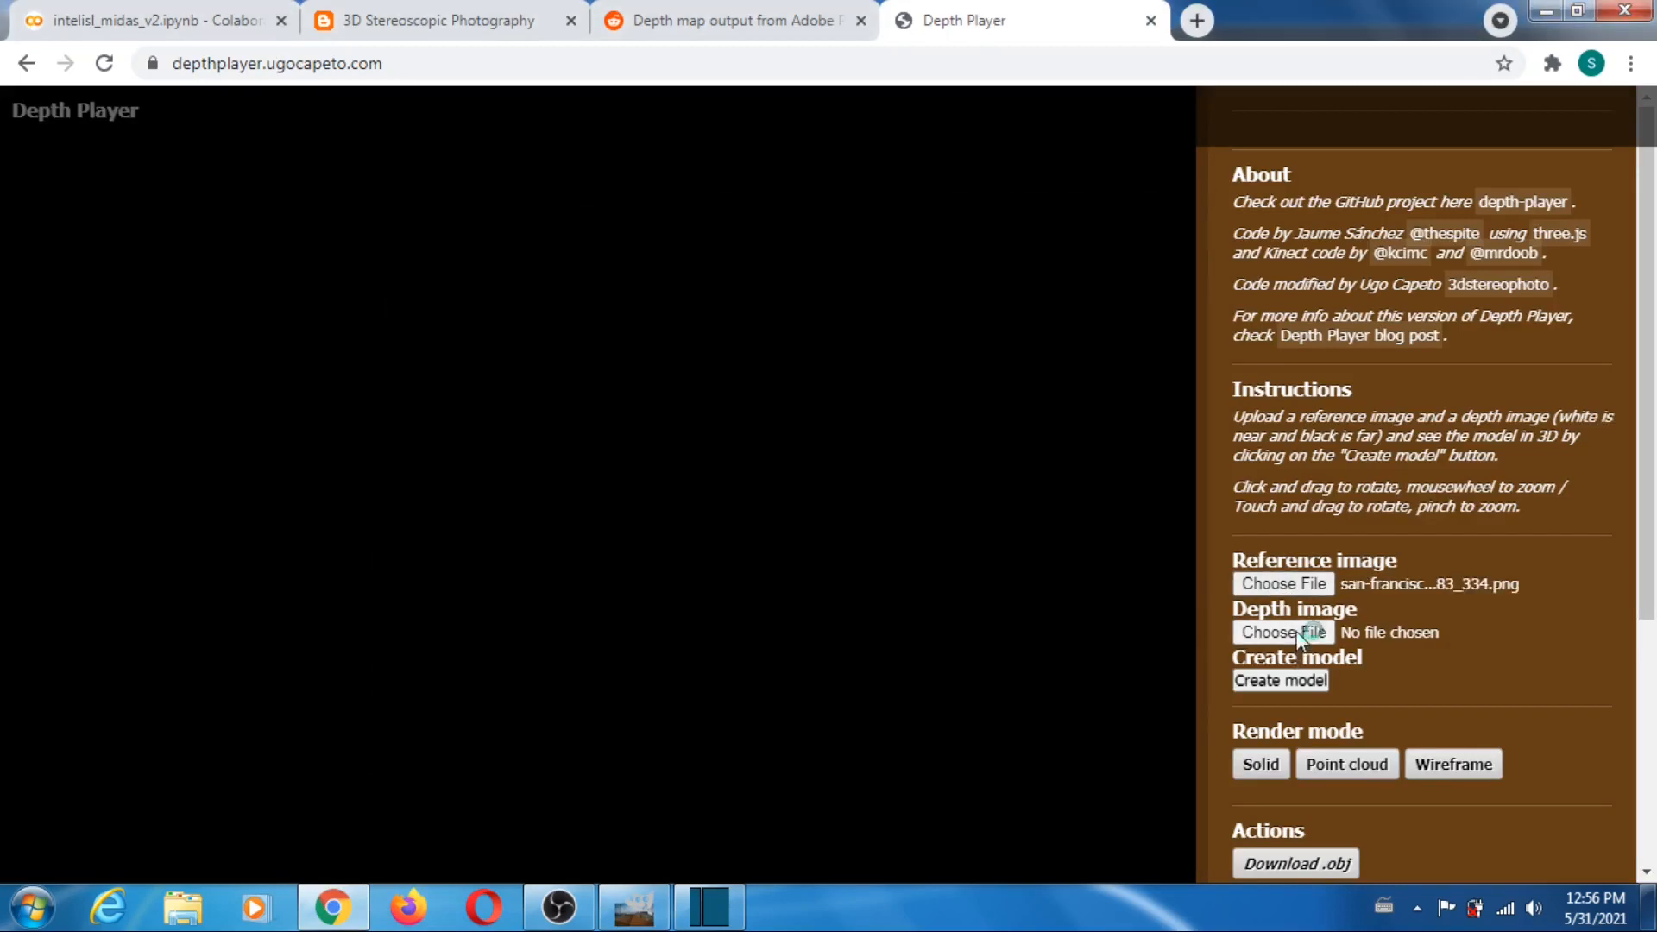
- Load san-francisco-1596183_334_midas from the pixabay folder as the depth image
left_click(1299, 636)
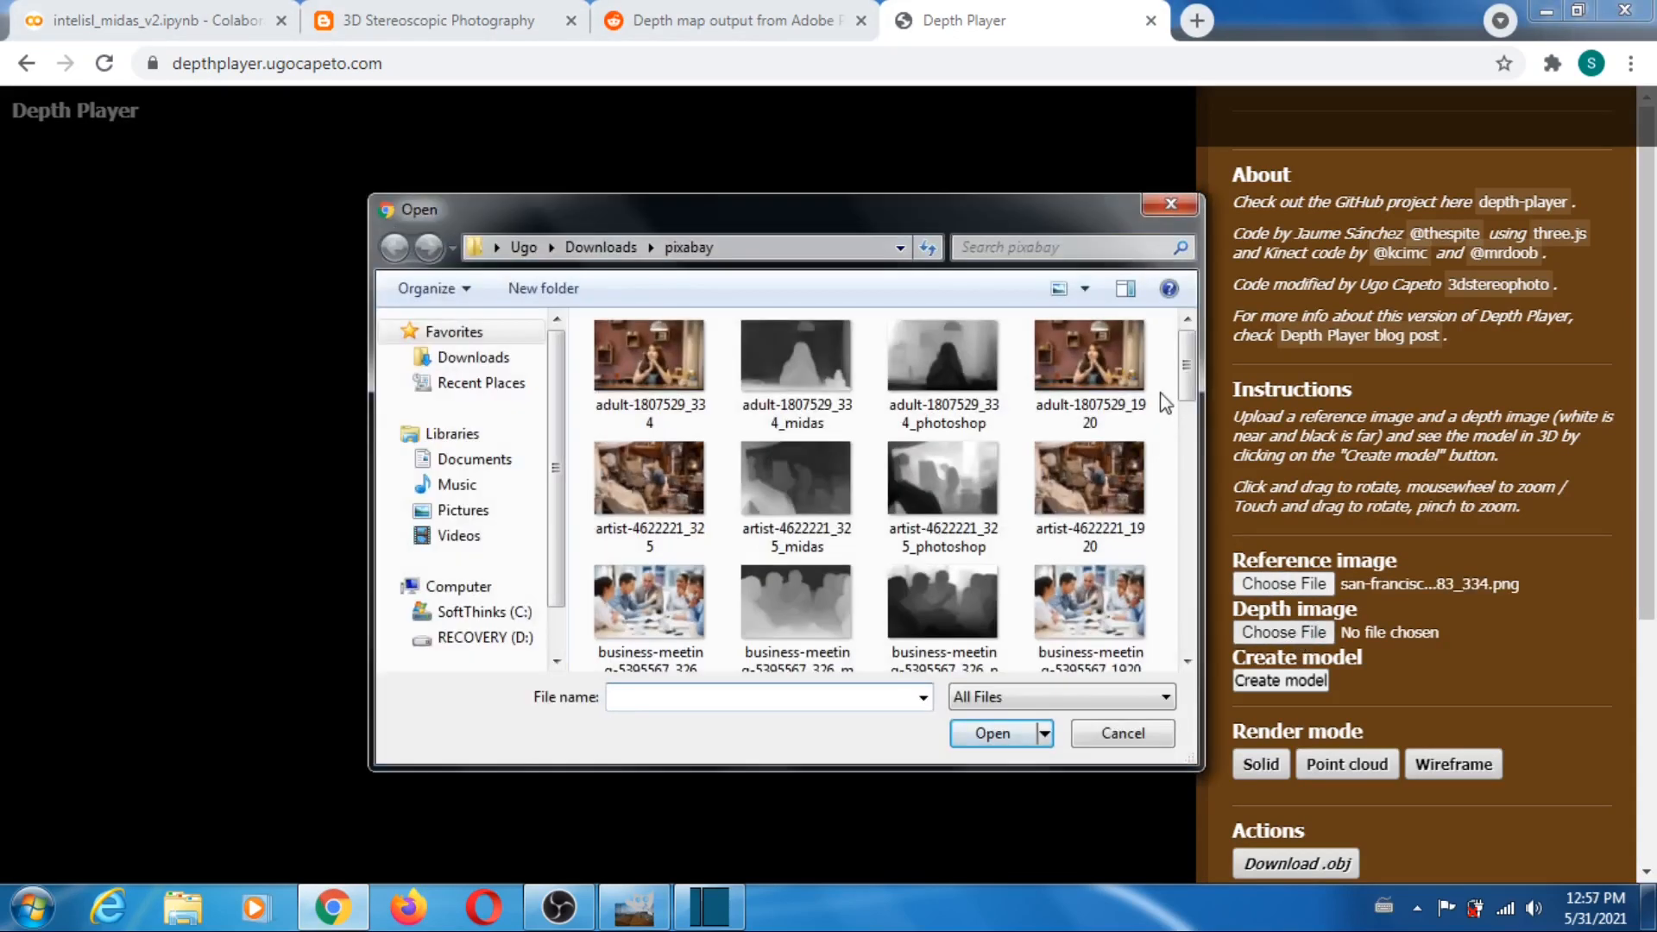
left_click_drag(1187, 371, 1180, 608)
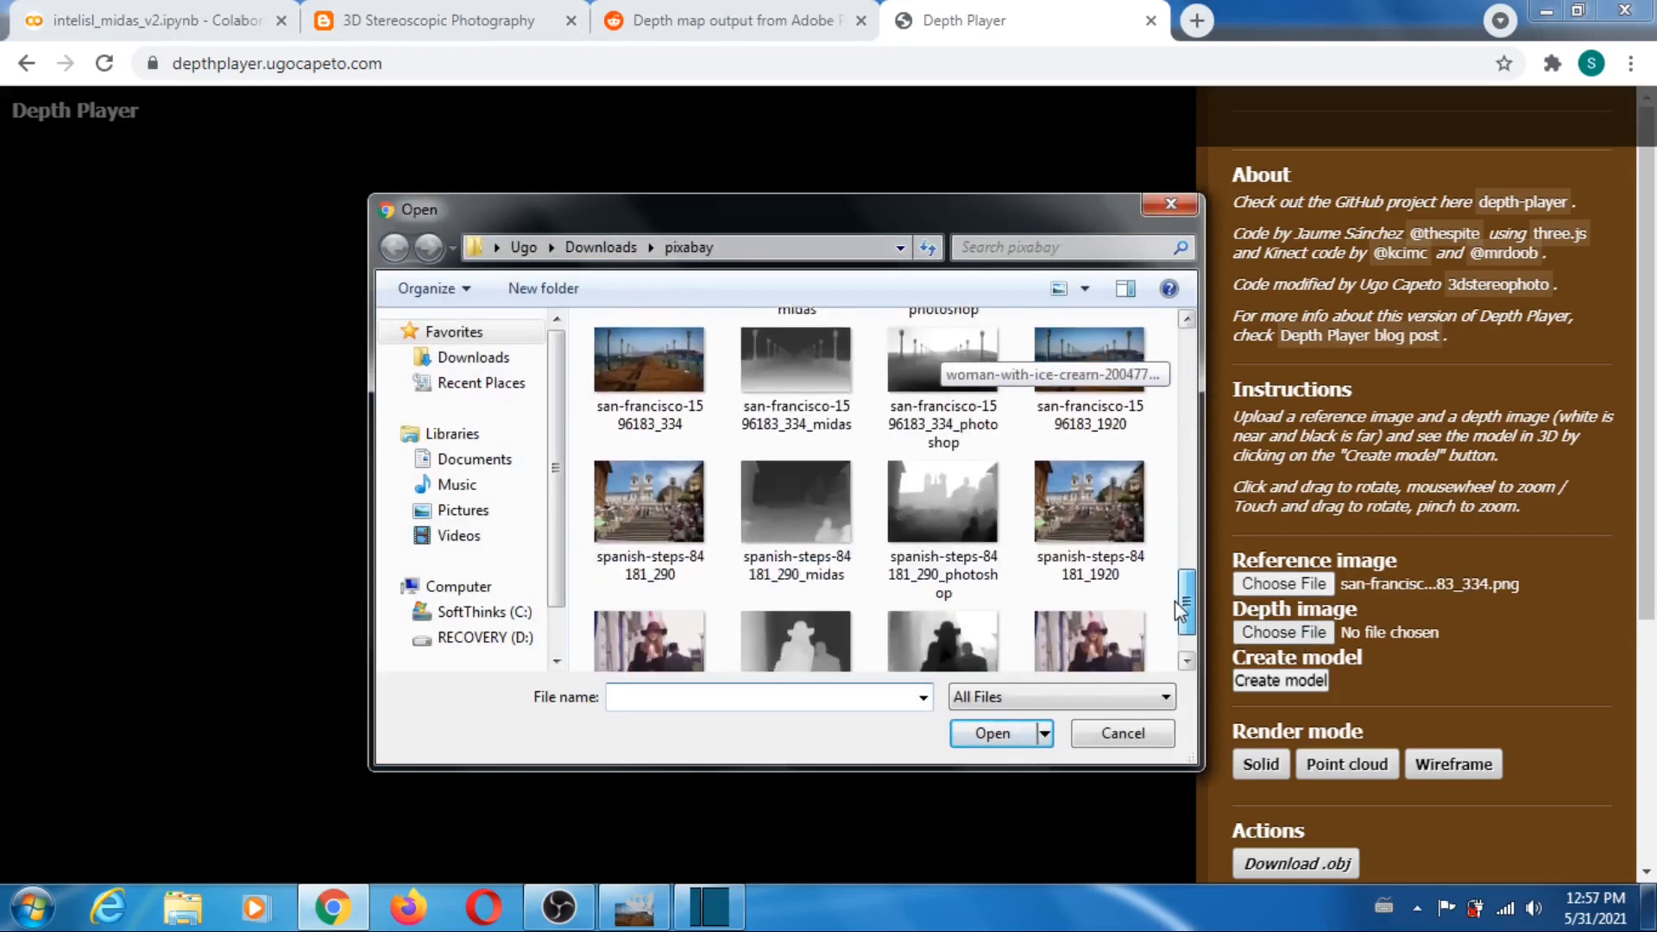
scroll(1174, 601, "up", 2)
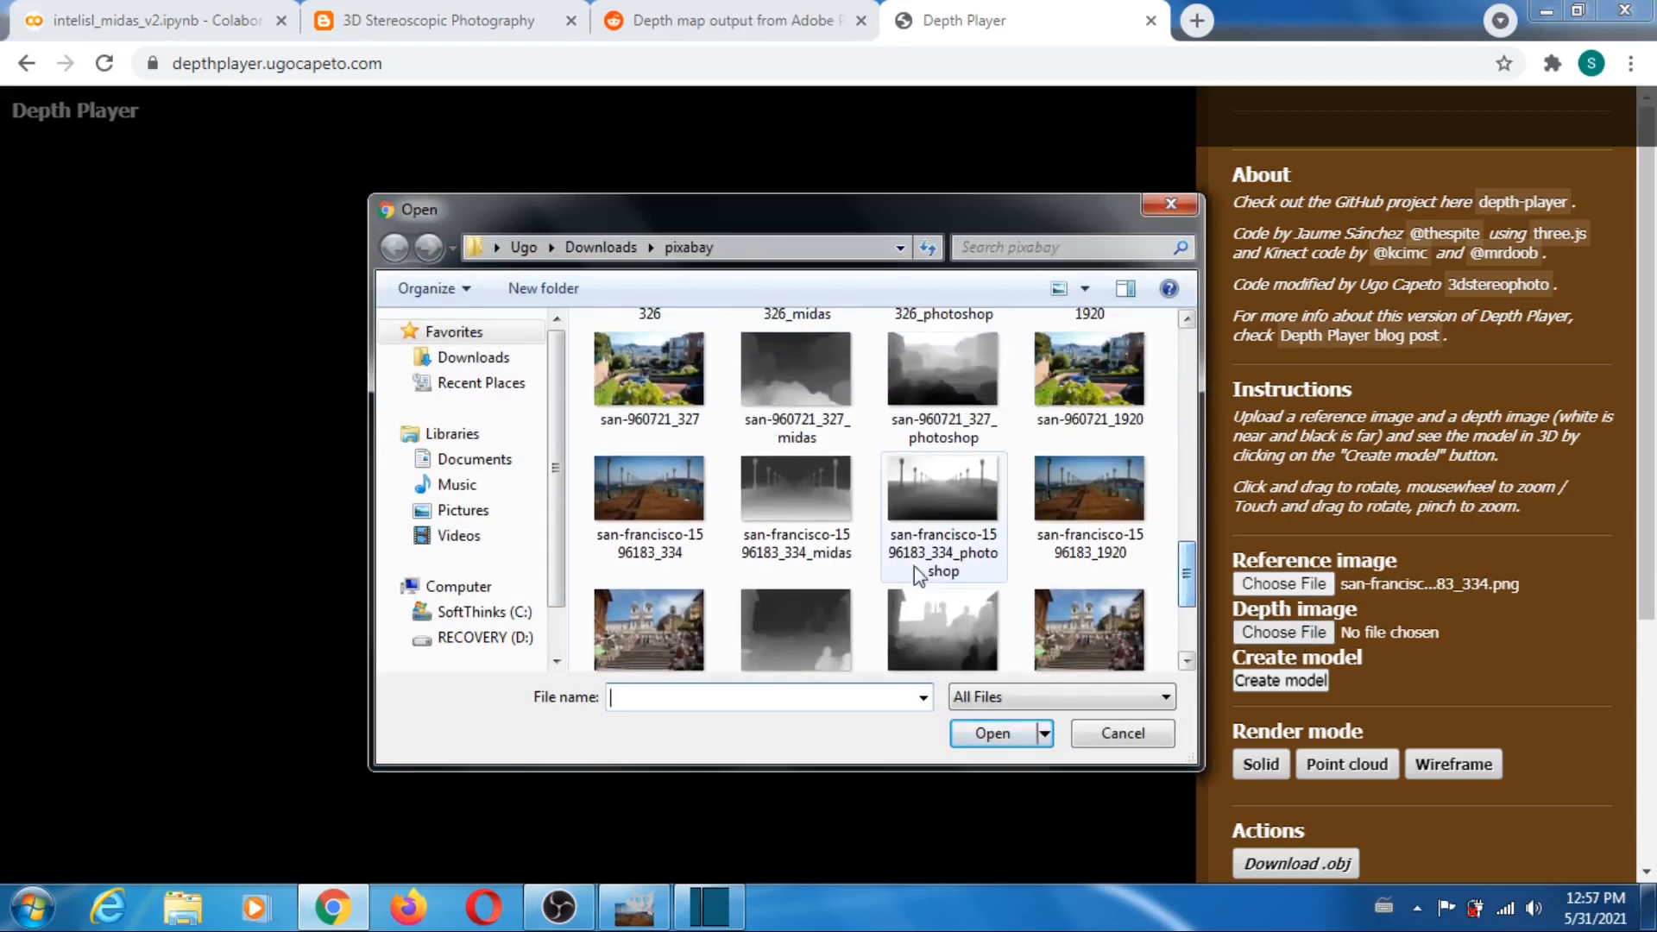
left_click(794, 509)
left_click(993, 730)
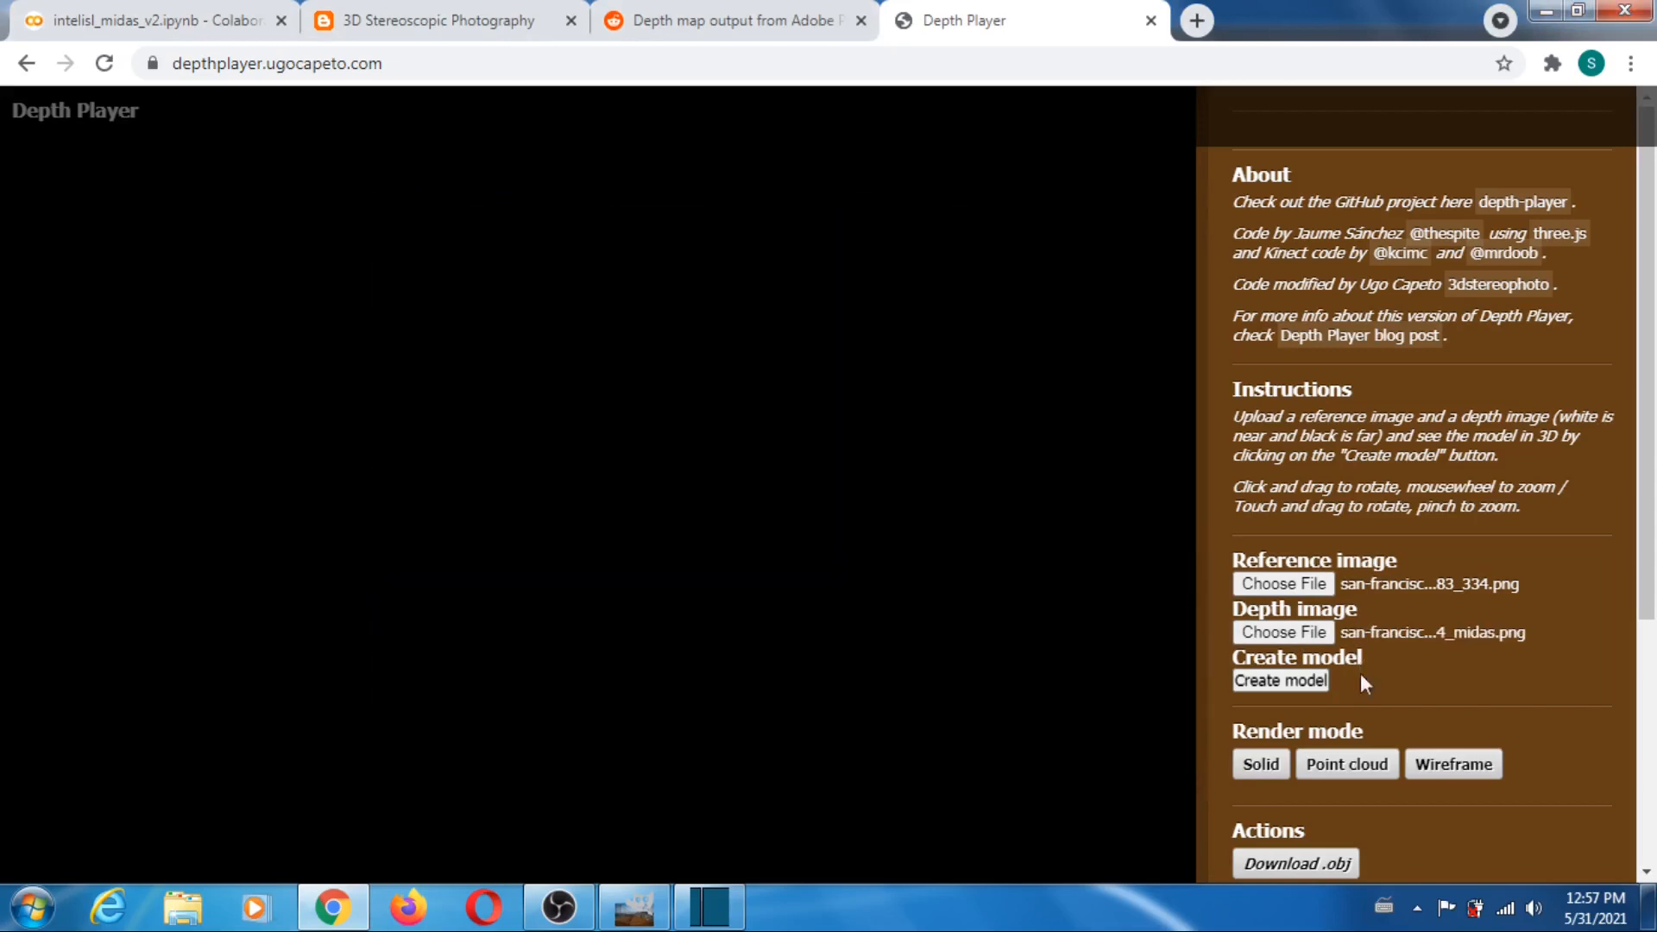
- Set the far plane to 115 and downsampling to 1, and create the san-francisco-1596183_334 model
scroll(1373, 451, "down", 4)
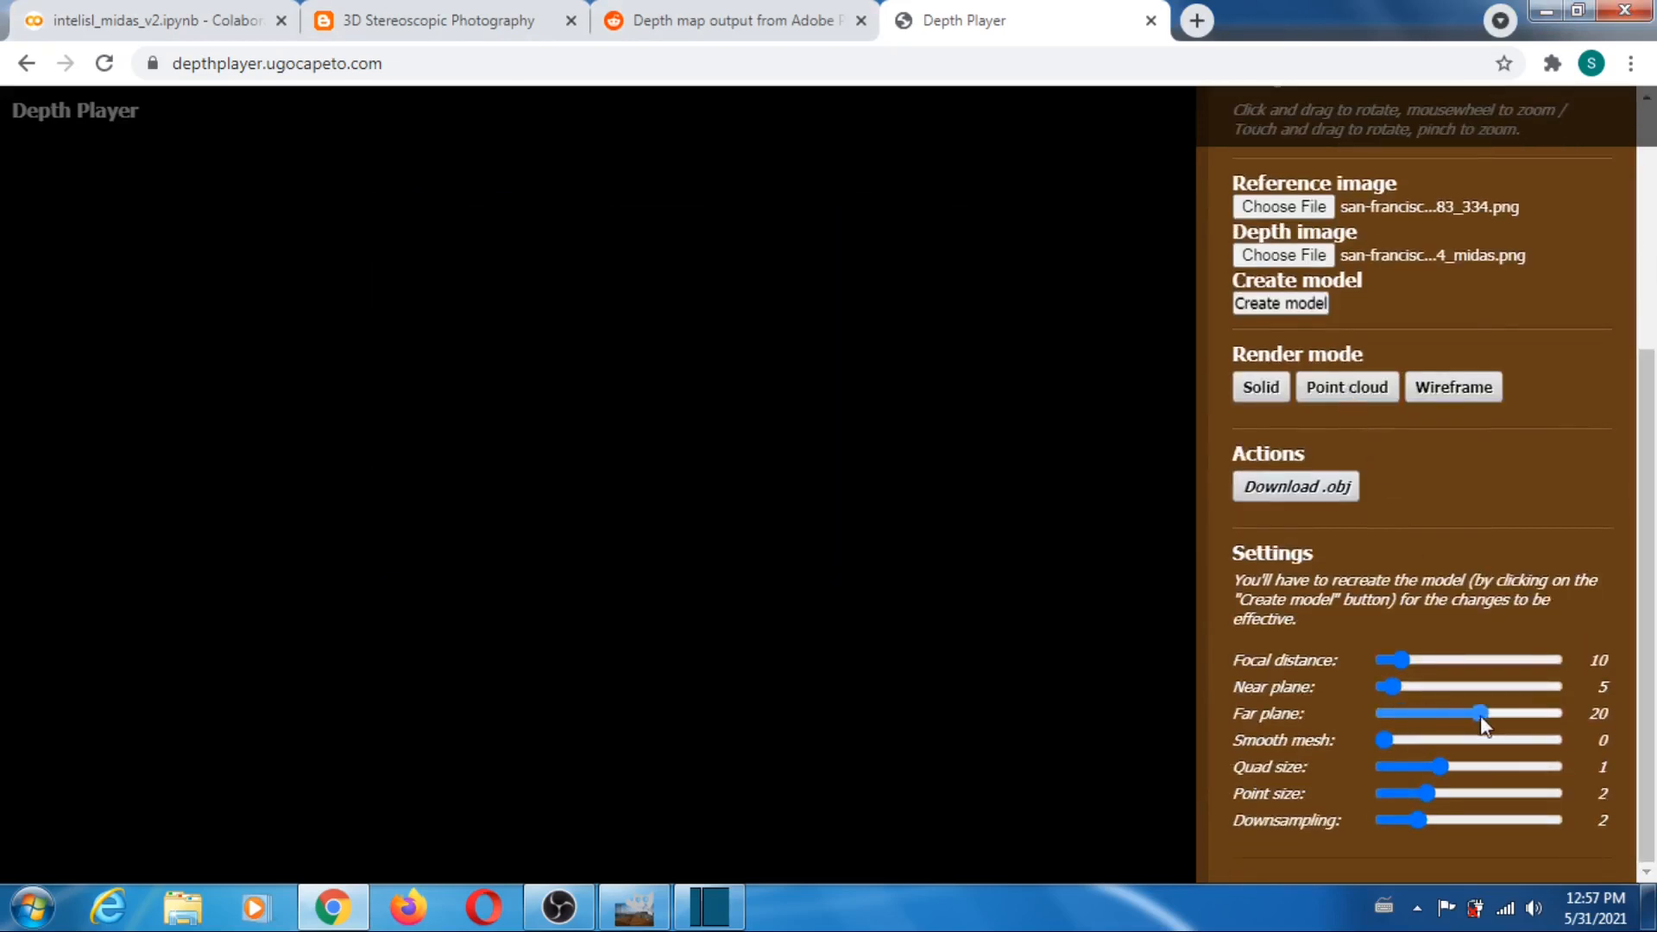
left_click_drag(1483, 724, 1481, 730)
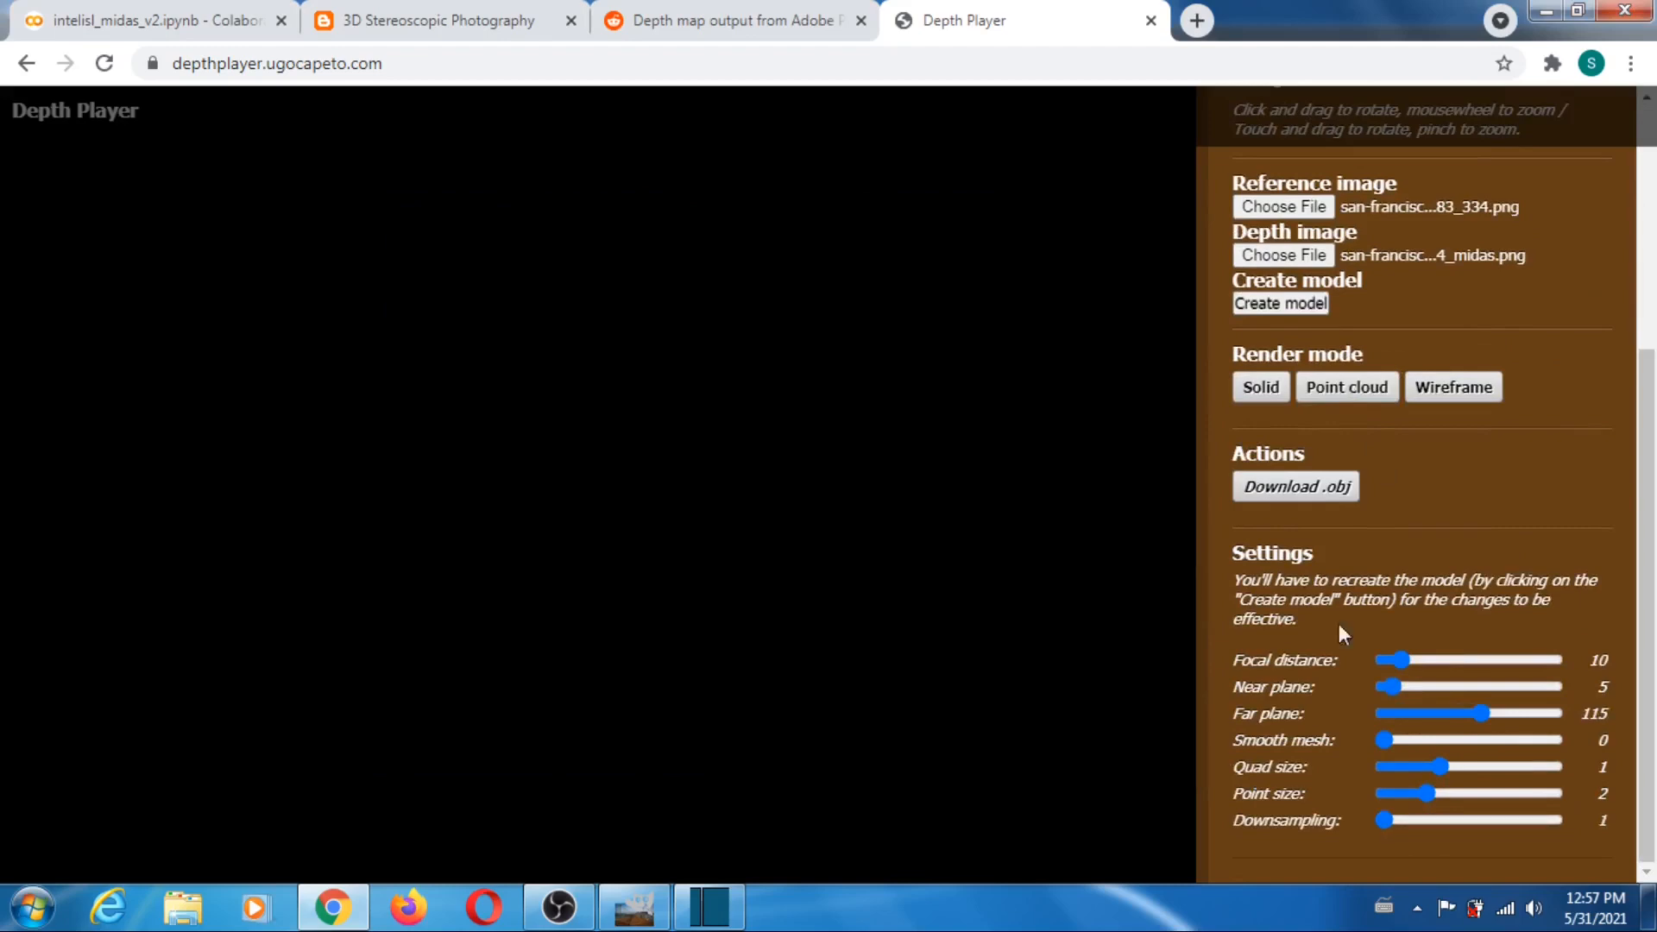
left_click(1261, 309)
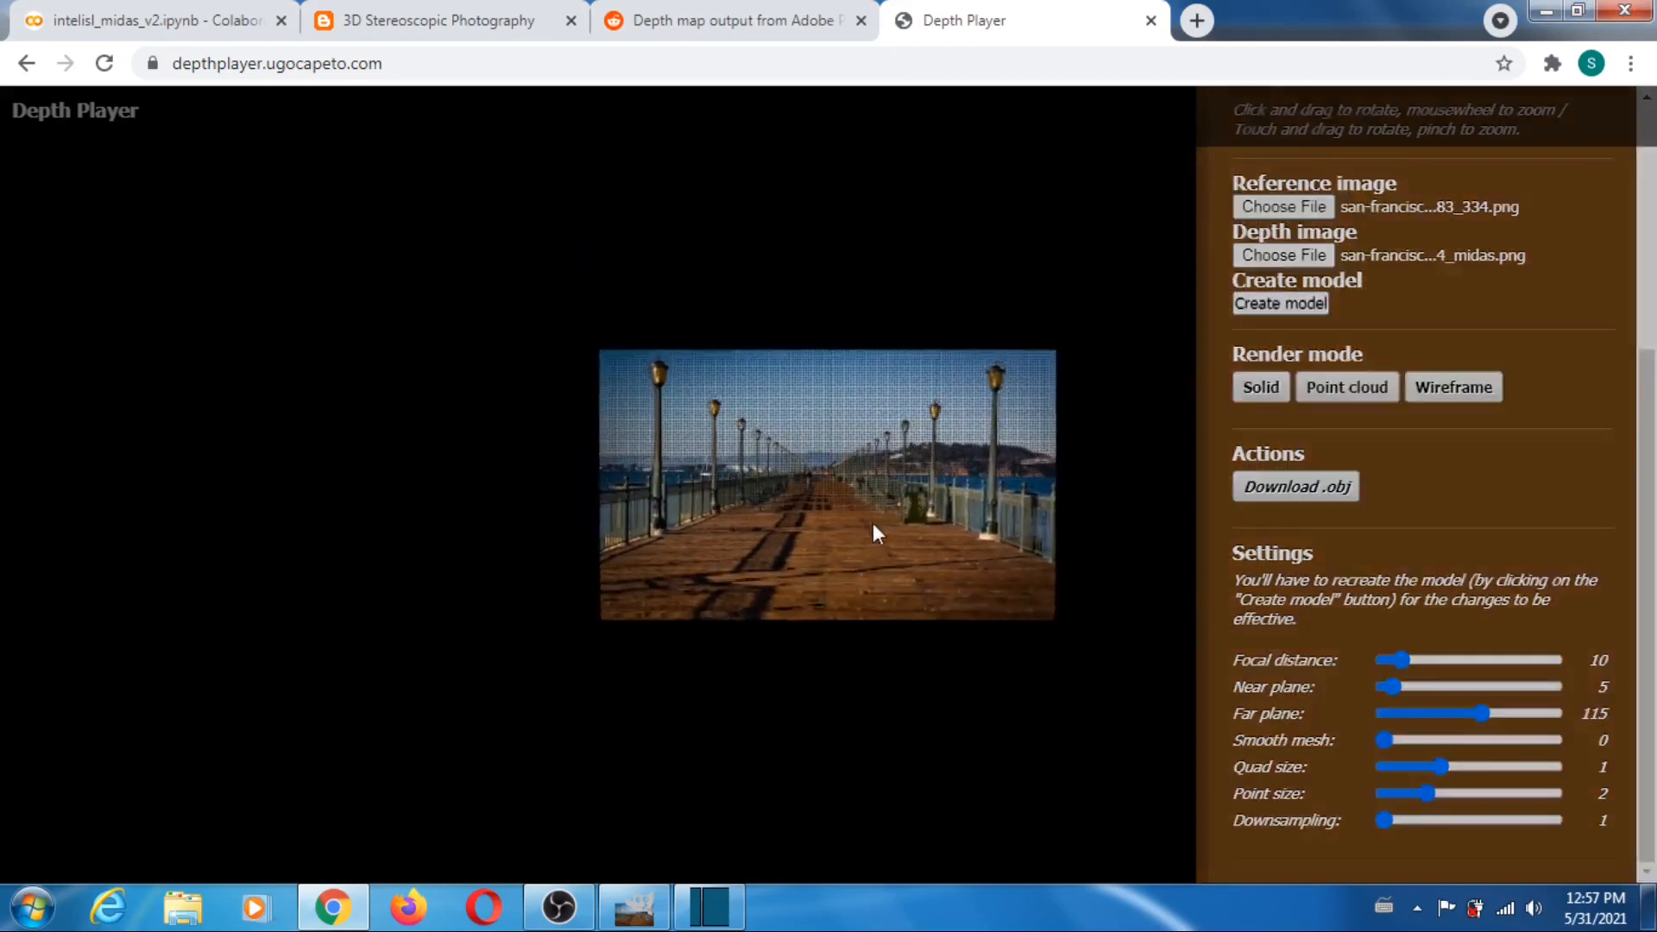
- Rotate the pier model to inspect its depth, and reload Depth Player to clear it
left_click_drag(873, 523, 944, 495)
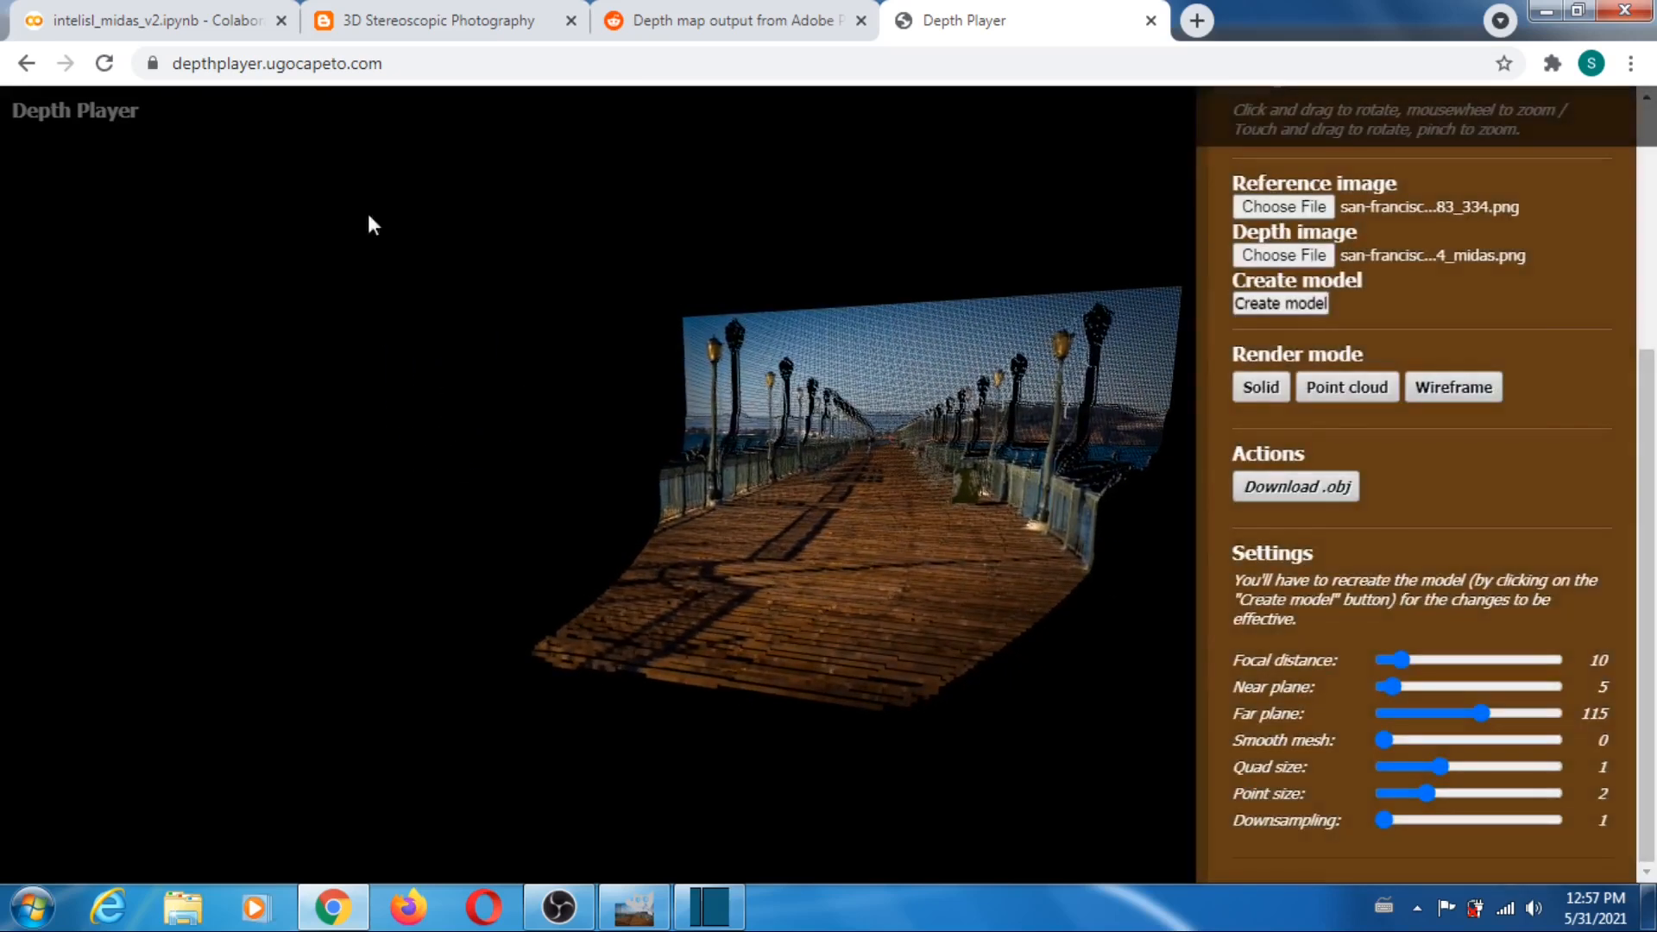
left_click(102, 68)
- Switch to GIMP and compare the spanish-steps-84181_290 photo with its MiDaS depth map by toggling the photo layer's visibility
left_click(636, 898)
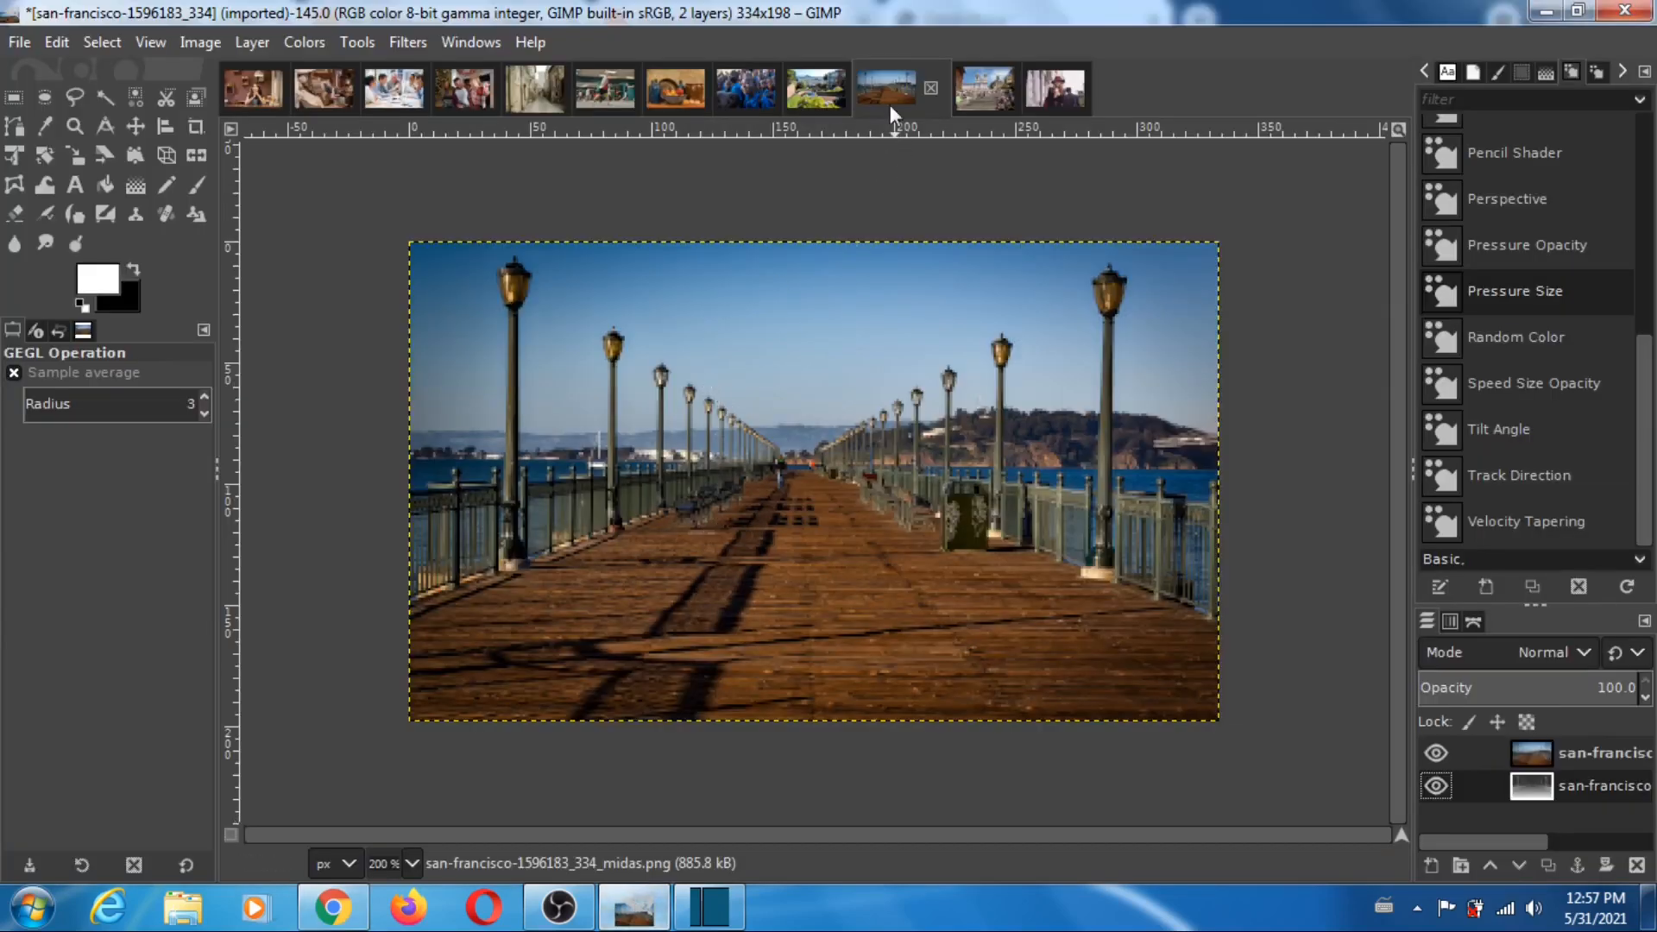
left_click(984, 90)
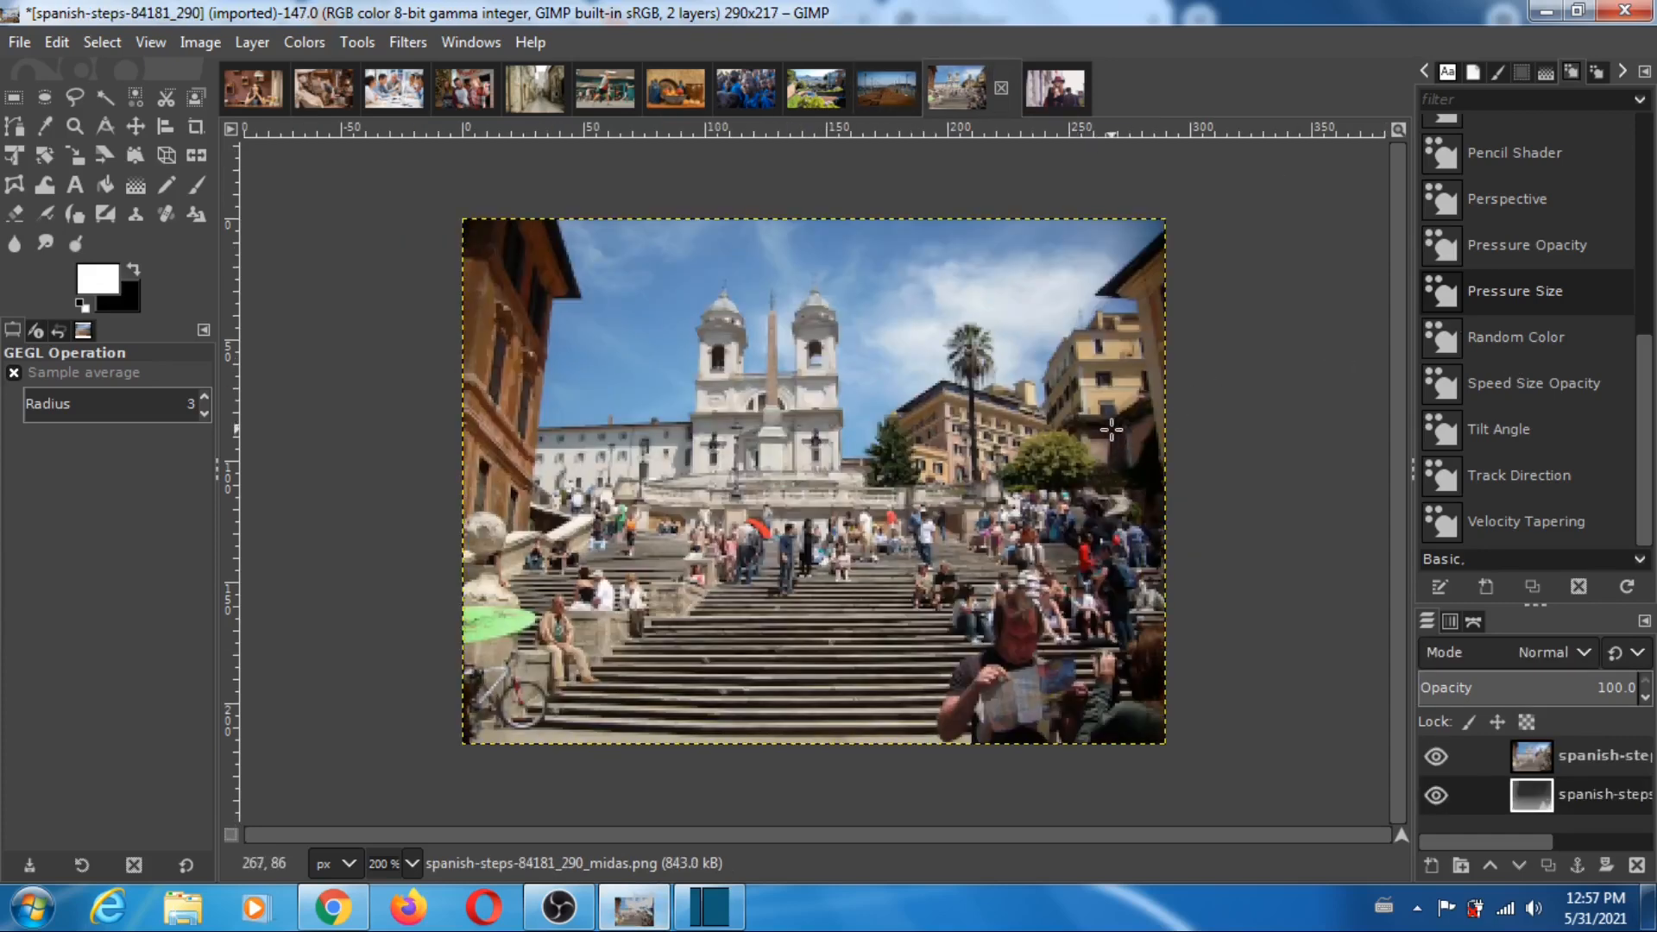
left_click(1435, 758)
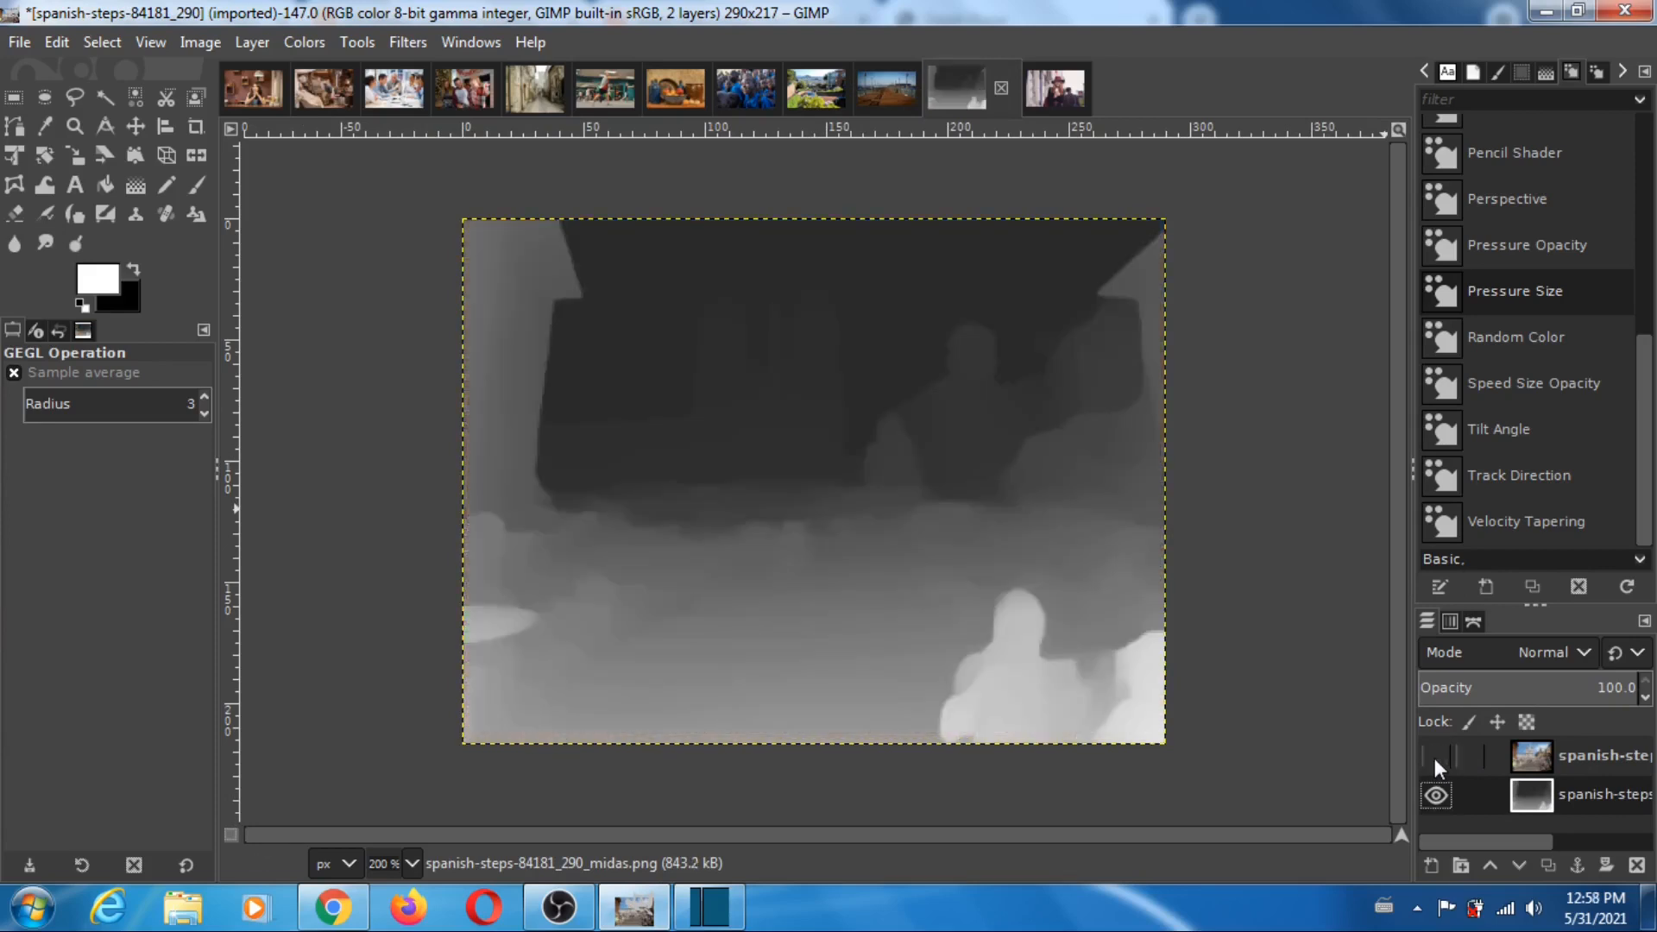
left_click(1435, 758)
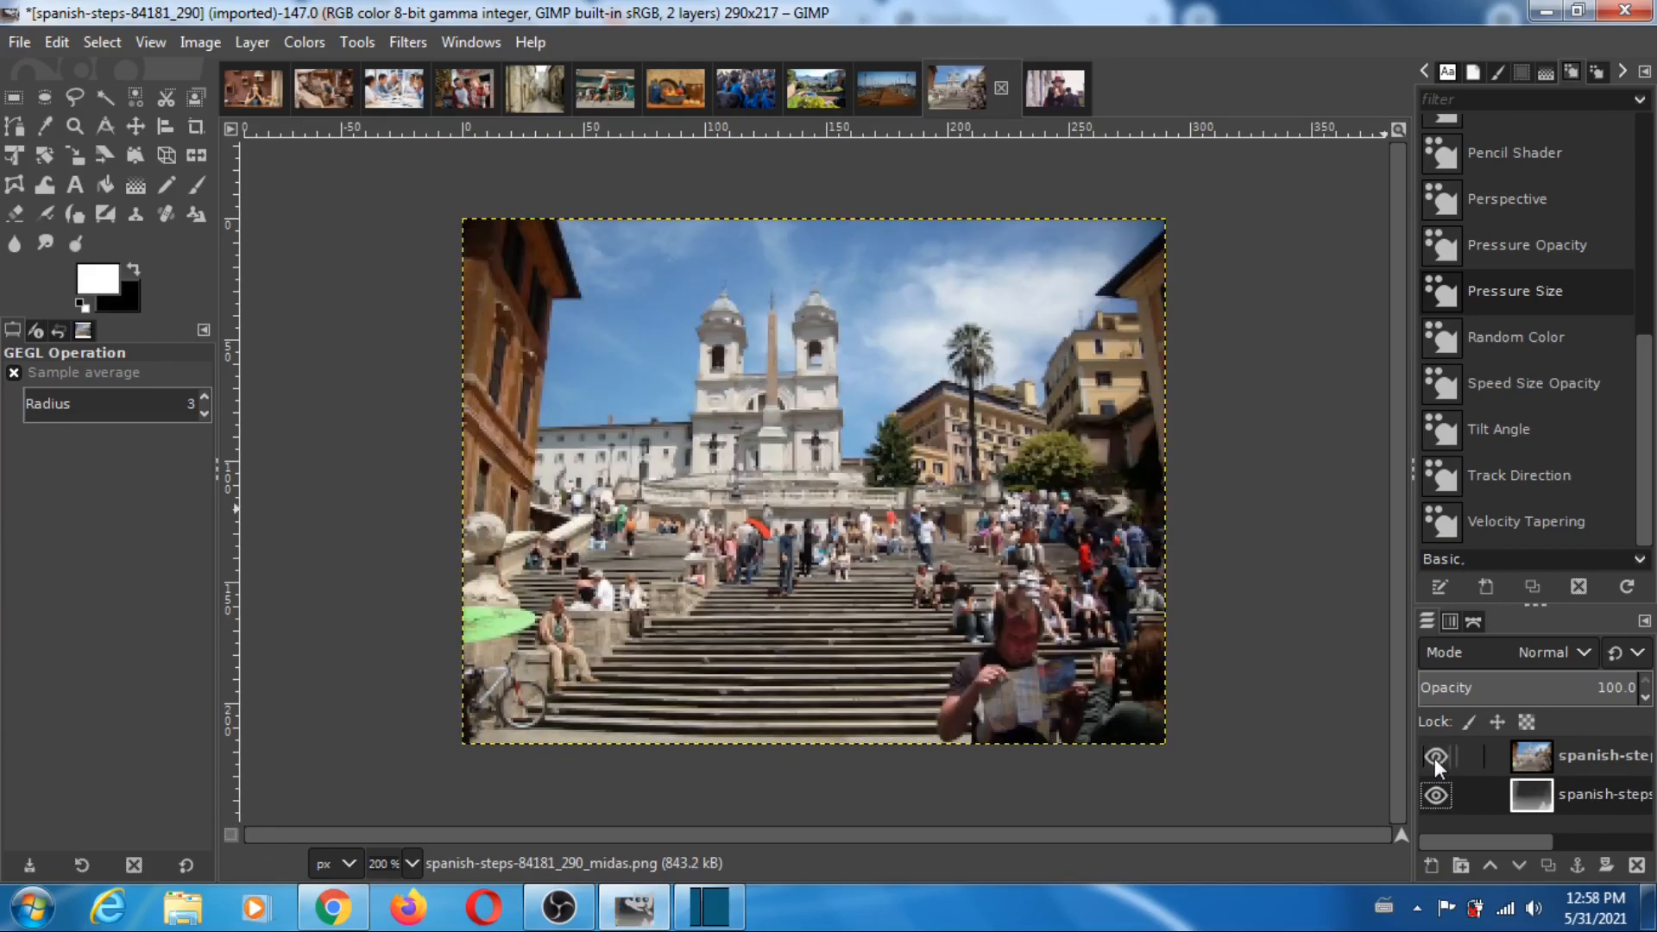
left_click(1436, 757)
left_click(1436, 758)
left_click(1436, 757)
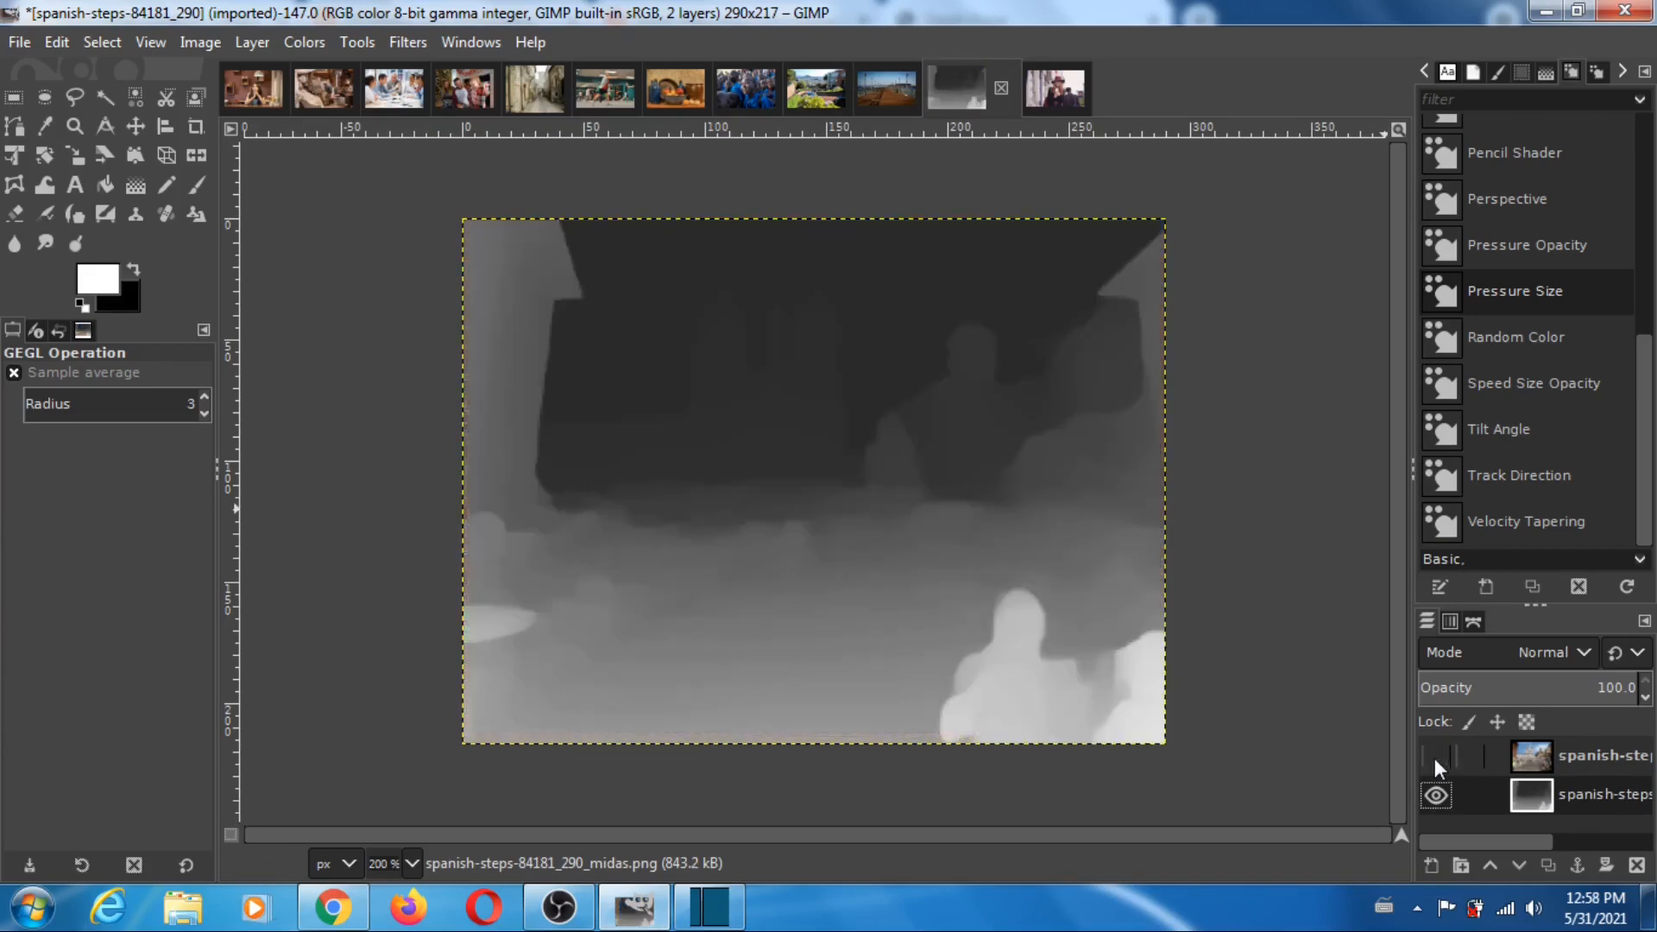
left_click(1435, 758)
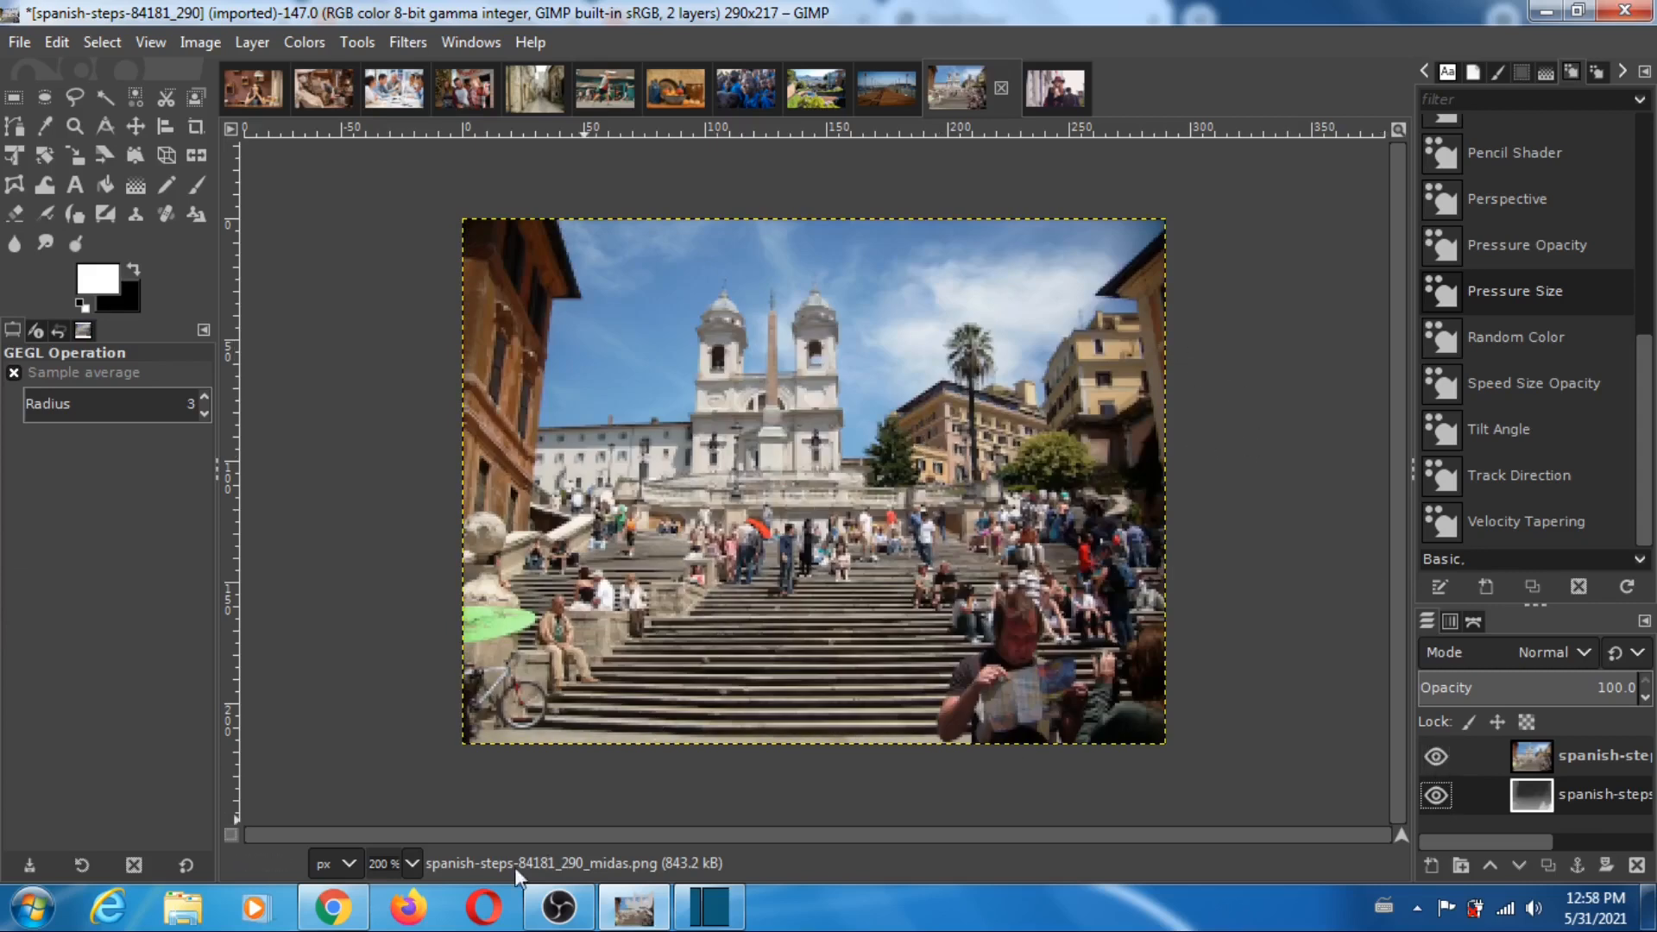
- Return to Depth Player and load spanish-steps-84181_290 from the pixabay folder as the reference image
left_click(332, 906)
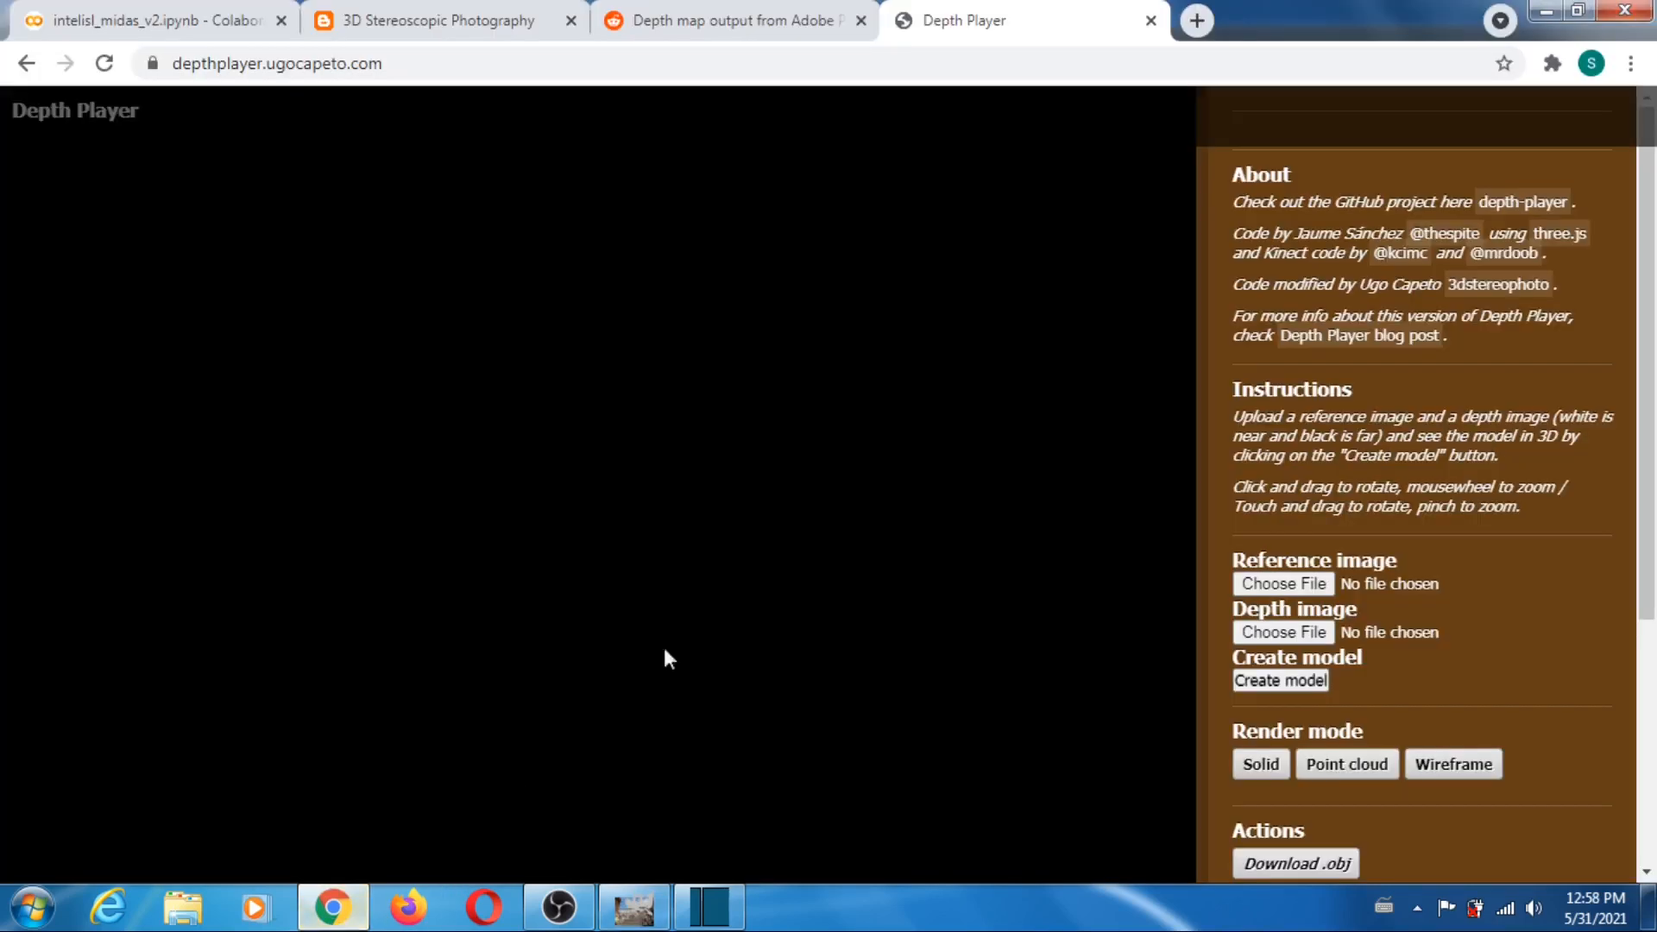
left_click(1283, 584)
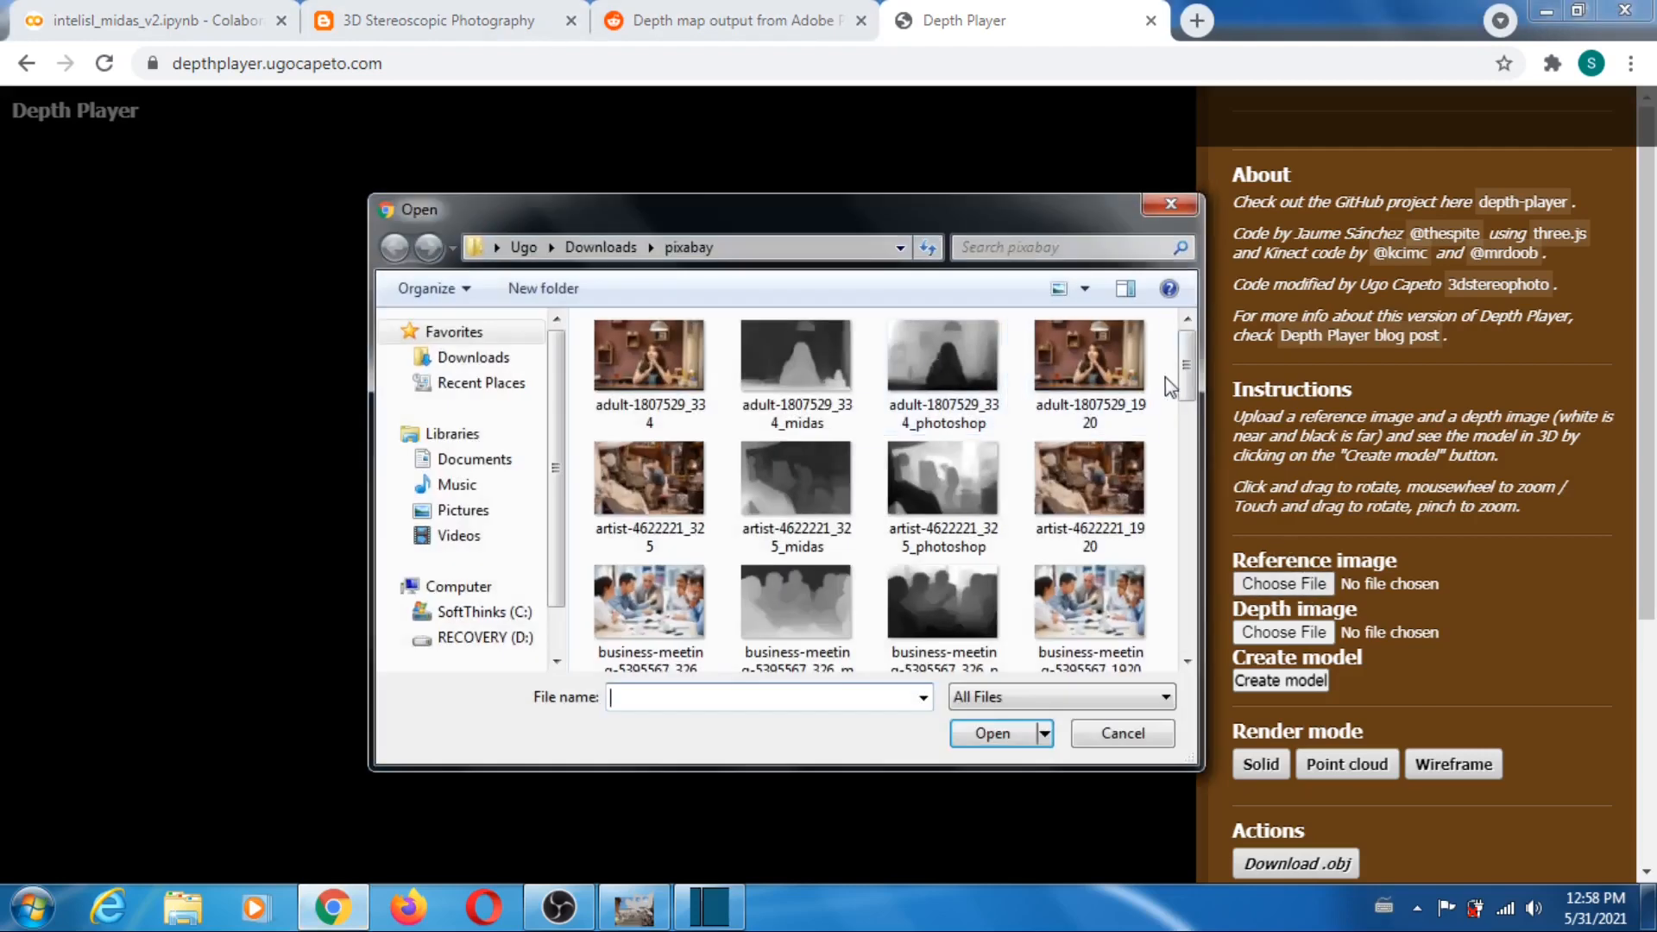
scroll(941, 362, "down", 10)
left_click(682, 442)
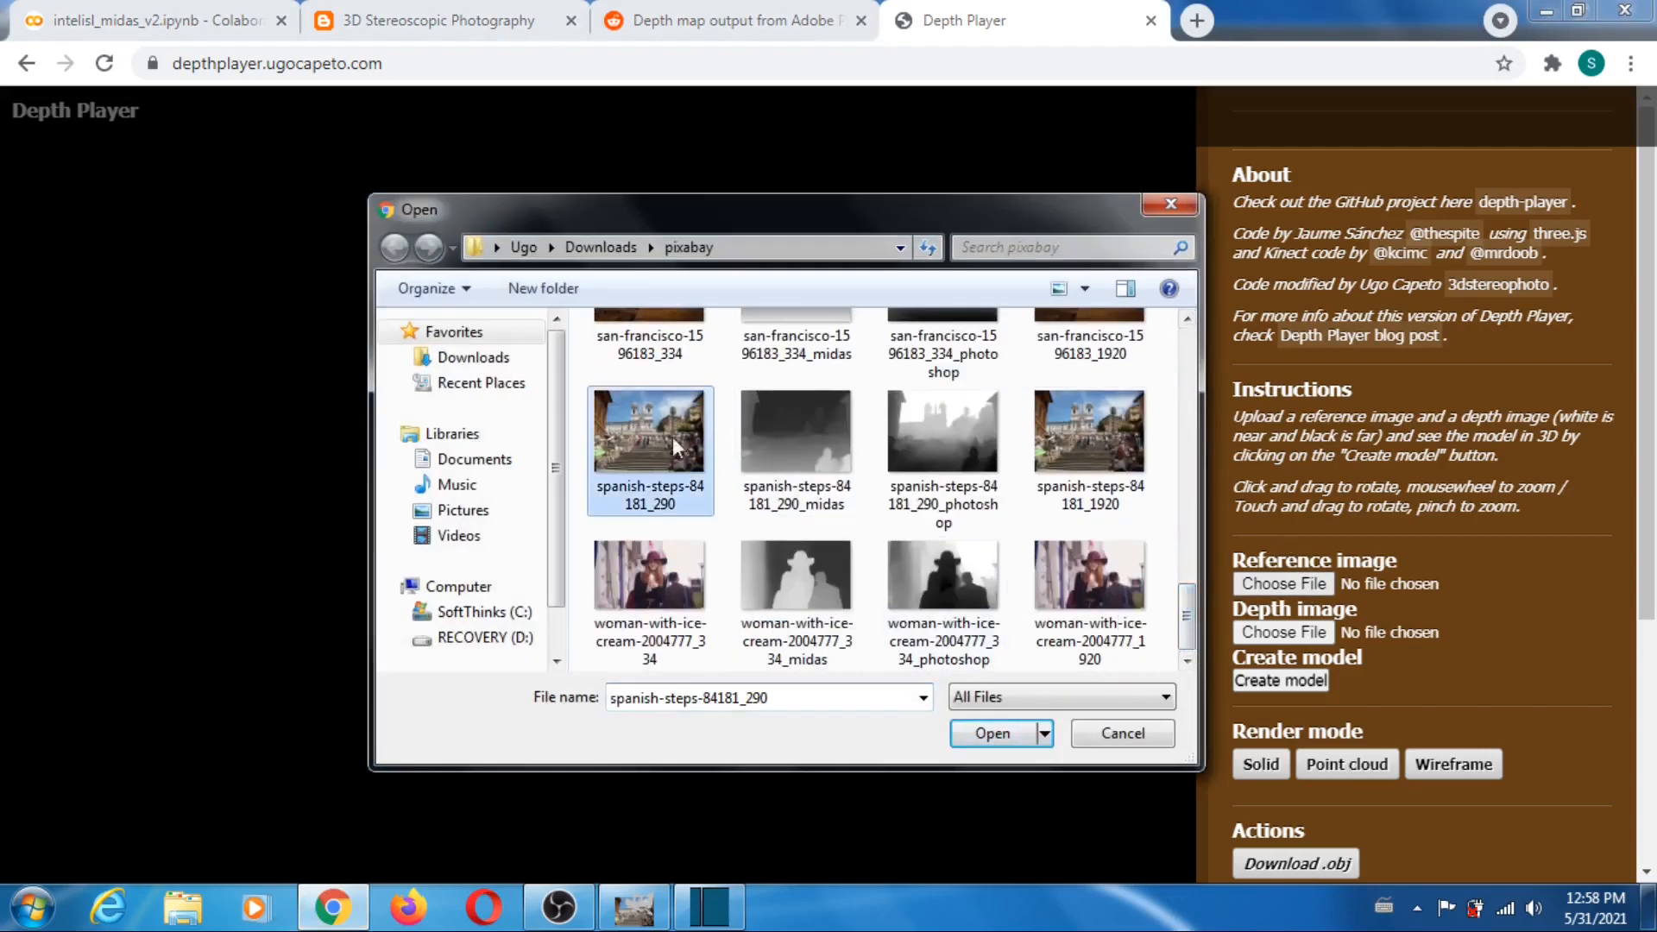
left_click(993, 733)
- Load spanish-steps-84181_290_midas from the pixabay folder as the depth image
left_click(1284, 632)
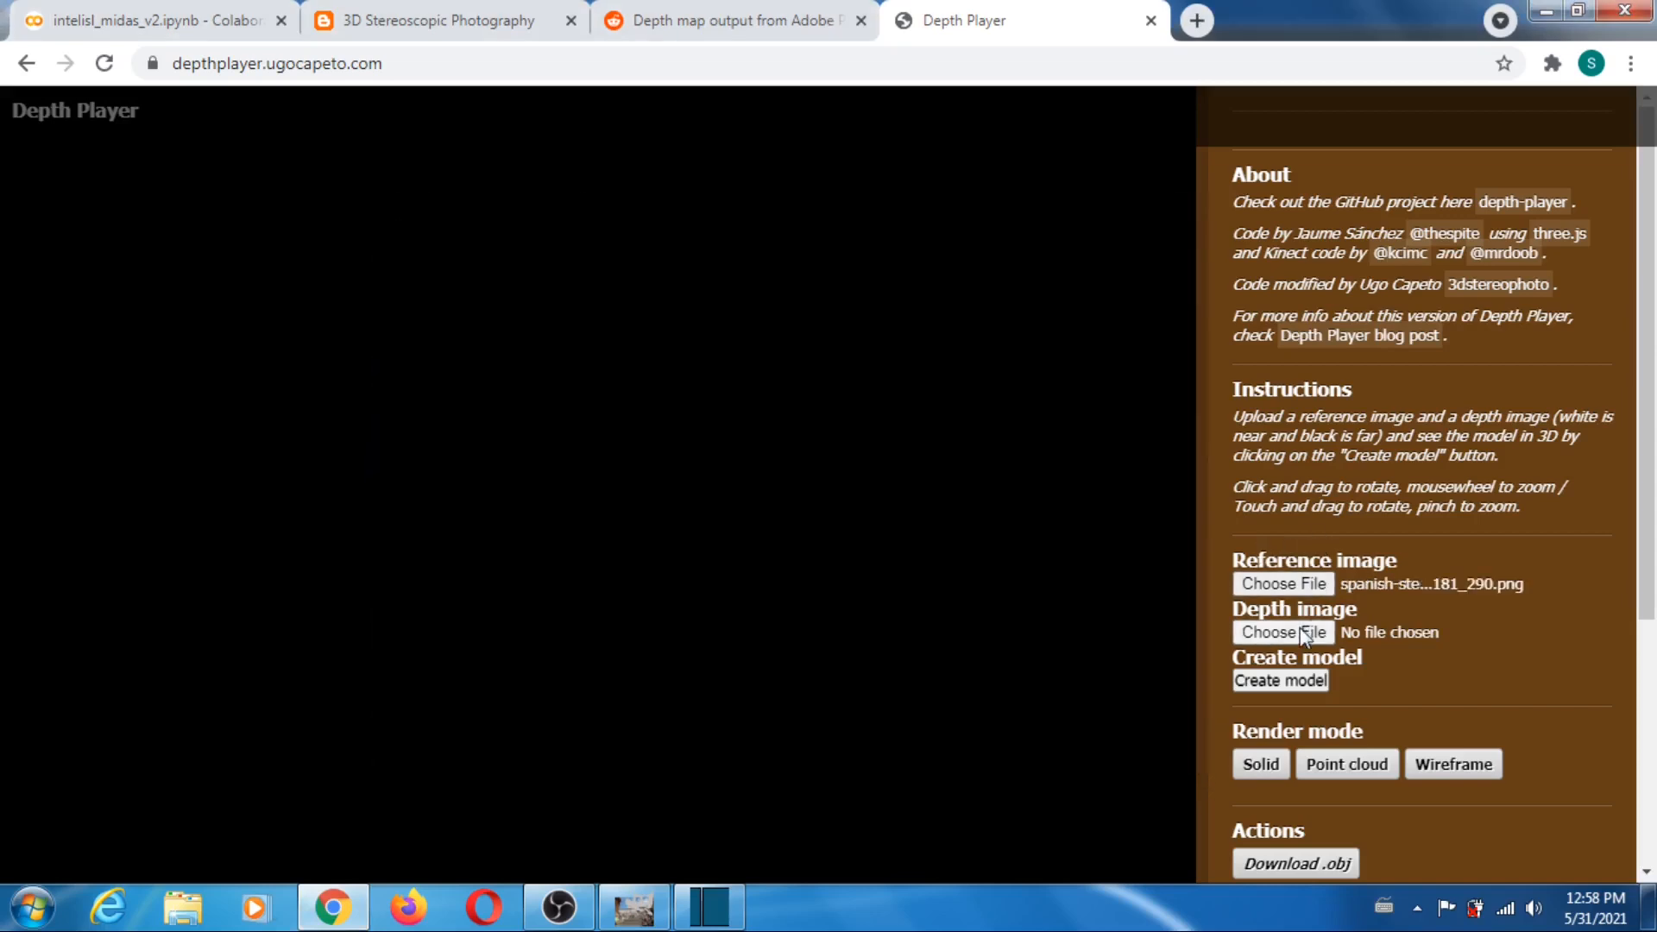
scroll(1188, 385, "down", 10)
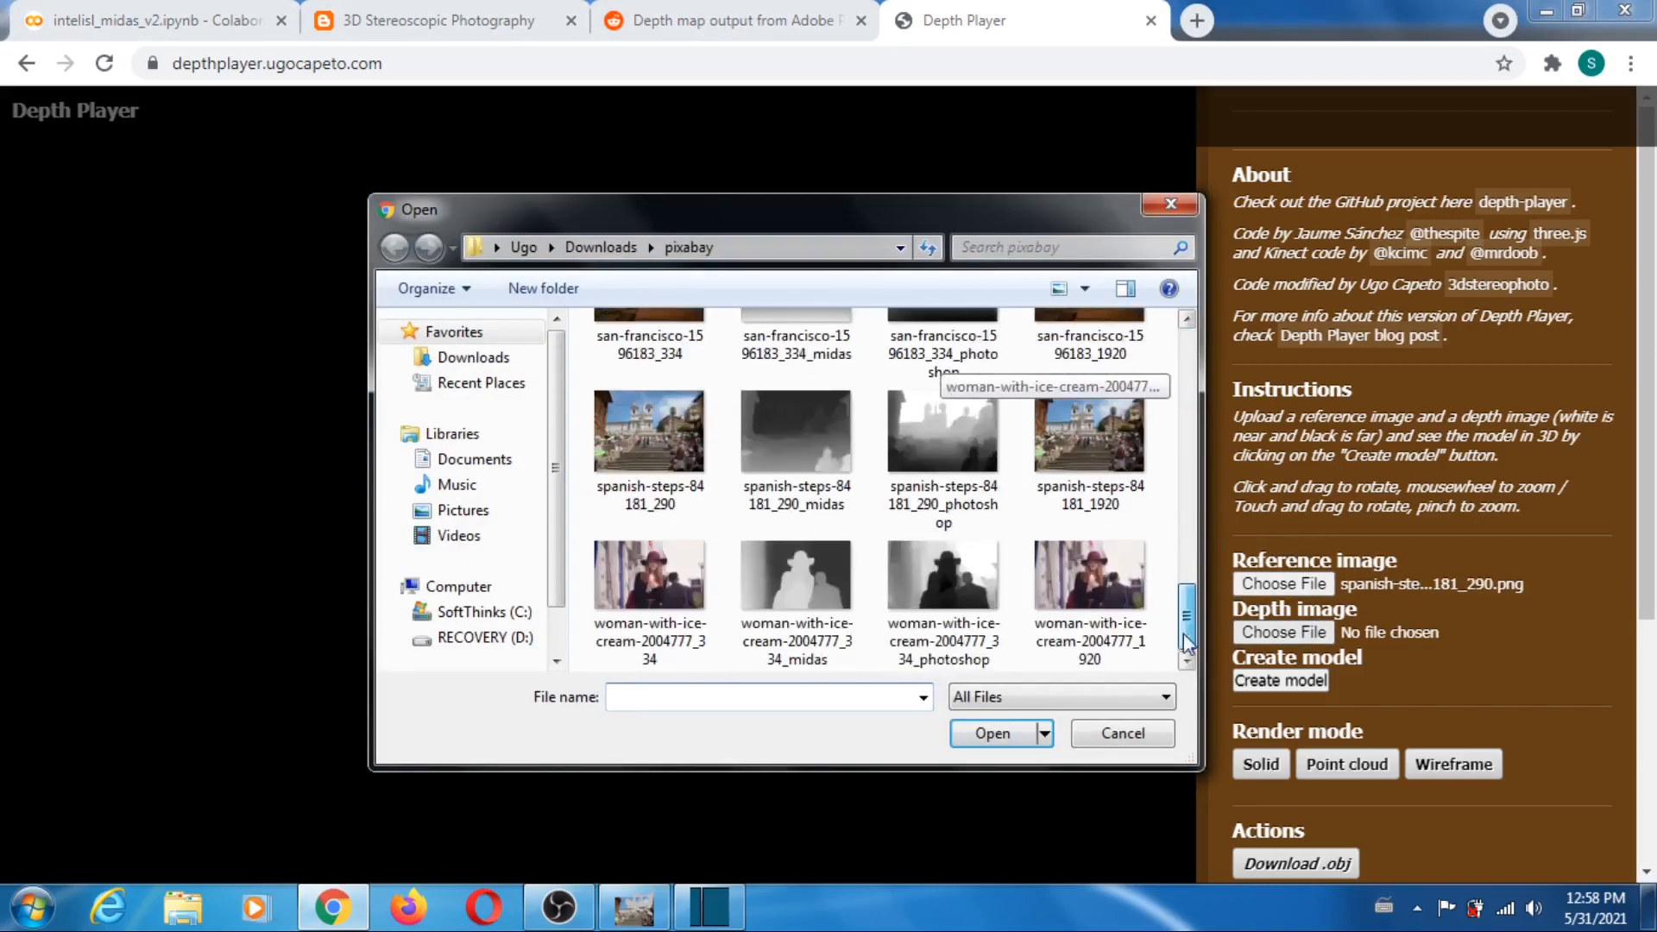
left_click(794, 442)
left_click(1032, 745)
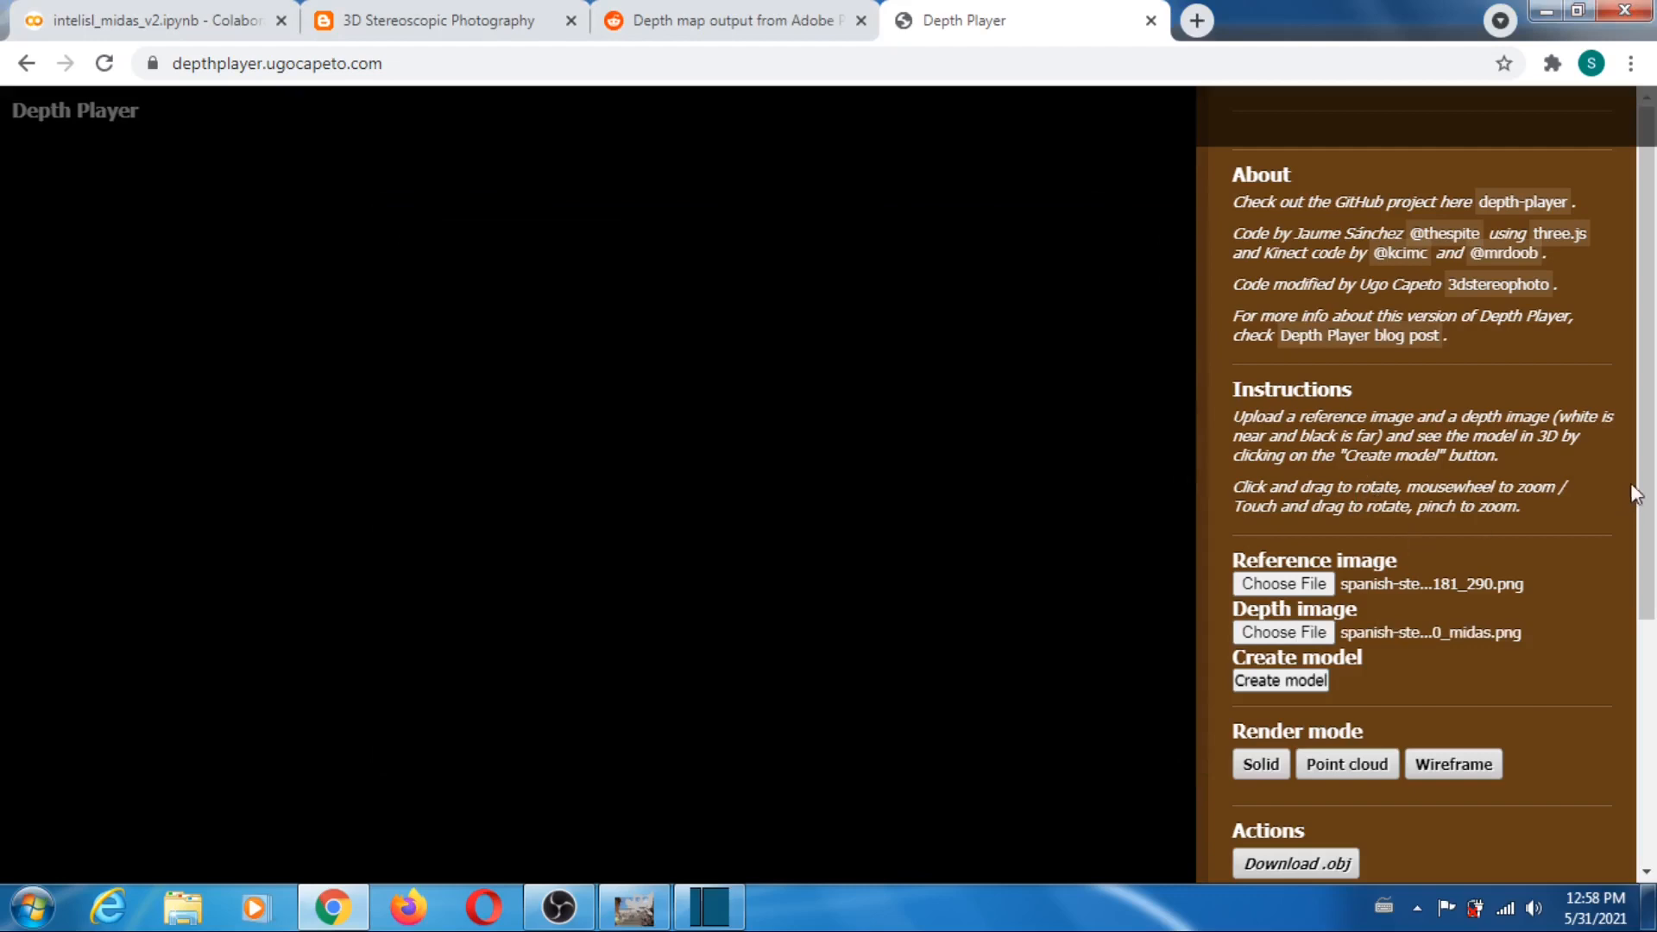
- Set the far plane to 123 and downsampling to its minimum, and create the spanish-steps-84181_290 model
scroll(1603, 689, "down", 4)
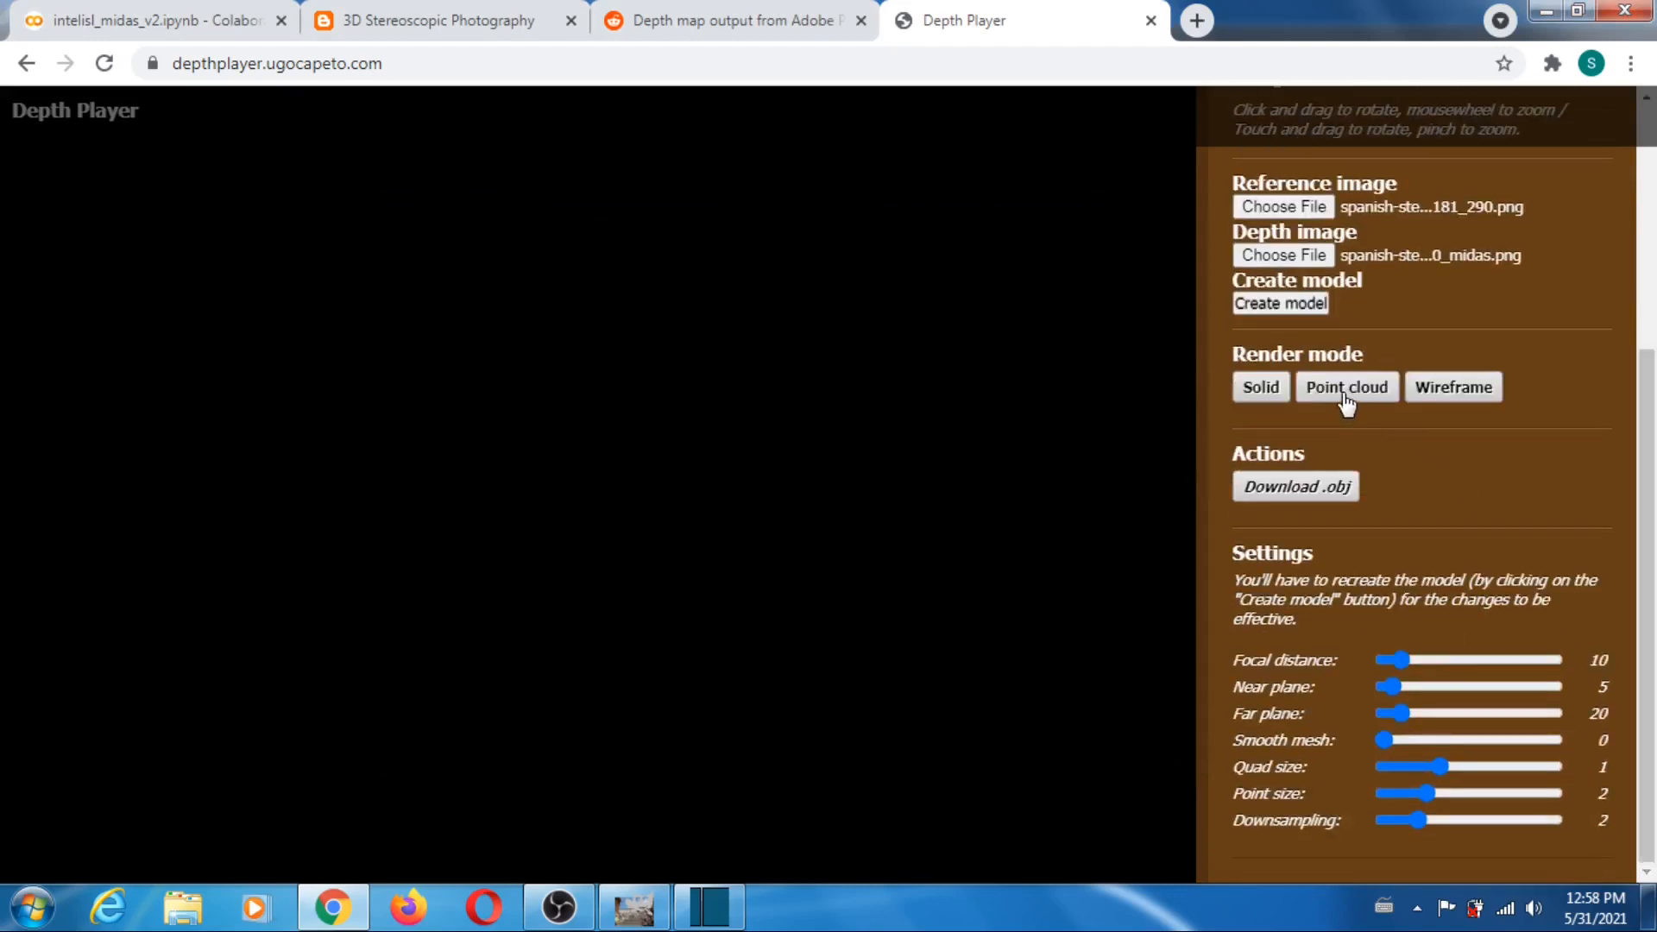
left_click_drag(1402, 713, 1489, 715)
left_click_drag(1416, 821, 1340, 824)
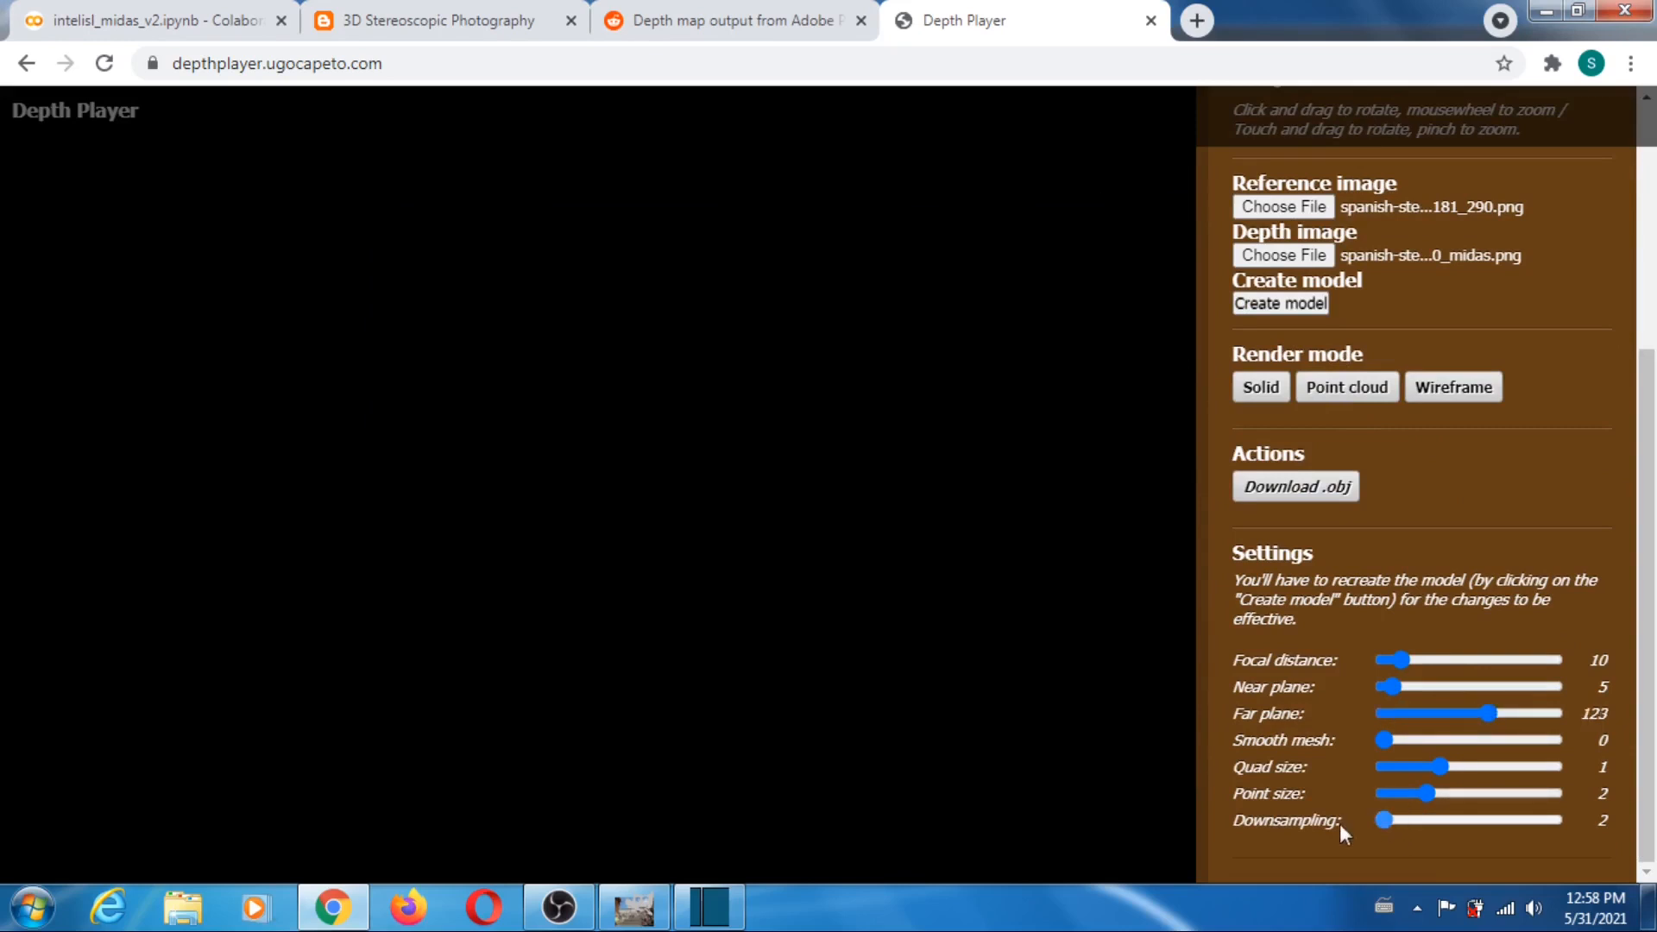
left_click_drag(1653, 577, 1655, 323)
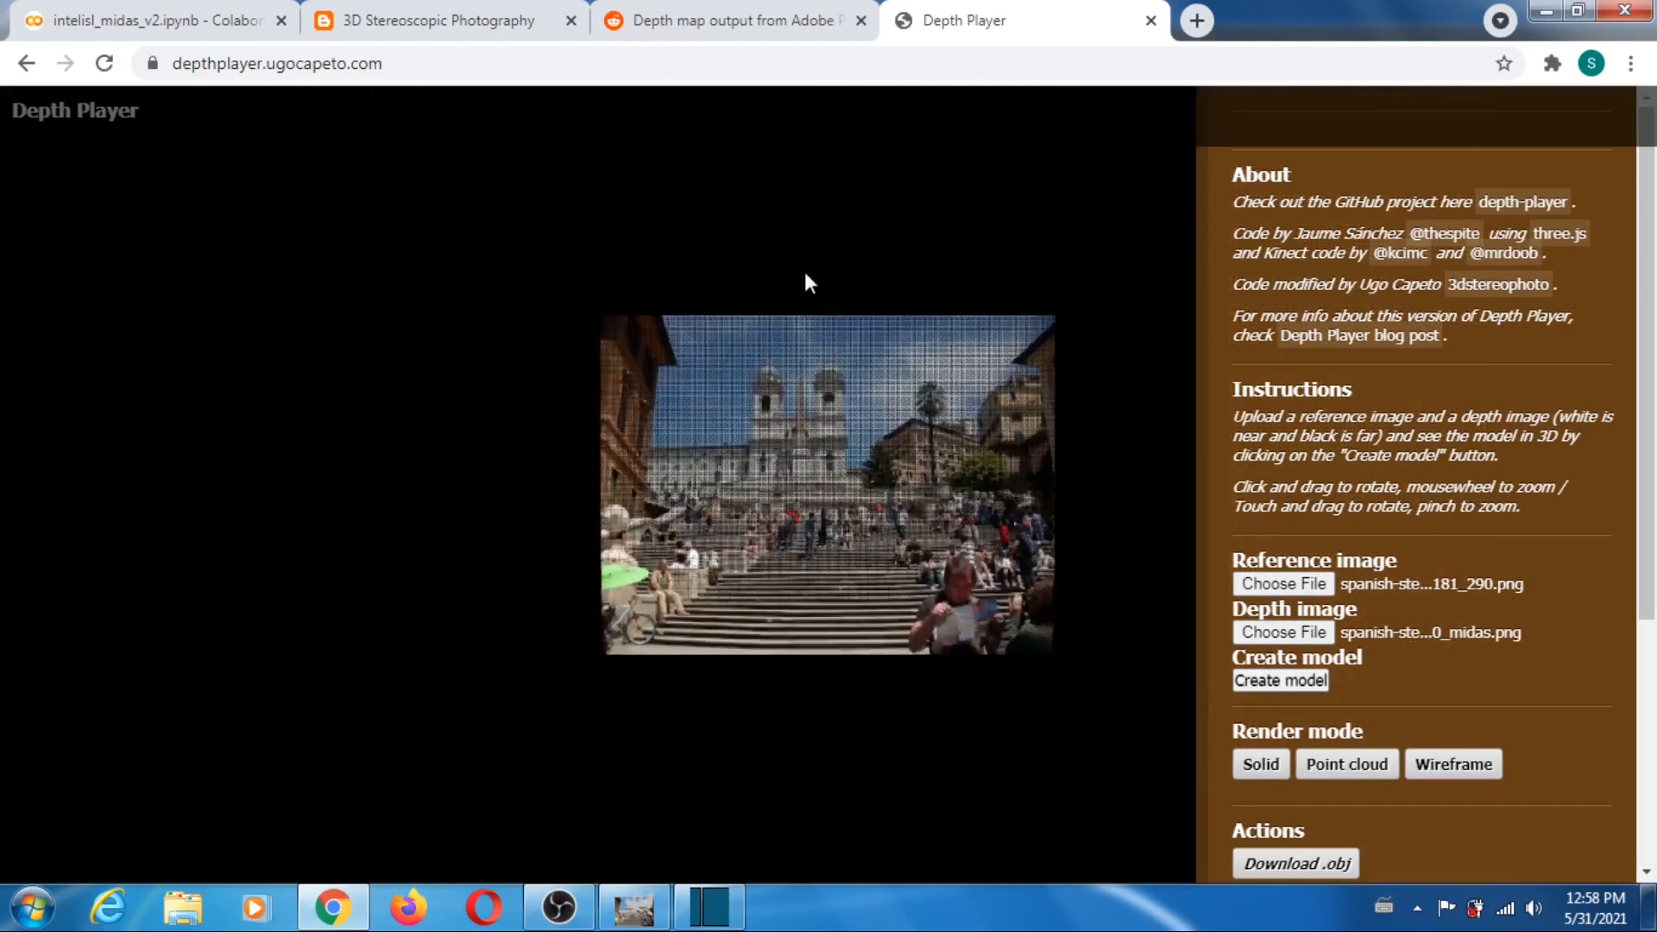
- Rotate the Spanish Steps model to inspect its depth, and reload Depth Player to clear it
left_click_drag(878, 504, 774, 470)
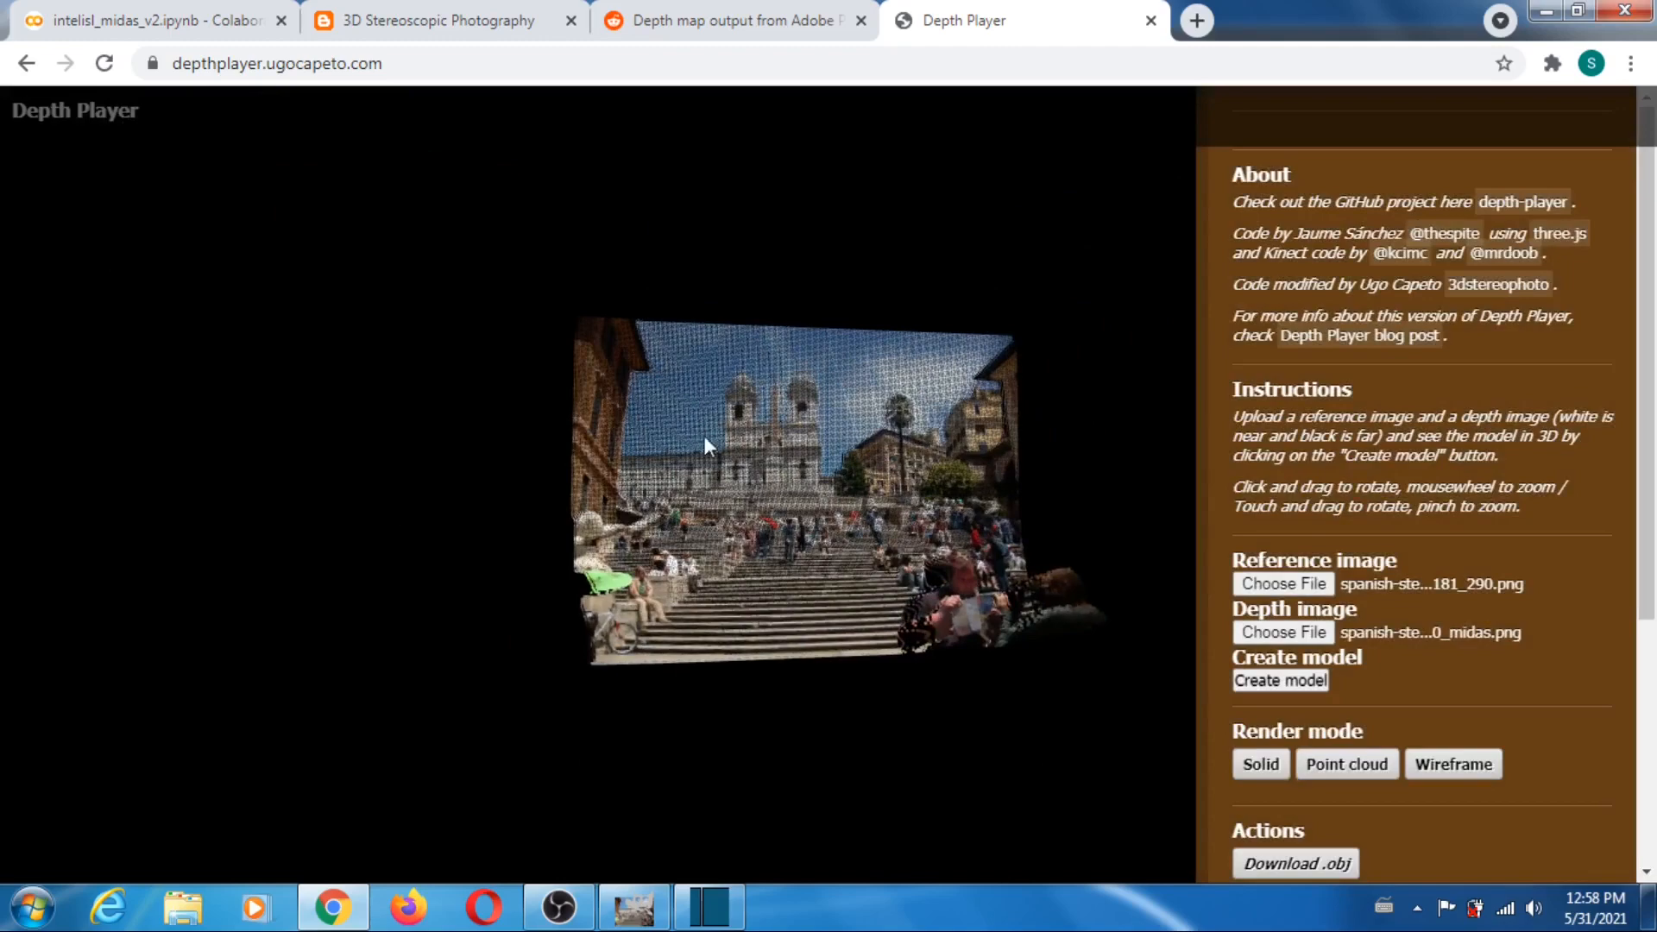
left_click_drag(914, 360, 898, 480)
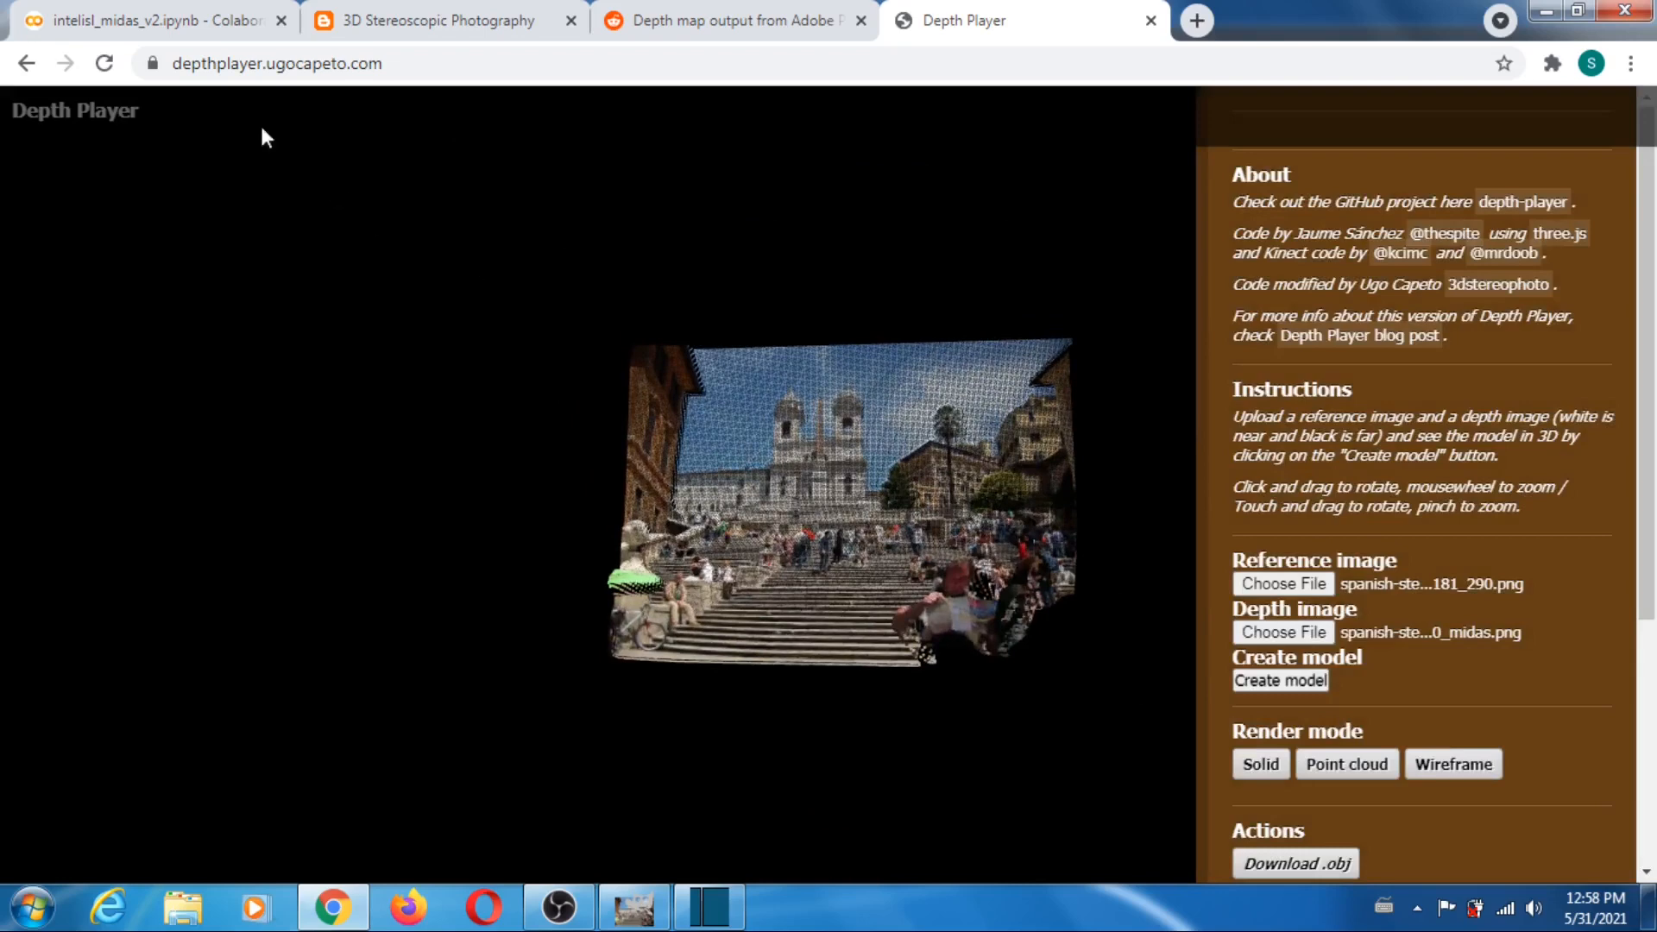
left_click(103, 65)
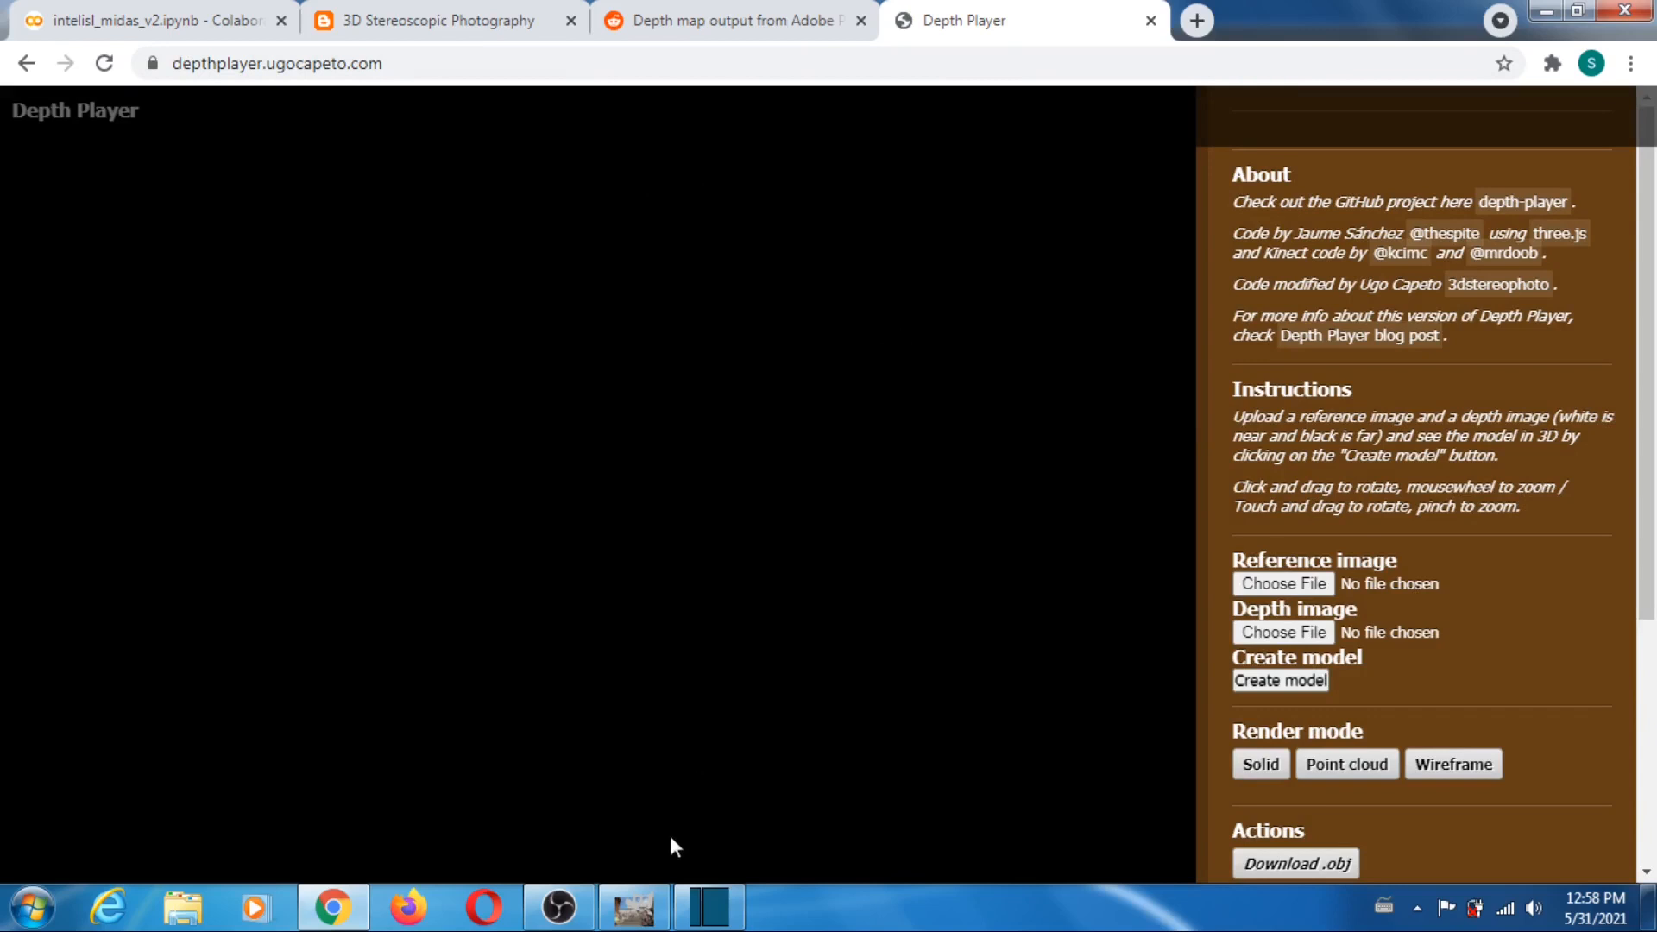
- Switch to GIMP and compare the woman-with-ice-cream-2004777_334 photo with its MiDaS depth map by toggling the photo layer's visibility
left_click(637, 905)
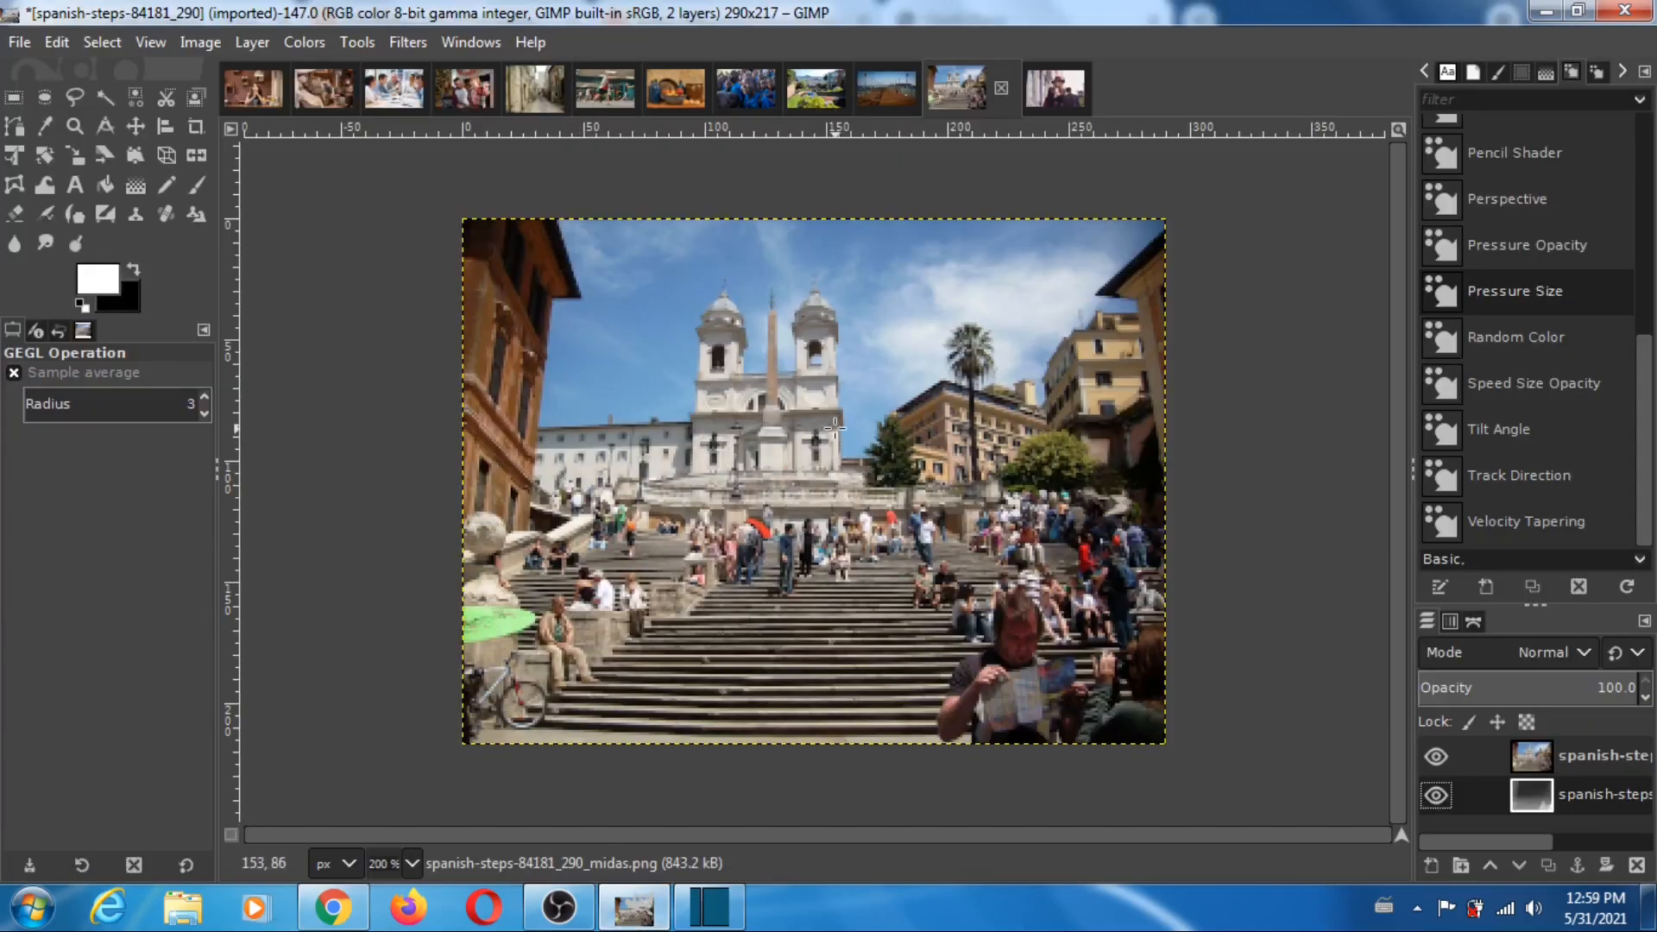
left_click(1053, 99)
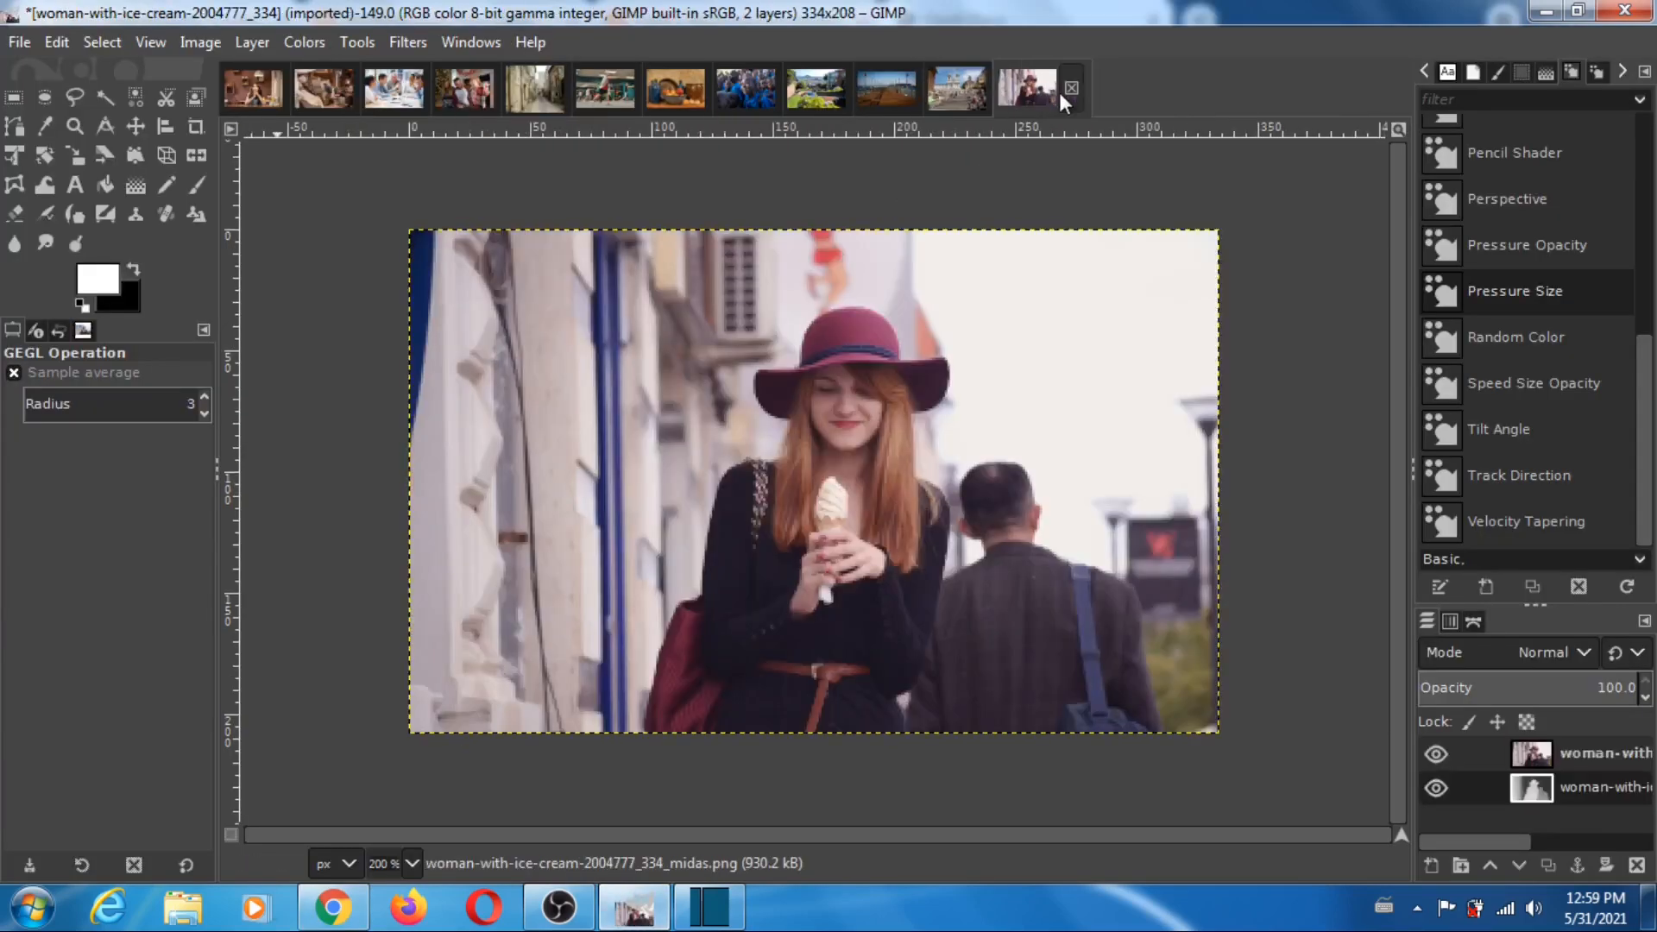
left_click(1436, 754)
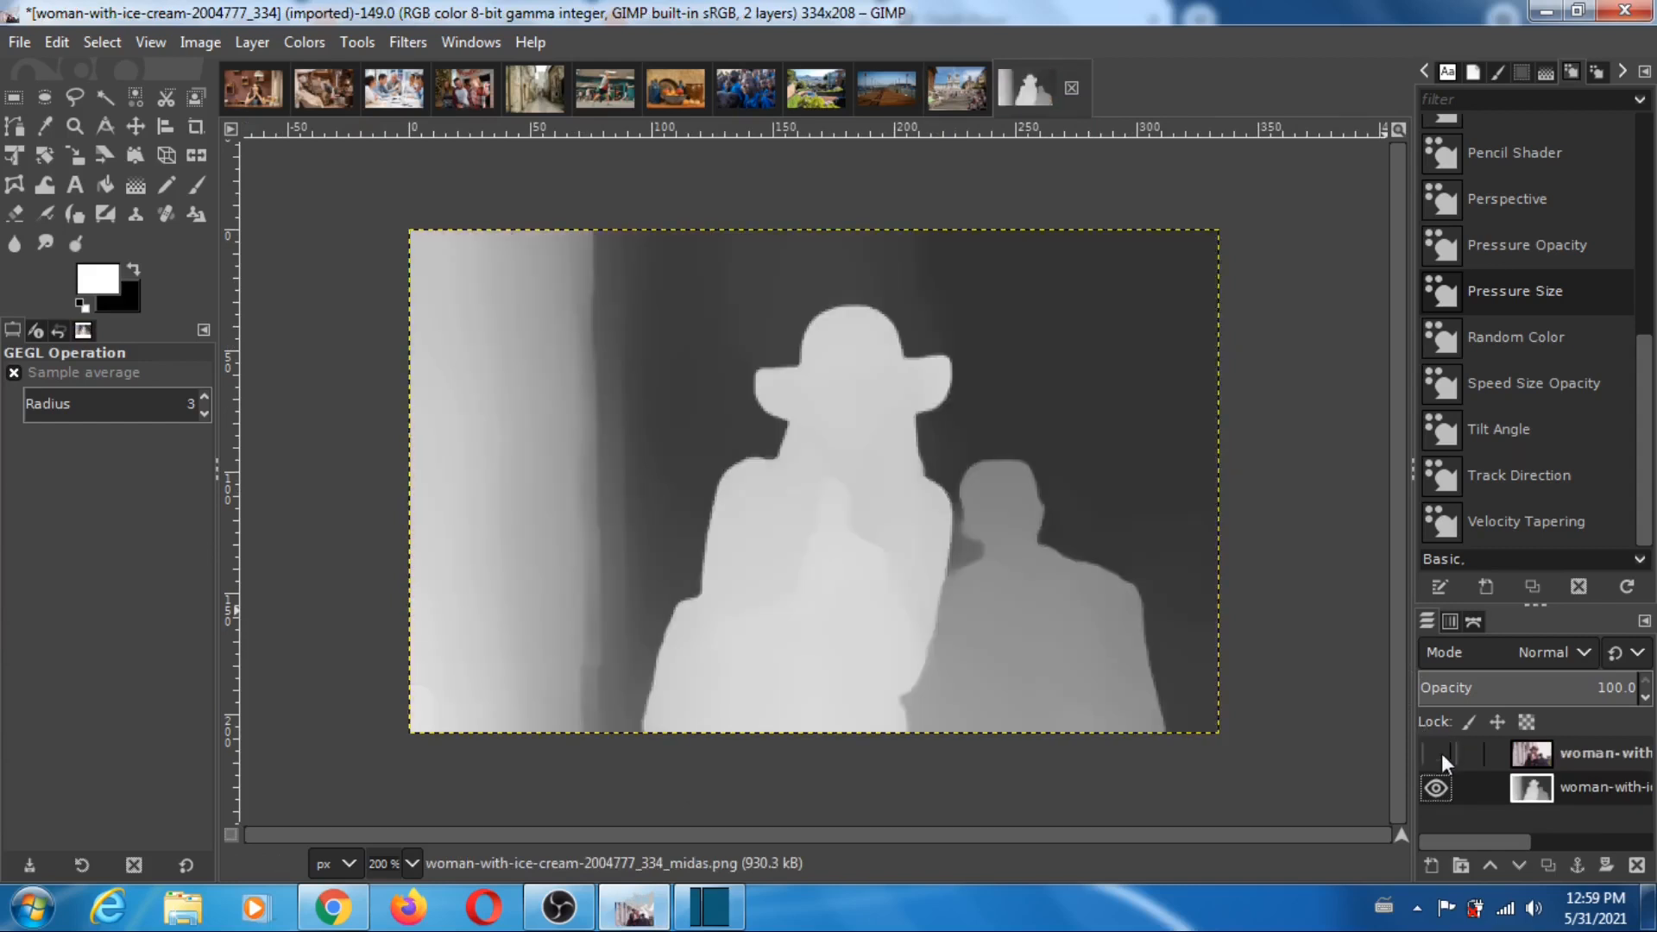
left_click(1436, 755)
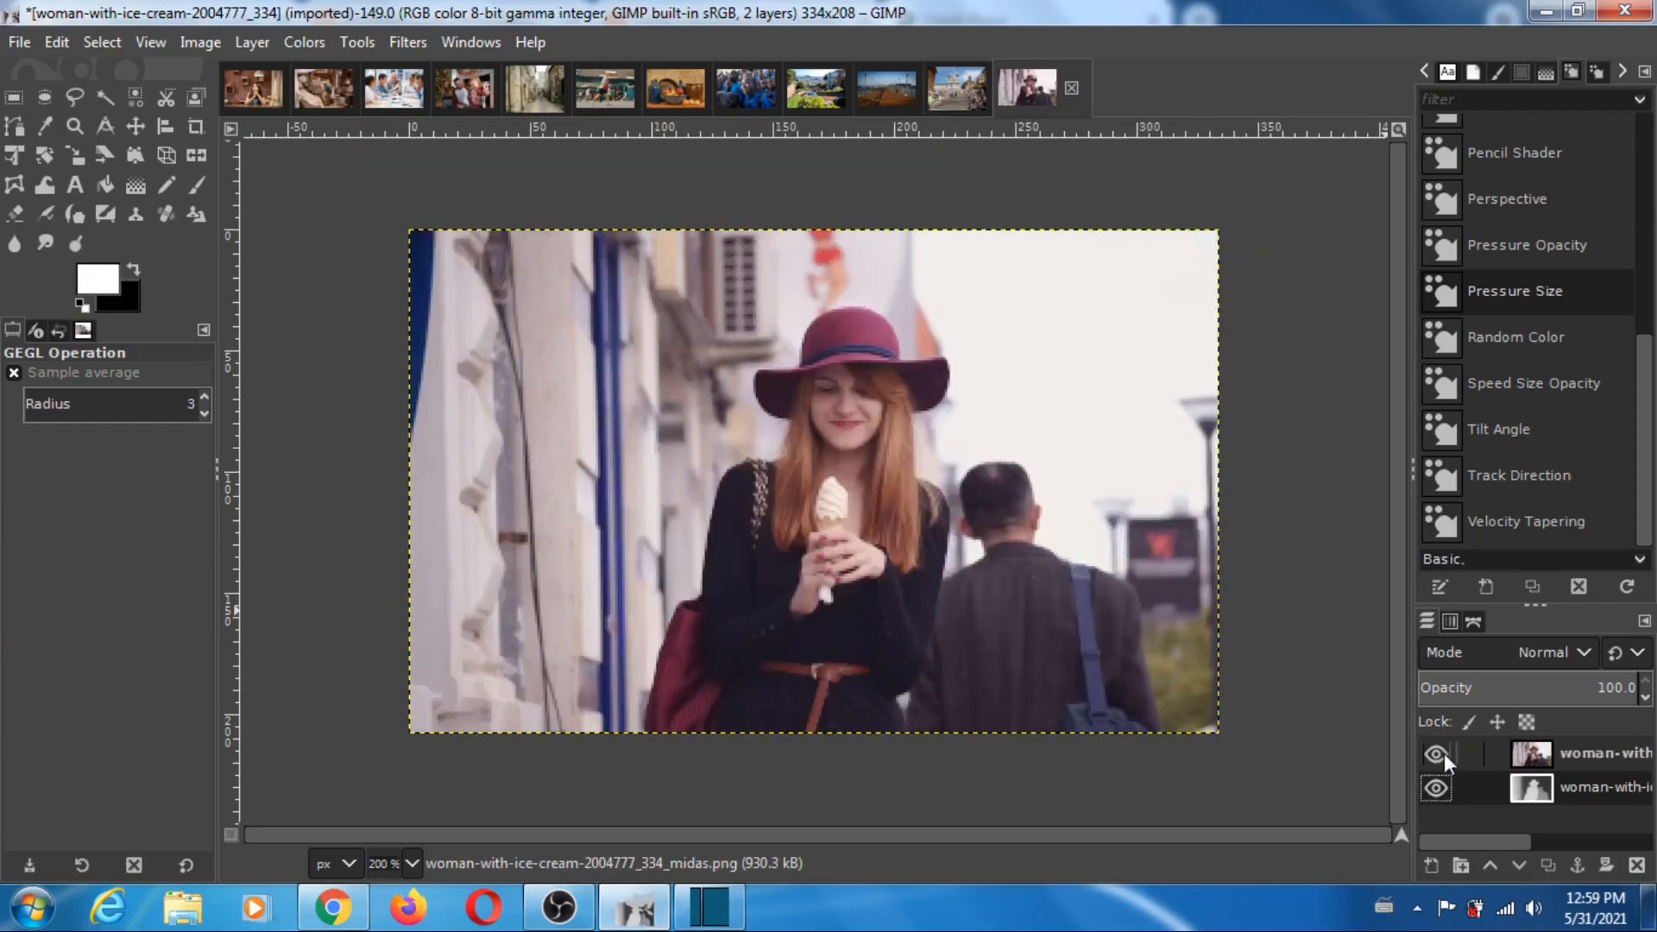
left_click(1443, 757)
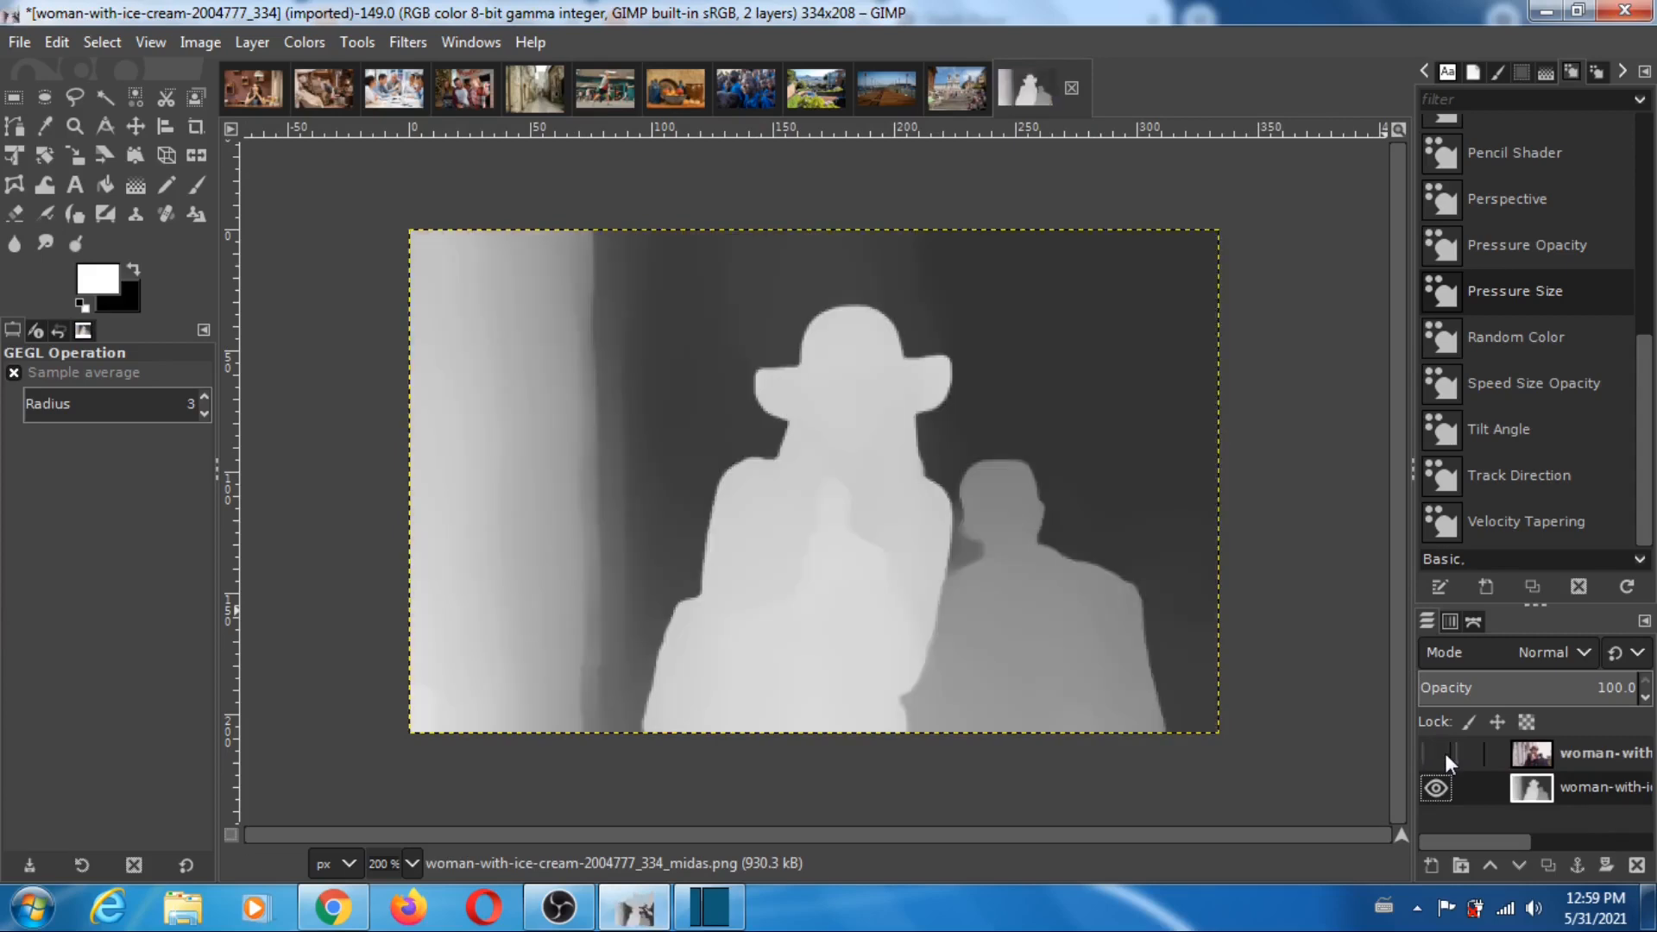
left_click(1443, 756)
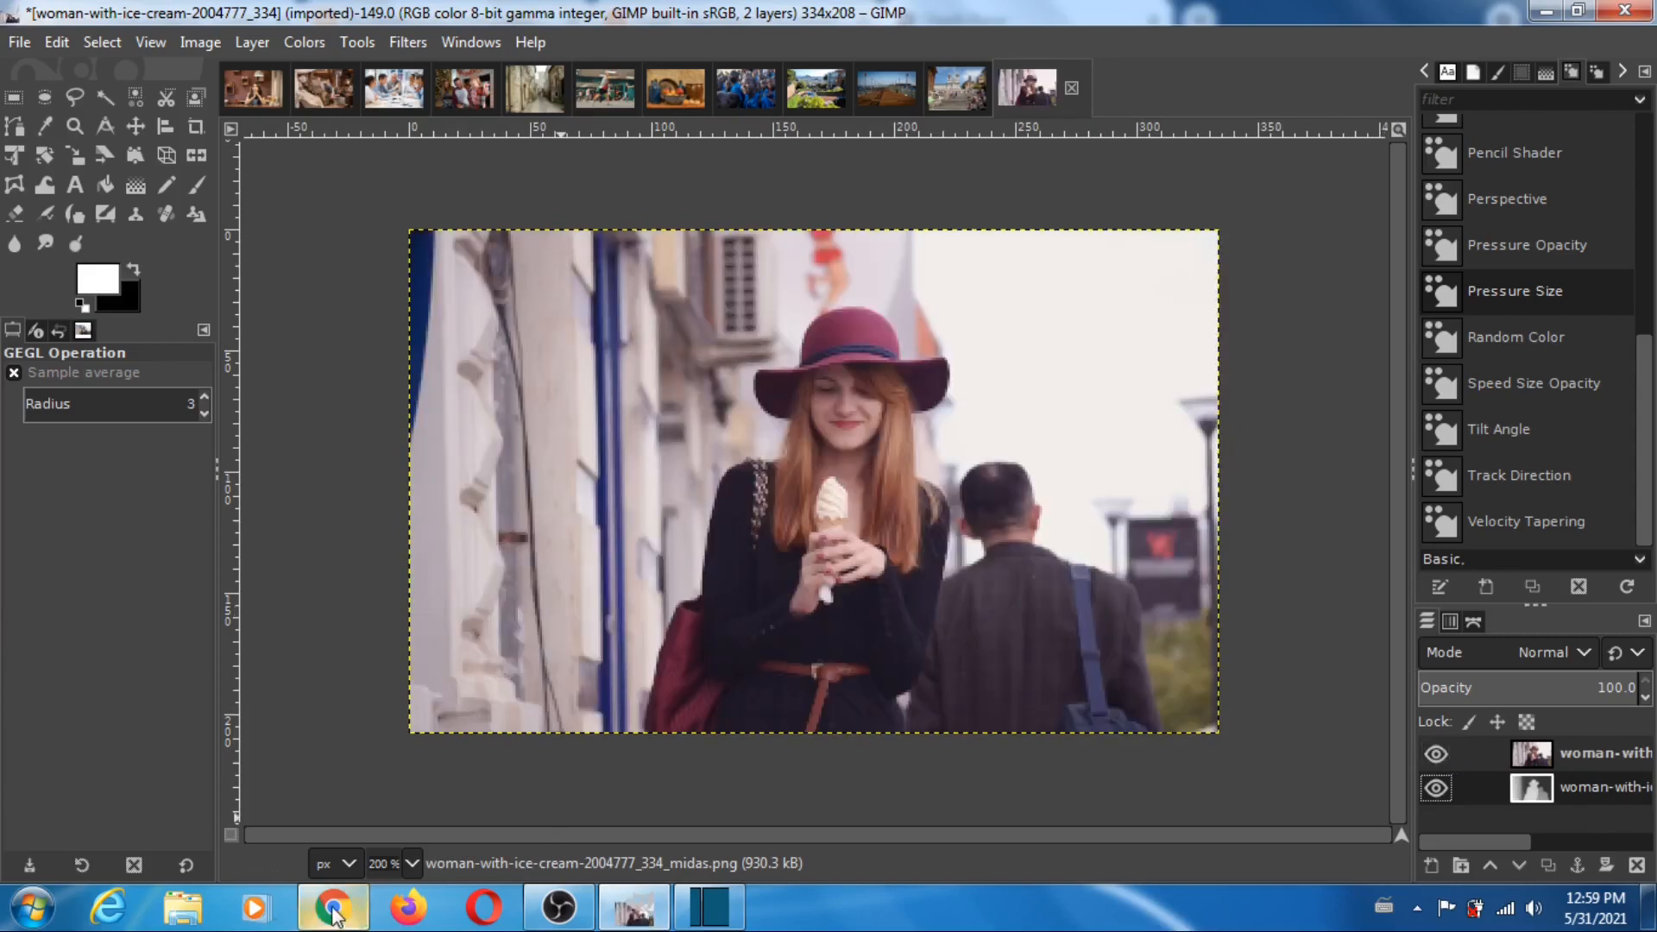
- Return to Depth Player and load woman-with-ice-cream-2004777_334 from the pixabay folder as the reference image
left_click(333, 907)
left_click(1286, 586)
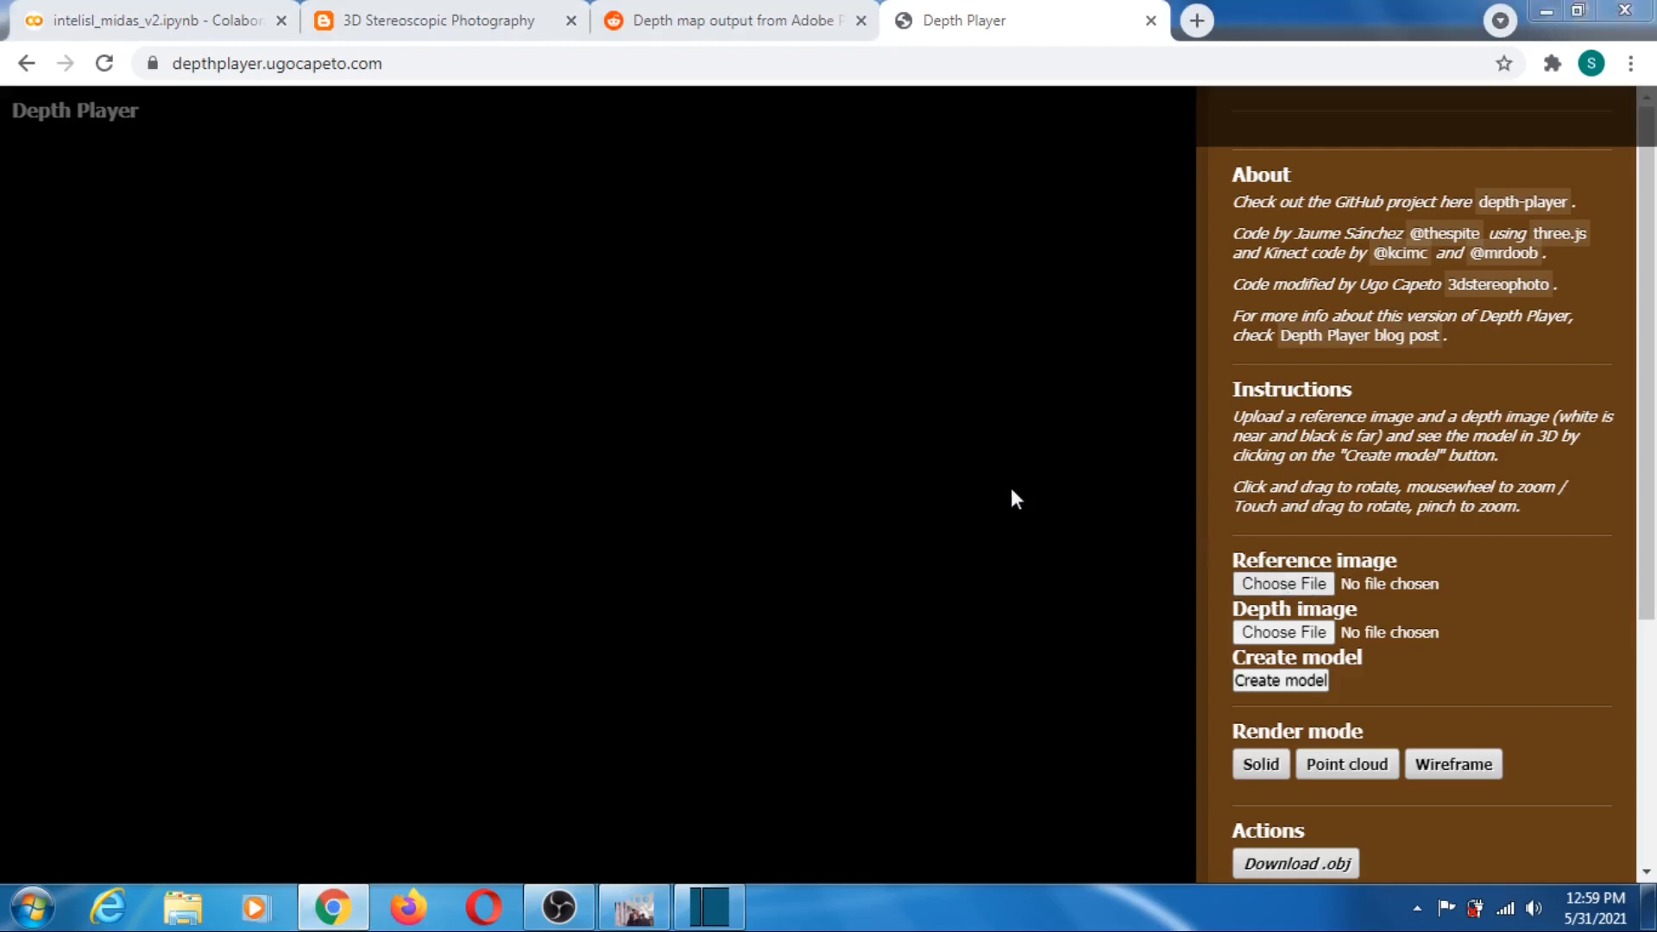
left_click_drag(1188, 356, 1202, 587)
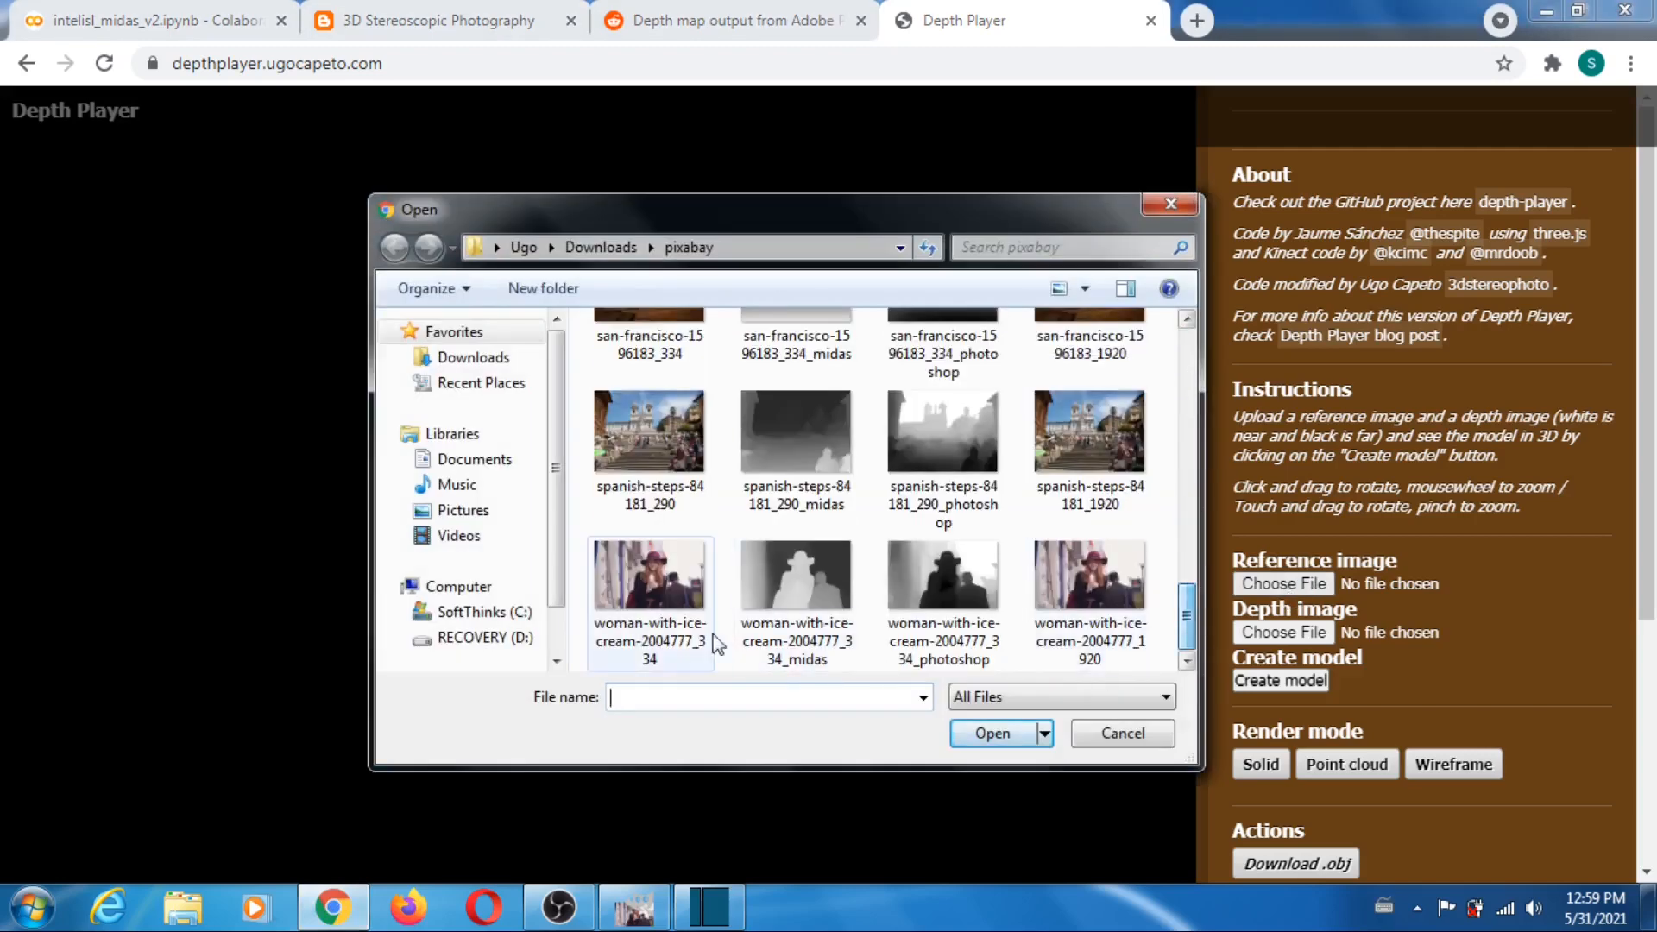
left_click(658, 573)
left_click(986, 733)
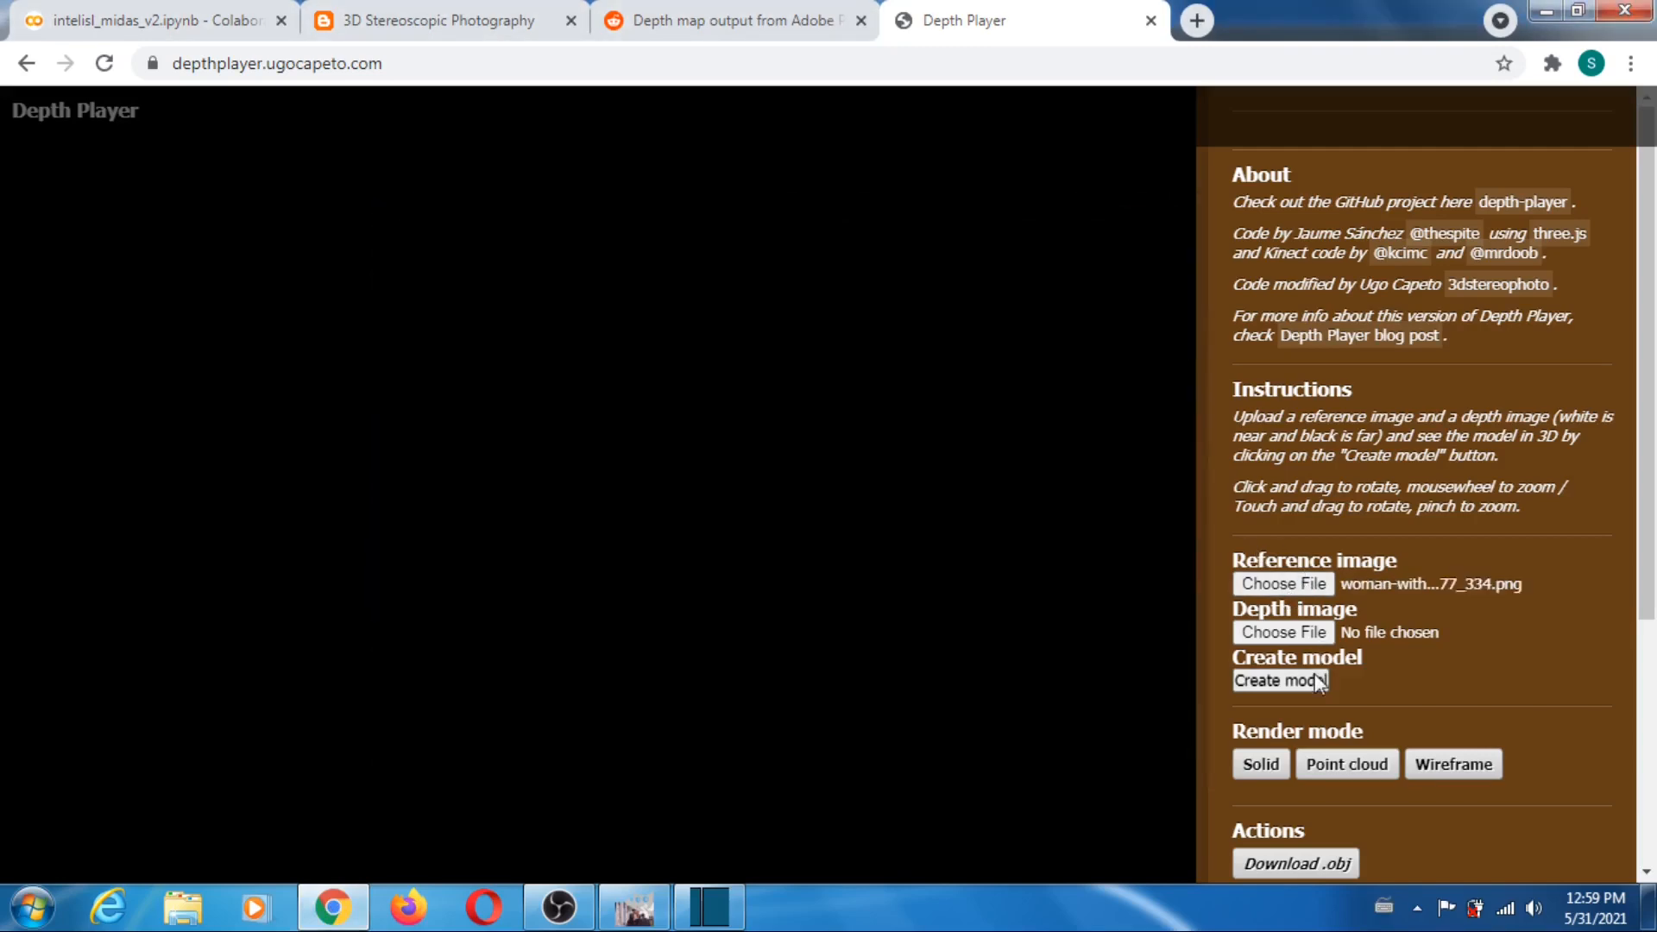
- Load woman-with-ice-cream-2004777_334_midas from the pixabay folder as the depth image
left_click(1286, 634)
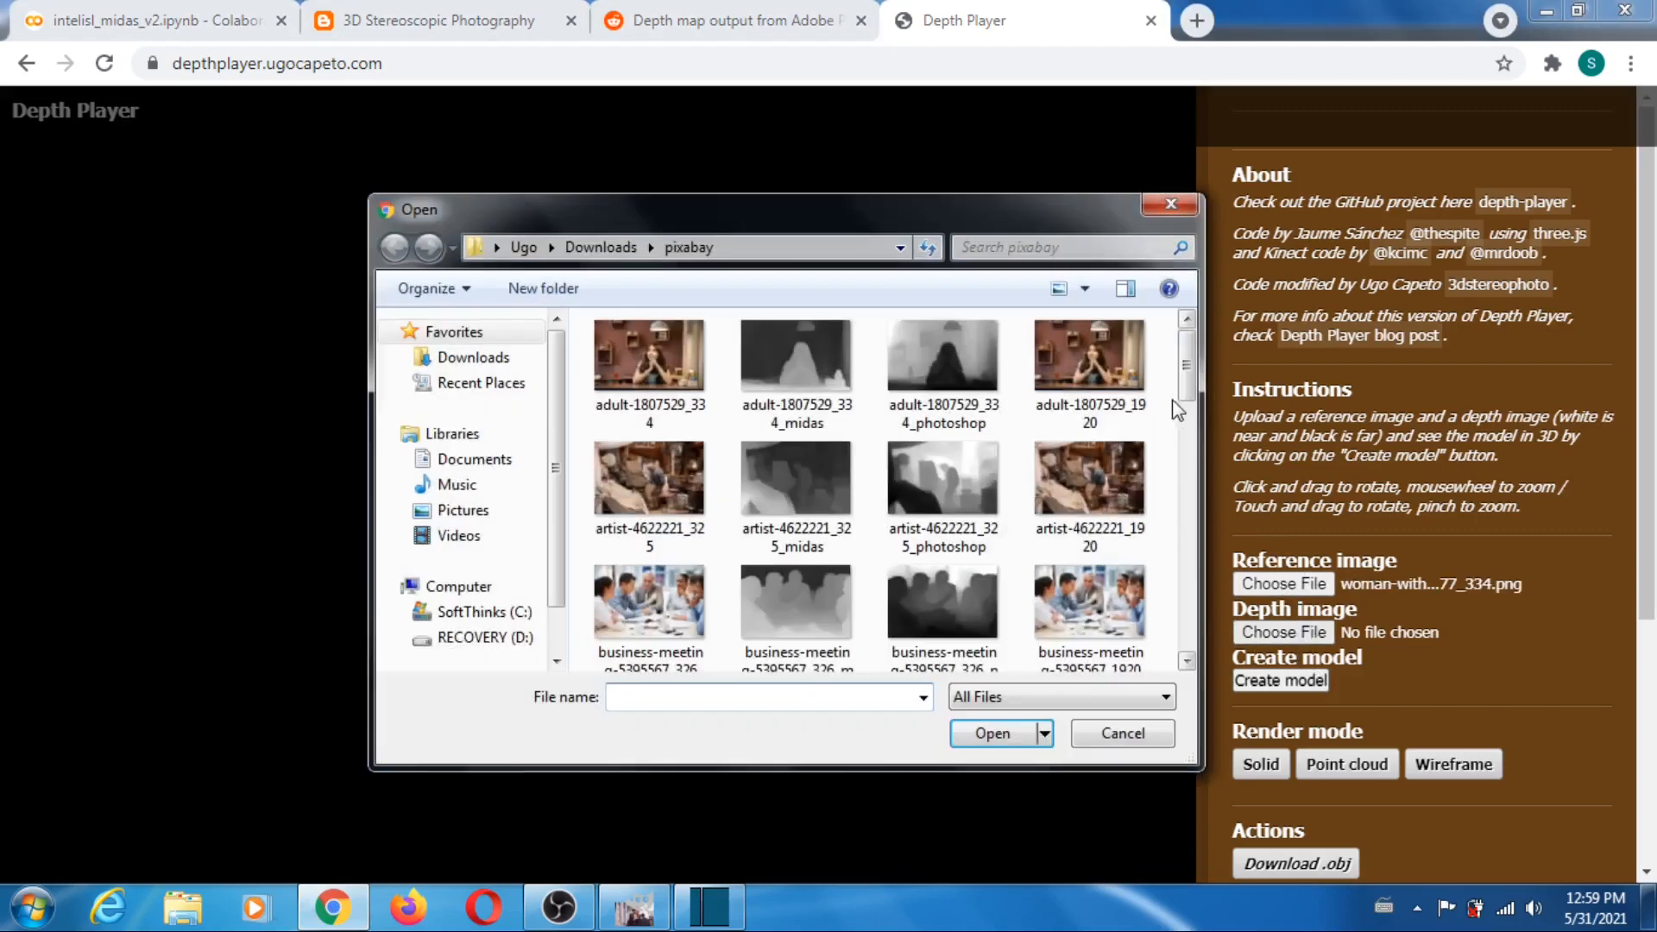
left_click_drag(1188, 367, 1191, 626)
left_click(787, 595)
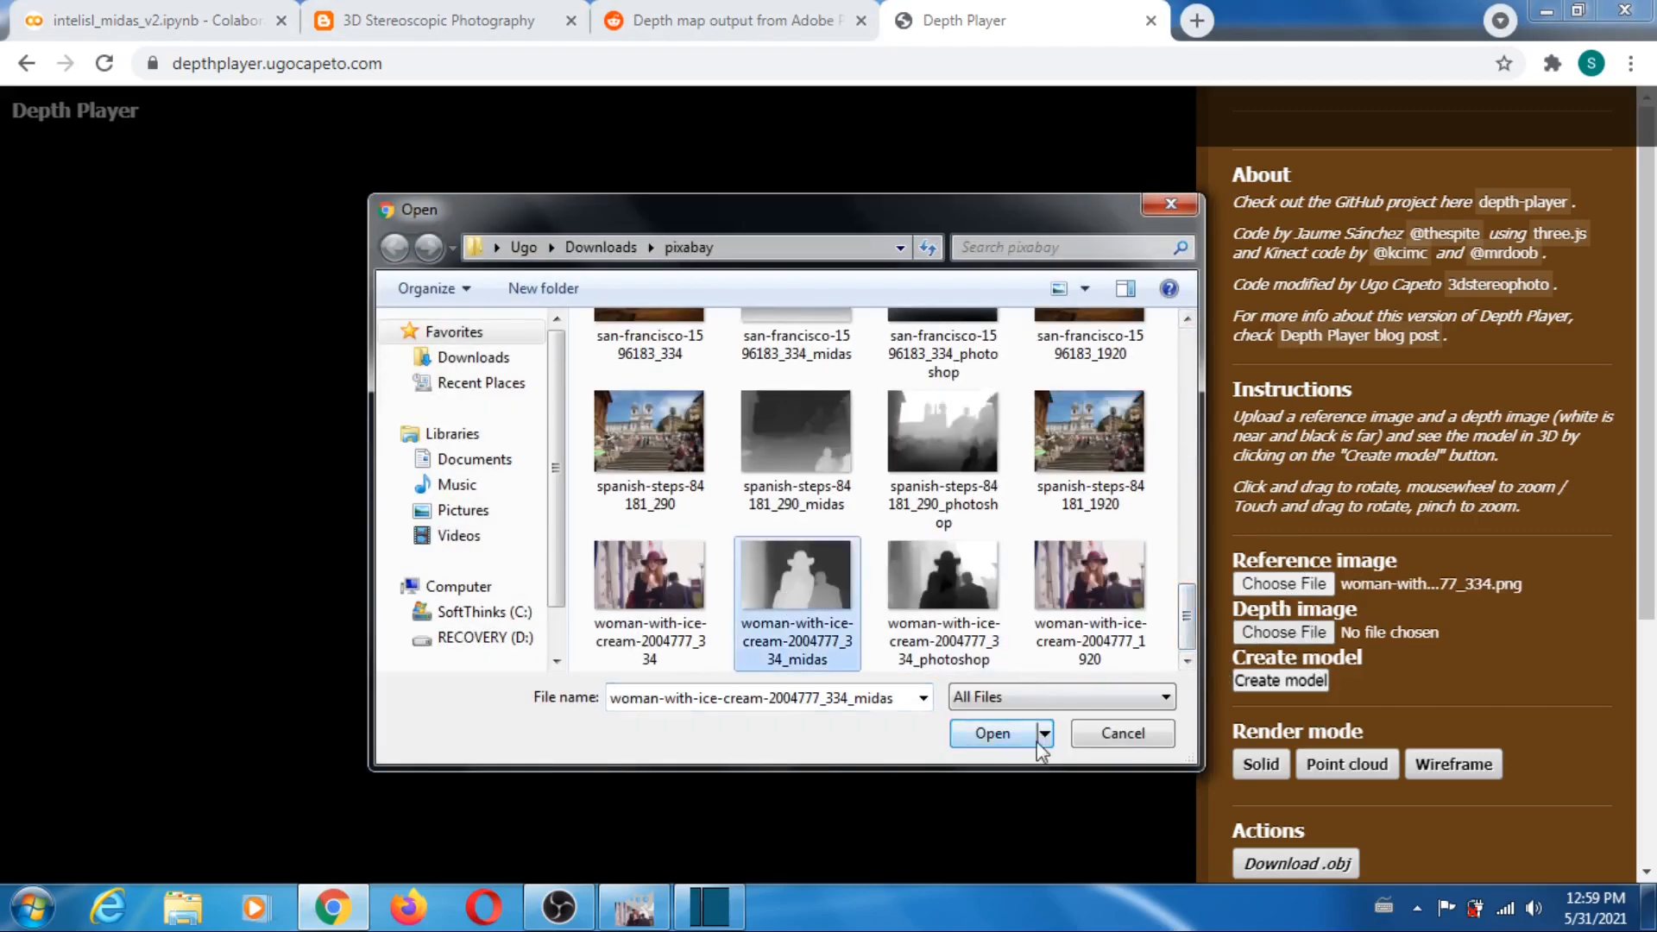
left_click(992, 733)
- Set the far plane to 85 and downsampling to 1, and create the woman-with-ice-cream model
scroll(1416, 483, "down", 4)
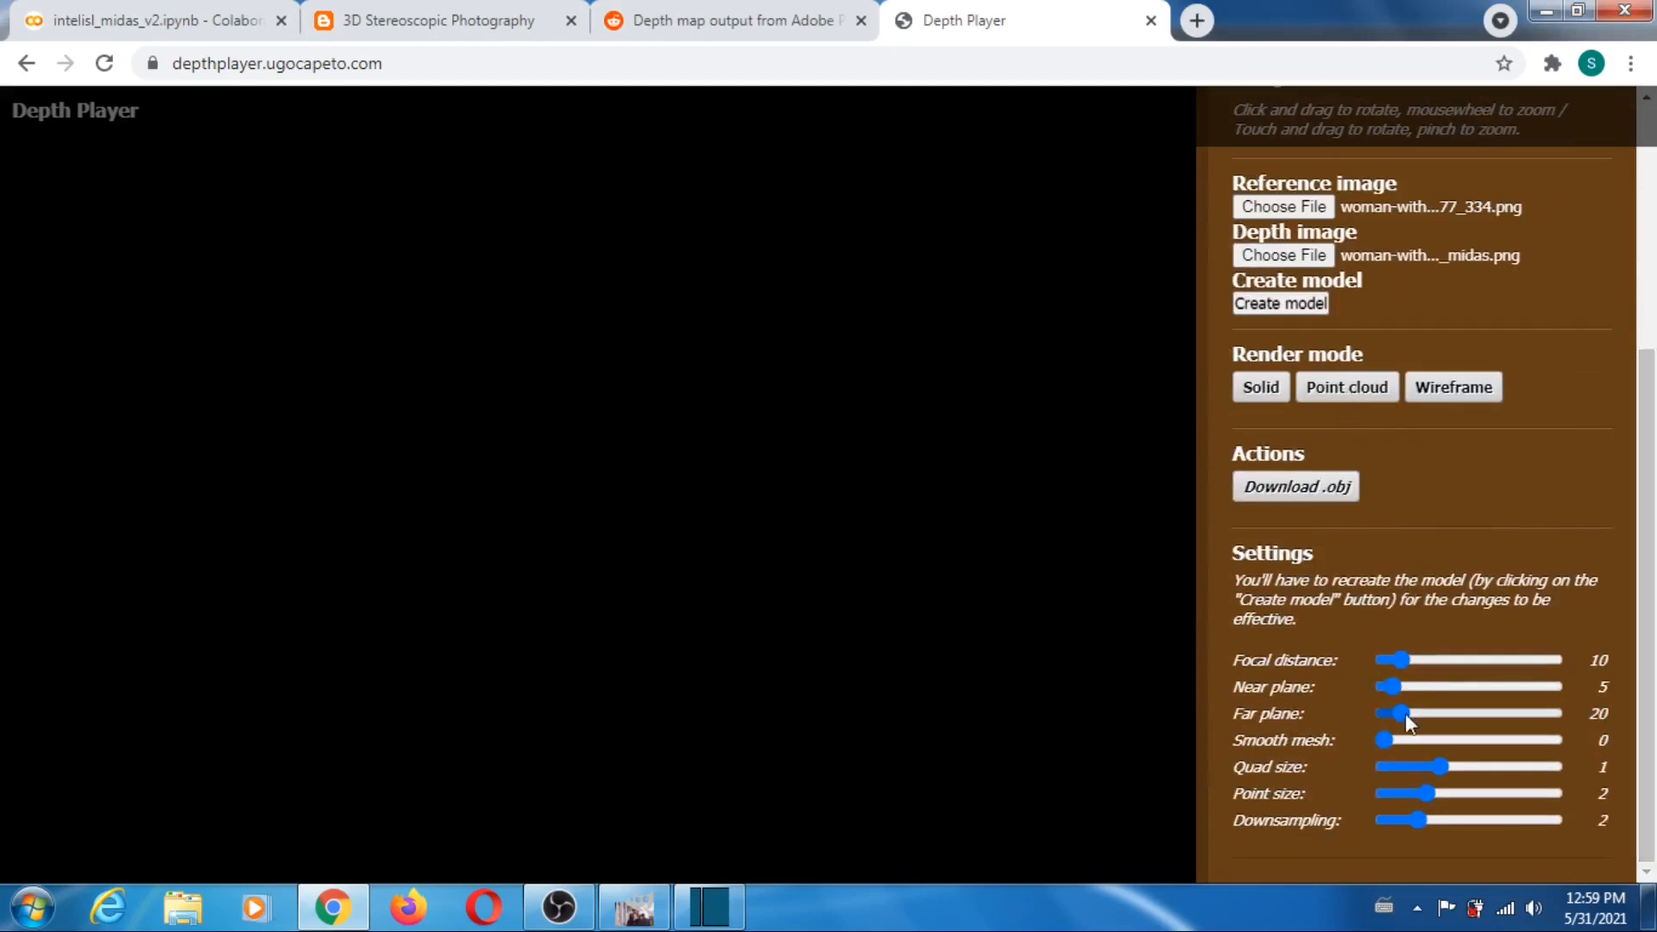
left_click_drag(1398, 713, 1457, 713)
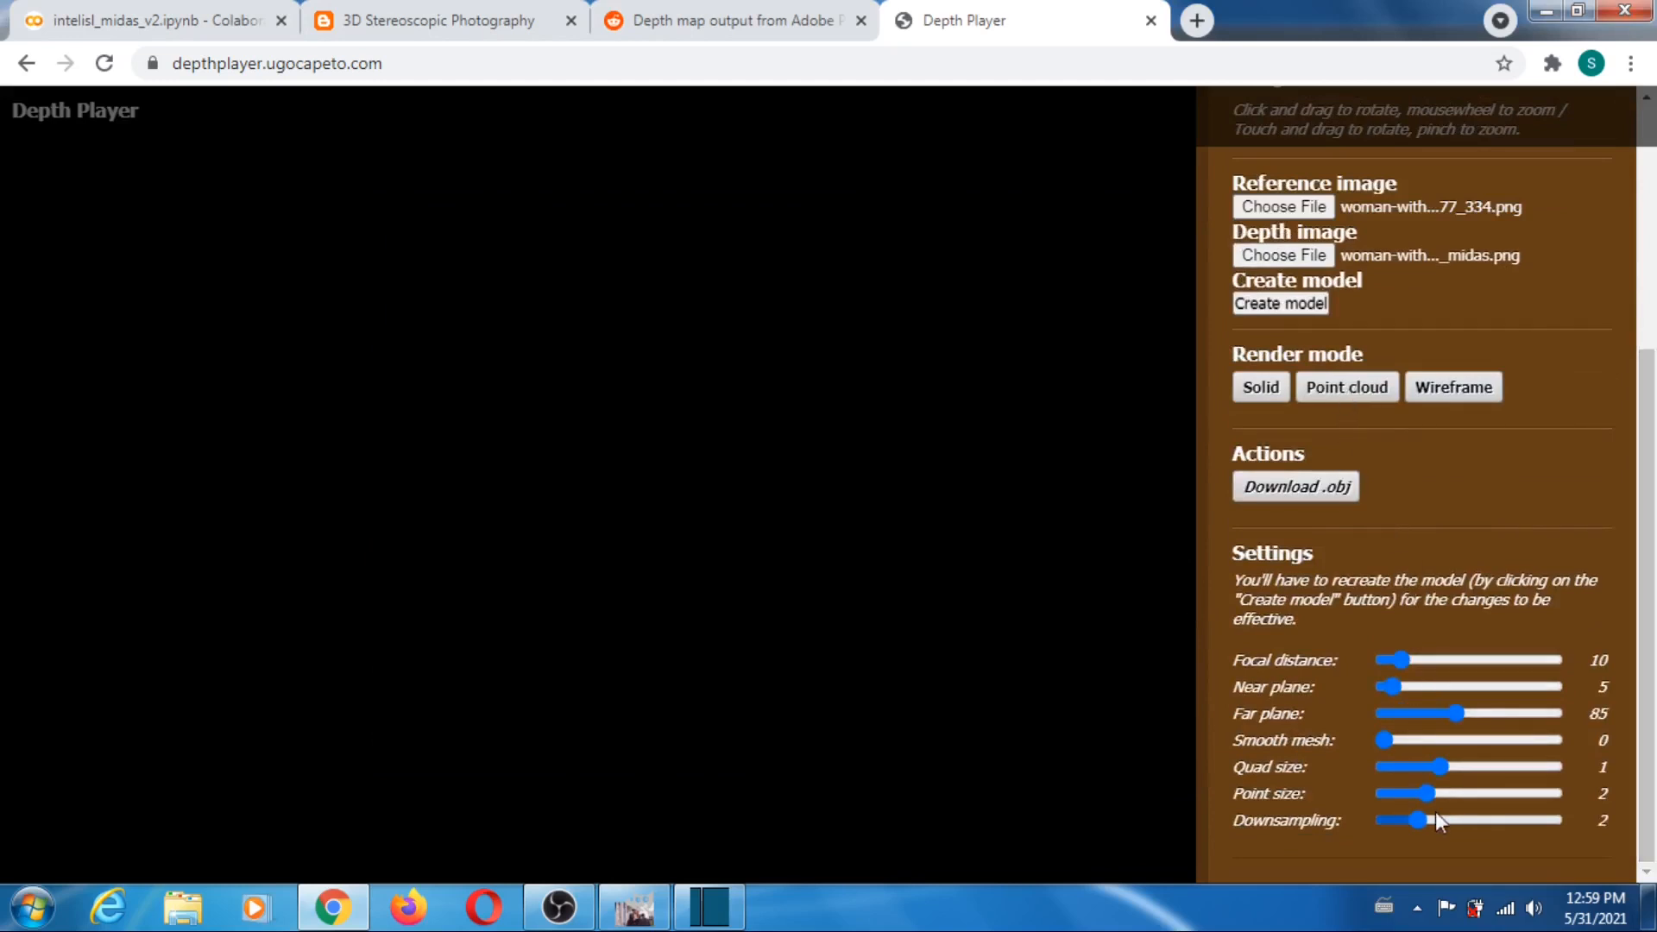
left_click_drag(1424, 817, 1353, 823)
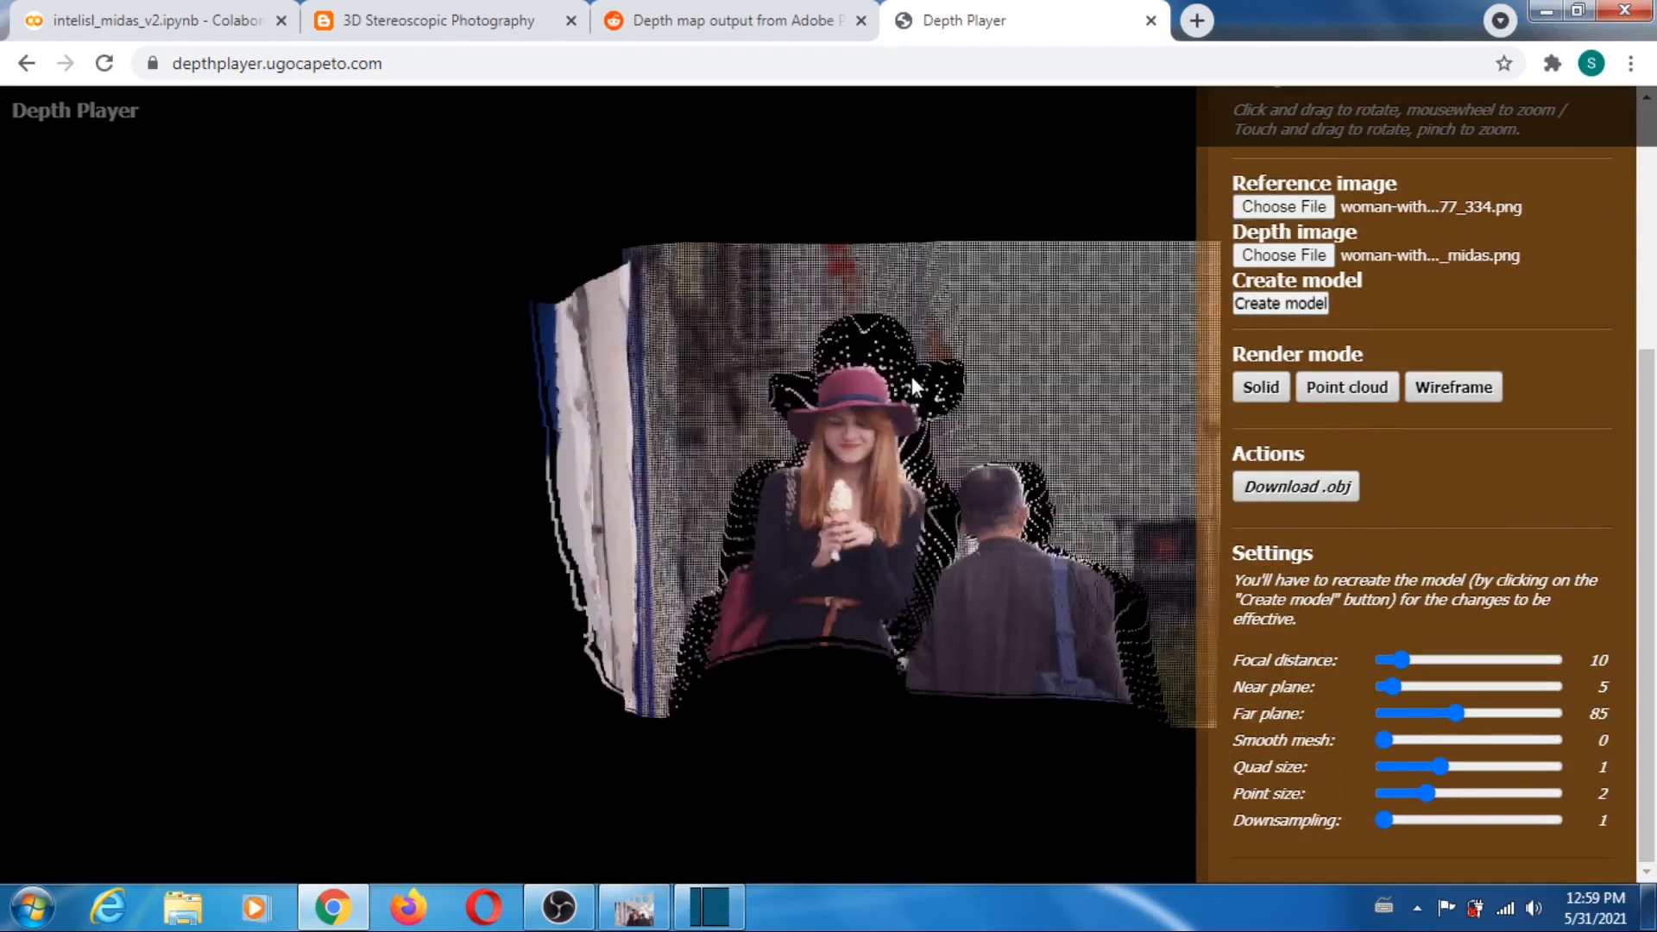
- Rotate the woman-with-ice-cream model to inspect its depth, and open the Reddit post about depth map output from Adobe Photoshop
left_click_drag(884, 514, 851, 464)
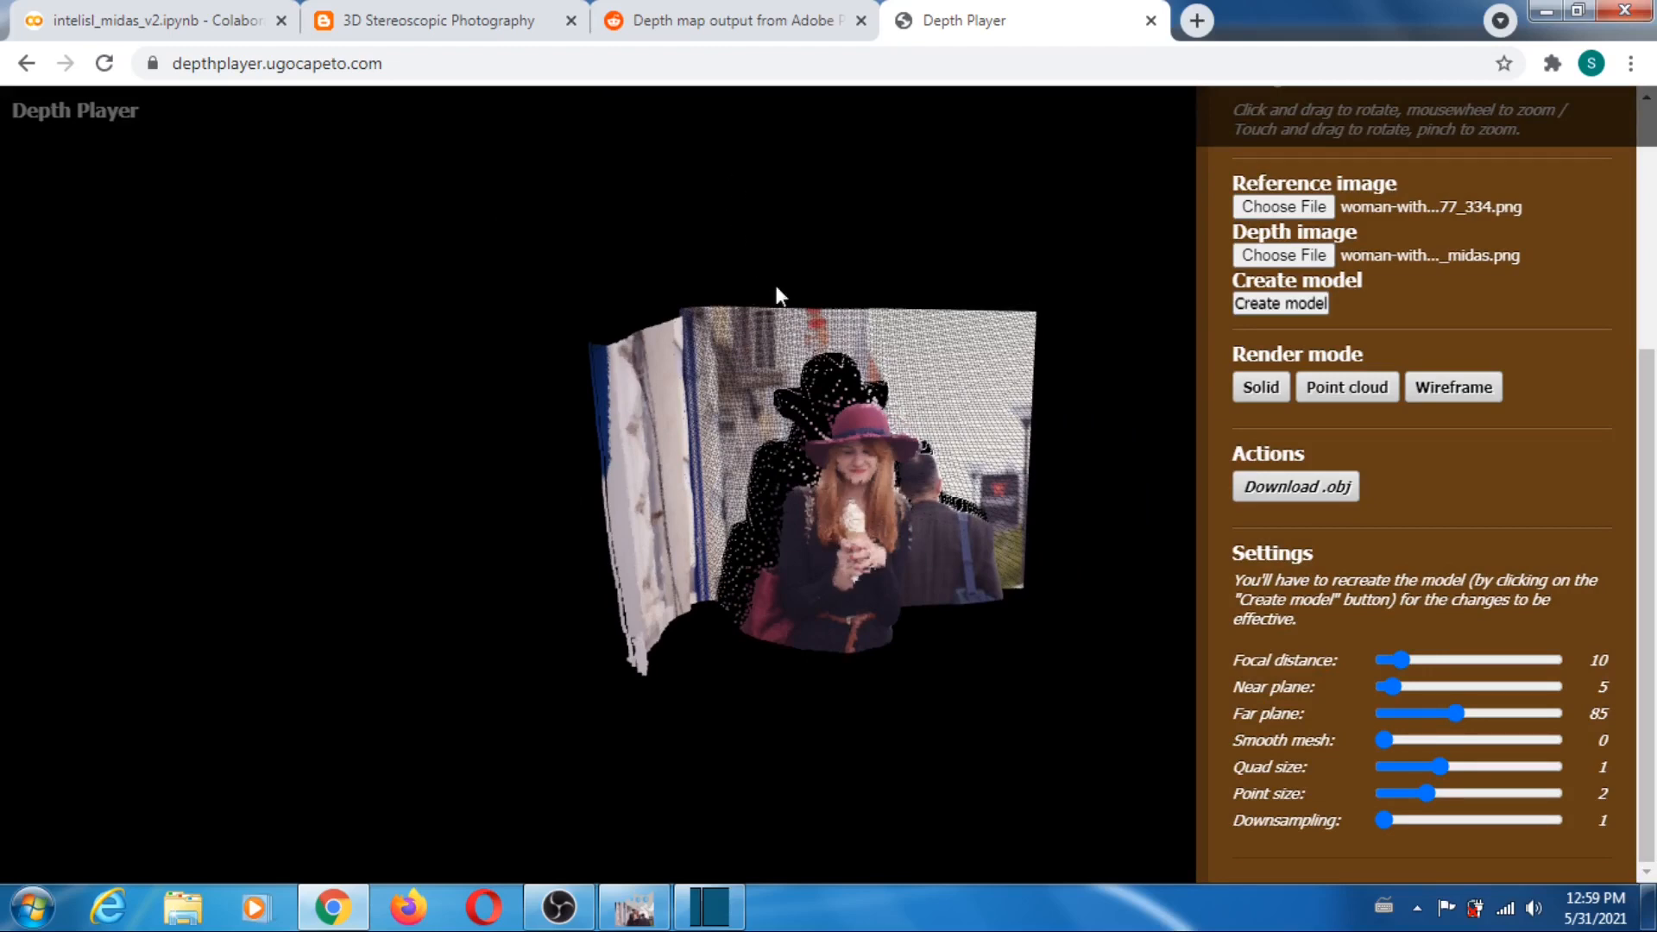
left_click(744, 28)
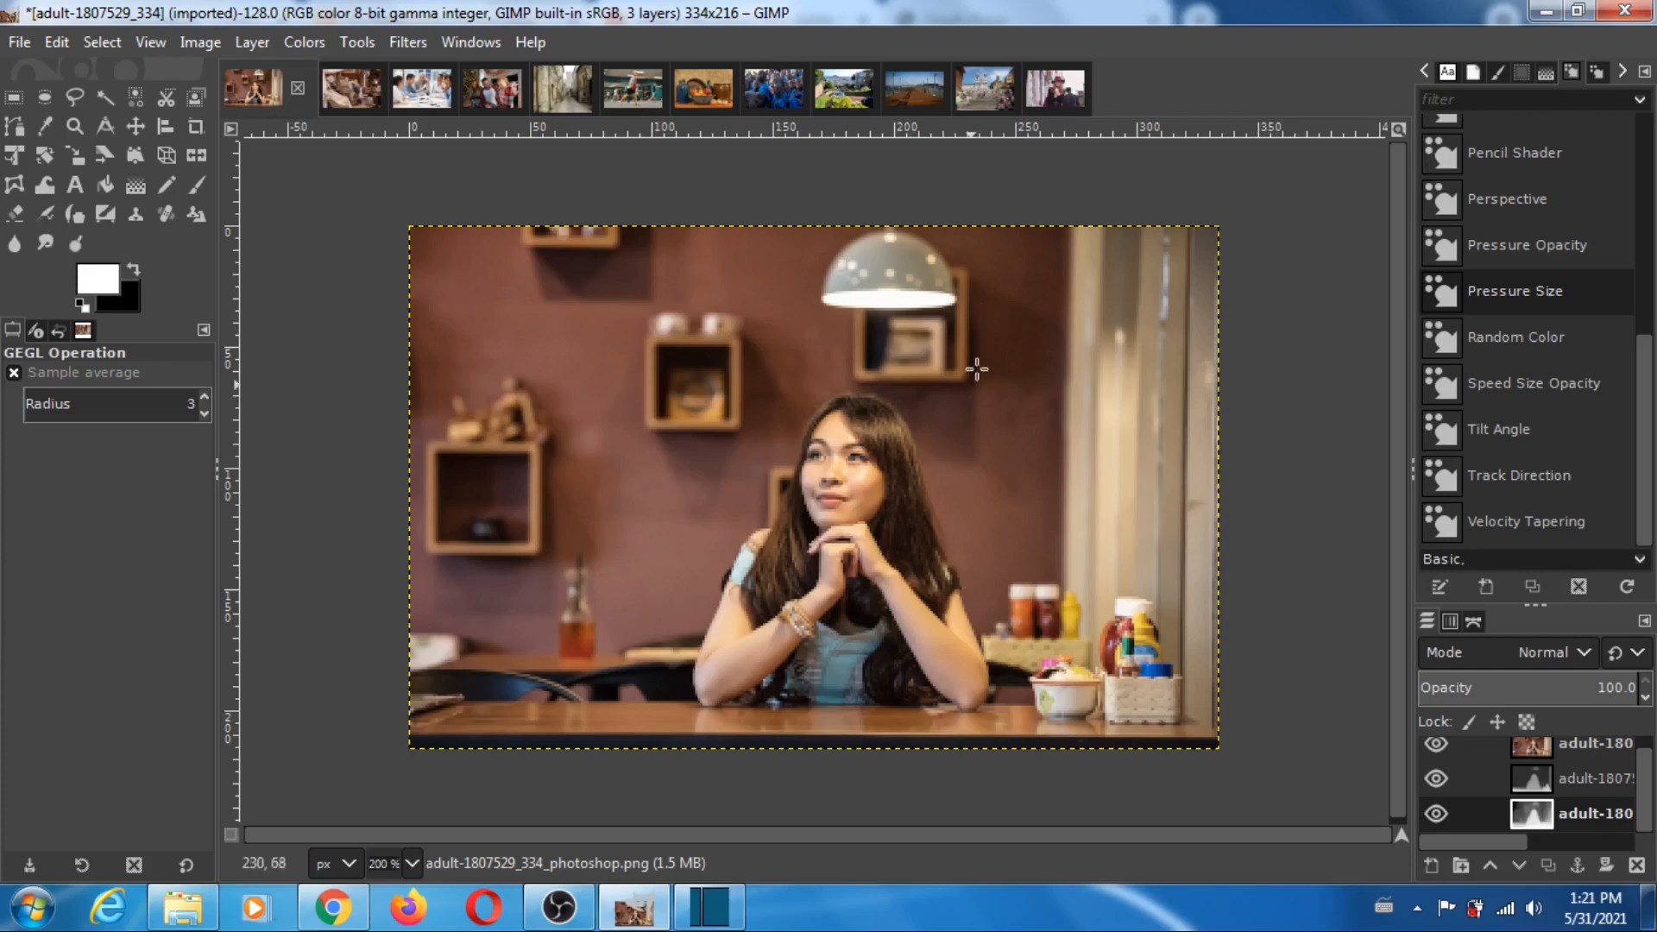
- In GIMP, hide the adult-1807529_334 photo, compare its MiDaS and Photoshop depth maps by toggling the MiDaS layer, and restore all layers
left_click(1437, 744)
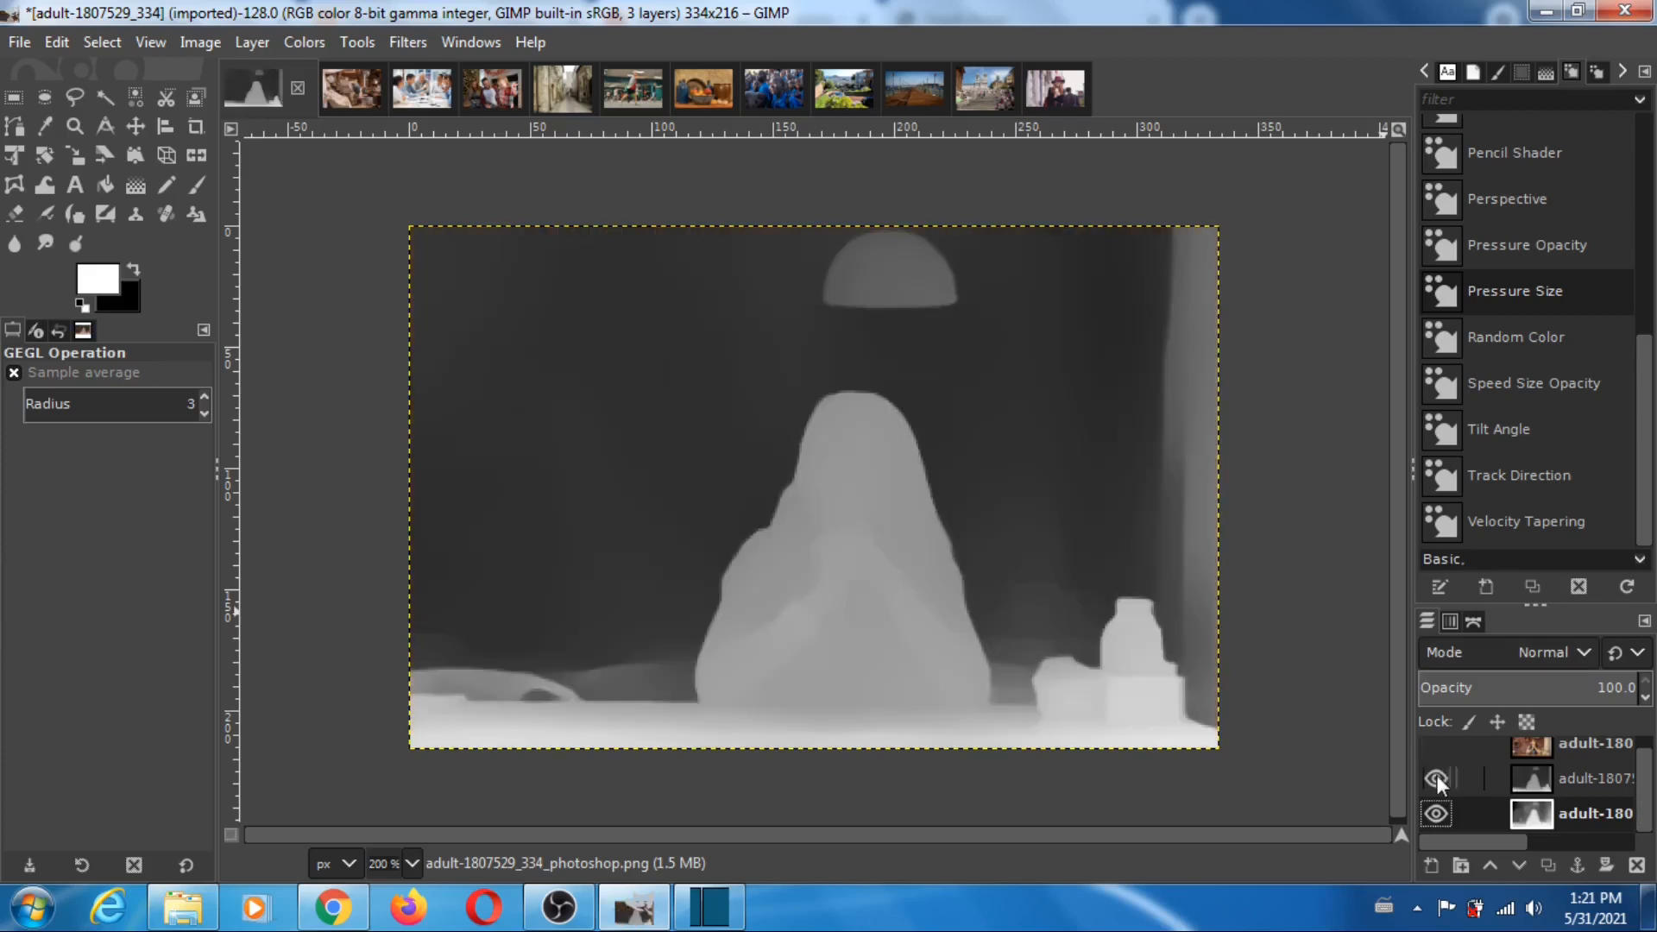
left_click(1437, 778)
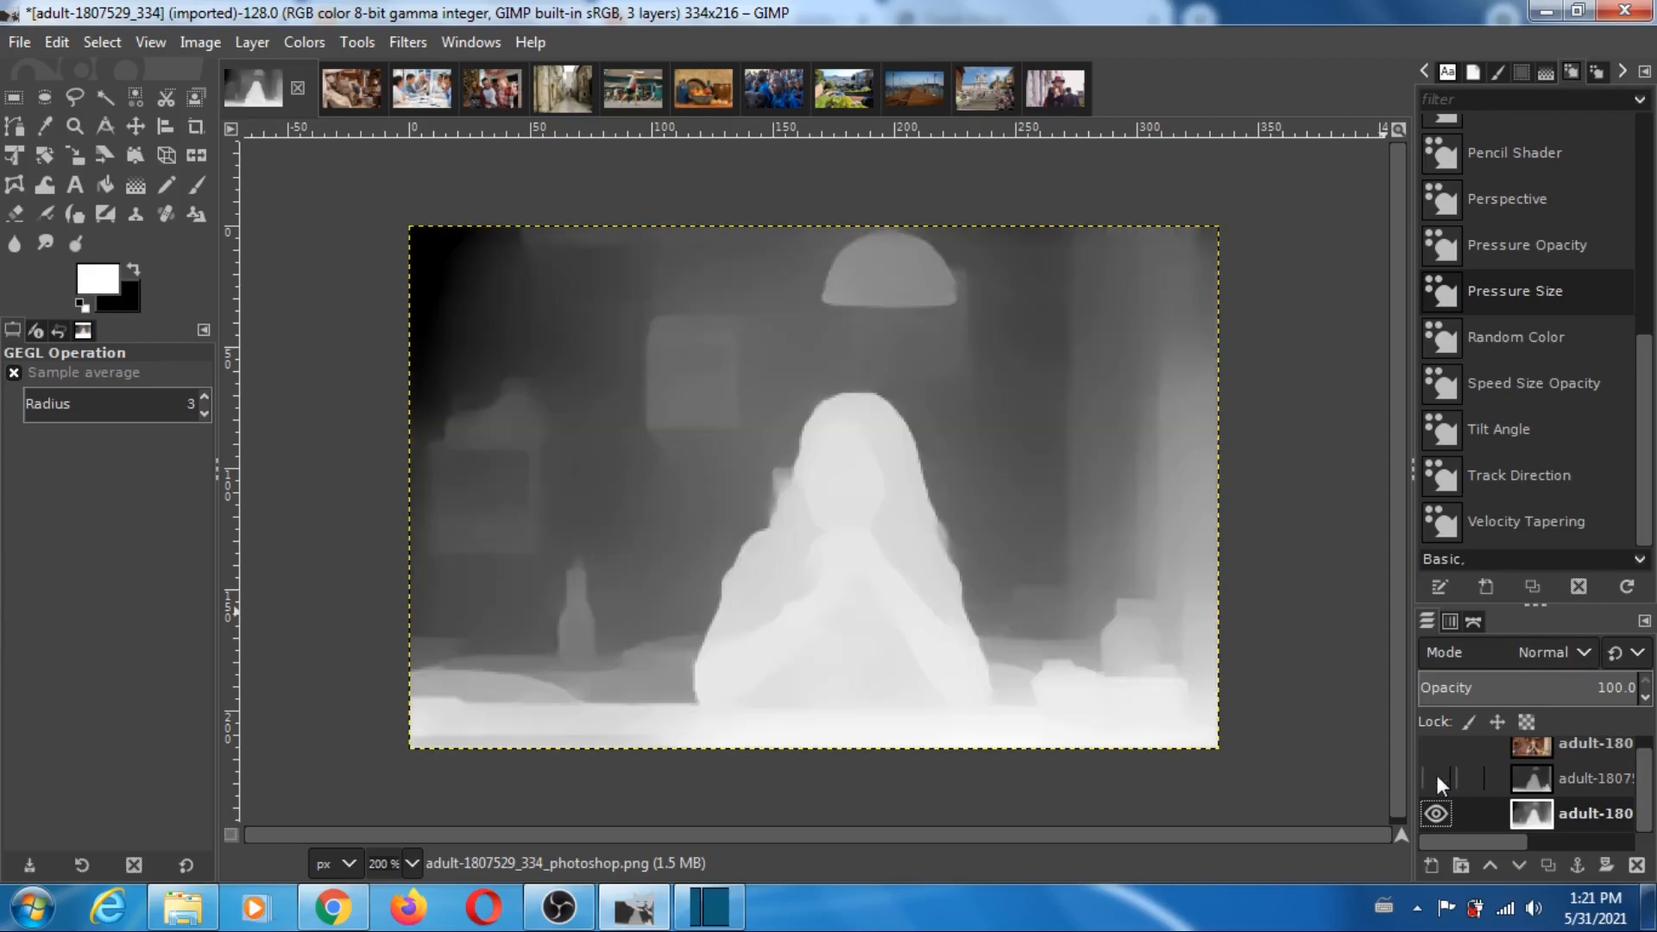
left_click(1438, 778)
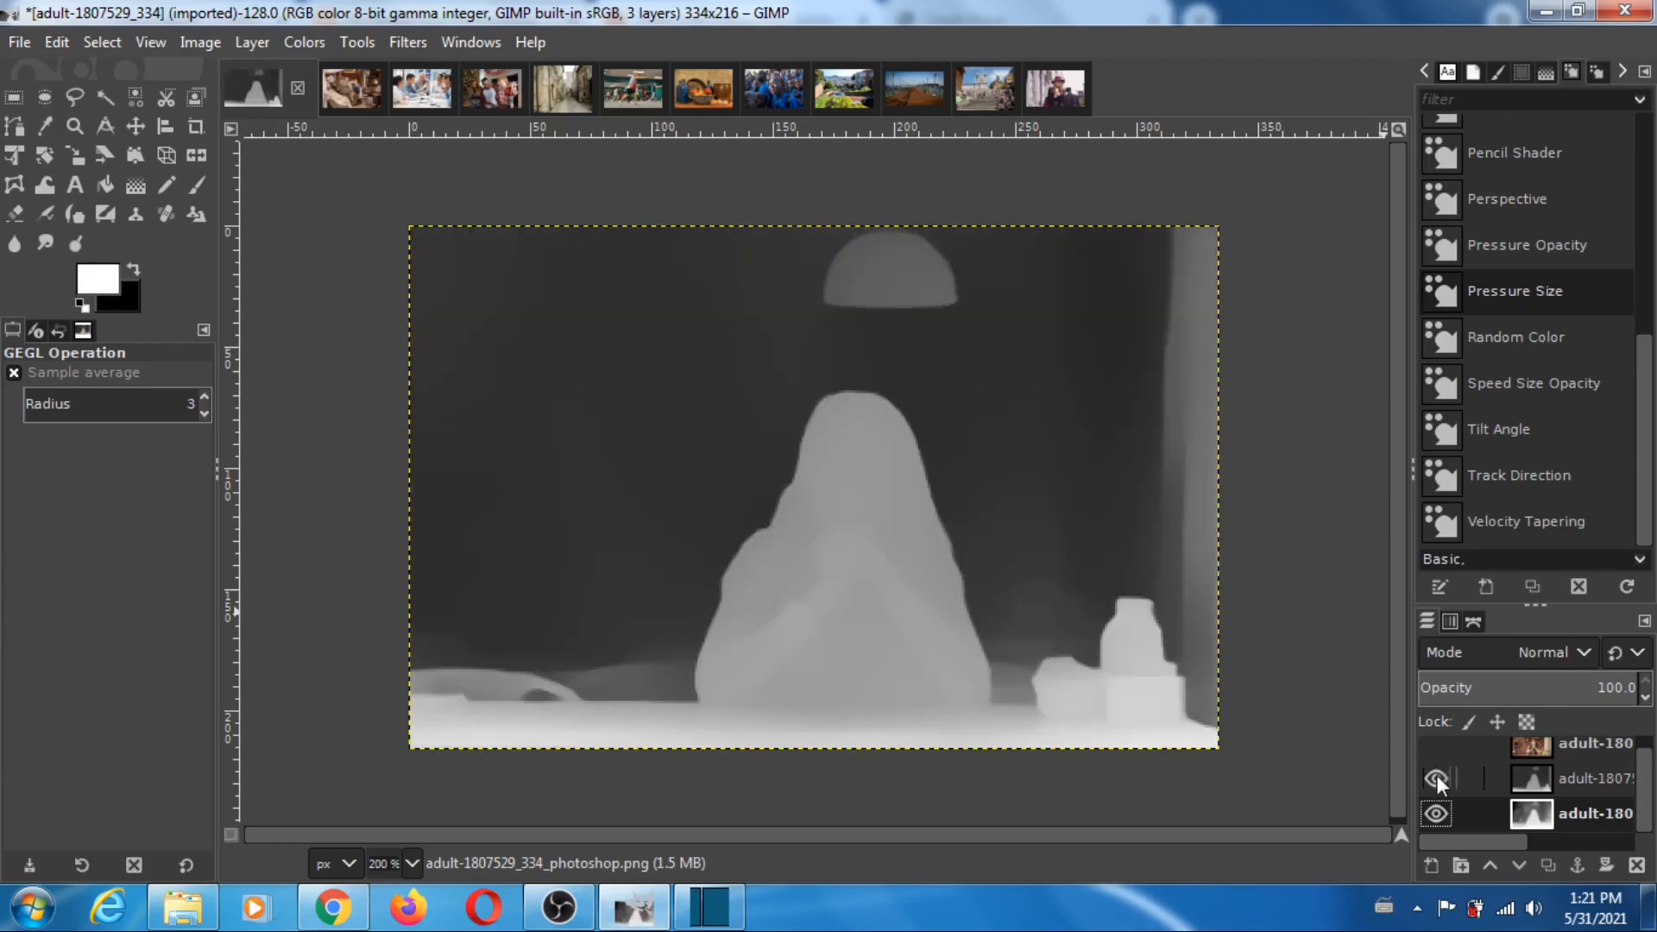
left_click(1437, 777)
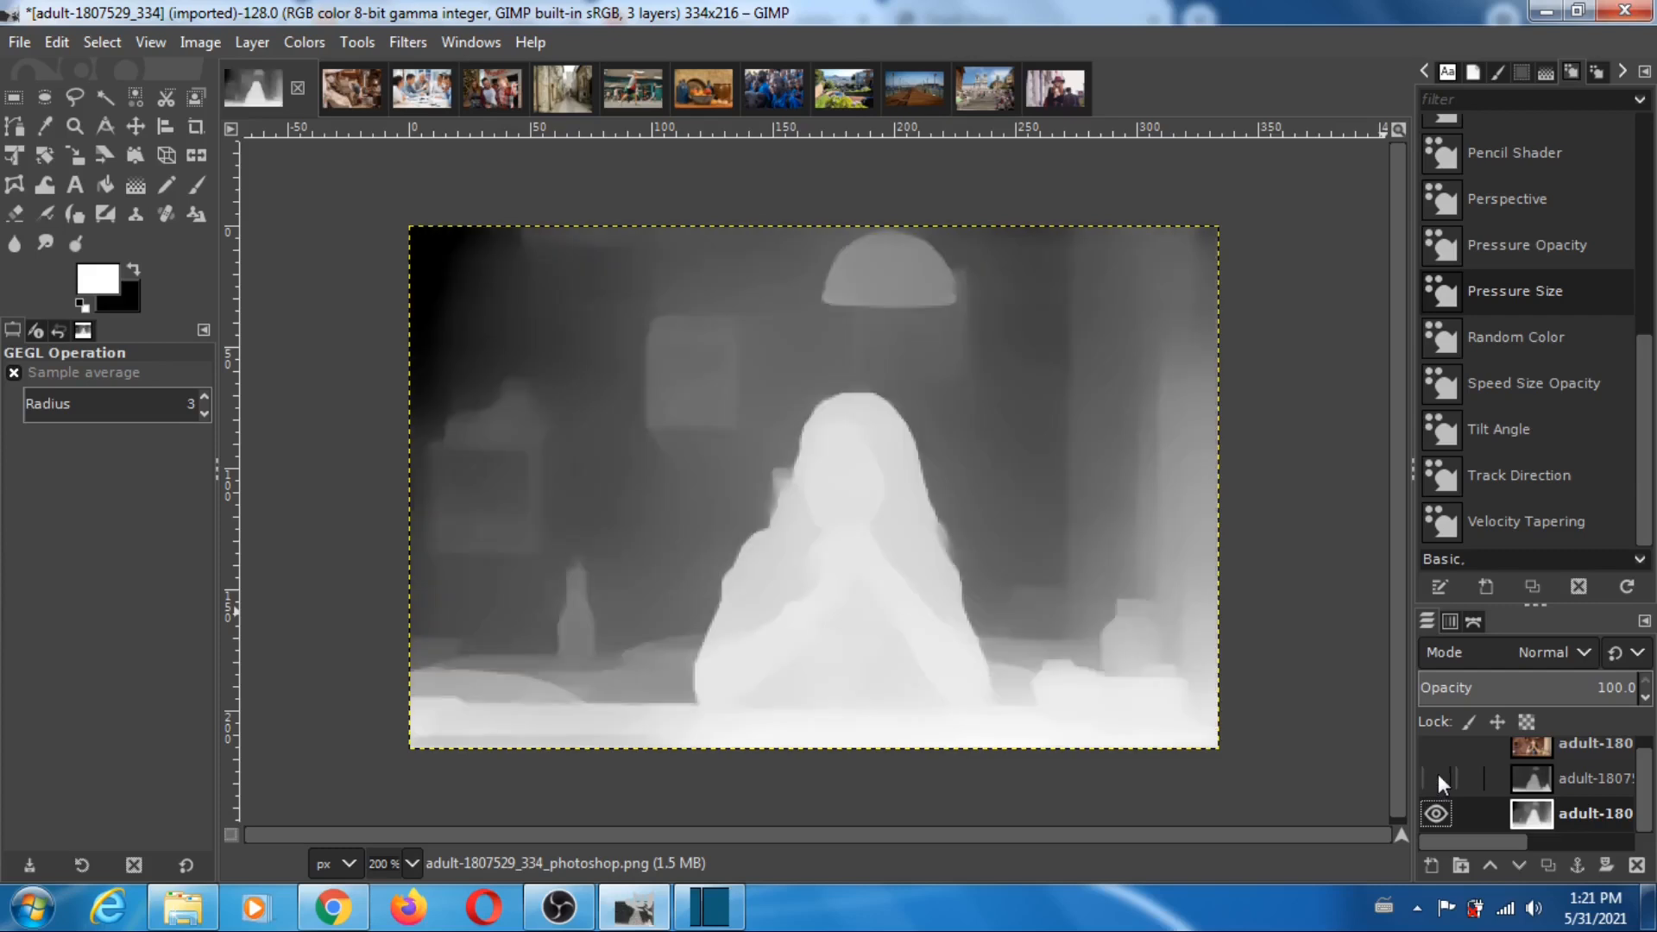
left_click(1438, 775)
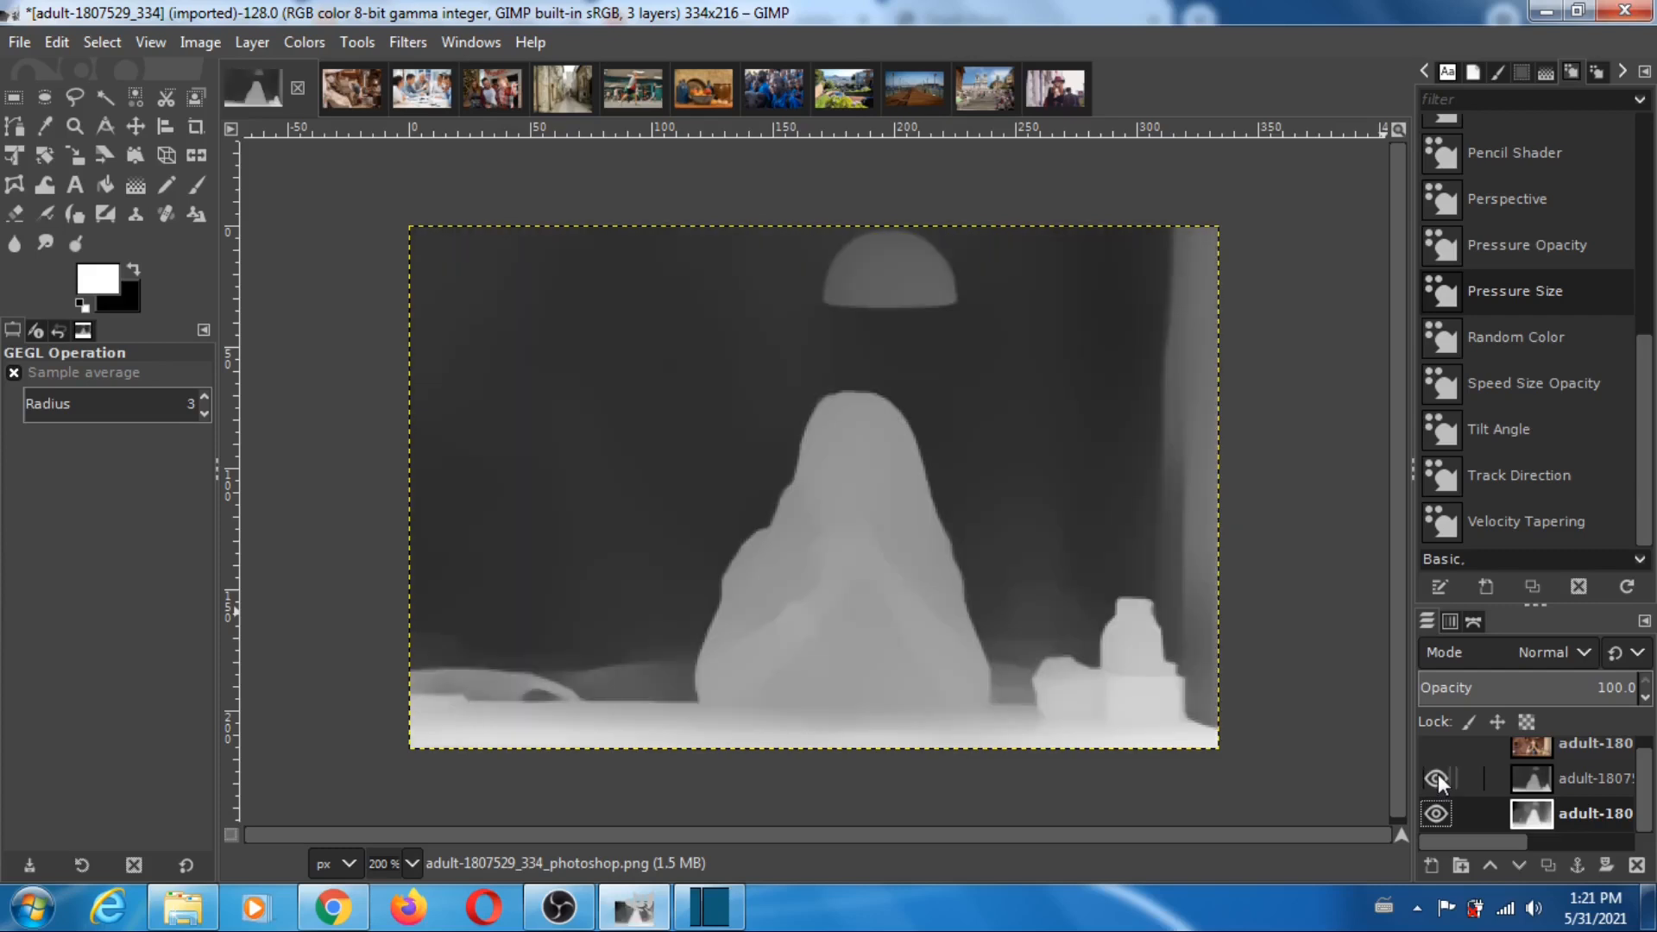
left_click(1438, 773)
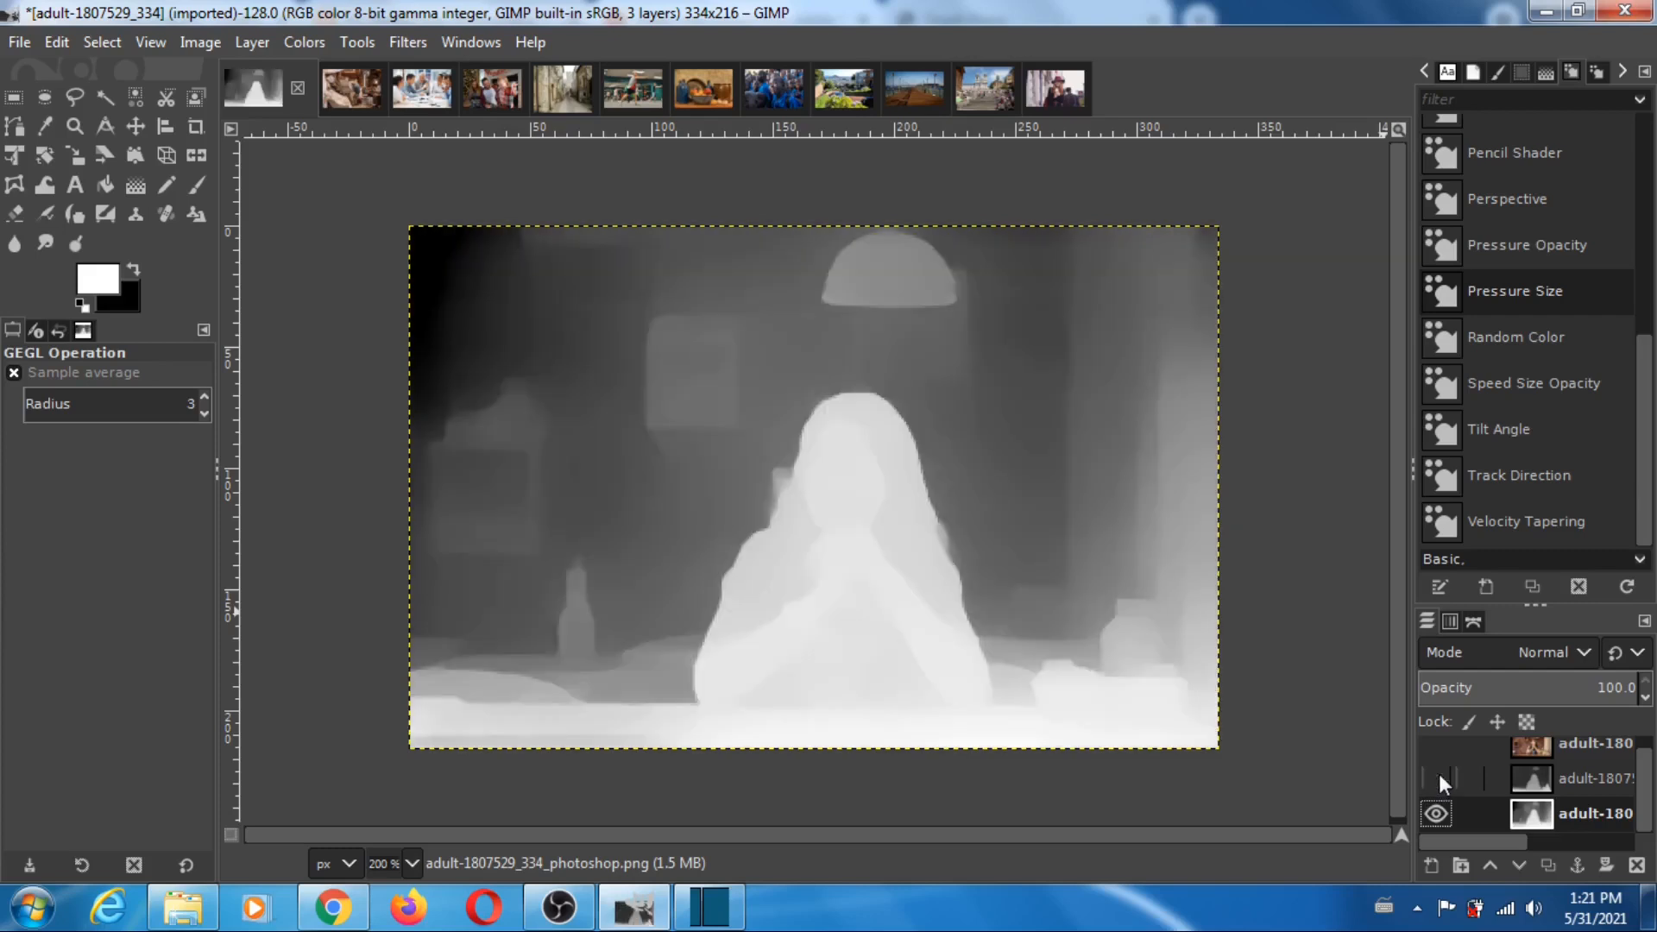
left_click(1438, 778)
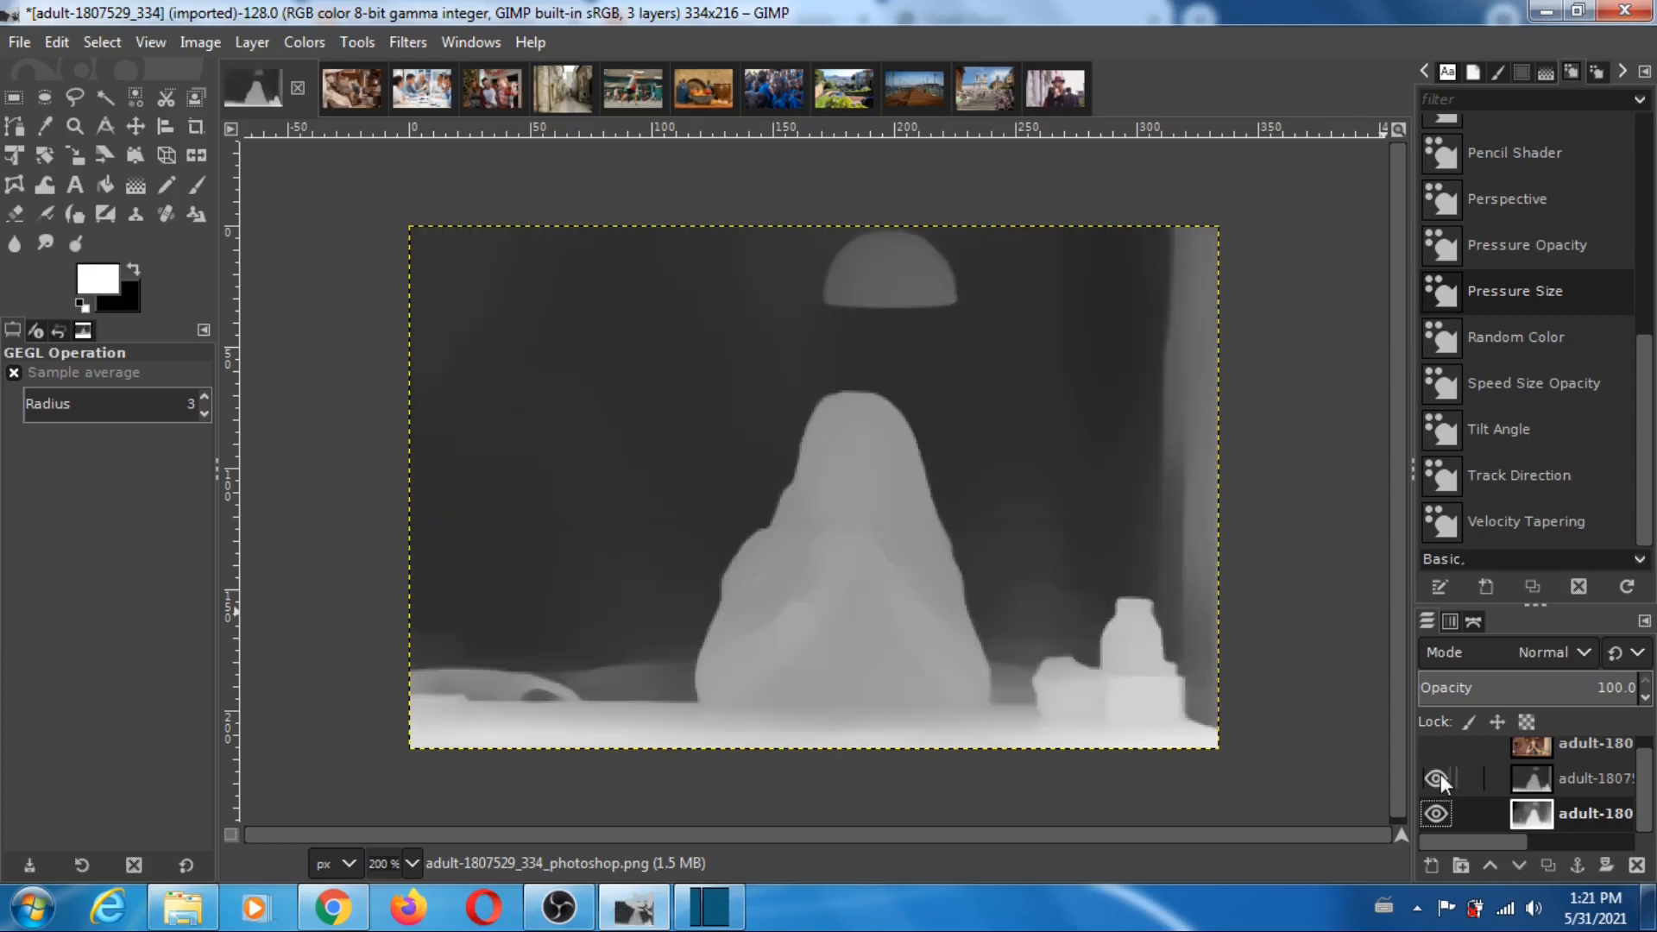
left_click(1438, 778)
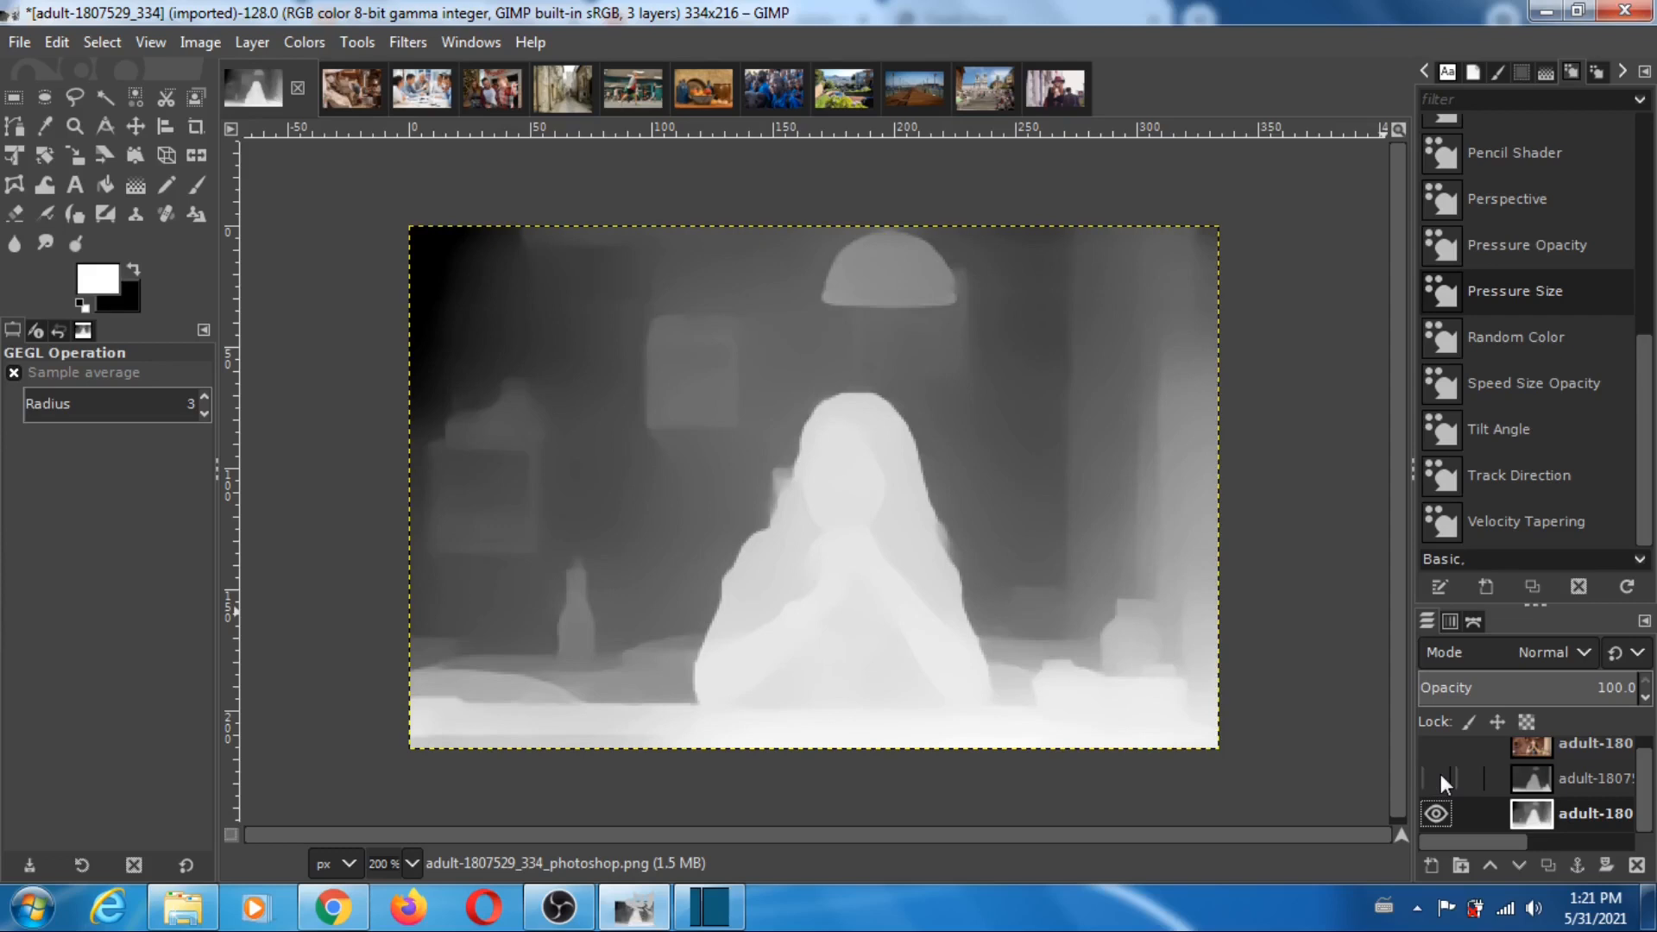
left_click(1437, 778)
left_click(1438, 747)
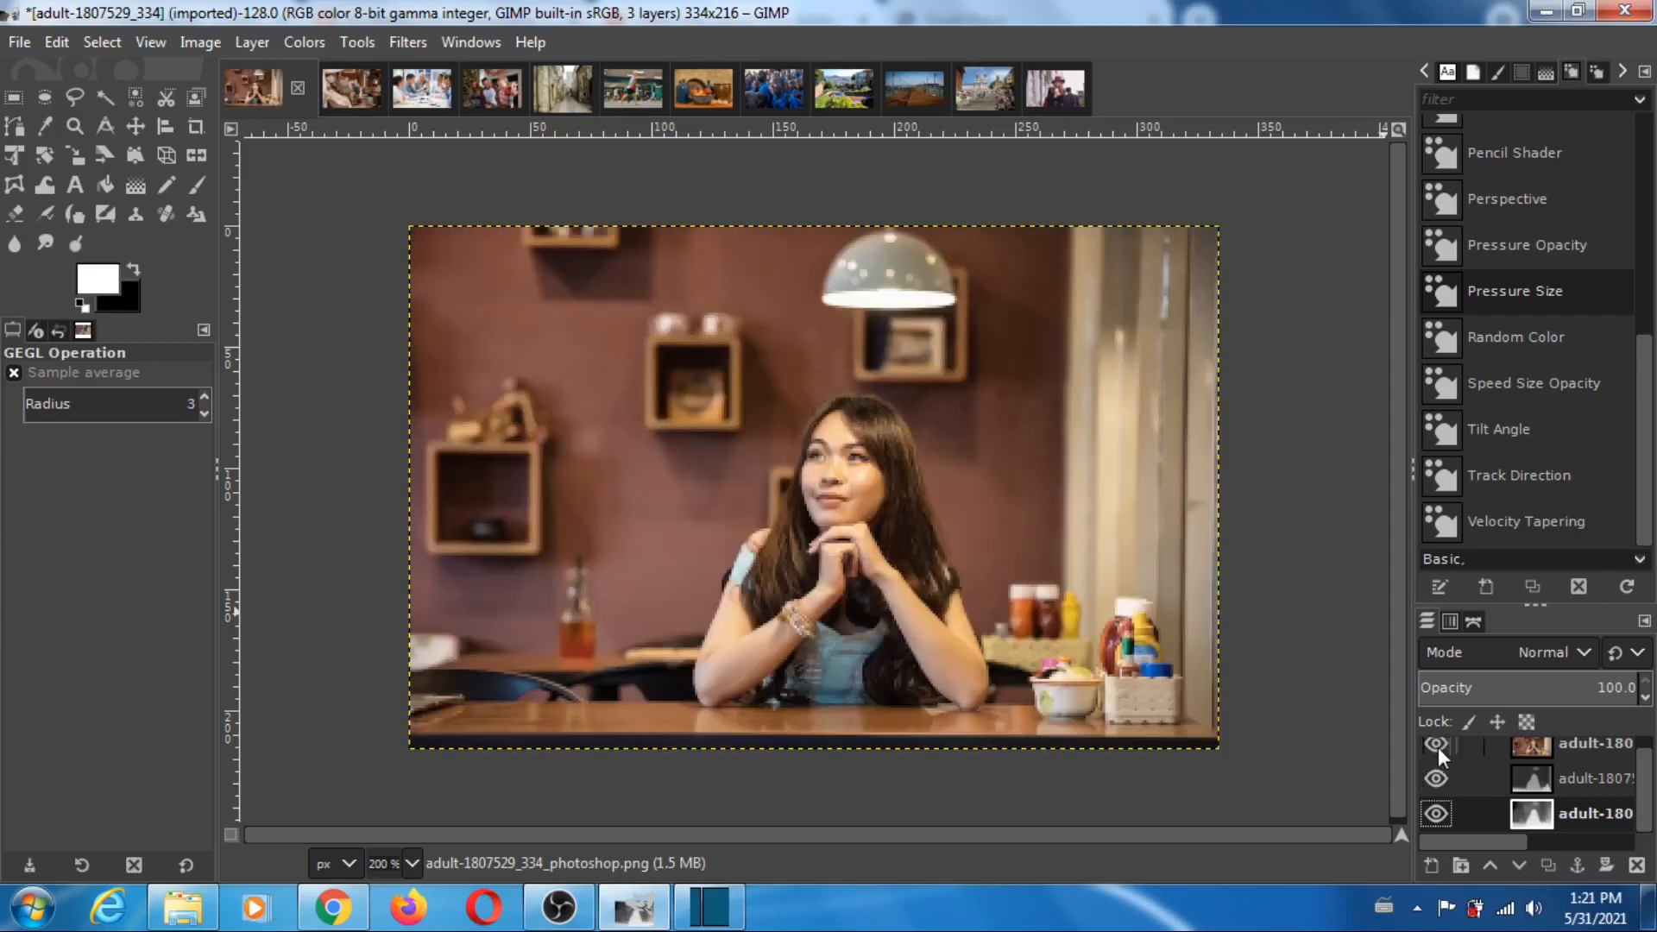
- Open the artist-4622221_325 image, hide its photo, compare the MiDaS and Photoshop depth maps by toggling the MiDaS layer, and restore all layers
left_click(345, 93)
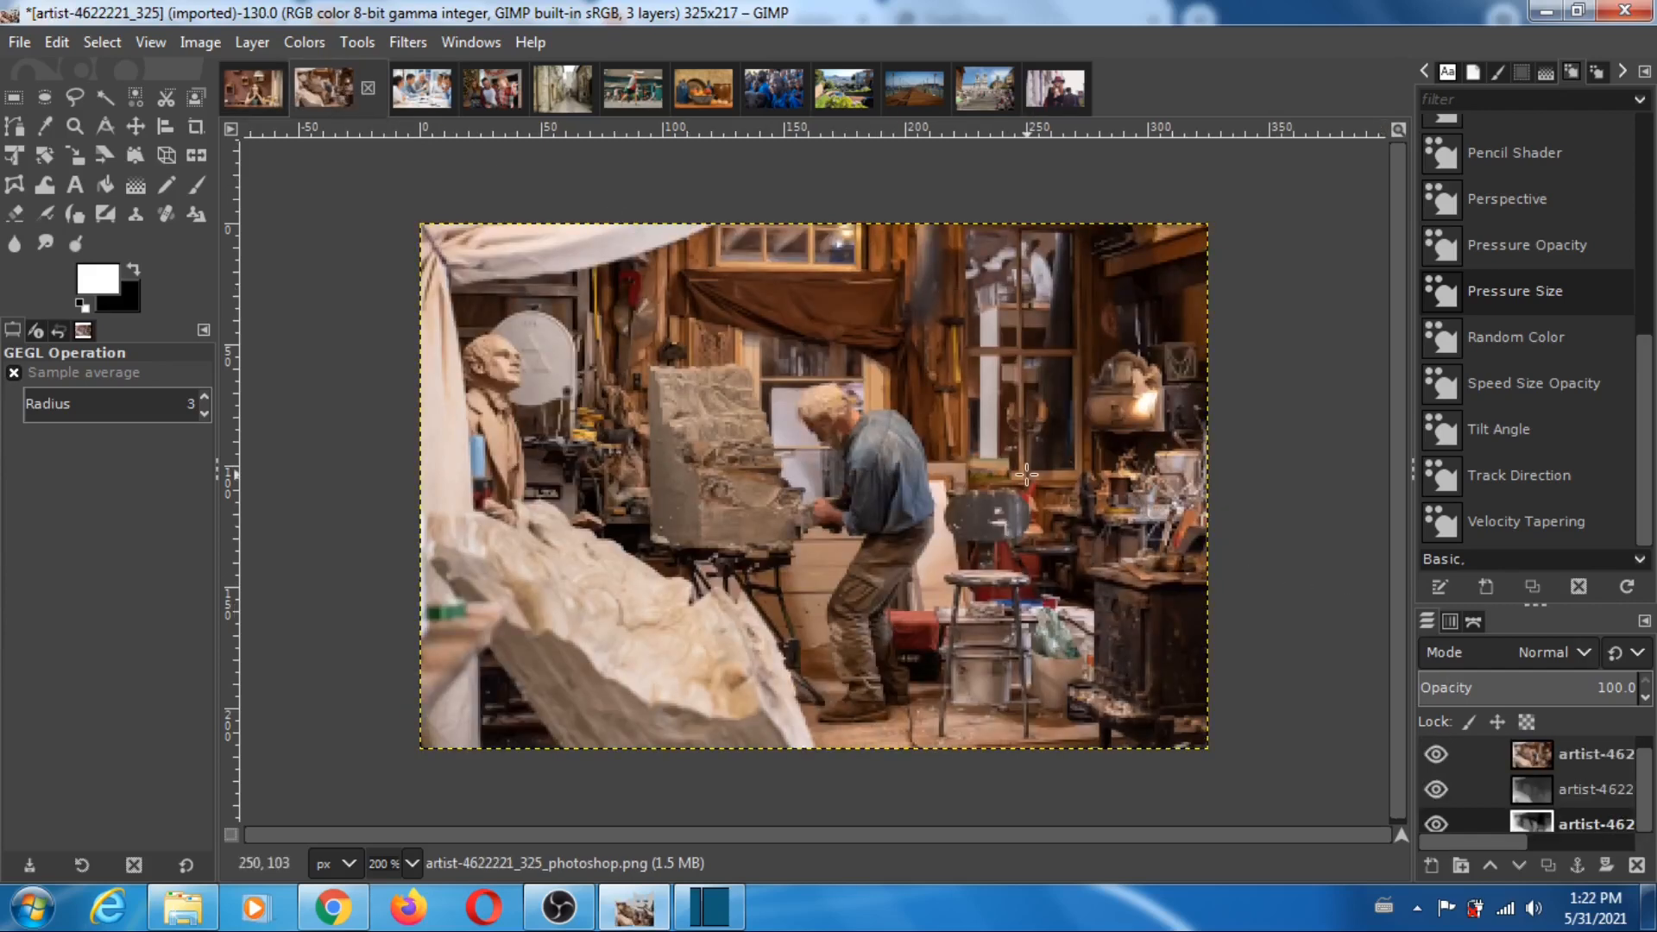
left_click(1434, 754)
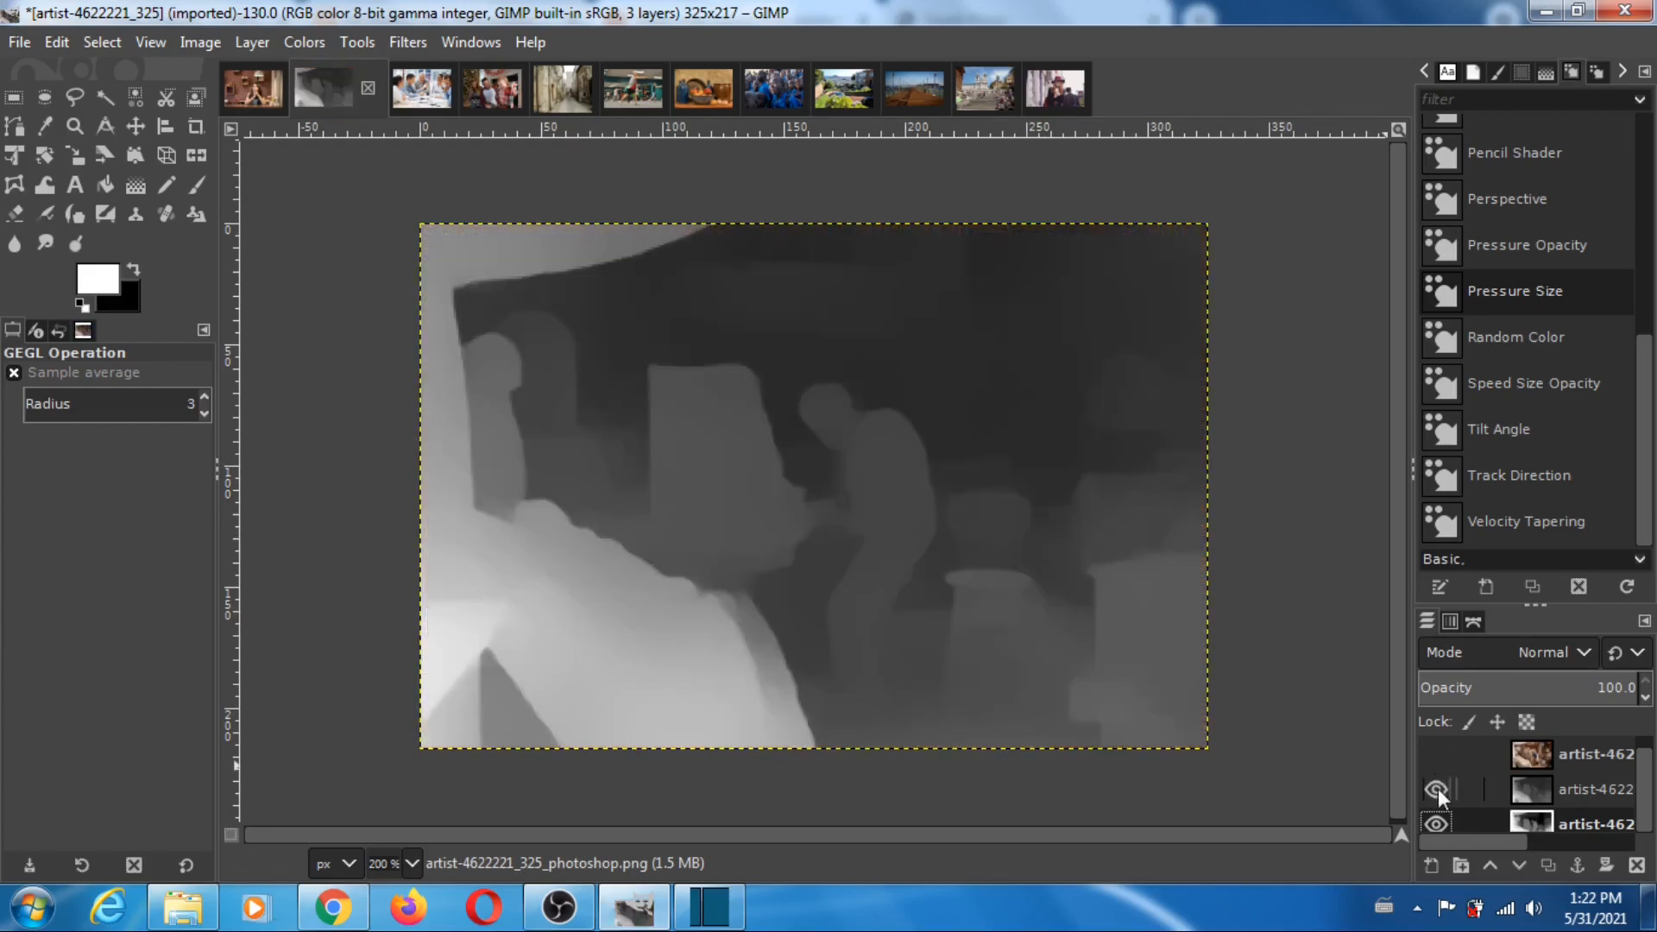
left_click(1436, 789)
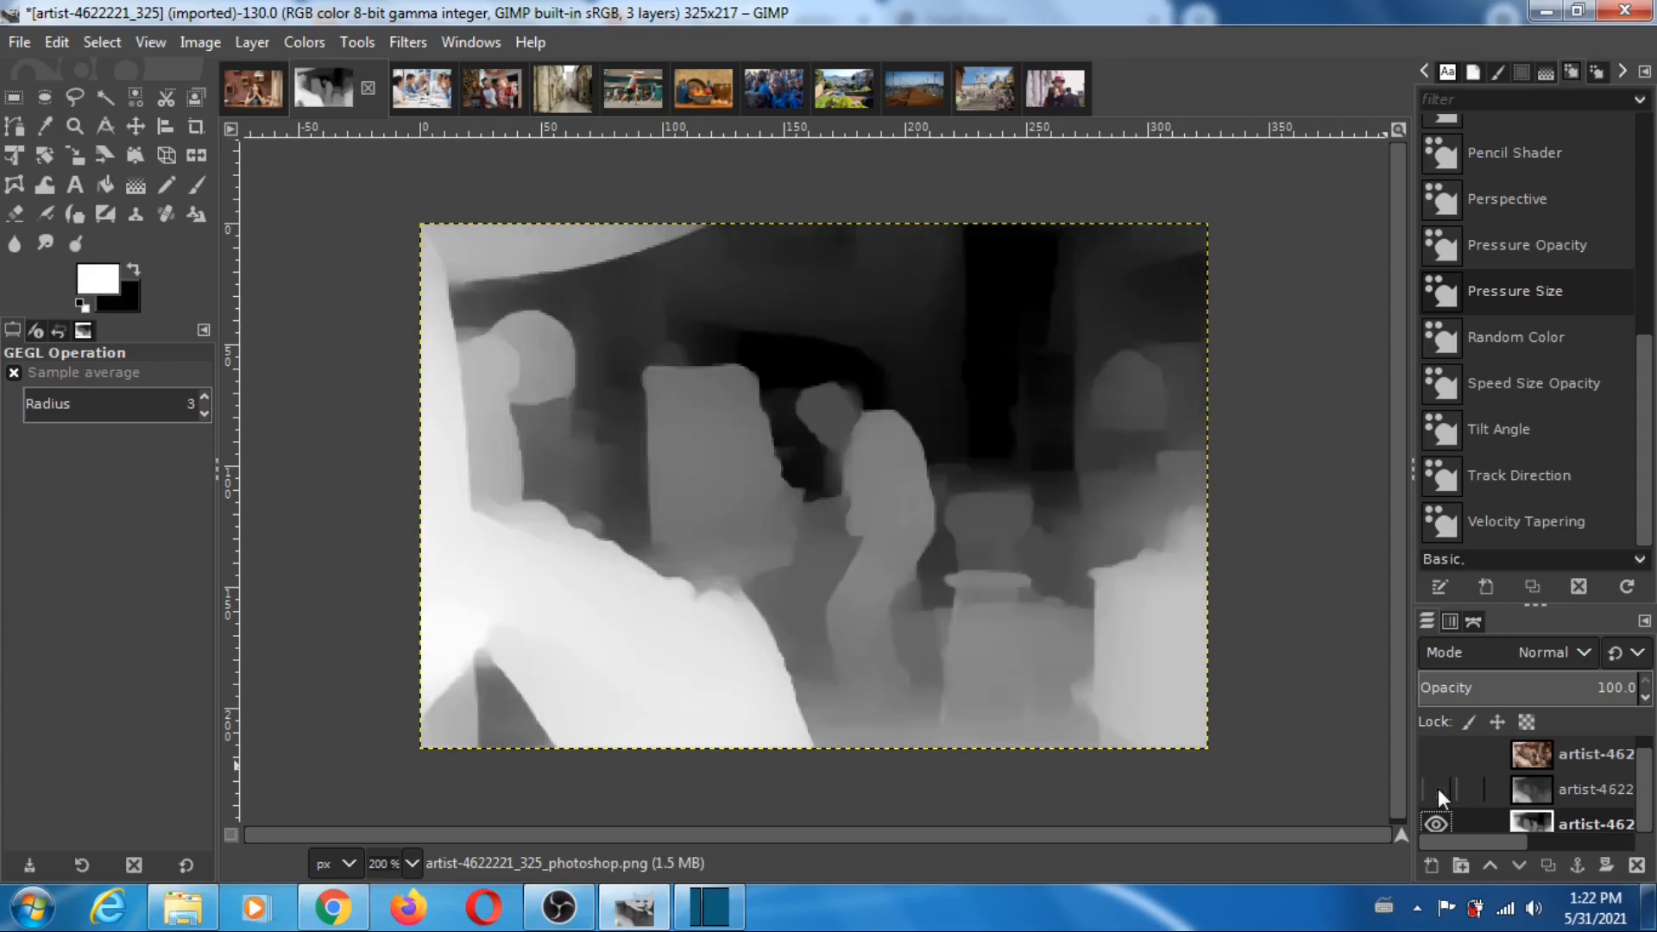
left_click(1438, 789)
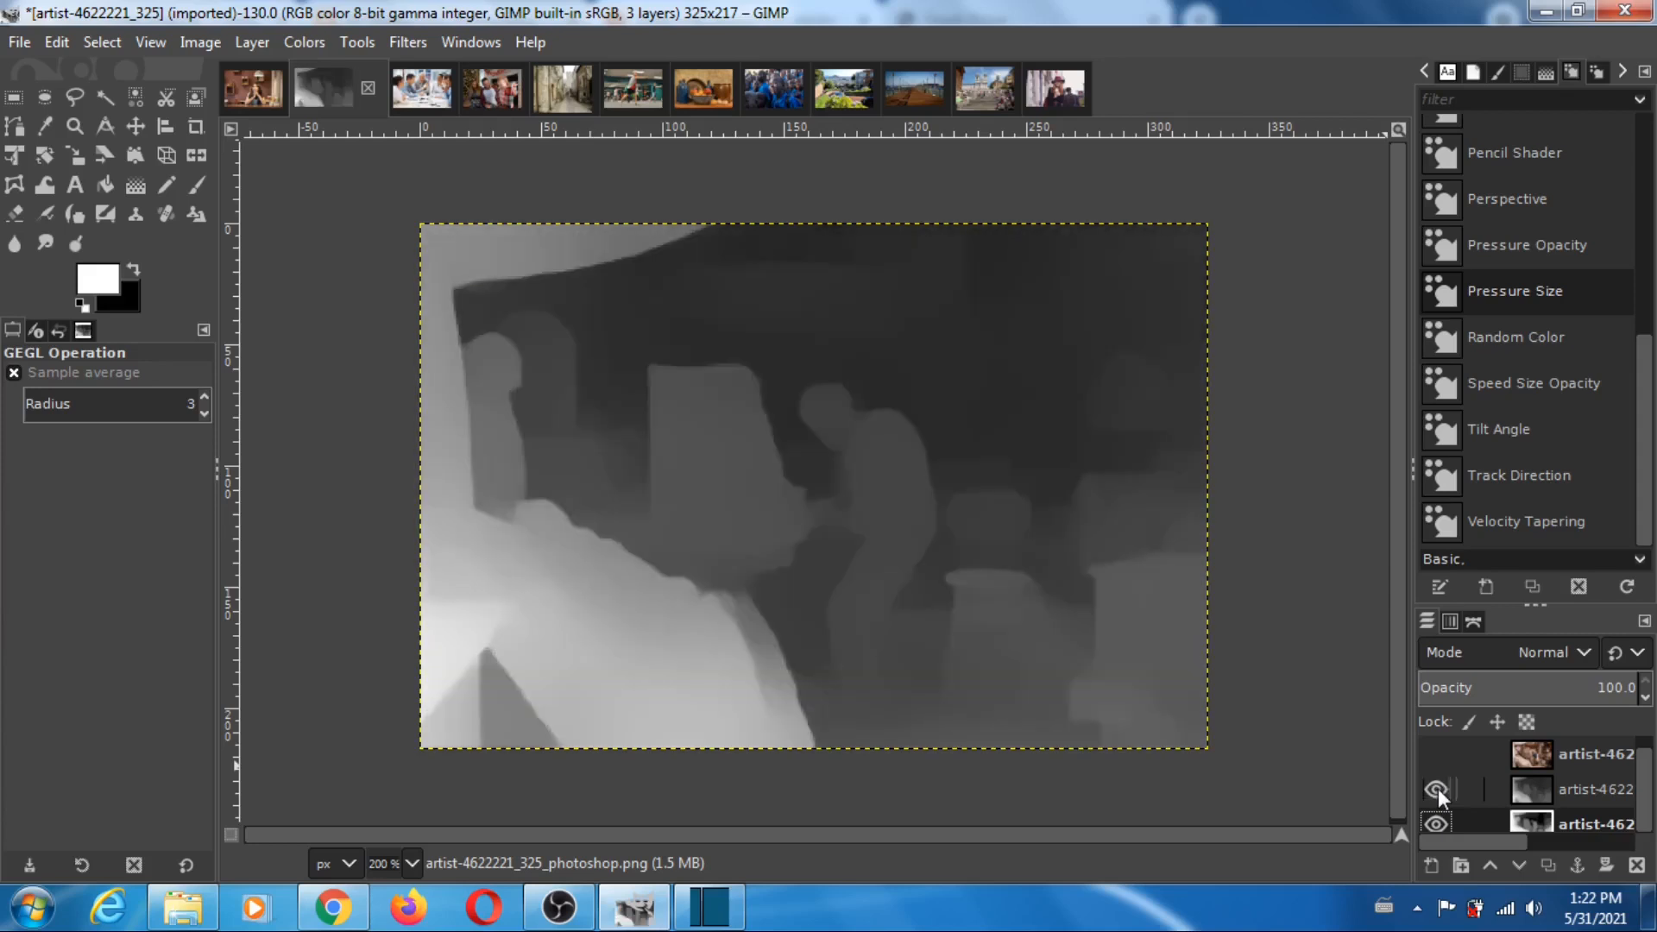
left_click(1438, 789)
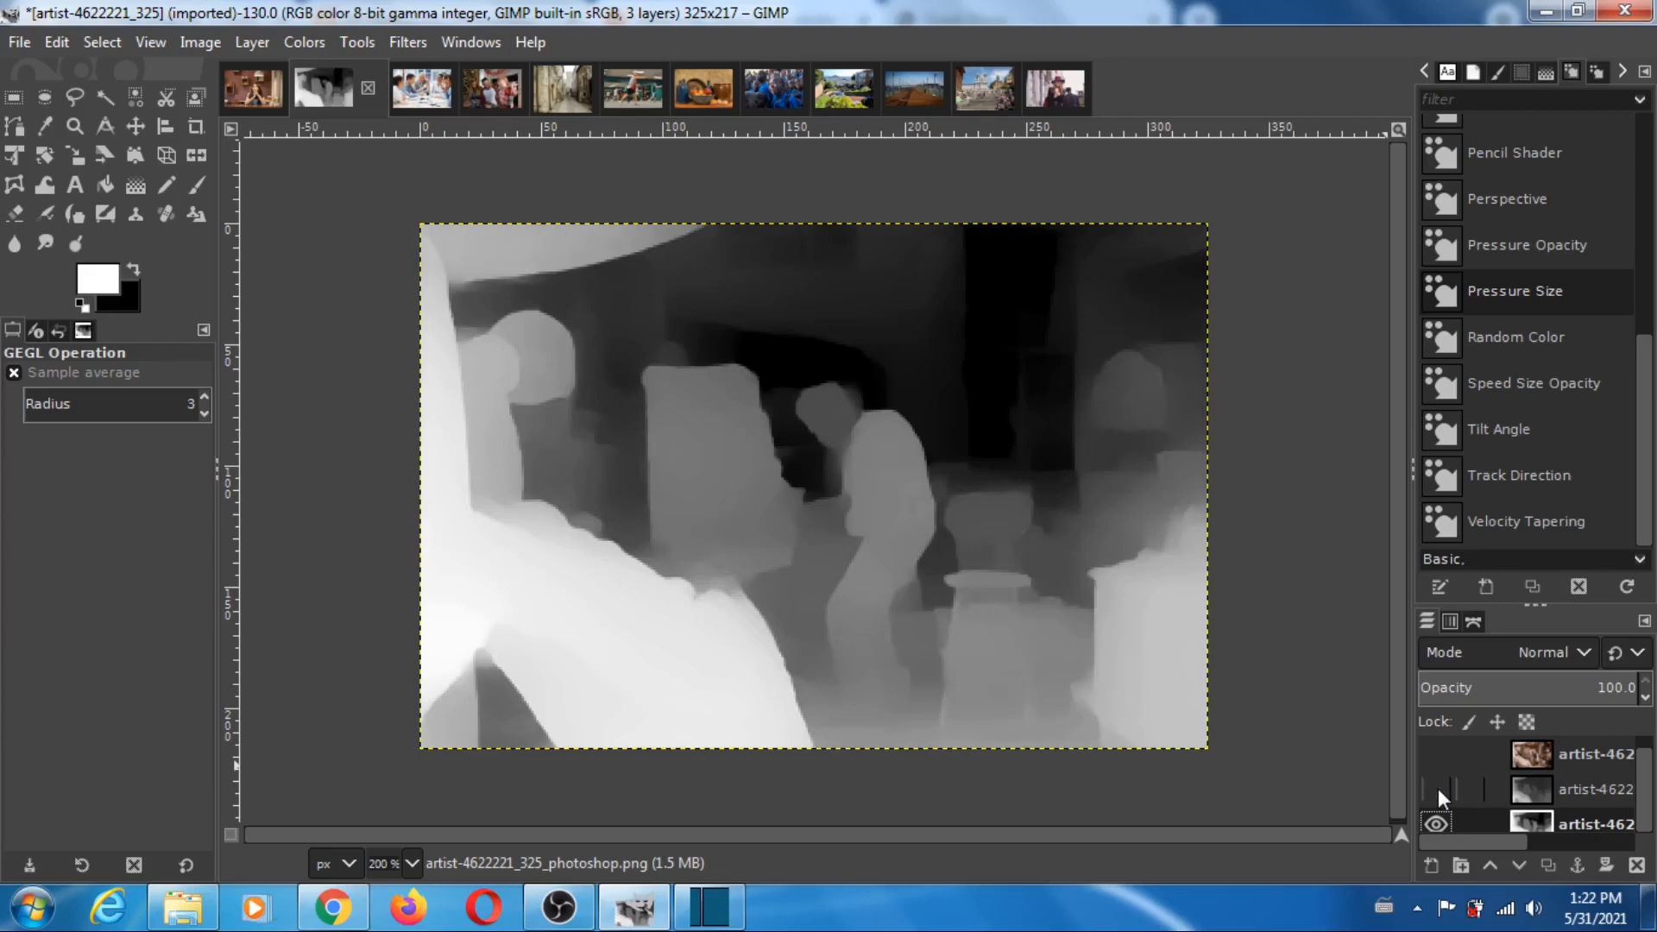
left_click(1438, 789)
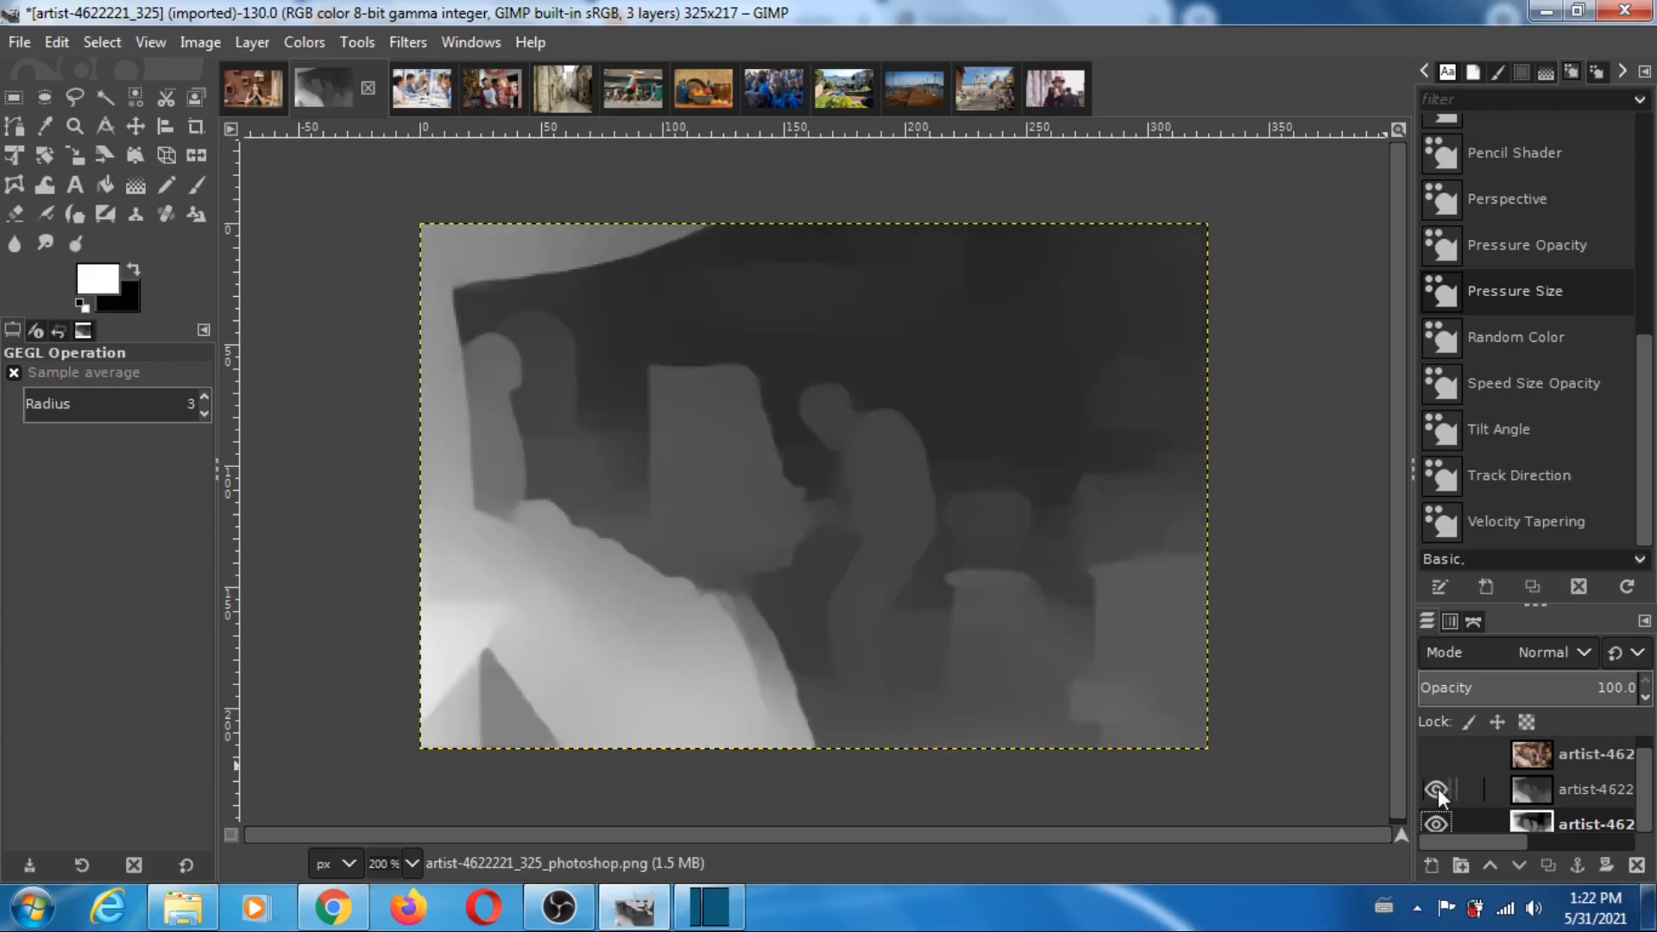
left_click(1438, 789)
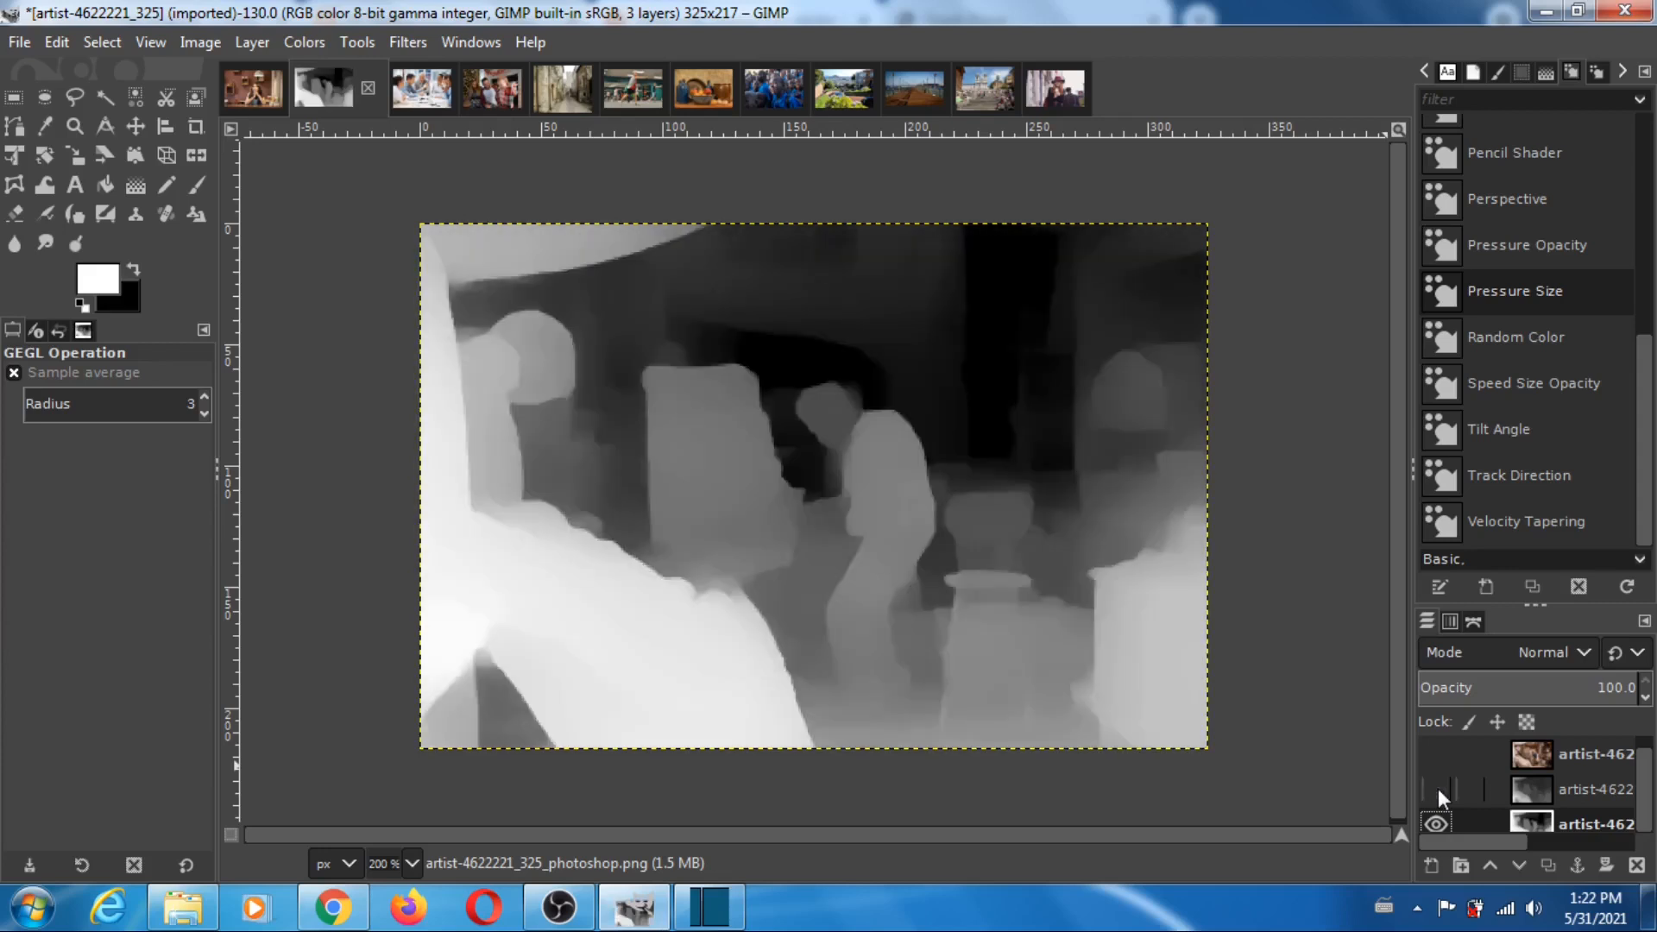
left_click(1438, 788)
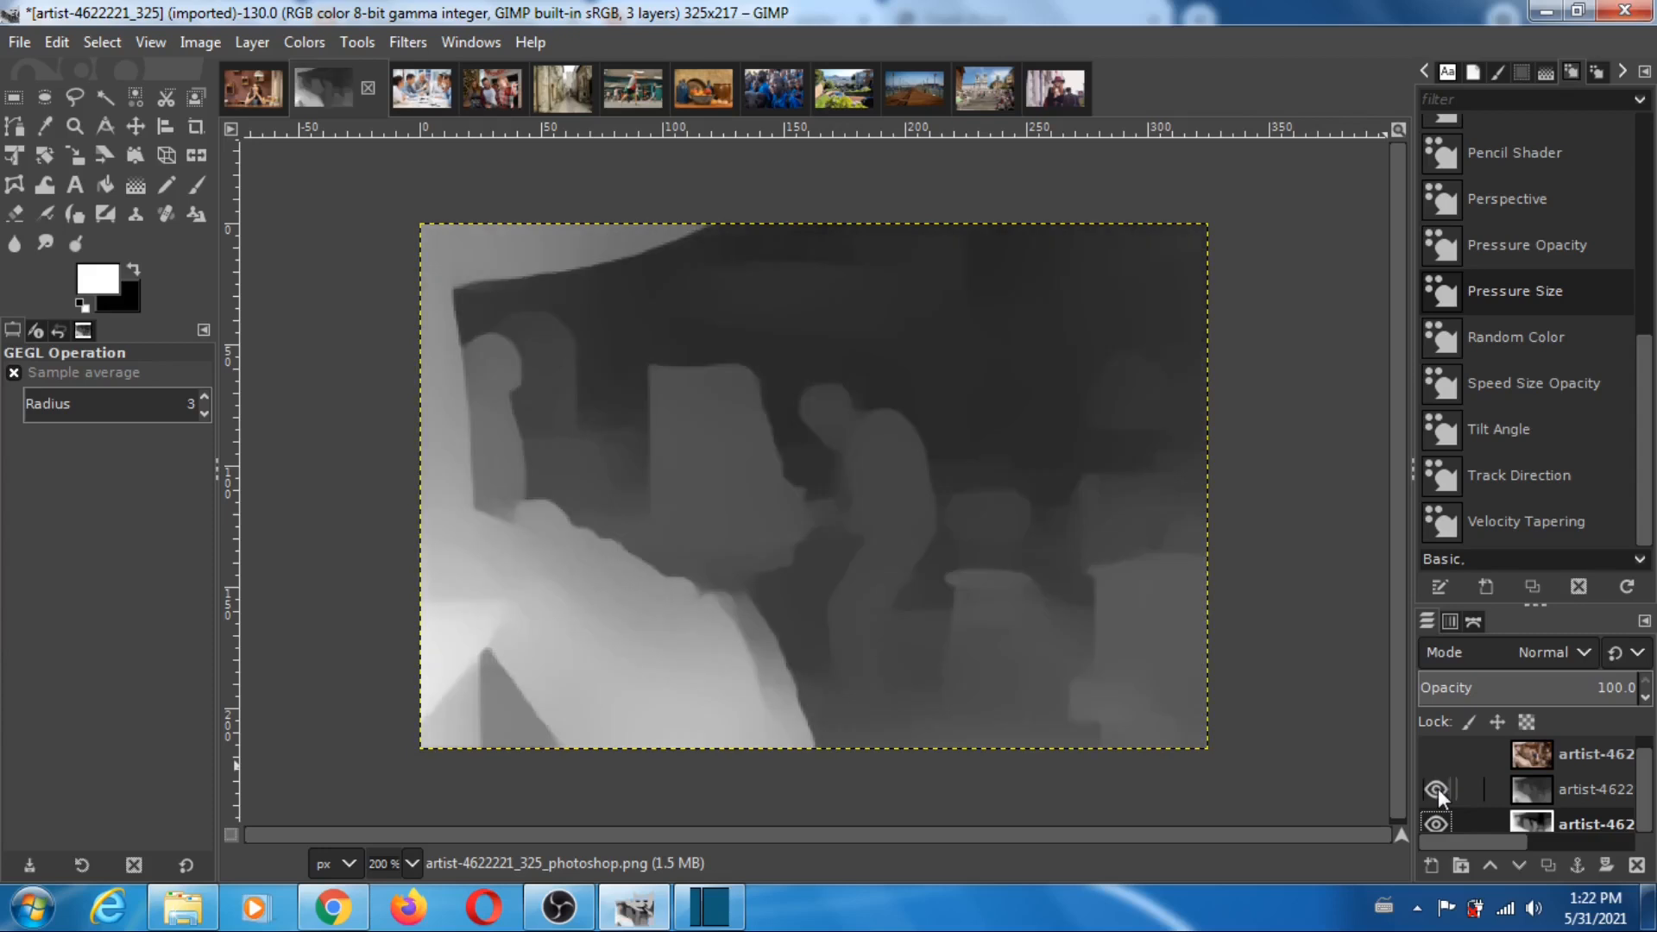
left_click(1438, 789)
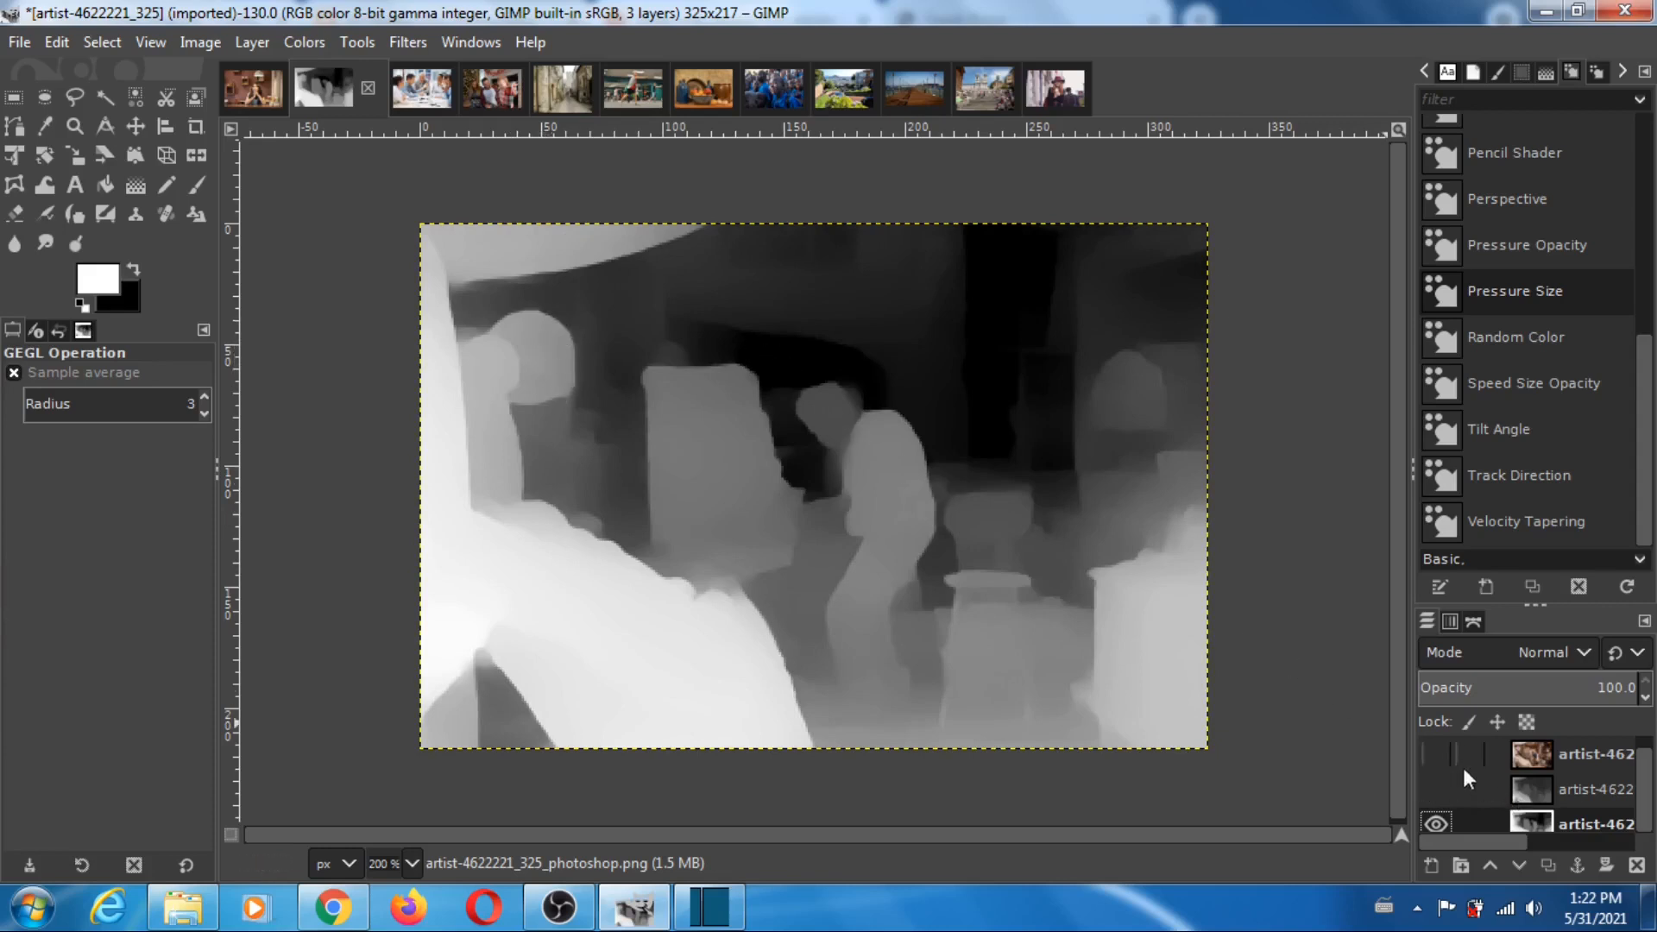
left_click(1436, 754)
left_click(1436, 789)
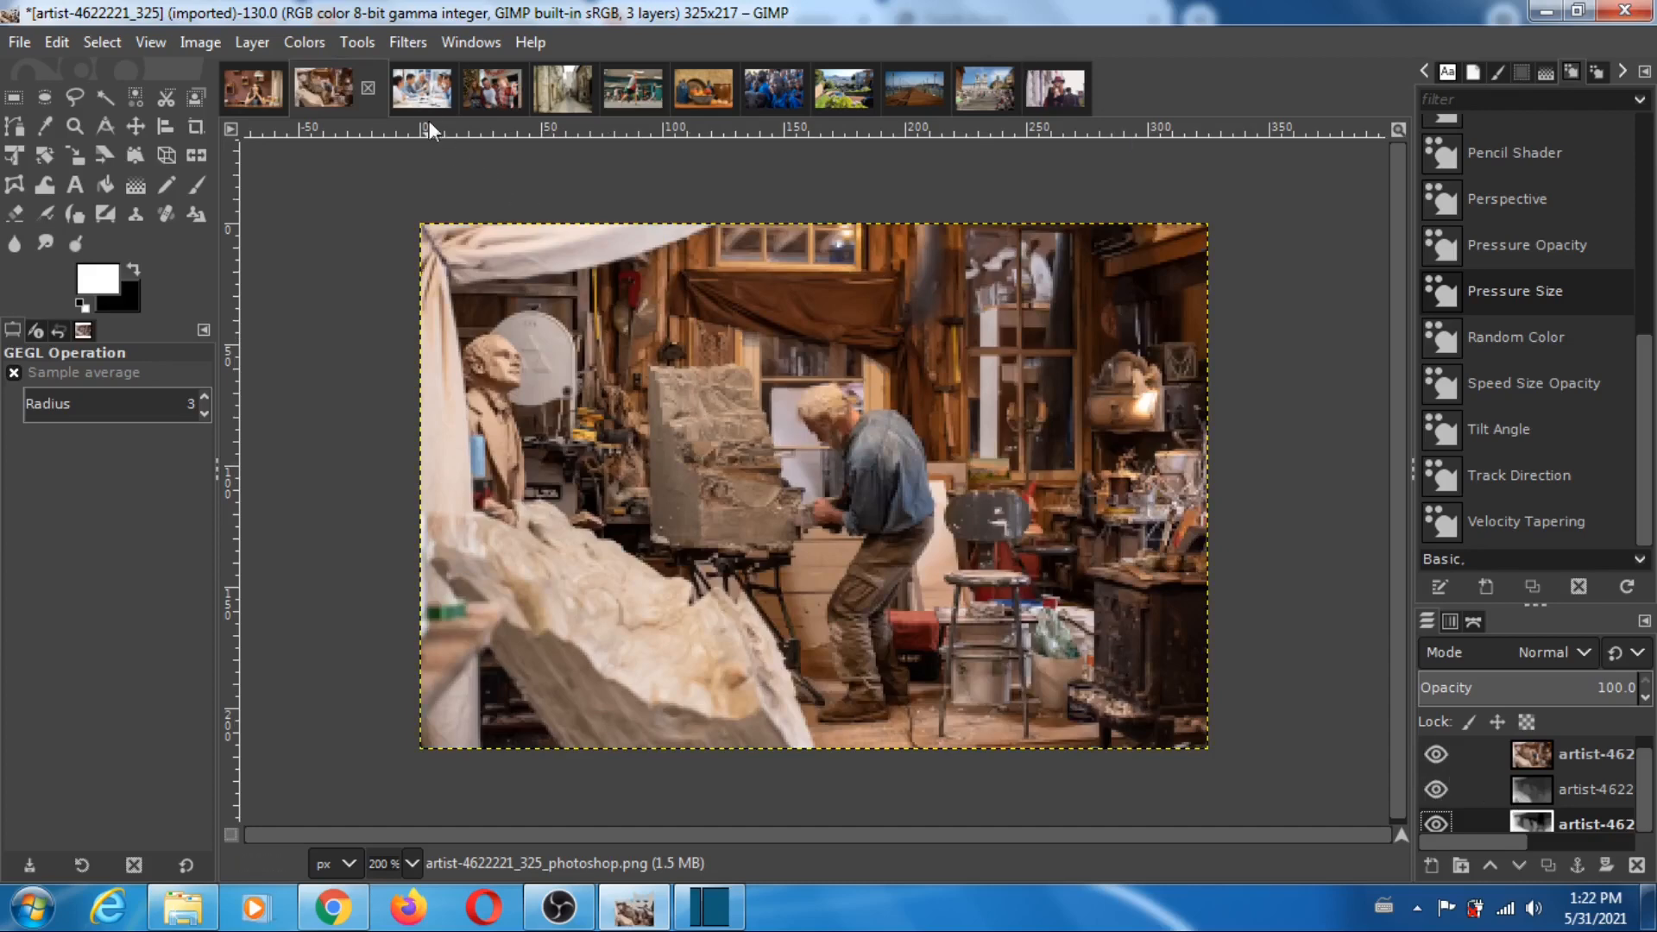
- Open the business-meeting-5395567_326 image, hide its photo, compare the MiDaS and Photoshop depth maps by toggling the MiDaS layer, and restore all layers
left_click(421, 92)
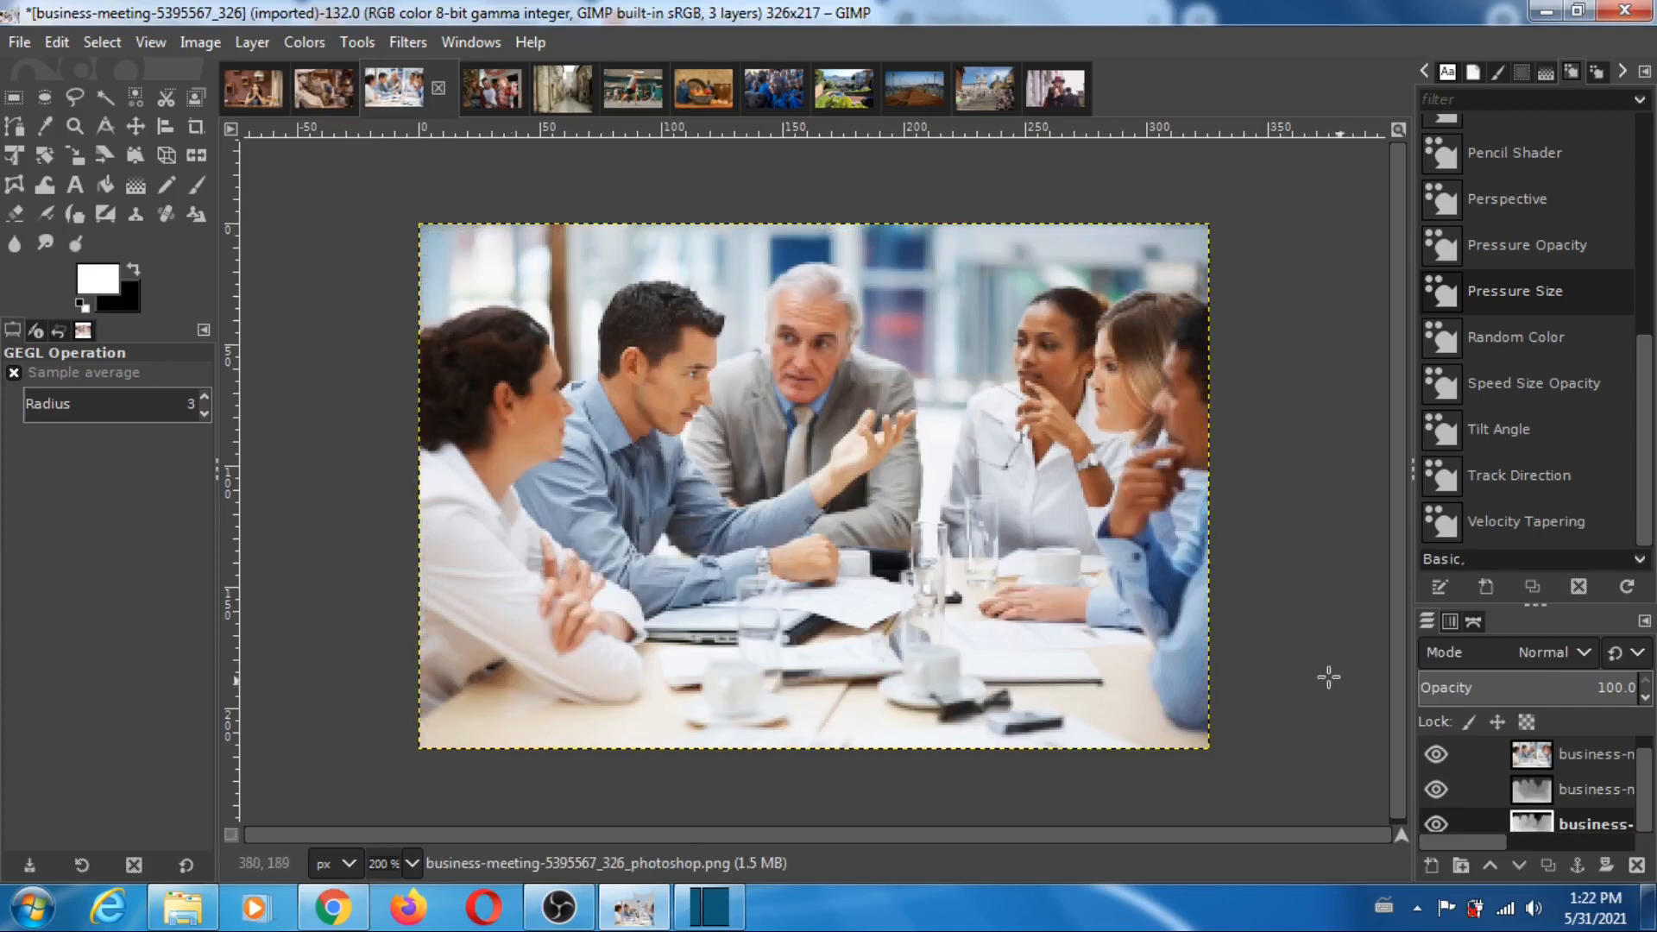
left_click(1437, 753)
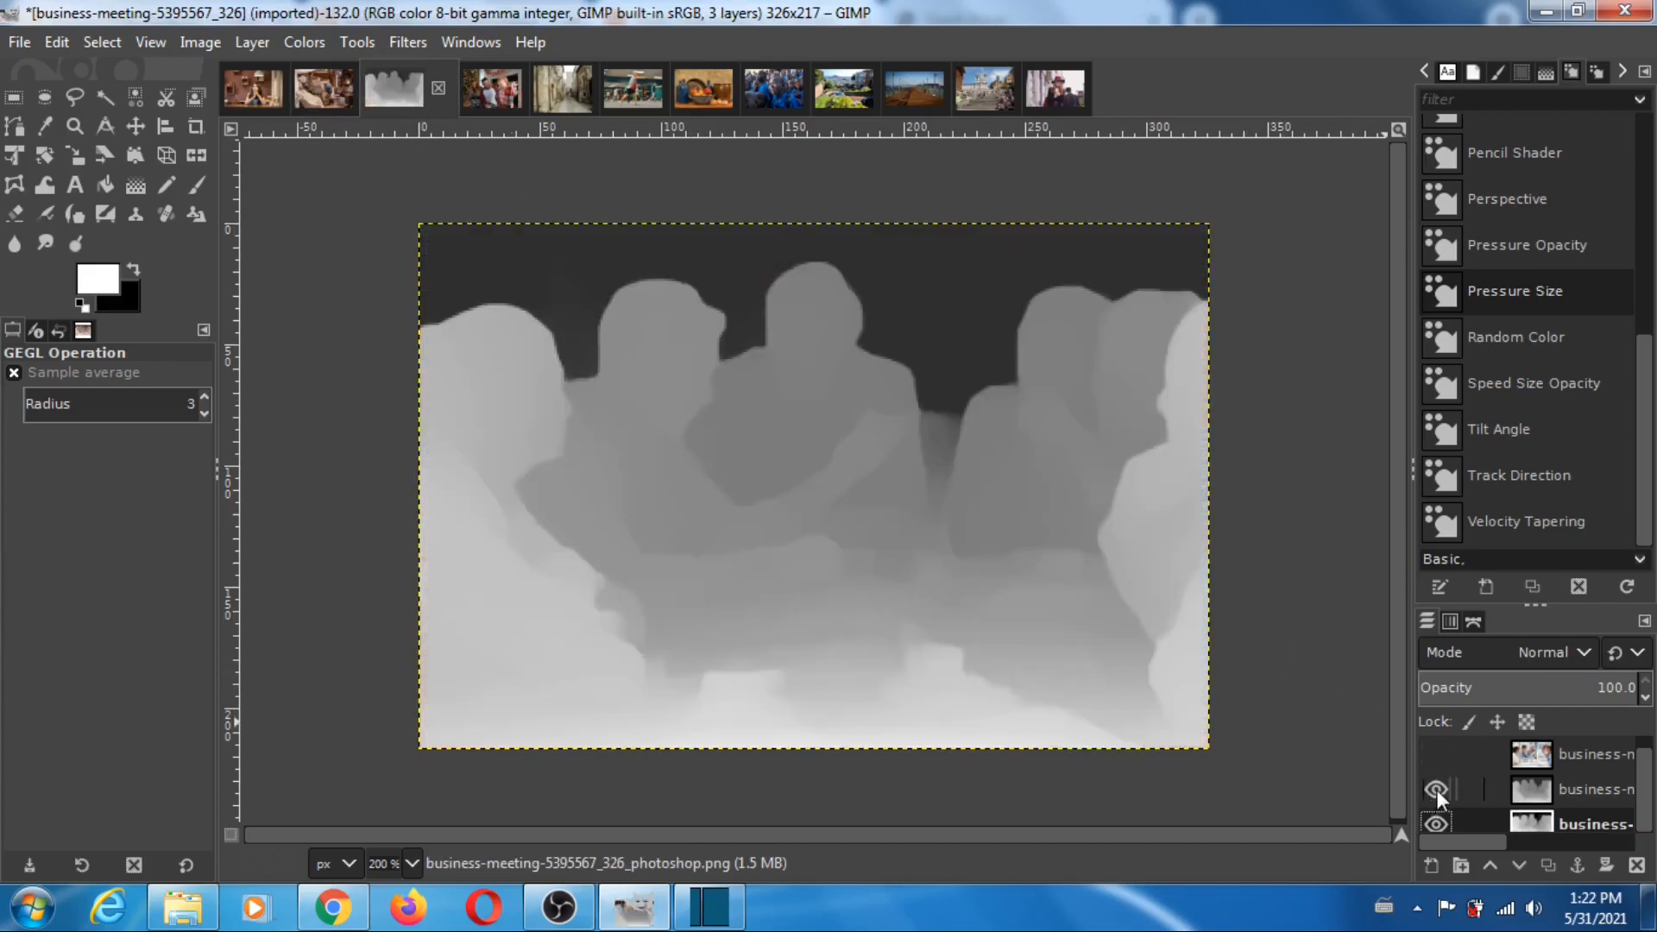
left_click(1436, 789)
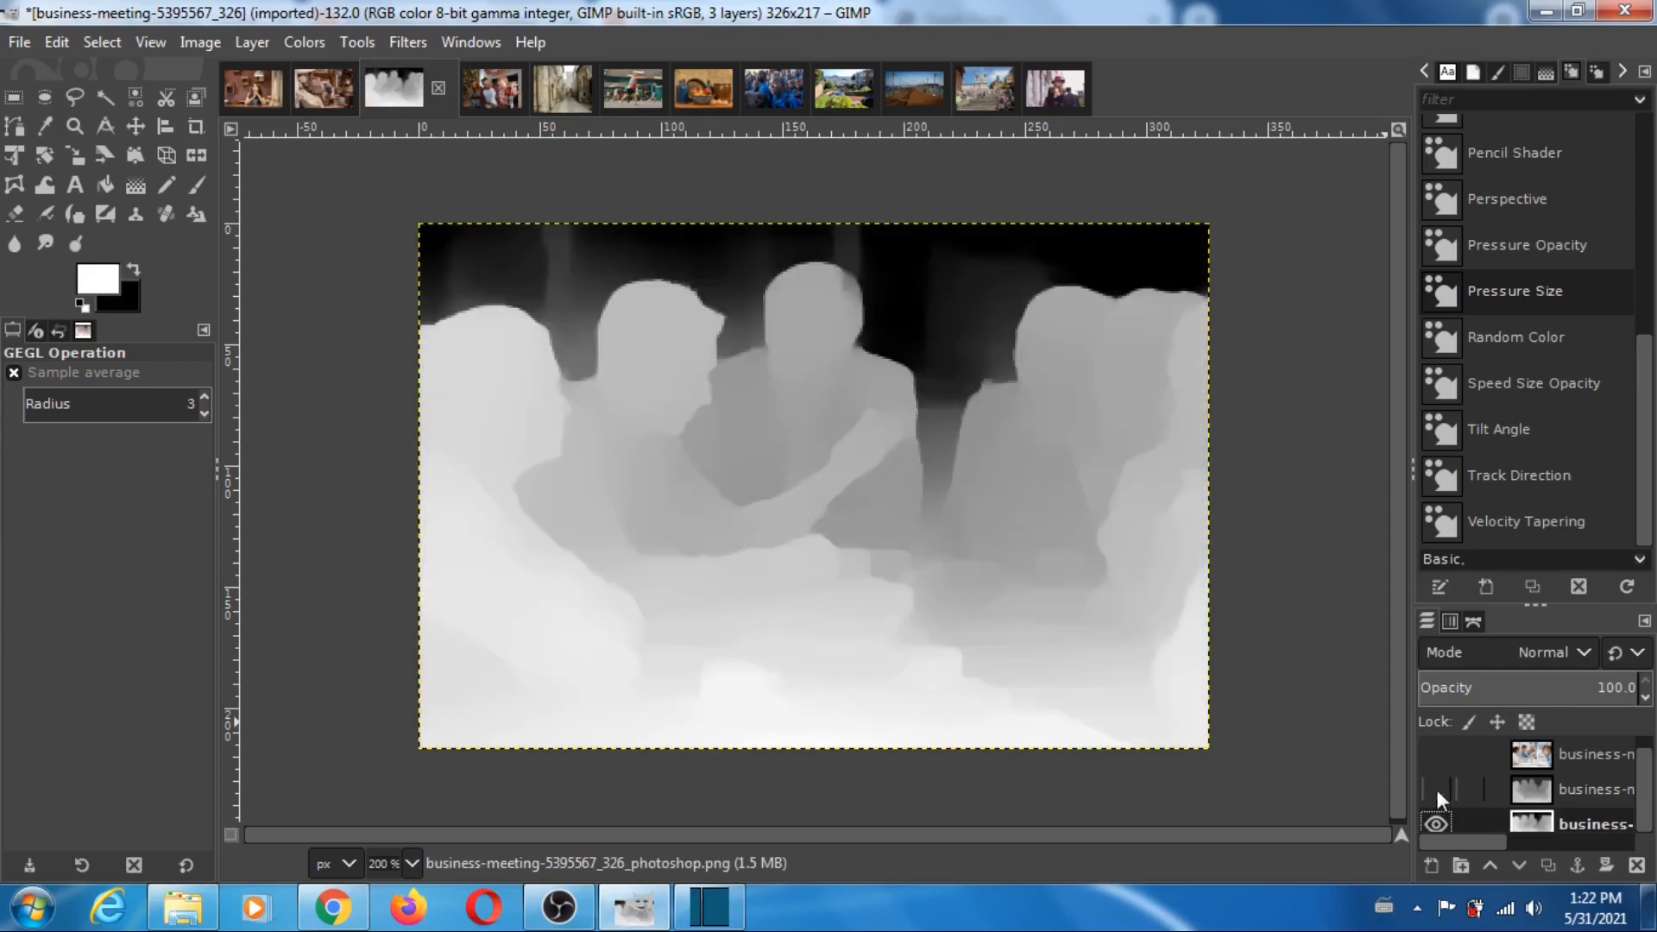
left_click(1437, 790)
left_click(1437, 790)
left_click(1437, 789)
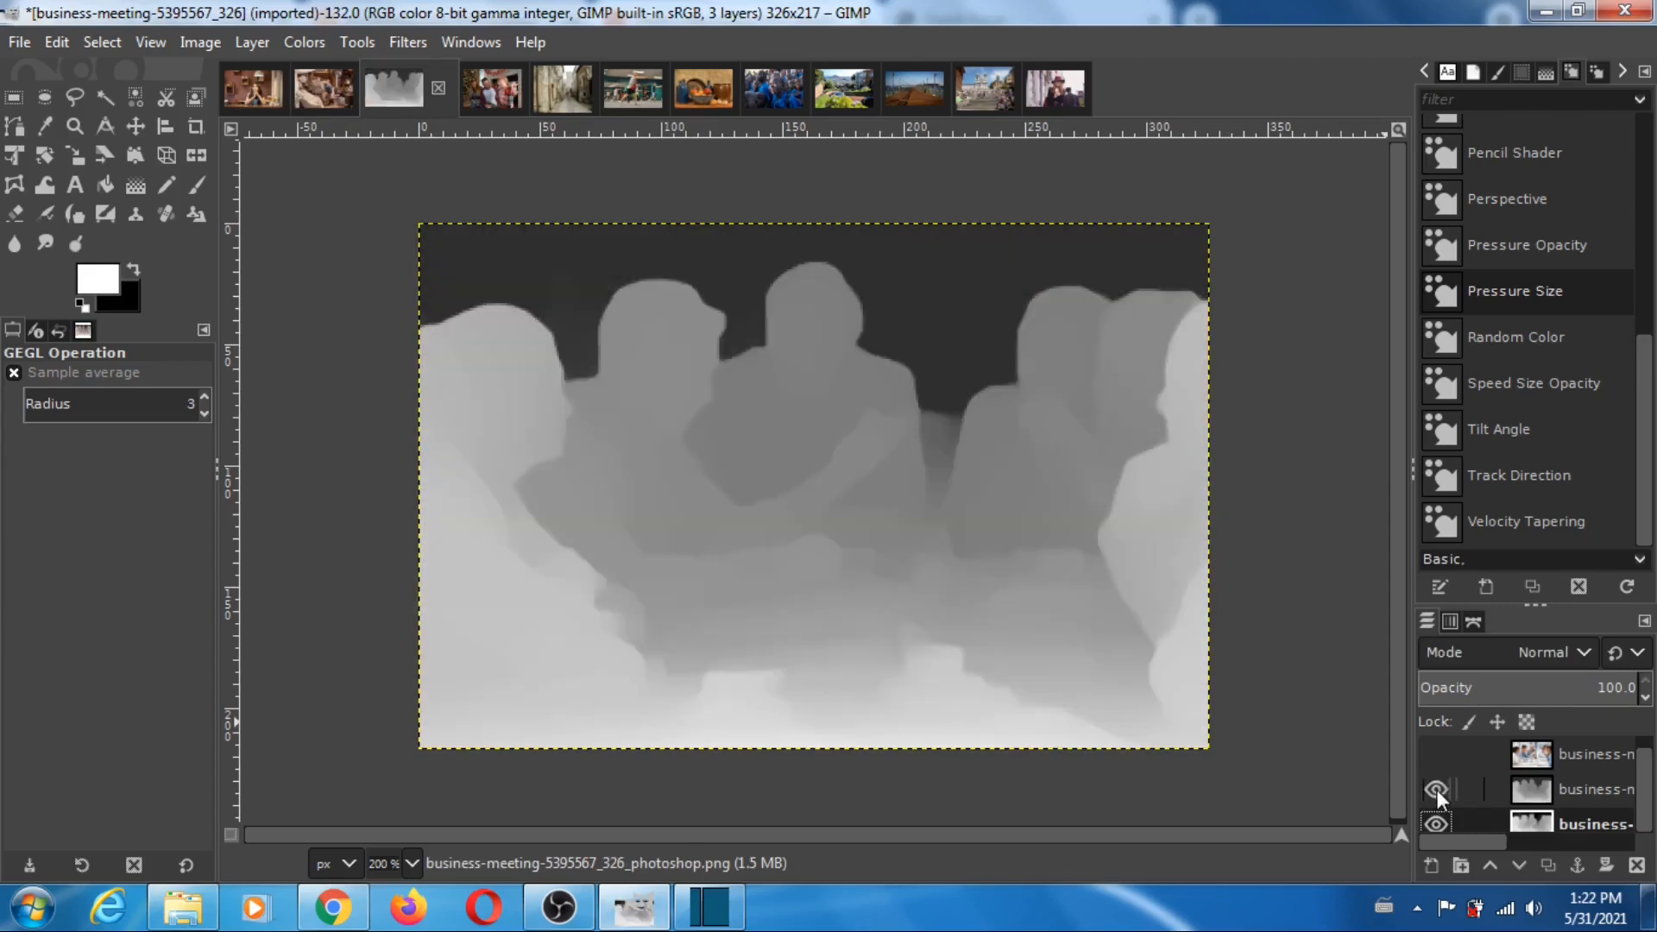
left_click(1437, 789)
left_click(1438, 789)
left_click(1437, 790)
left_click(1437, 790)
left_click(1437, 790)
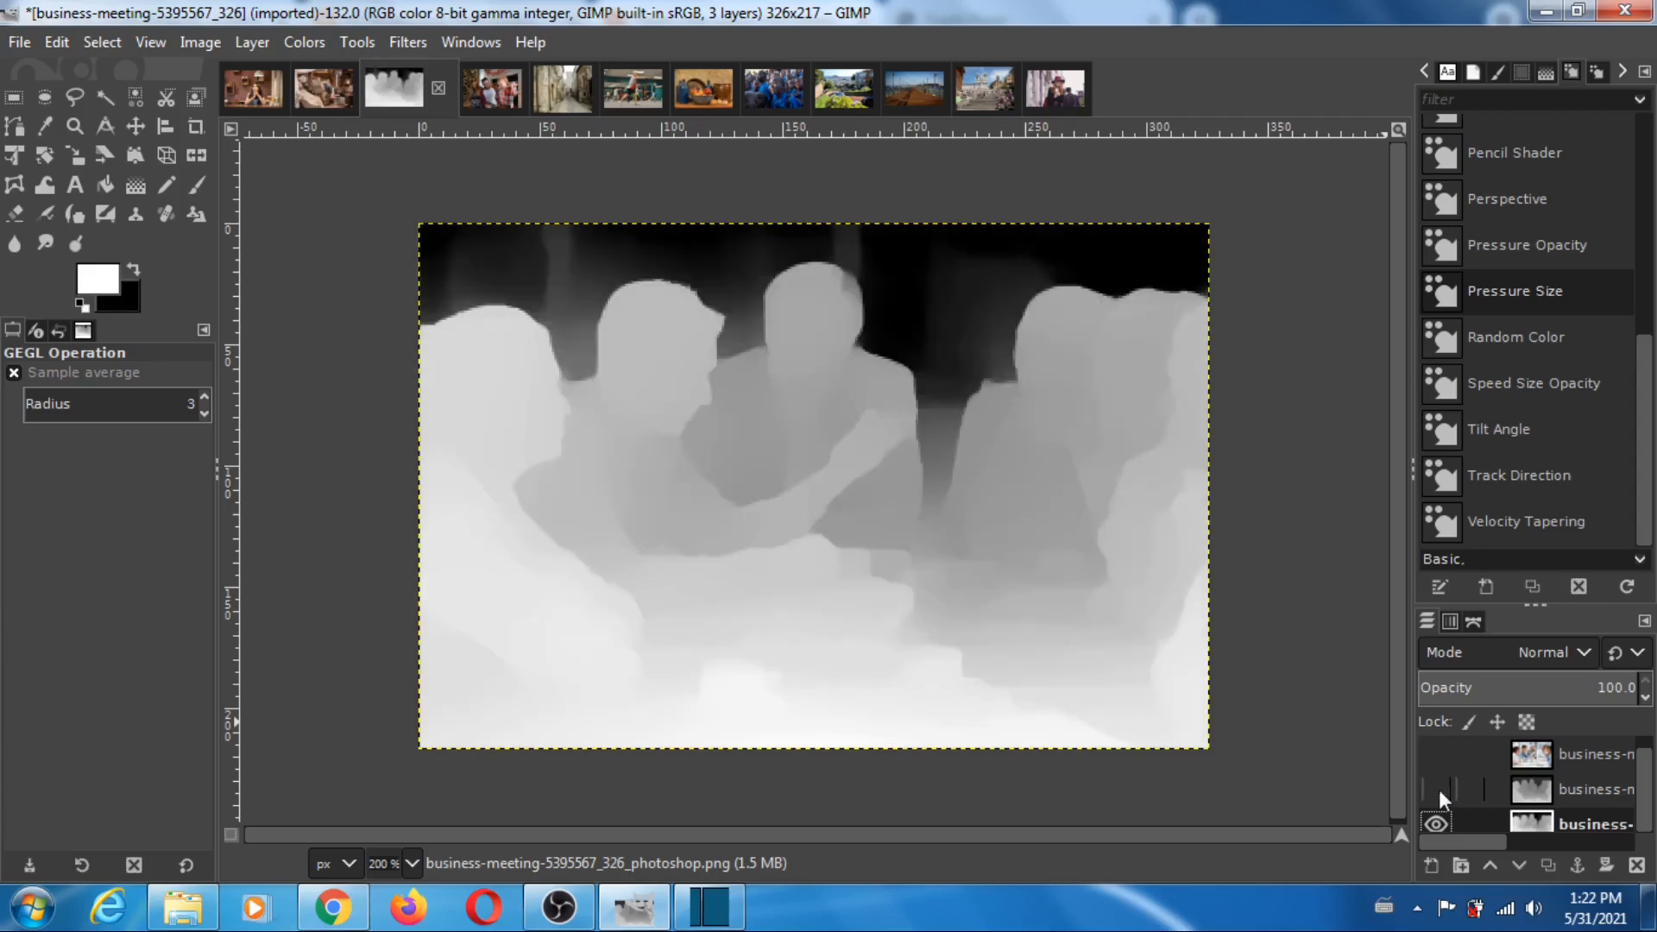
left_click(1438, 790)
left_click(1435, 753)
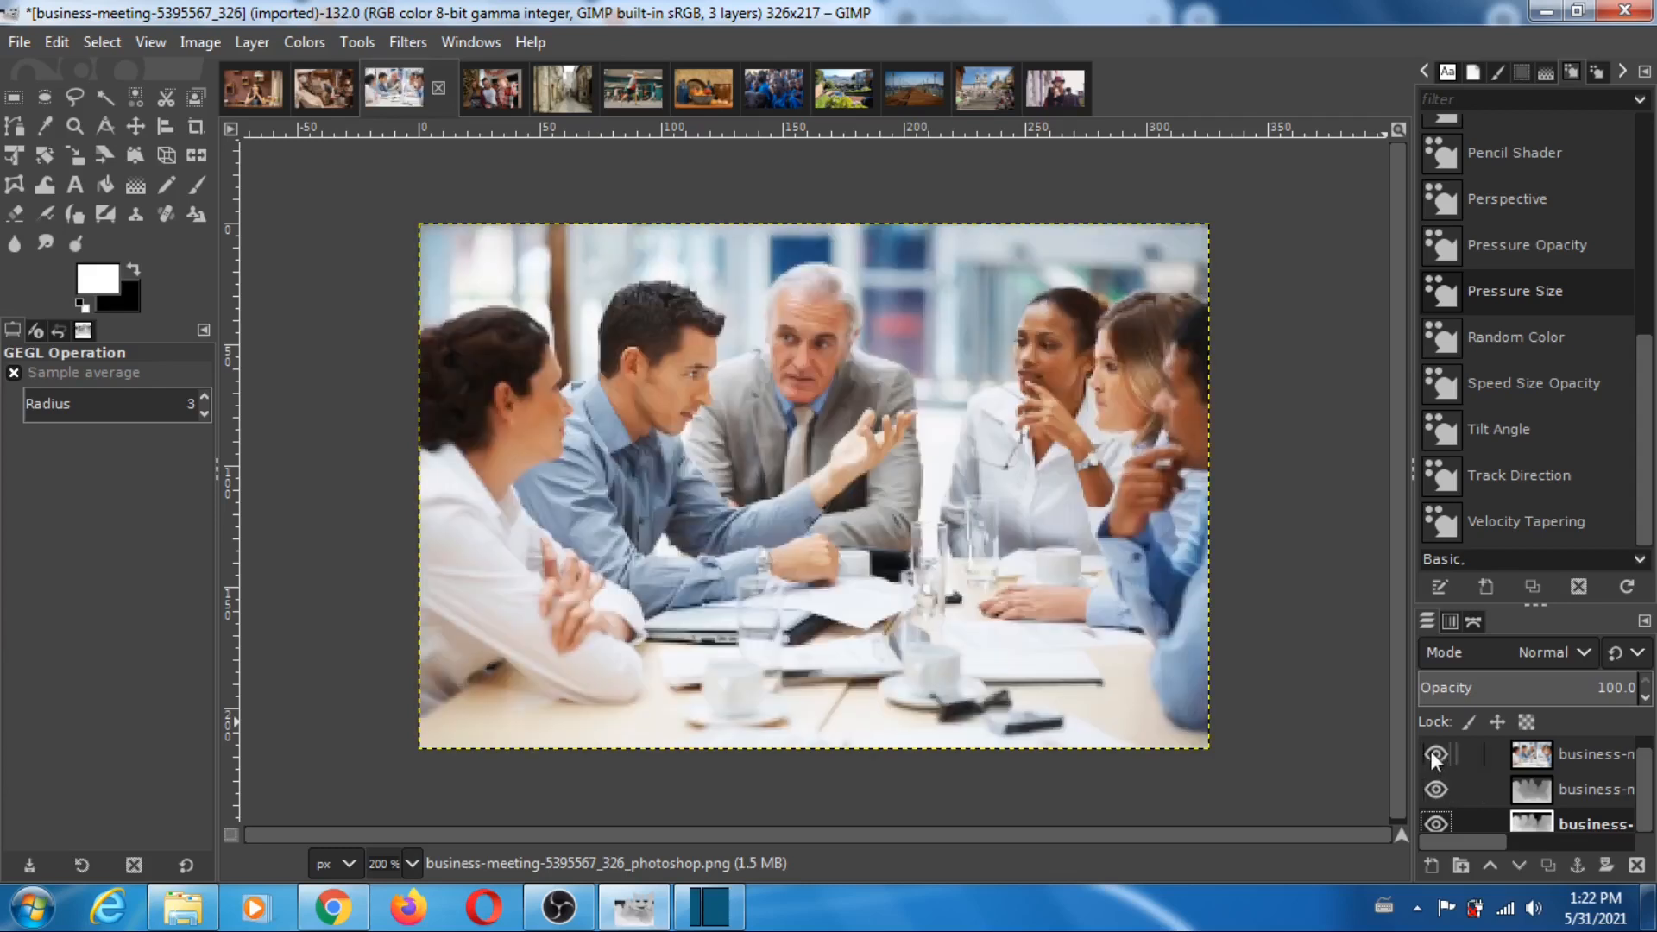
- Open the christmas-2260605_325 image, hide its photo, compare the MiDaS and Photoshop depth maps by toggling the MiDaS layer, and restore all layers
left_click(499, 89)
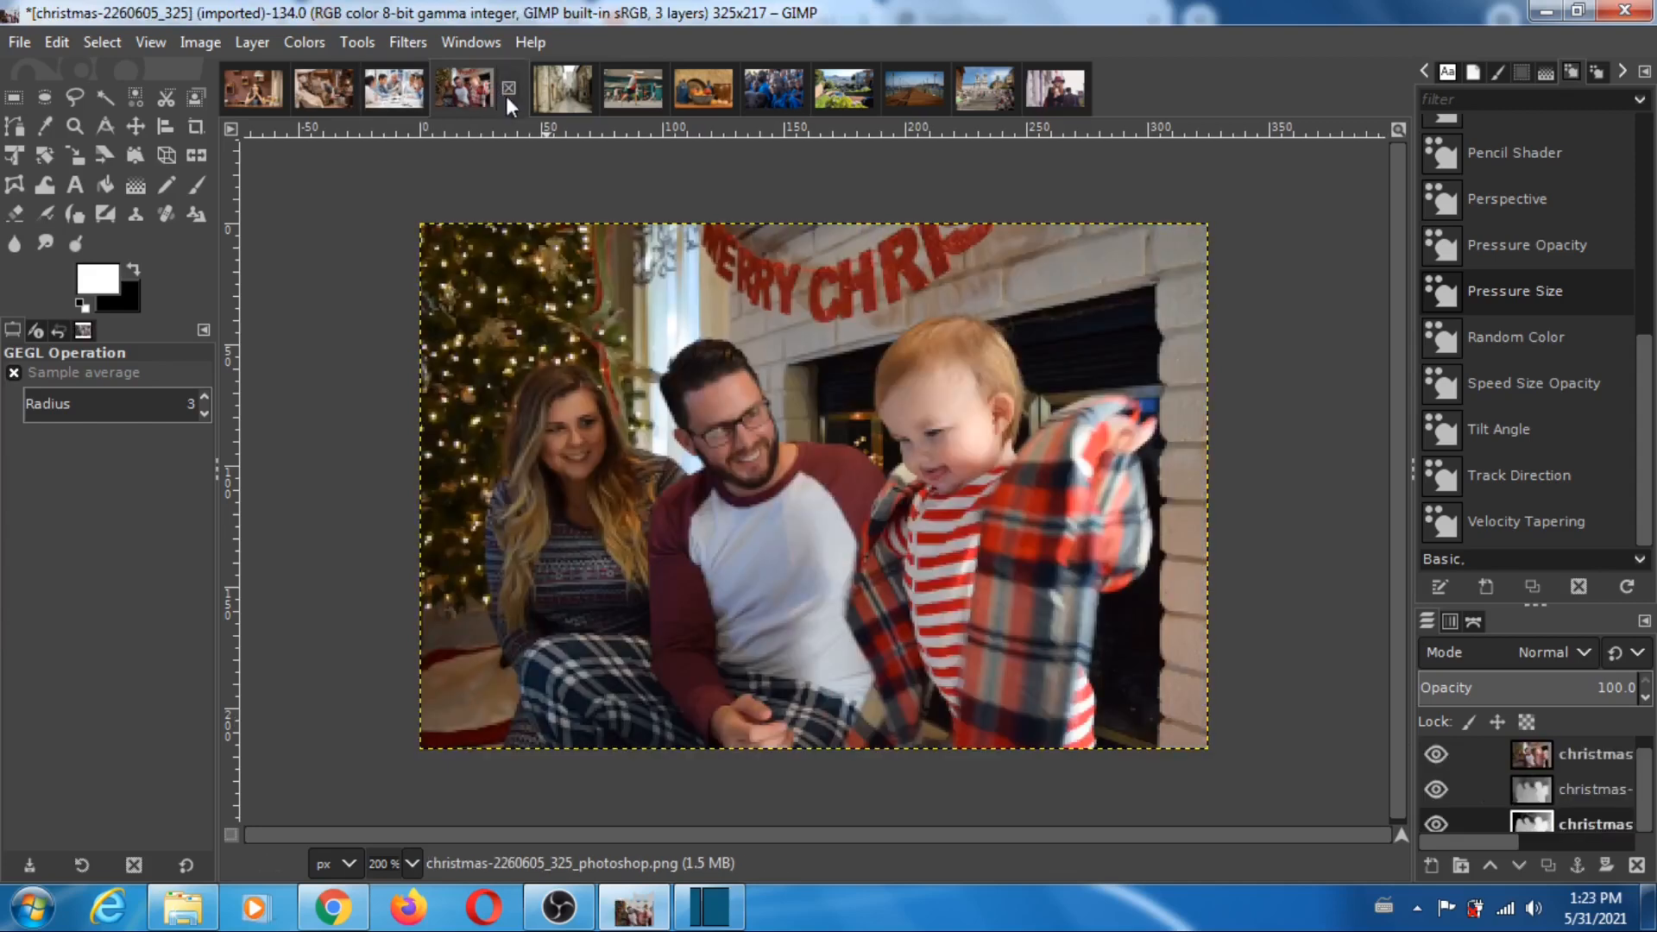
left_click(1437, 754)
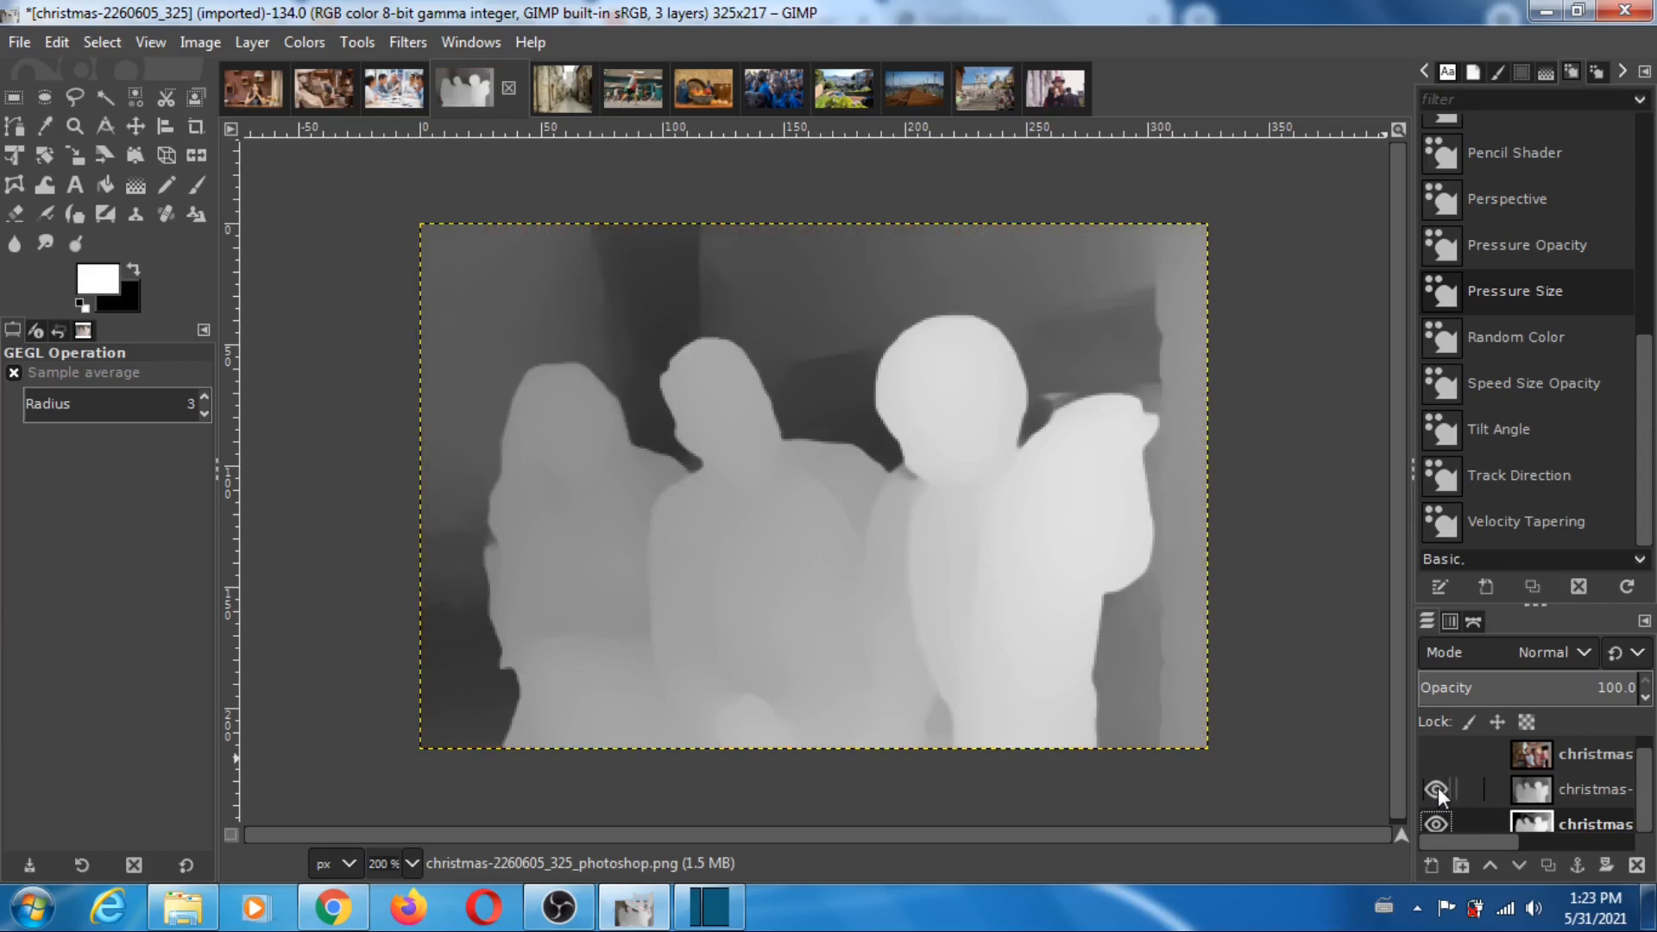
left_click(1436, 788)
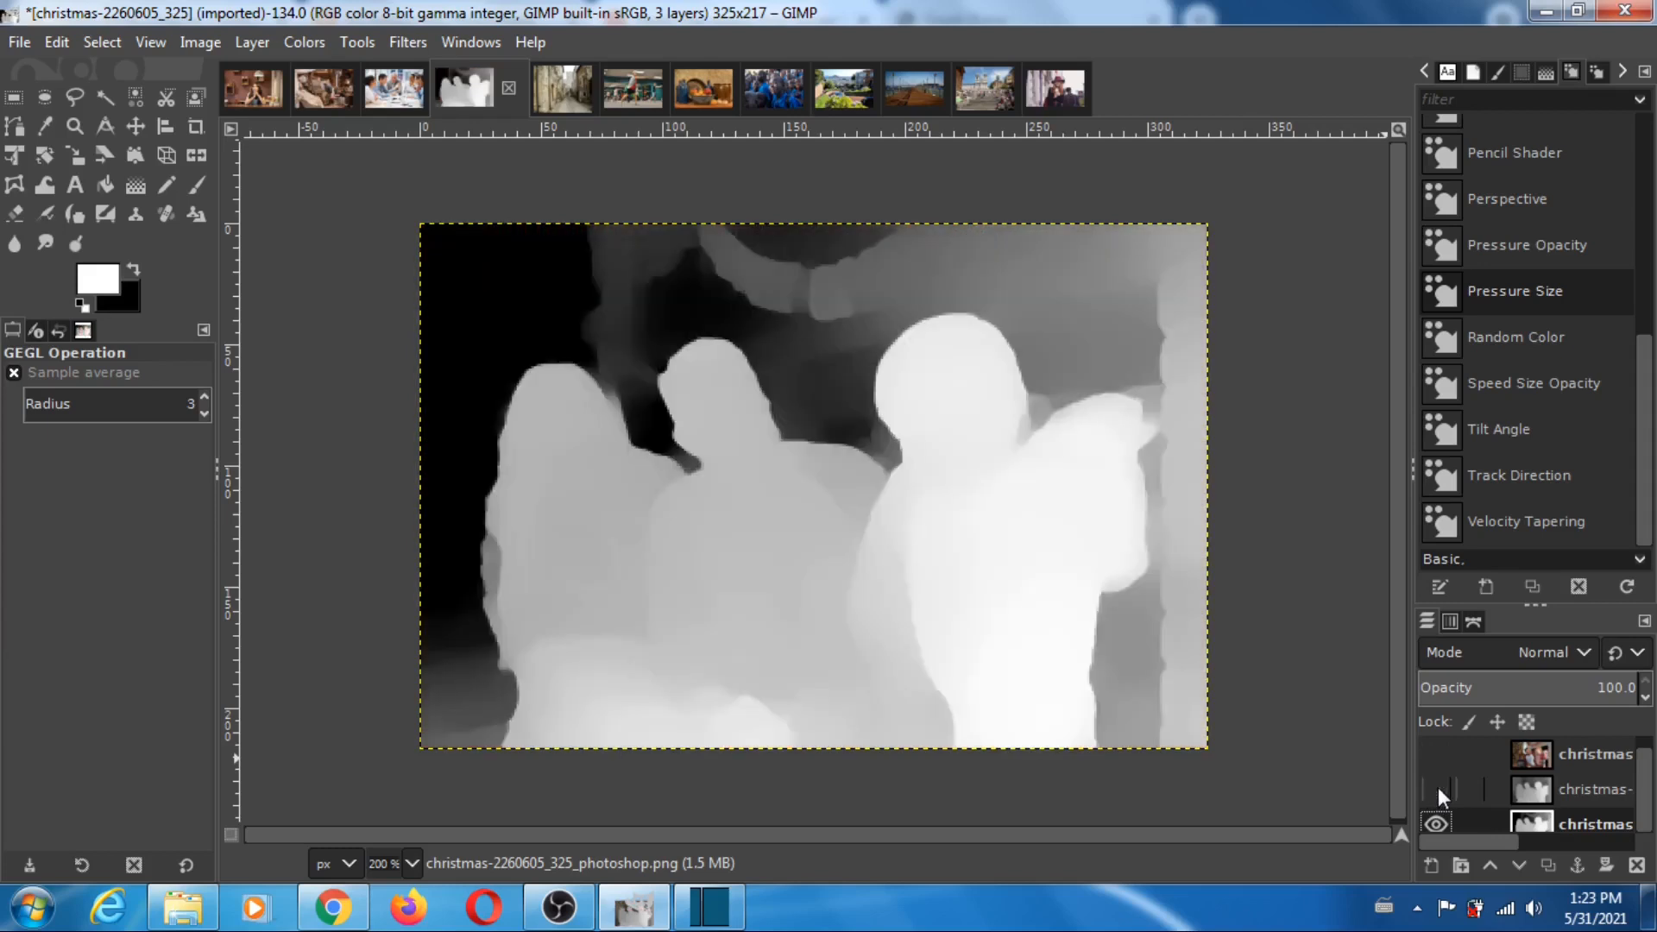
left_click(1437, 787)
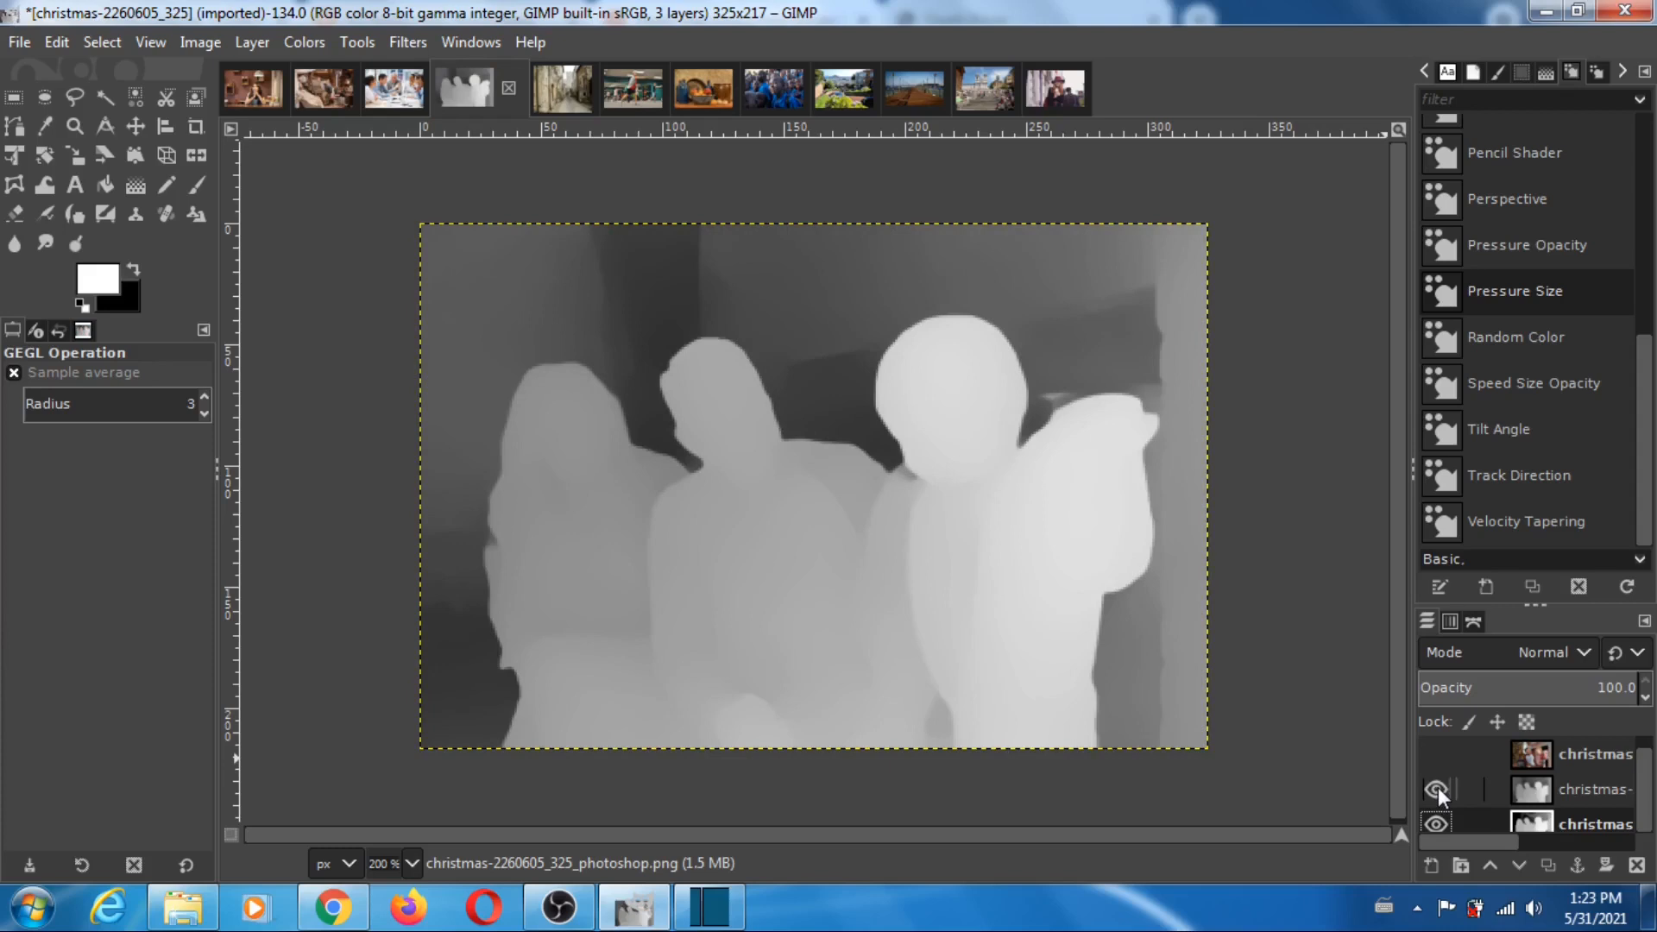
left_click(1438, 788)
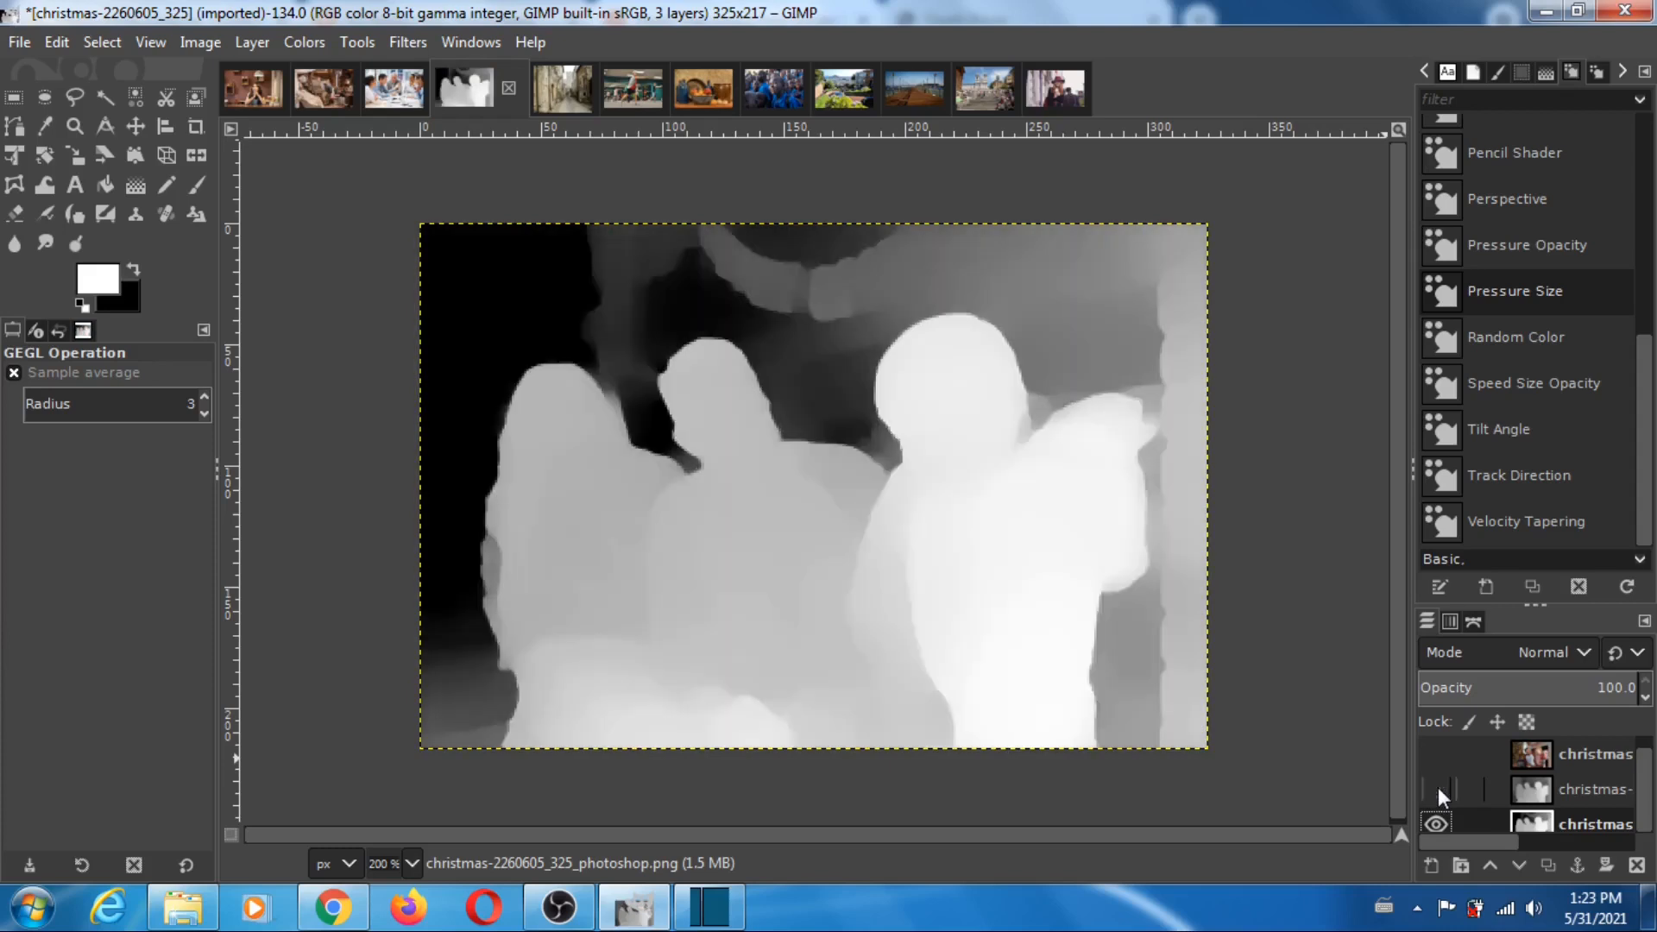
left_click(1438, 788)
left_click(1438, 754)
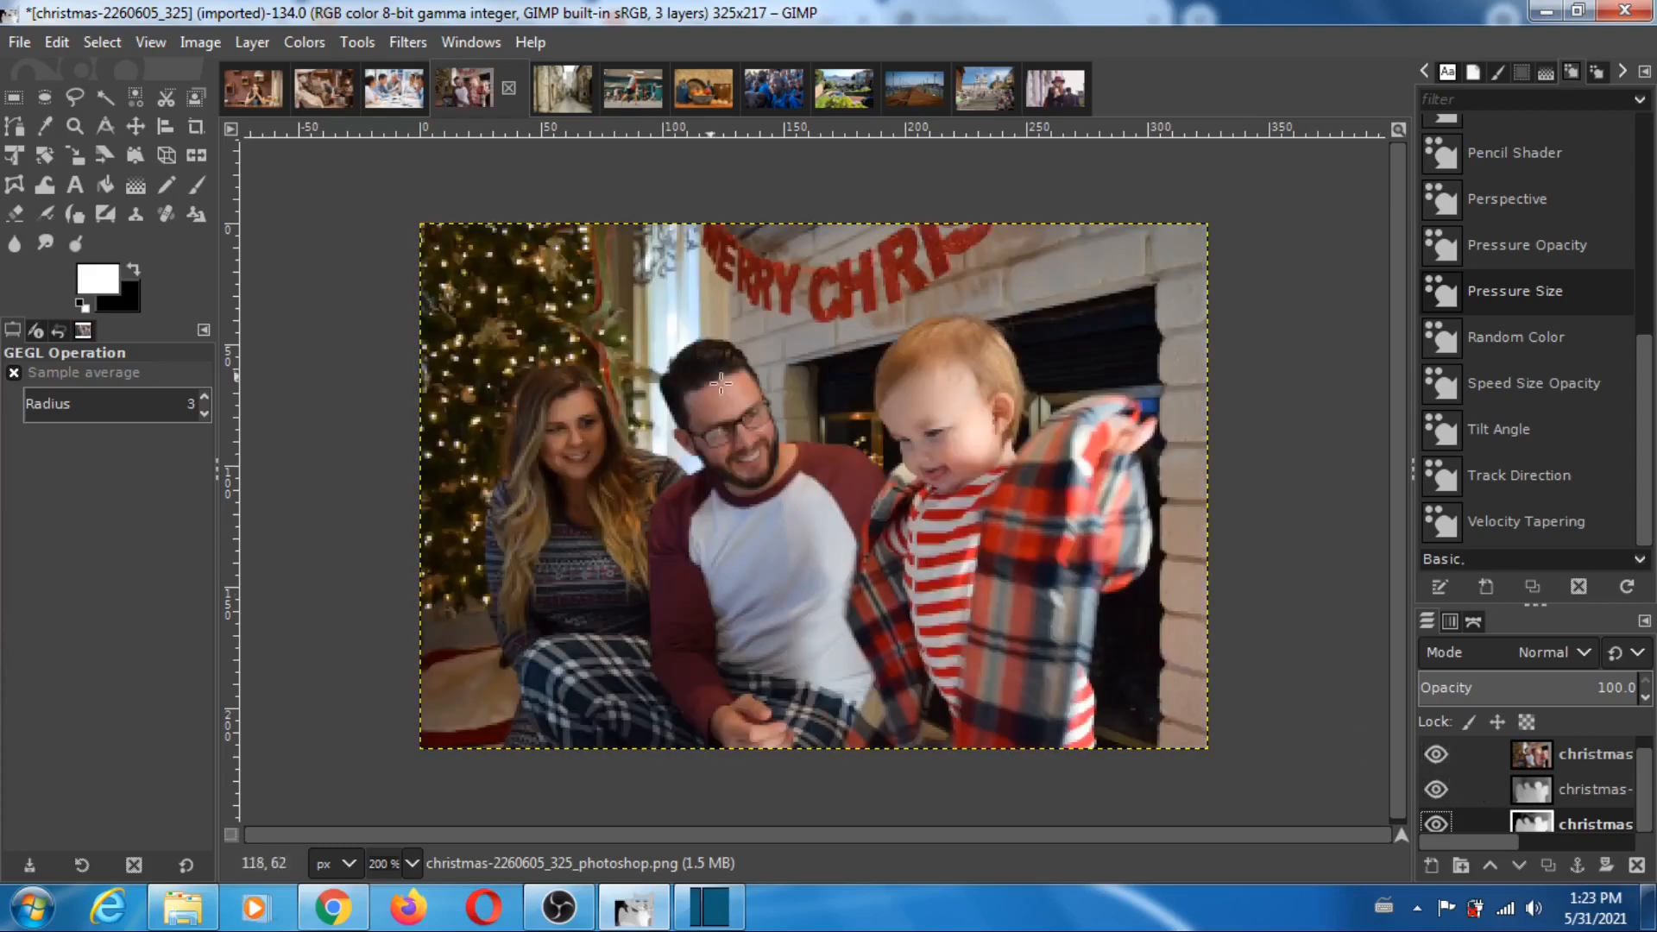
- Open the france-687816_267 image, hide its photo, compare the MiDaS and Photoshop depth maps by toggling the MiDaS layer, and restore all layers
left_click(559, 91)
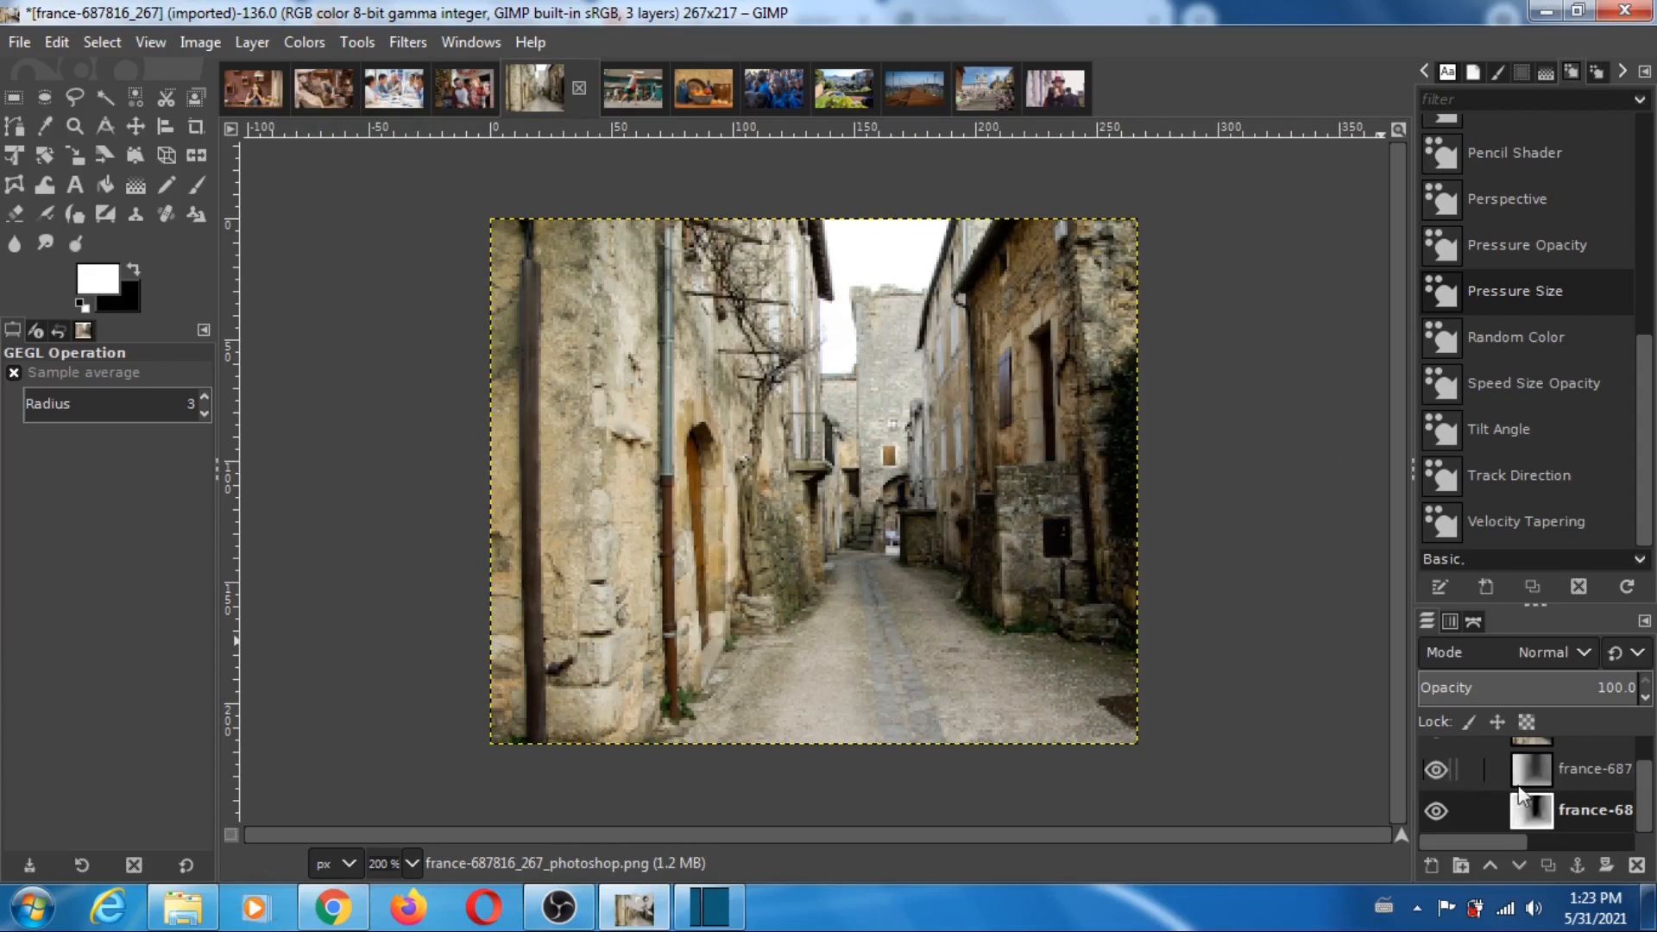
scroll(1644, 786, "up", 1)
left_click_drag(1642, 777, 1639, 767)
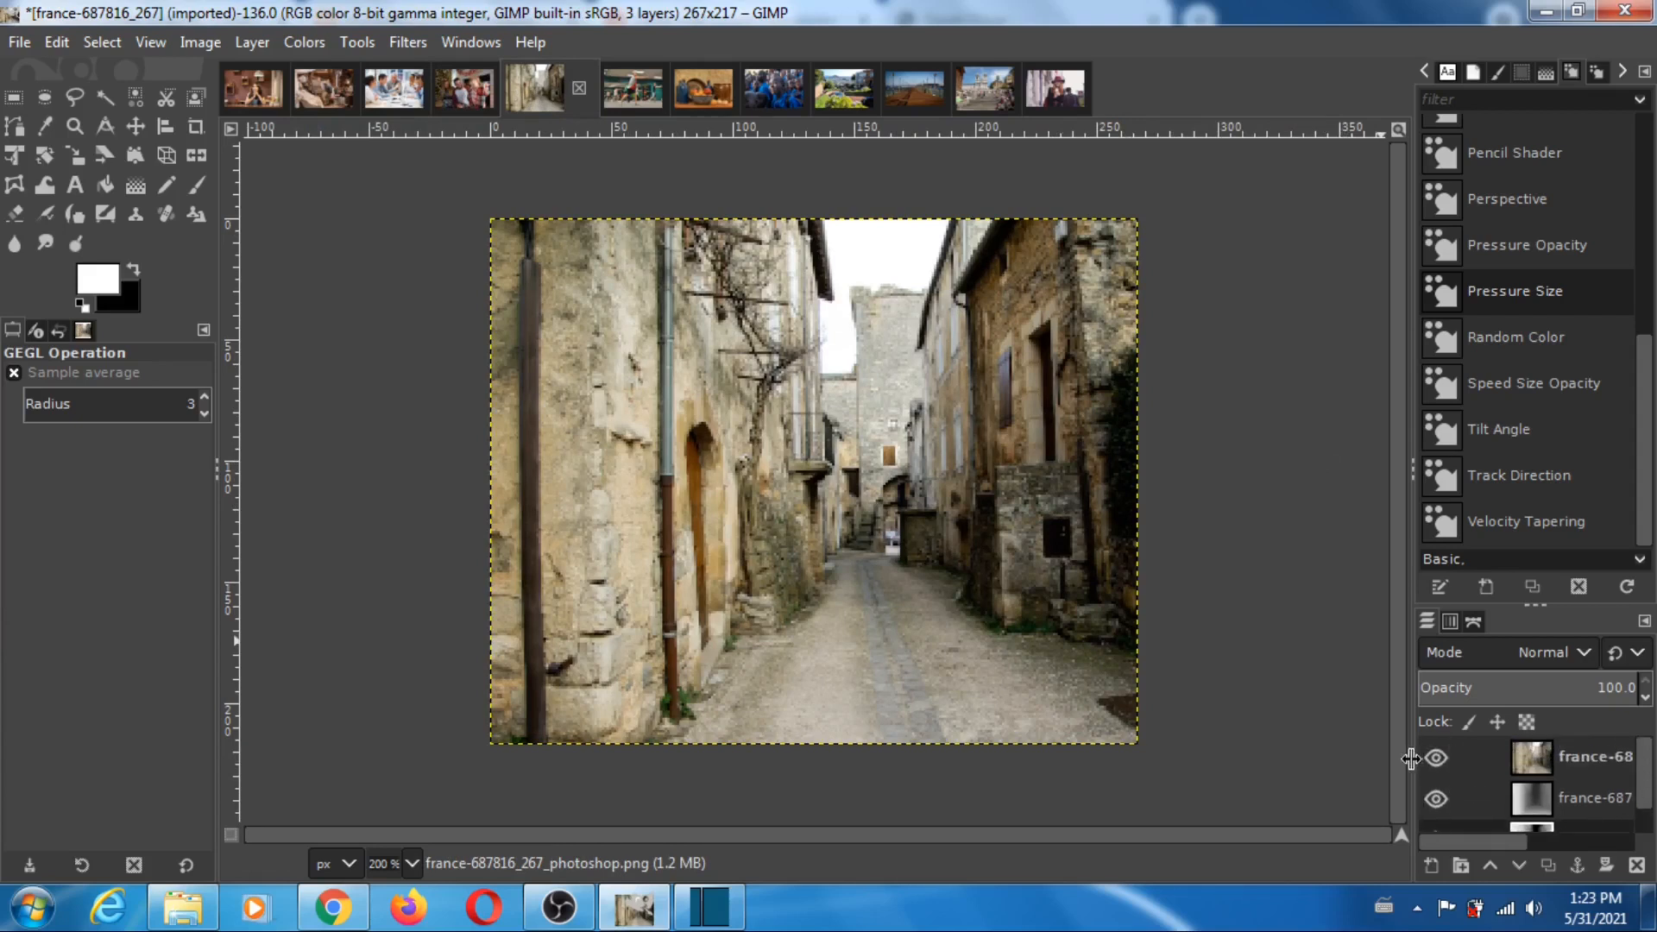
left_click(1437, 758)
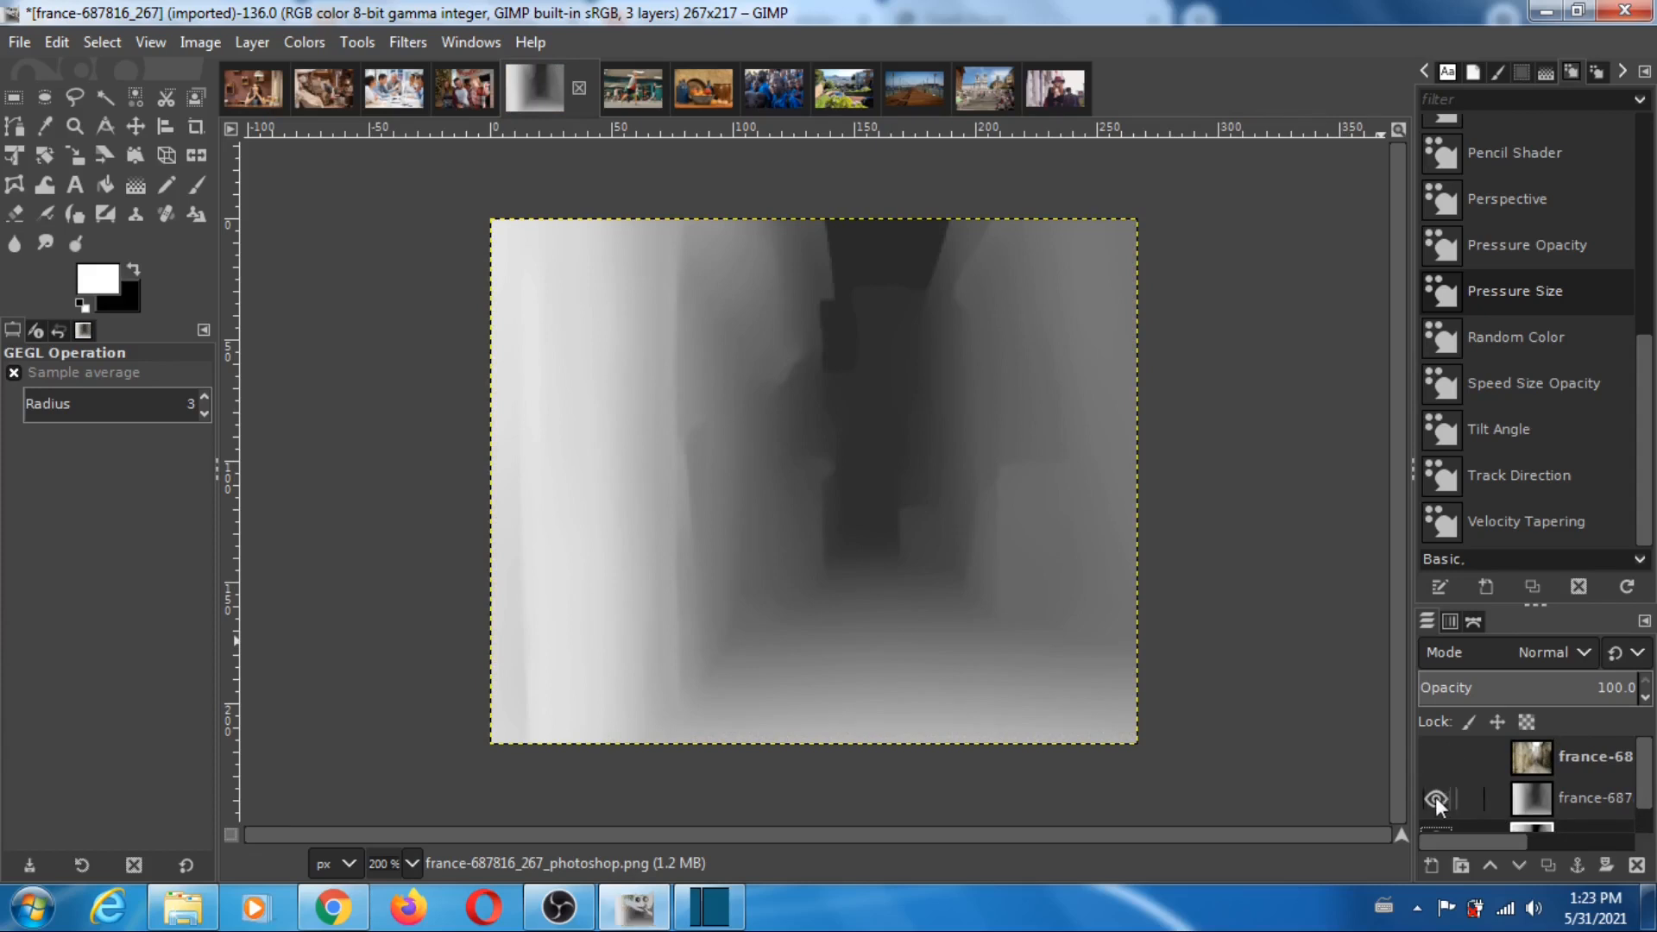
left_click(1436, 797)
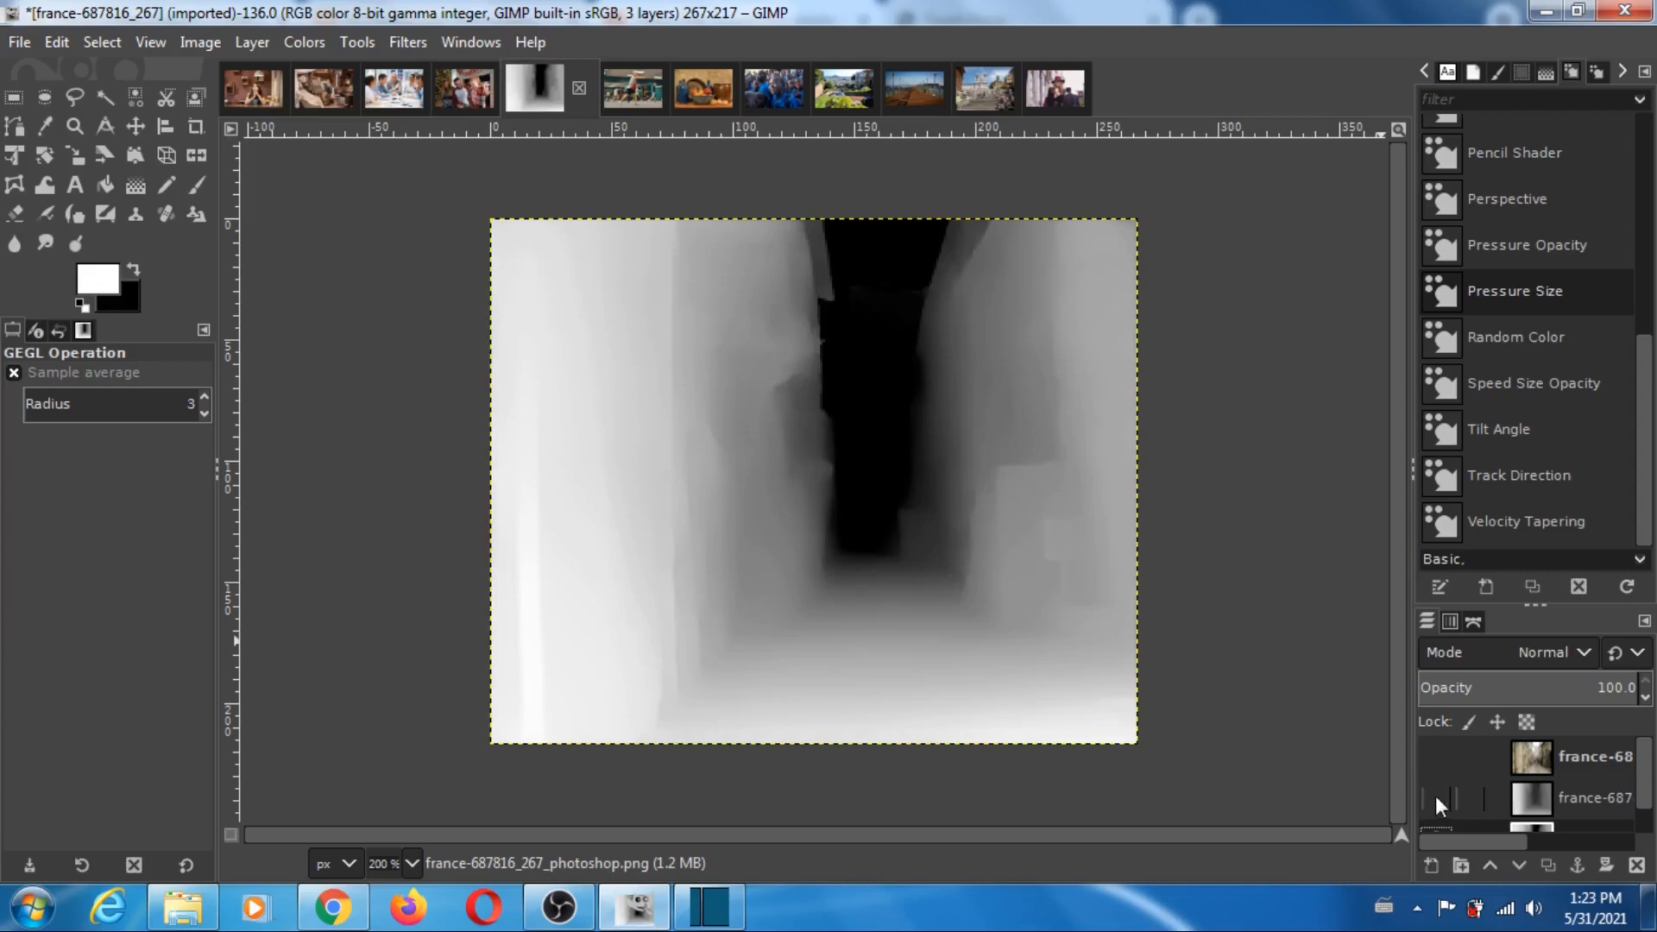
left_click(1436, 798)
left_click(1436, 798)
left_click(1436, 798)
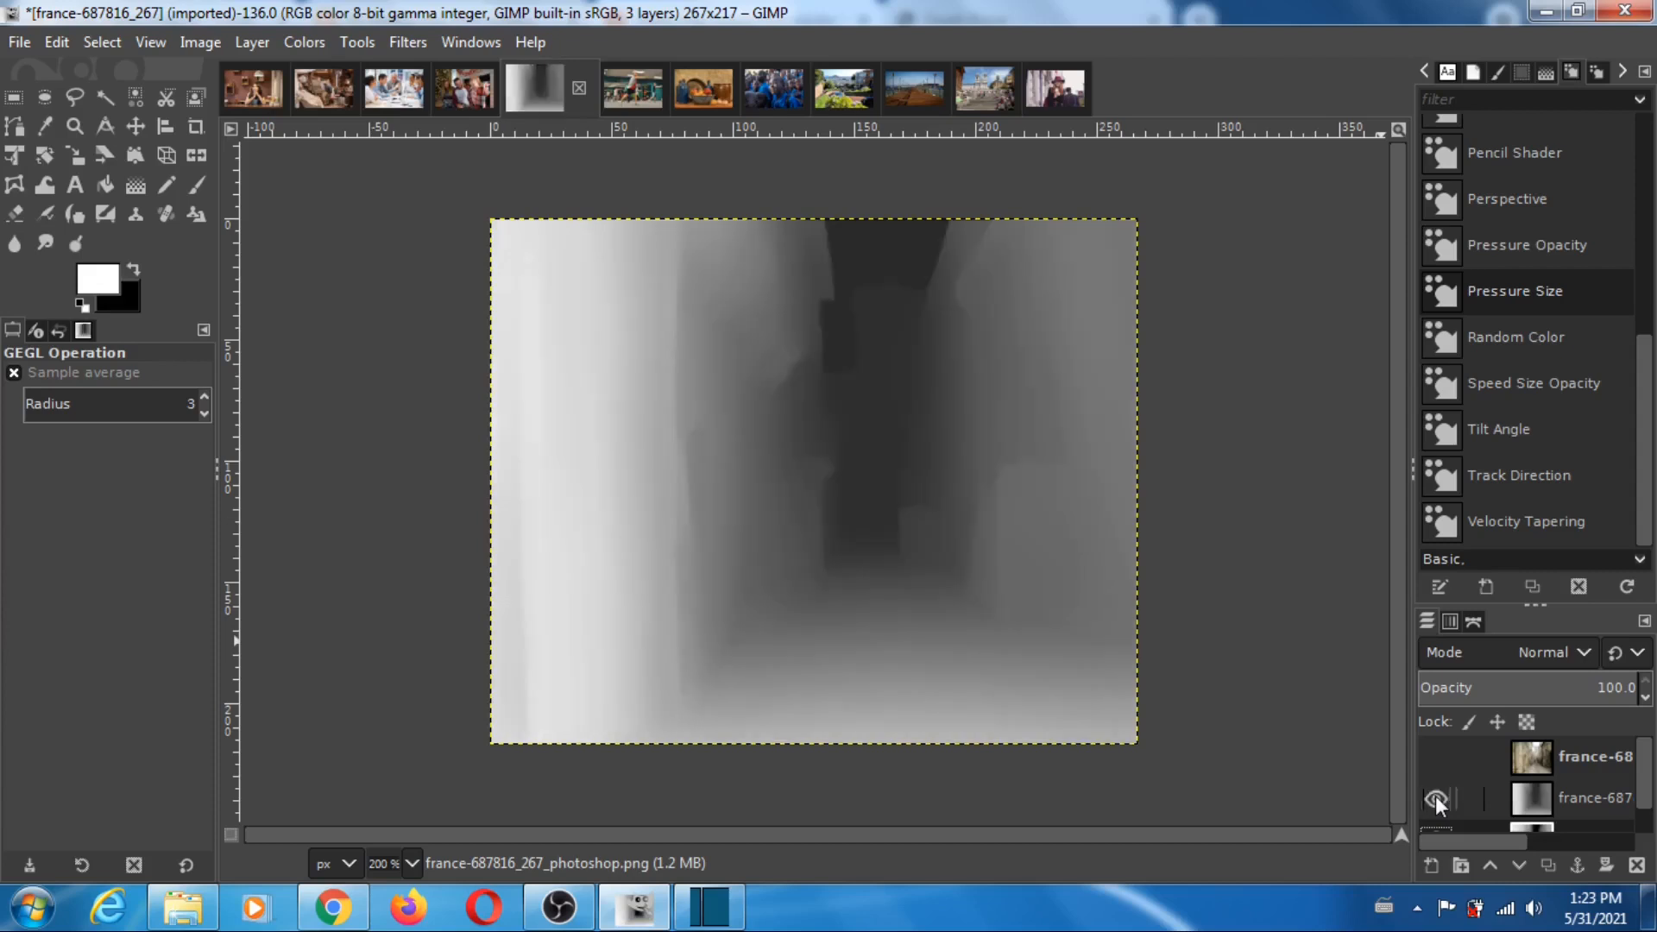
left_click(1436, 797)
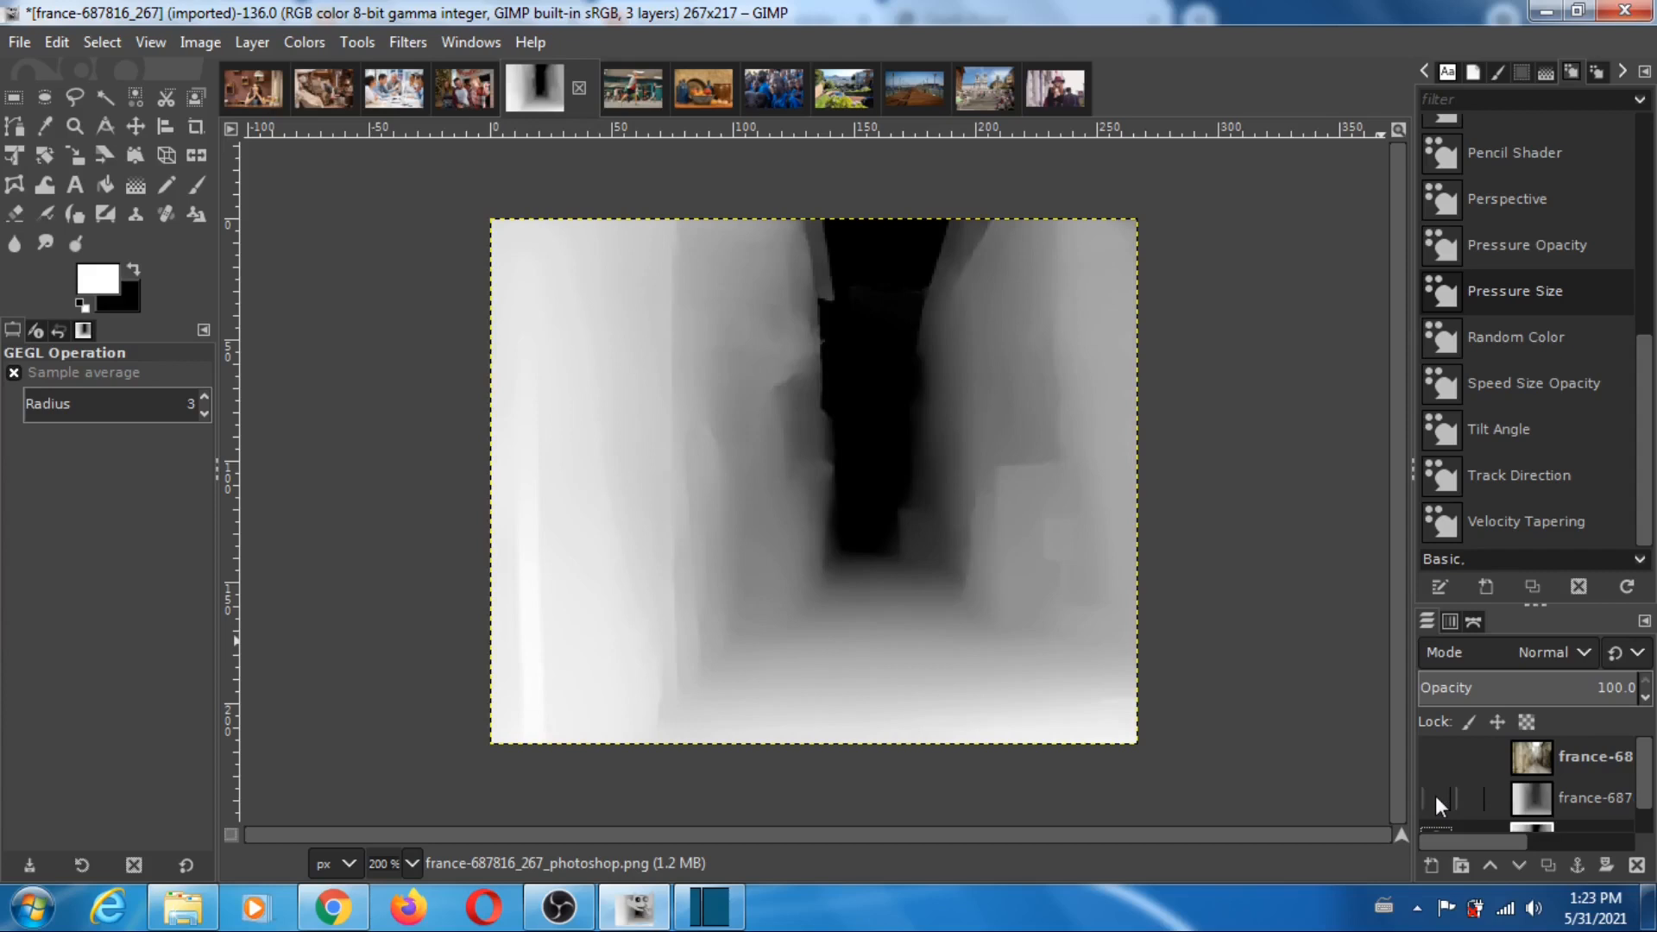
left_click(1436, 798)
left_click(1435, 757)
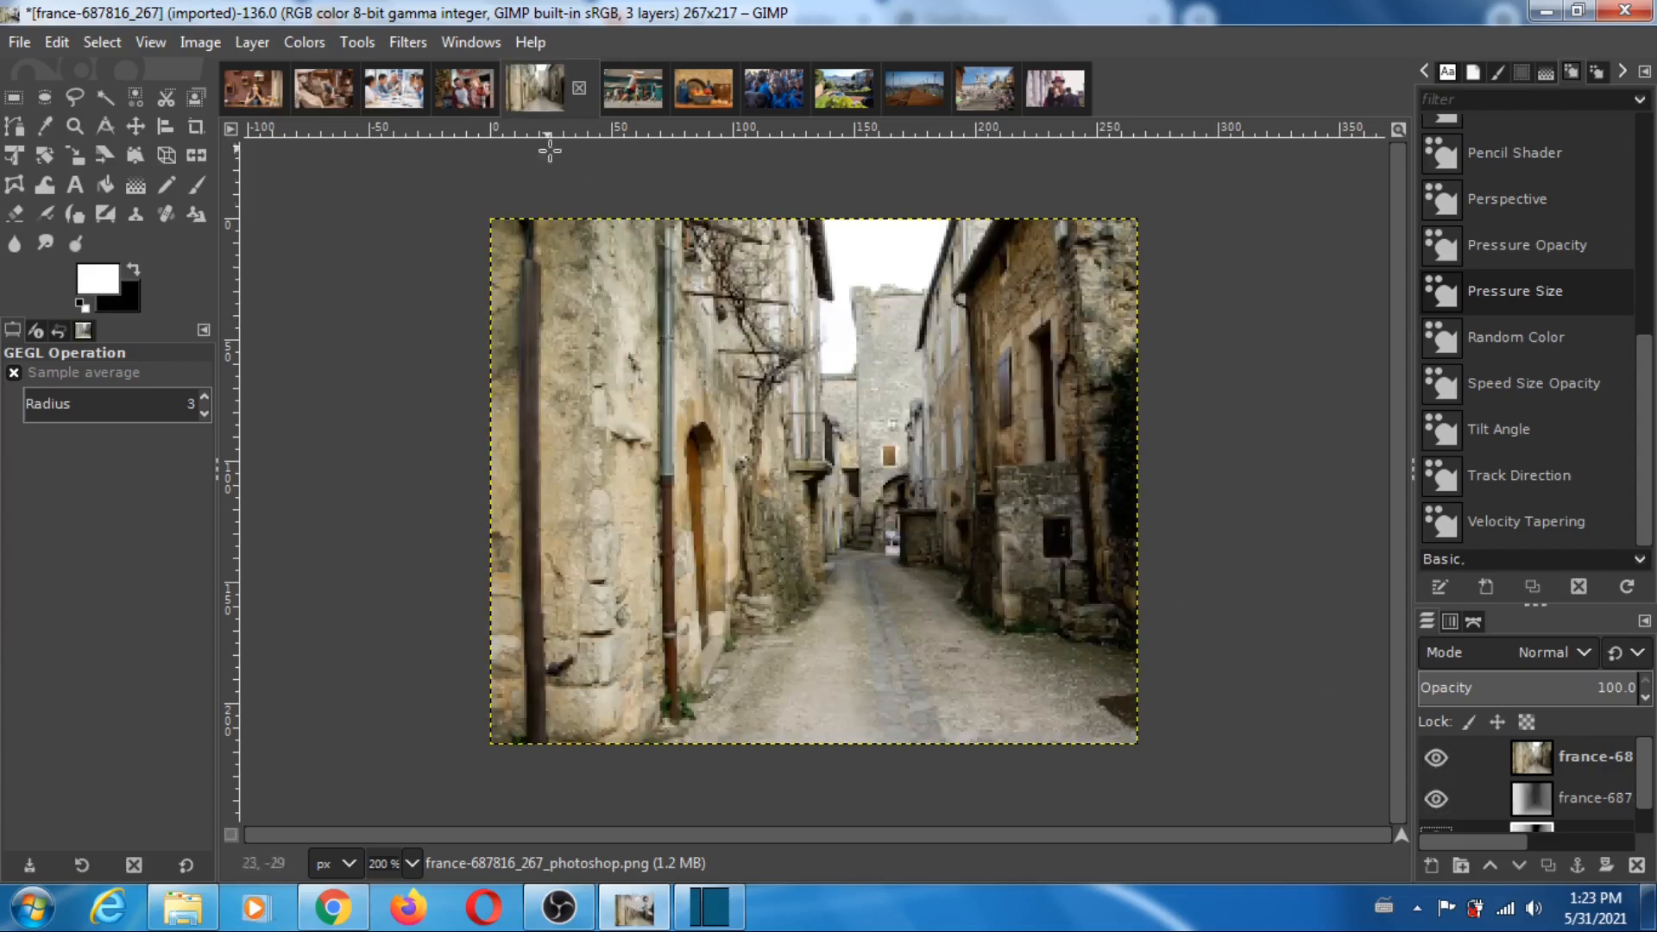
- Open the gym-room-1180062_328 image, hide its photo, compare the MiDaS and Photoshop depth maps by toggling the MiDaS layer, and restore all layers
left_click(634, 86)
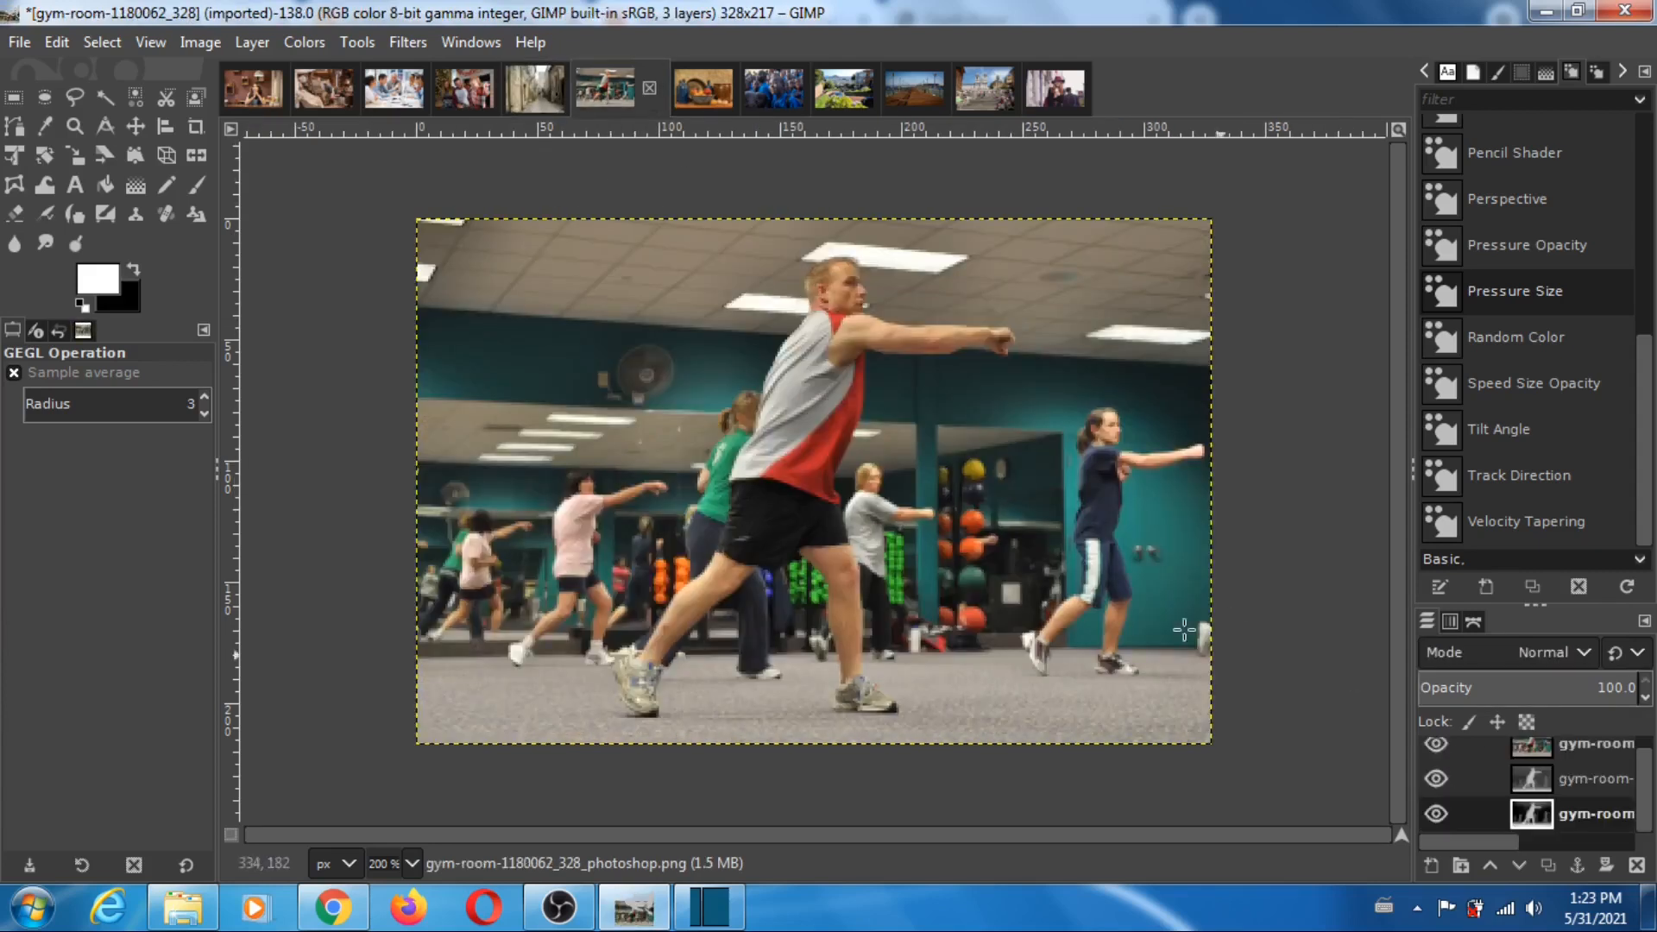
left_click(1436, 745)
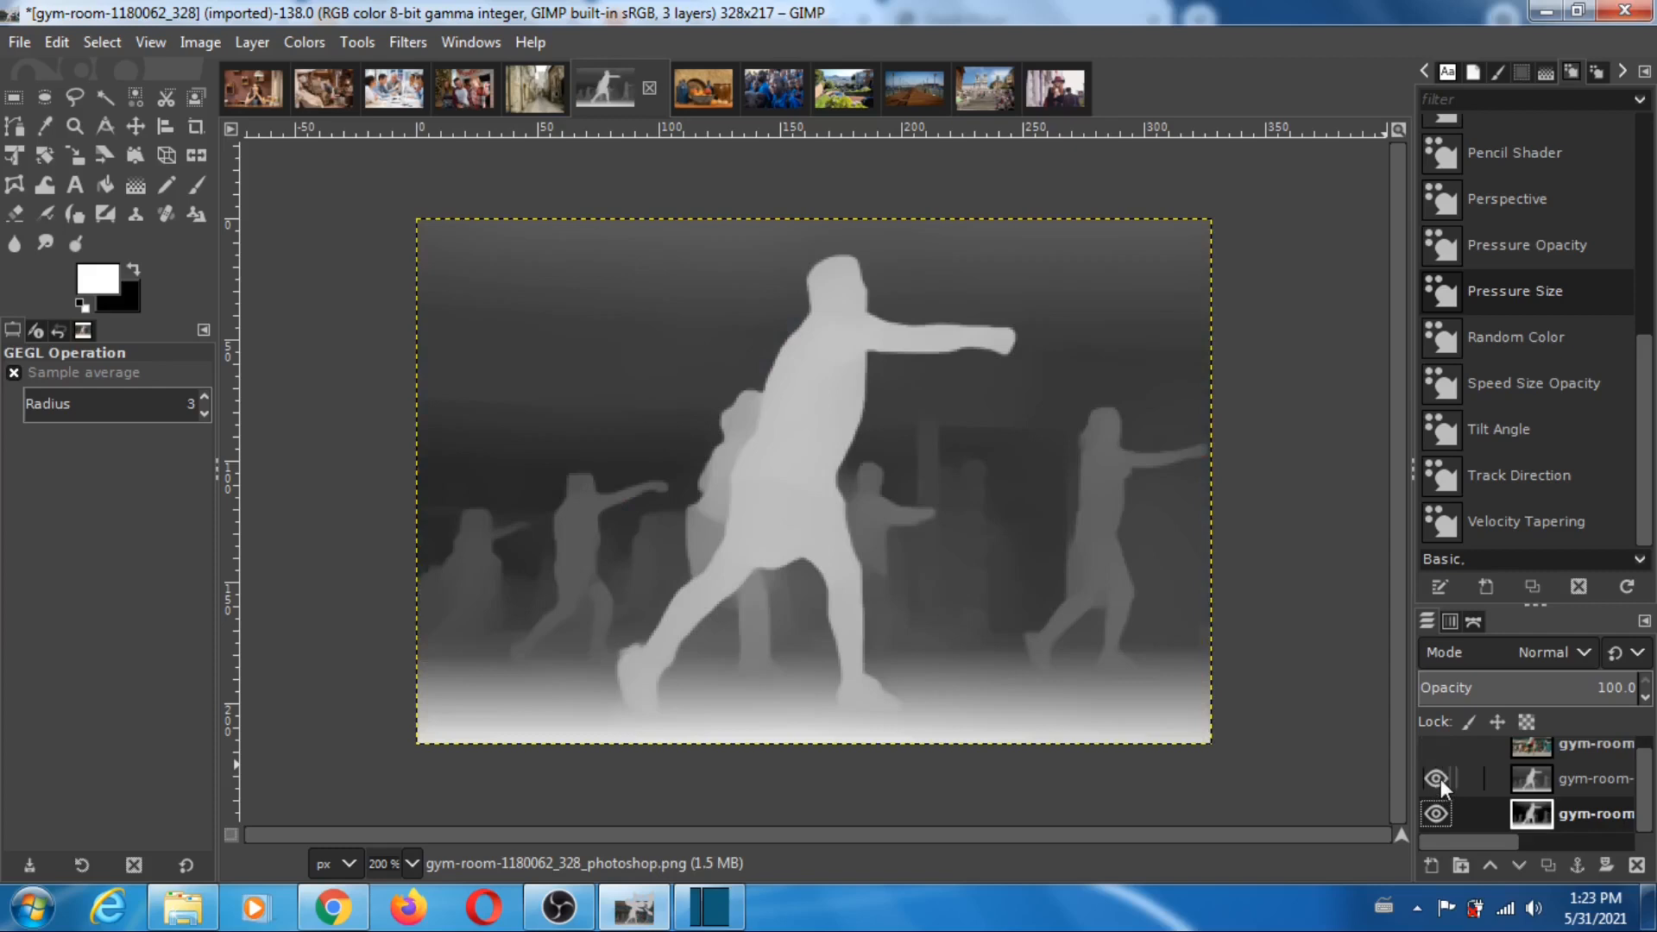
left_click(1437, 779)
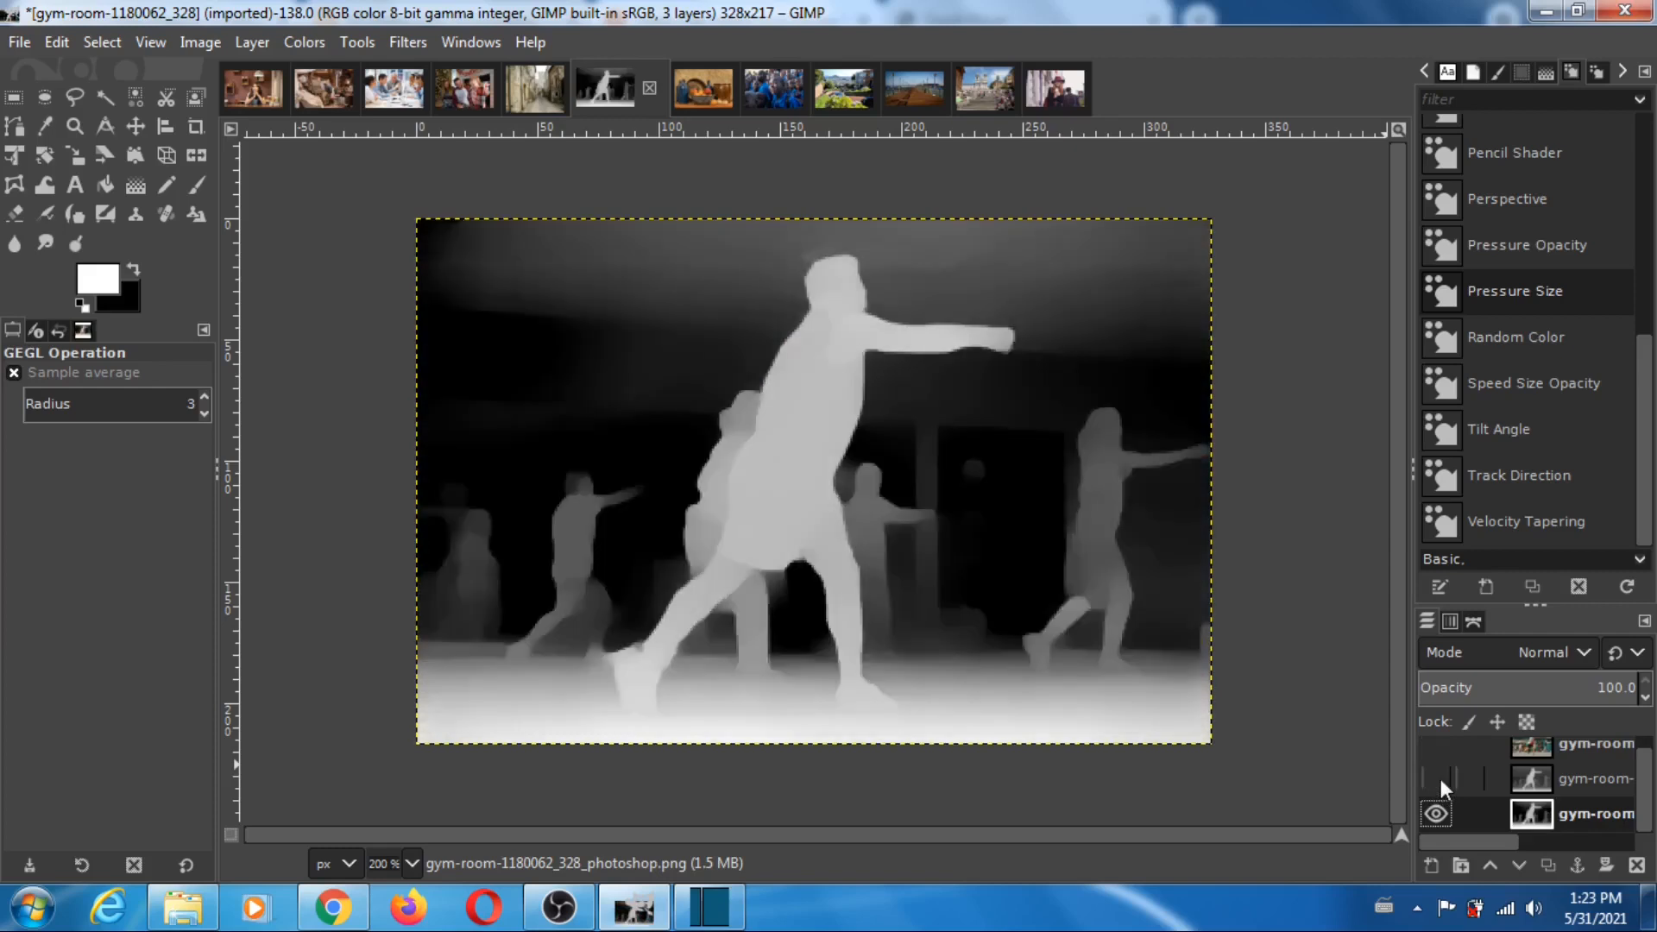
left_click(1439, 779)
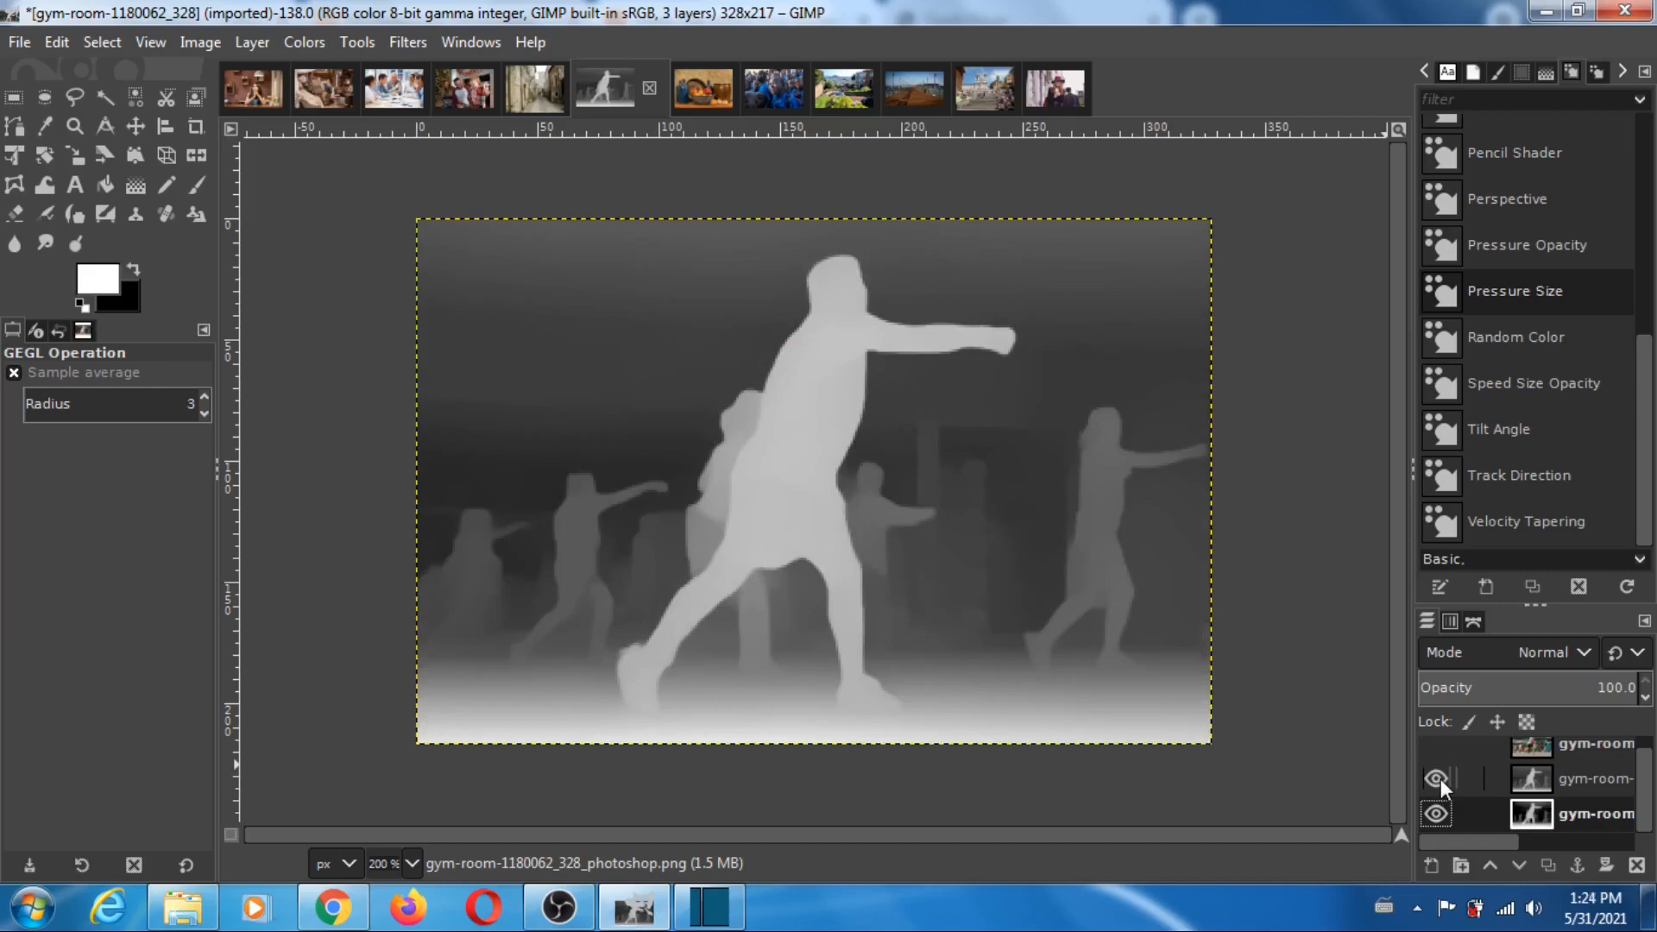
left_click(1440, 778)
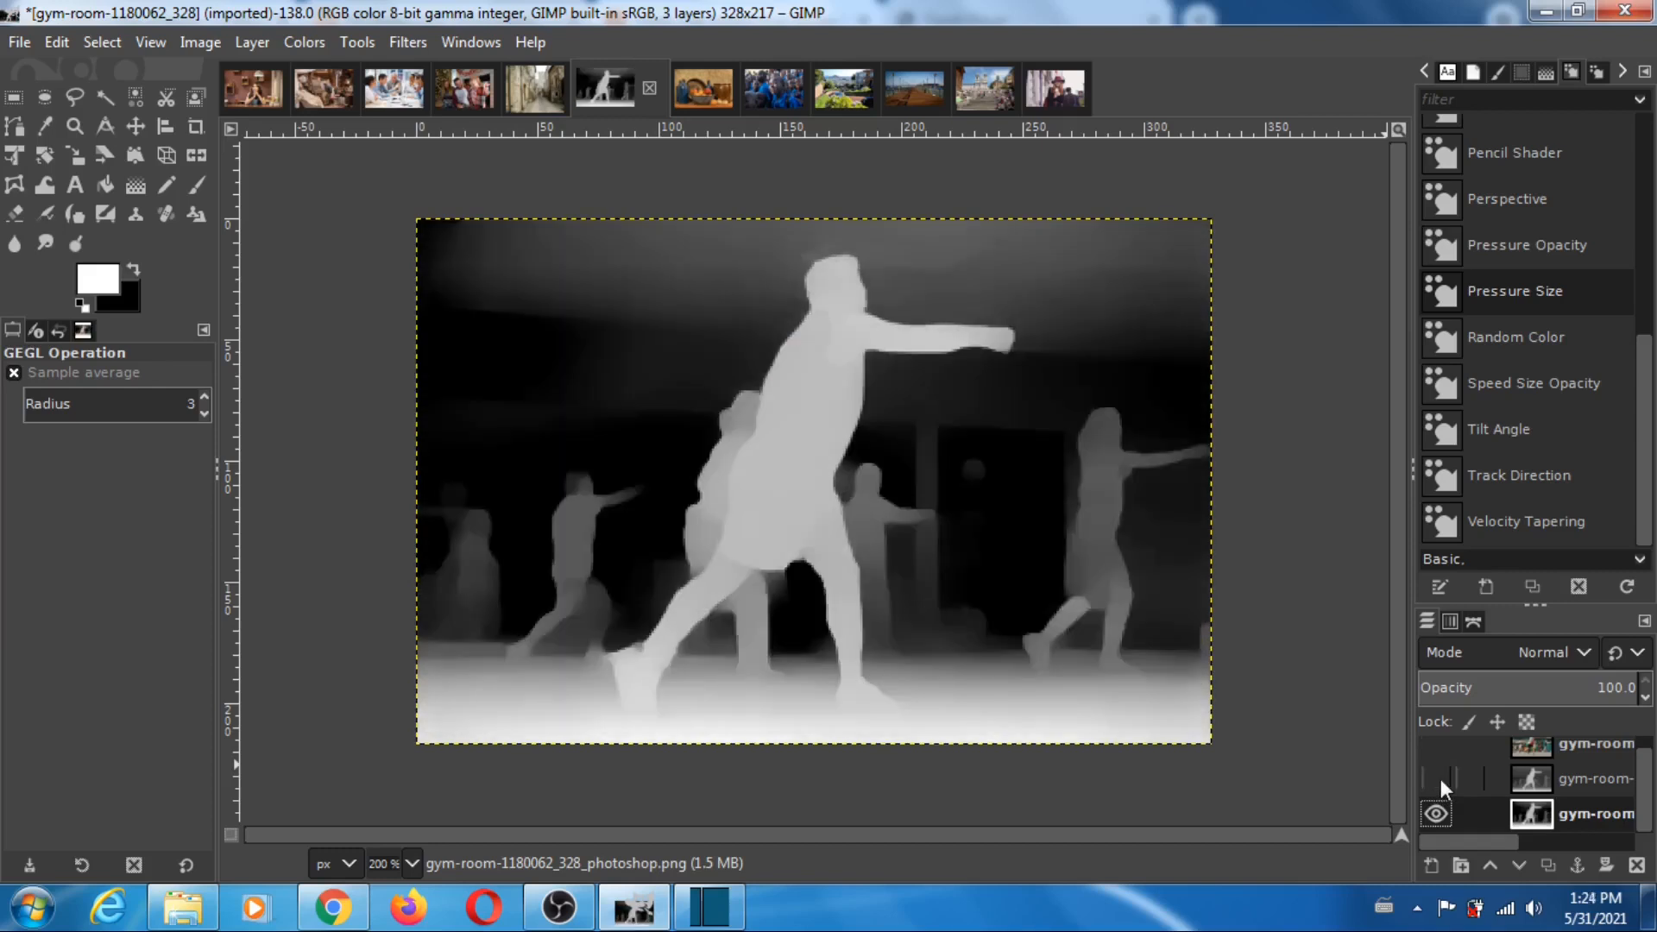
left_click(1440, 778)
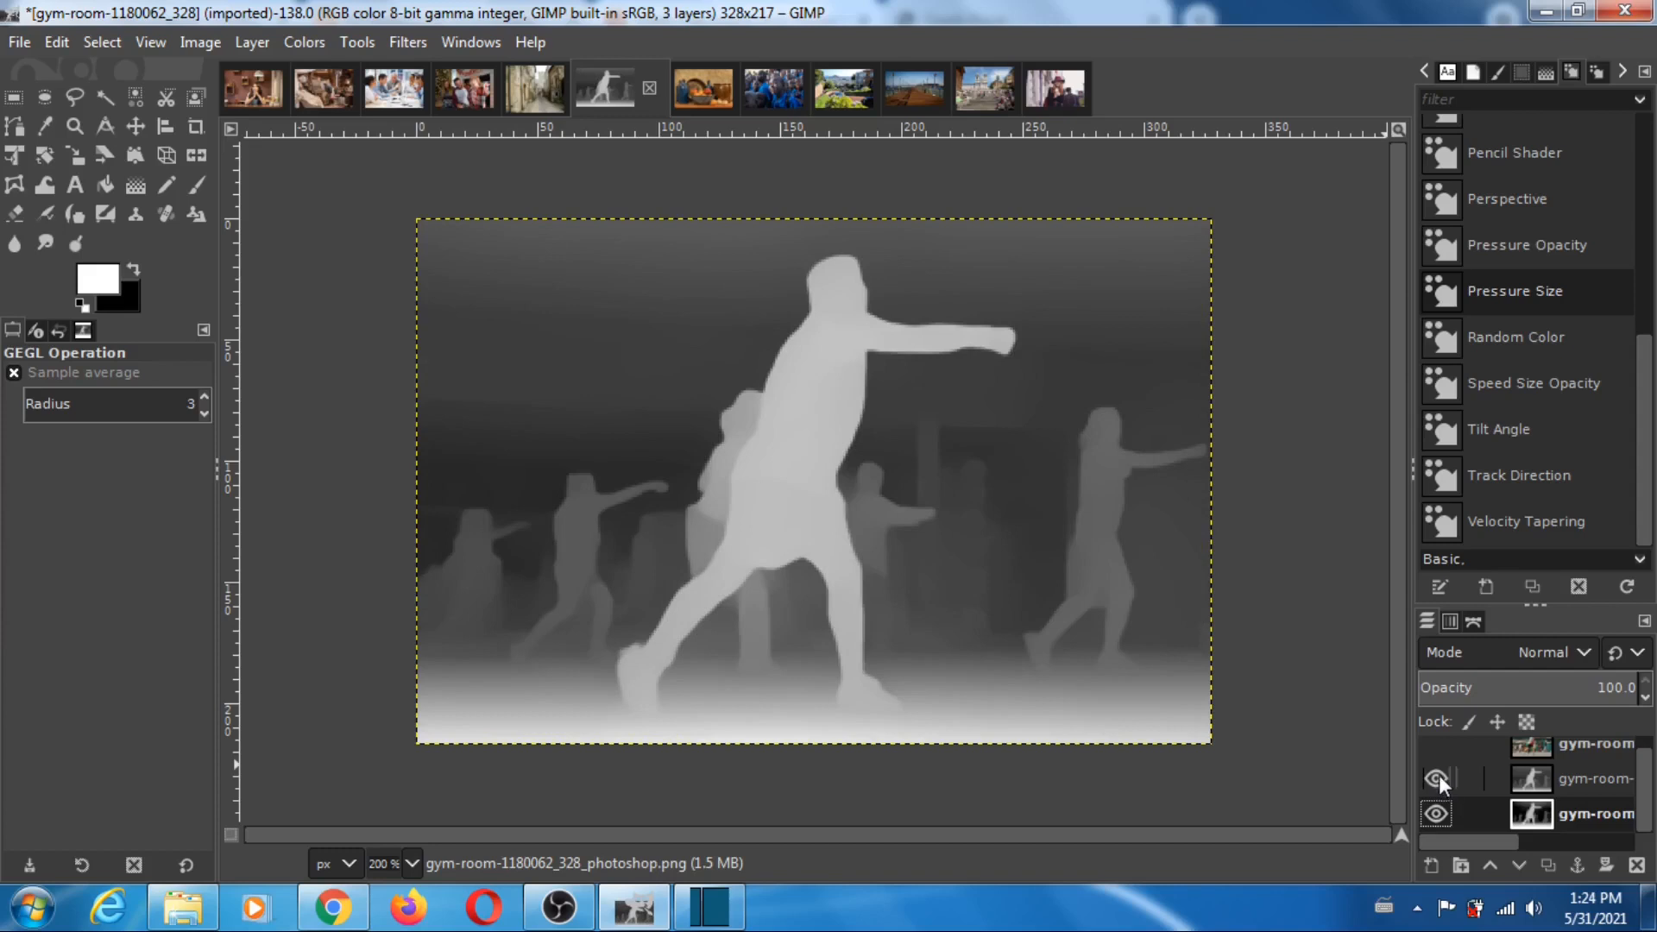
left_click(1438, 775)
left_click(1443, 776)
left_click(1442, 746)
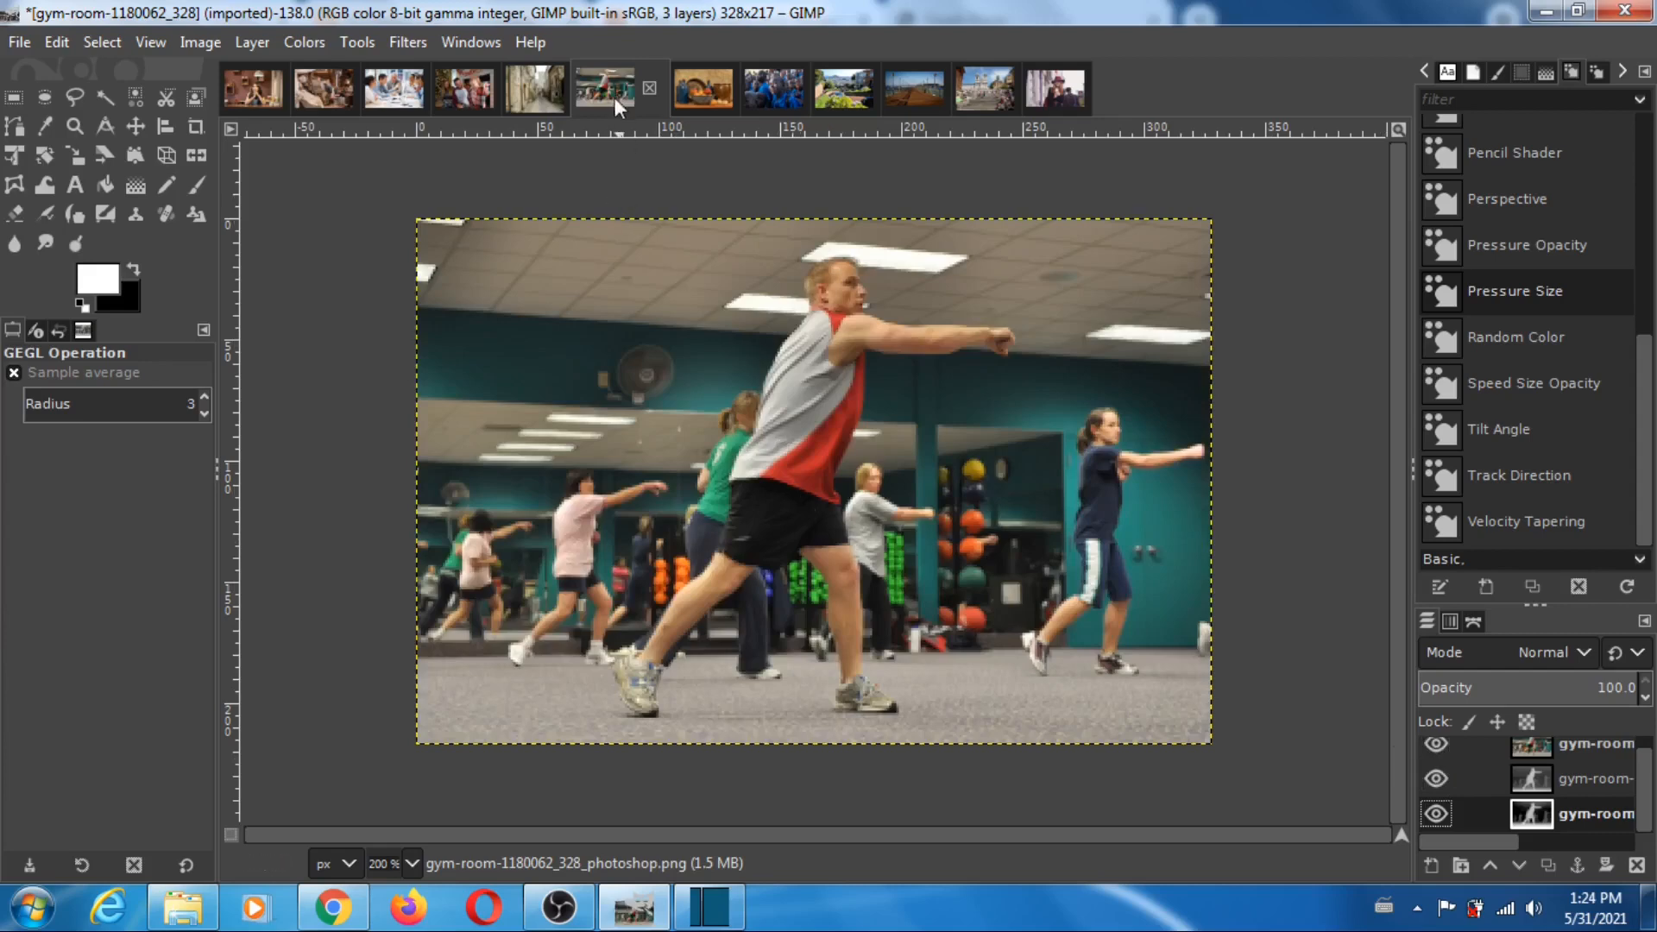
- Open the kitchen-4024032_326 image, hide its photo, compare the MiDaS and Photoshop depth maps by toggling the MiDaS layer, and restore all layers
left_click(701, 88)
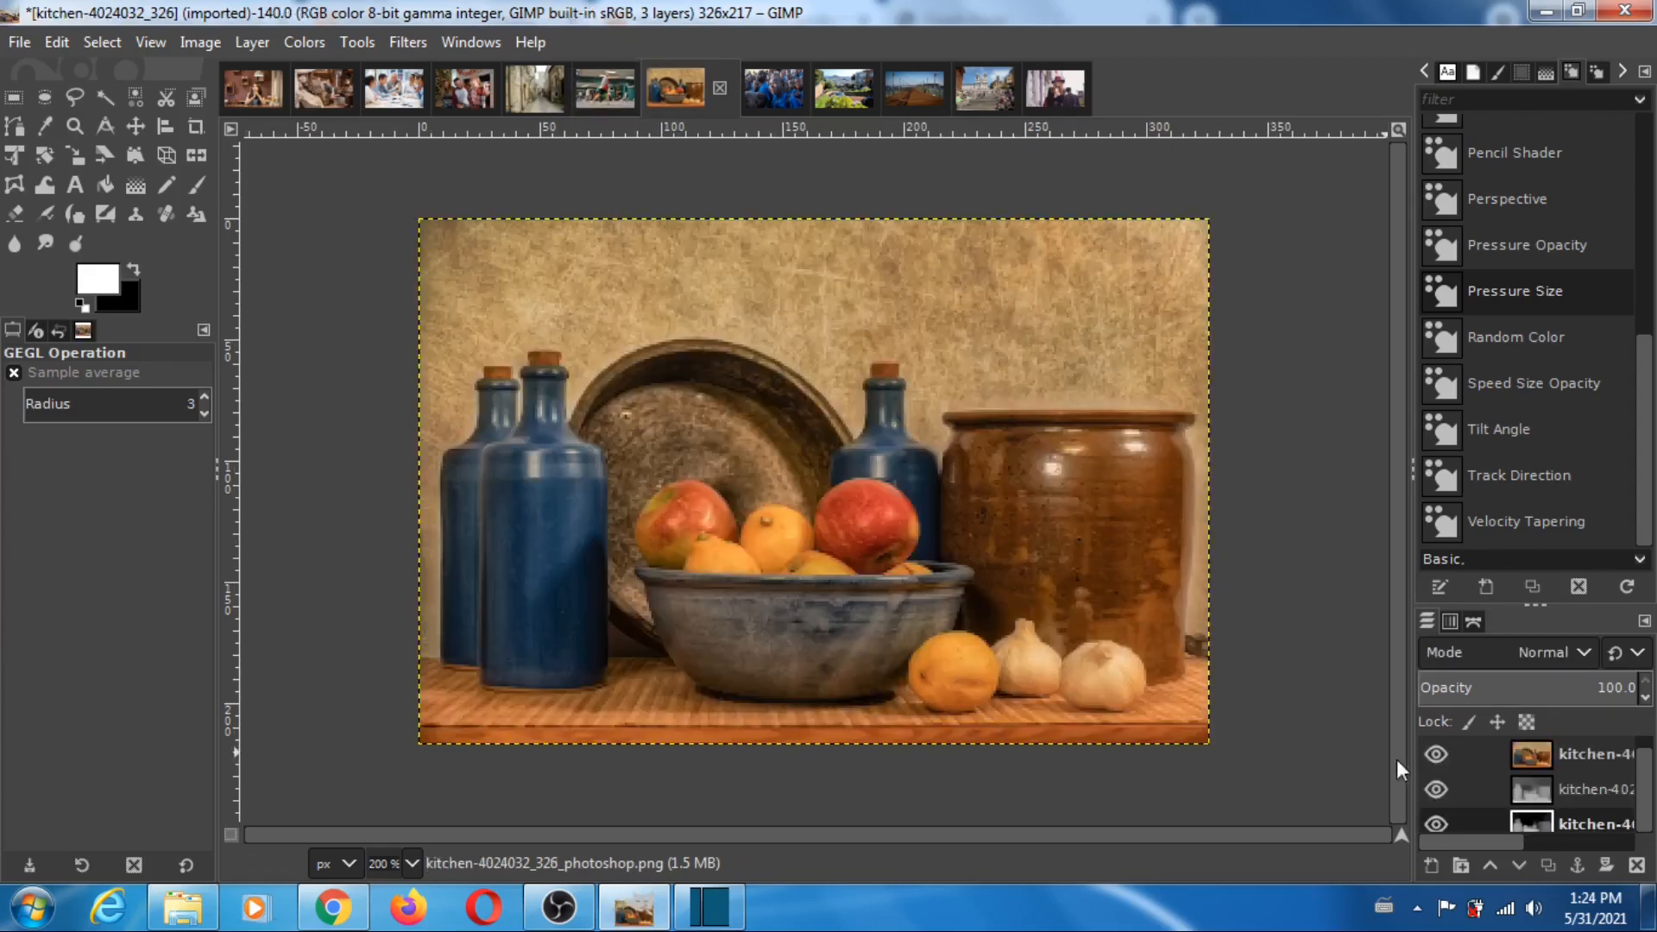
left_click(1436, 753)
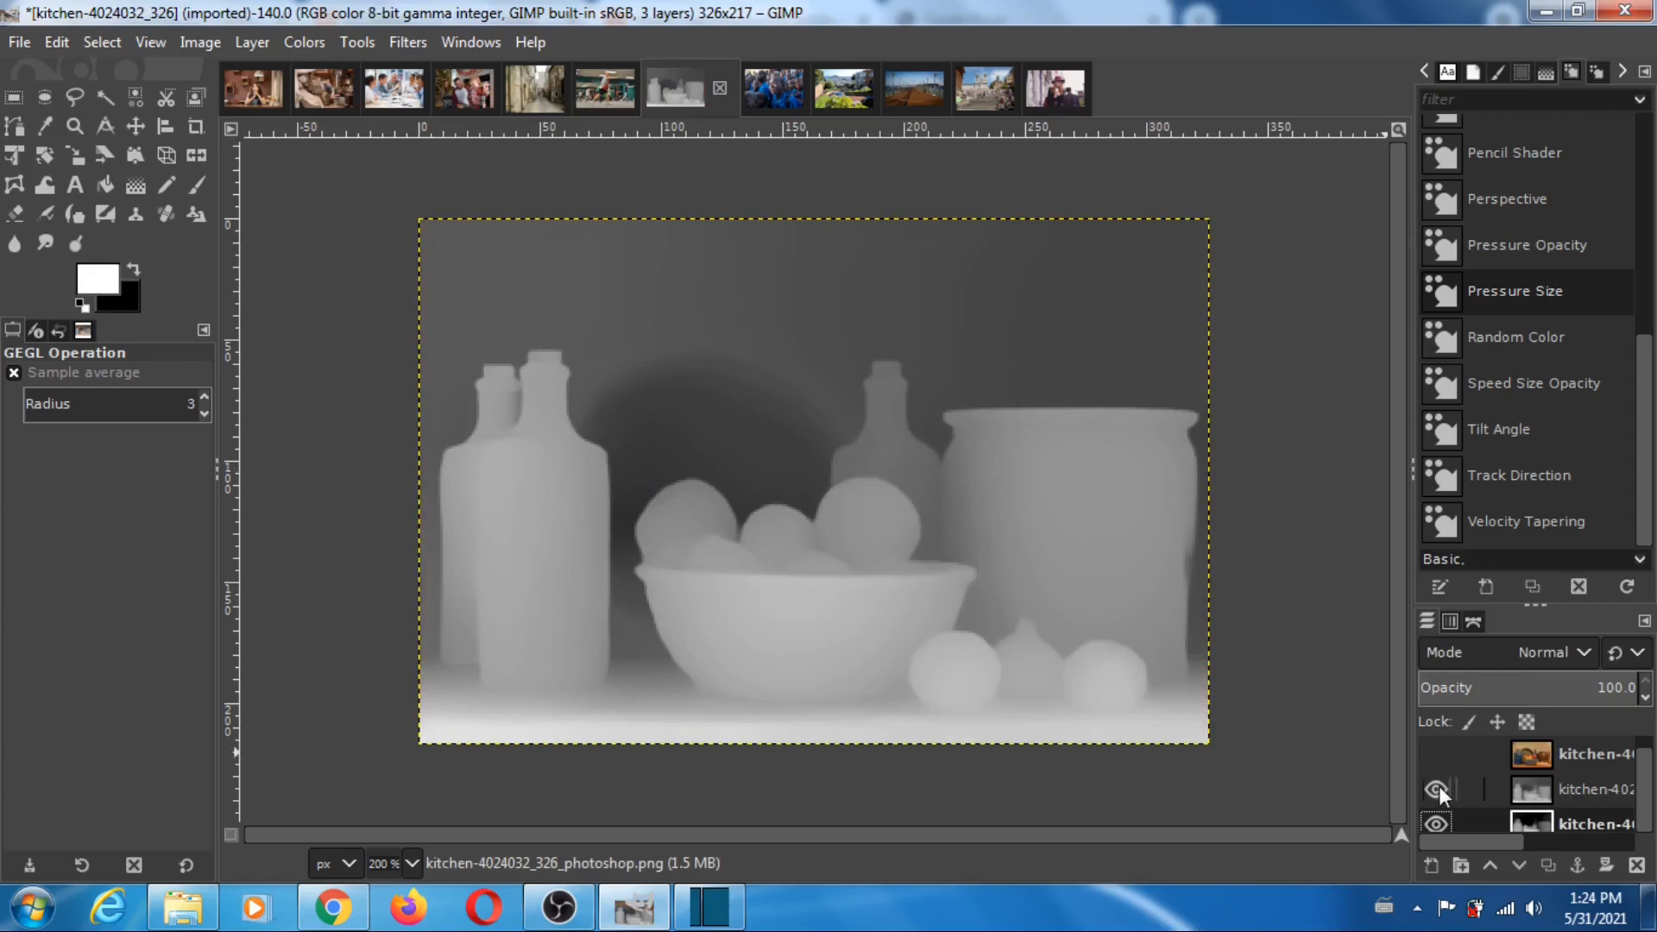
left_click(1436, 789)
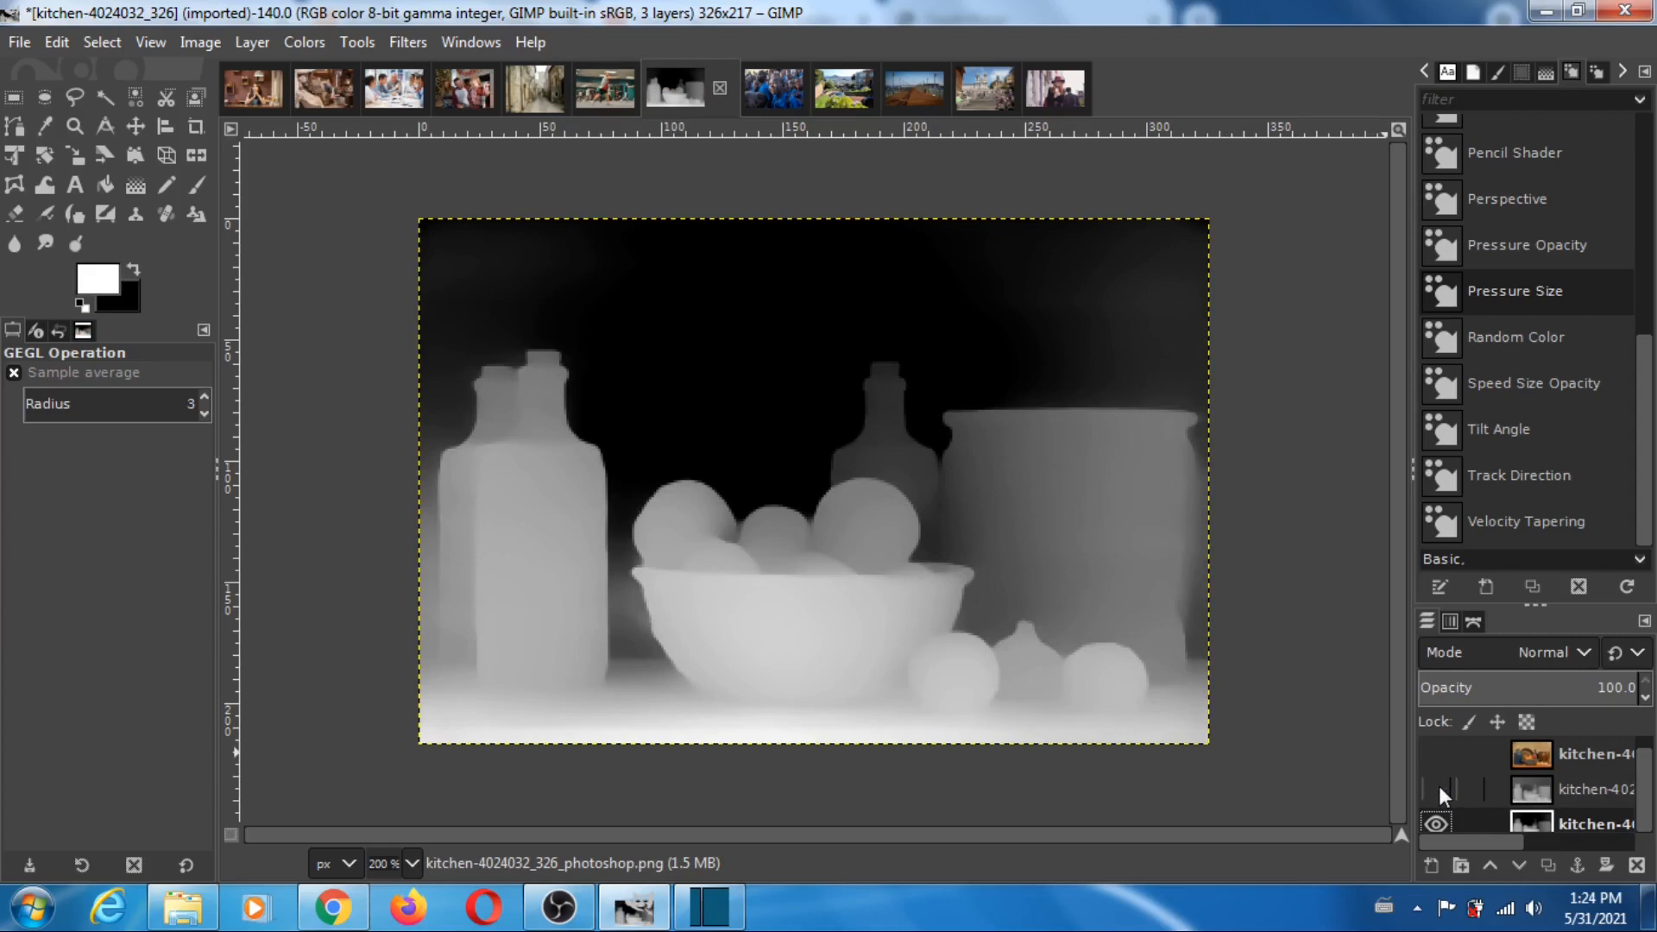
left_click(1436, 789)
left_click(1437, 788)
left_click(1439, 790)
left_click(1440, 790)
left_click(1439, 790)
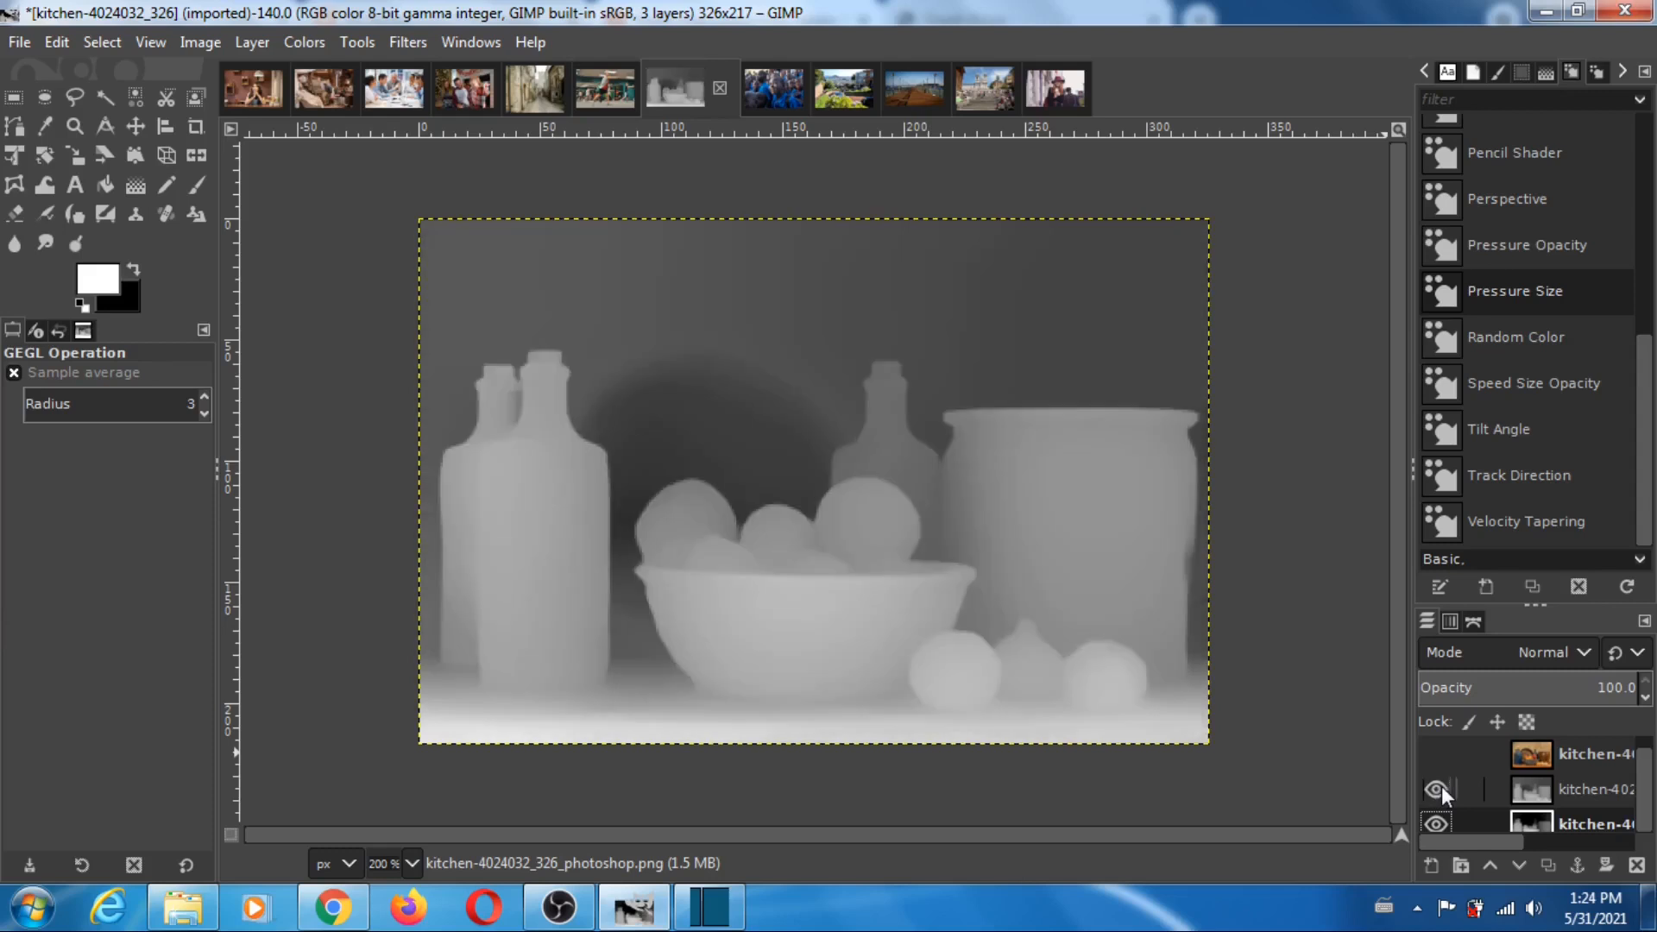
left_click(1440, 790)
left_click(1439, 791)
left_click(1439, 791)
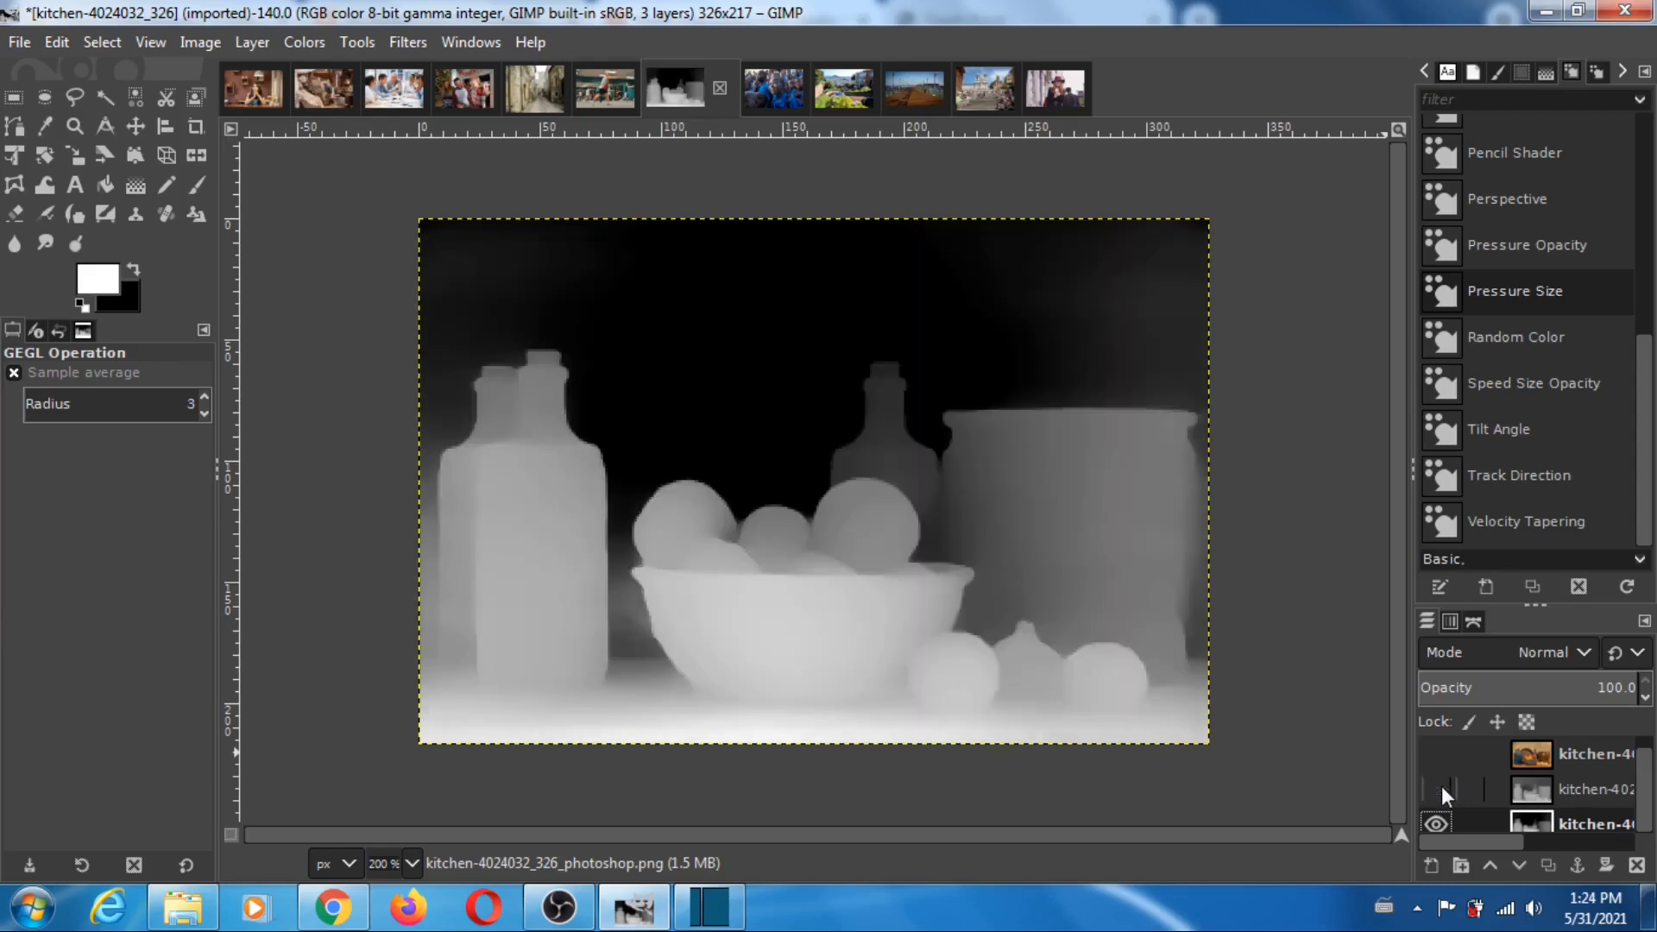
left_click(1437, 754)
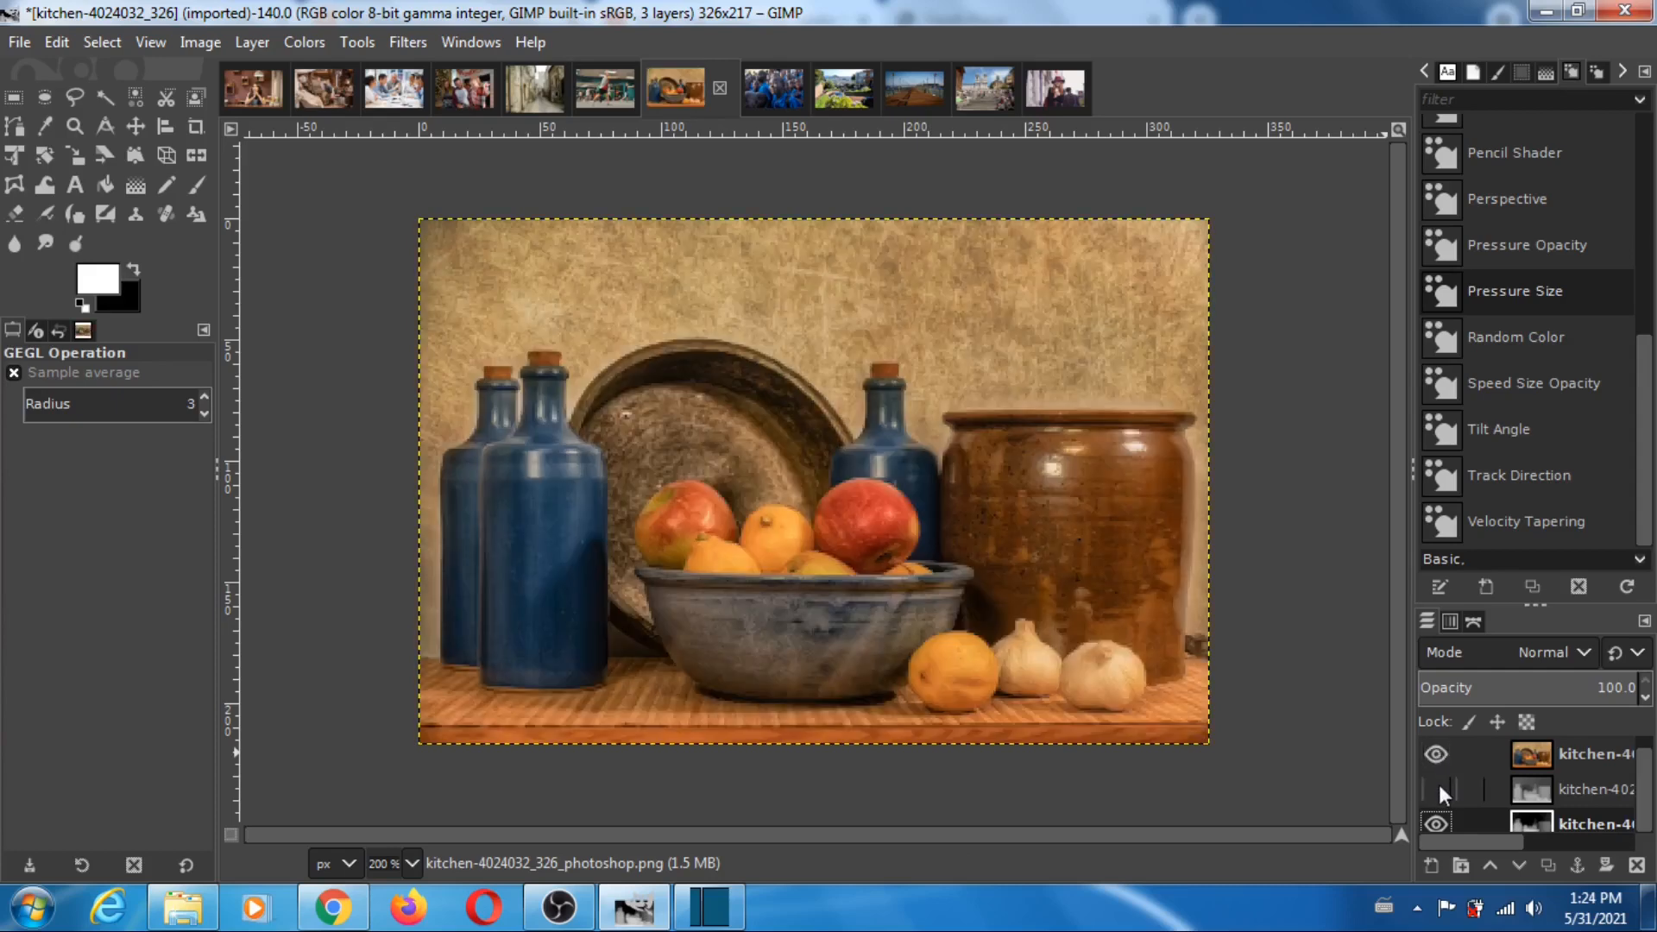
left_click(1436, 789)
- In the people-3137670_326 image, hide the photo, toggle the MiDaS layer repeatedly to compare it with Photoshop's depth map, and restore all layers
left_click(777, 90)
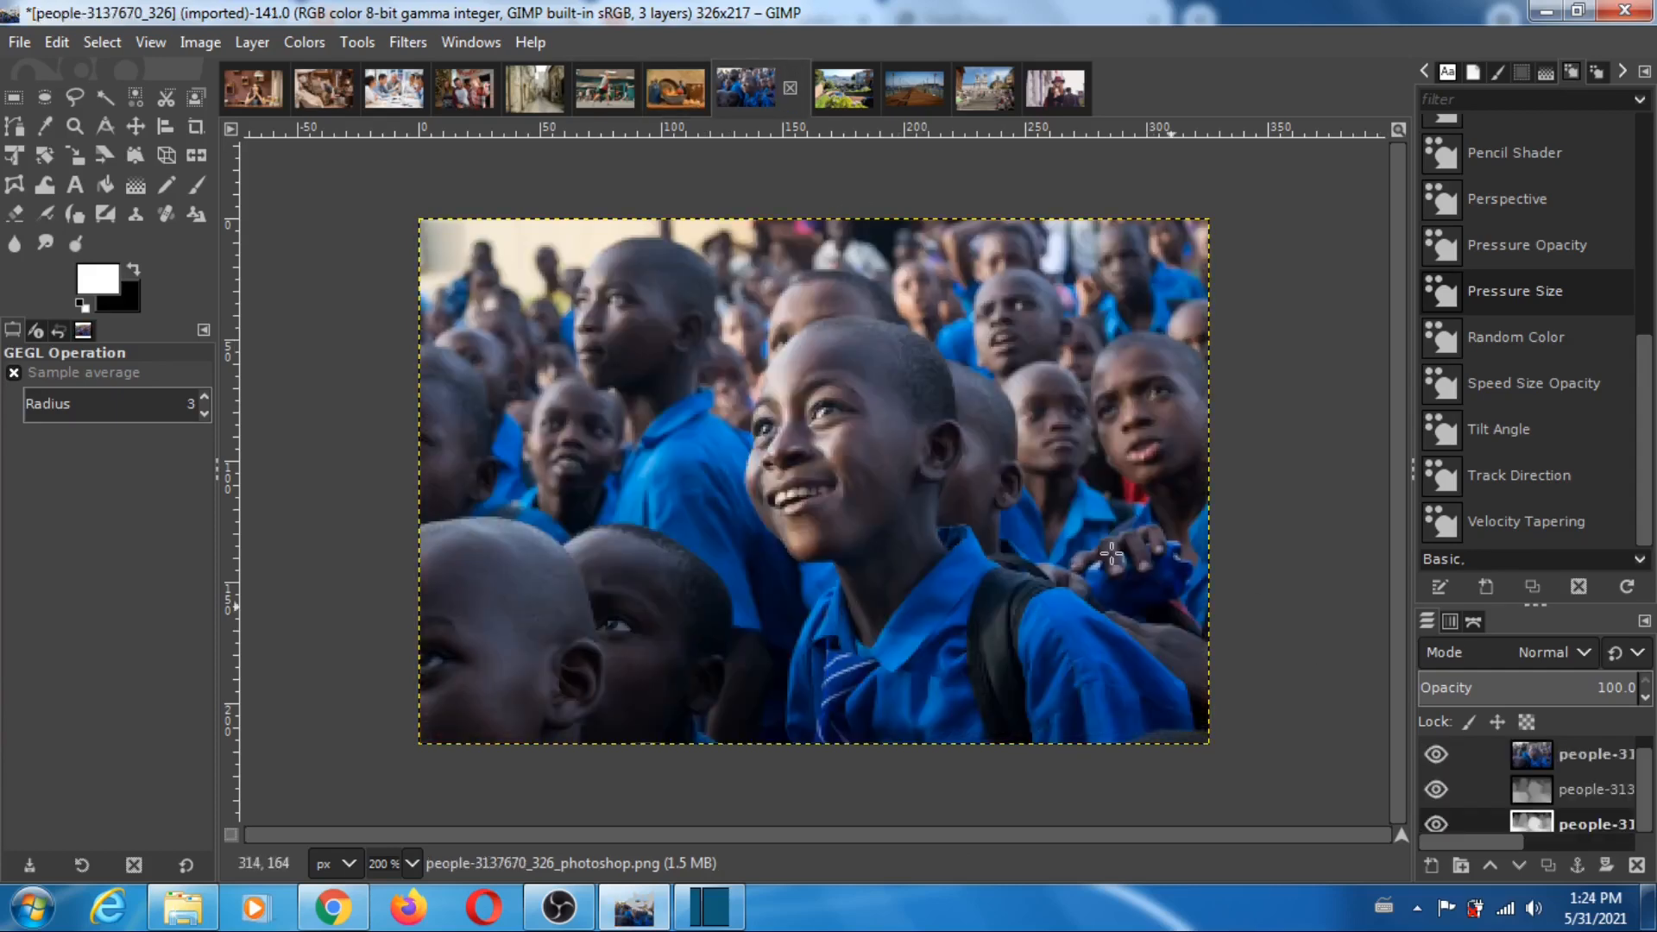
left_click(1438, 754)
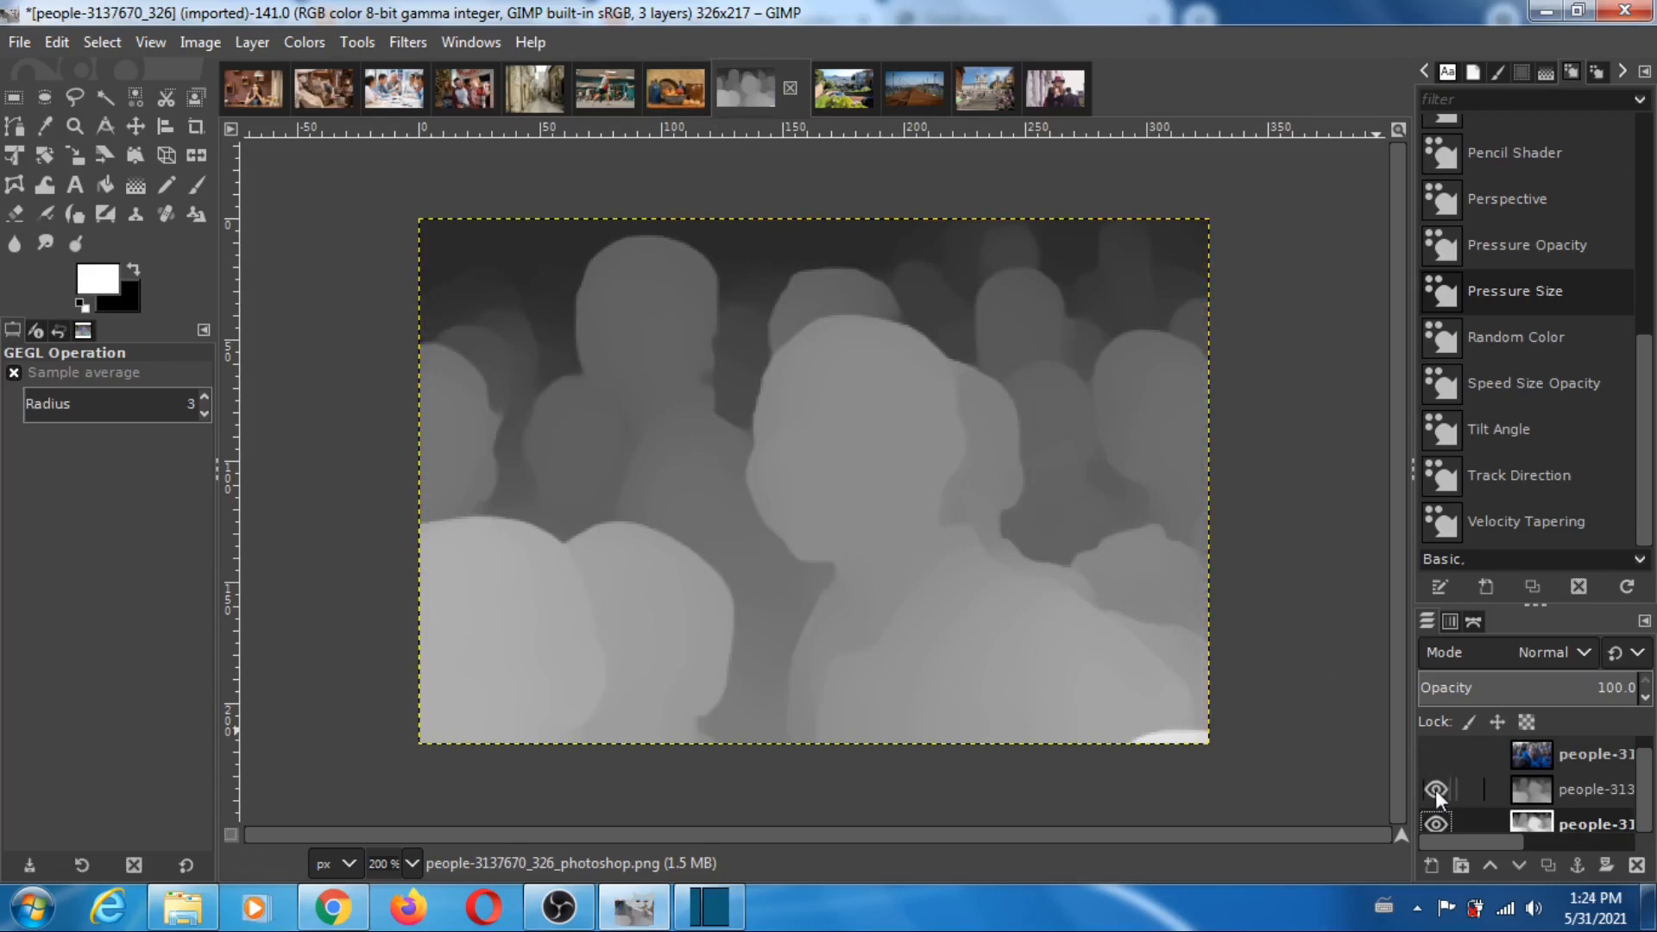
left_click(1438, 790)
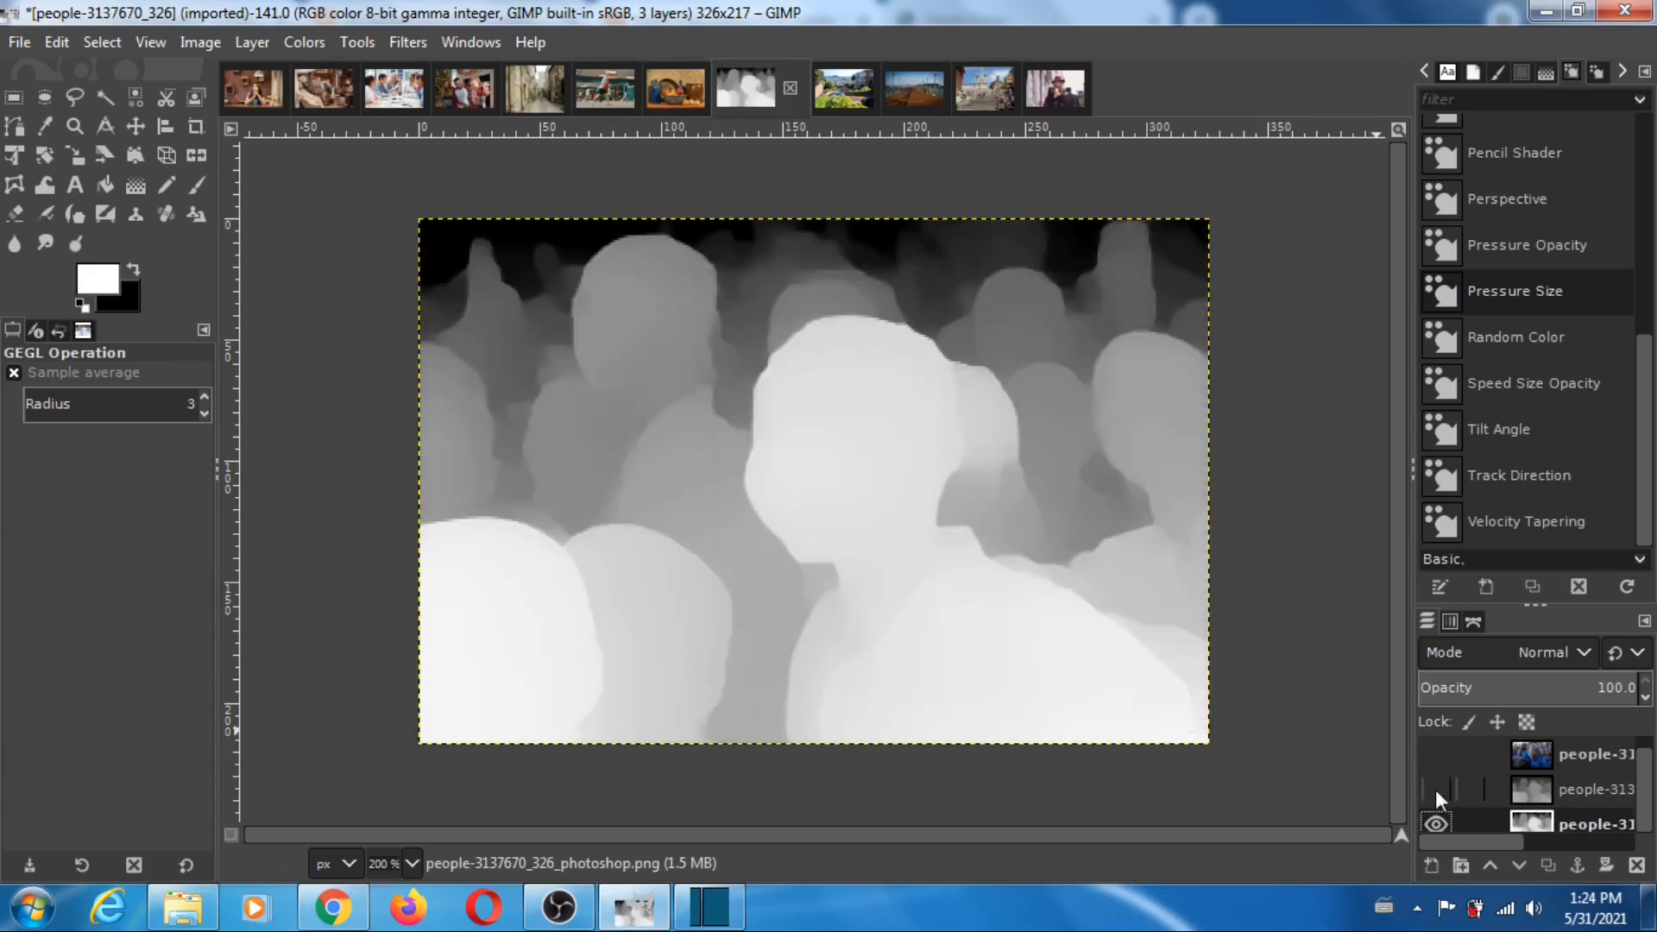
left_click(1437, 791)
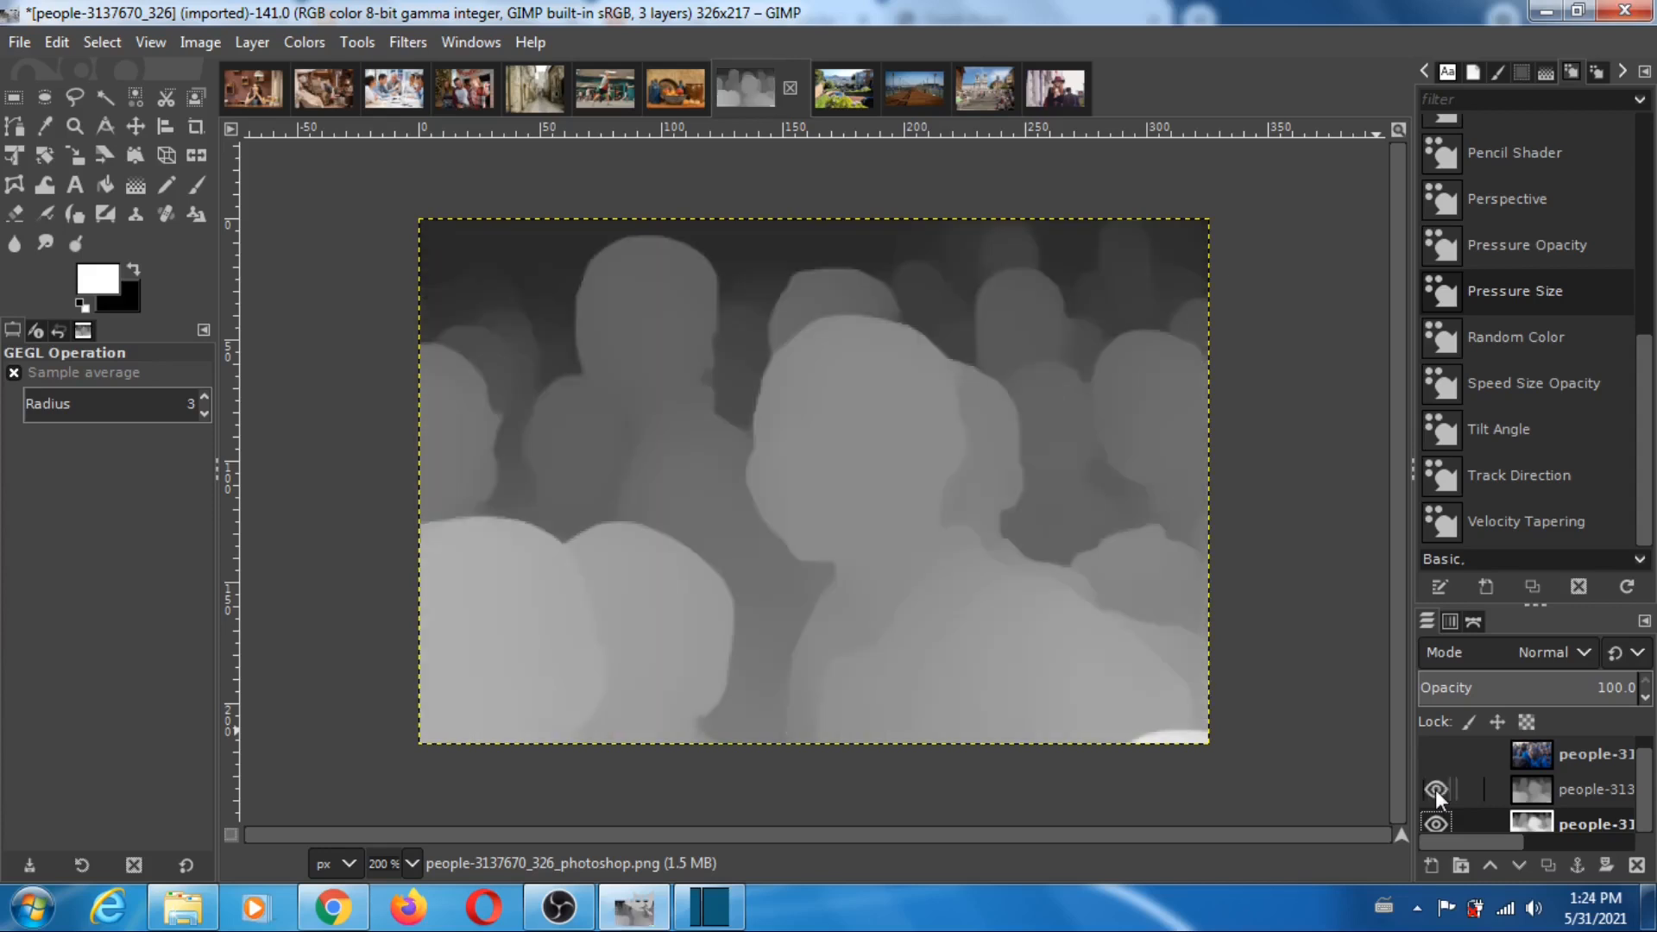
left_click(1436, 791)
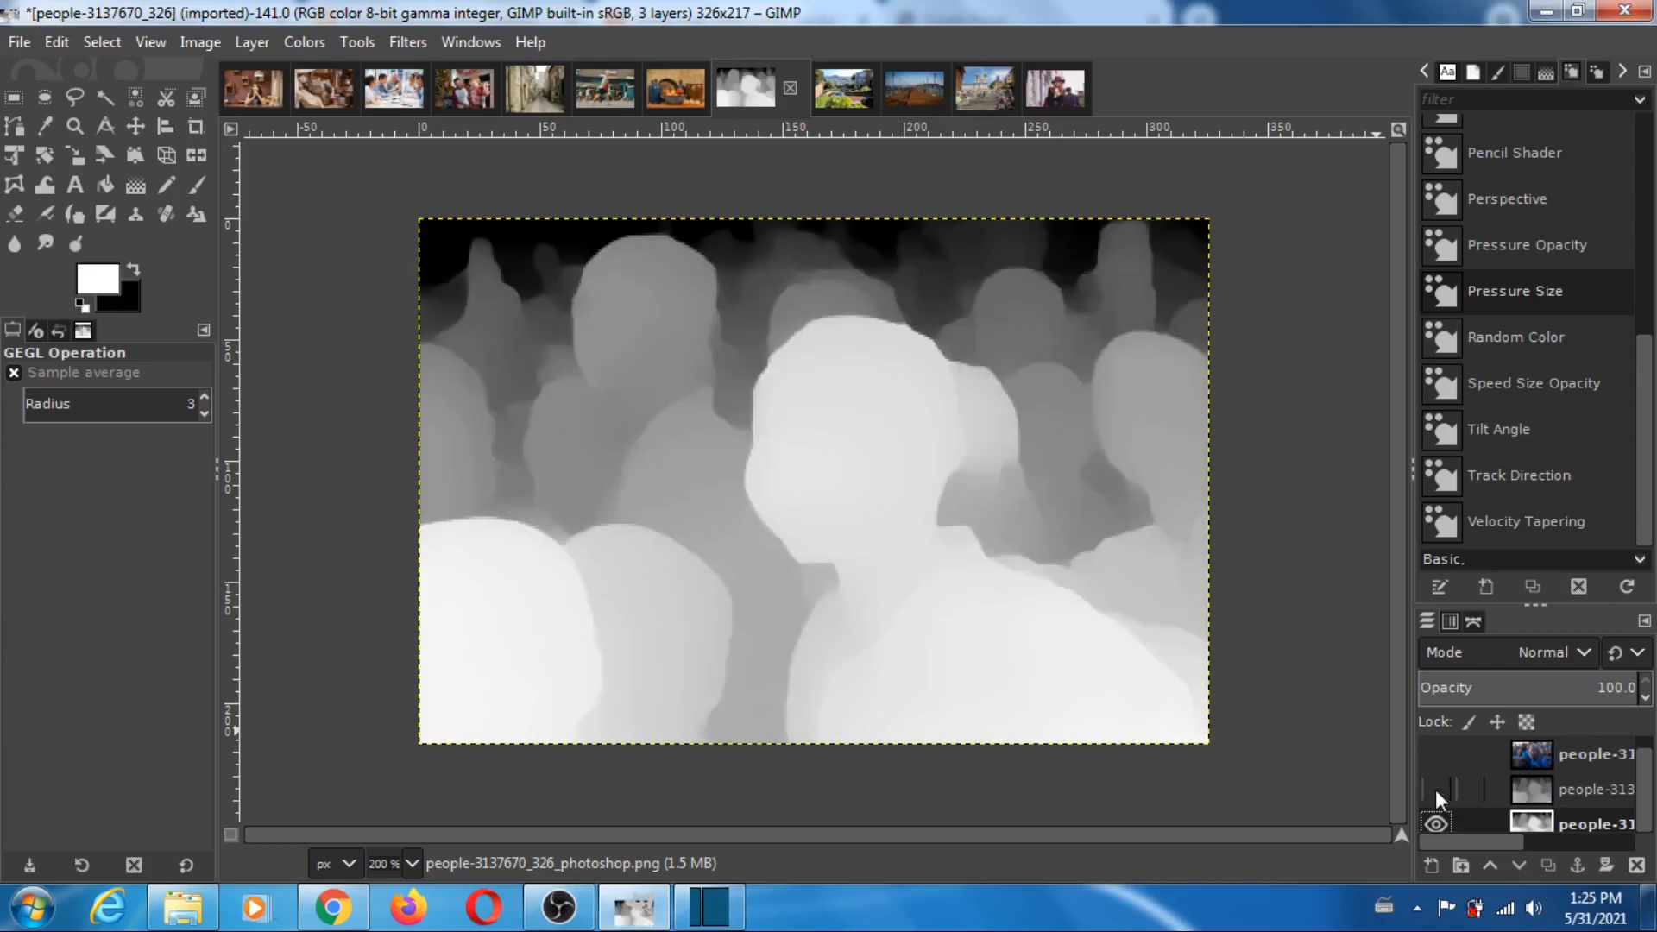
left_click(1436, 791)
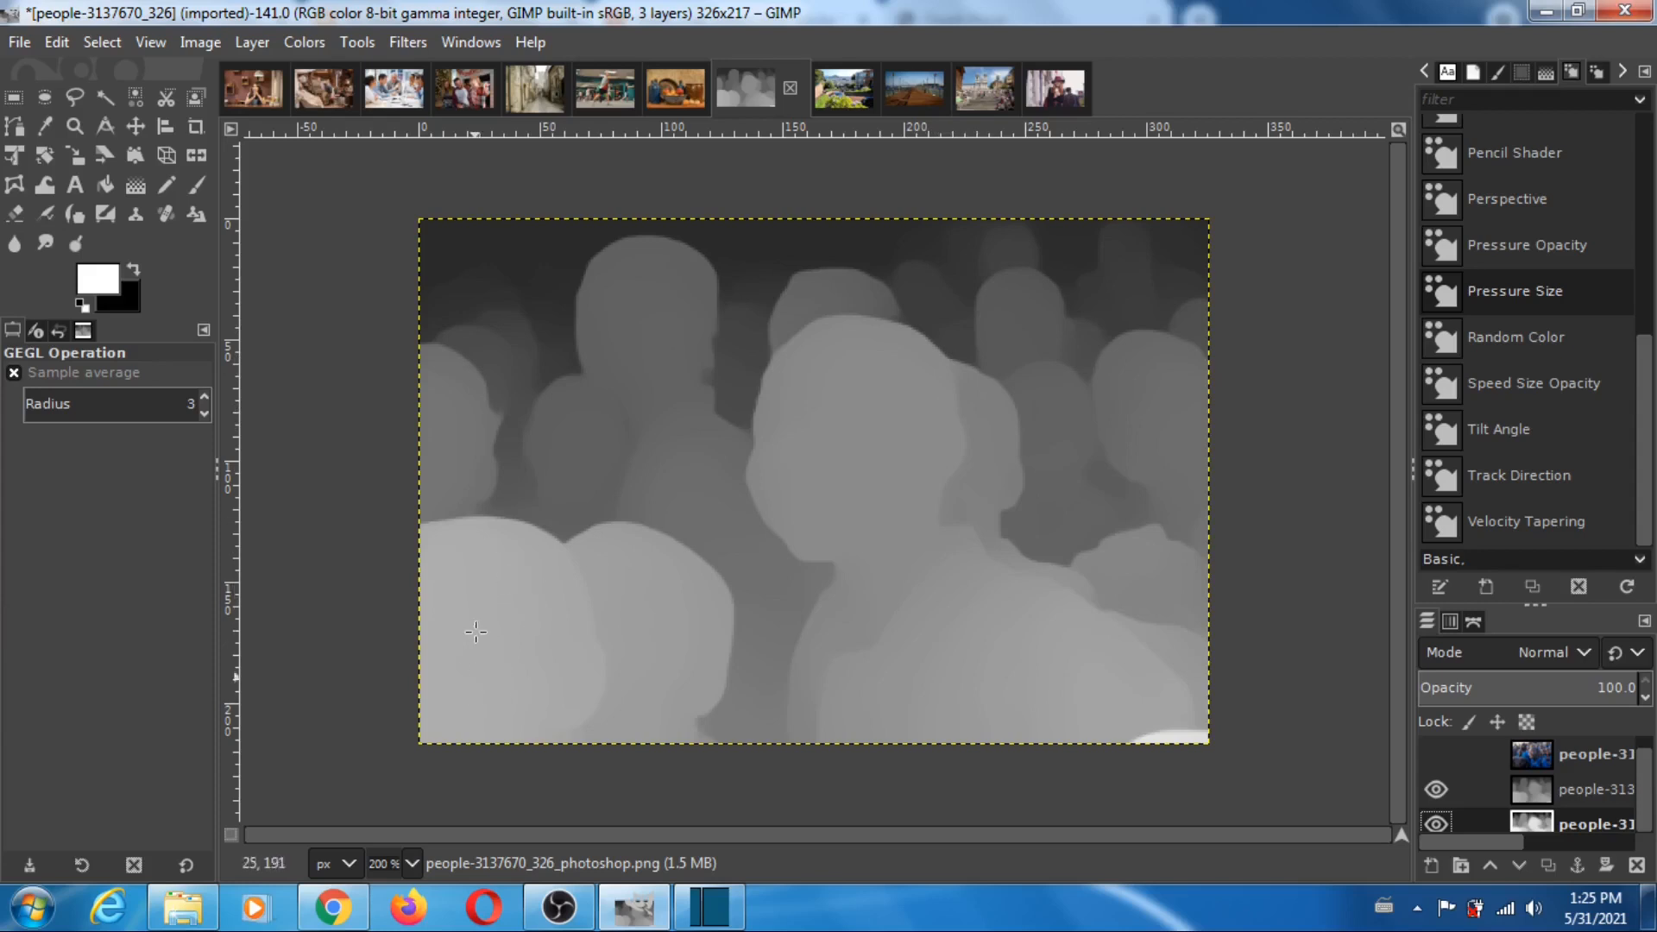
left_click(1436, 790)
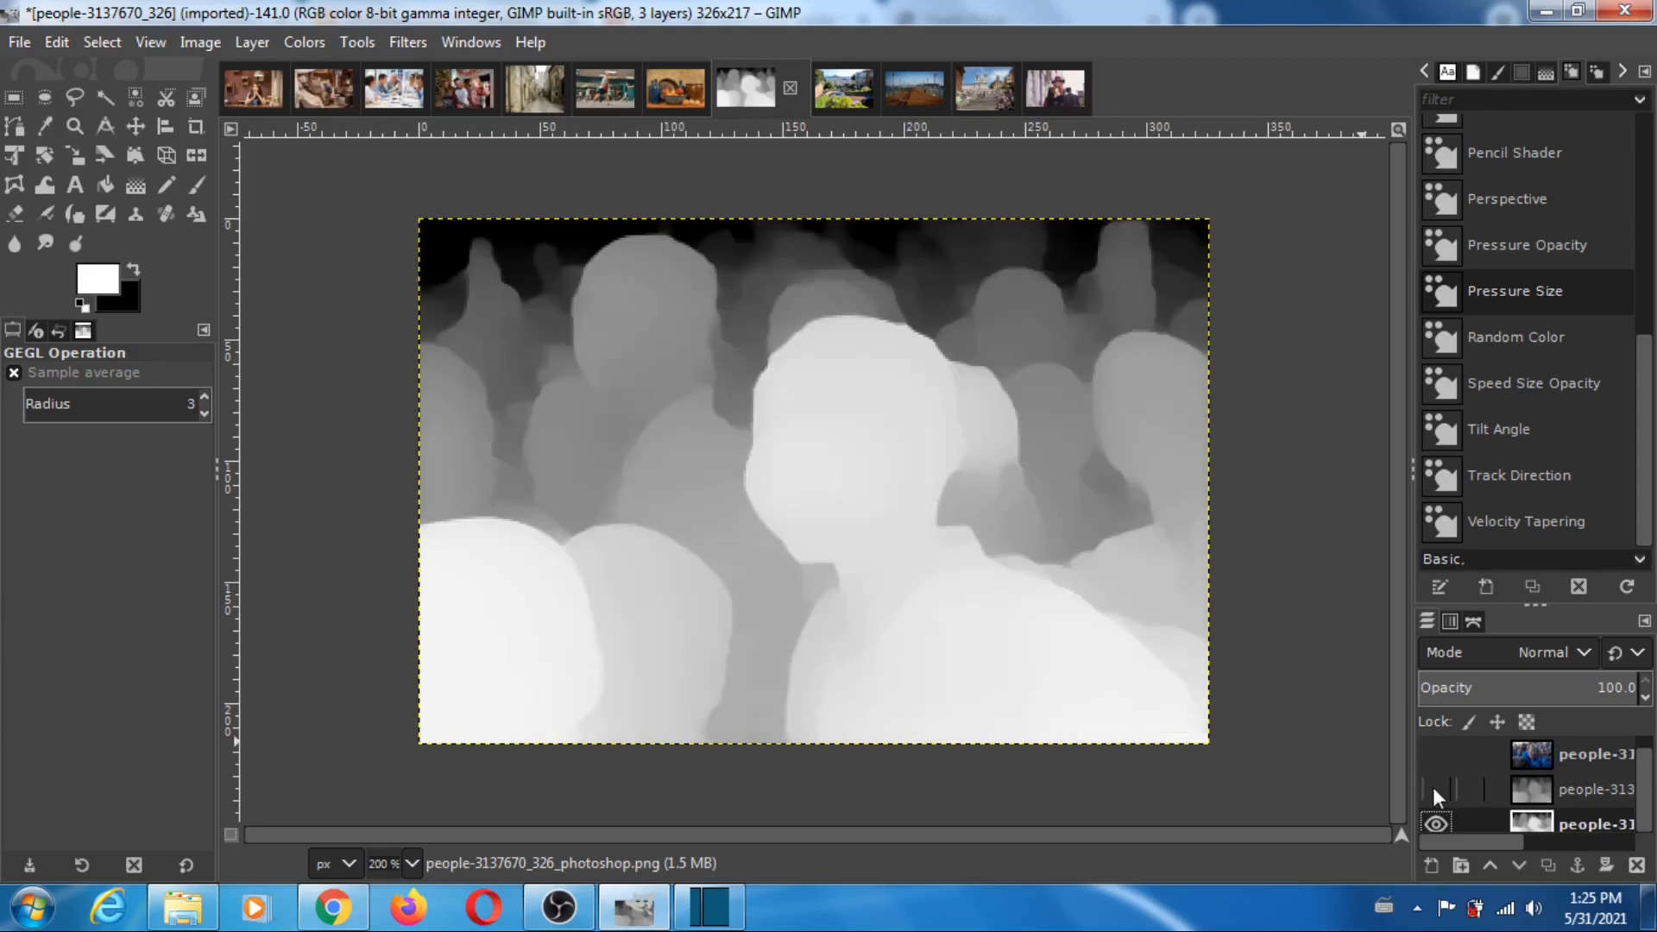
left_click(1436, 791)
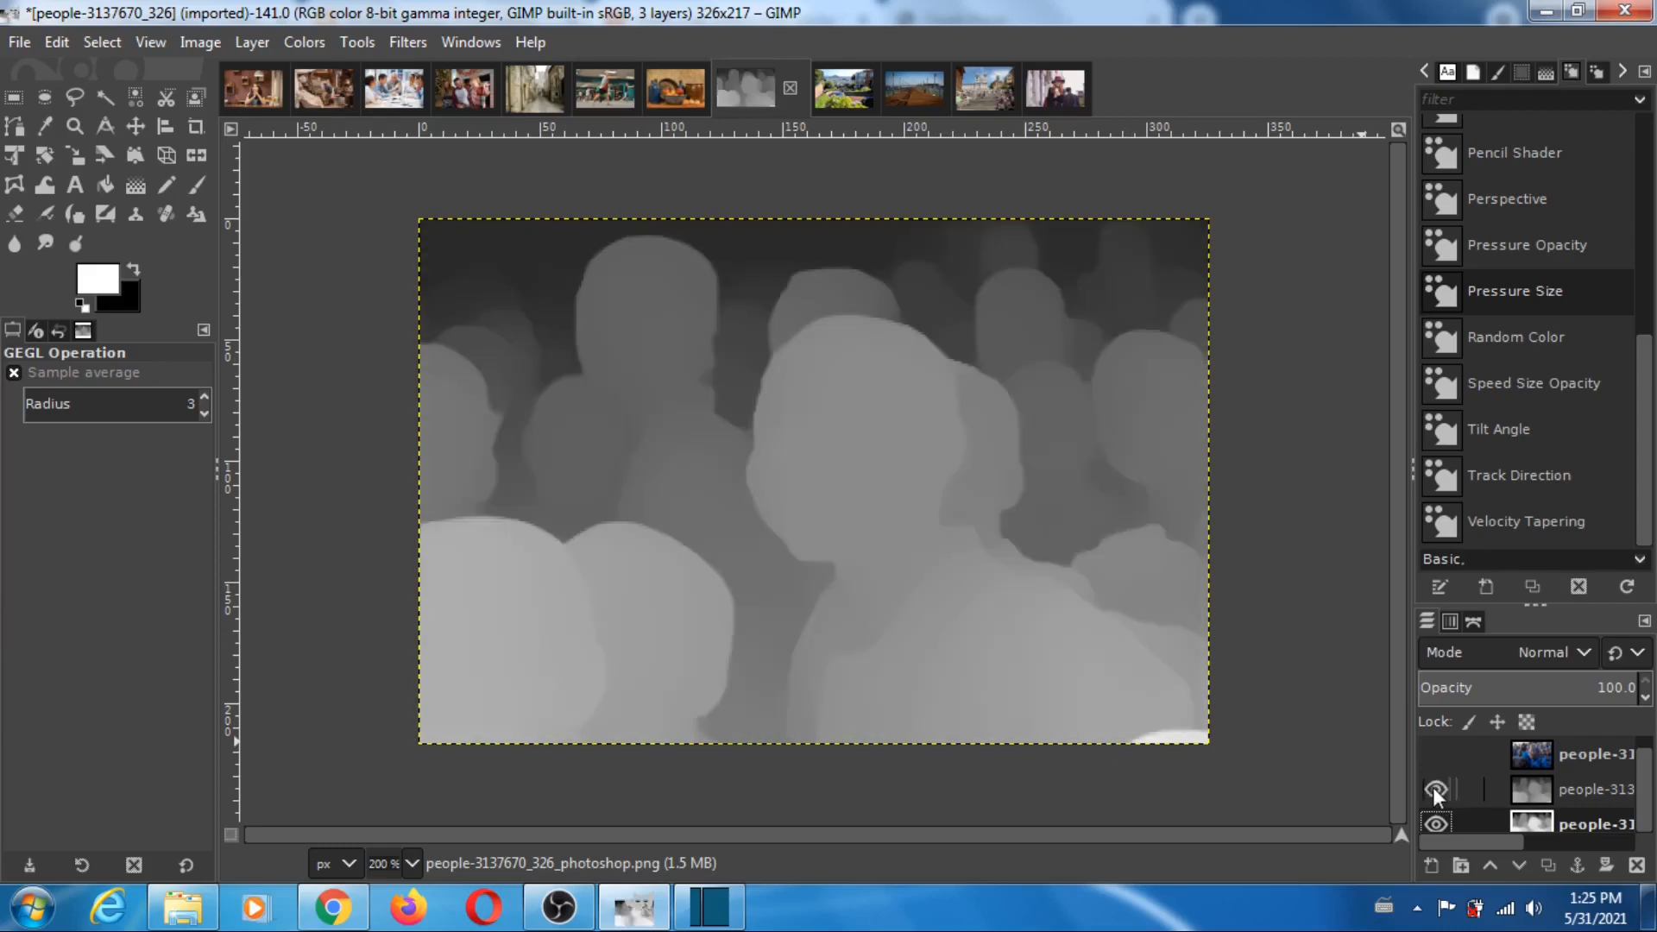
left_click(1436, 790)
left_click(1437, 791)
left_click(1436, 790)
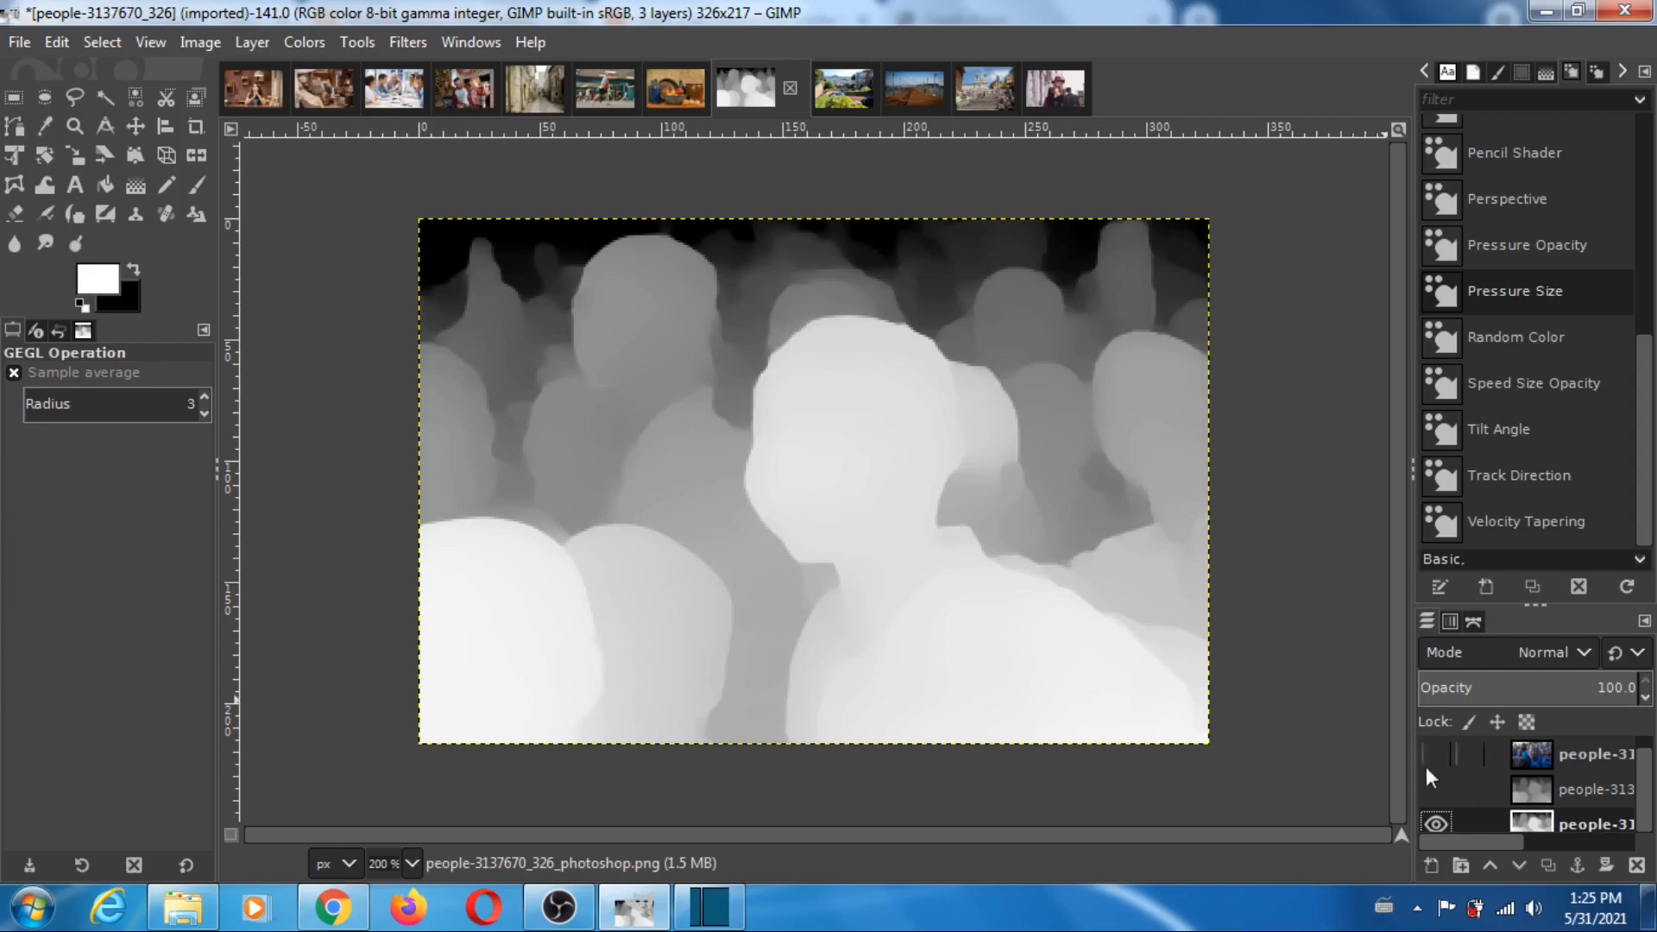
left_click(1435, 789)
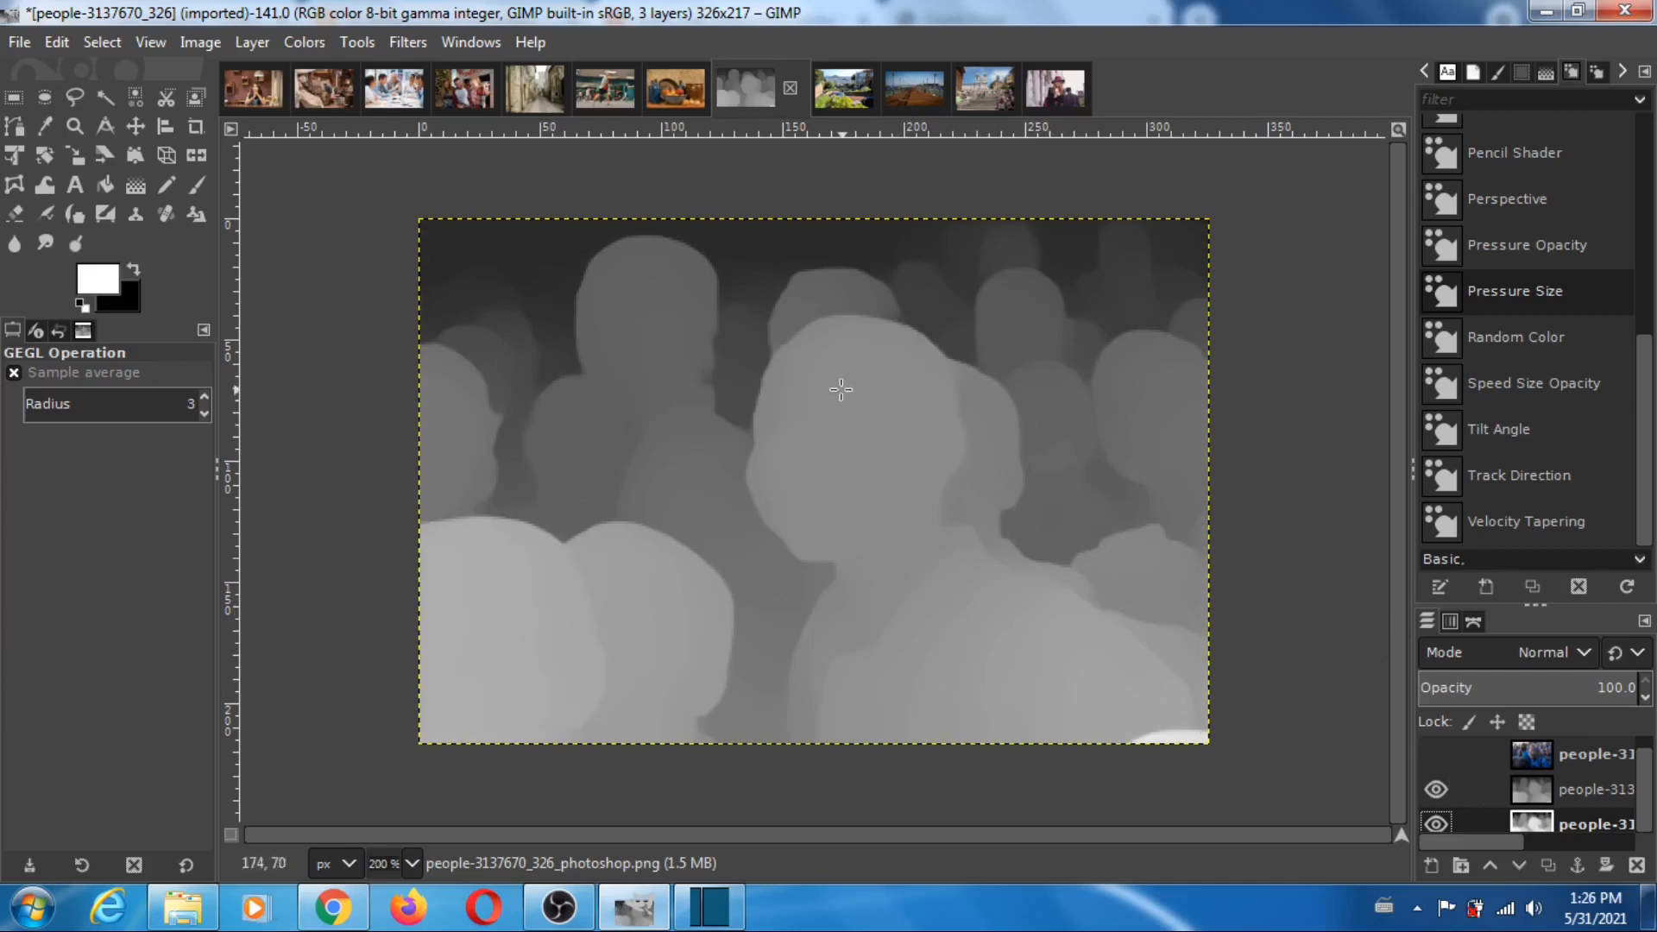
left_click(1435, 754)
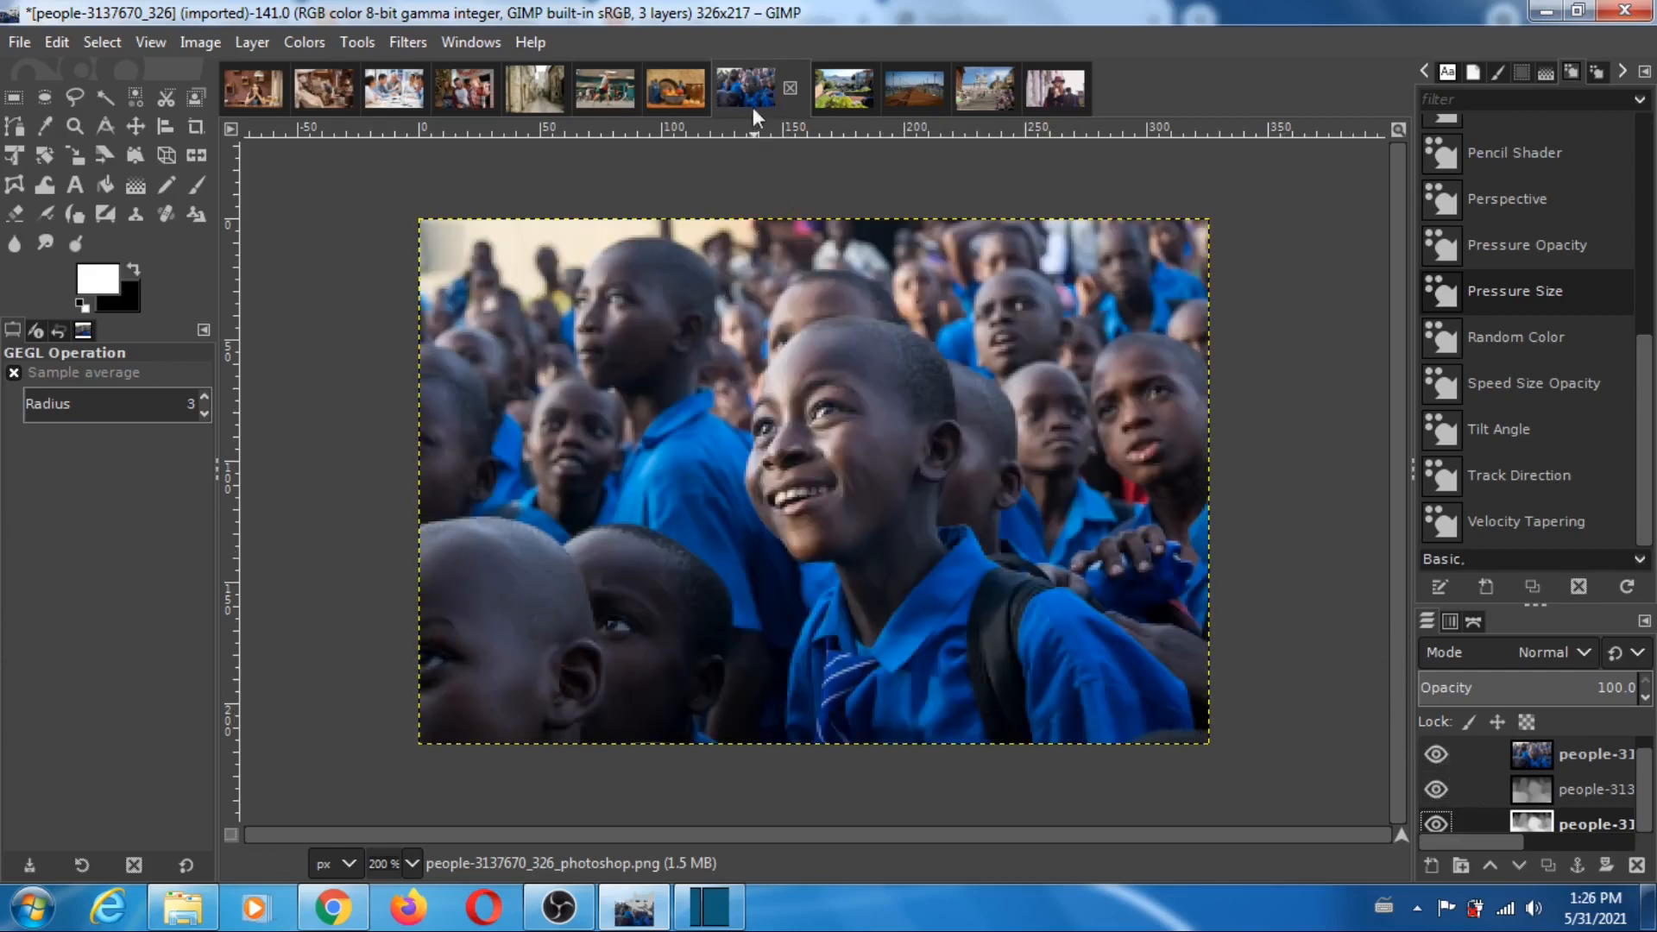
- In the san-960721_327 image, hide the photo, toggle the MiDaS layer repeatedly to compare it with Photoshop's depth map, and restore all layers
left_click(844, 91)
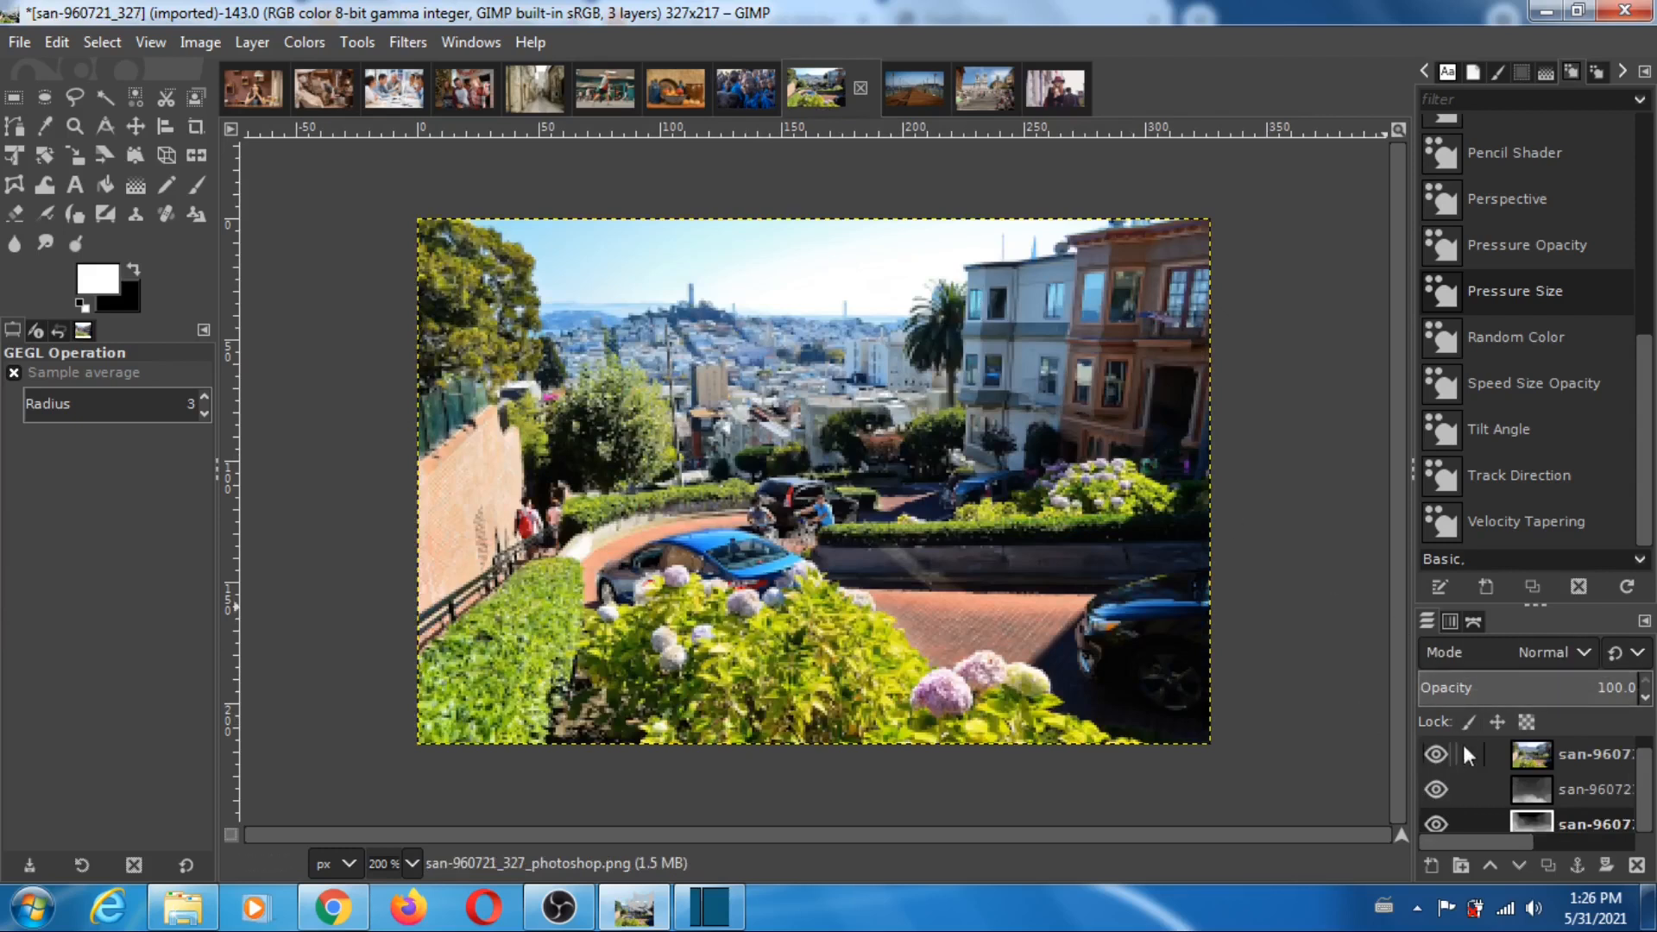
left_click(1437, 753)
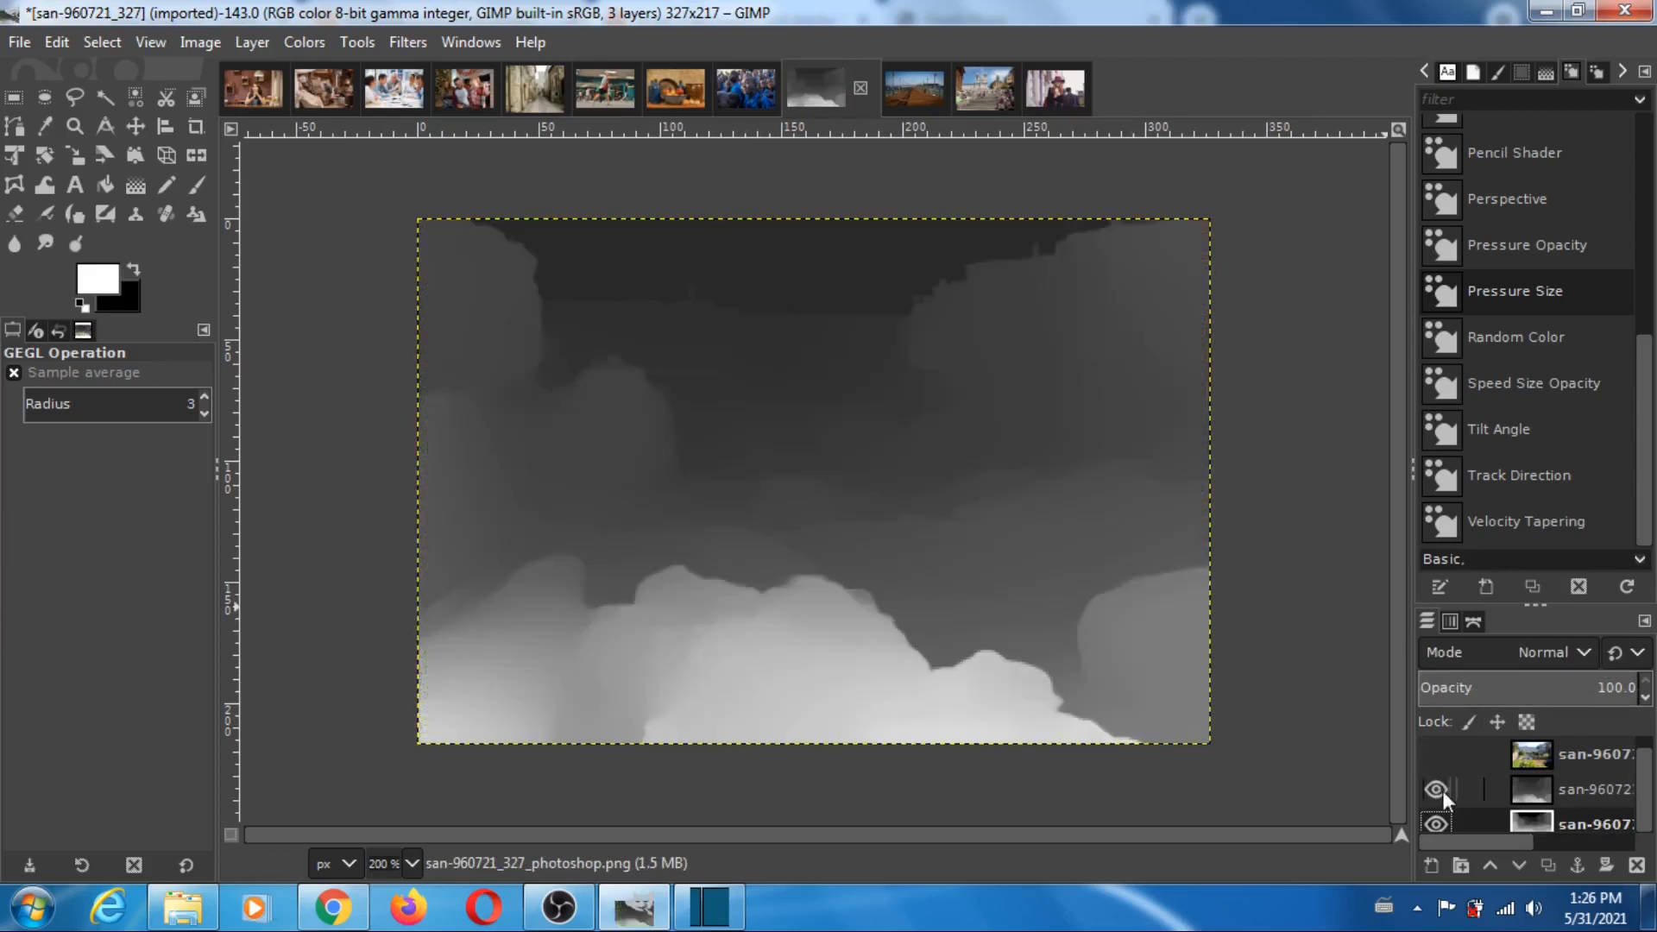
left_click(1437, 789)
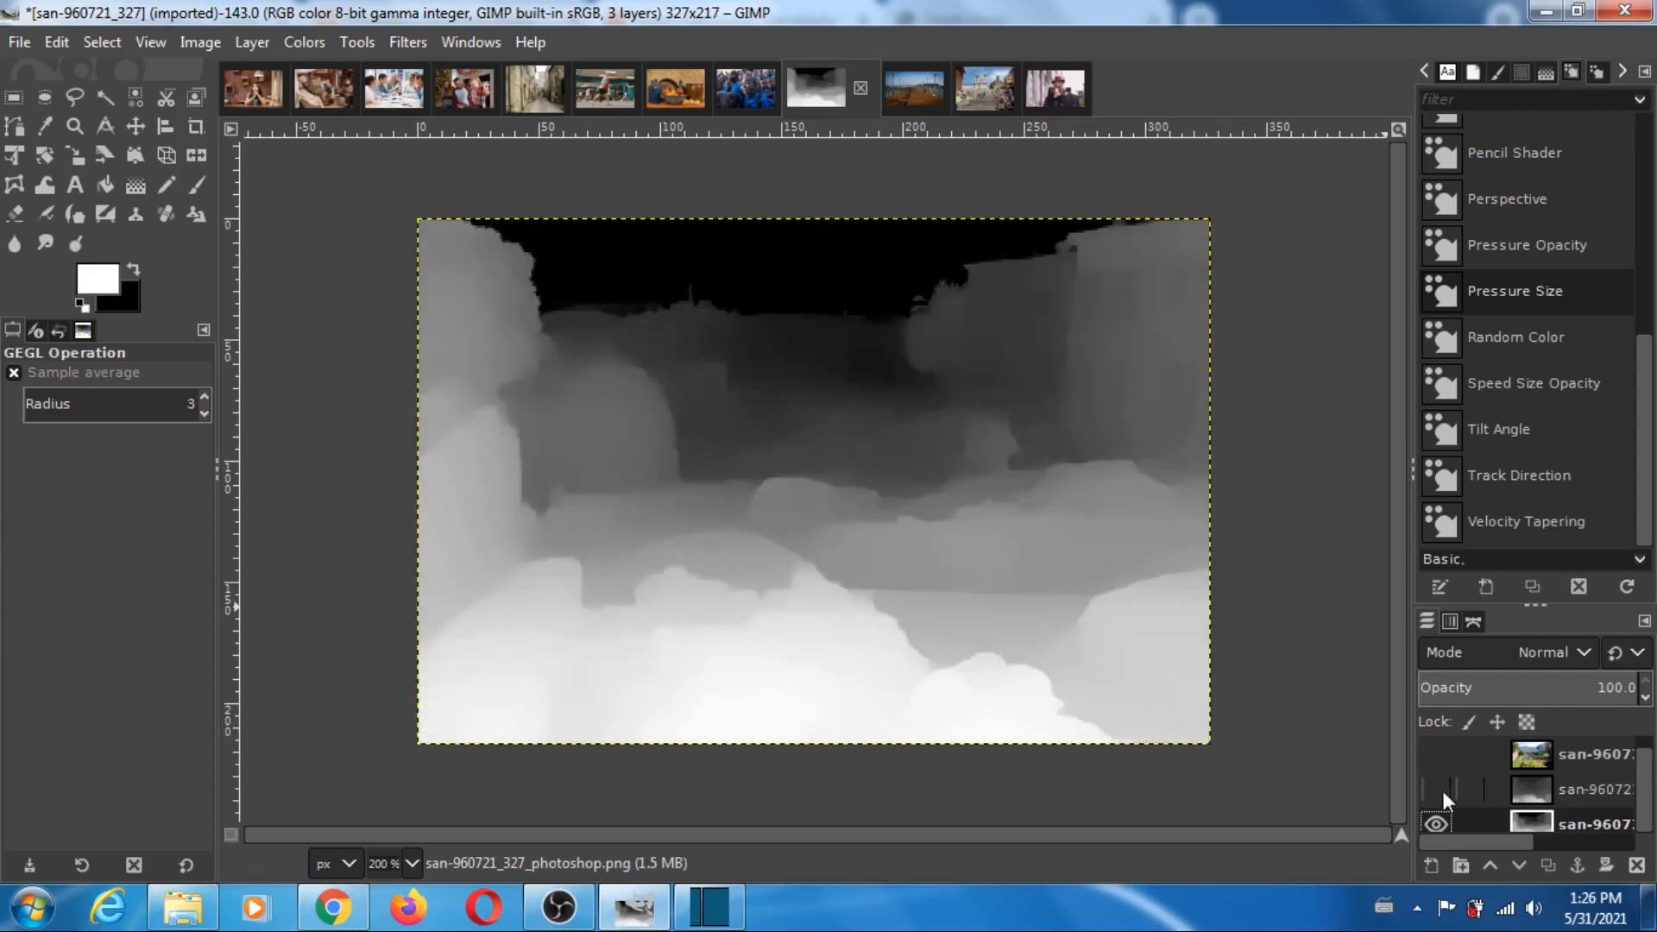
left_click(1436, 789)
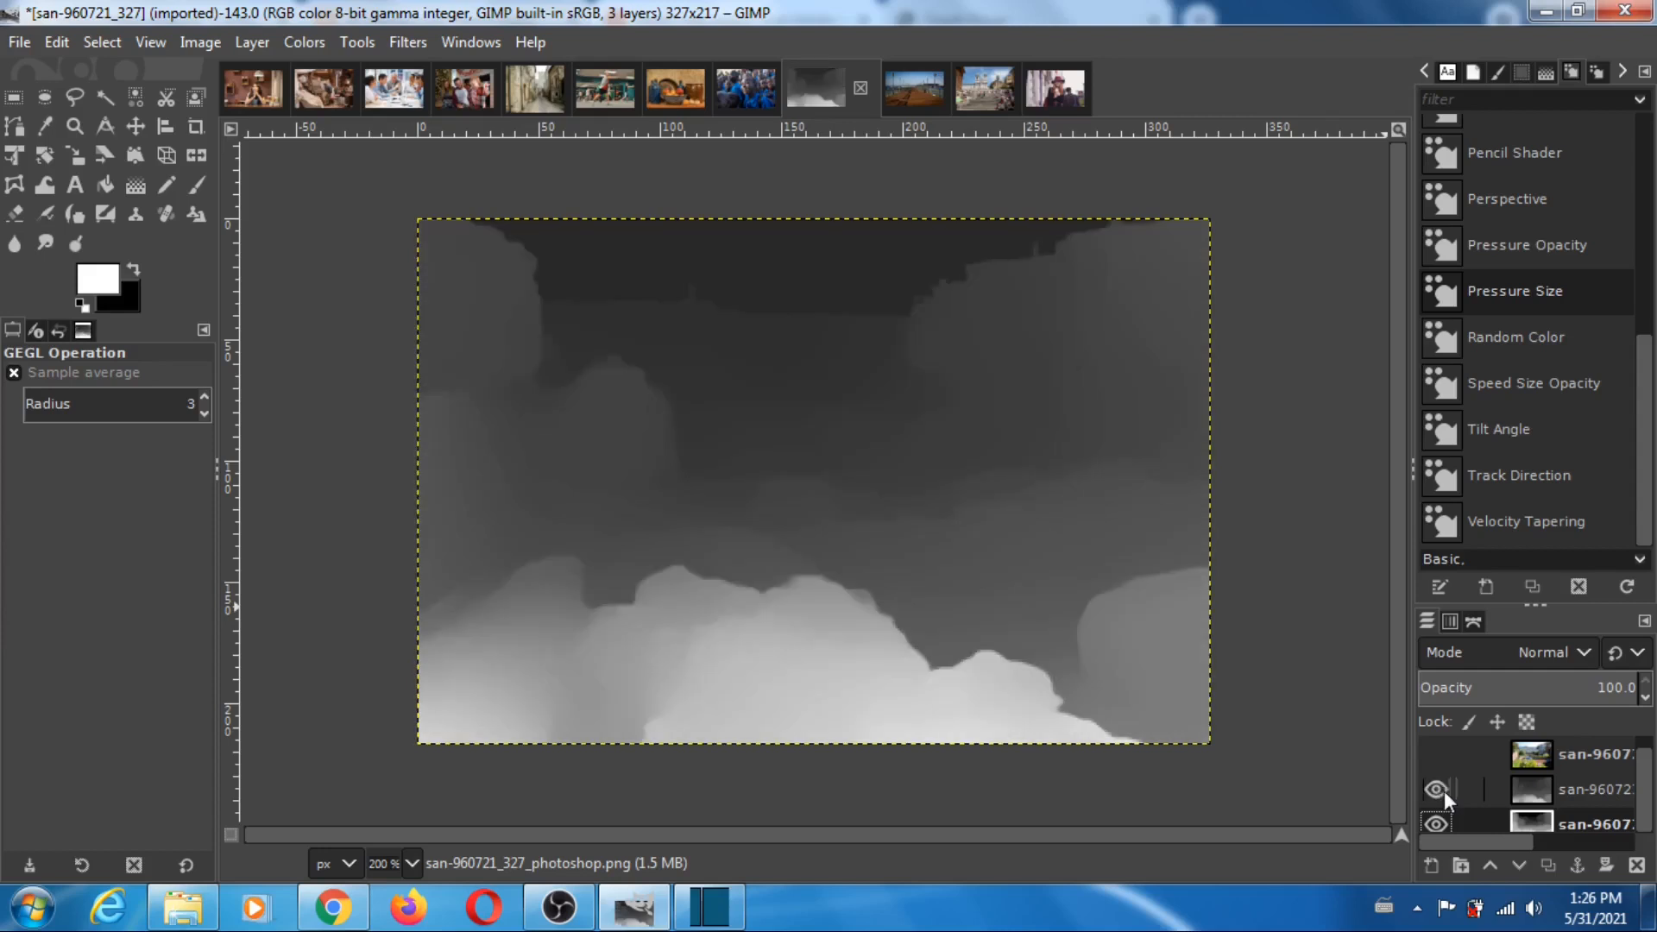
left_click(1436, 789)
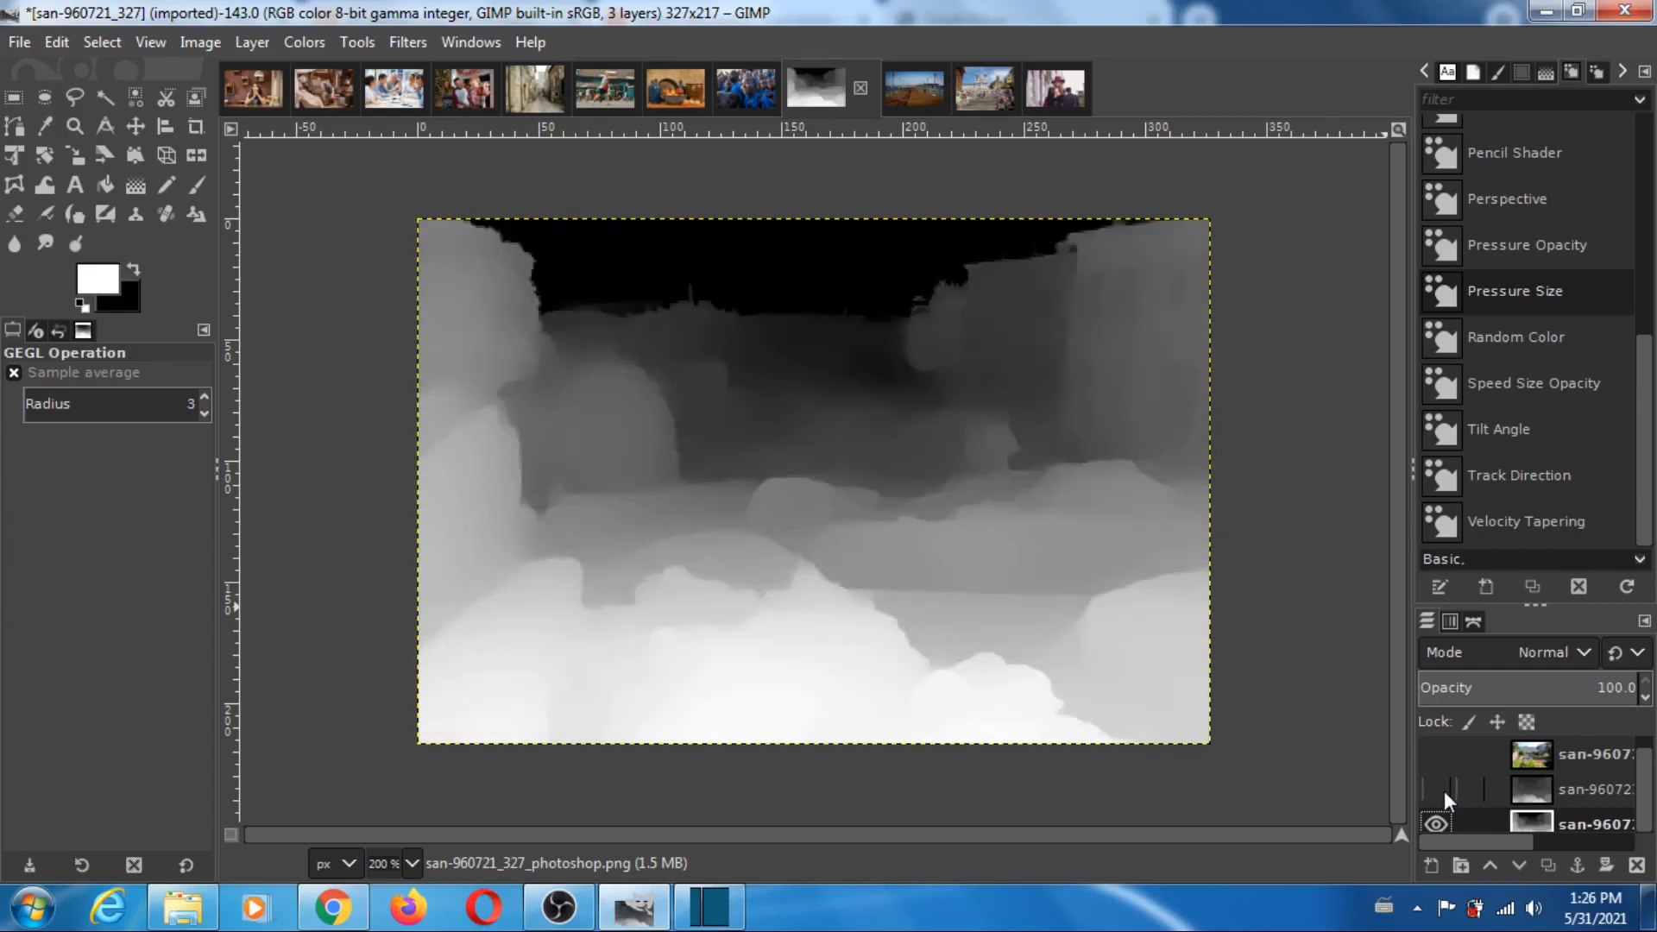
left_click(1436, 789)
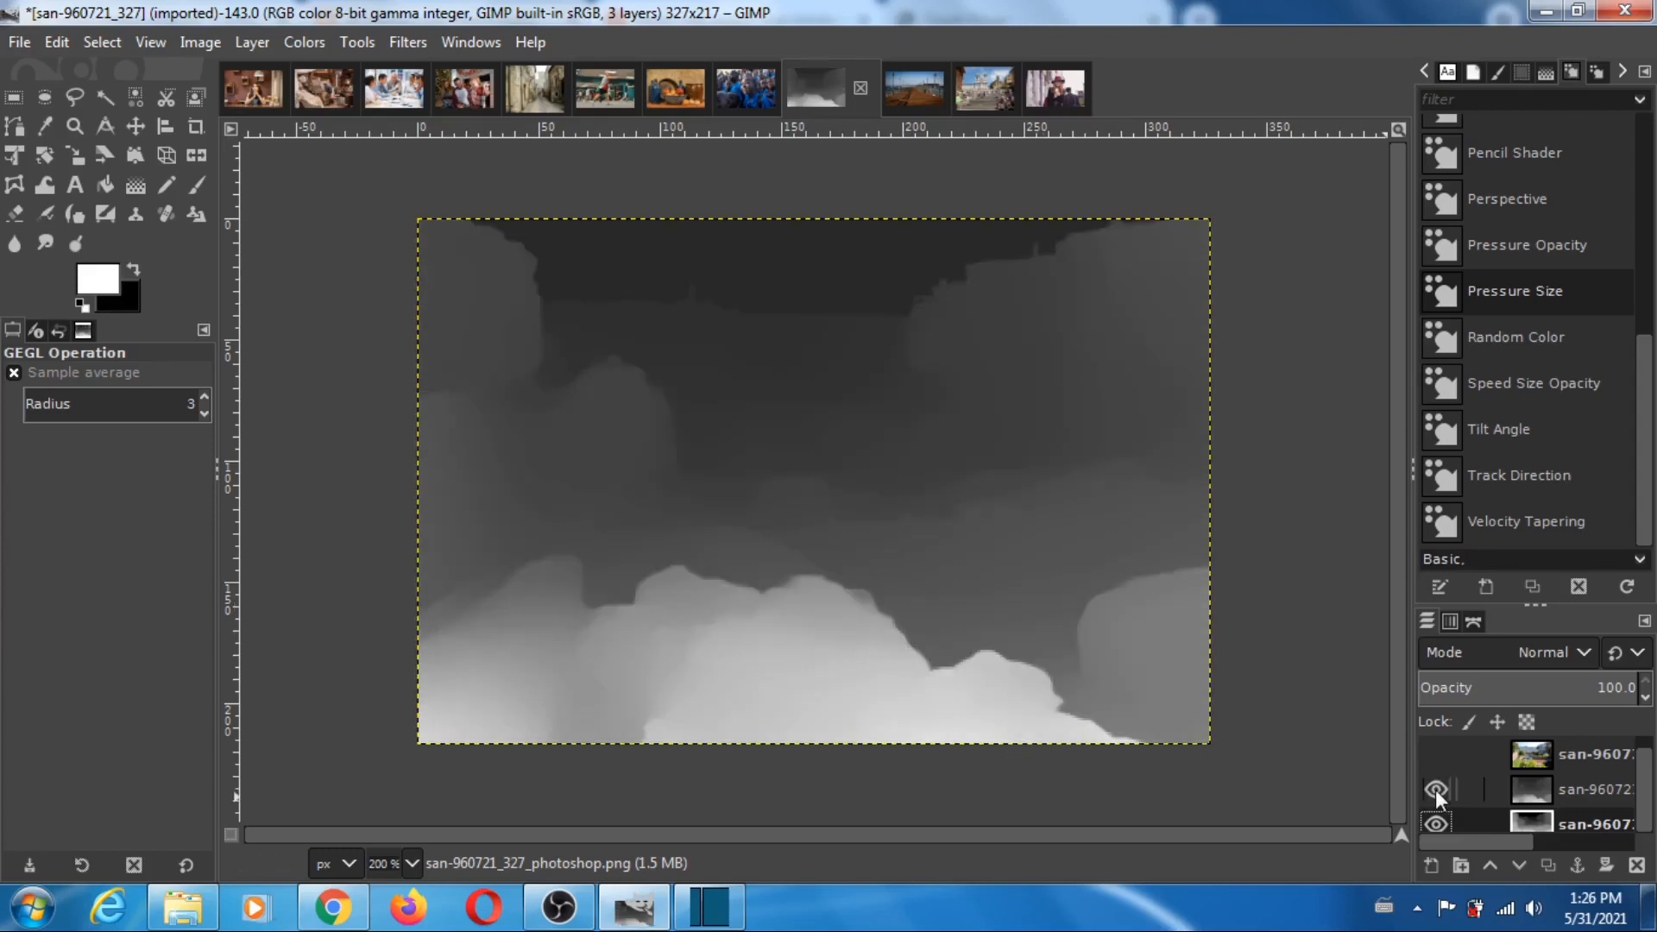
left_click(1436, 791)
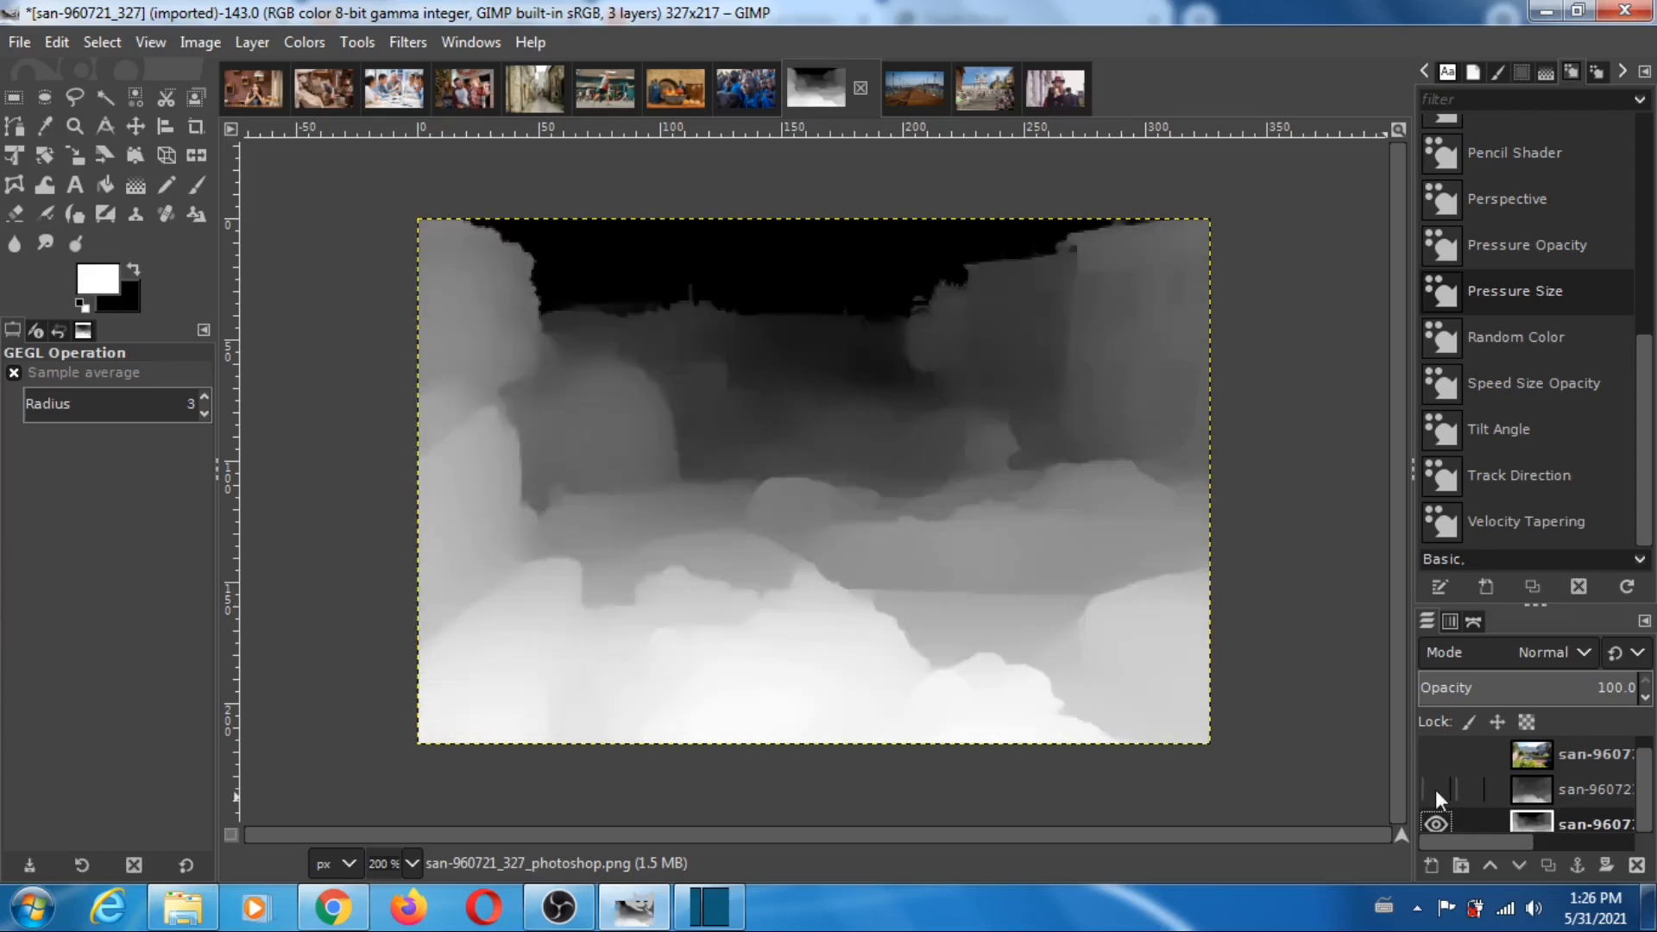
left_click(1436, 790)
left_click(1436, 791)
left_click(1436, 791)
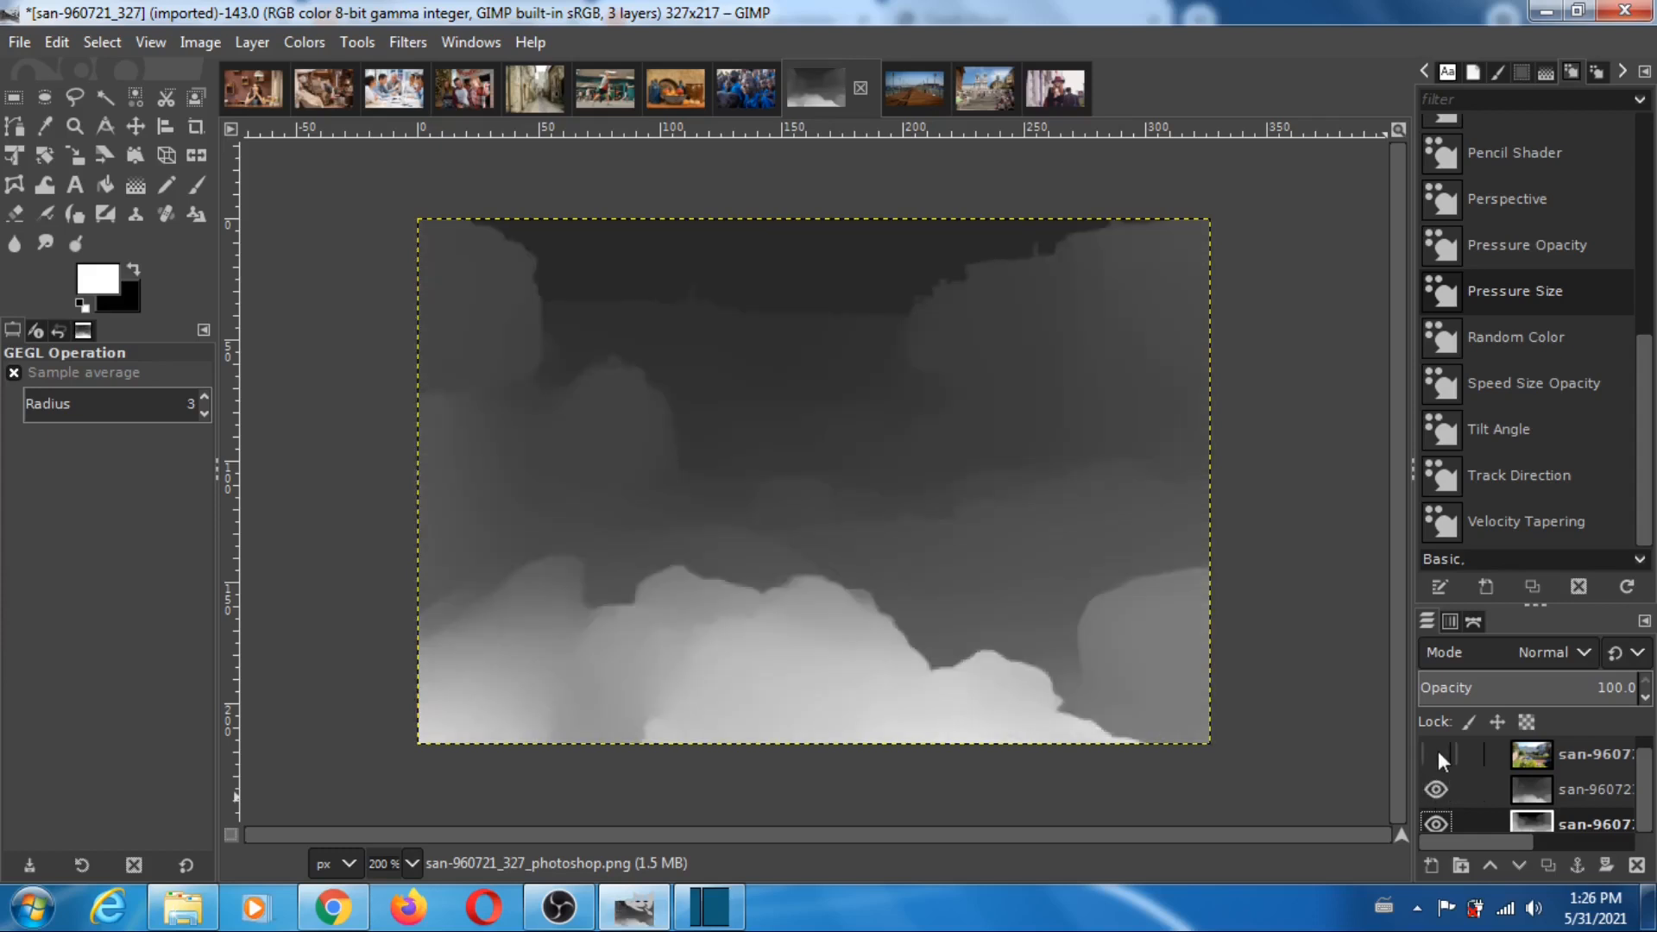
left_click(1438, 755)
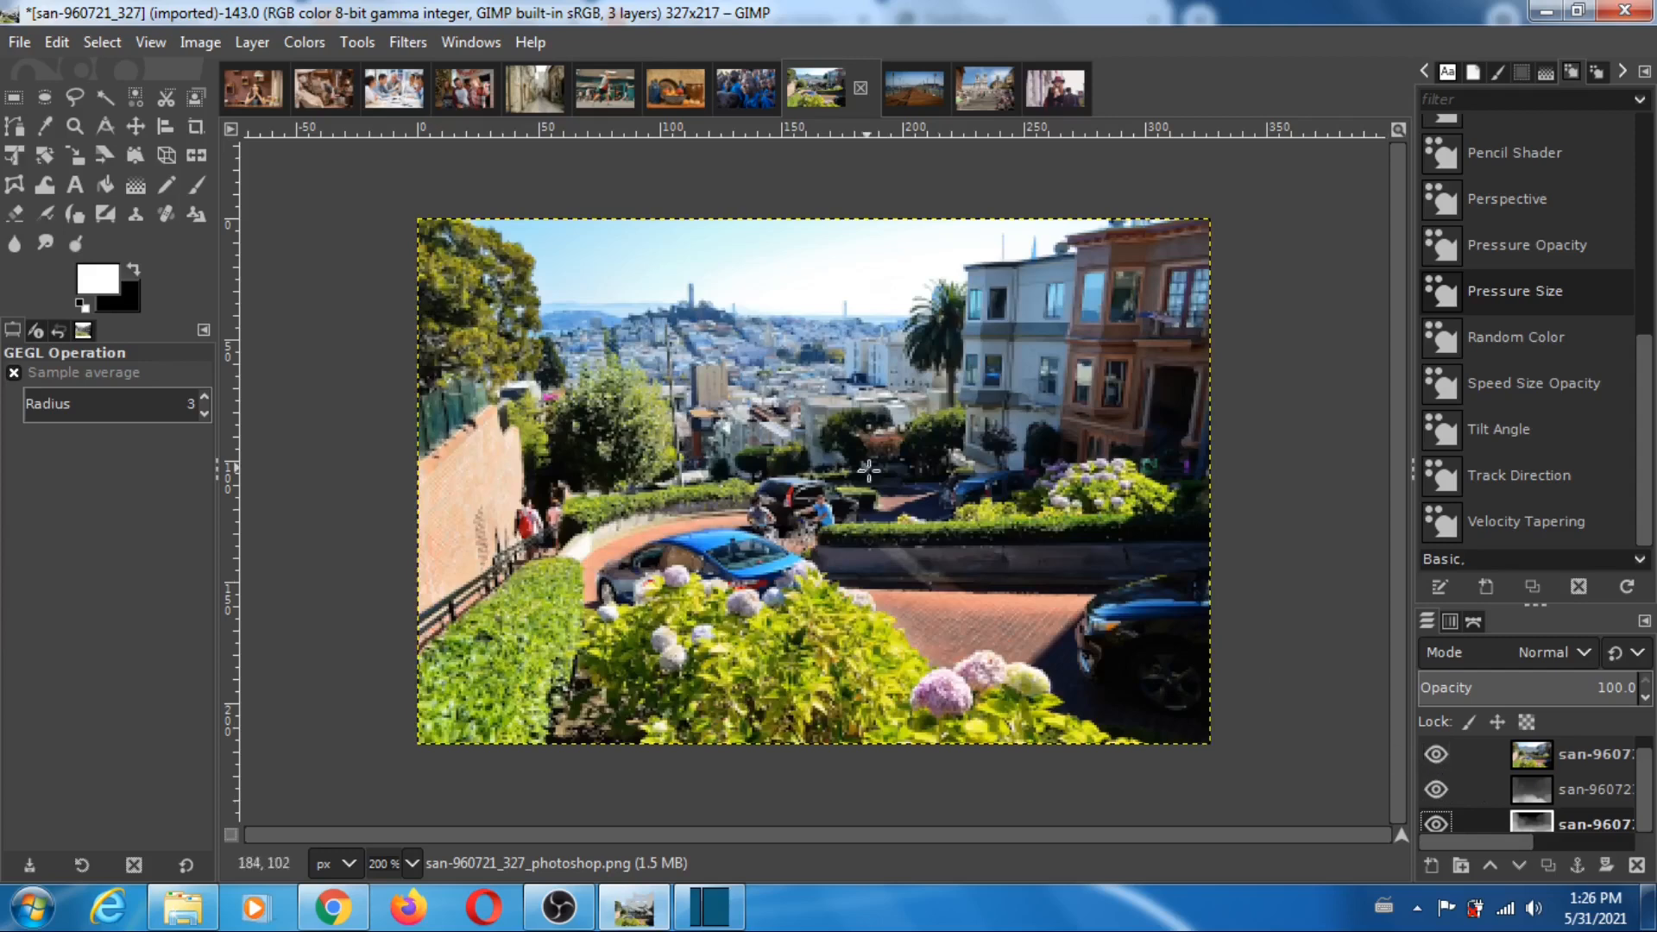
- In the san-francisco-1596183_334 image, hide the photo, toggle the MiDaS layer repeatedly to compare it with Photoshop's depth map, and restore all layers
left_click(906, 86)
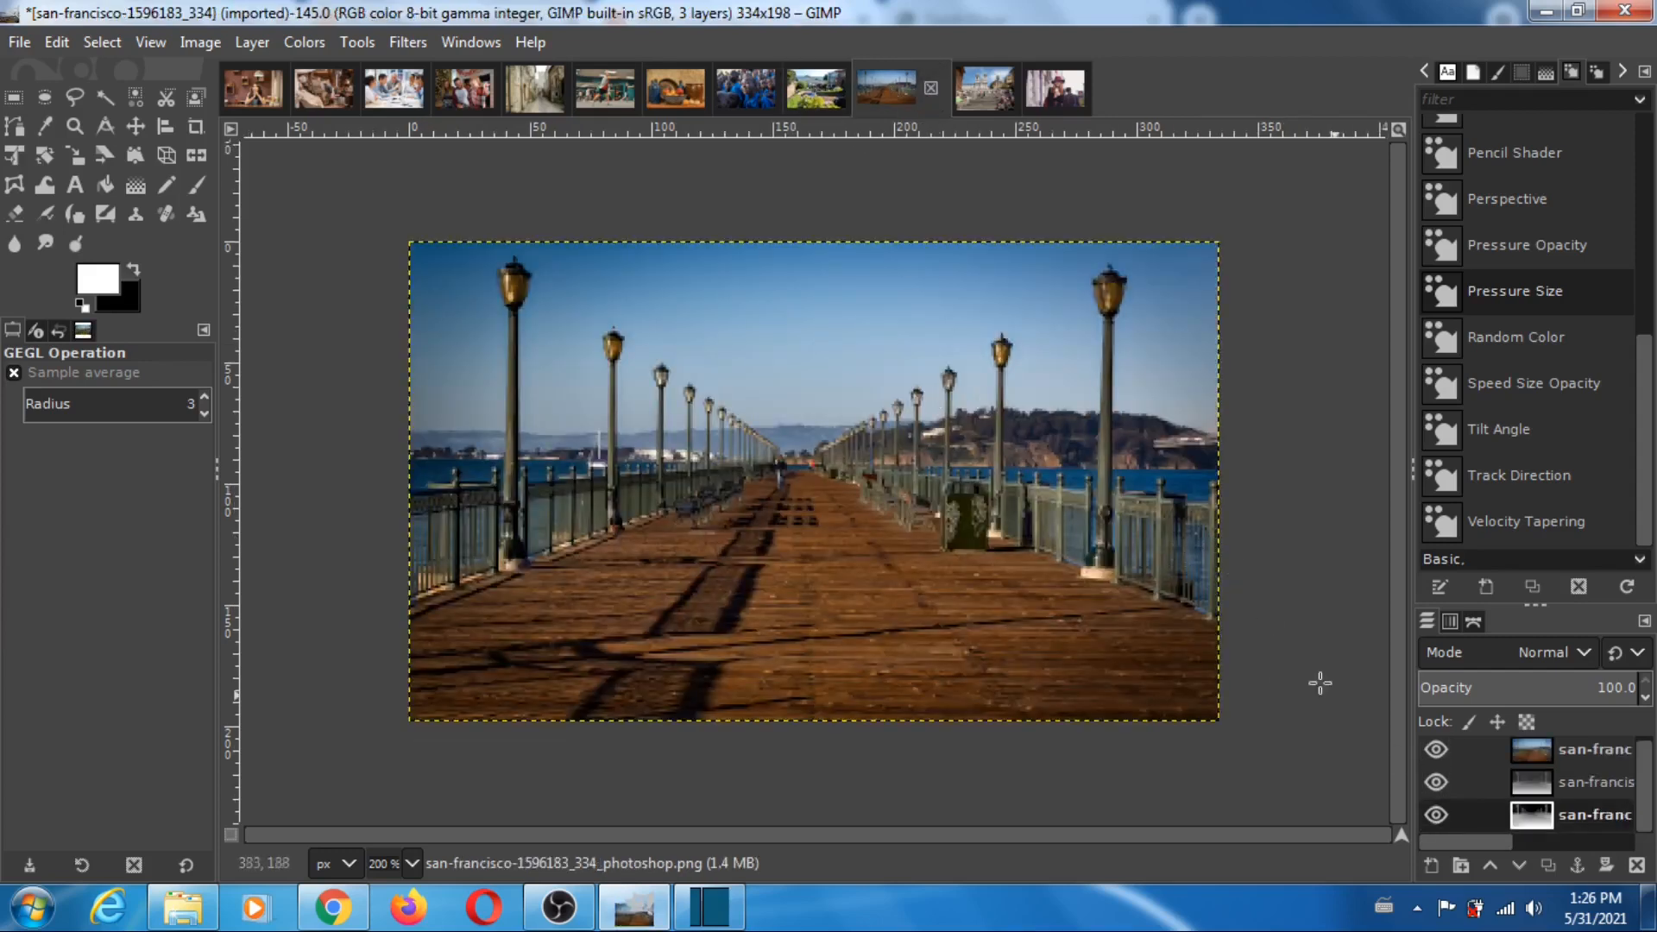
left_click(1437, 750)
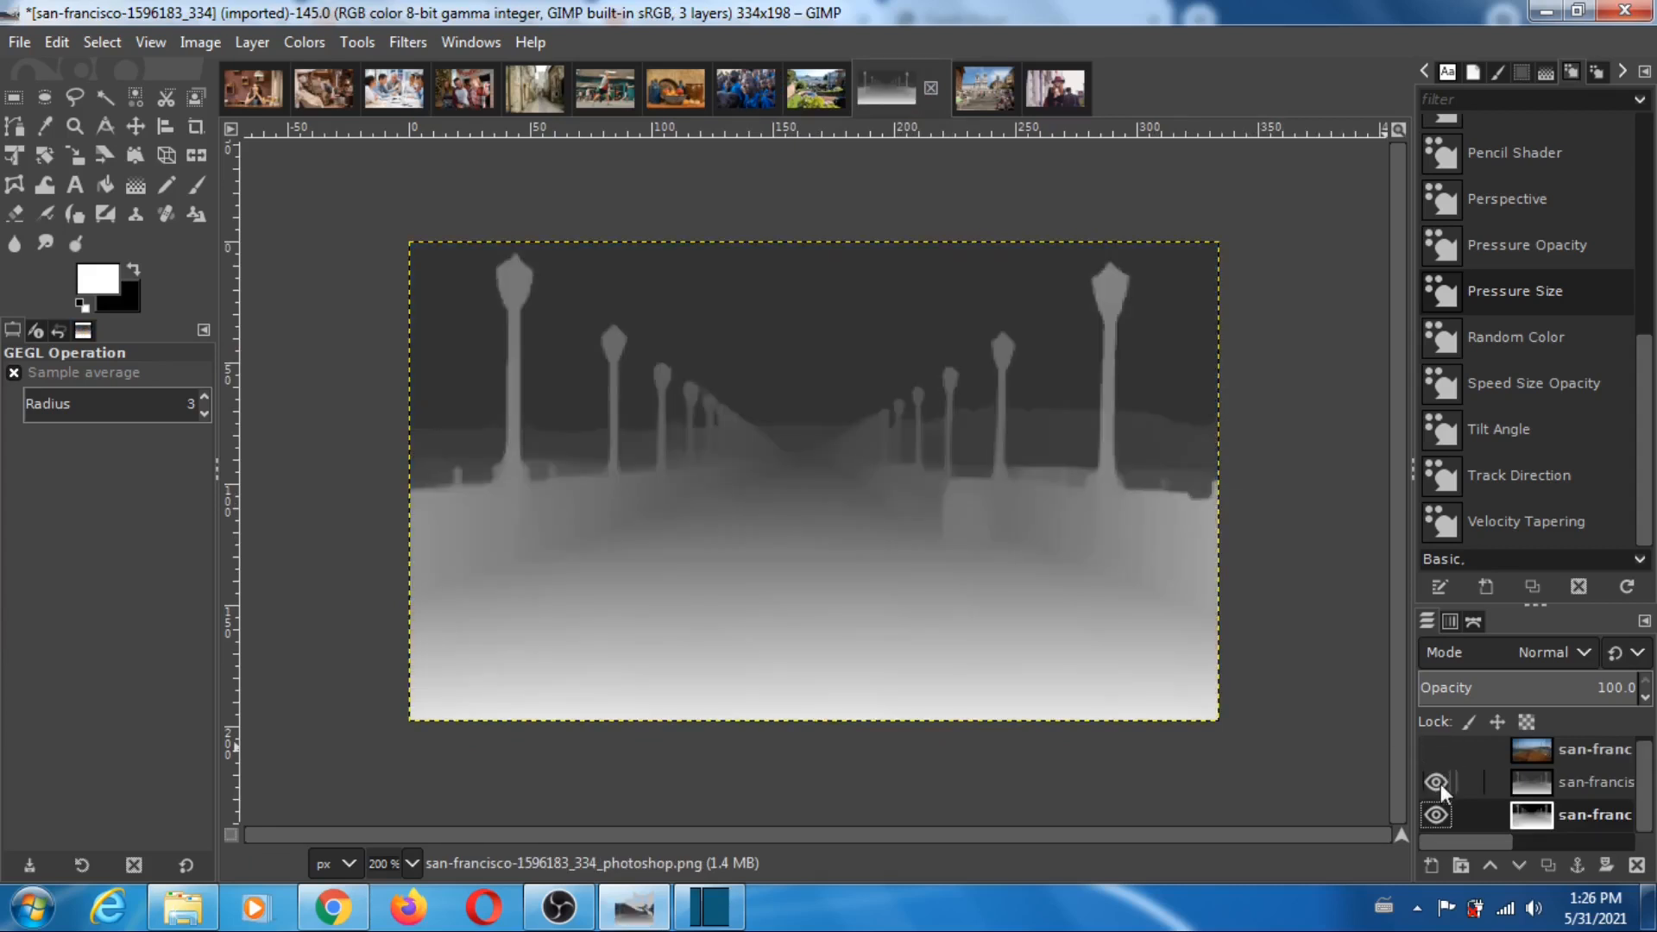
left_click(1437, 783)
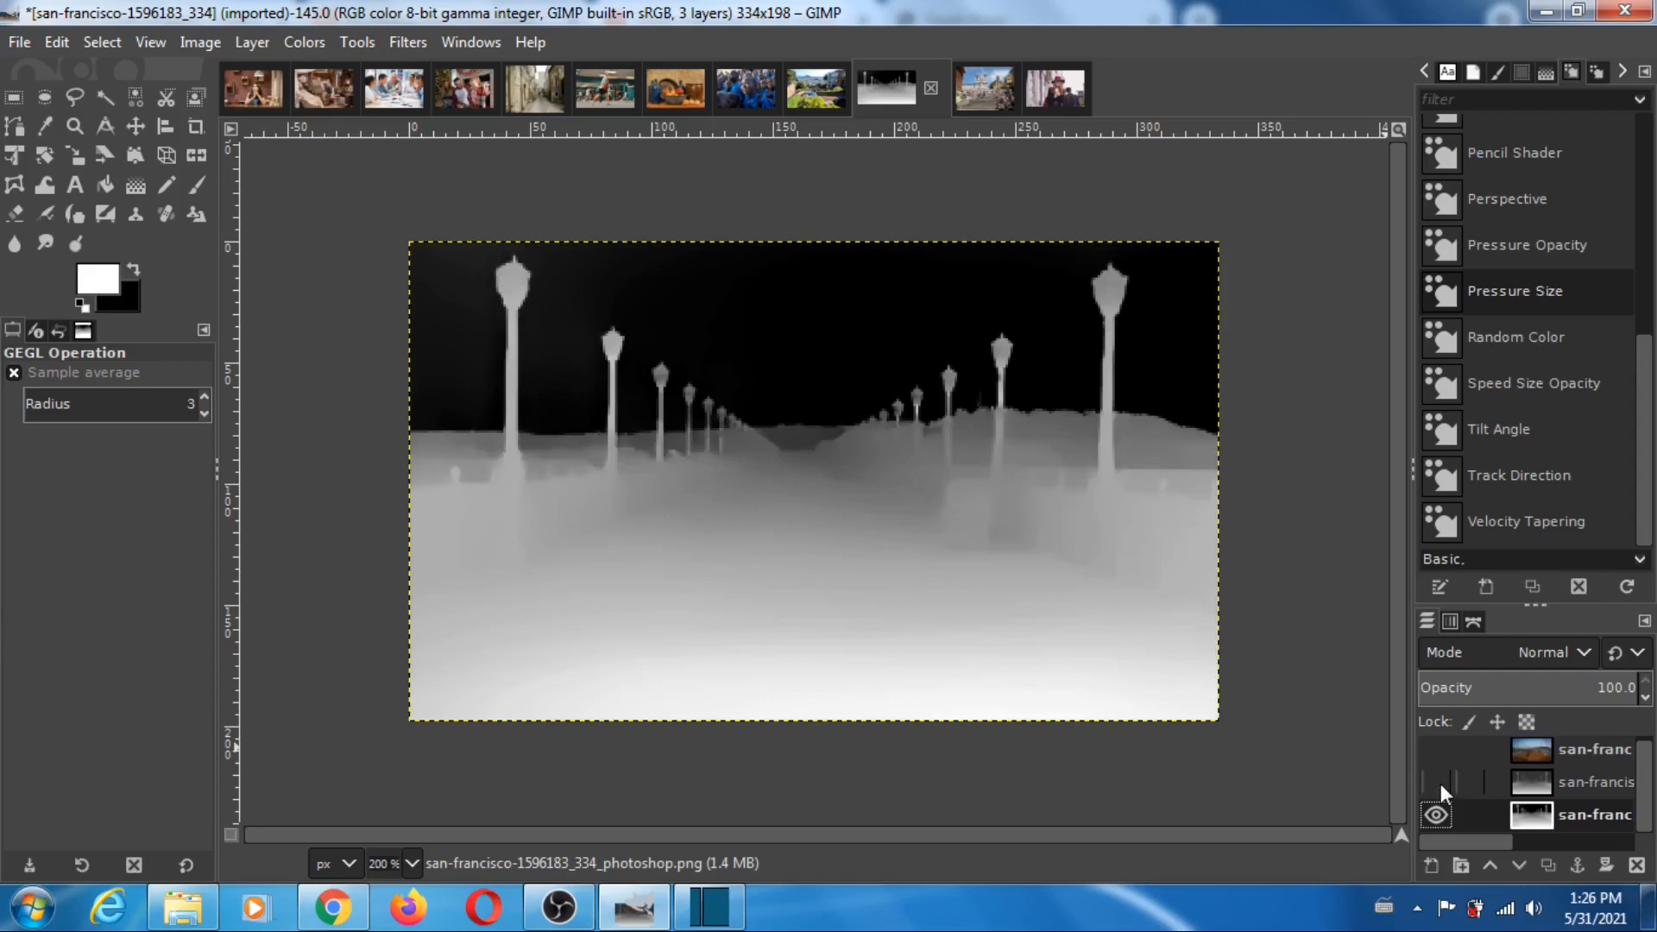
left_click(1437, 783)
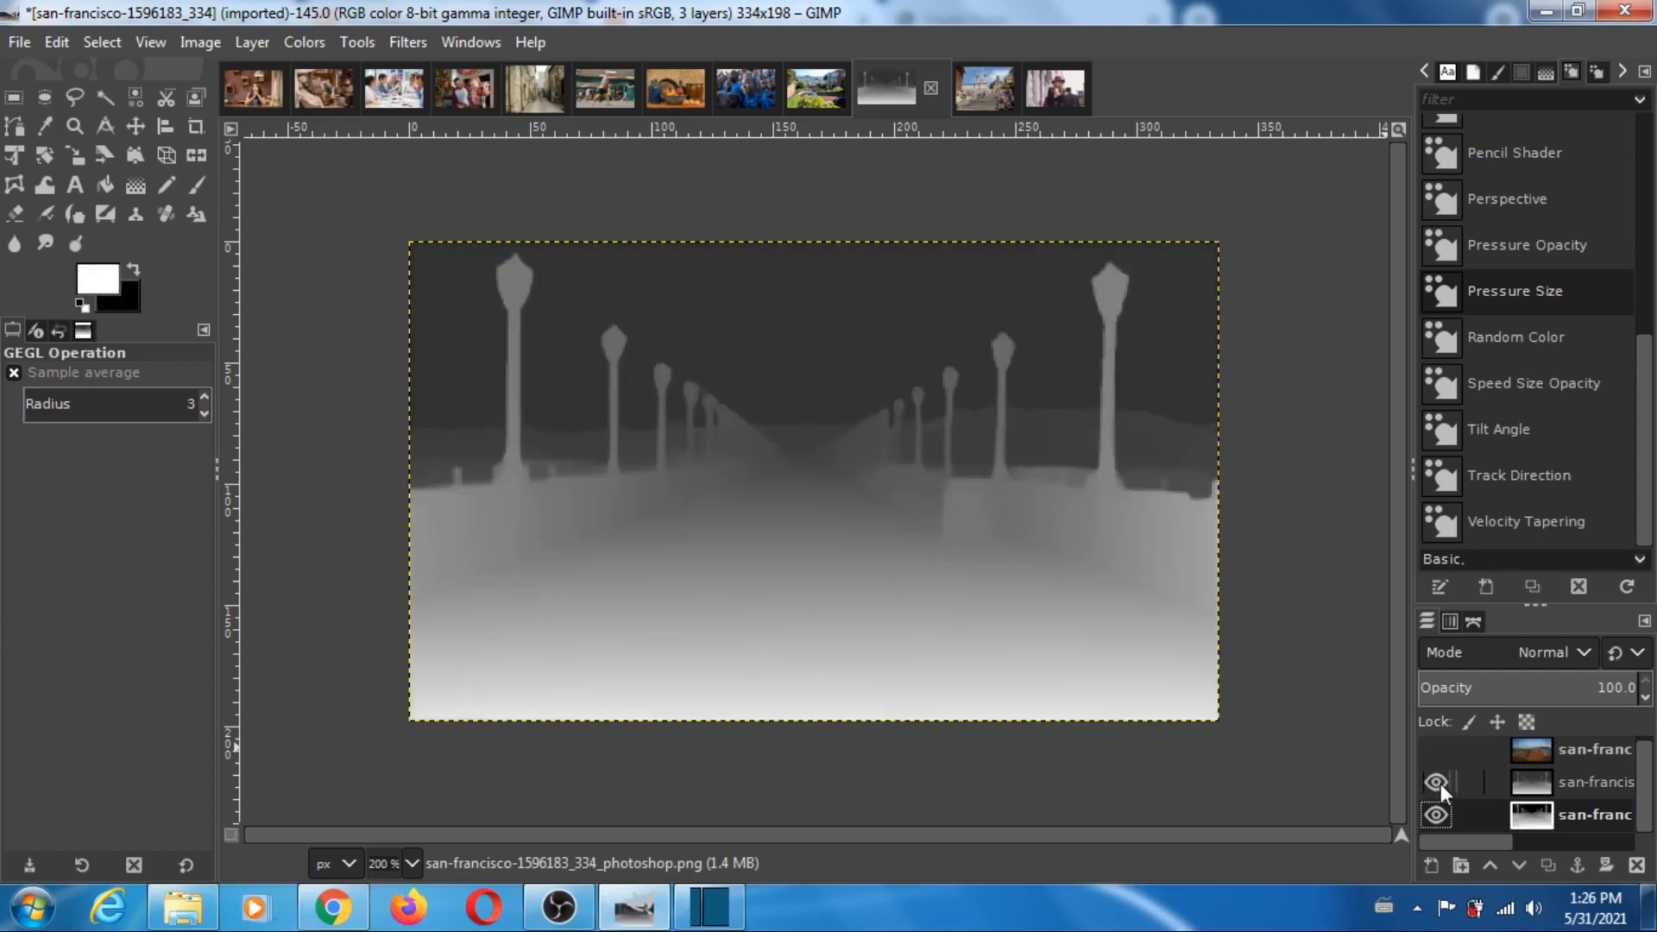
left_click(1437, 783)
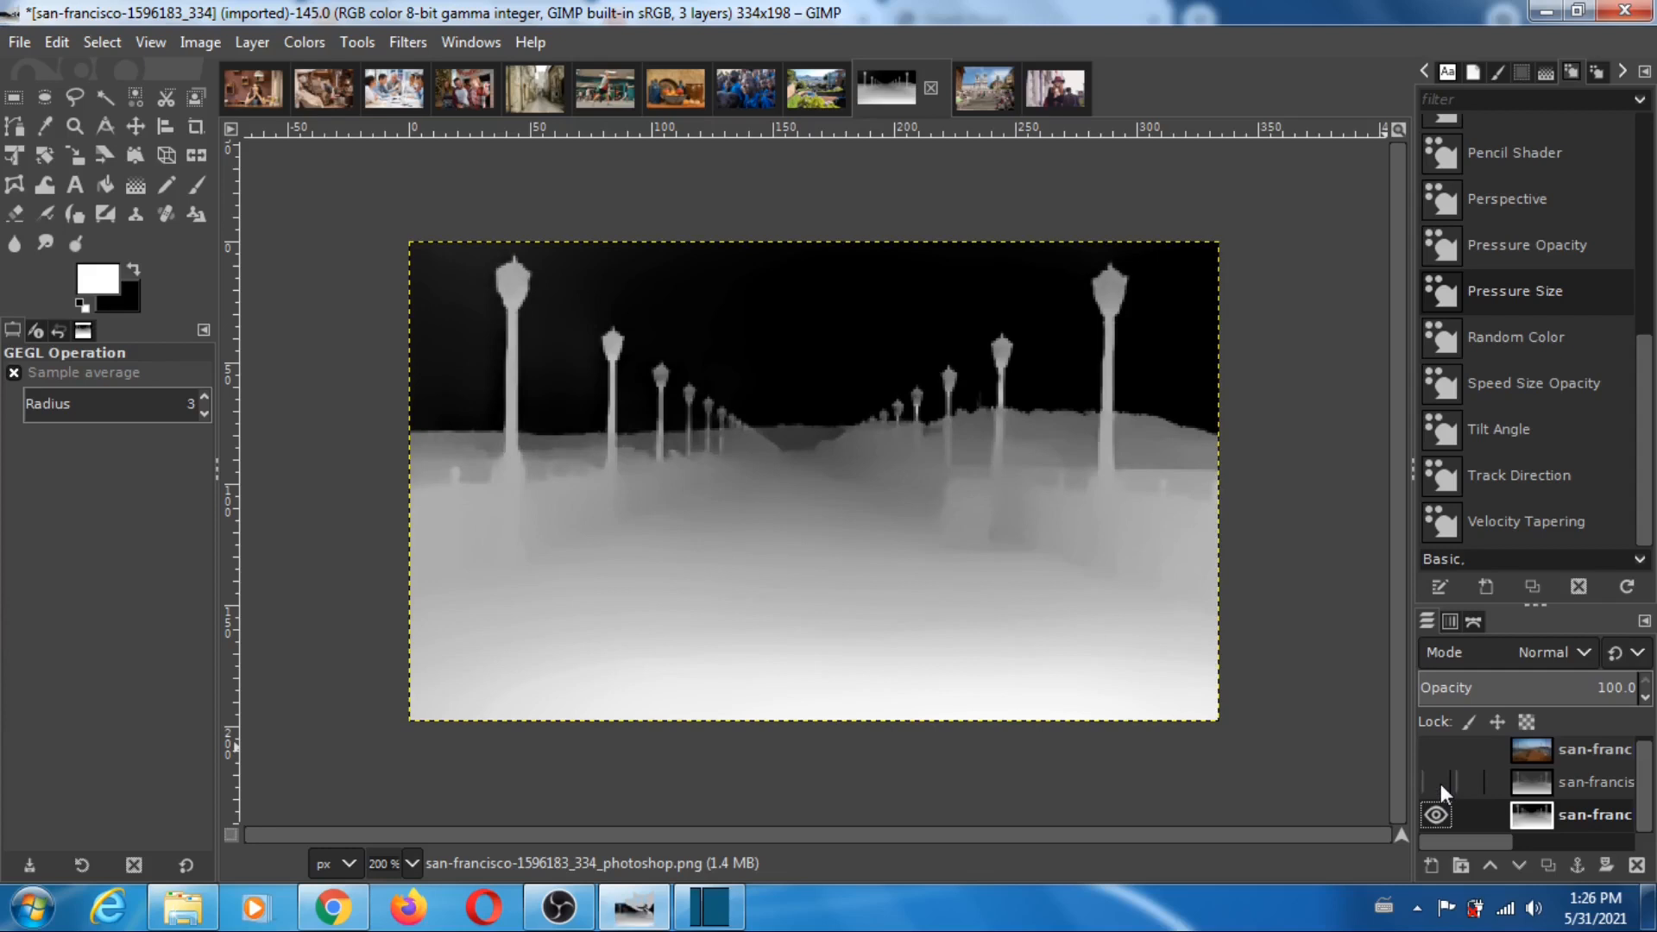
left_click(1437, 782)
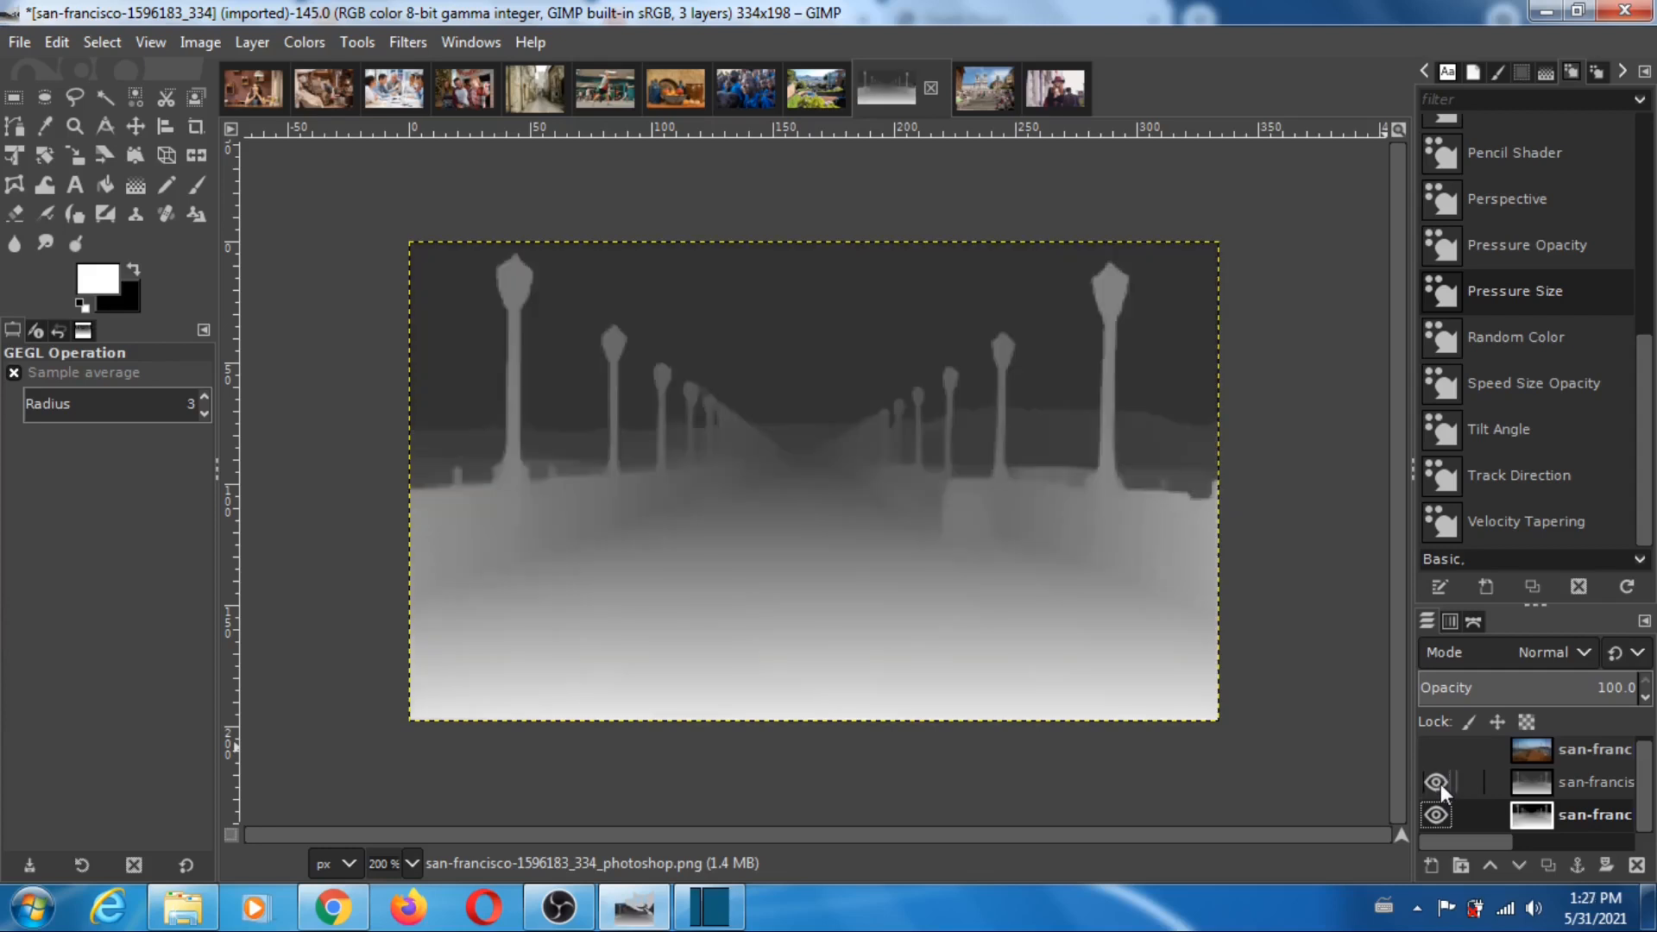
left_click(1437, 782)
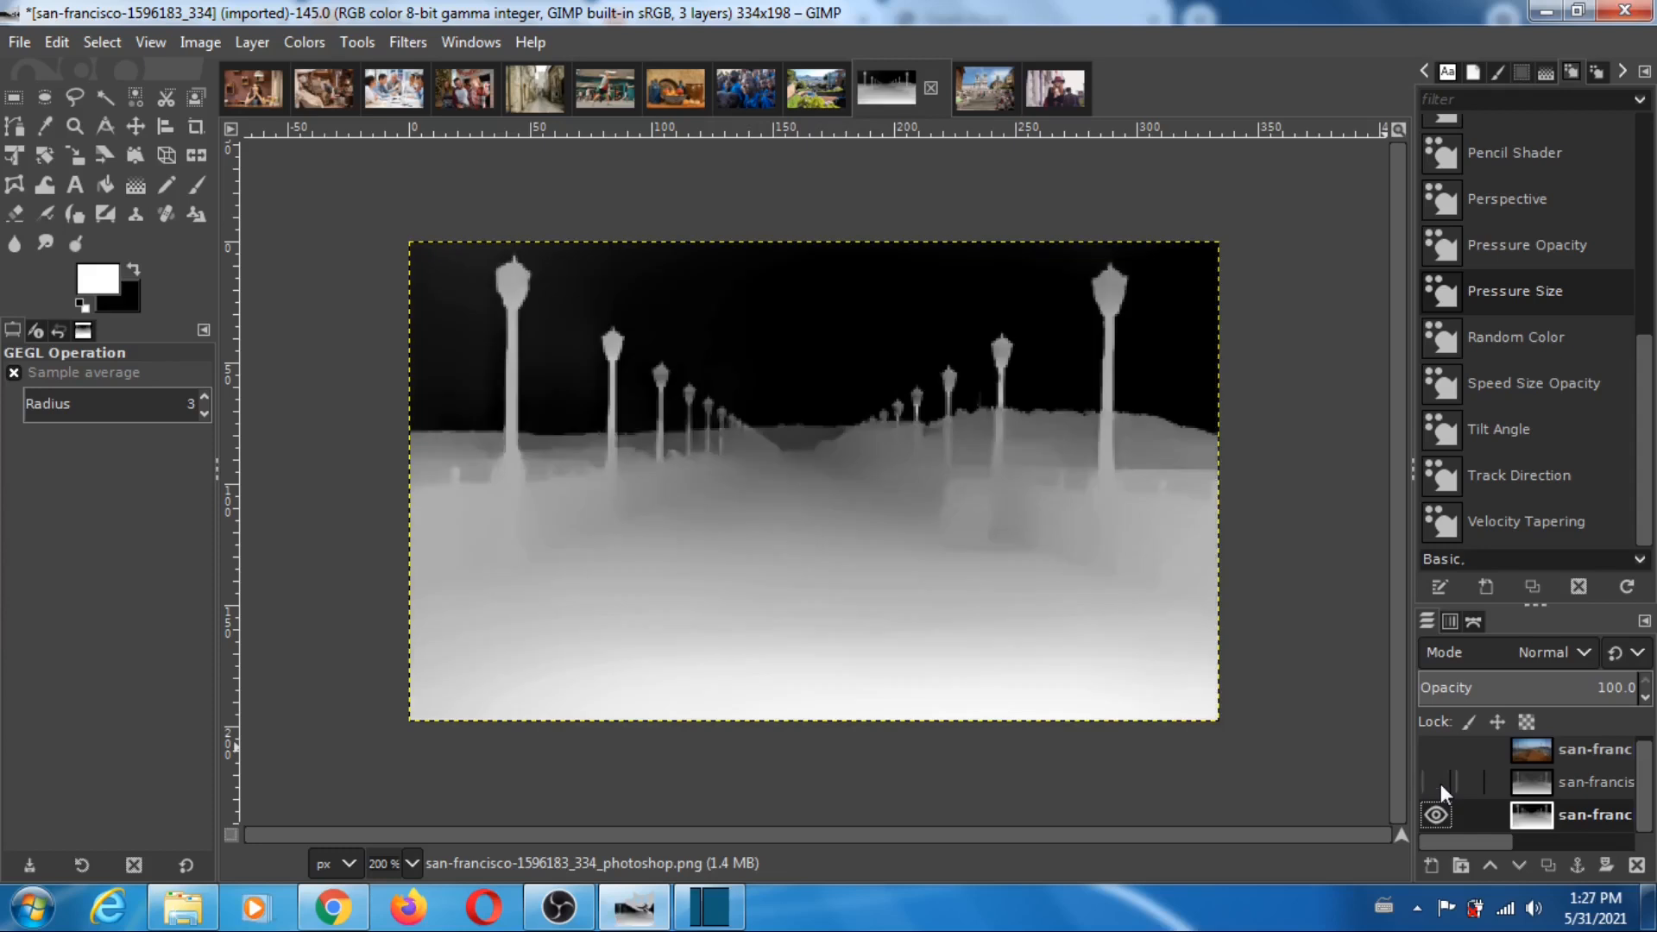
left_click(1437, 783)
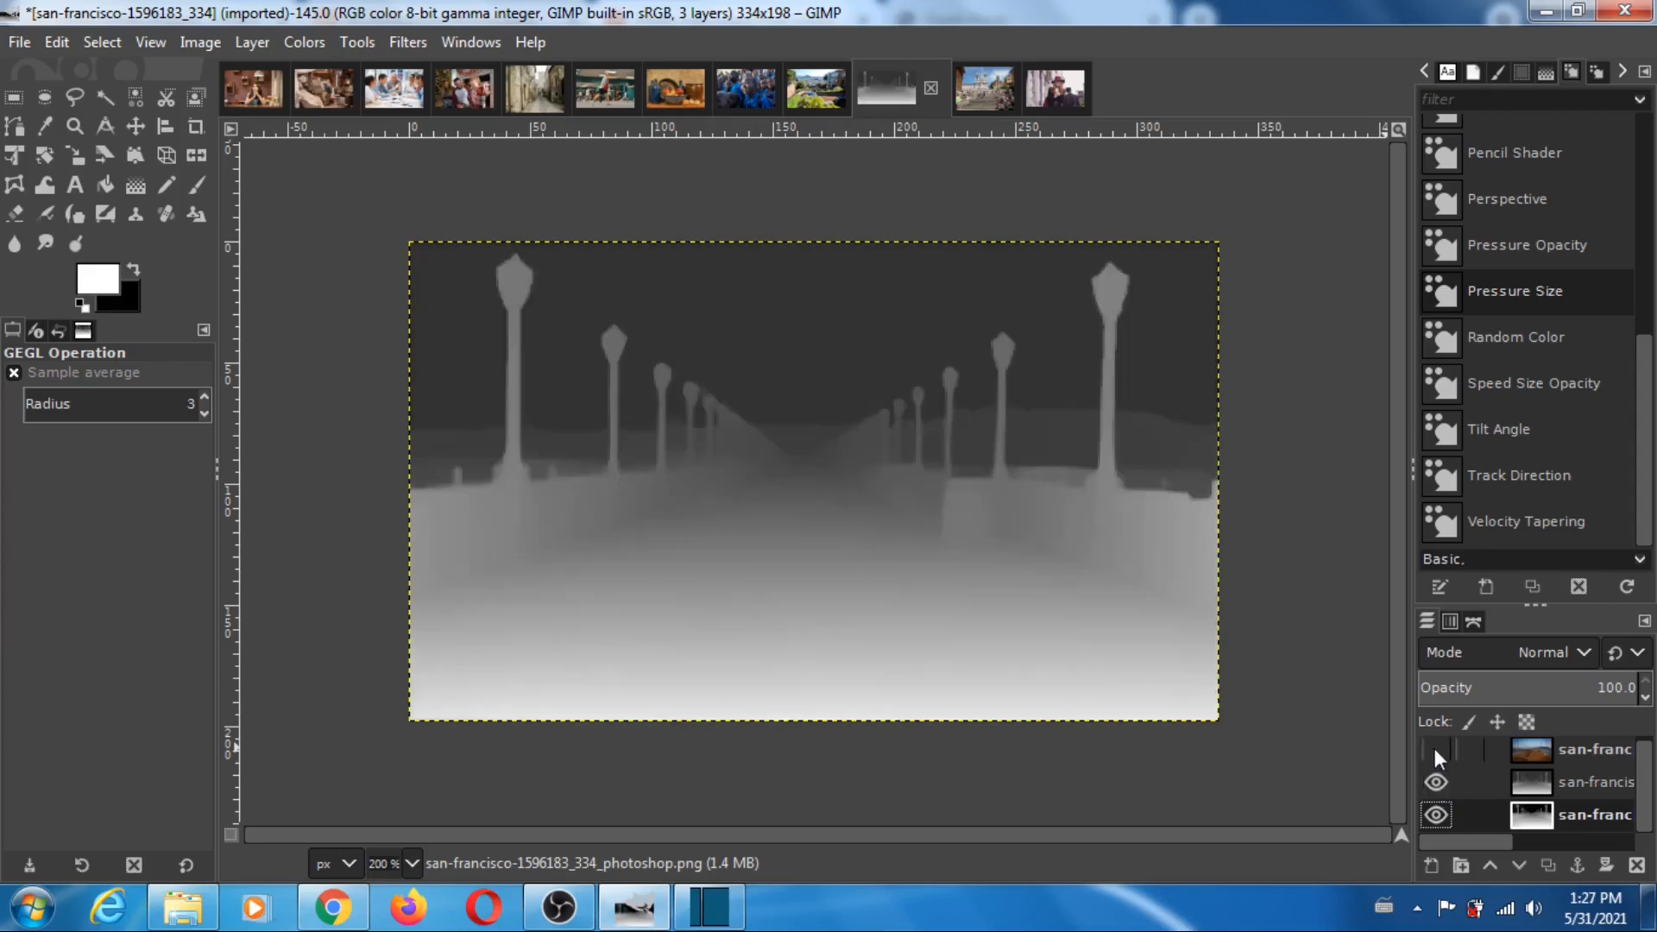
left_click(1435, 749)
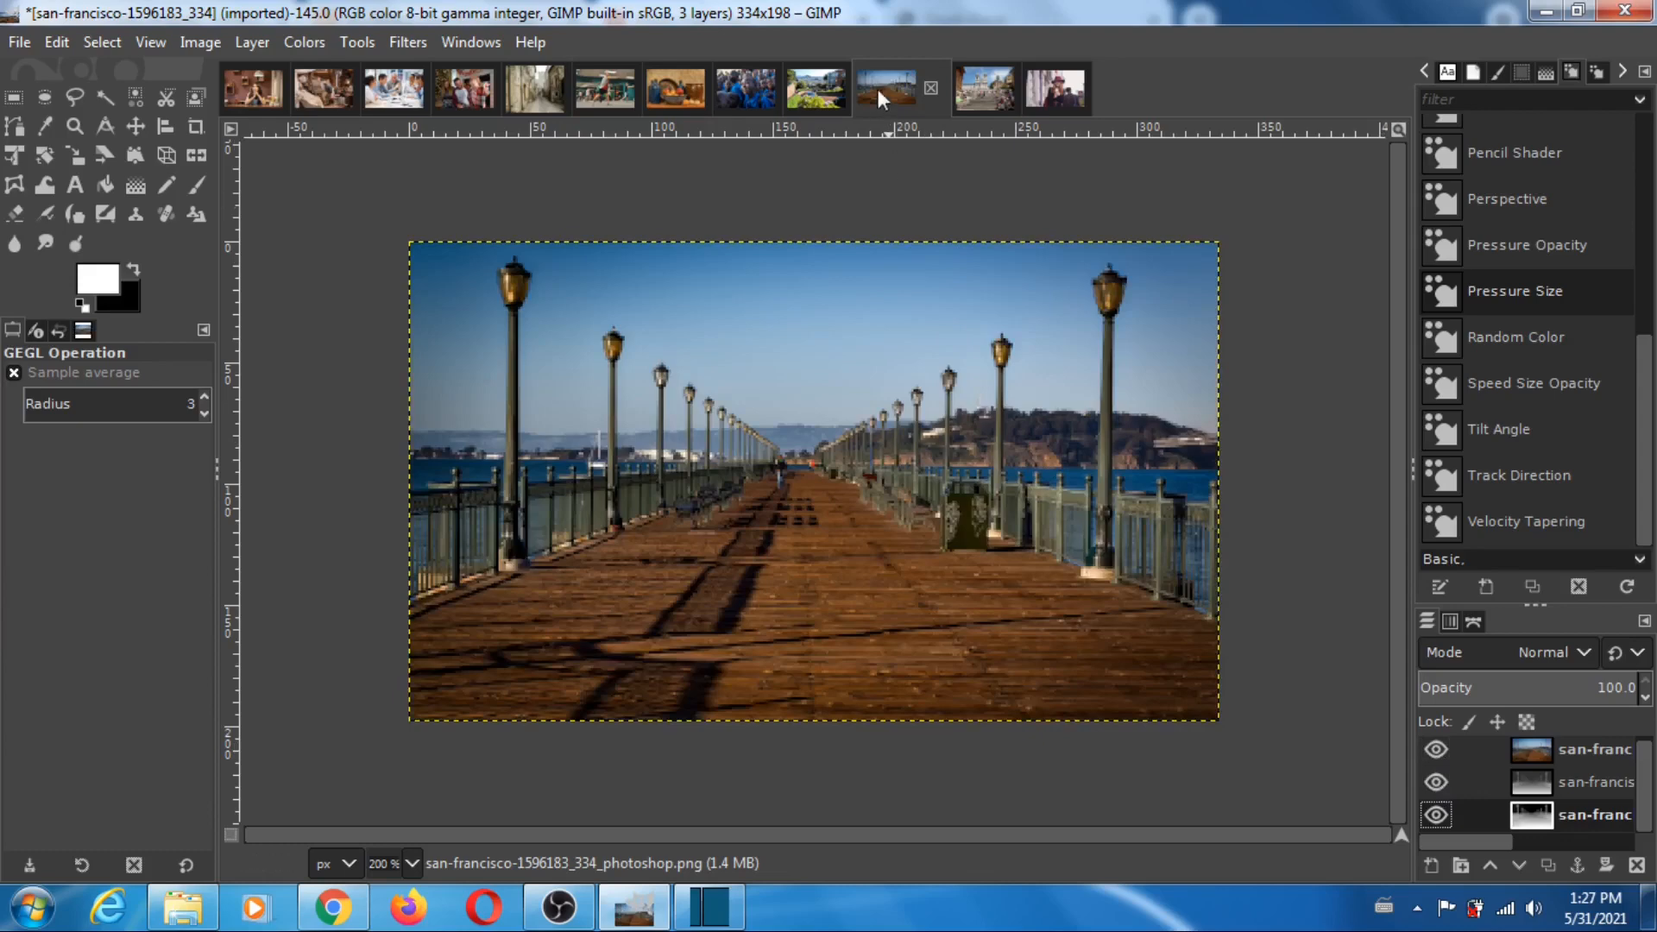
- In the spanish-steps-84181_290 image, hide the photo, toggle the MiDaS layer repeatedly to compare it with Photoshop's depth map, and restore all layers
left_click(988, 89)
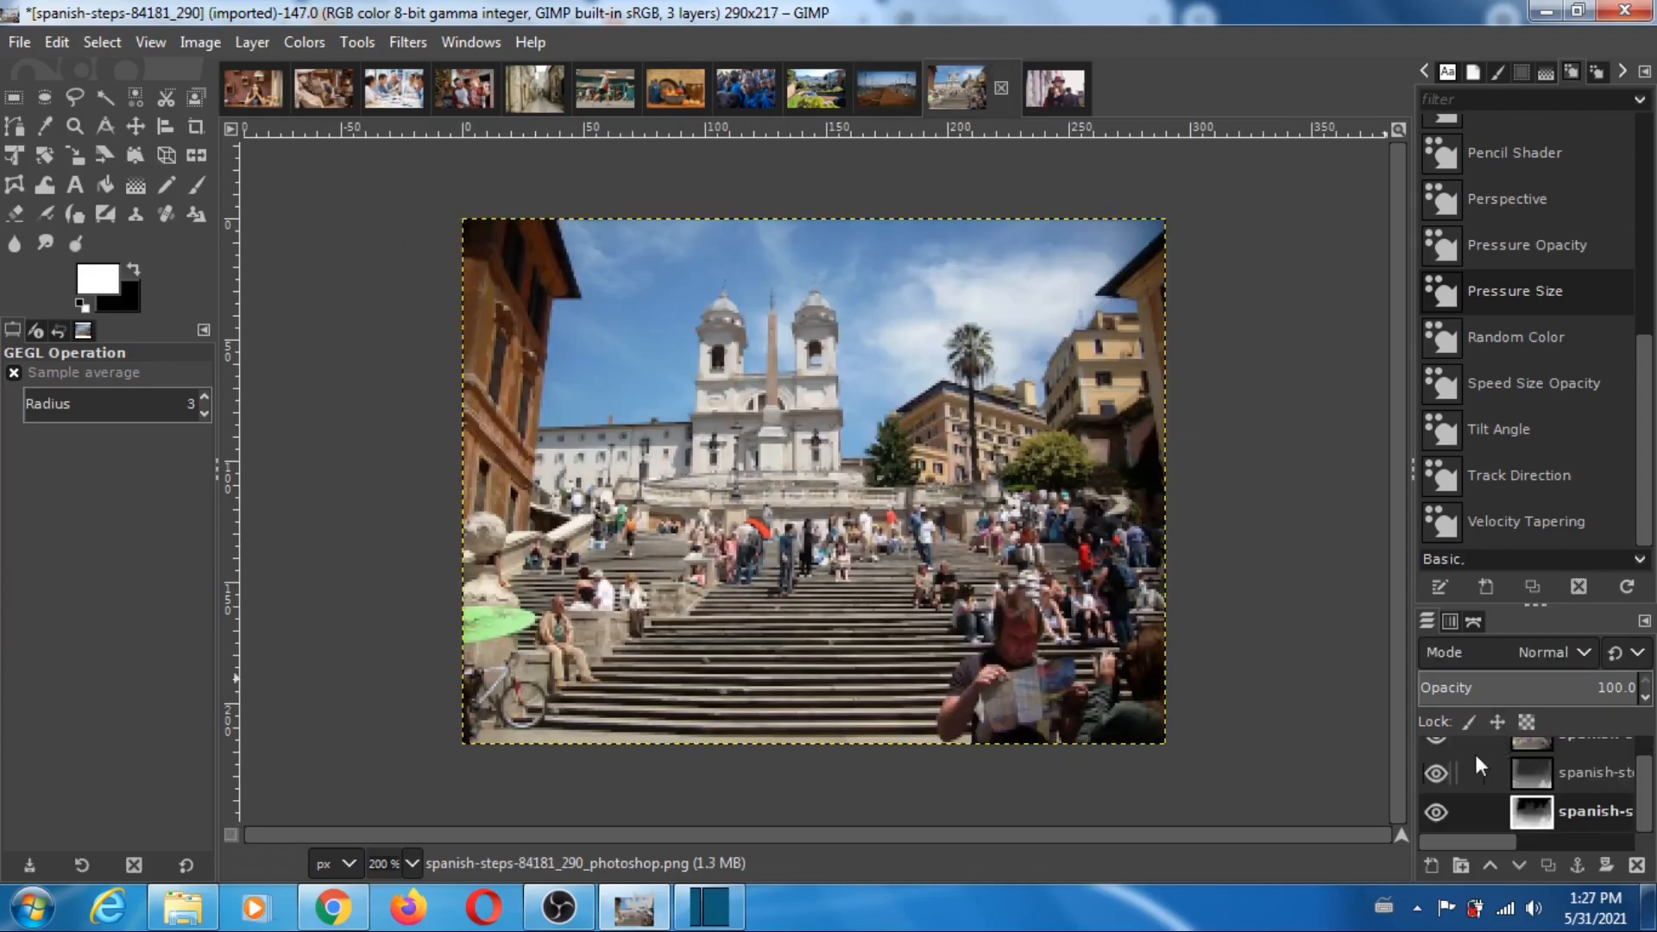
scroll(1647, 798, "up", 1)
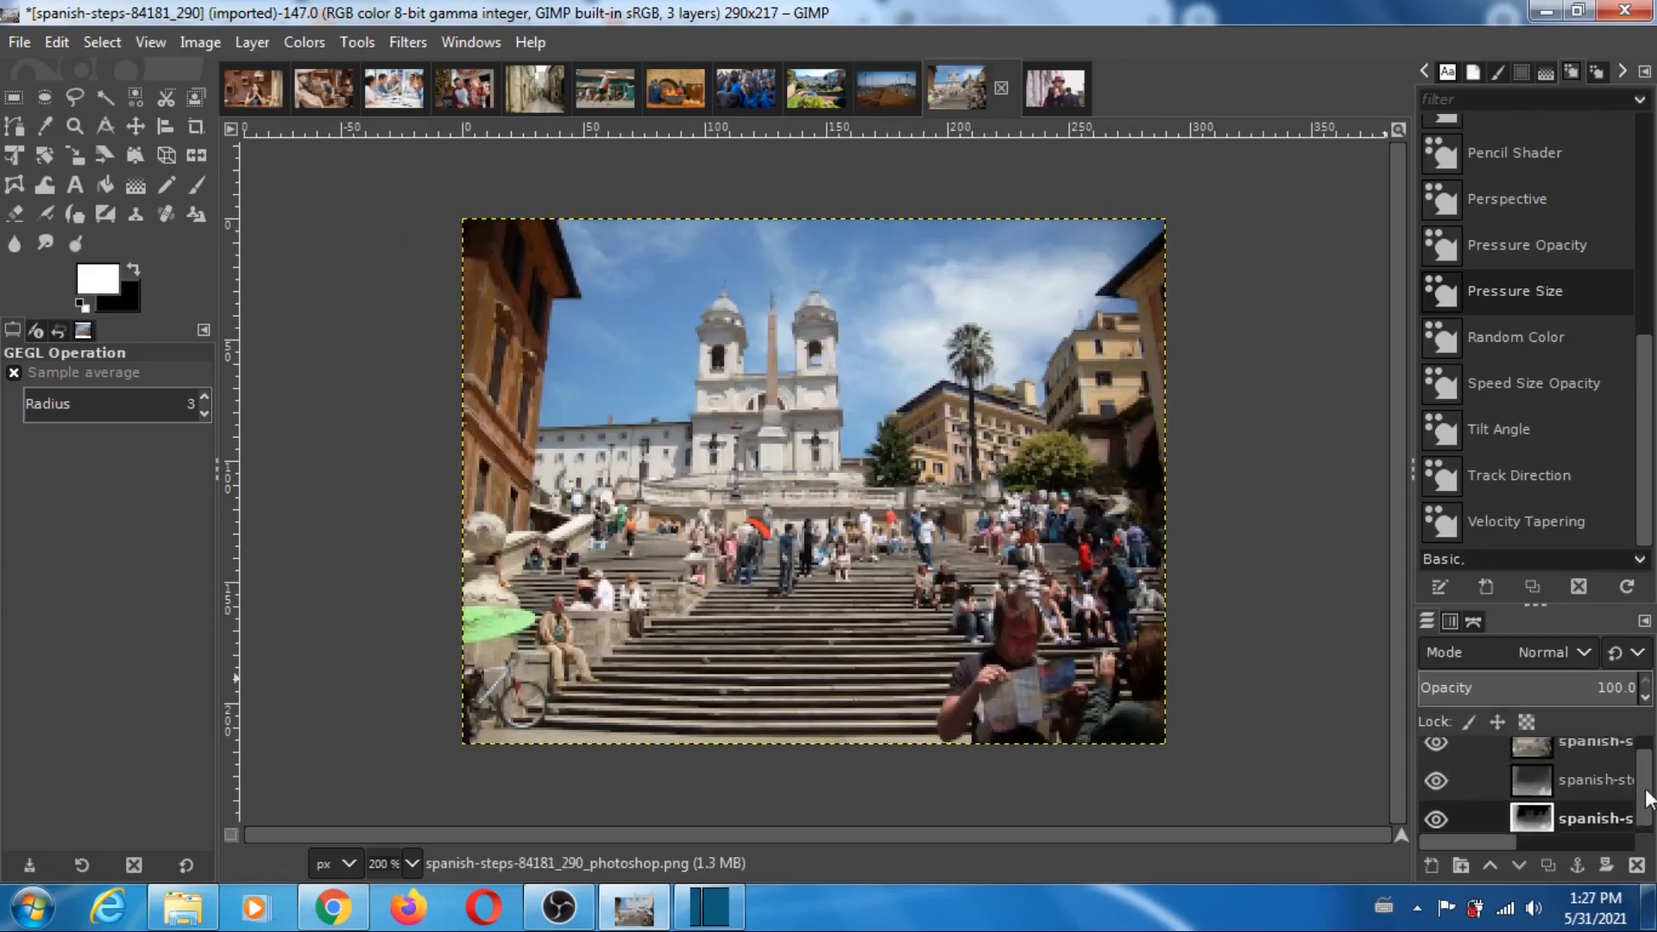
scroll(1646, 798, "up", 1)
left_click(1437, 754)
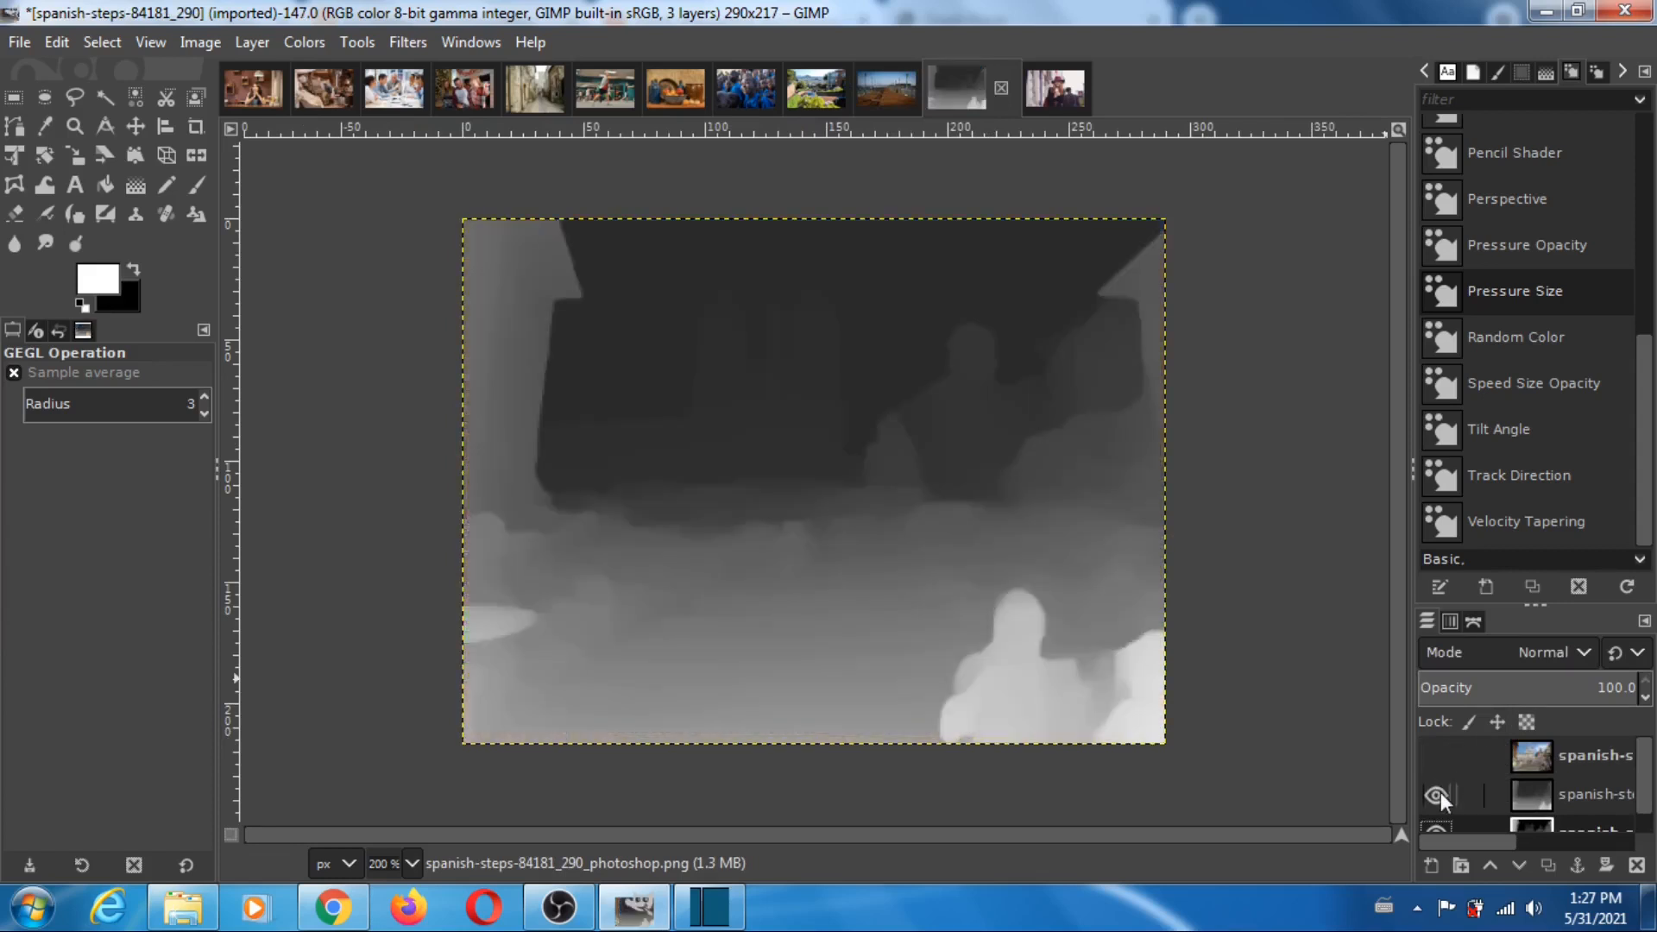
left_click(1437, 795)
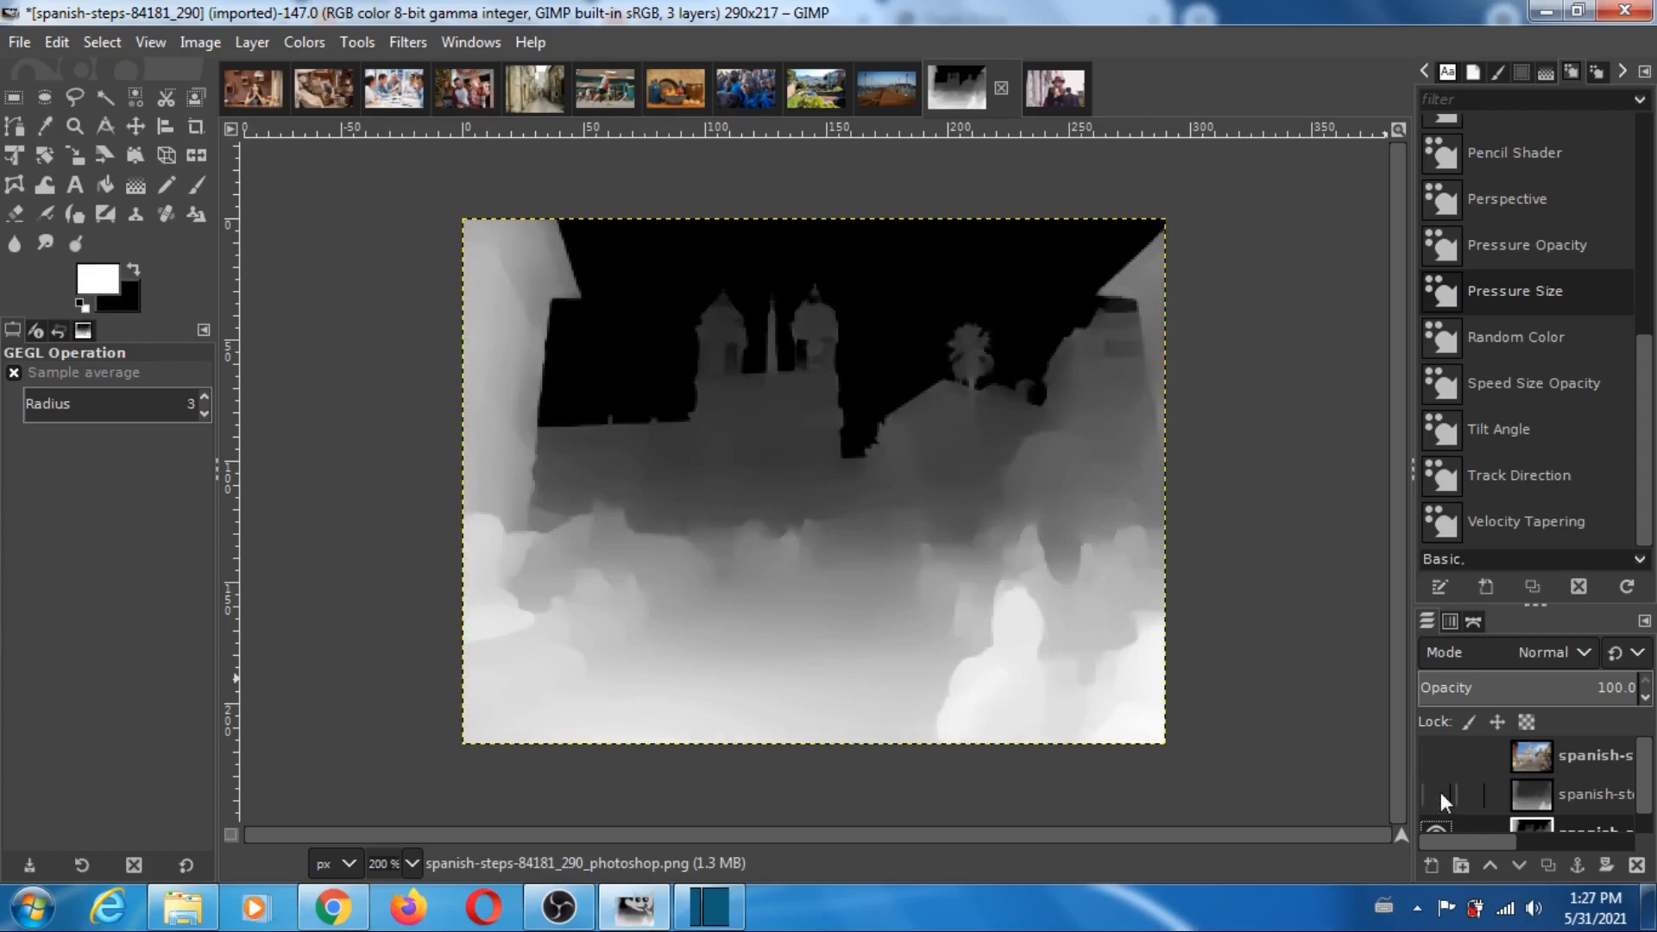
left_click(1438, 795)
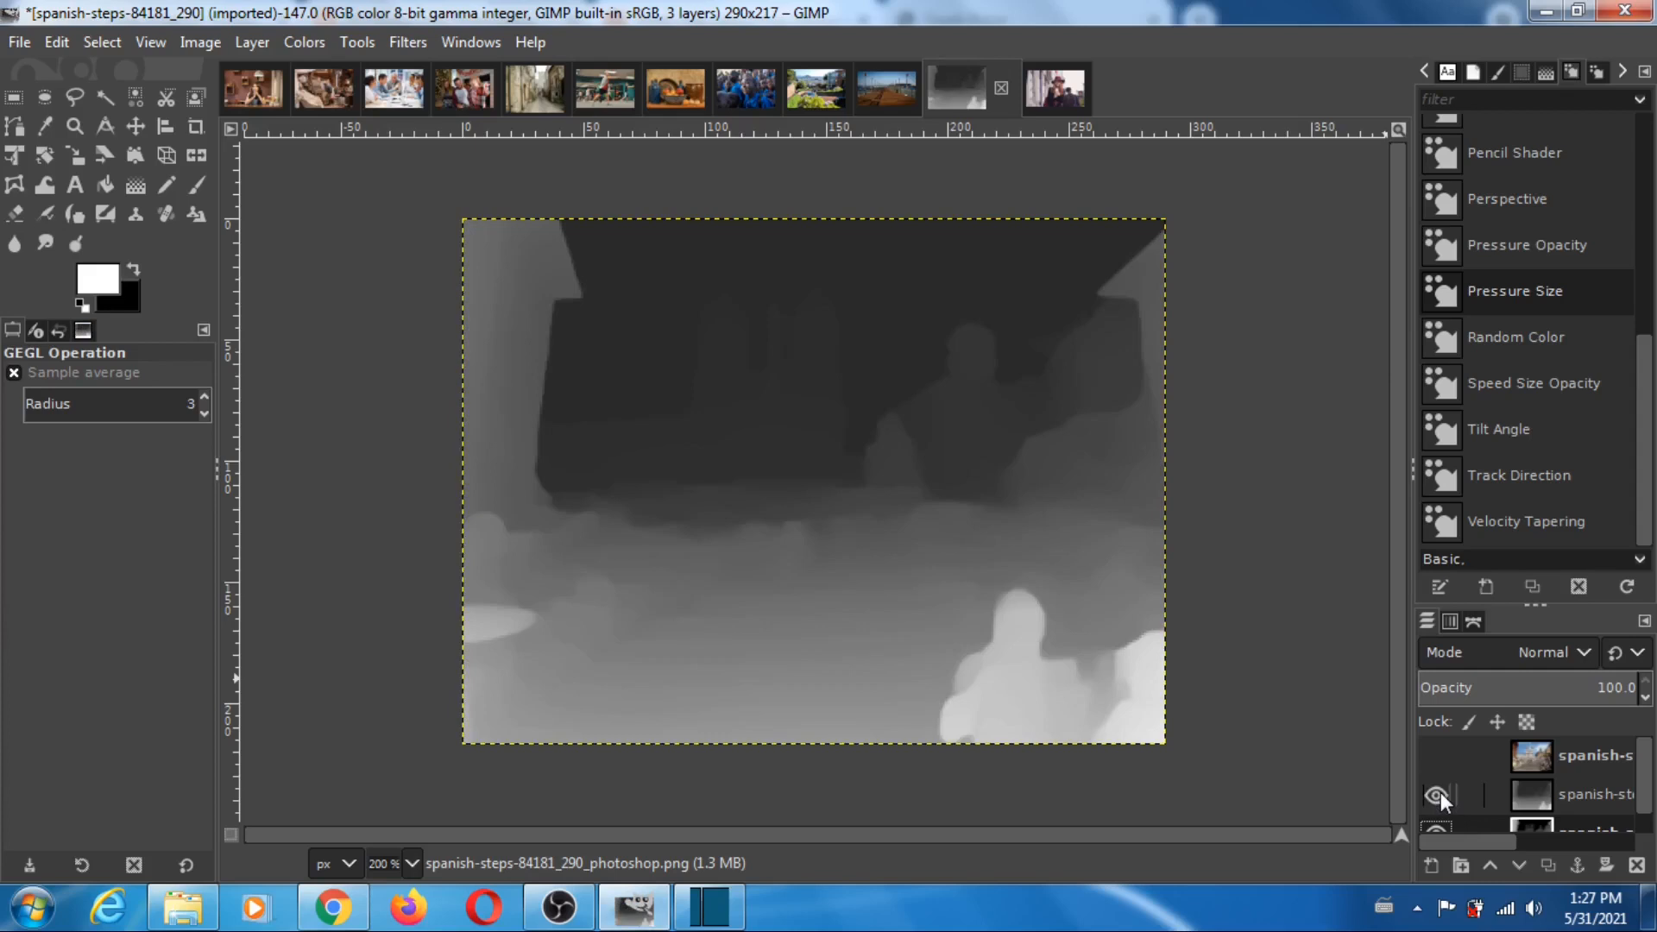
left_click(1438, 795)
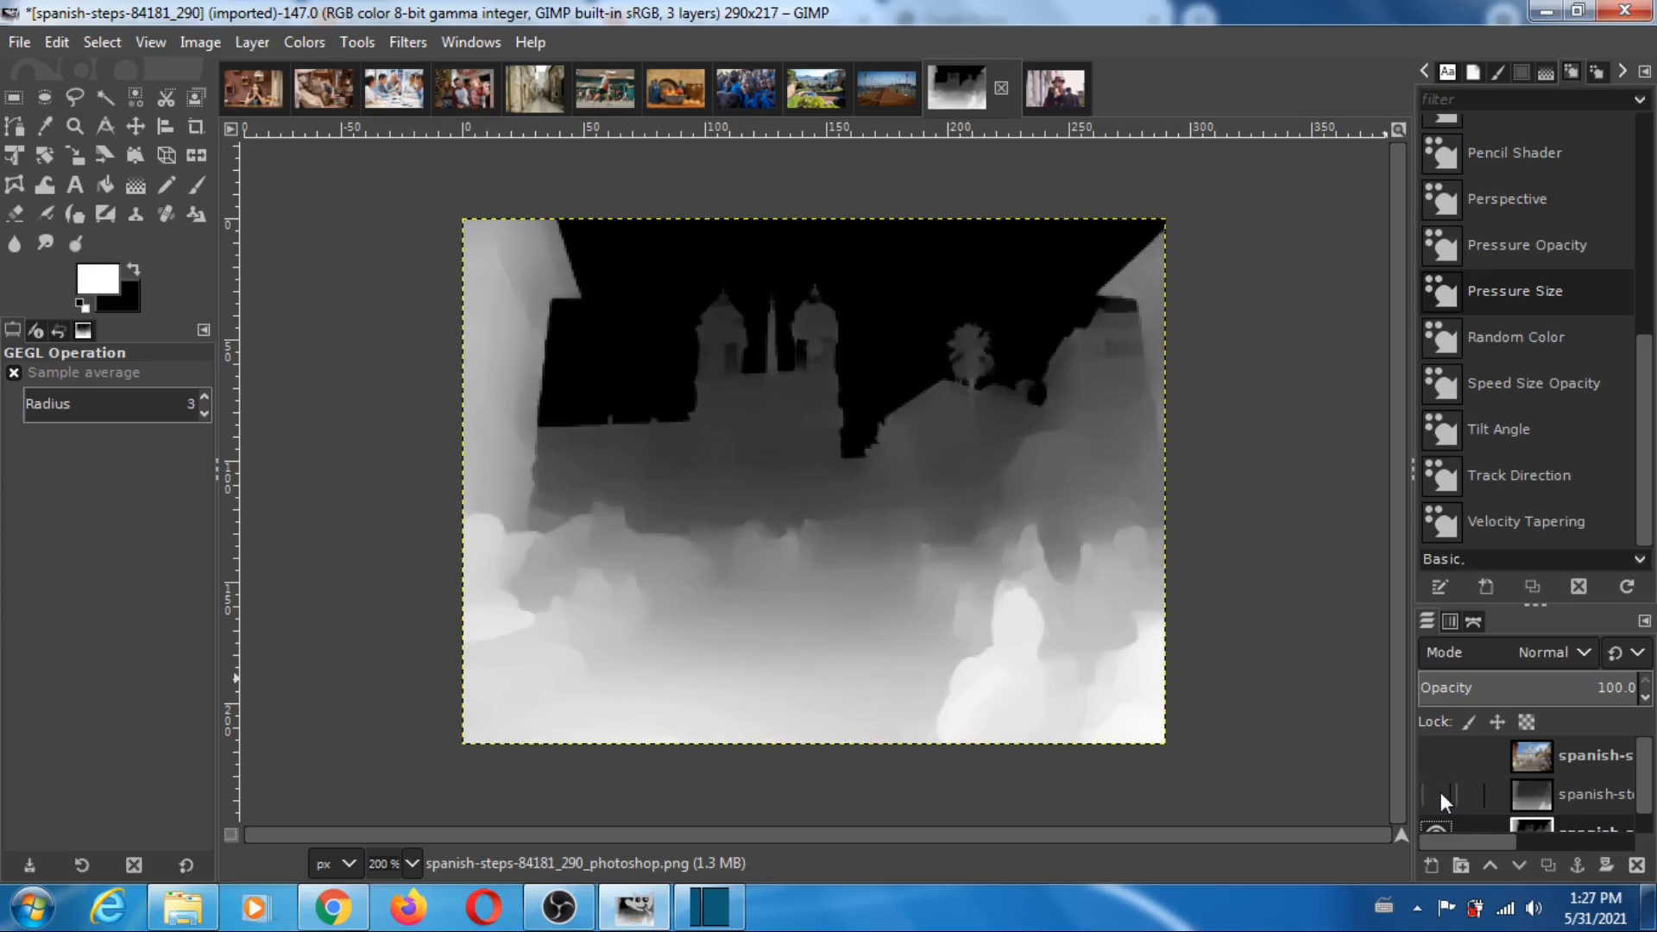
left_click(1438, 794)
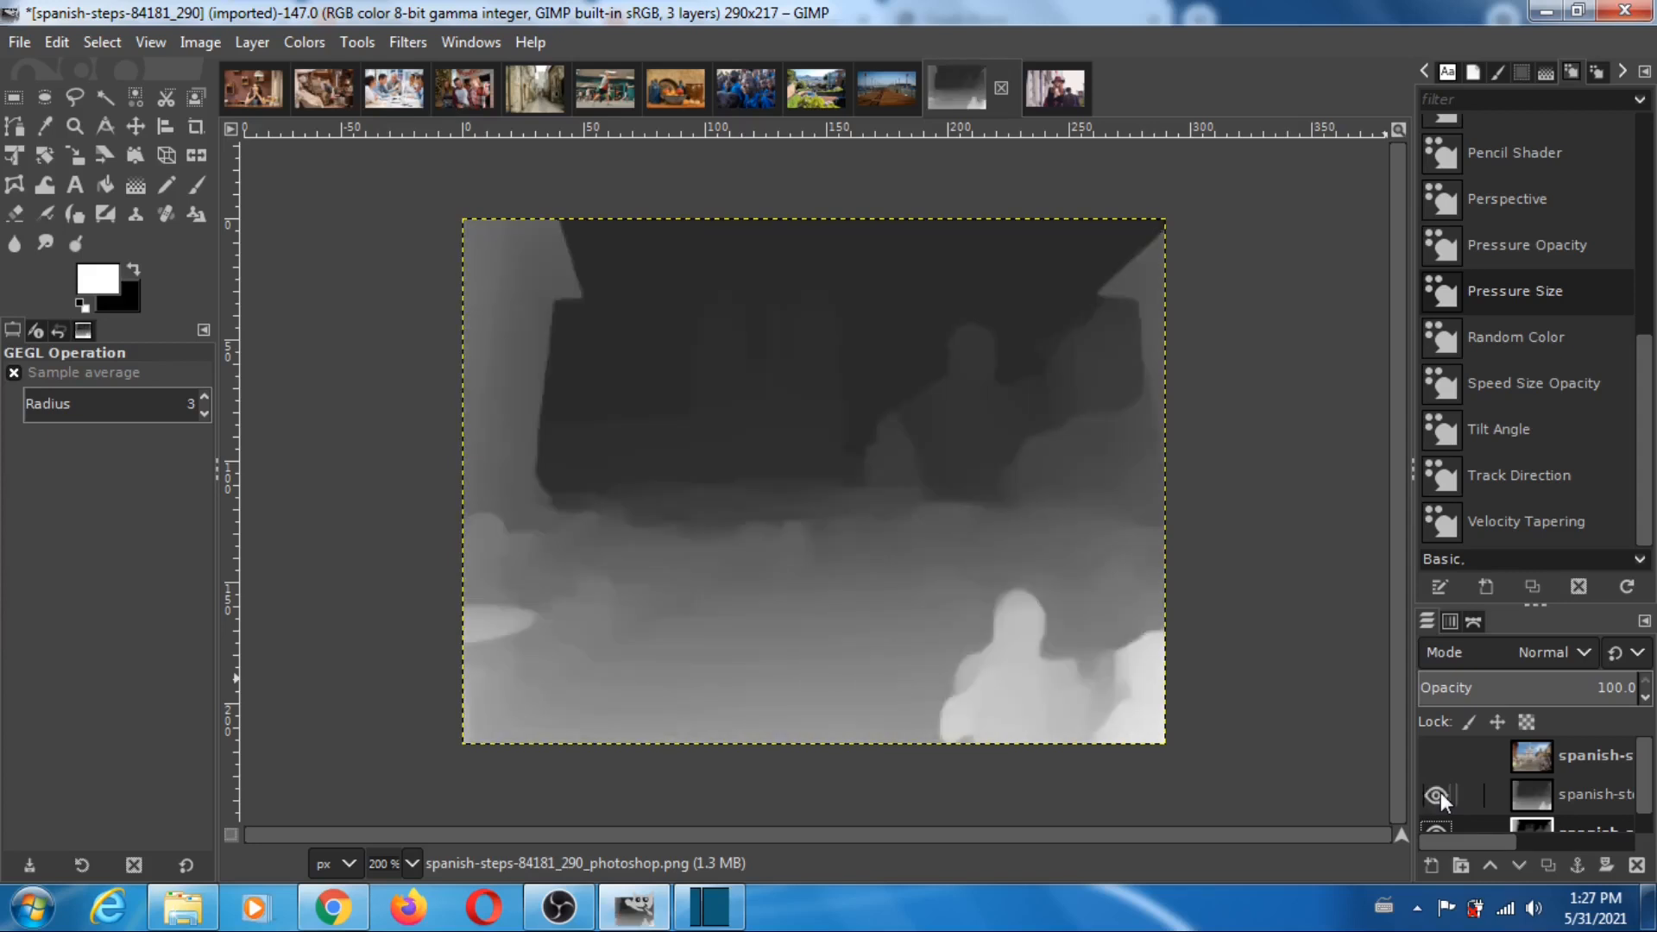
left_click(1438, 795)
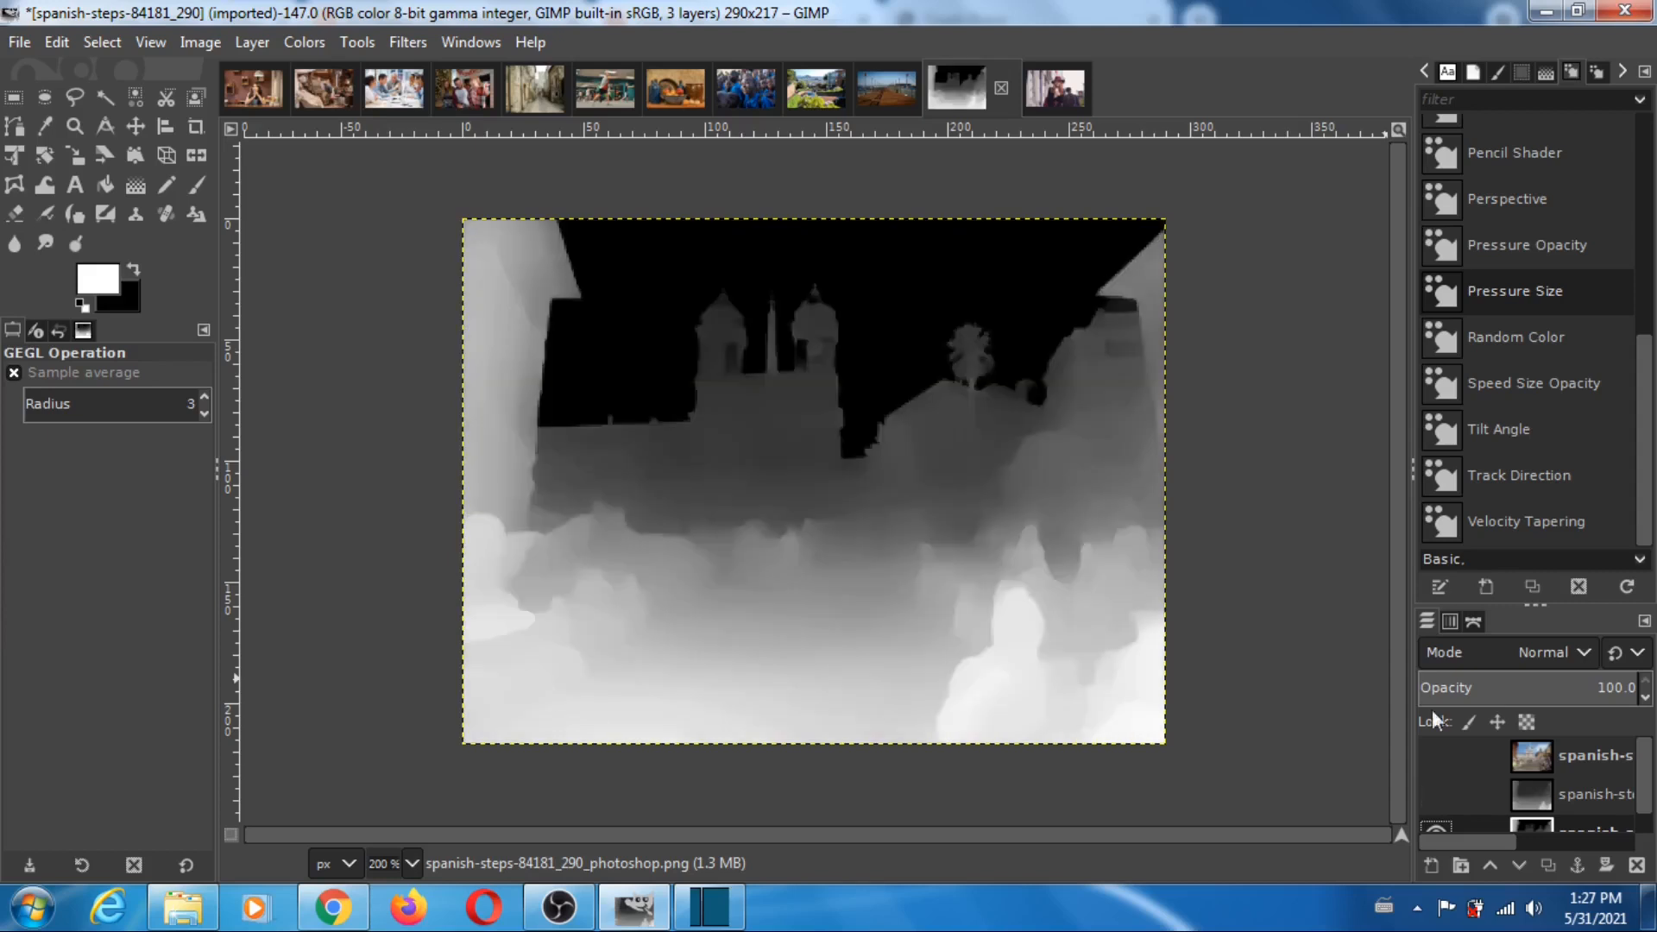
left_click(1436, 794)
left_click(1436, 757)
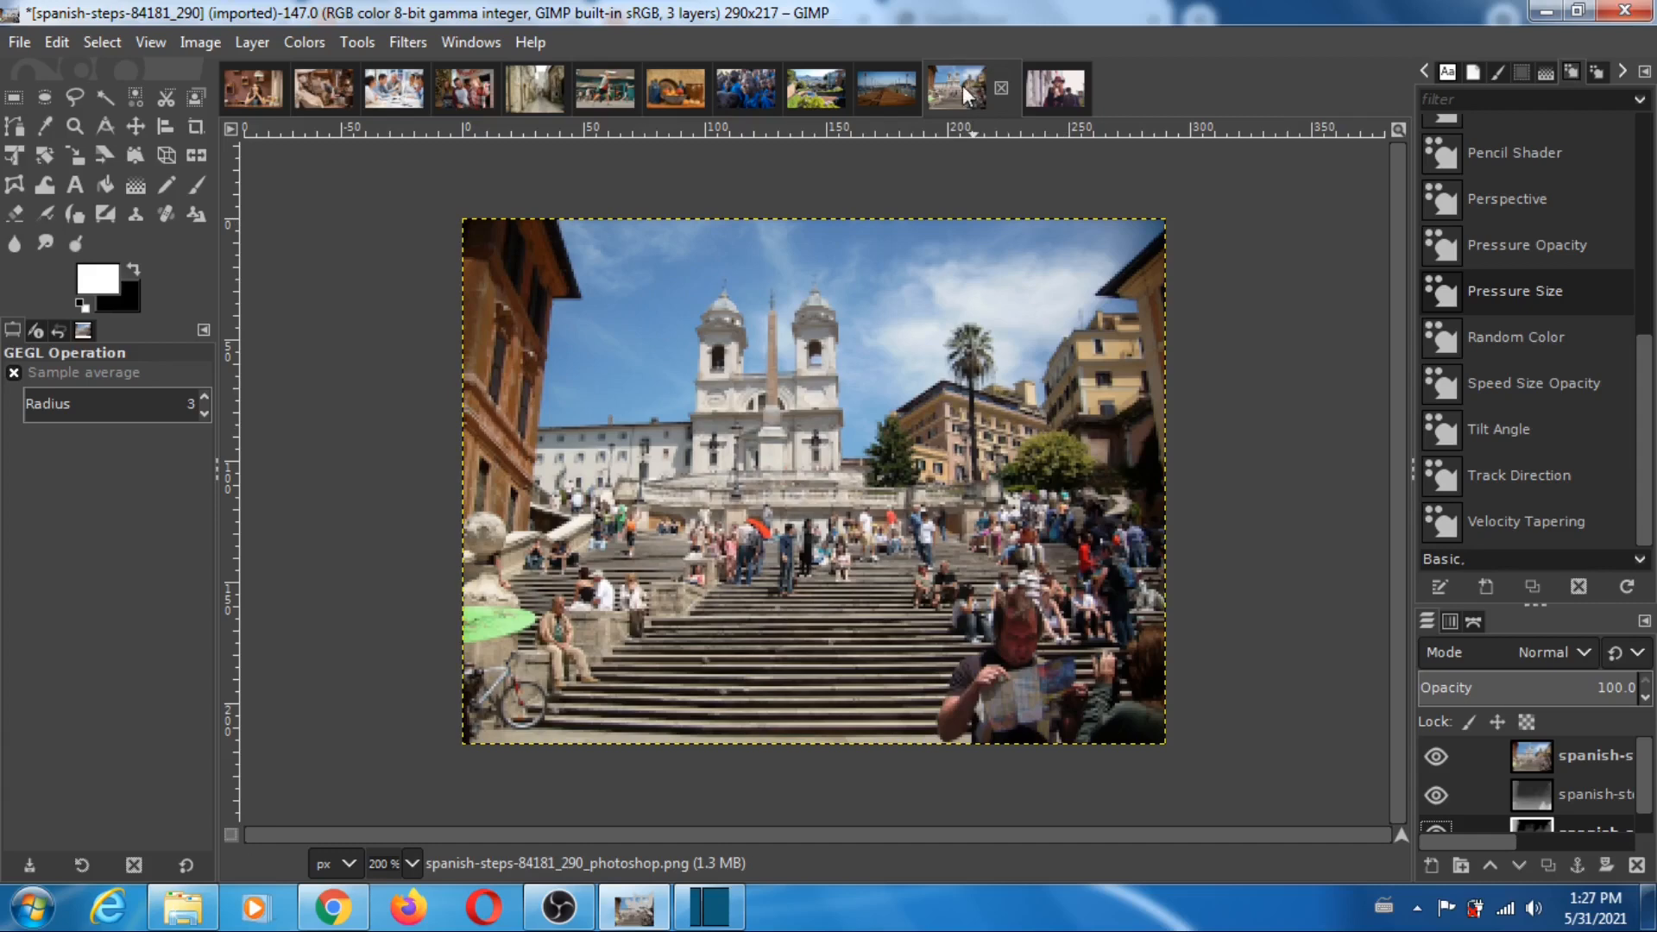
- In the woman-with-ice-cream-2004777_334 image, hide the photo, toggle the MiDaS layer repeatedly to compare it with Photoshop's depth map, and restore all layers
left_click(1055, 88)
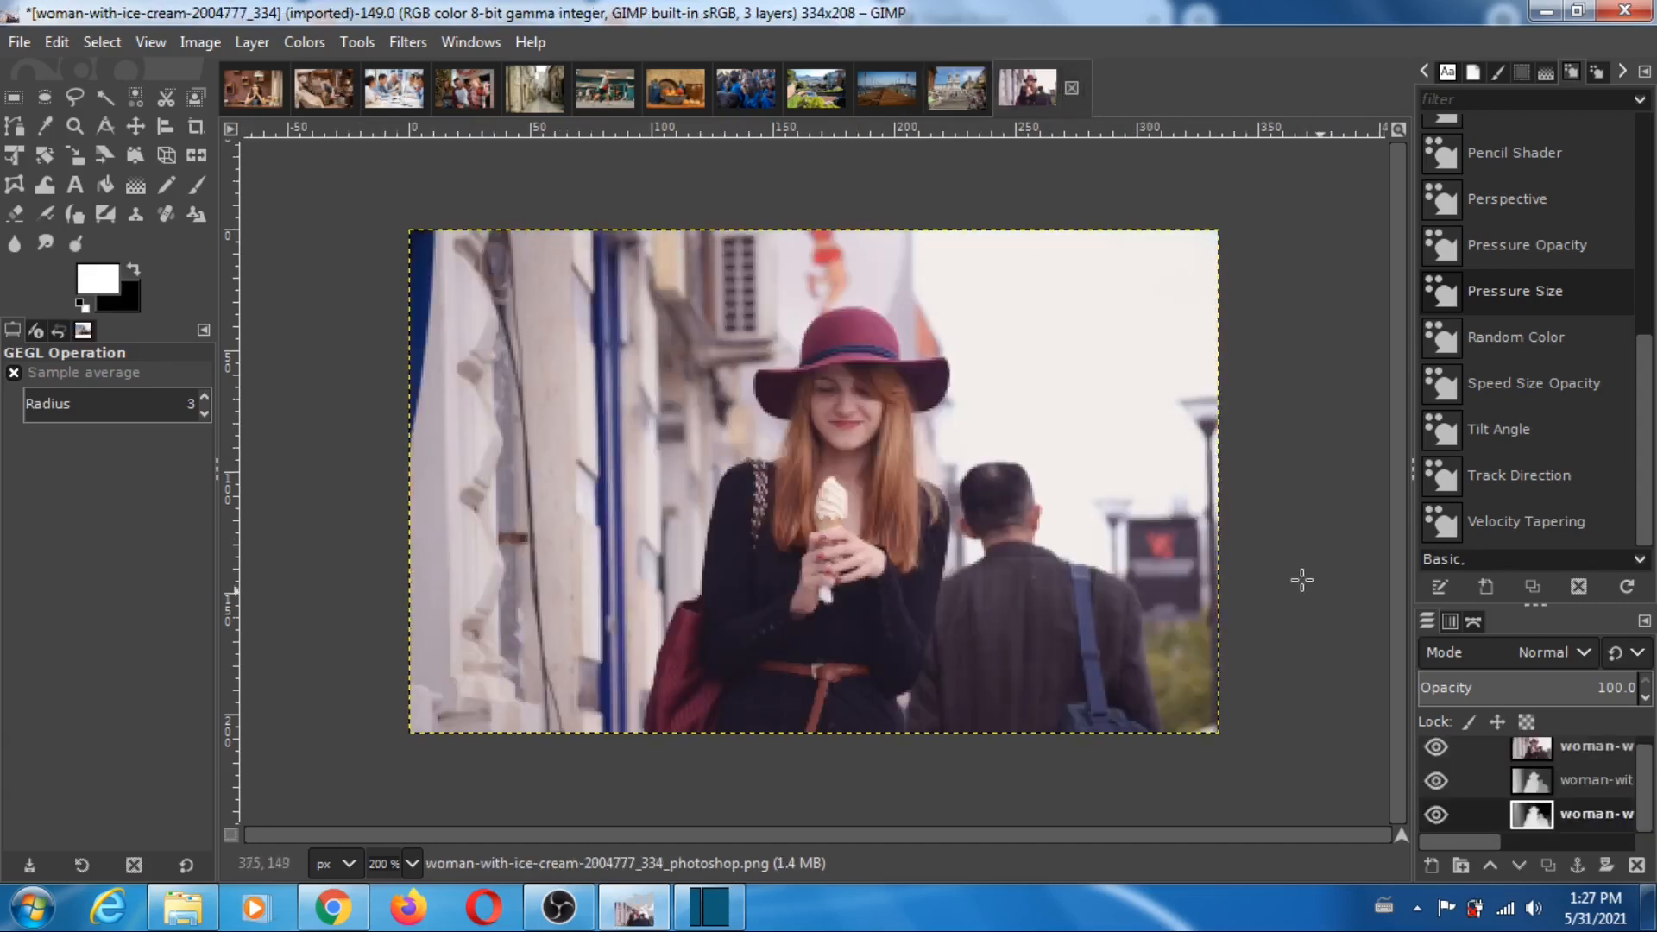
left_click(1436, 747)
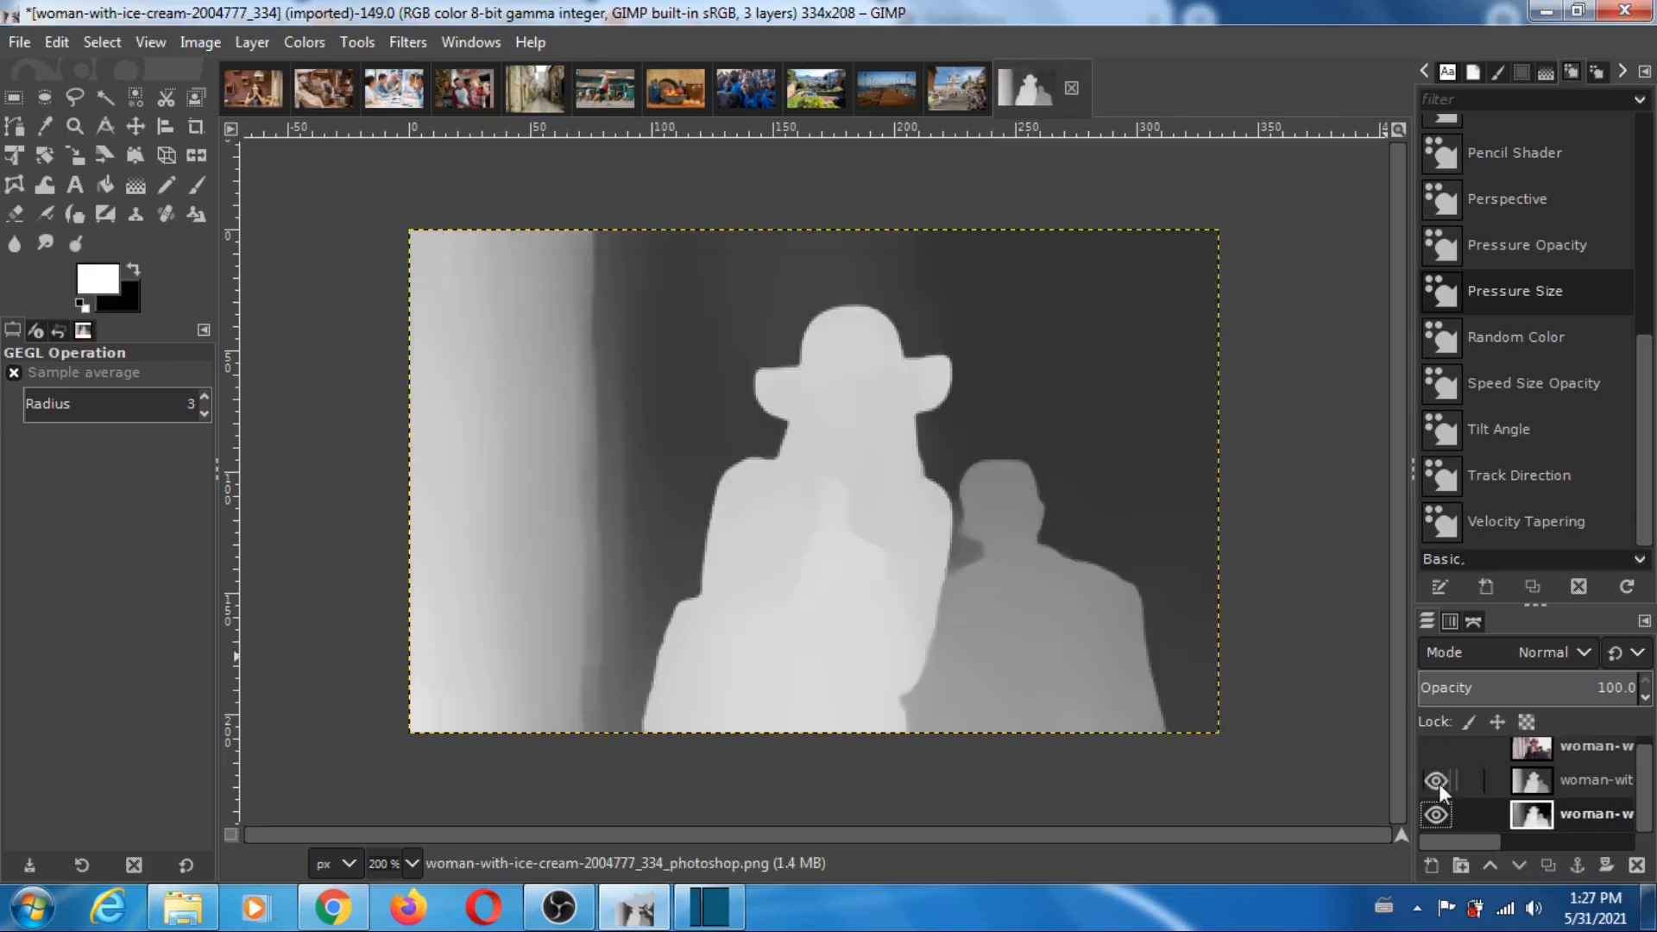
left_click(1437, 782)
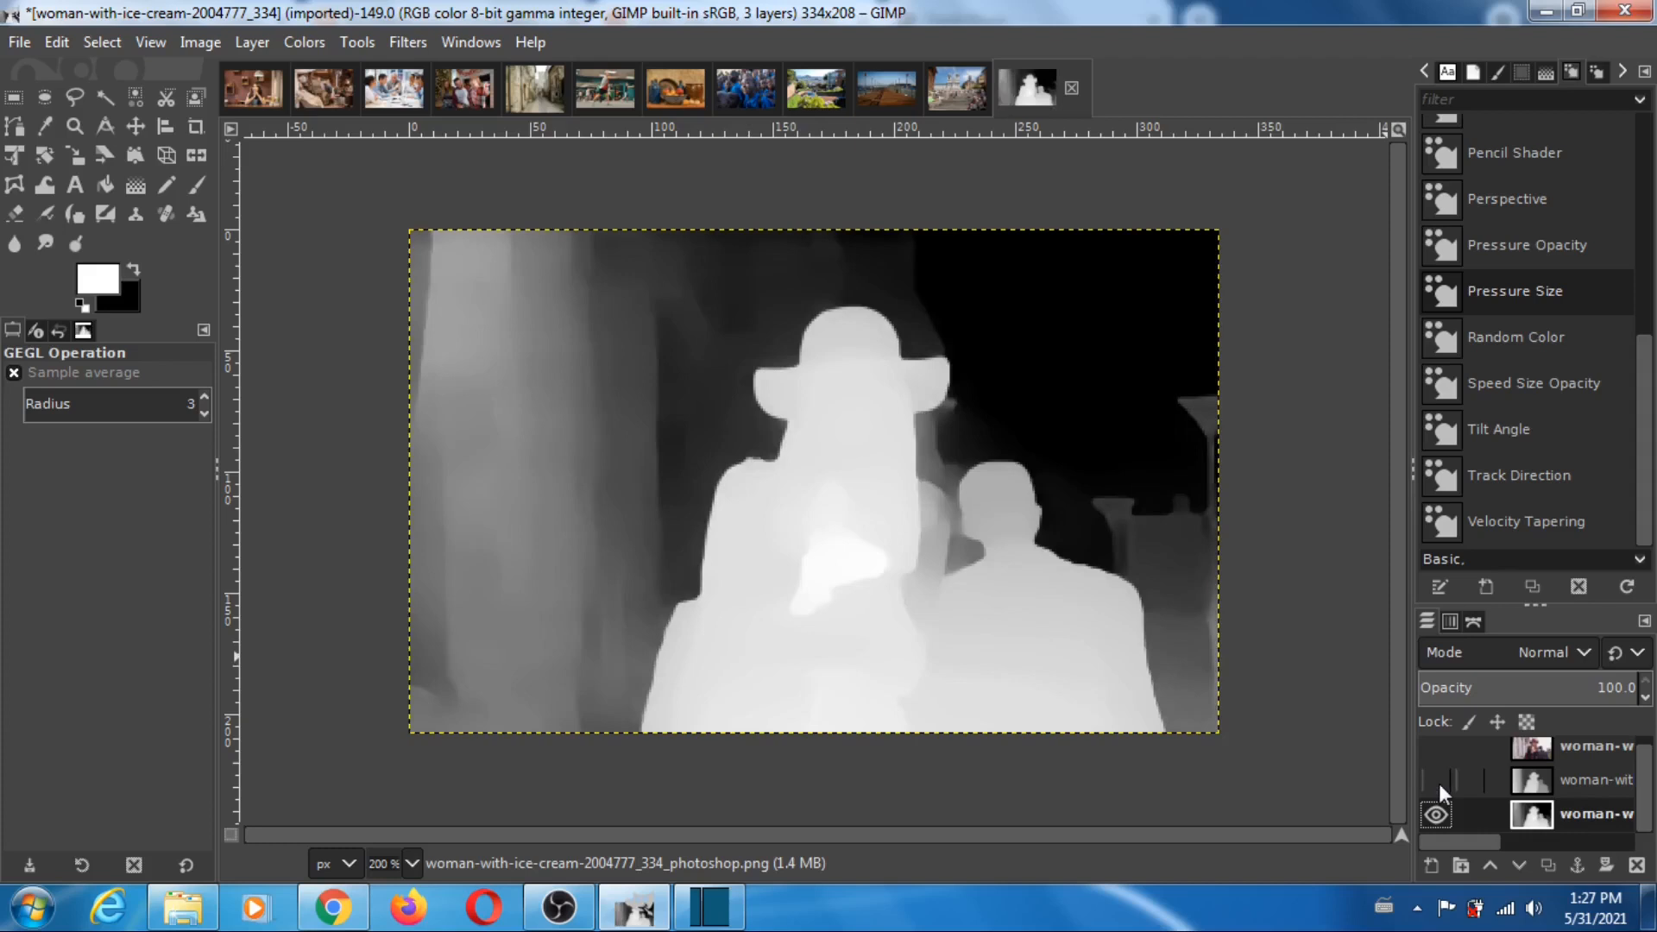
left_click(1438, 782)
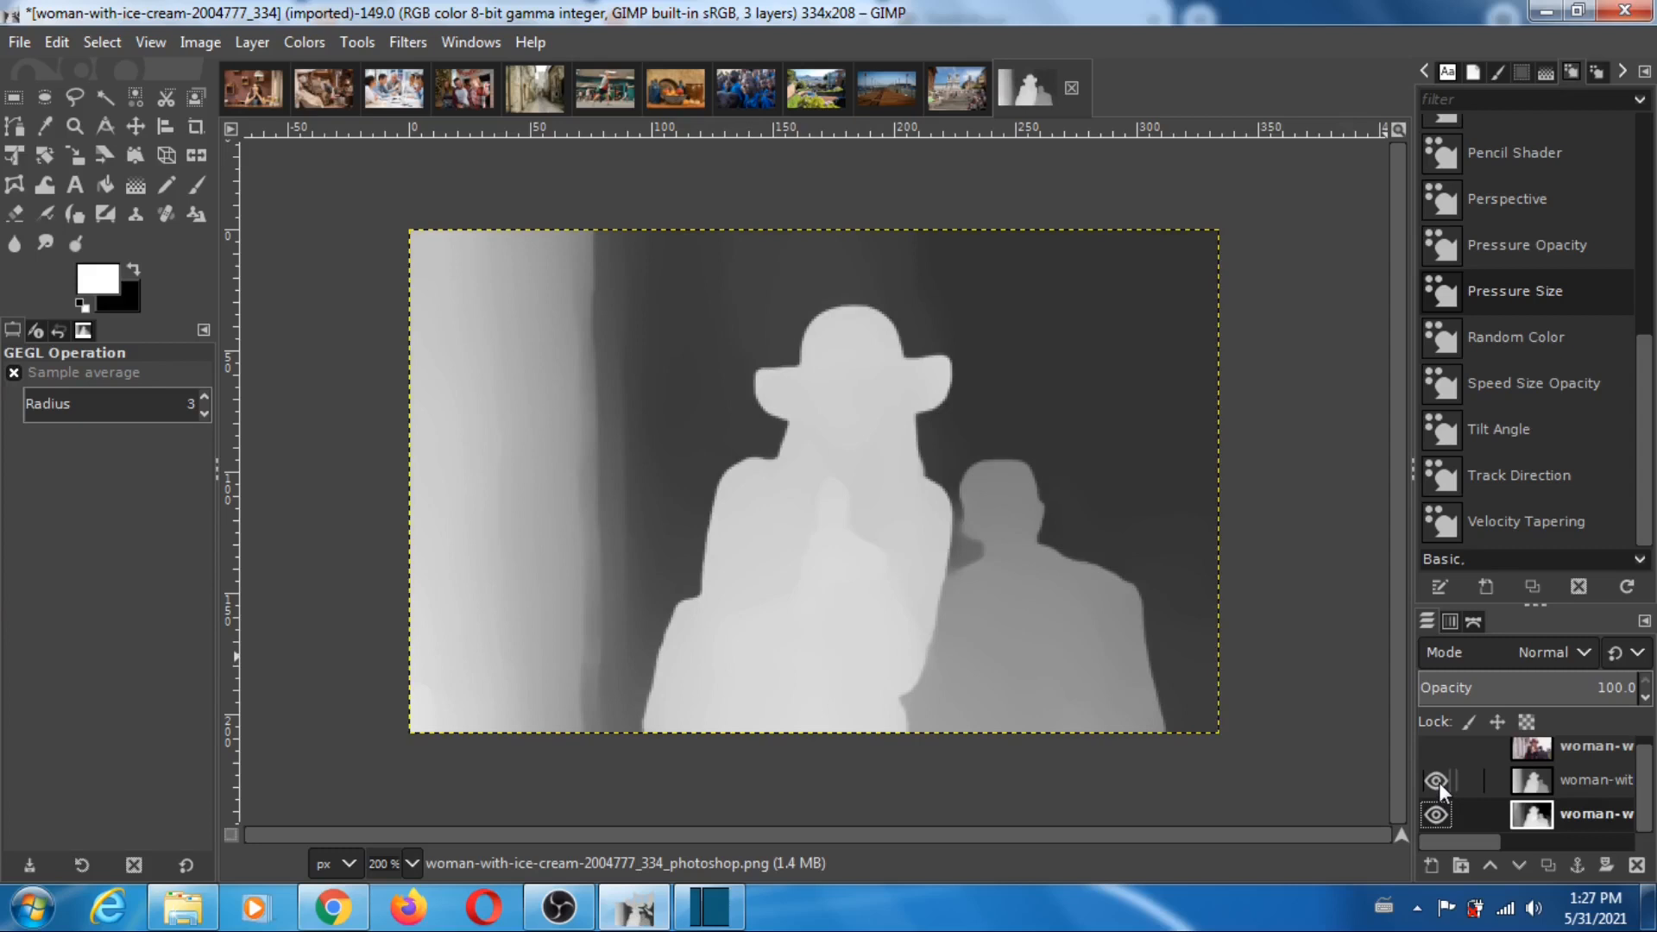
left_click(1438, 780)
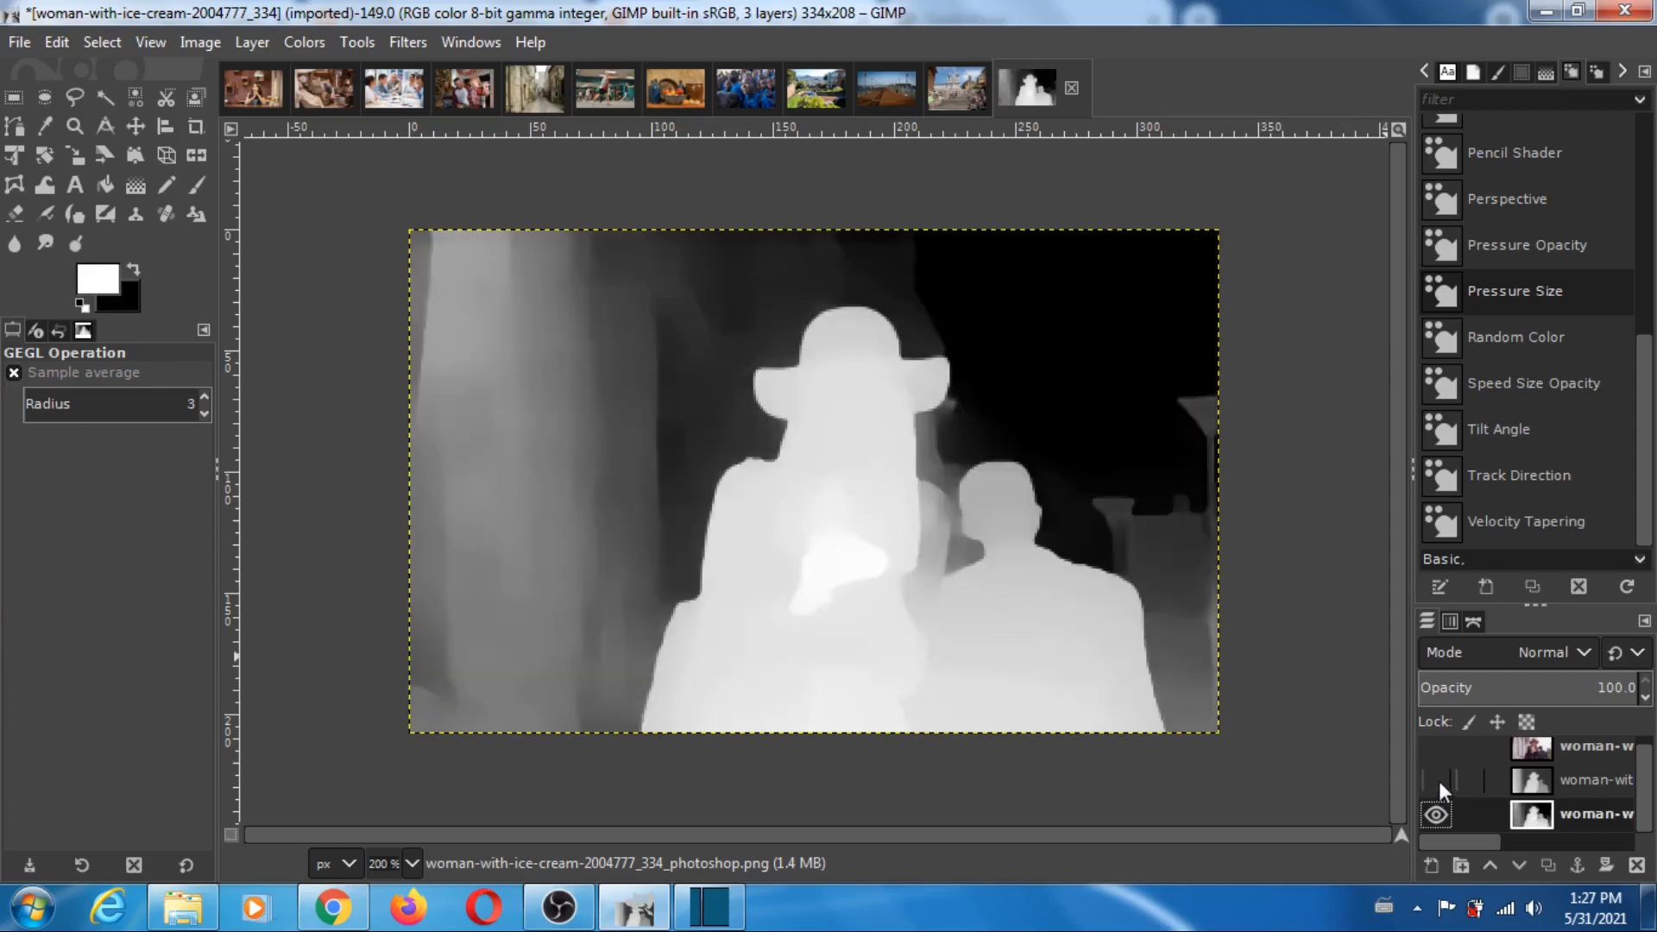
right_click(1438, 780)
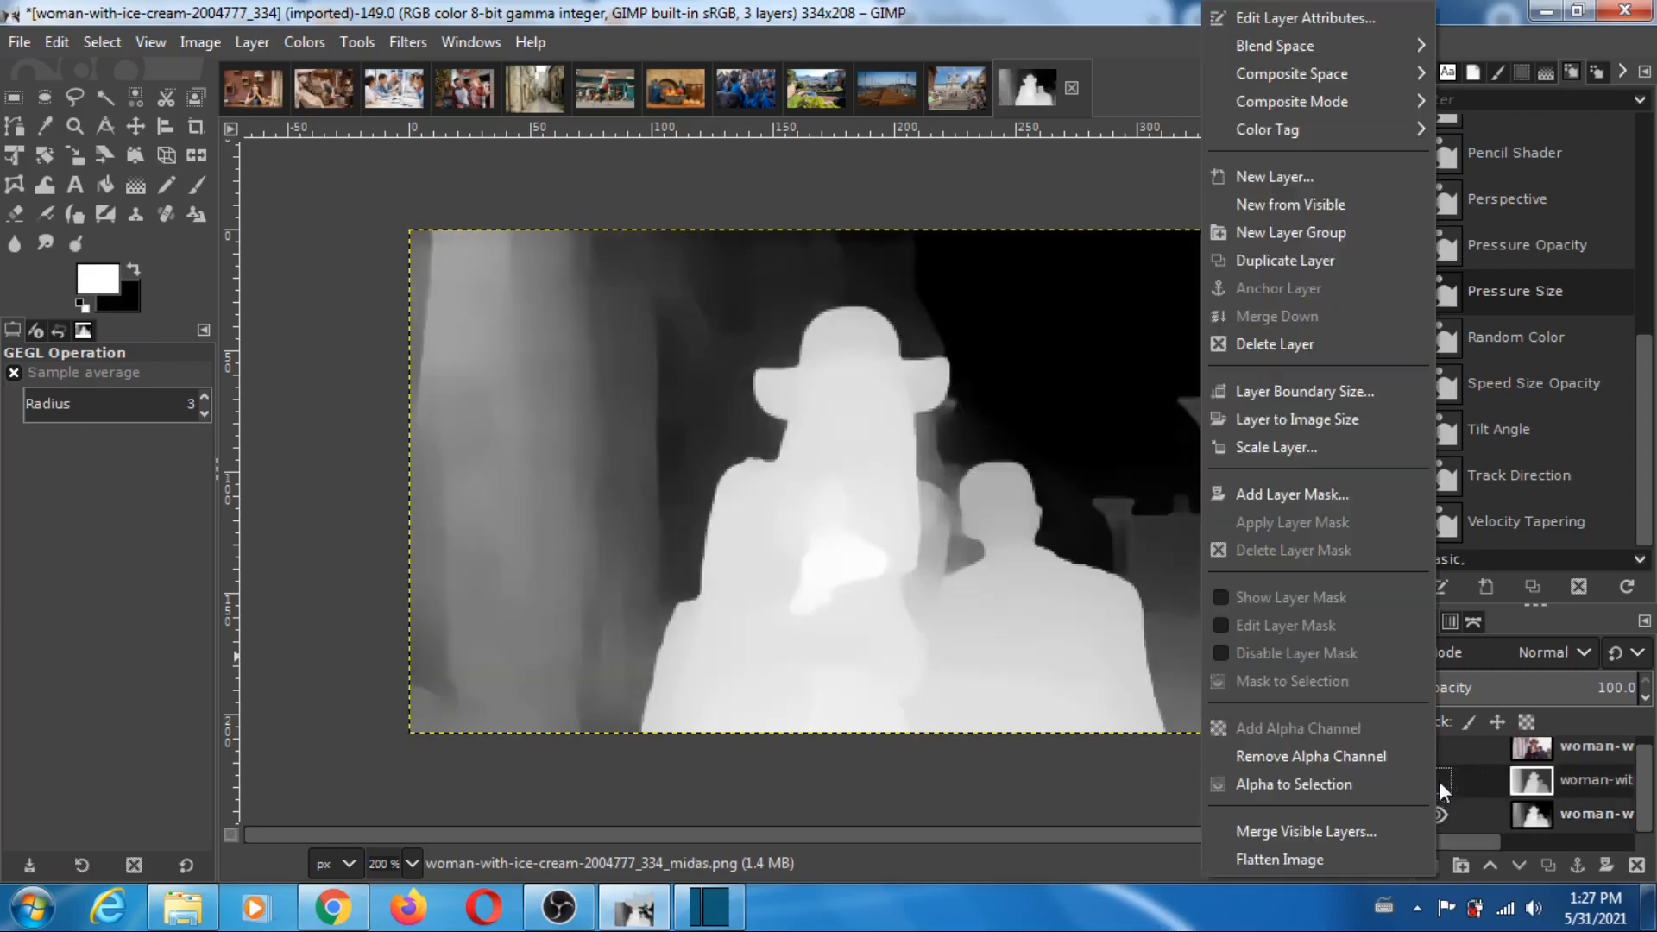
left_click(1121, 167)
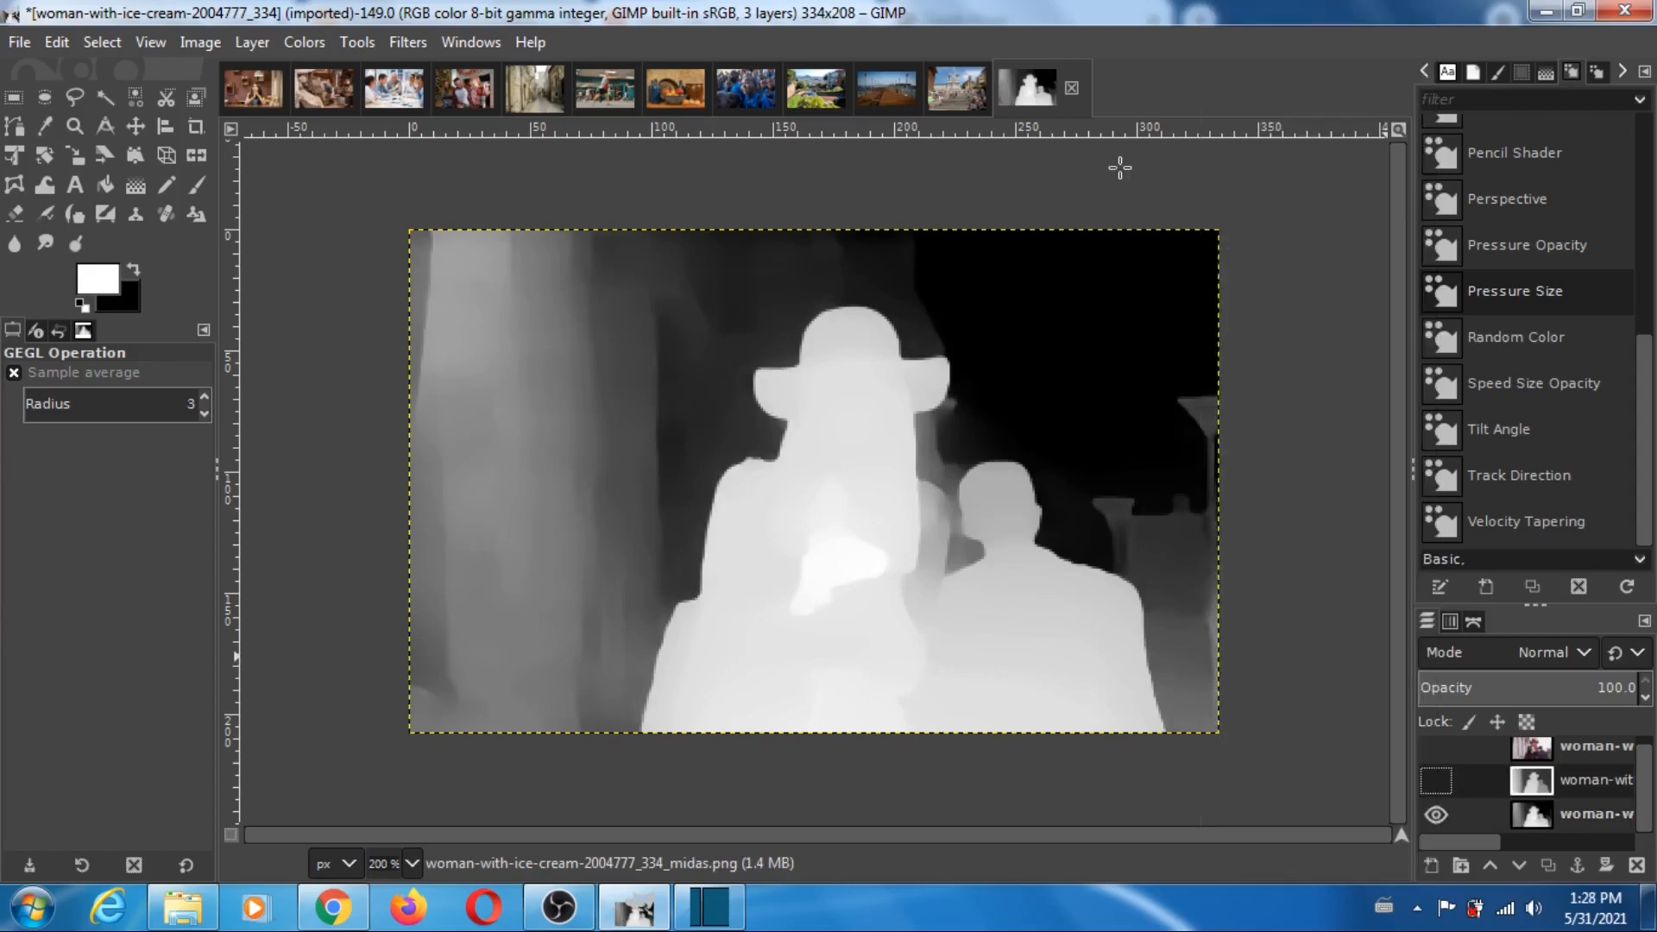
left_click(1437, 781)
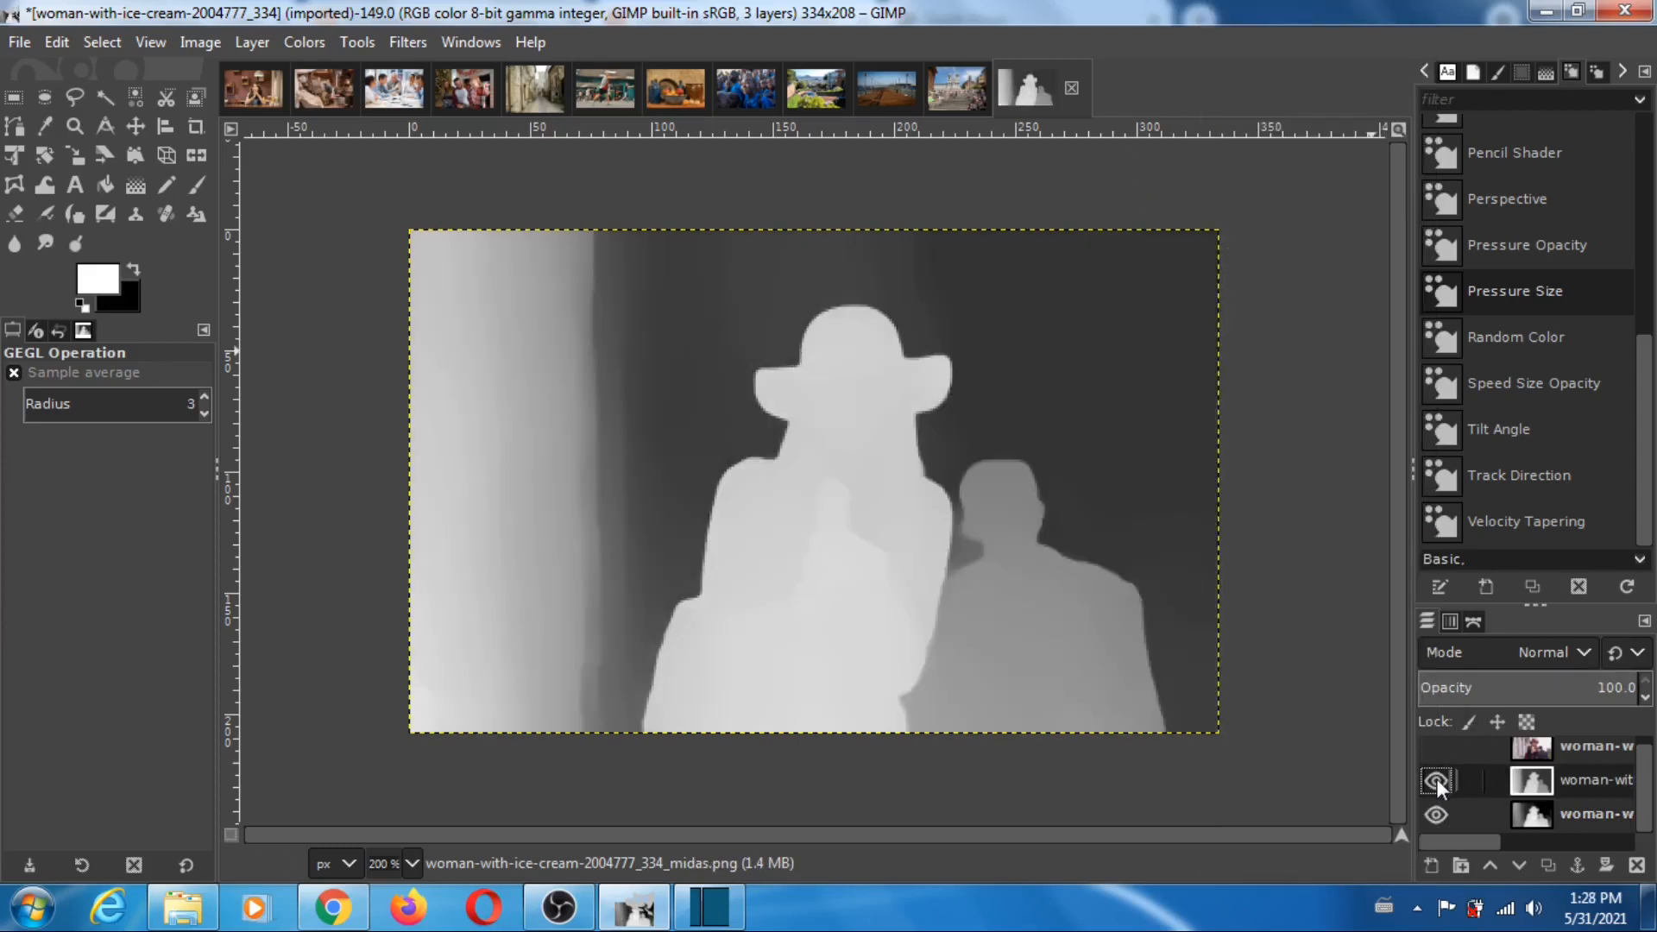
left_click(1436, 780)
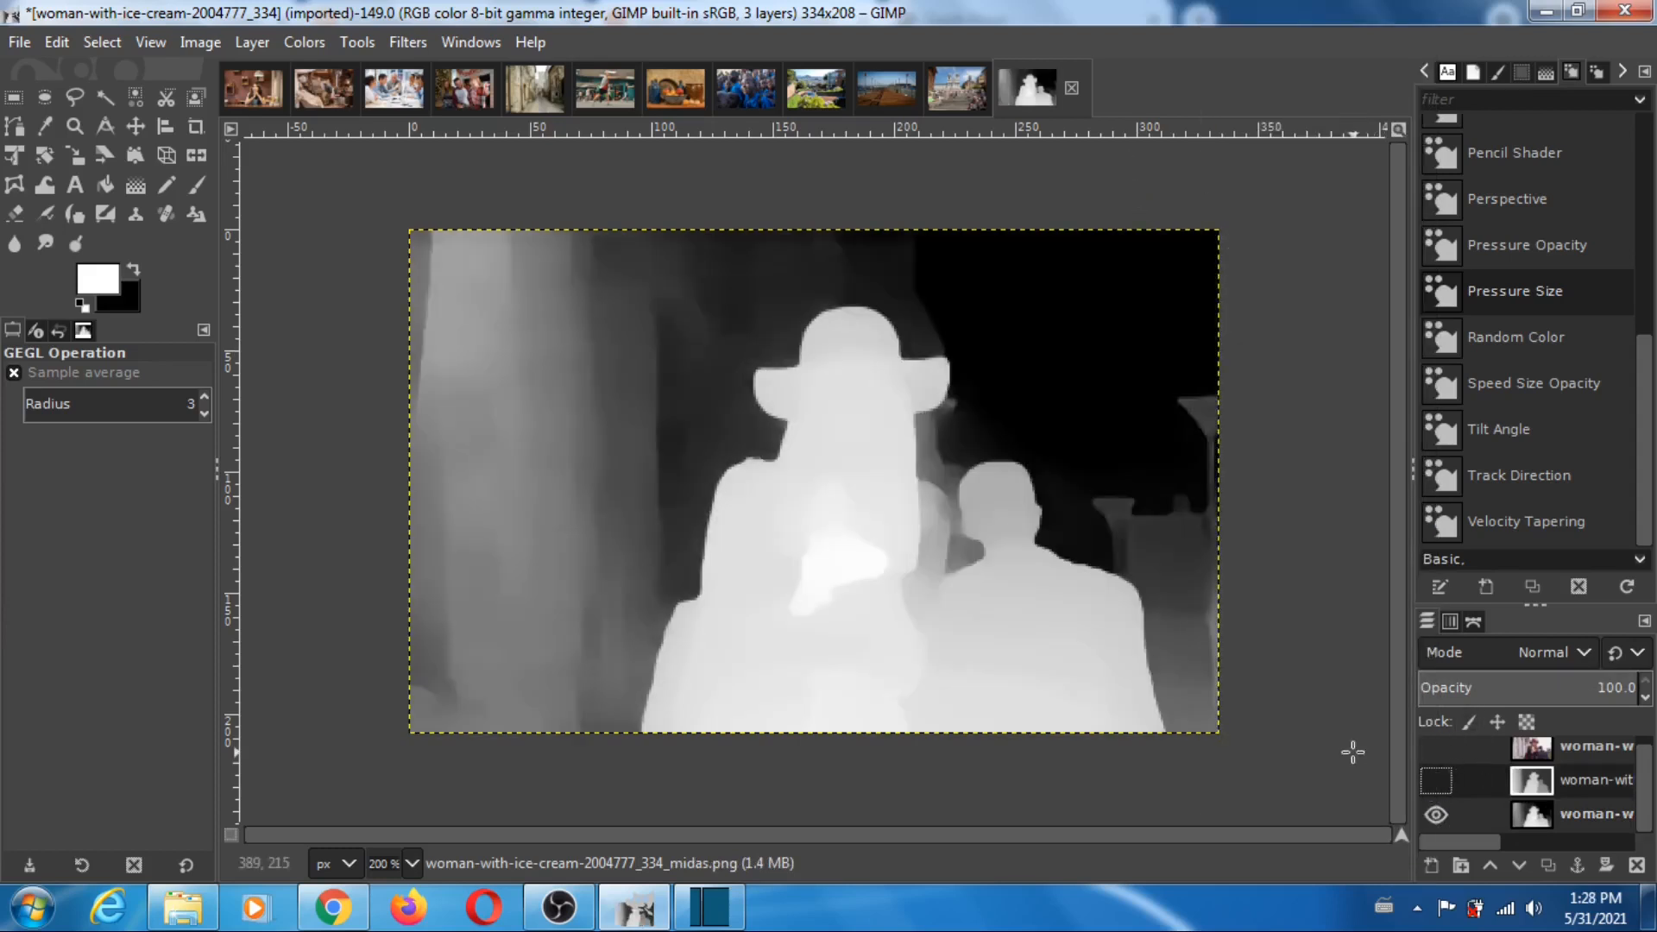
left_click(1437, 781)
left_click(1436, 746)
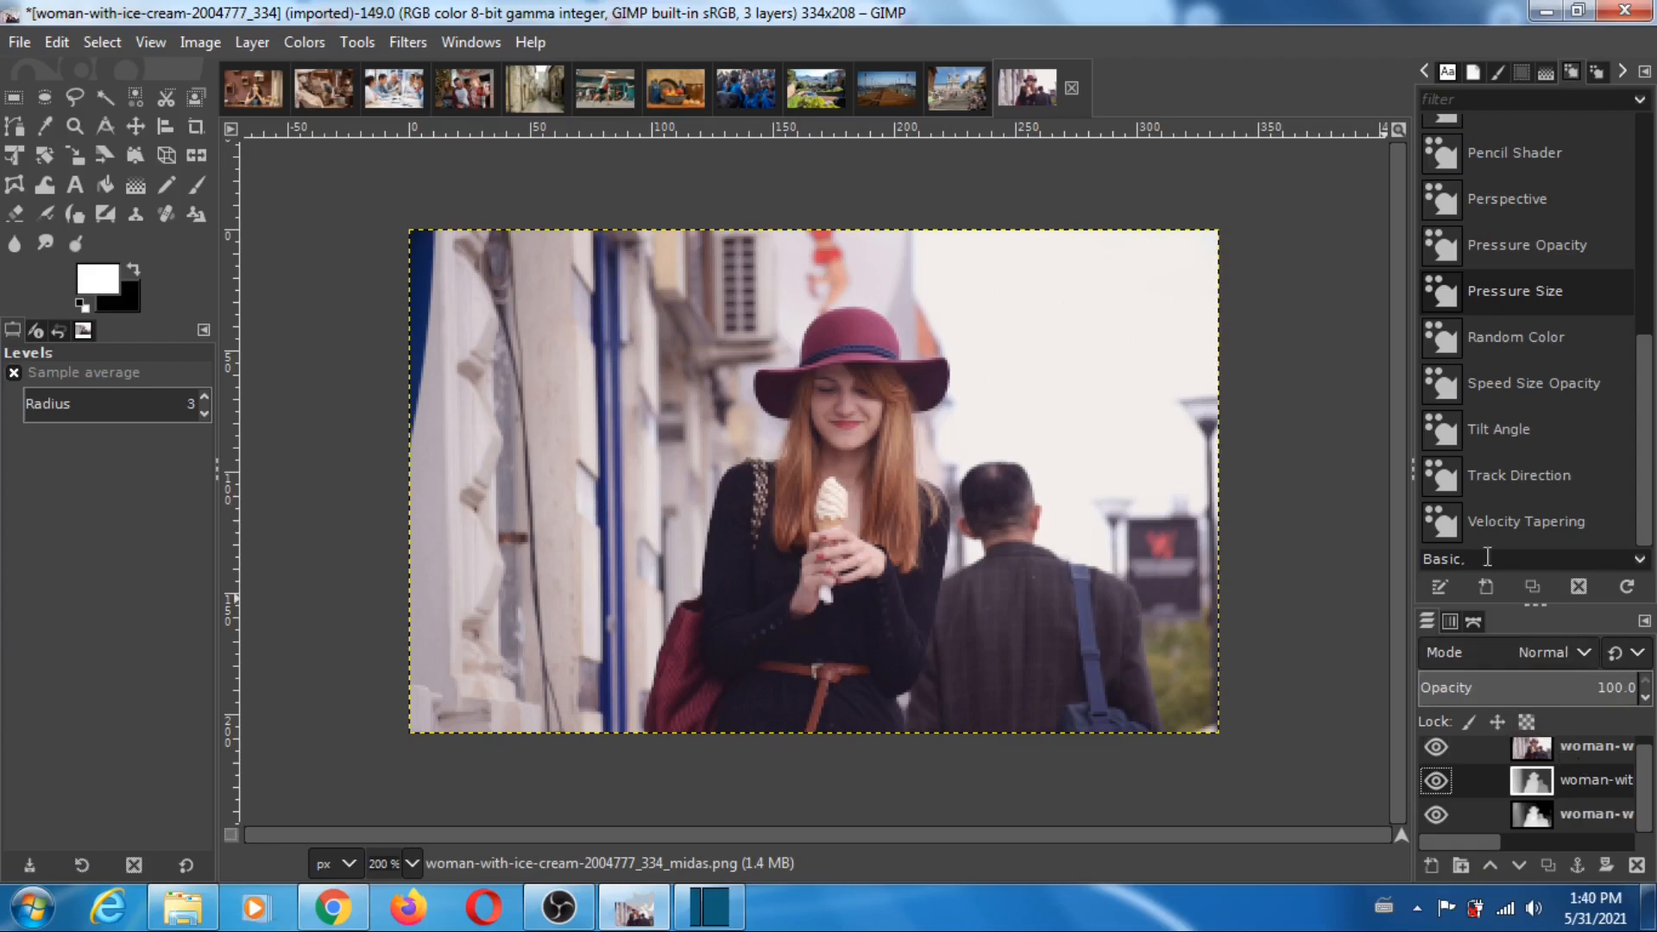
- Hide the photo and apply Levels to the MiDaS depth map with input black point 51 and white point 220
left_click(1436, 747)
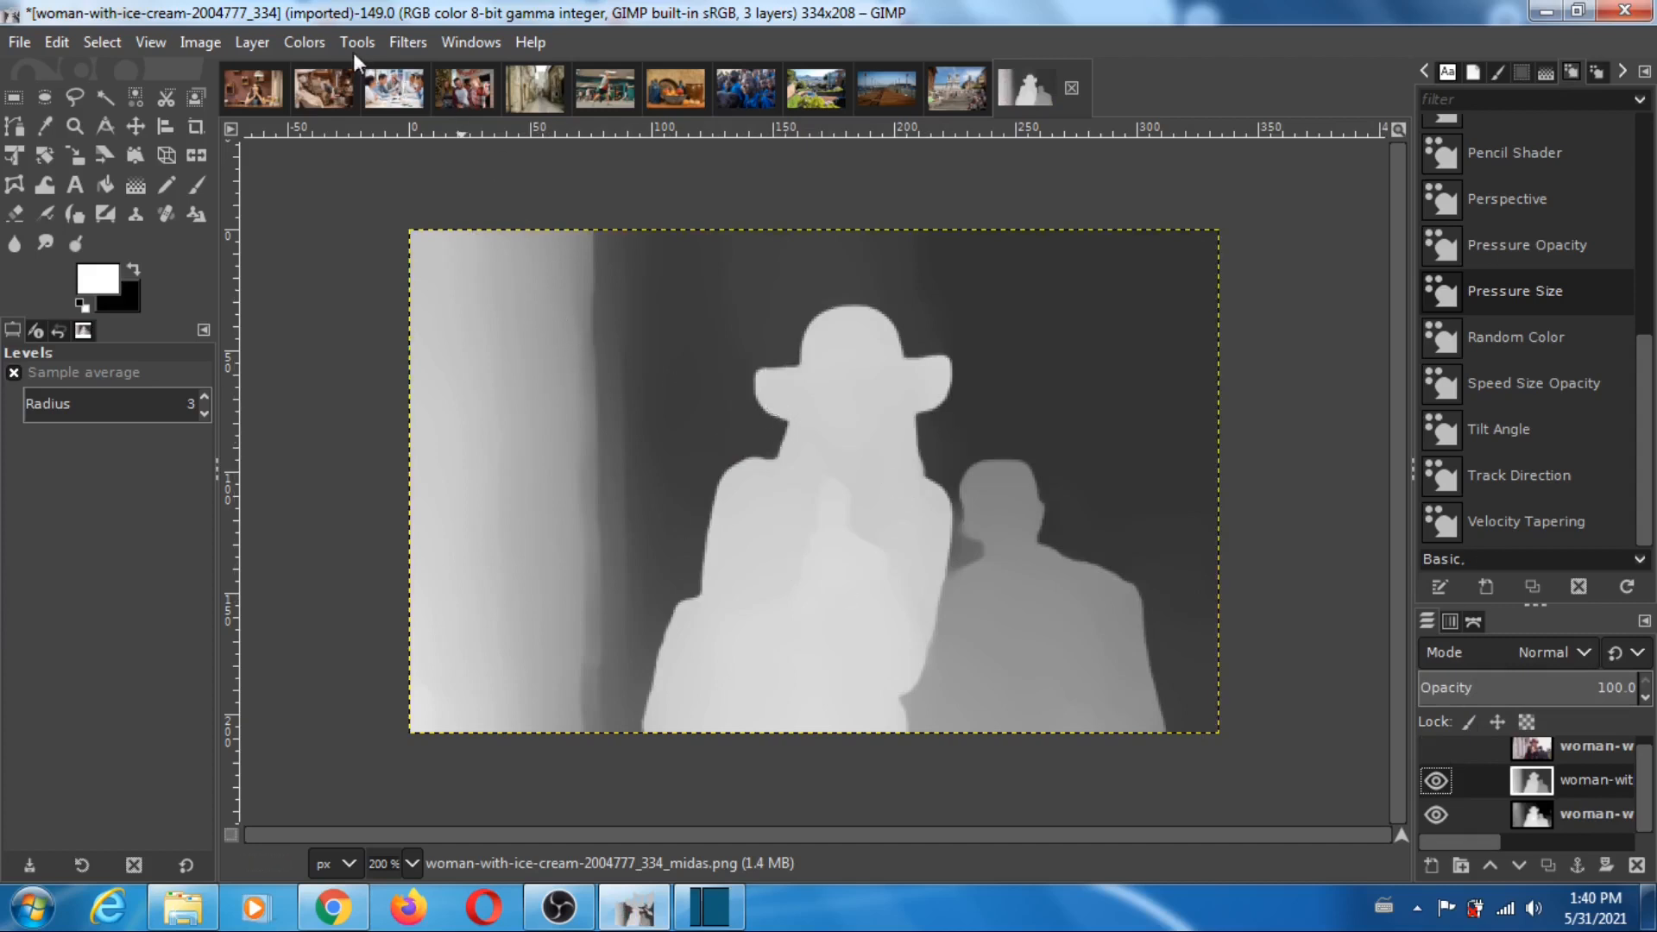
left_click(309, 44)
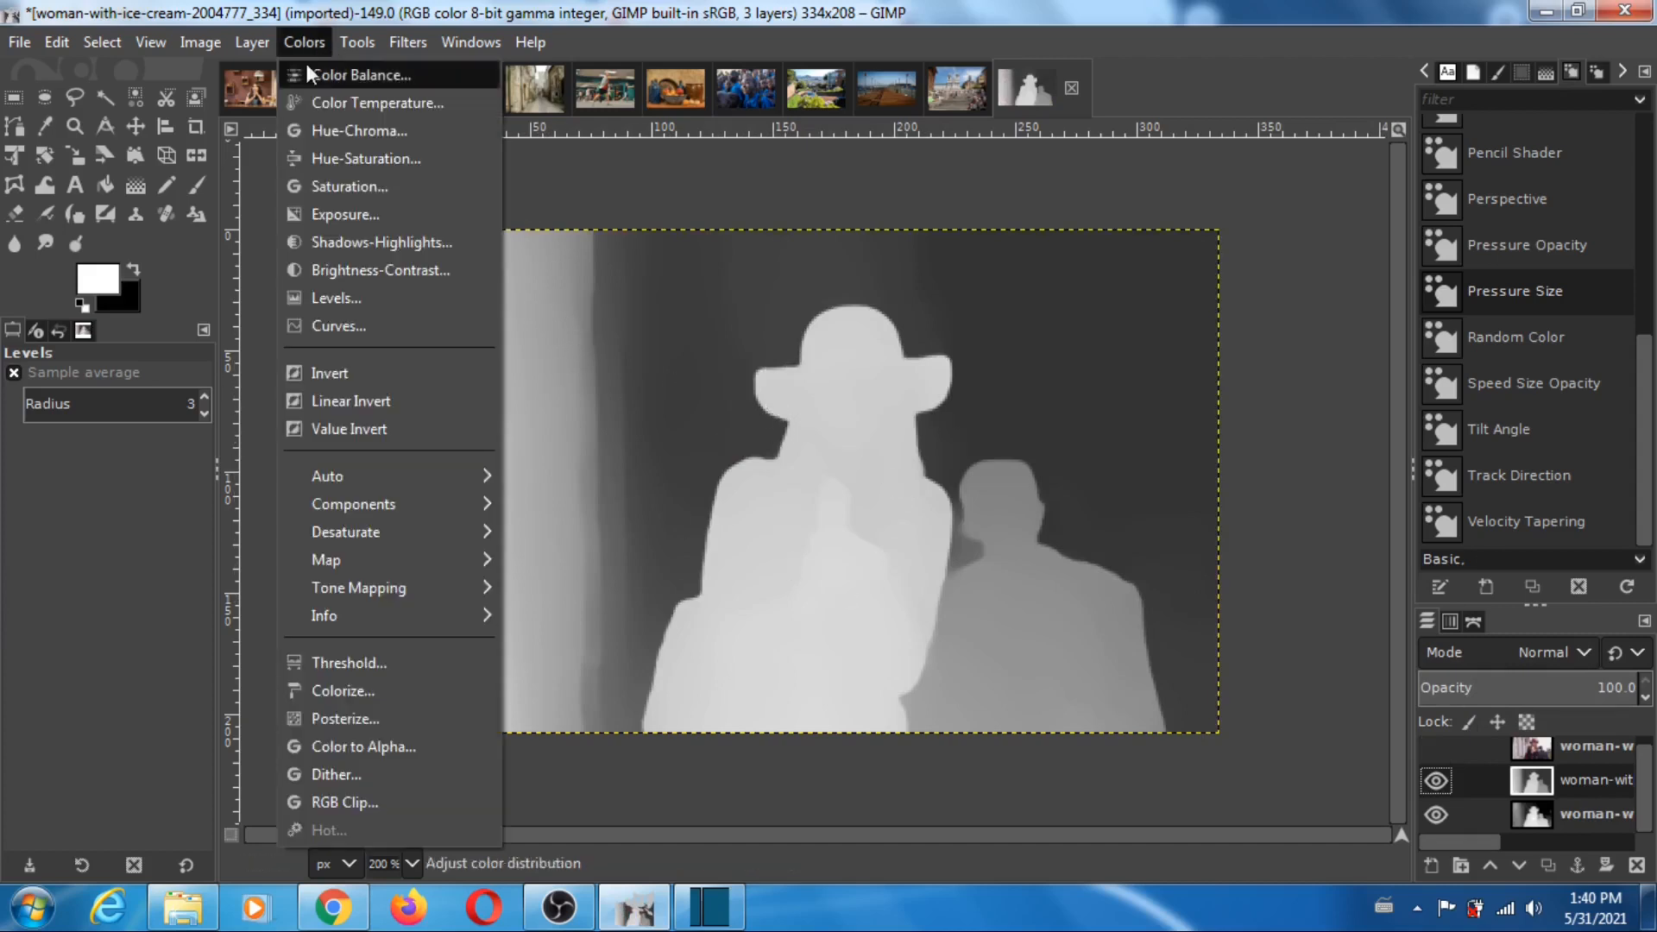
left_click(329, 298)
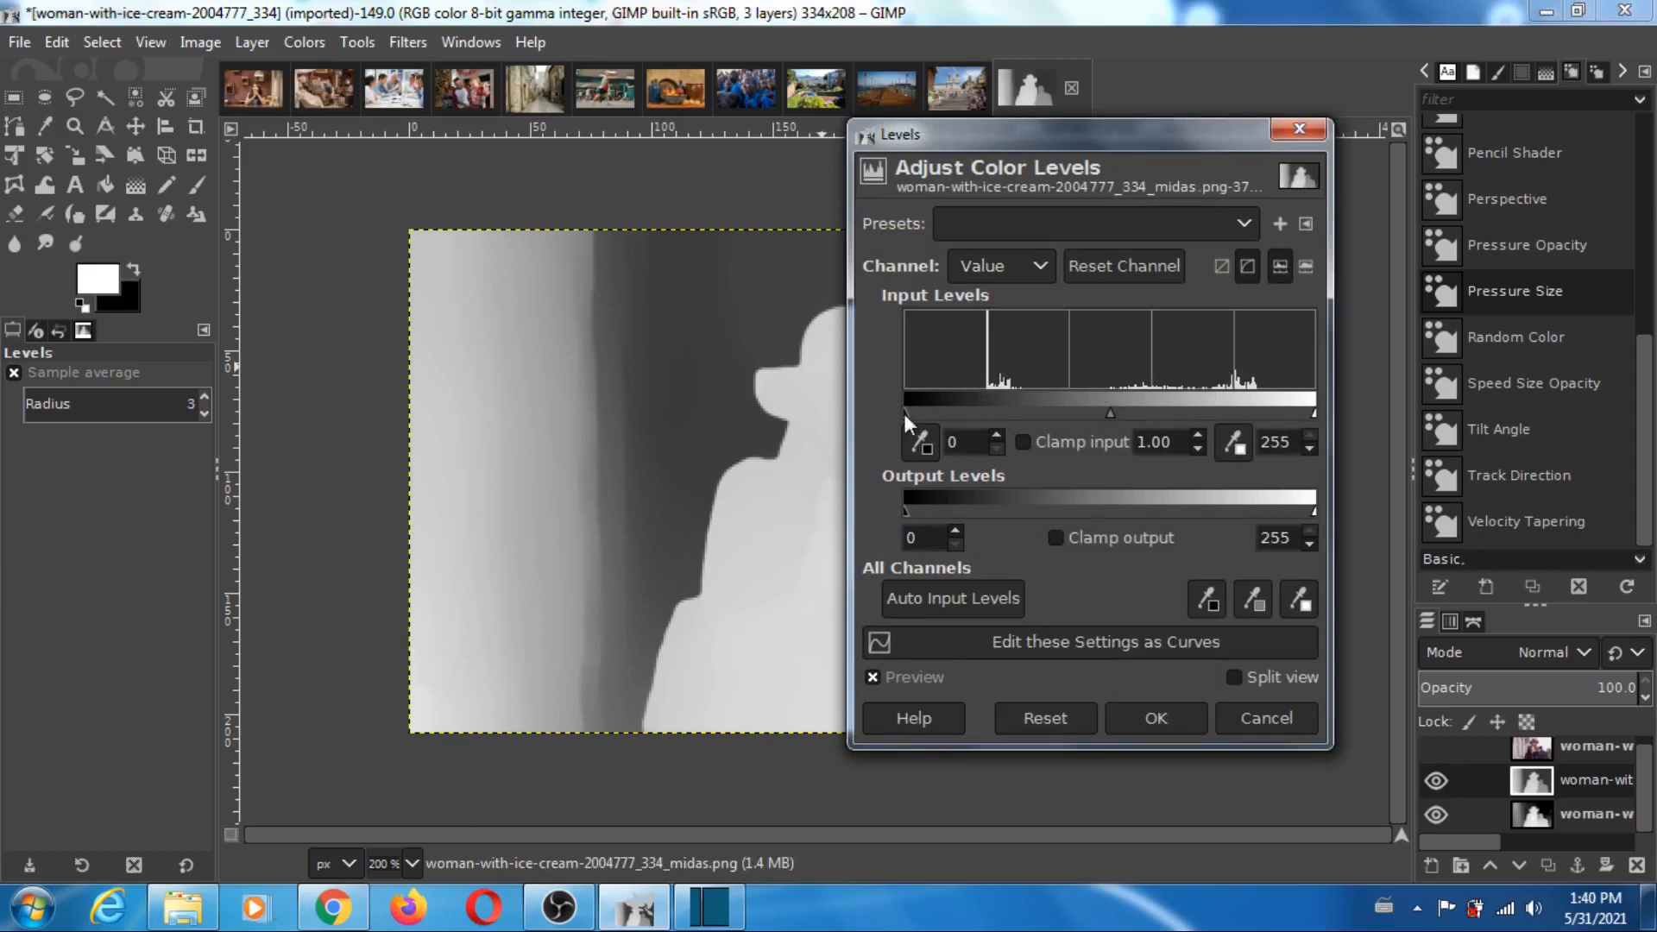
left_click_drag(903, 413, 982, 407)
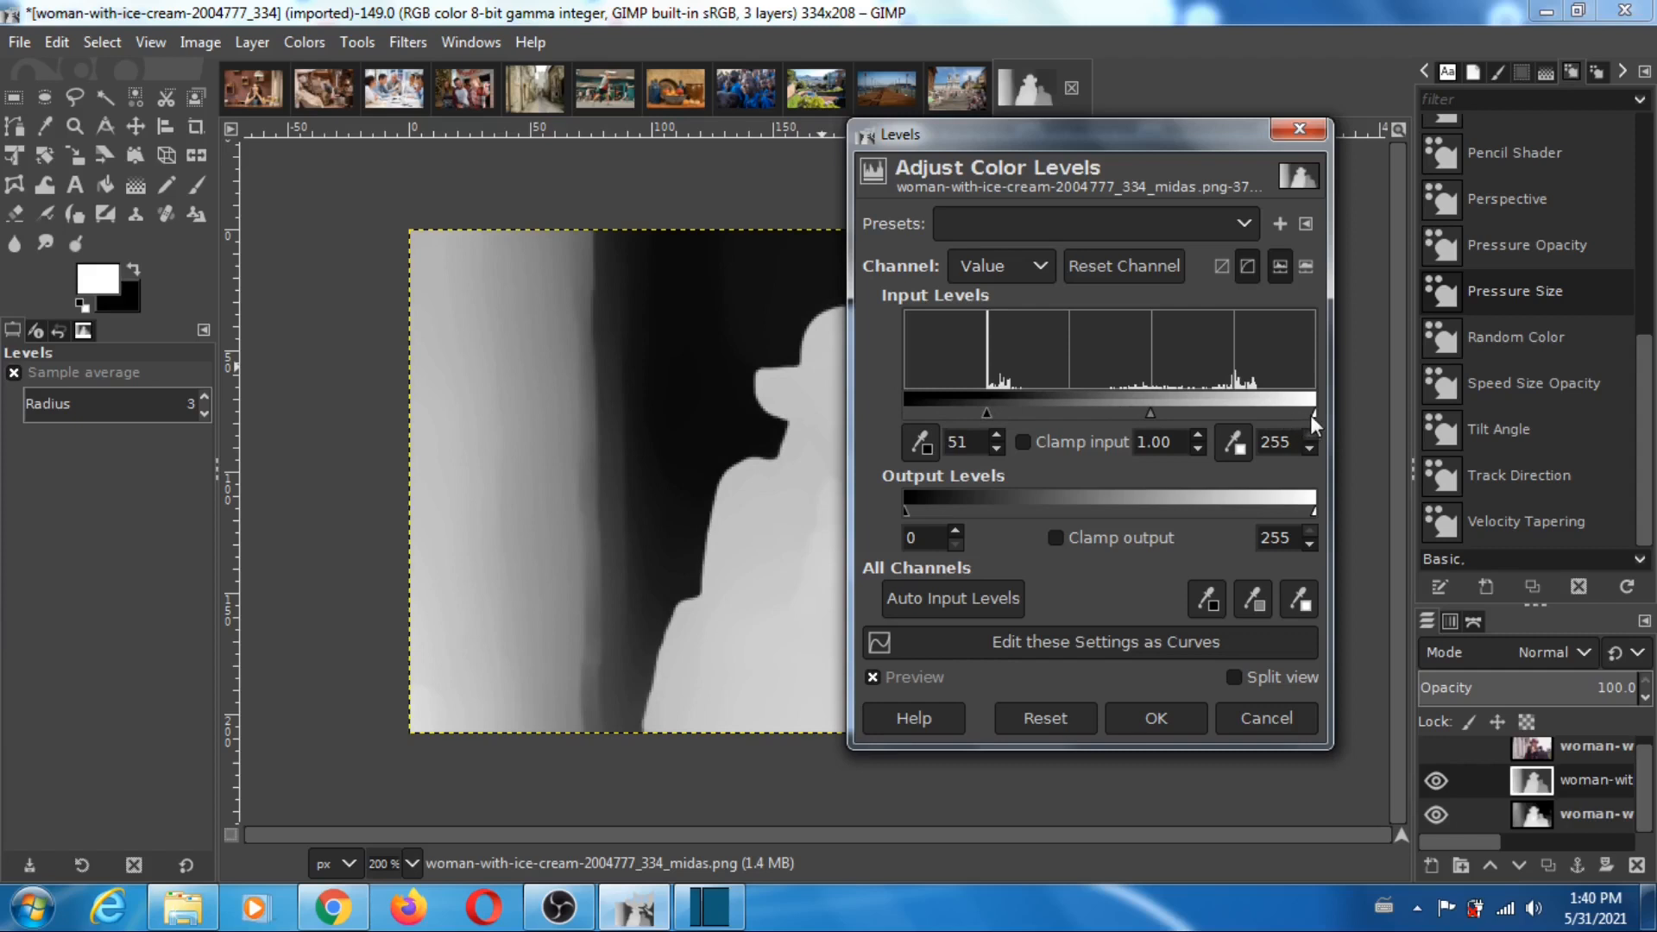
left_click_drag(1312, 416, 1260, 414)
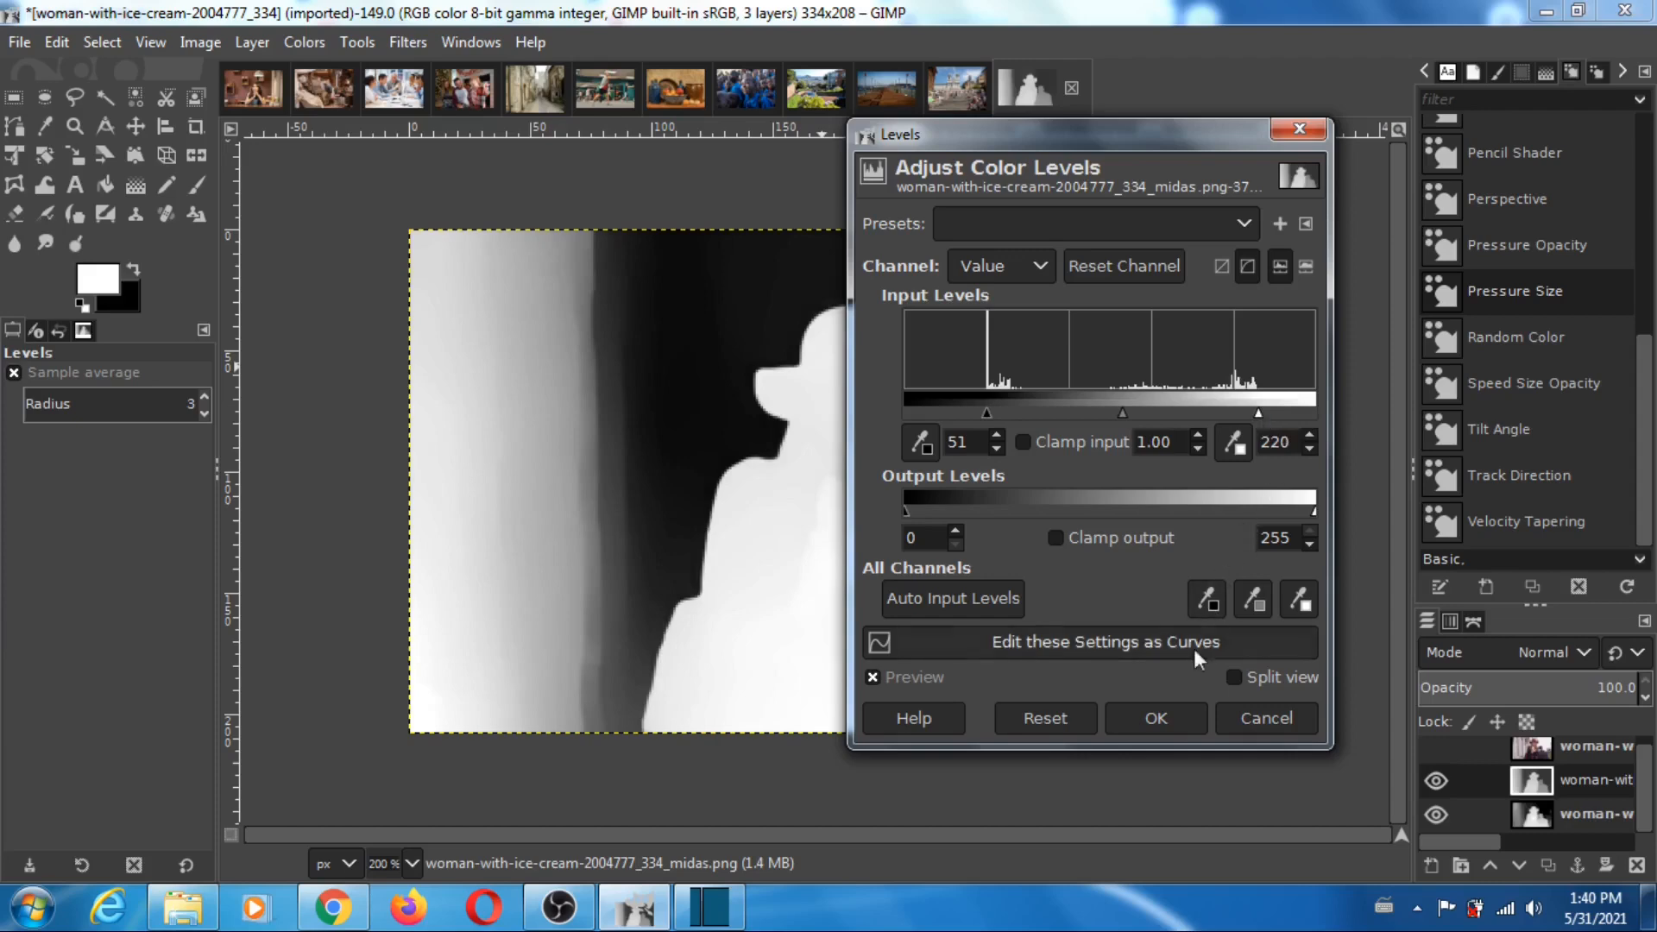
left_click(1160, 722)
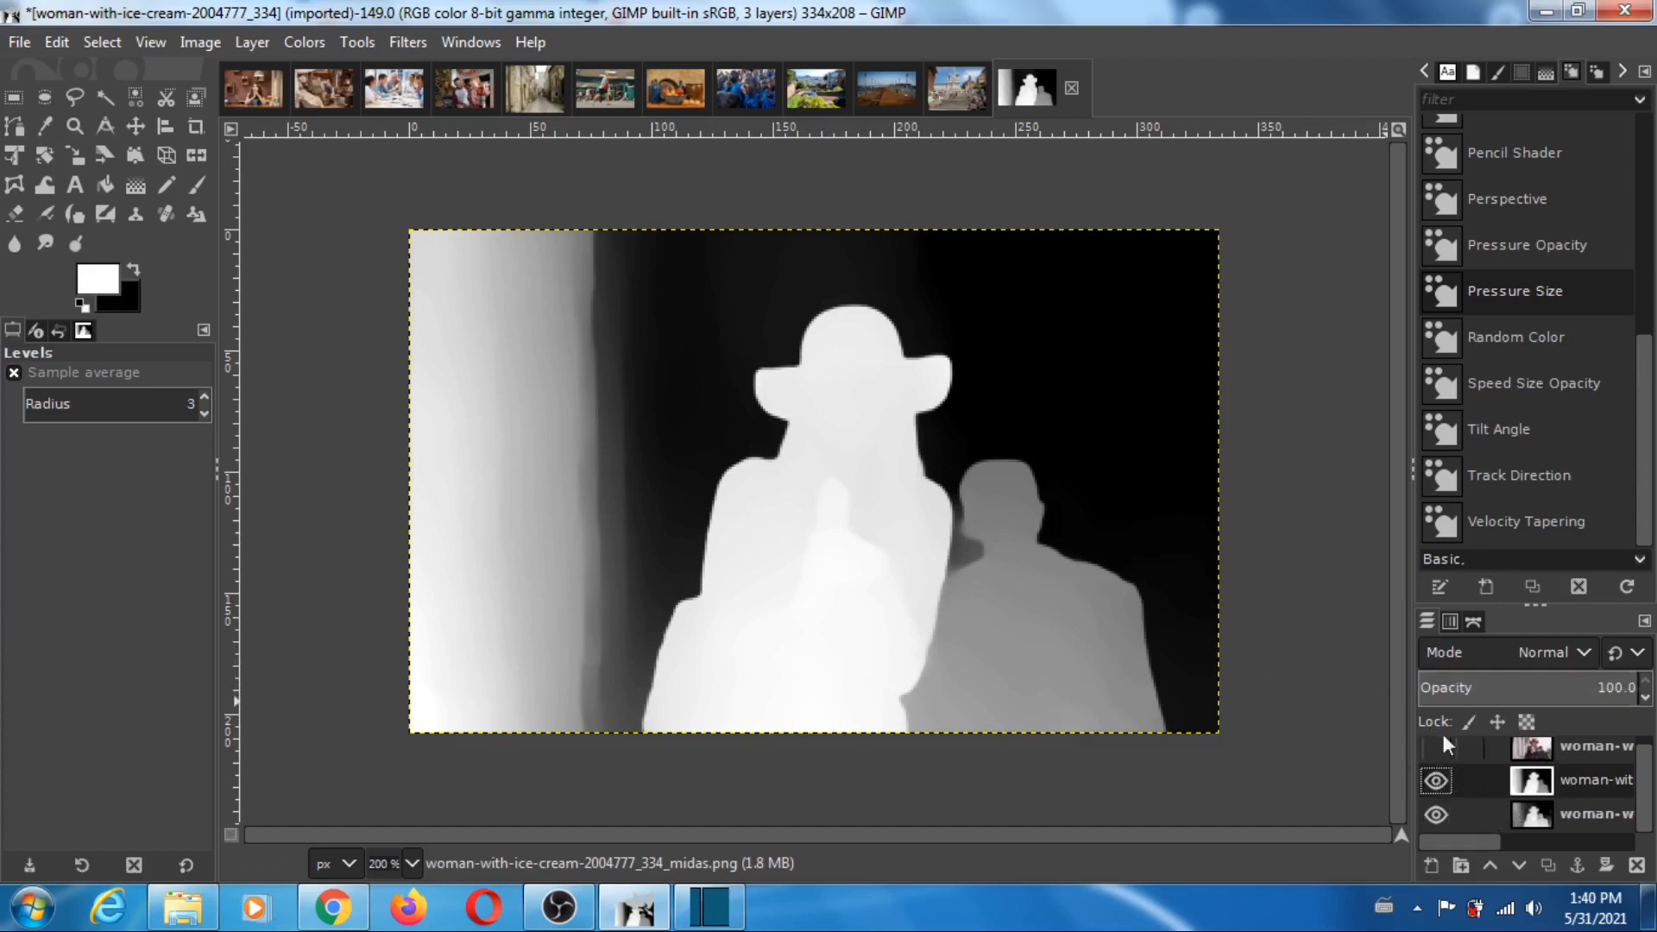
- Toggle the levels-adjusted MiDaS layer repeatedly to compare it with Photoshop's depth map, and restore the MiDaS and photo layers
left_click(1436, 784)
left_click(1436, 784)
left_click(1436, 783)
left_click(1436, 784)
left_click(1436, 784)
left_click(1437, 784)
left_click(1437, 784)
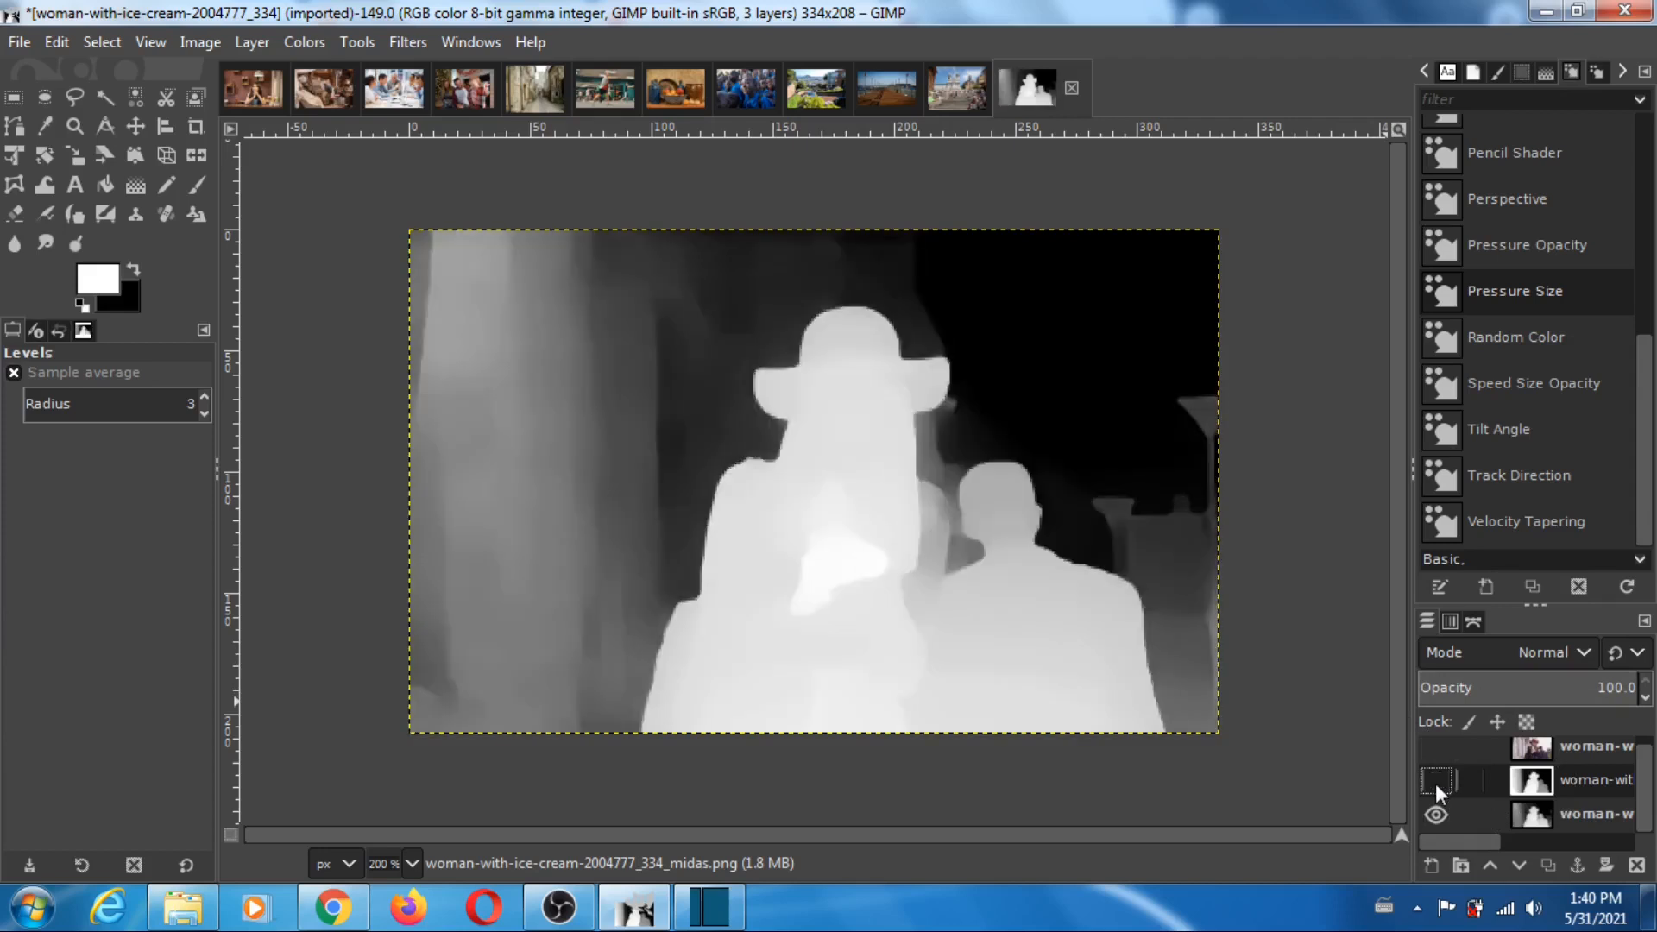
left_click(1436, 783)
left_click(1436, 784)
left_click(1436, 784)
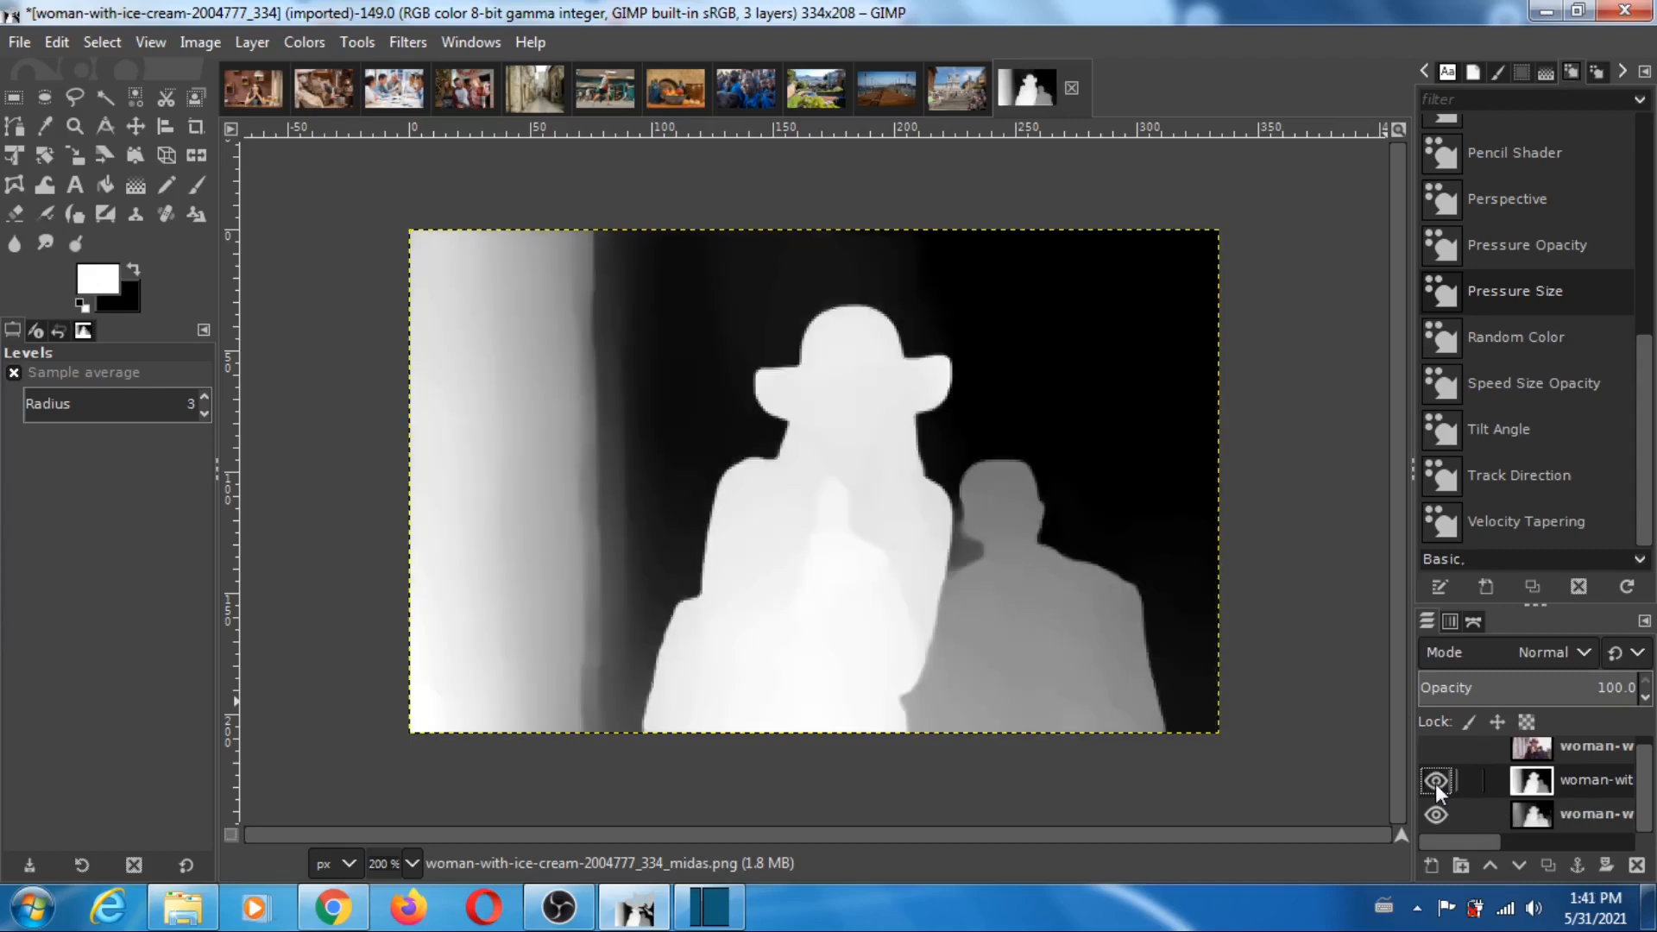
left_click(1436, 784)
left_click(1436, 784)
left_click(1437, 784)
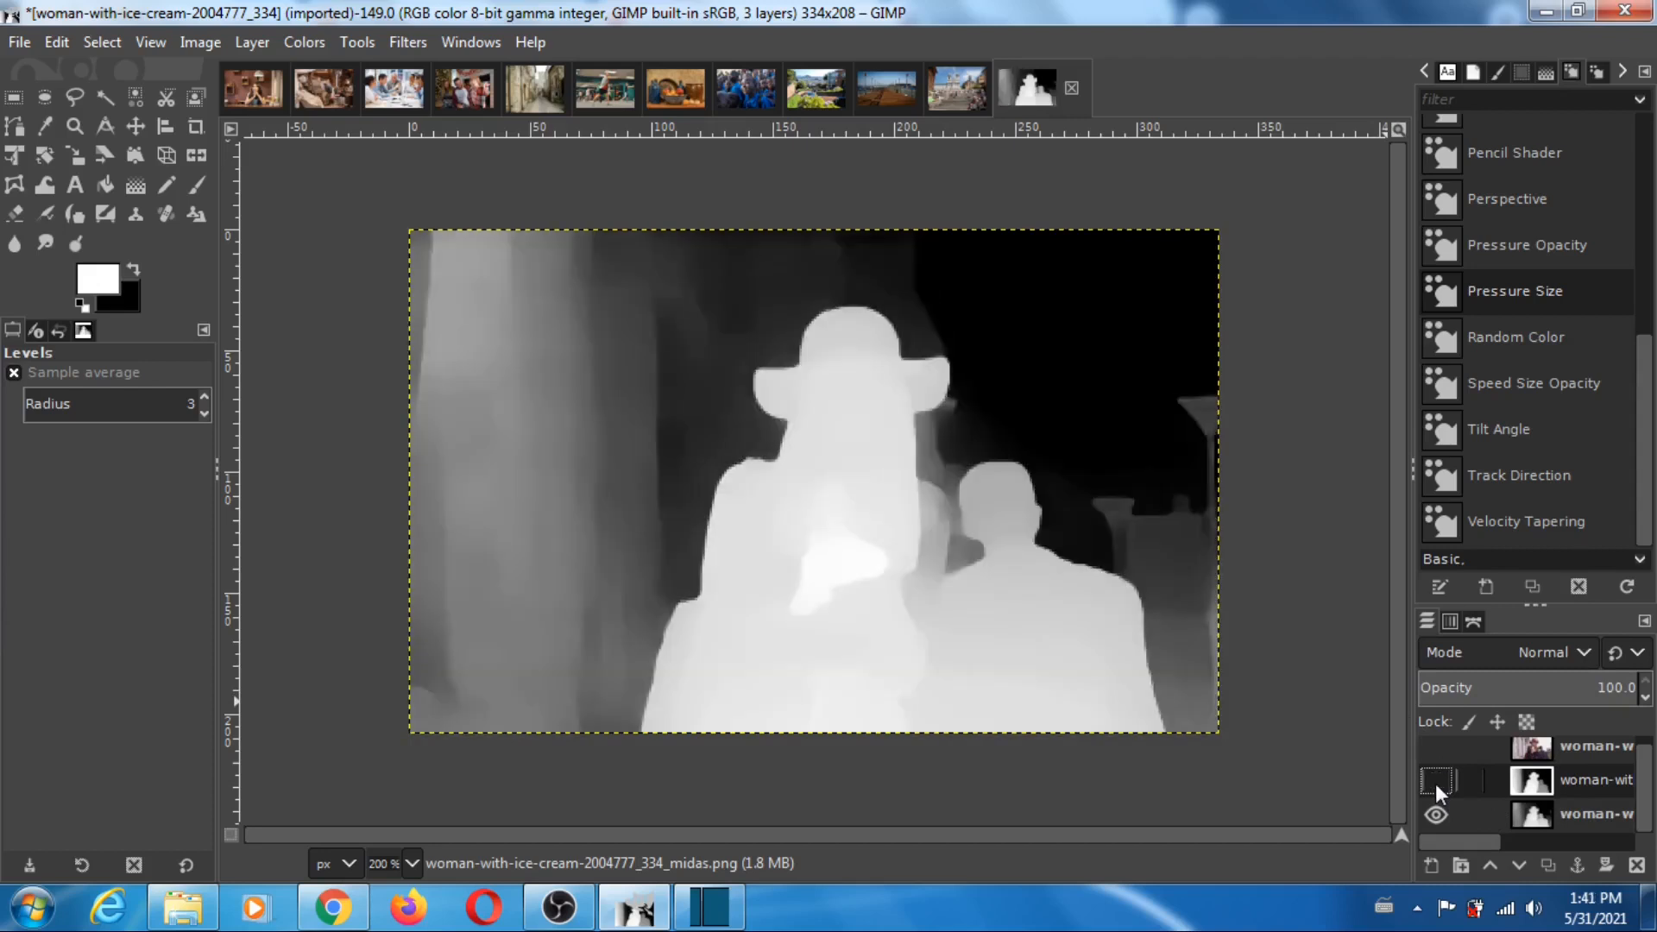
left_click(1437, 783)
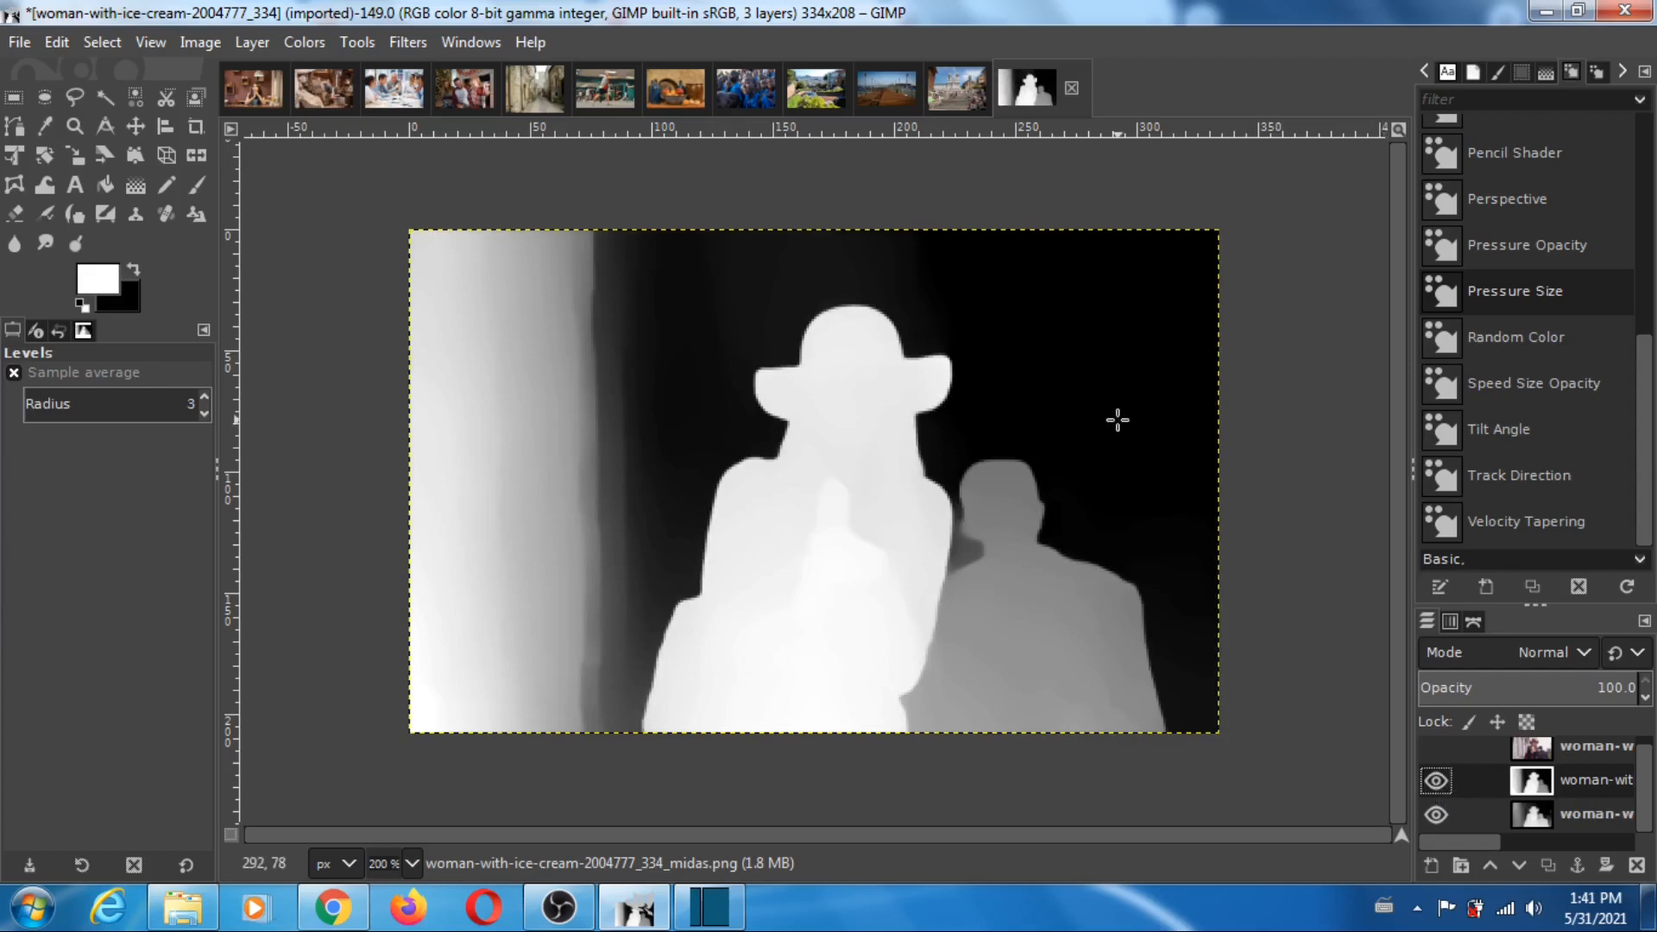
left_click(1436, 749)
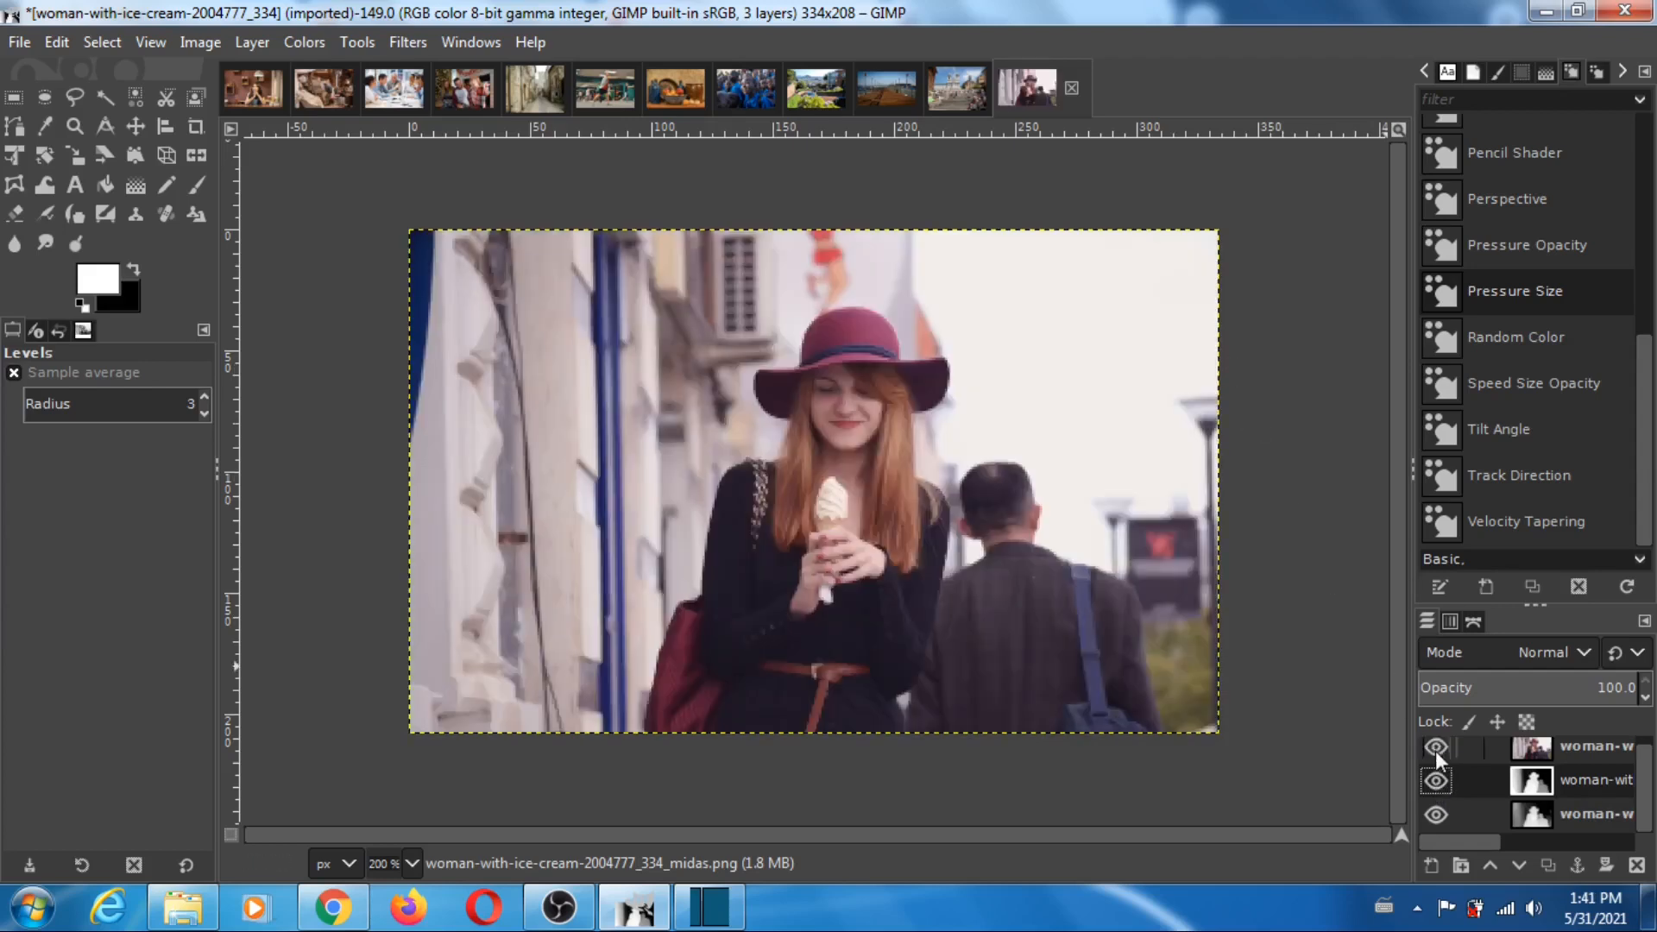